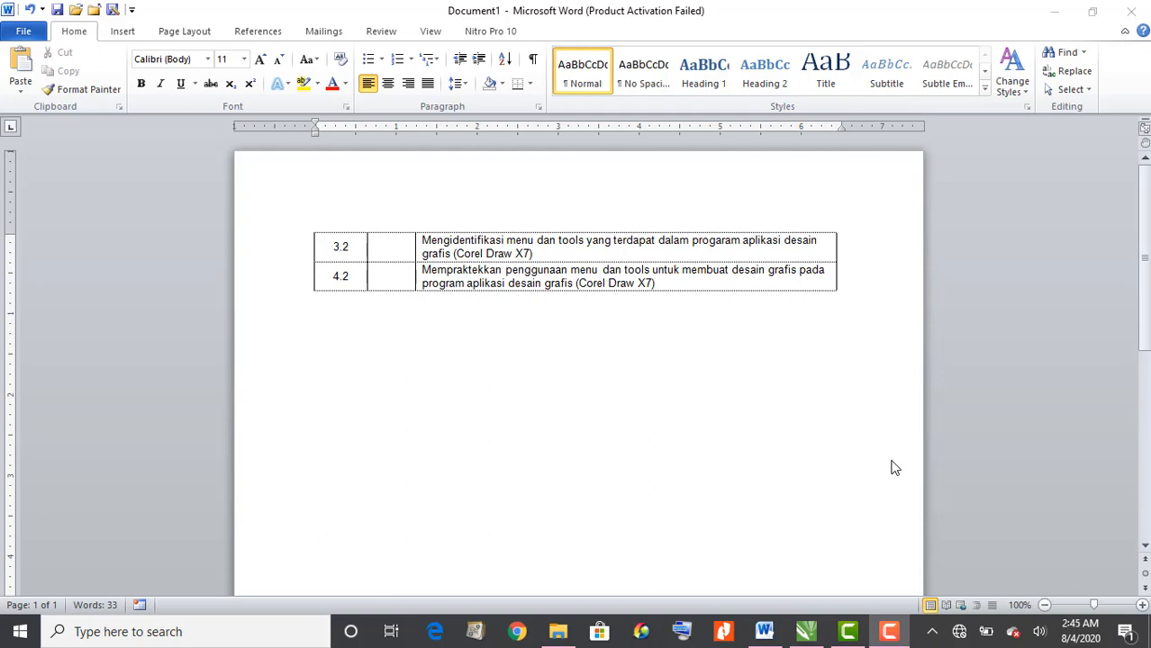
Step: Correct the misspelled word "progaram" to "program" in the description of table row 3.2
left_click(709, 242)
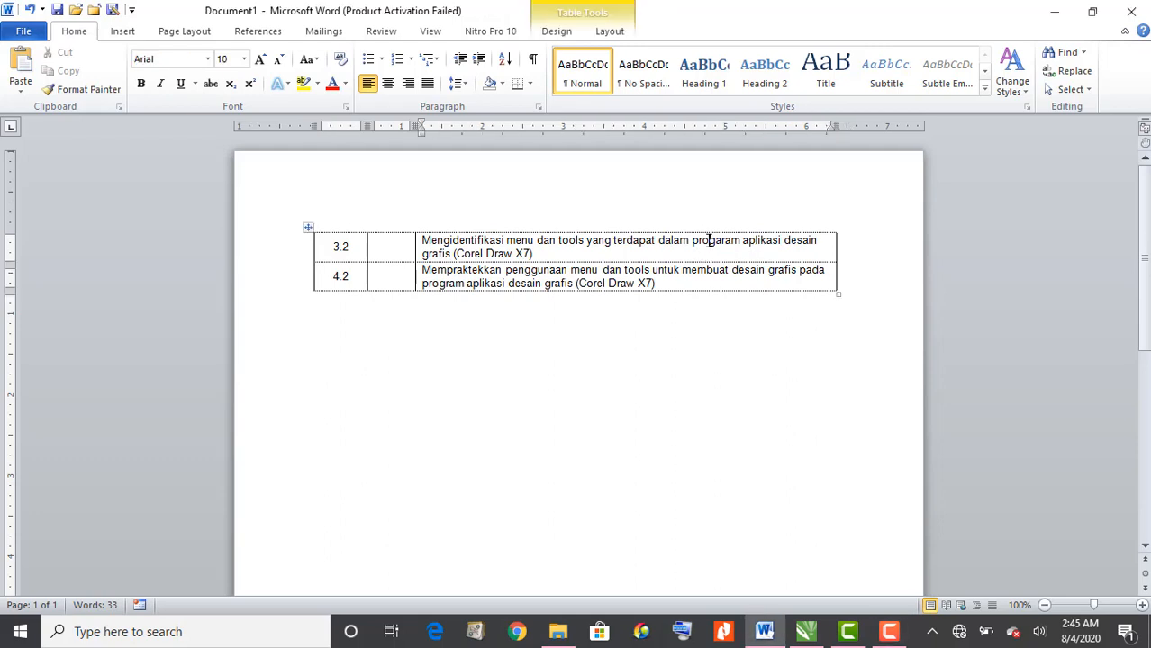
key("Right")
key("Delete")
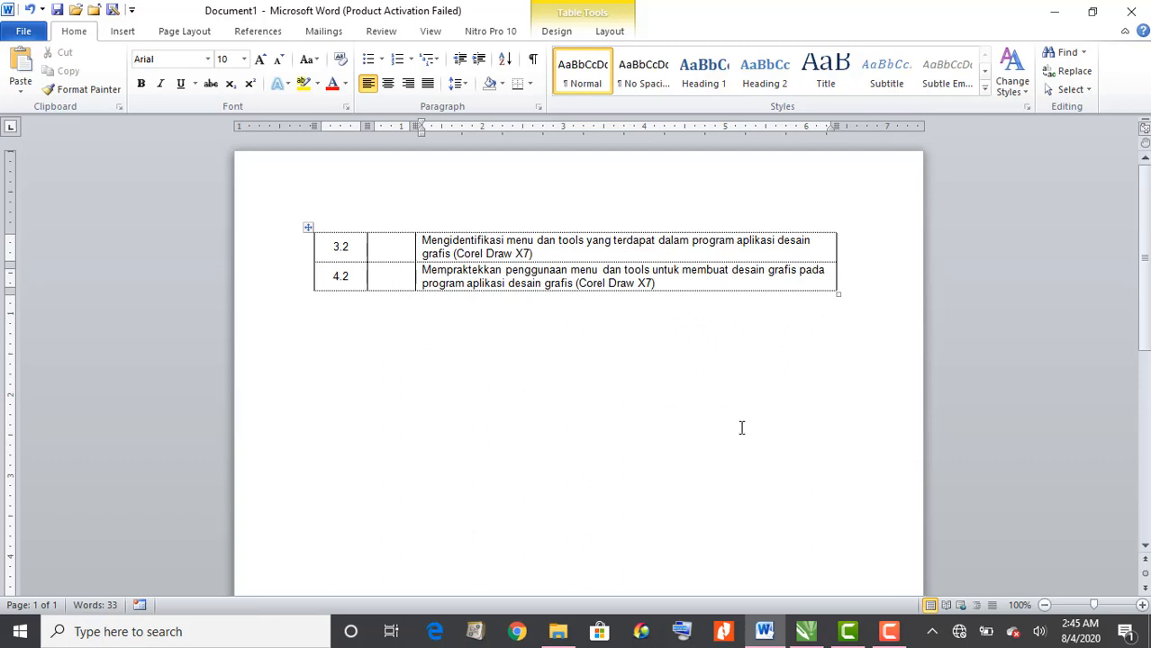
Step: Switch to CorelDRAW and look over the file commands, the recent documents and the rectangle tools
left_click(807, 630)
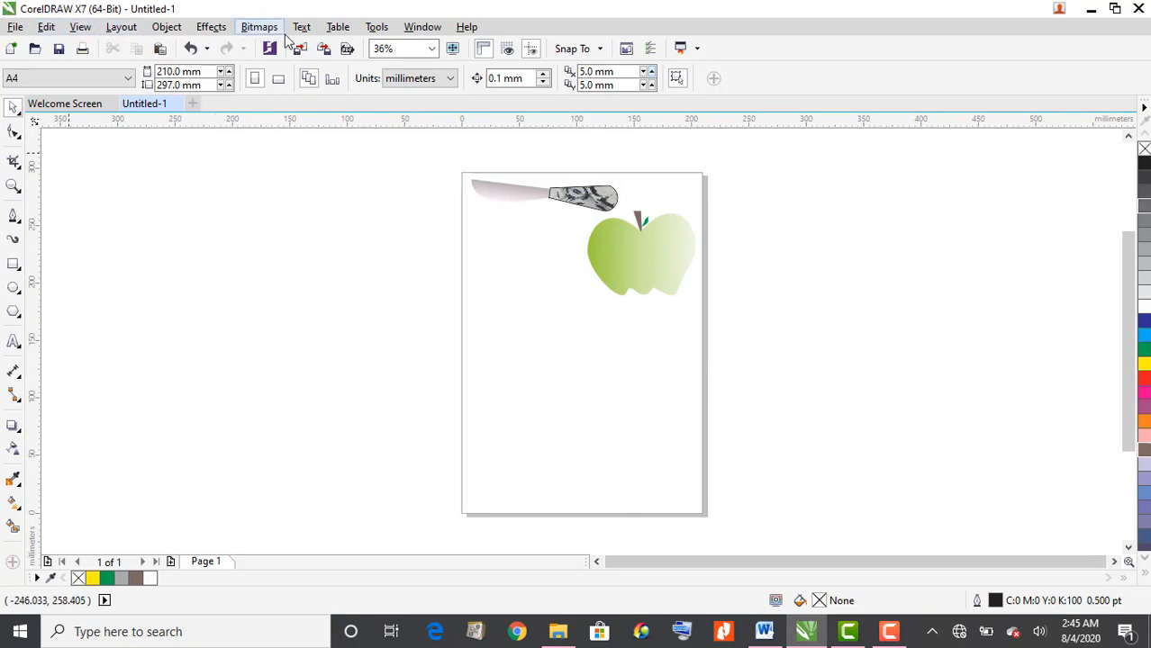
left_click(16, 27)
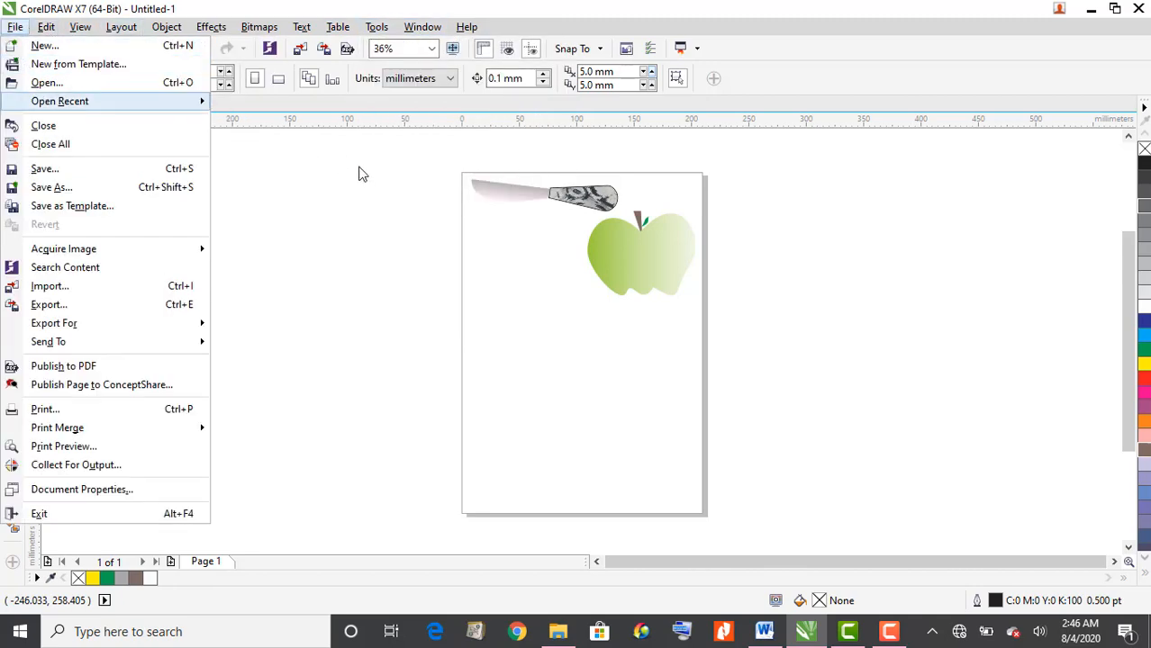
mouse_move(135, 101)
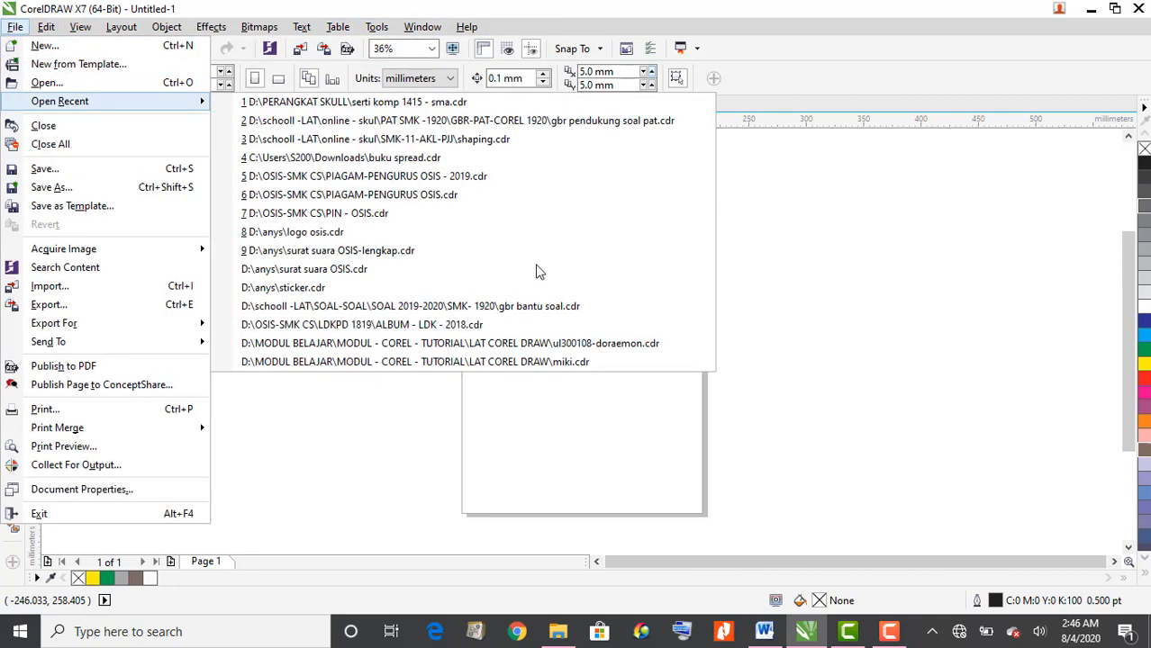
left_click(604, 445)
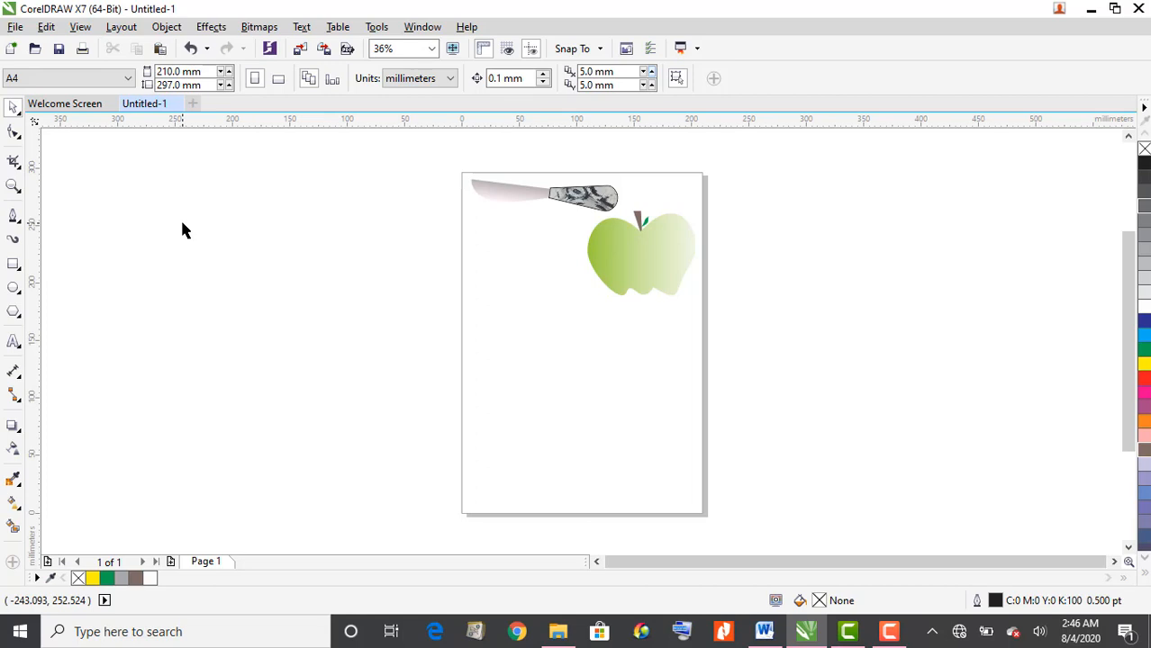
left_click(19, 273)
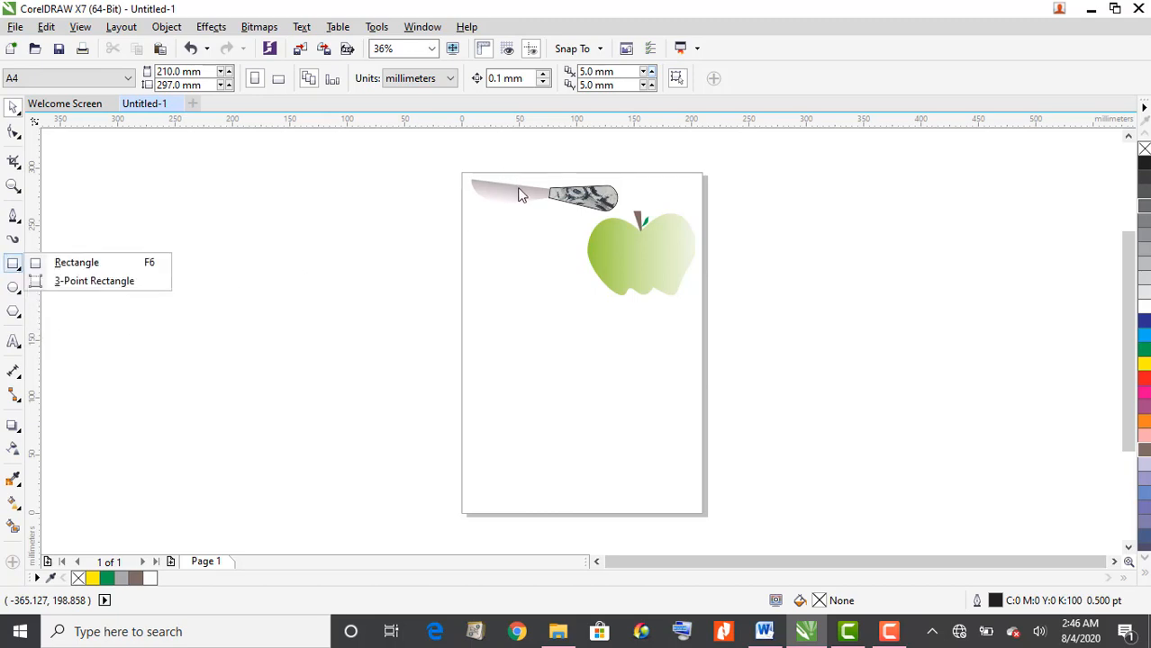
scroll(520, 188, "up", 2)
left_click(509, 263)
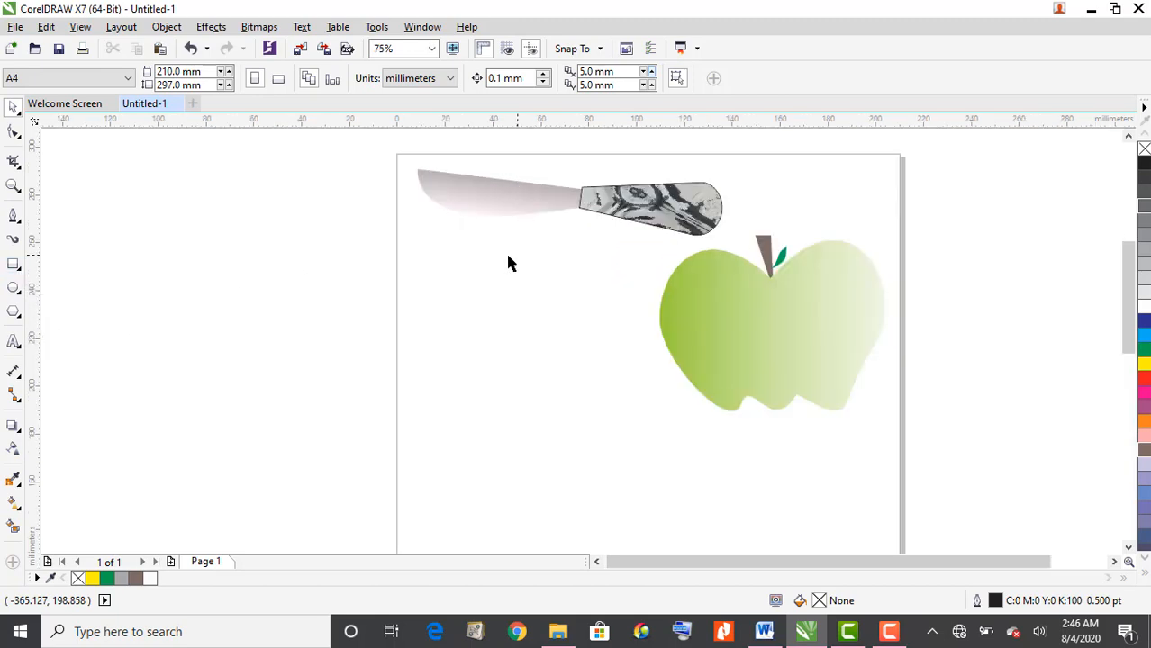
Step: Draw a closed, curved hook-like shape below the knife blade with the Bézier tool
left_click(13, 216)
left_click(19, 224)
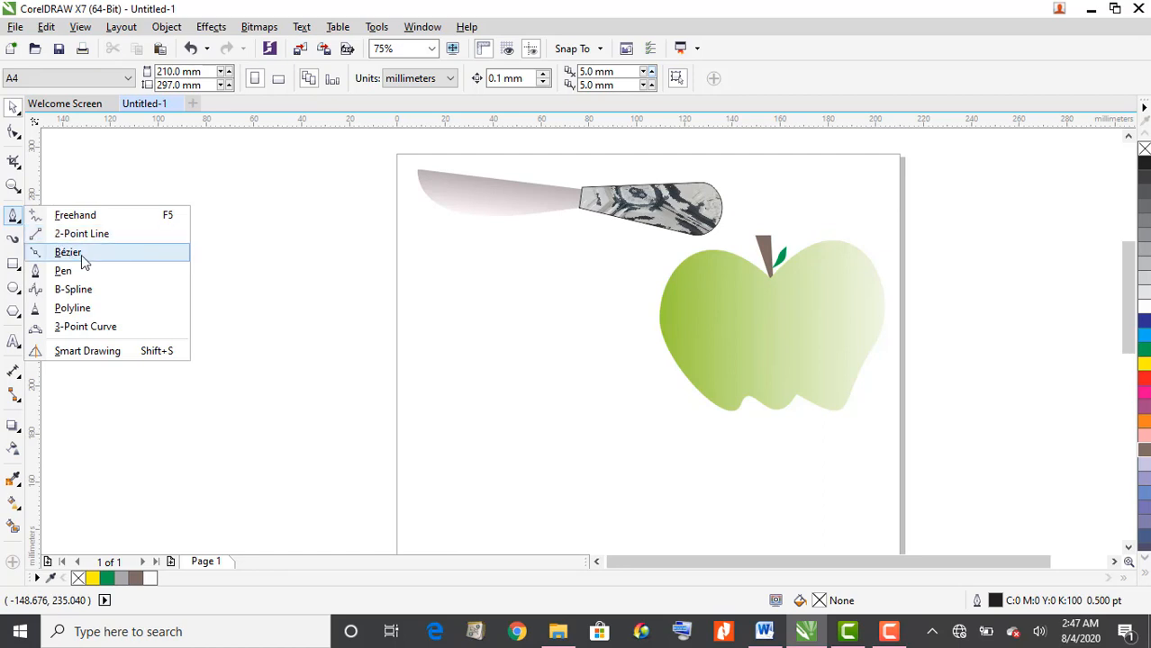
left_click(25, 225)
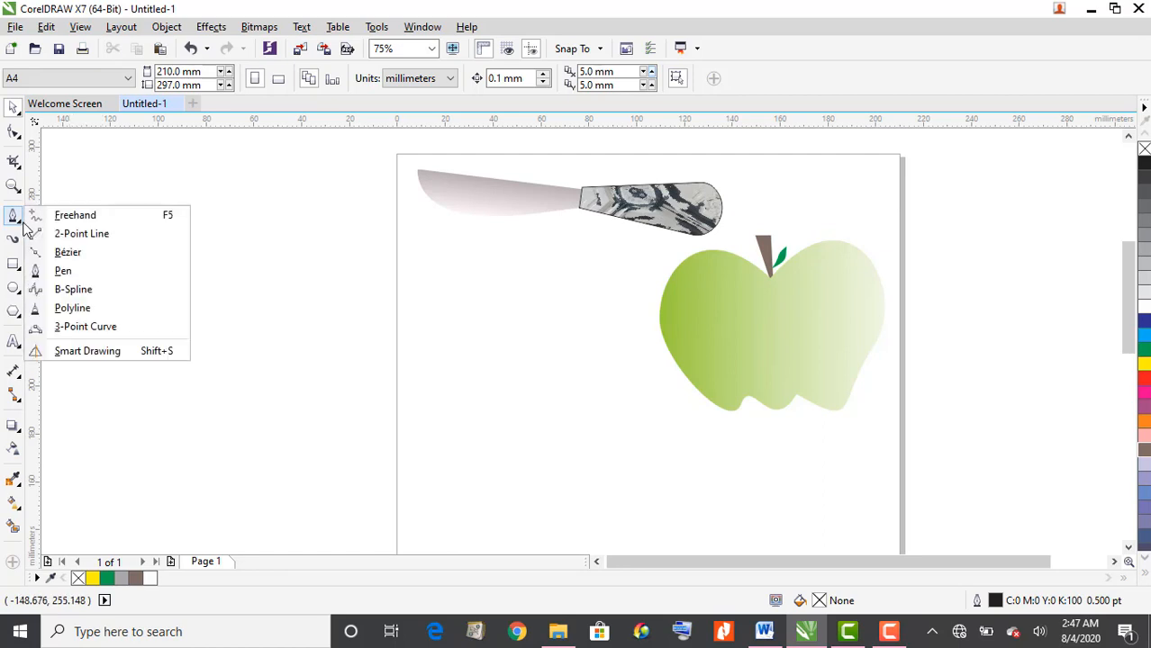
left_click(88, 254)
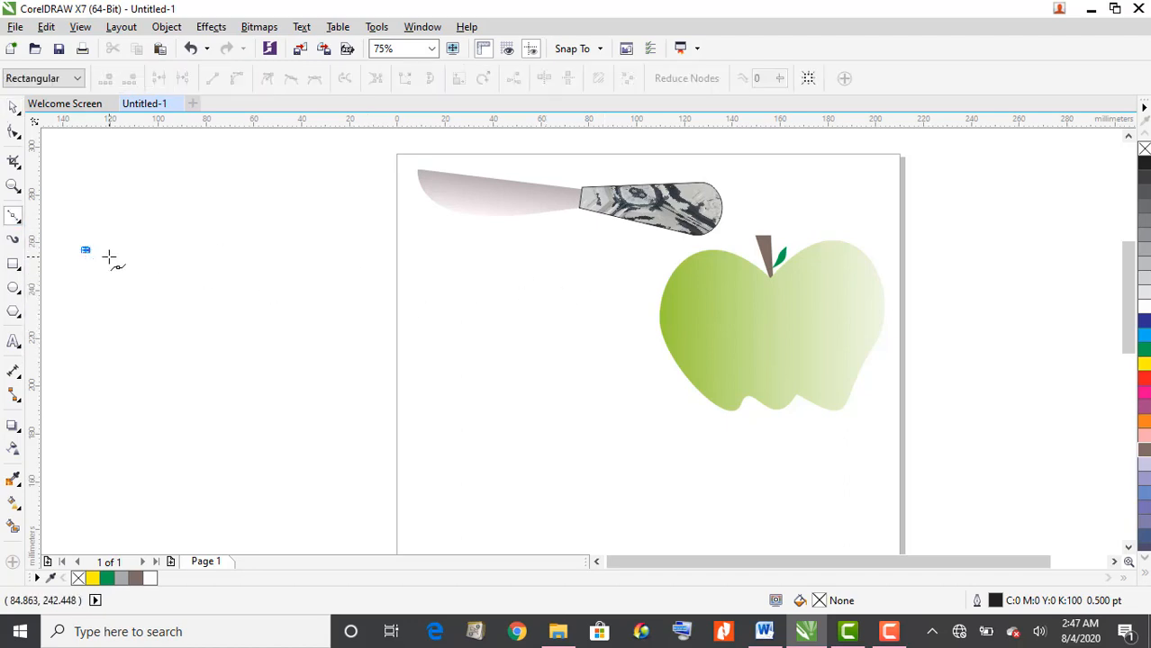
left_click(14, 108)
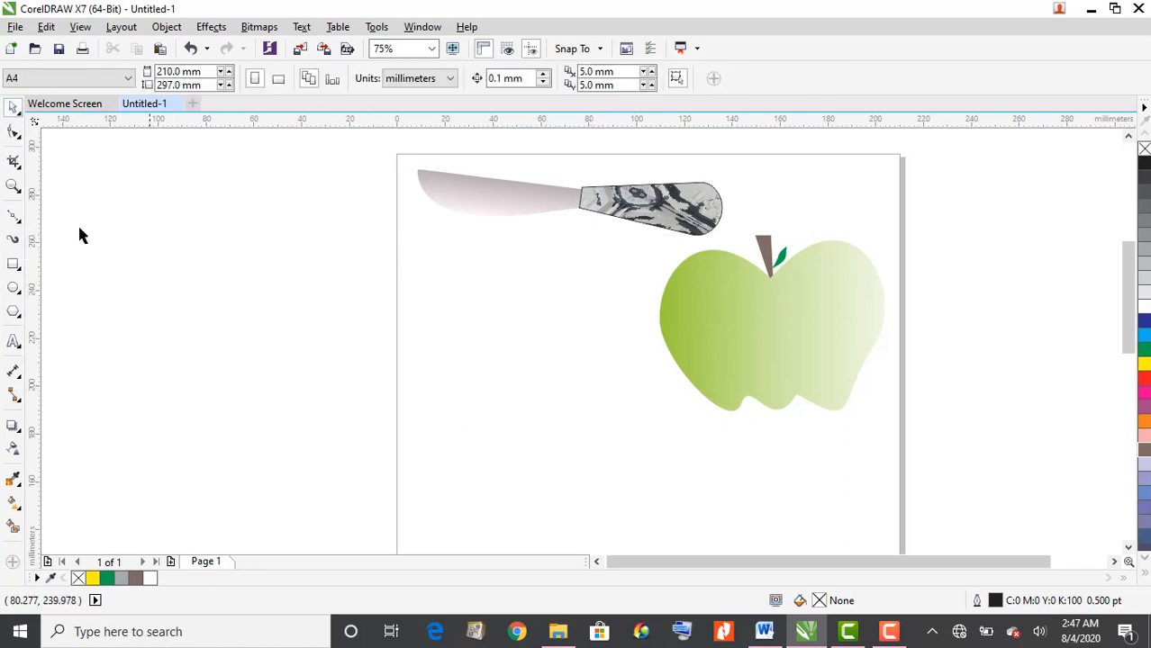
left_click(13, 217)
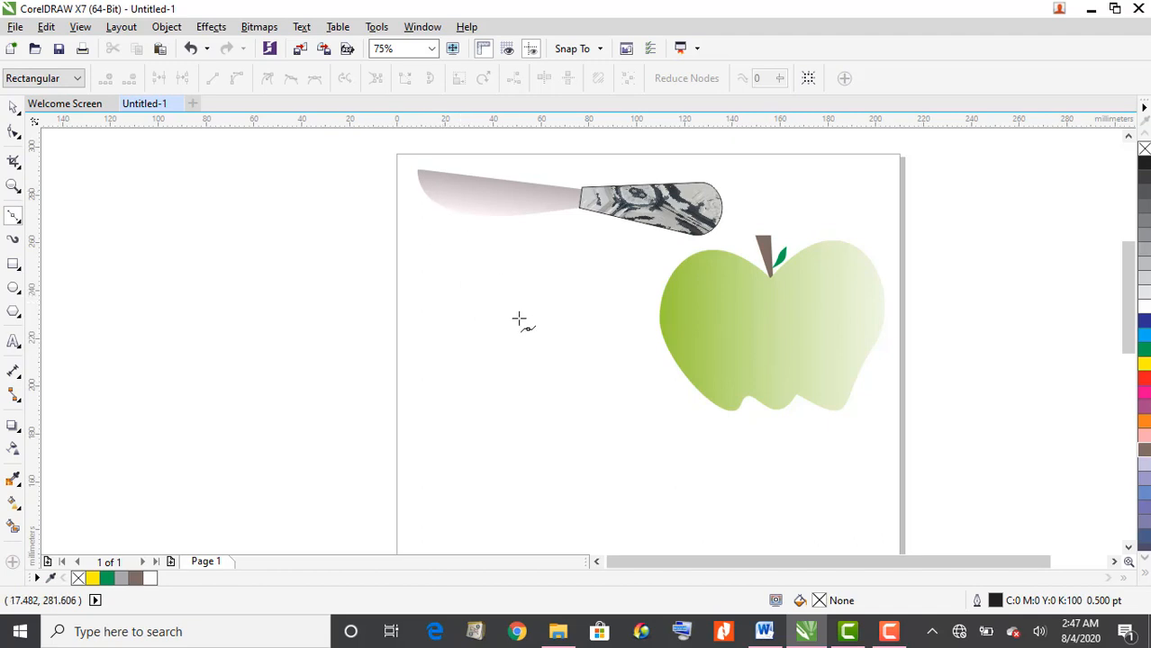
left_click(450, 281)
left_click(452, 394)
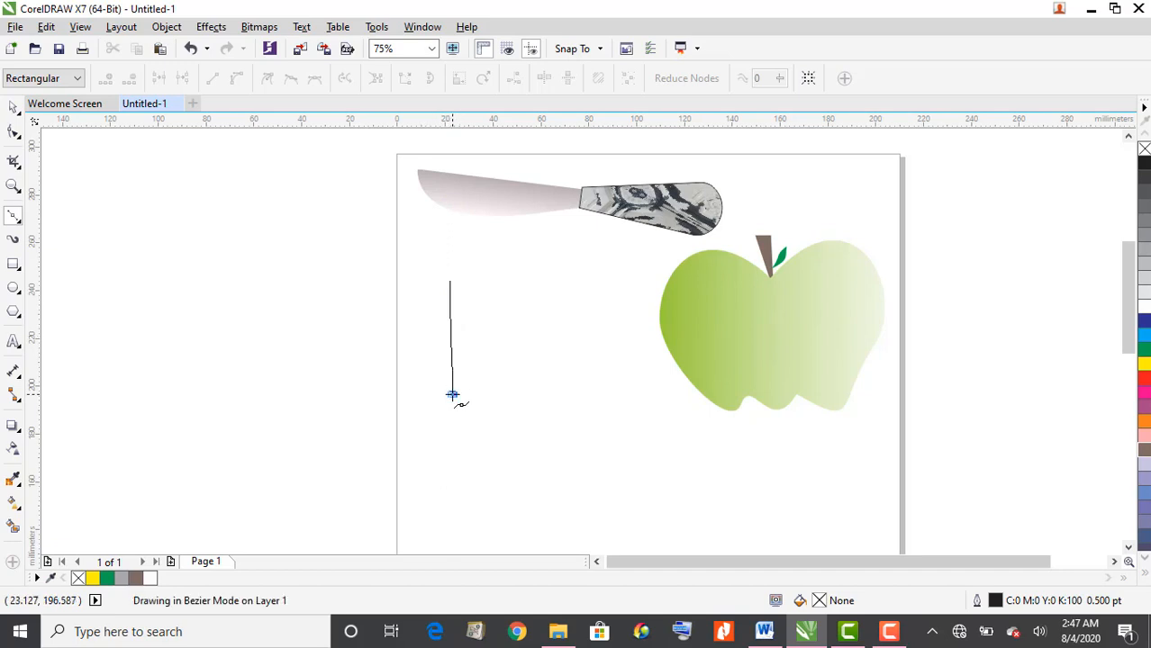
left_click_drag(452, 395, 420, 463)
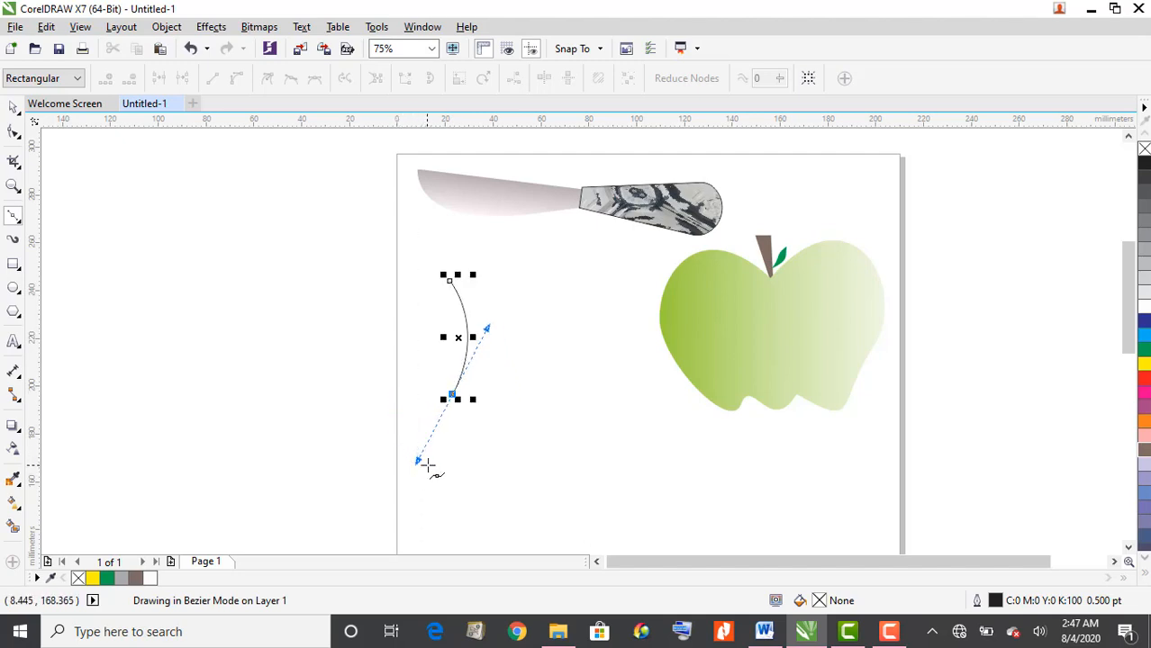
left_click(417, 324)
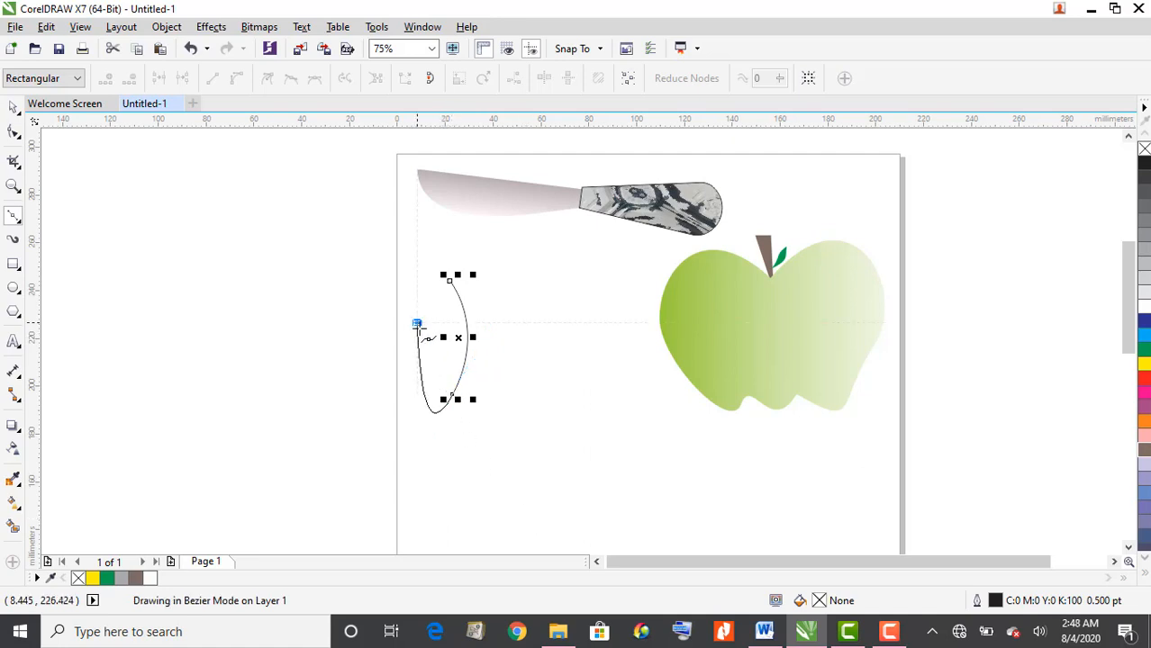
left_click_drag(420, 328, 378, 322)
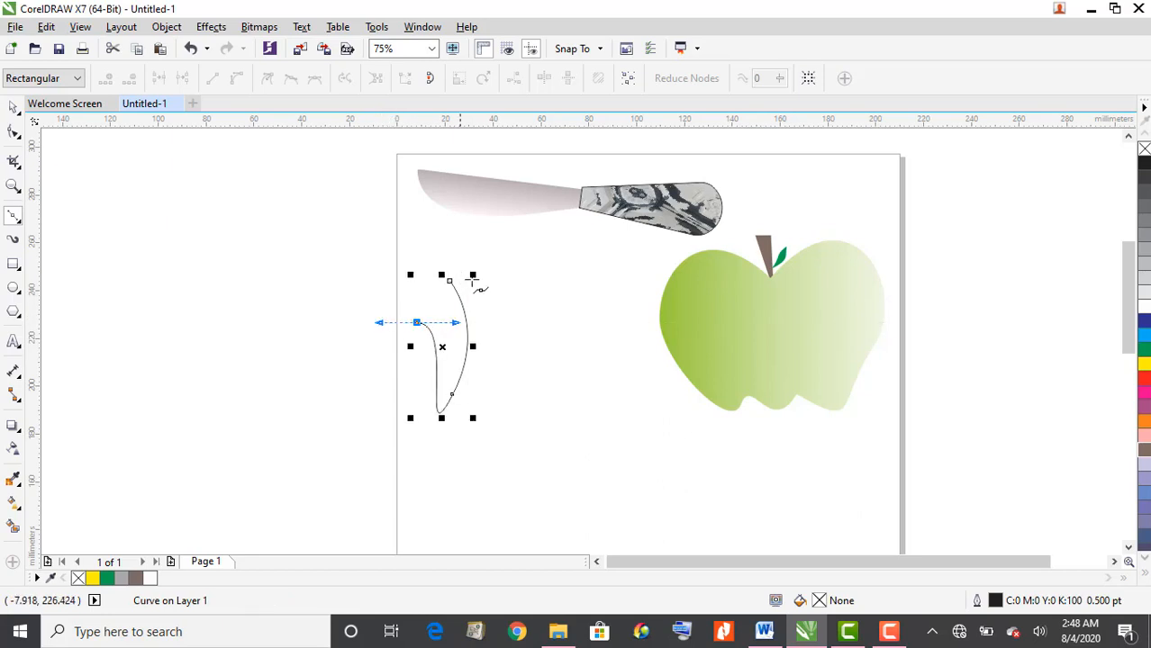
left_click(449, 281)
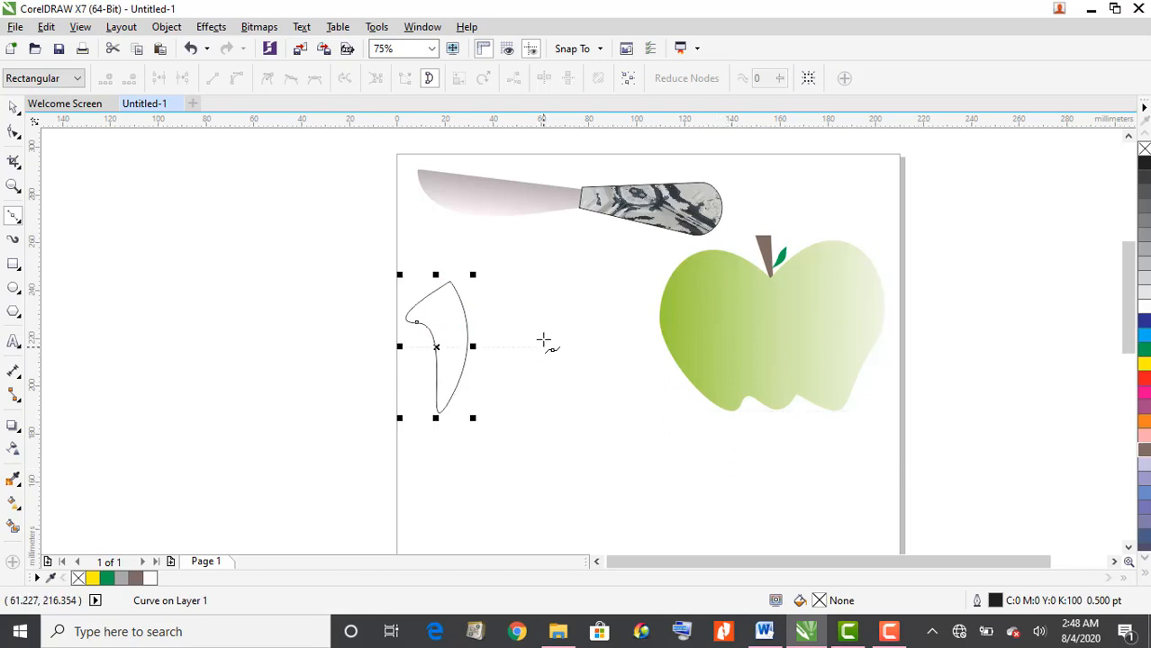
Step: Draw a closed teardrop-like shape between the hook-like shape and the apple with the Bézier tool
left_click(543, 347)
left_click(673, 472)
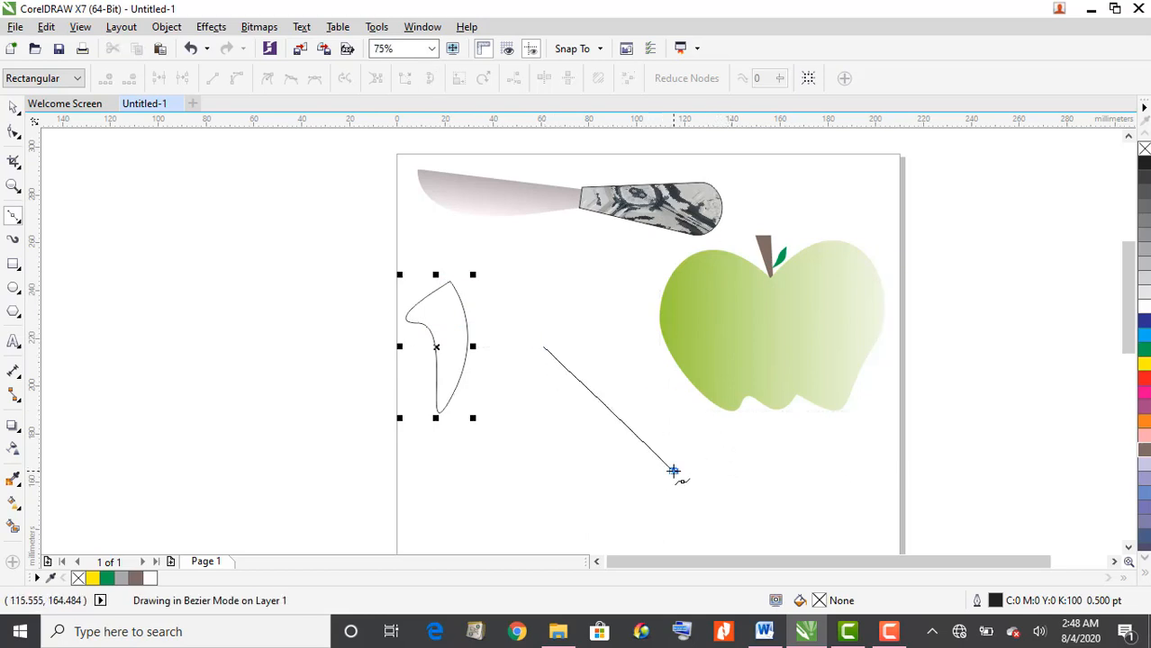
left_click_drag(674, 472, 702, 435)
left_click(620, 360)
left_click_drag(620, 361, 543, 346)
left_click(544, 346)
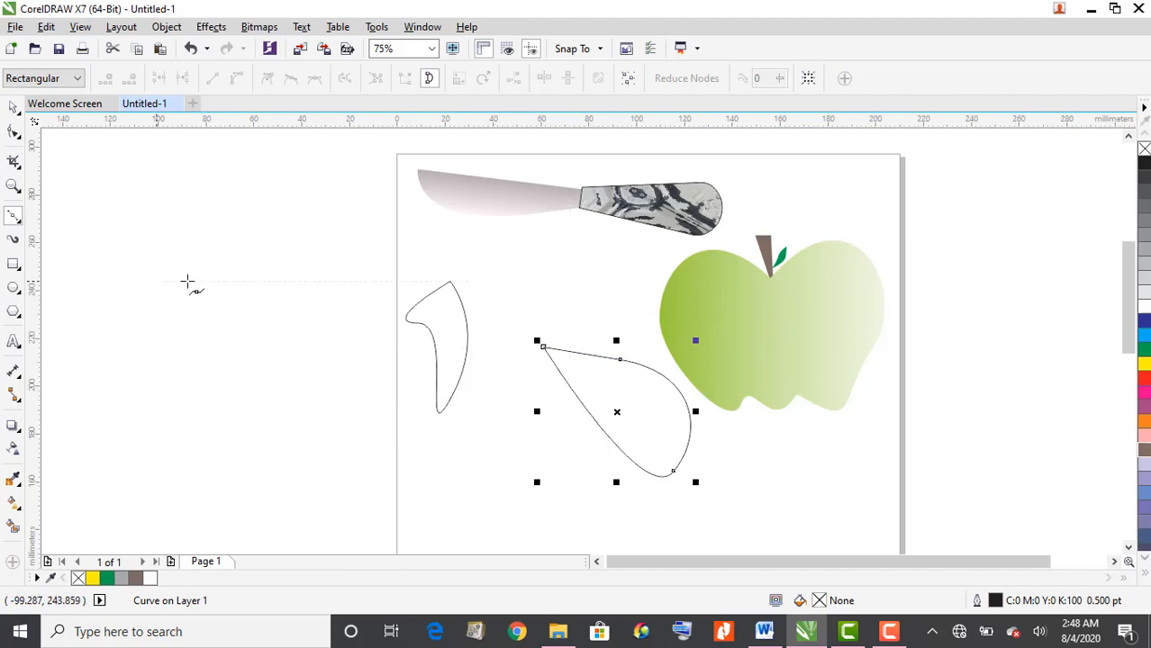
Step: Fill the teardrop-like shape with magenta (C:0 M:100 Y:0 K:0) and inspect its pointed closed corner
scroll(595, 356, "up", 2)
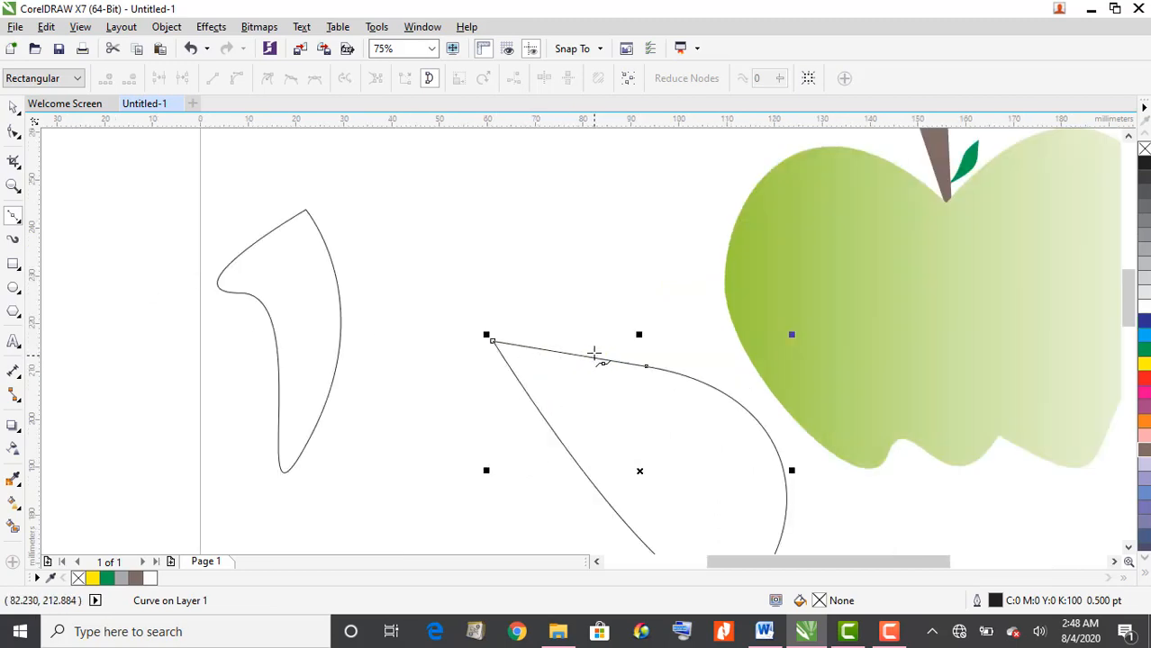
scroll(511, 351, "up", 1)
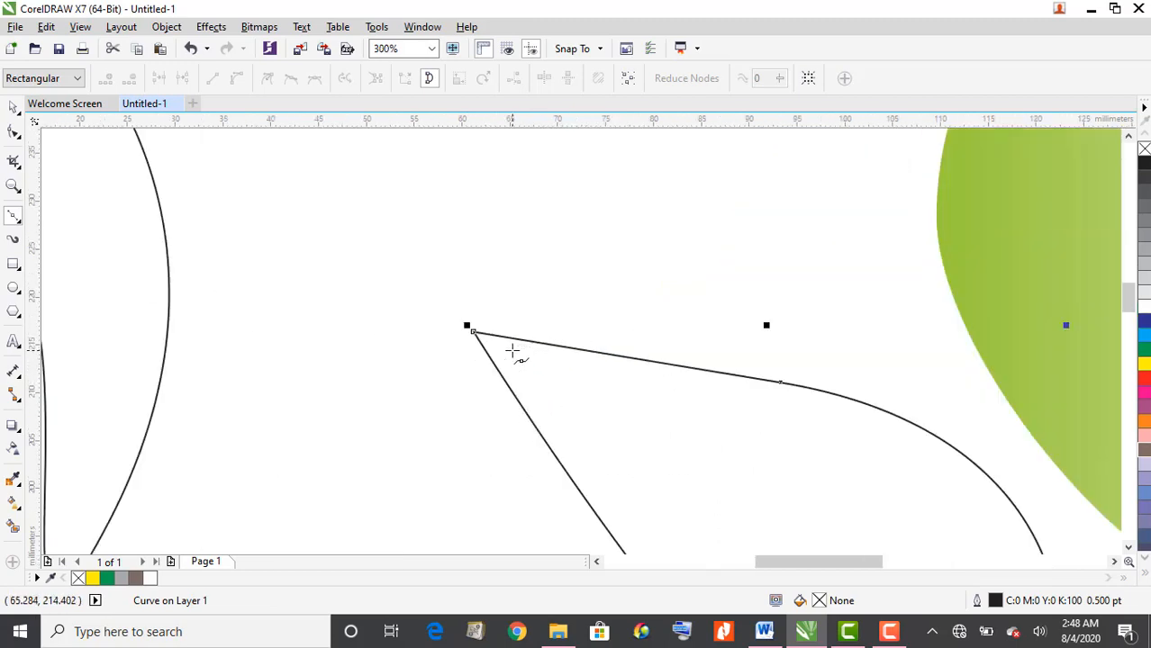
scroll(512, 352, "down", 3)
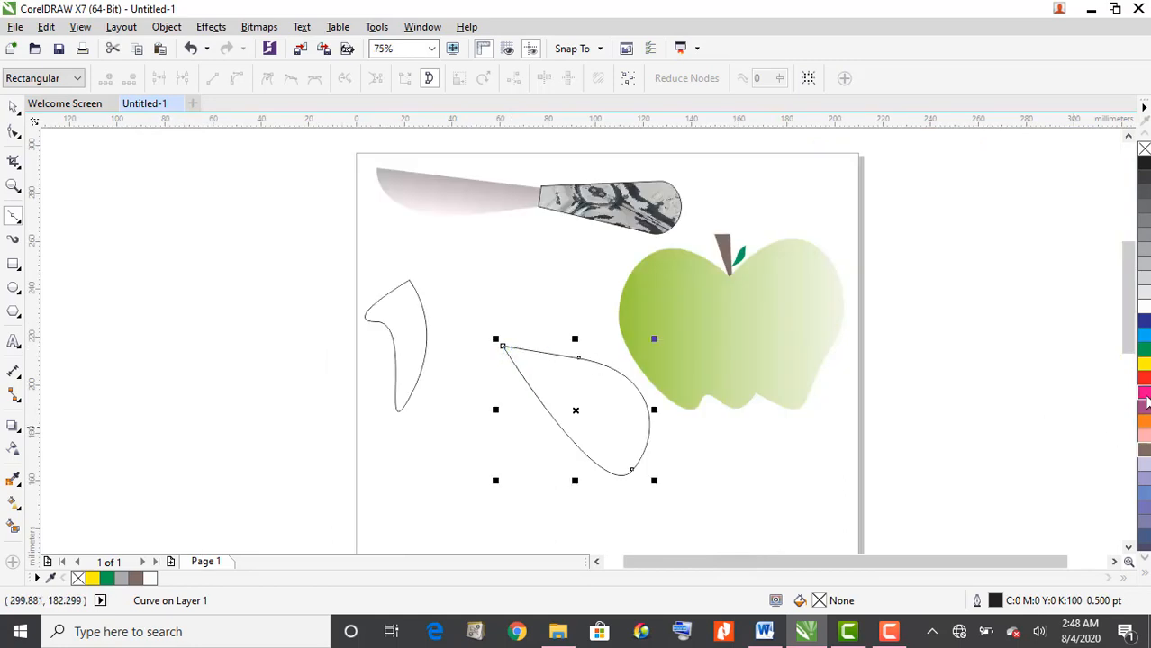
left_click(1145, 396)
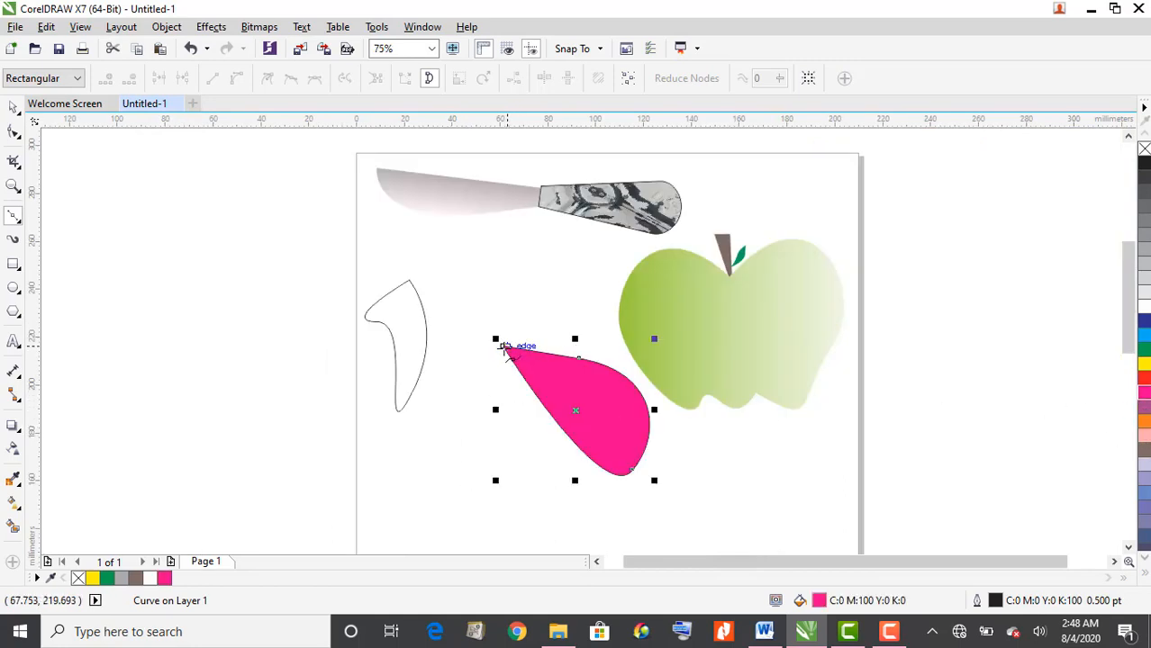
scroll(504, 348, "up", 2)
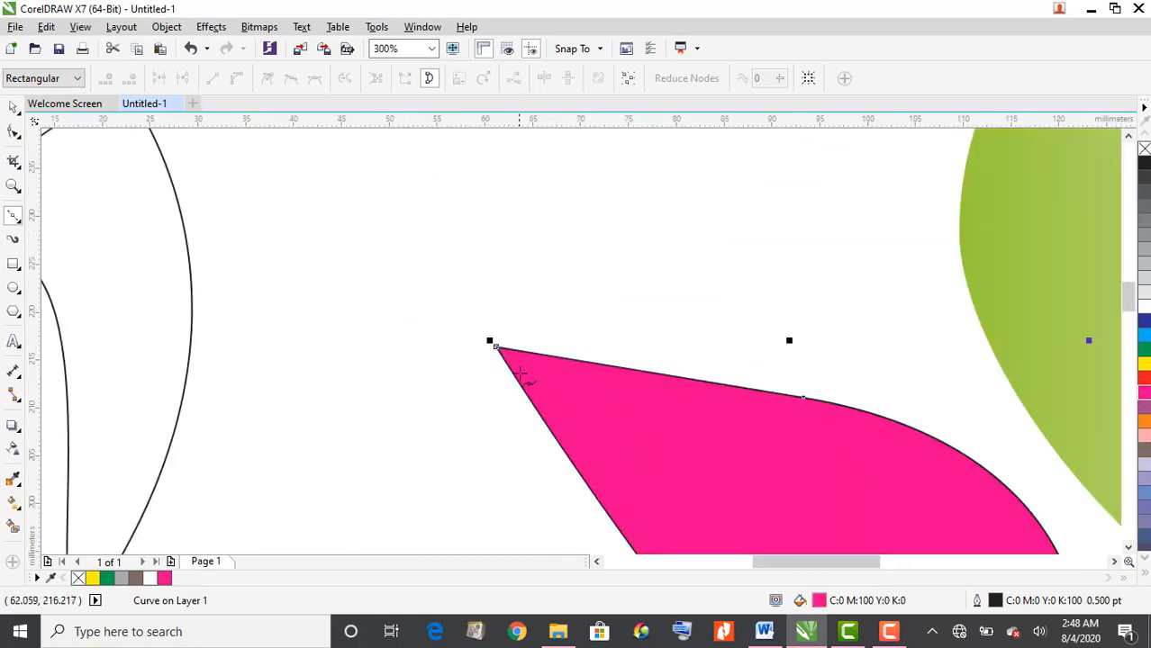
scroll(509, 371, "down", 3)
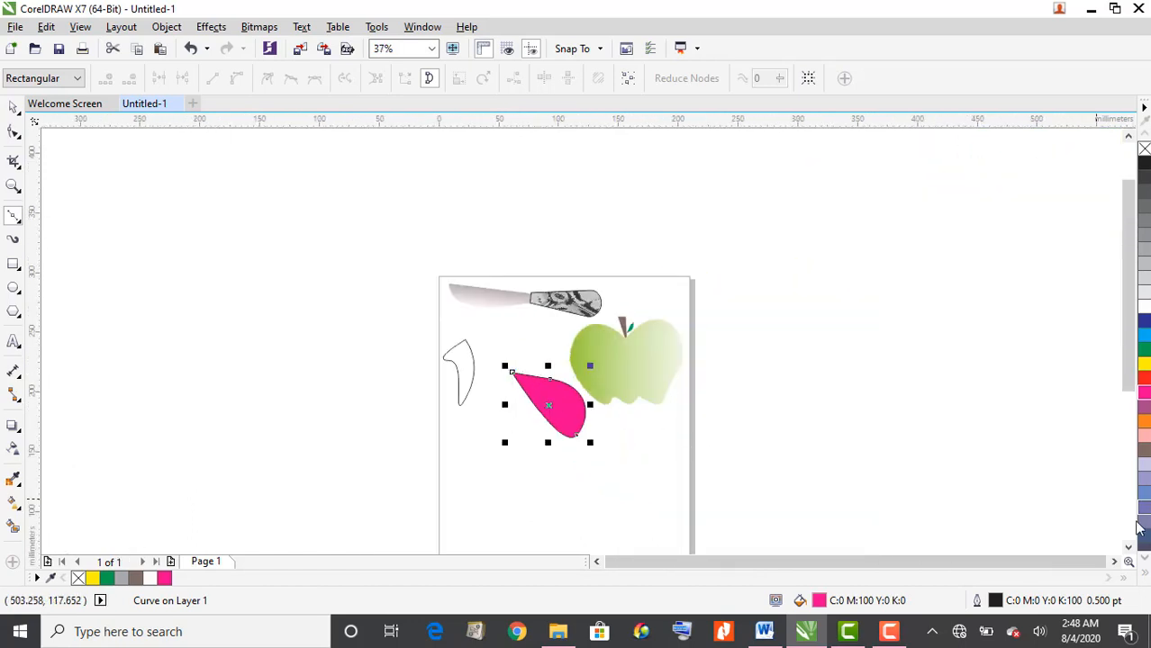
Step: Draw a closed triangle about 156 mm wide and 66 mm high beside the page with the Pen tool
left_click(1128, 547)
left_click(1127, 547)
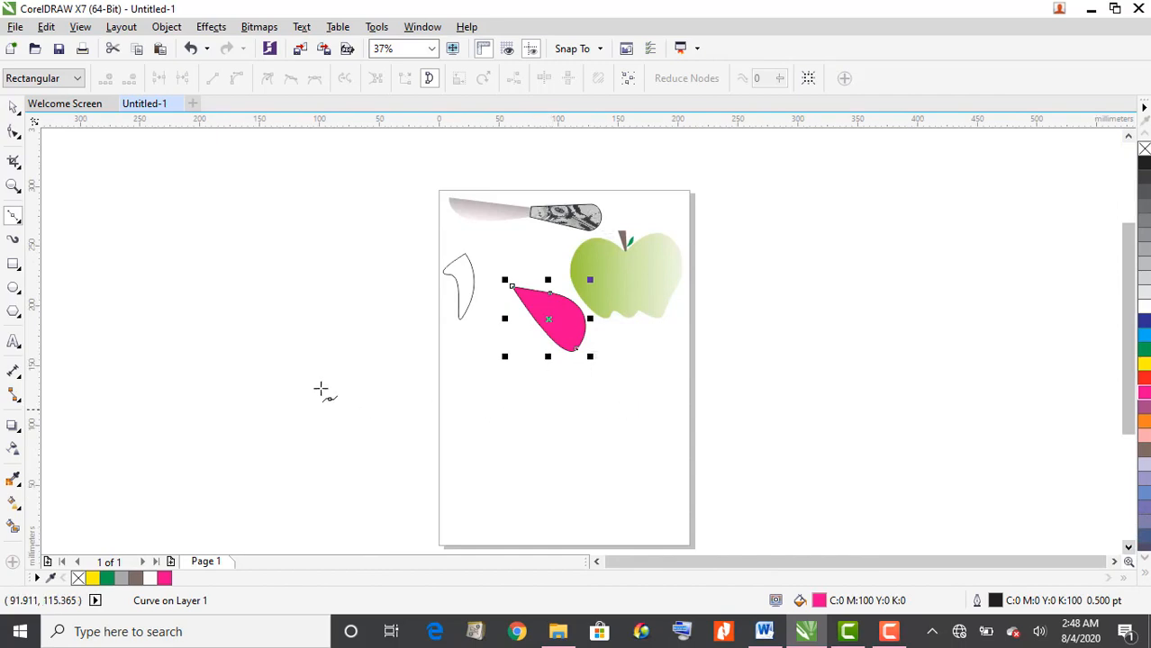
left_click(18, 223)
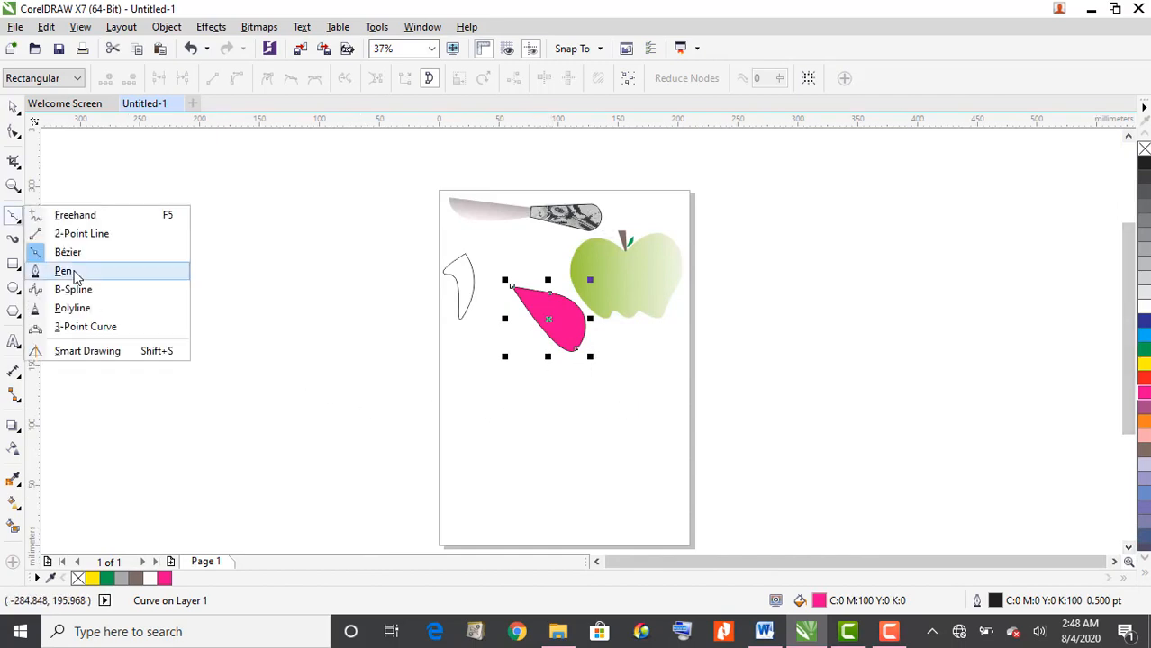
left_click(74, 276)
left_click(72, 268)
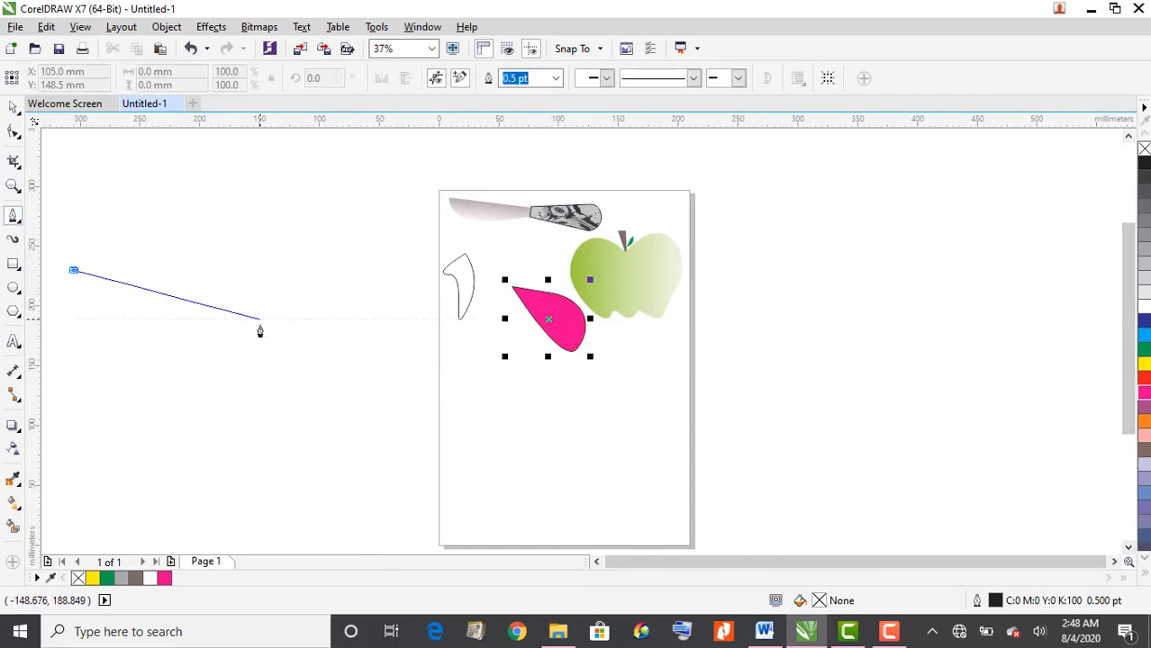
left_click(259, 319)
left_click(139, 241)
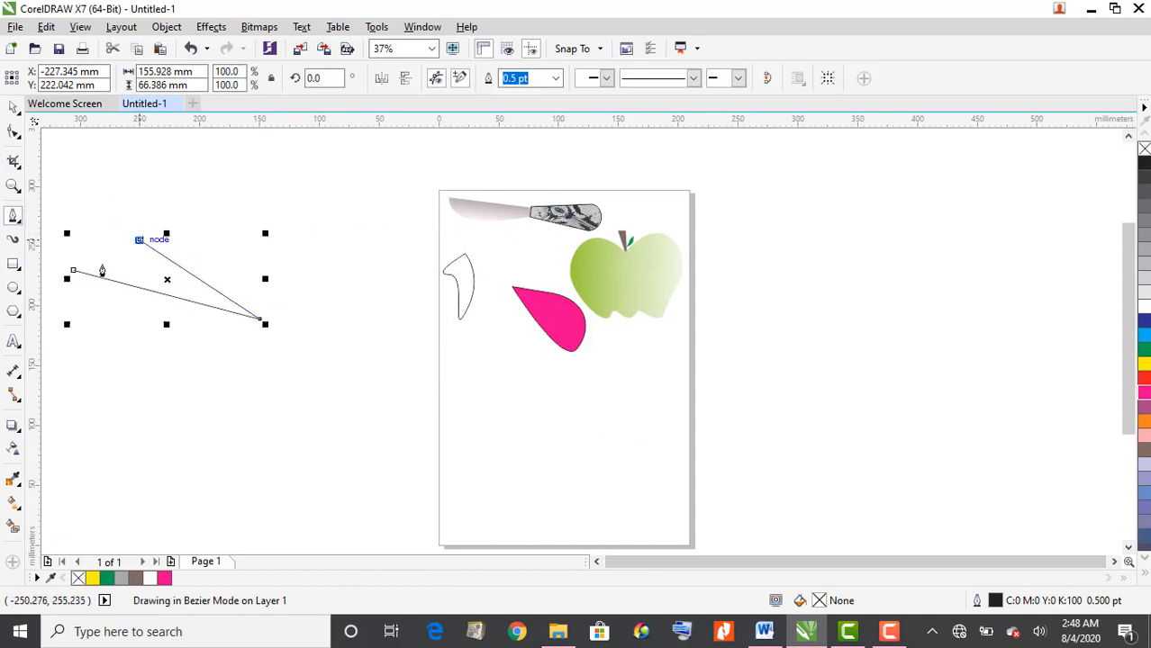
left_click(75, 273)
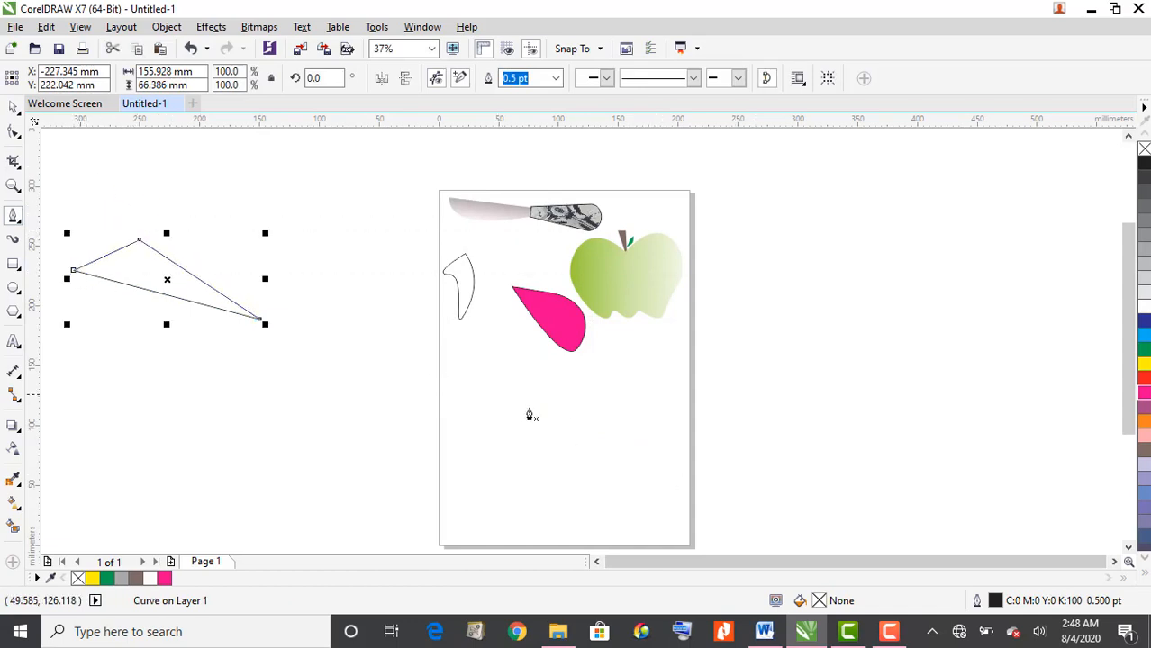
scroll(569, 416, "up", 2)
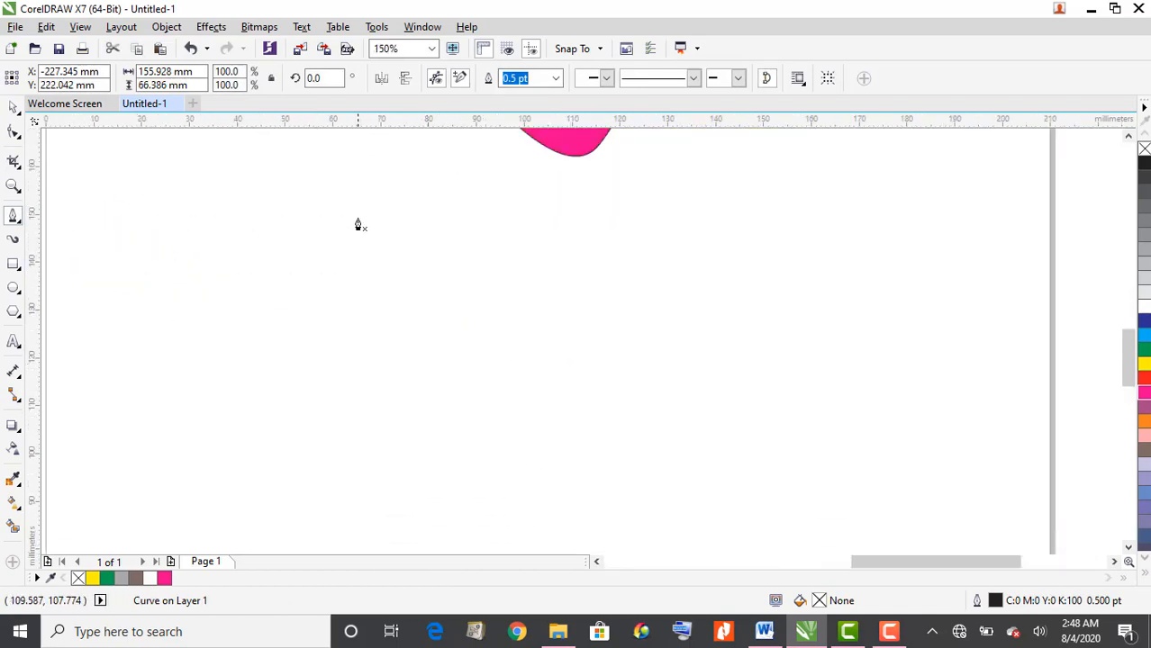
left_click(358, 219)
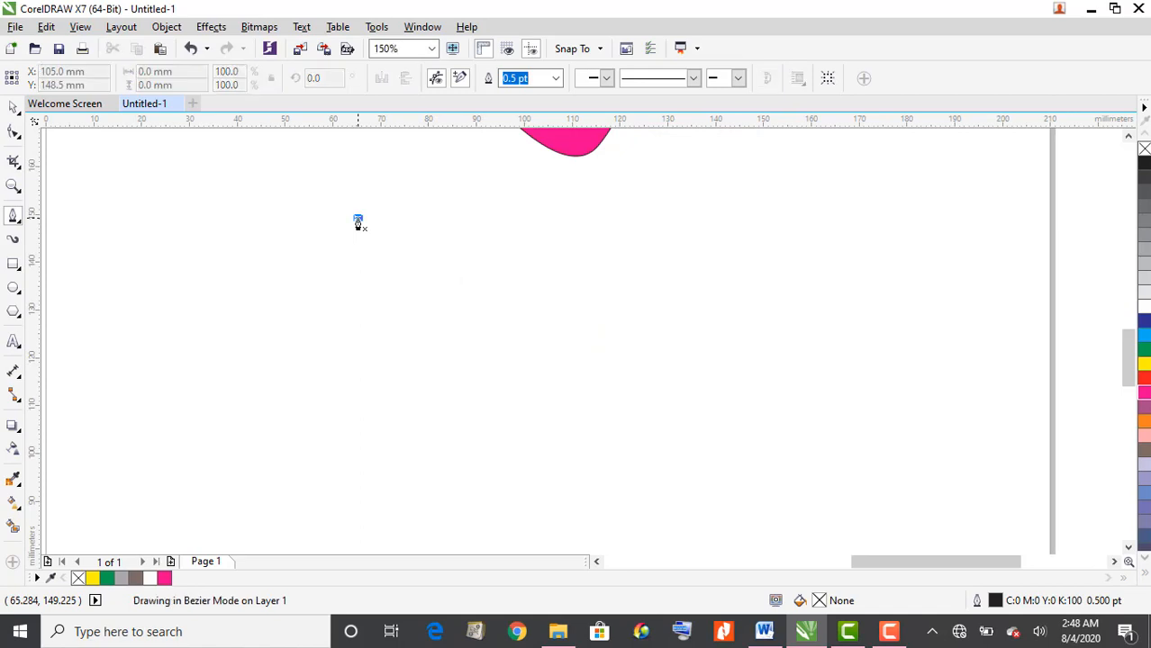
left_click(544, 313)
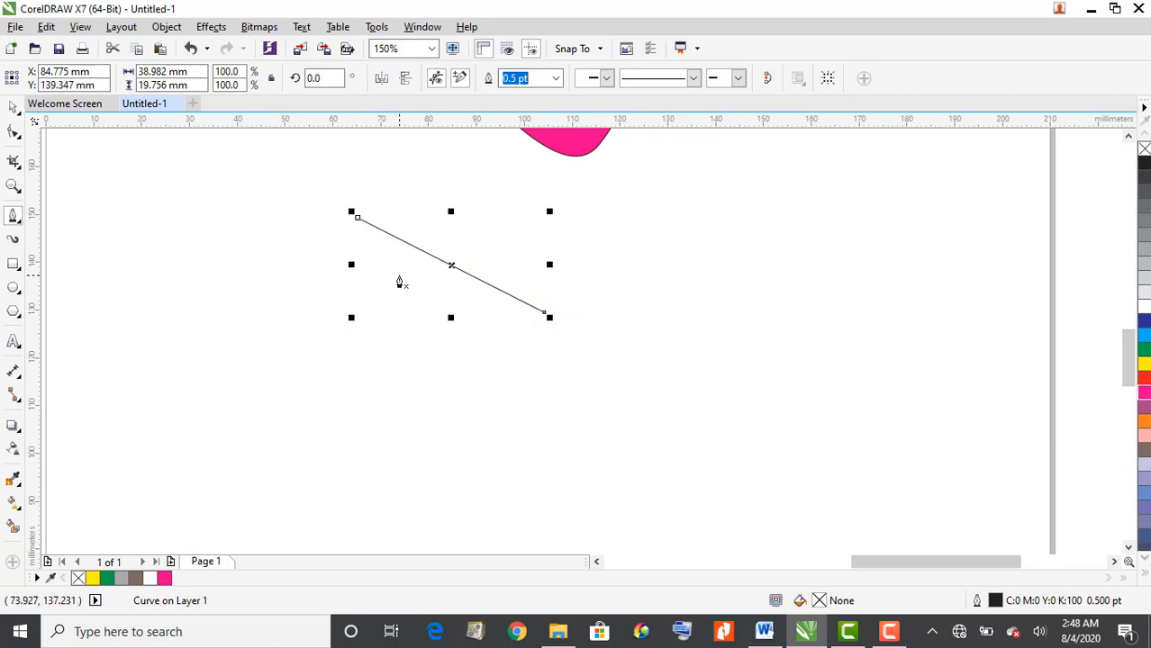
left_click(399, 276)
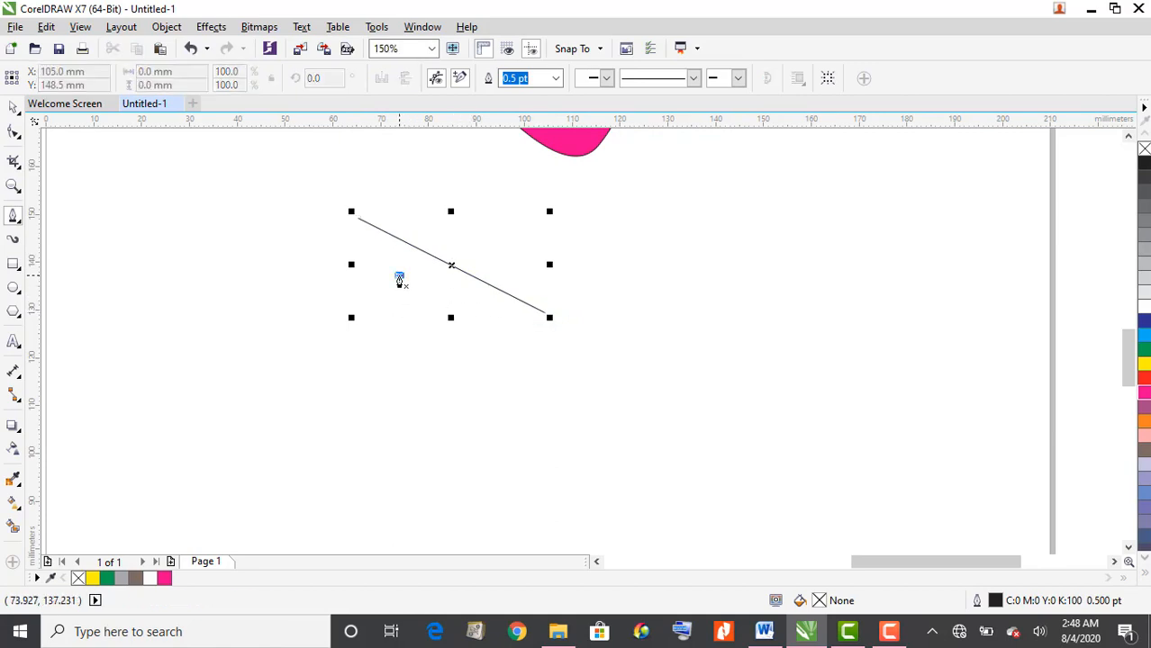
left_click(356, 211)
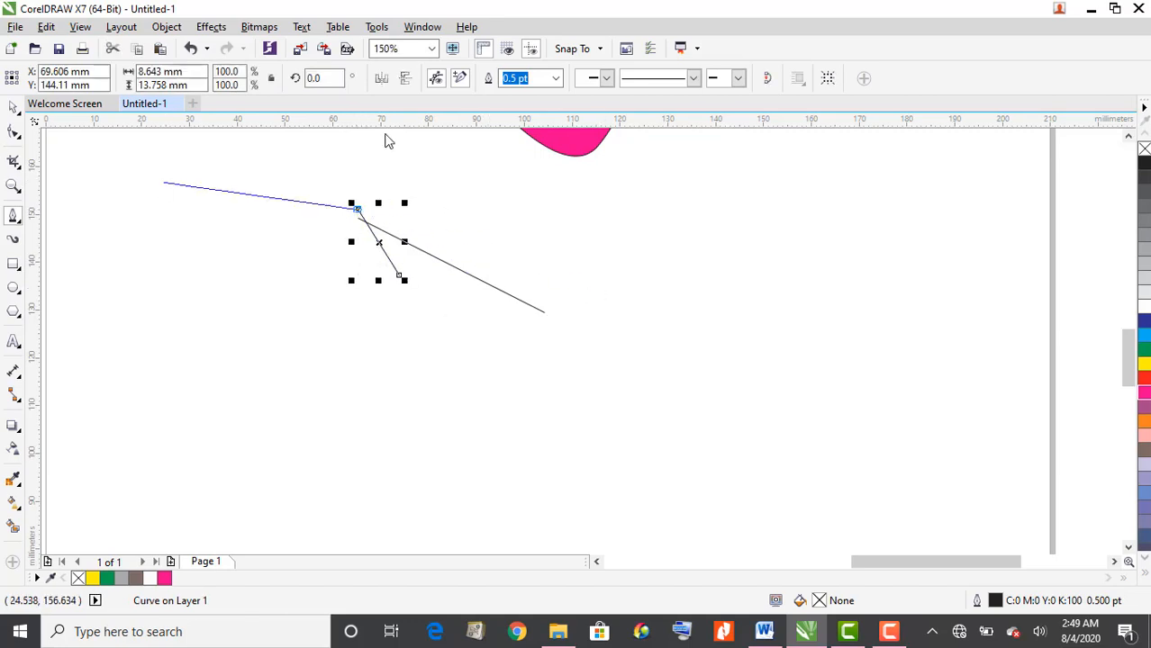
scroll(463, 181, "down", 4)
left_click(506, 241)
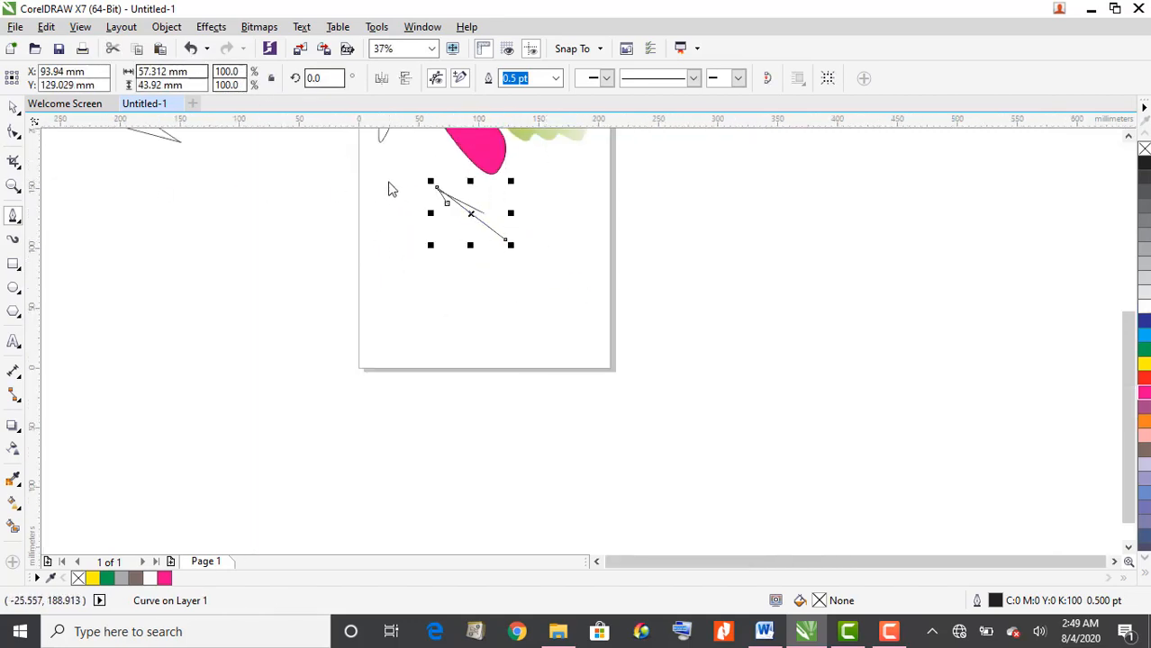
left_click_drag(371, 157, 484, 230)
left_click(462, 227)
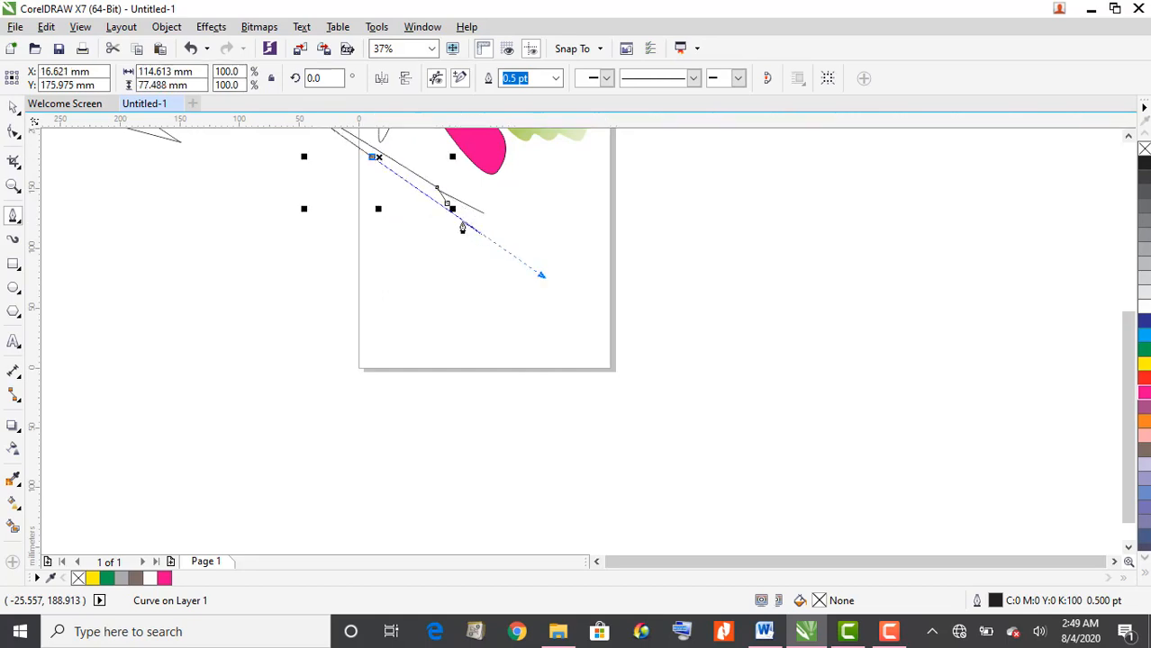
key("Delete")
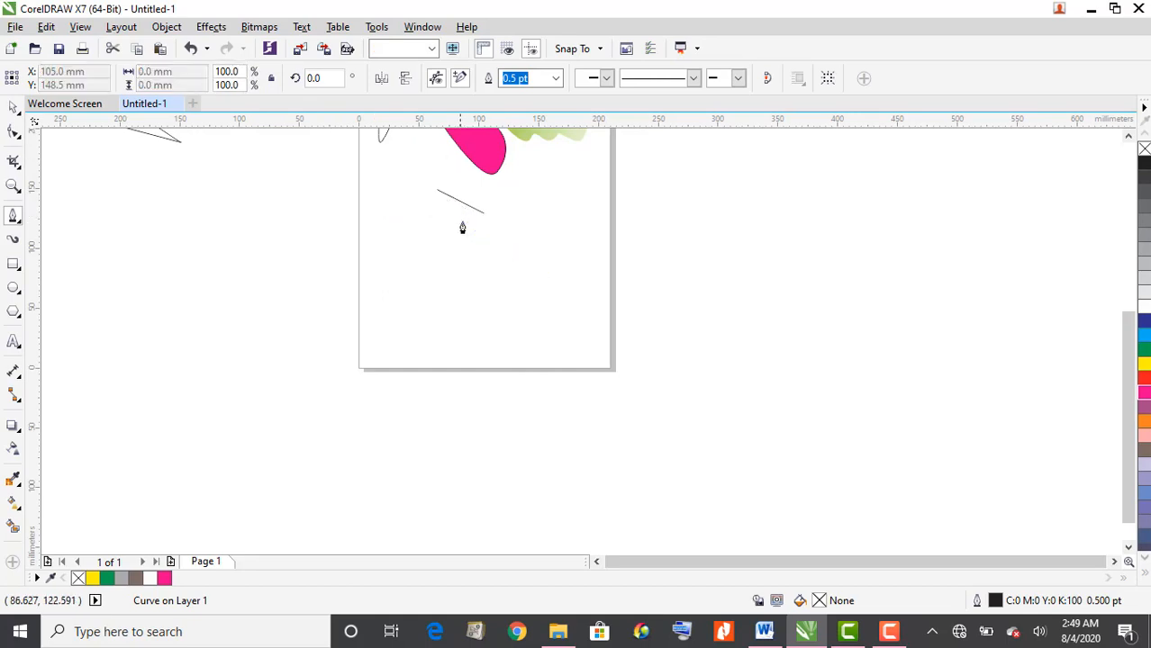
left_click(13, 107)
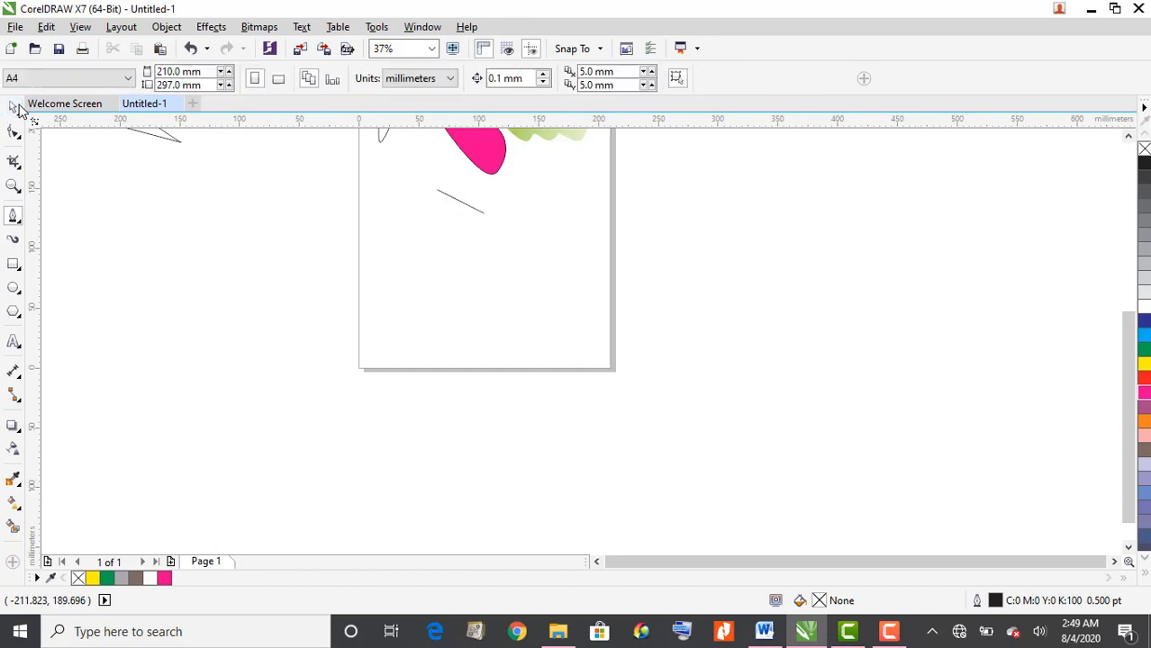
left_click_drag(419, 183, 506, 226)
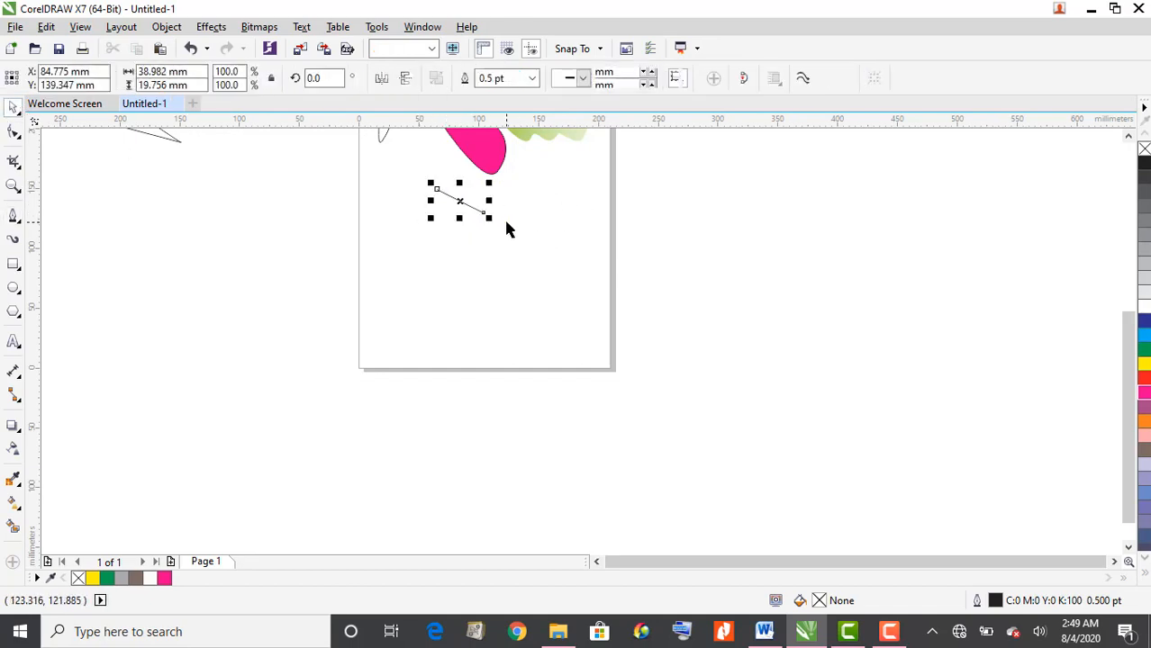
key("Delete")
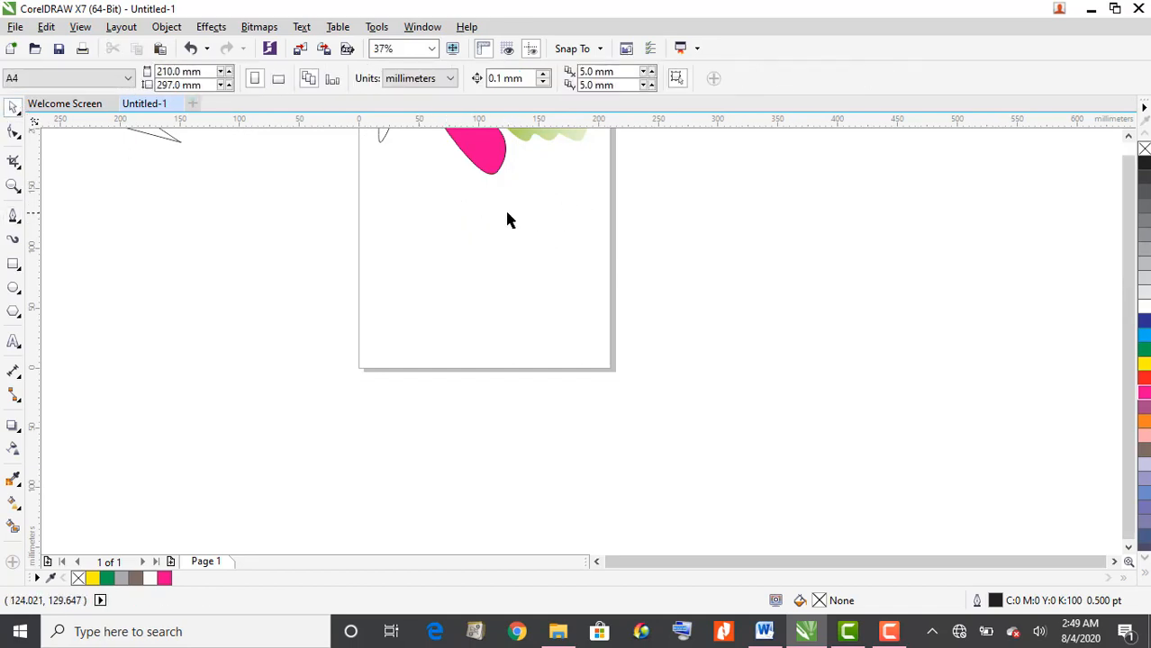
Step: Delete the large triangle drawn beside the page
scroll(505, 208, "down", 2)
left_click(267, 155)
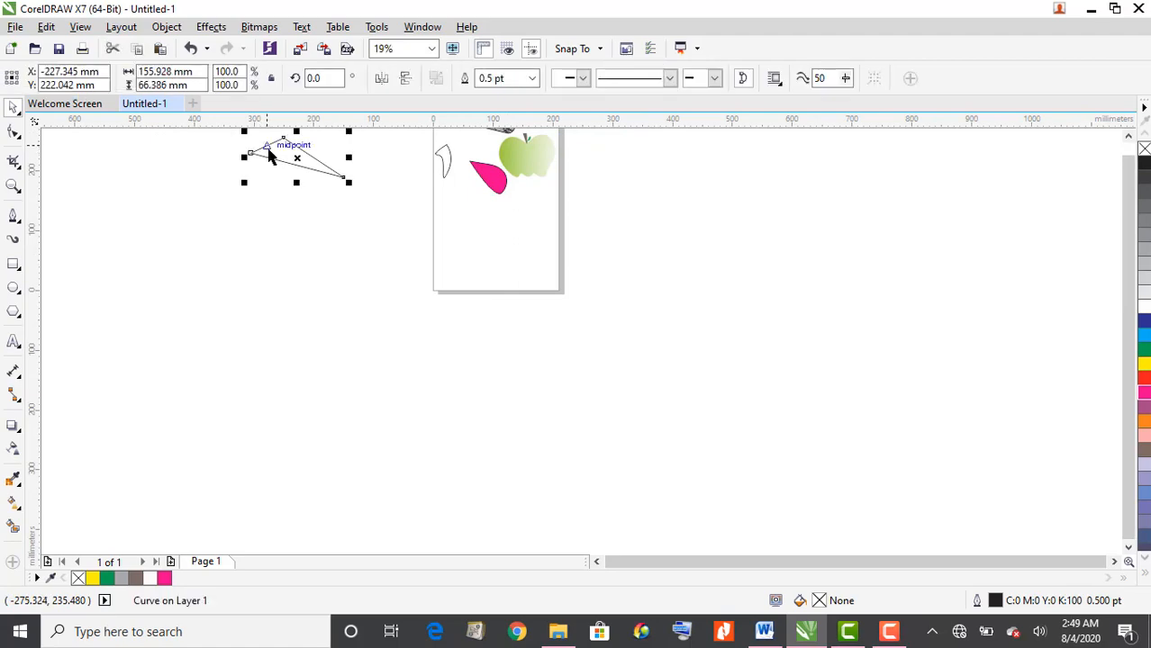
key("Delete")
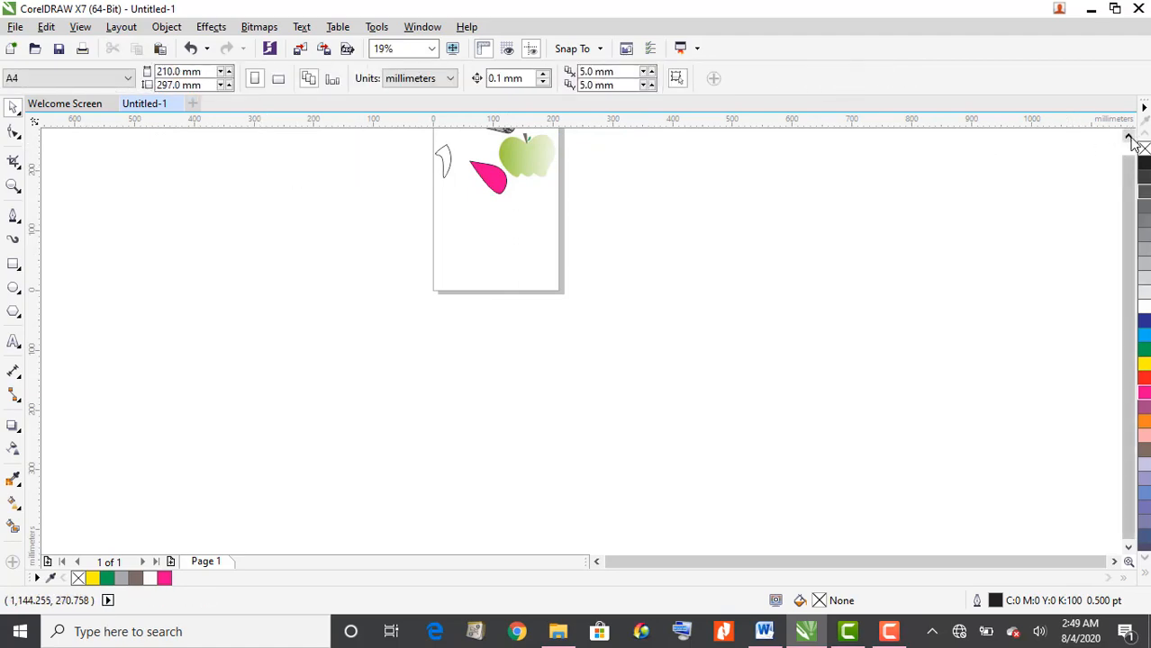
Step: Draw a closed, slanted triangle about 31 mm wide and 42 mm high below the magenta teardrop-like shape with the Pen tool
left_click(1130, 136)
scroll(471, 362, "up", 1)
scroll(472, 370, "up", 1)
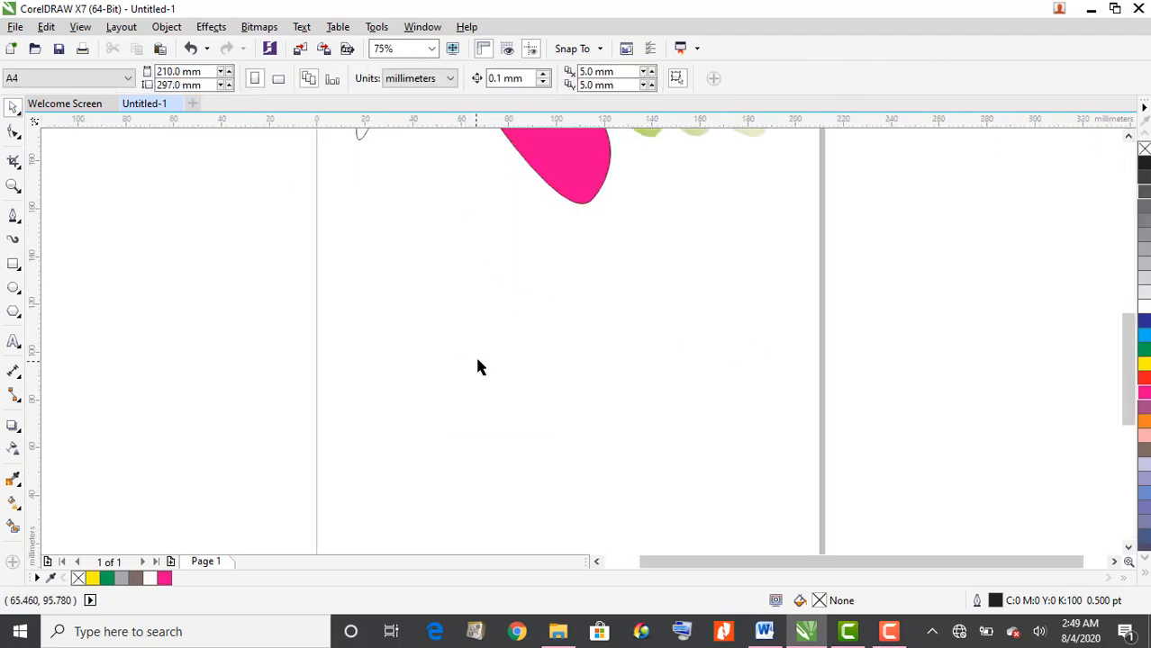
scroll(481, 362, "up", 1)
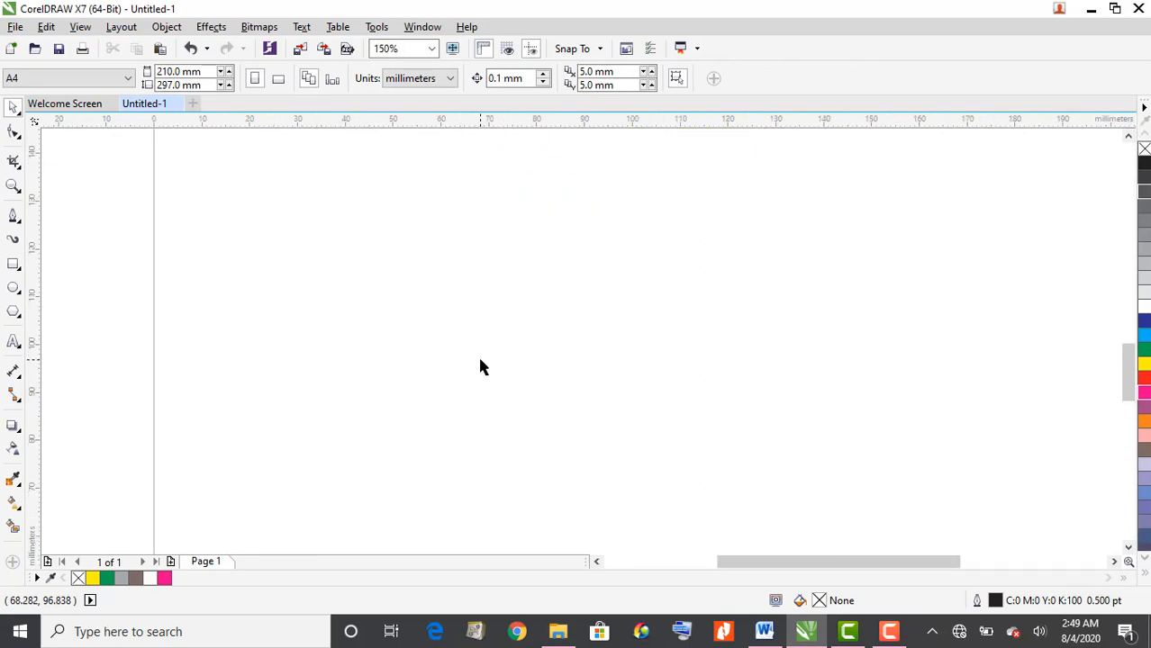
scroll(478, 361, "down", 1)
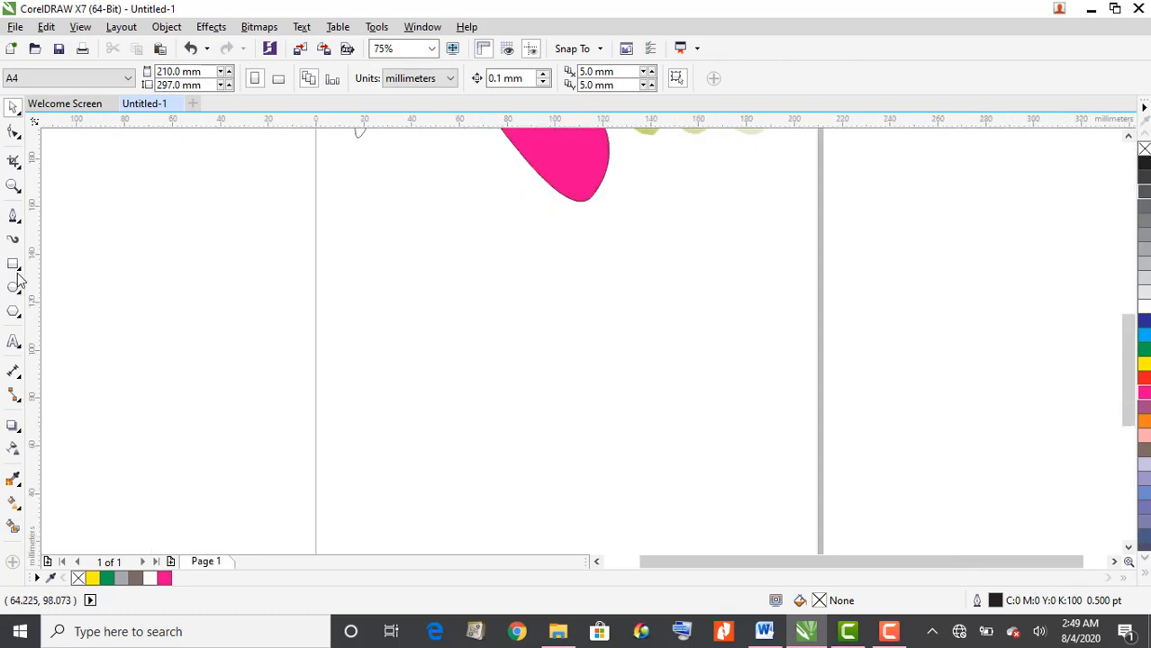
left_click(14, 217)
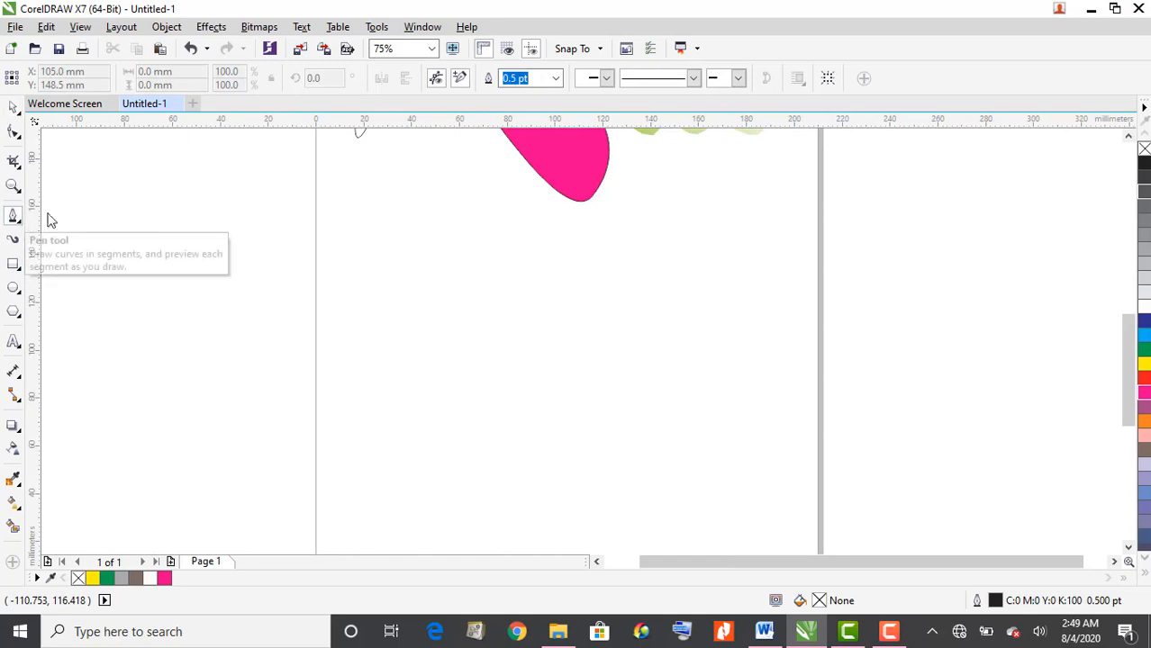
left_click(462, 244)
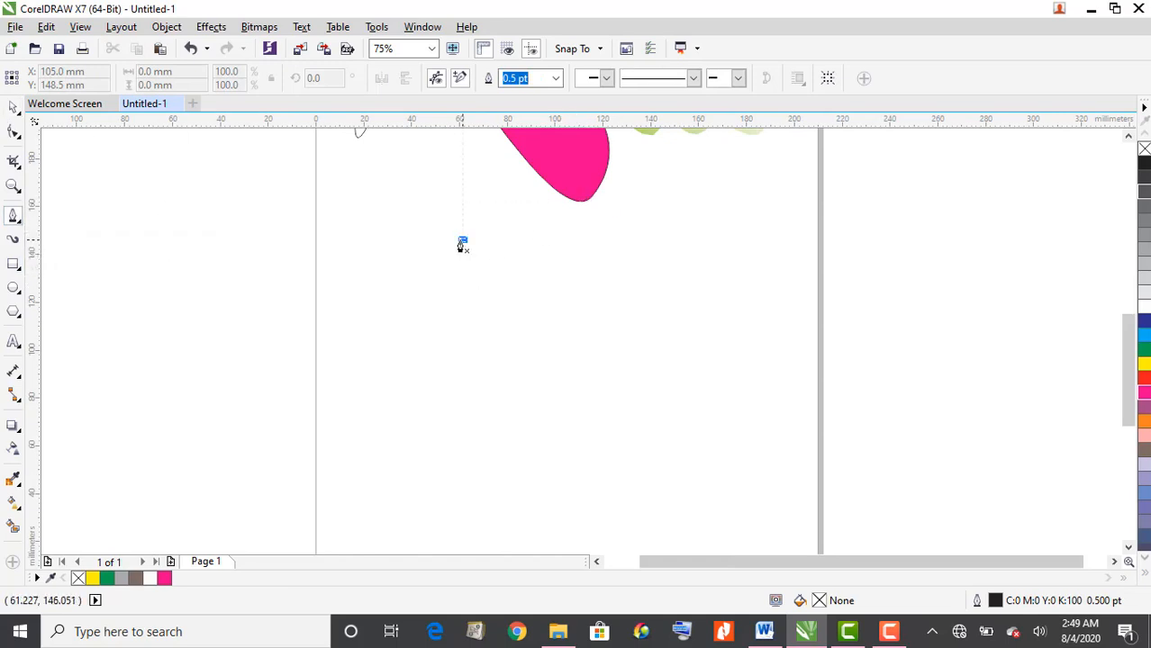
double_click(542, 347)
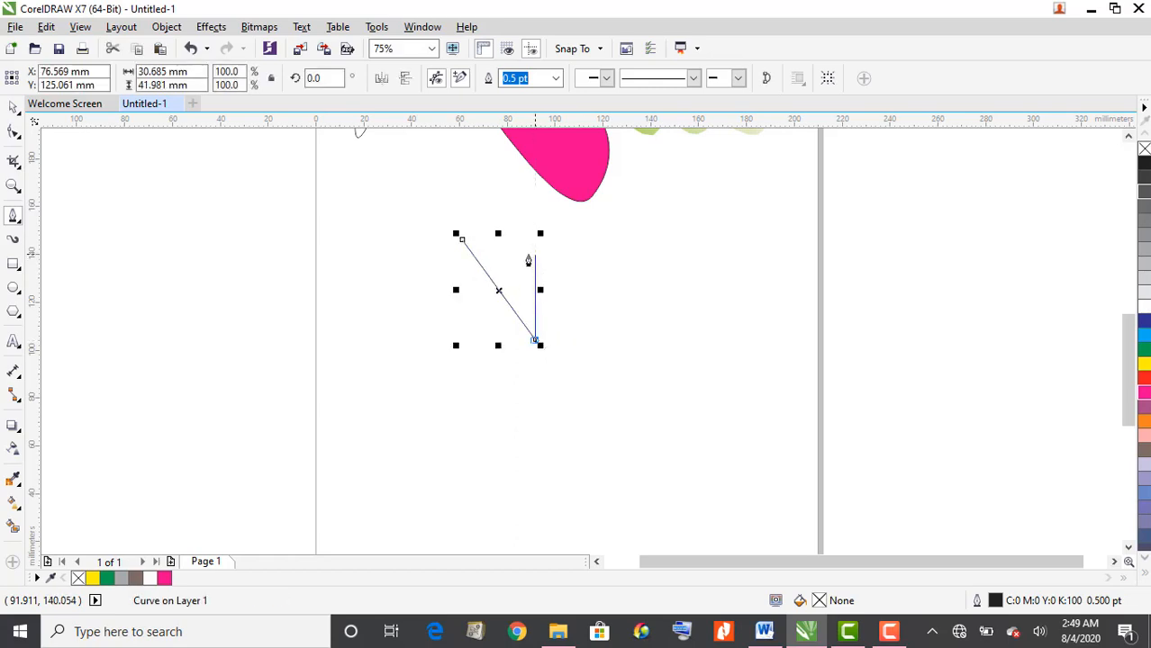
left_click(509, 258)
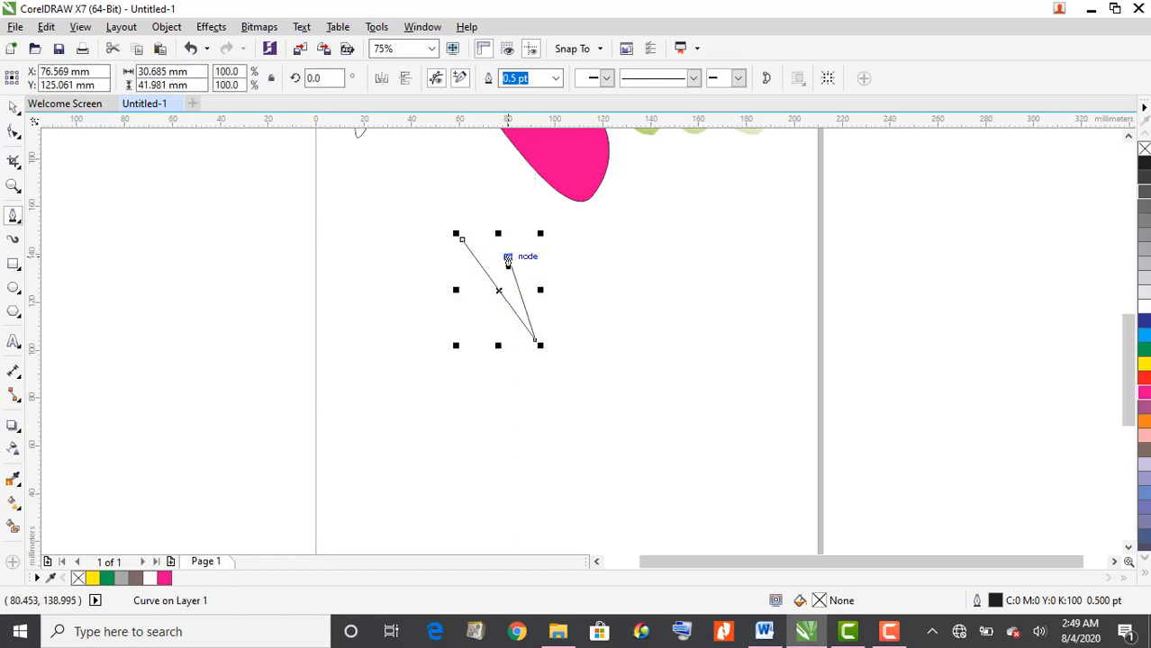
left_click(462, 243)
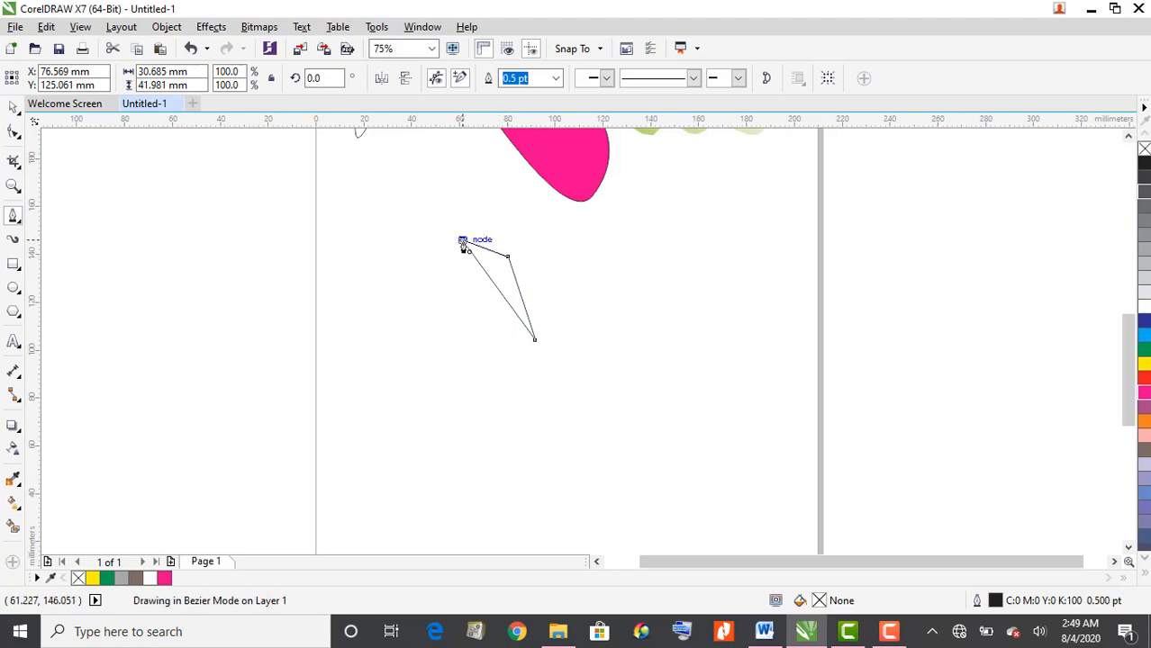
Step: Draw a closed triangle about 49 mm wide and 30 mm high below the apple with the Pen tool
left_click(655, 257)
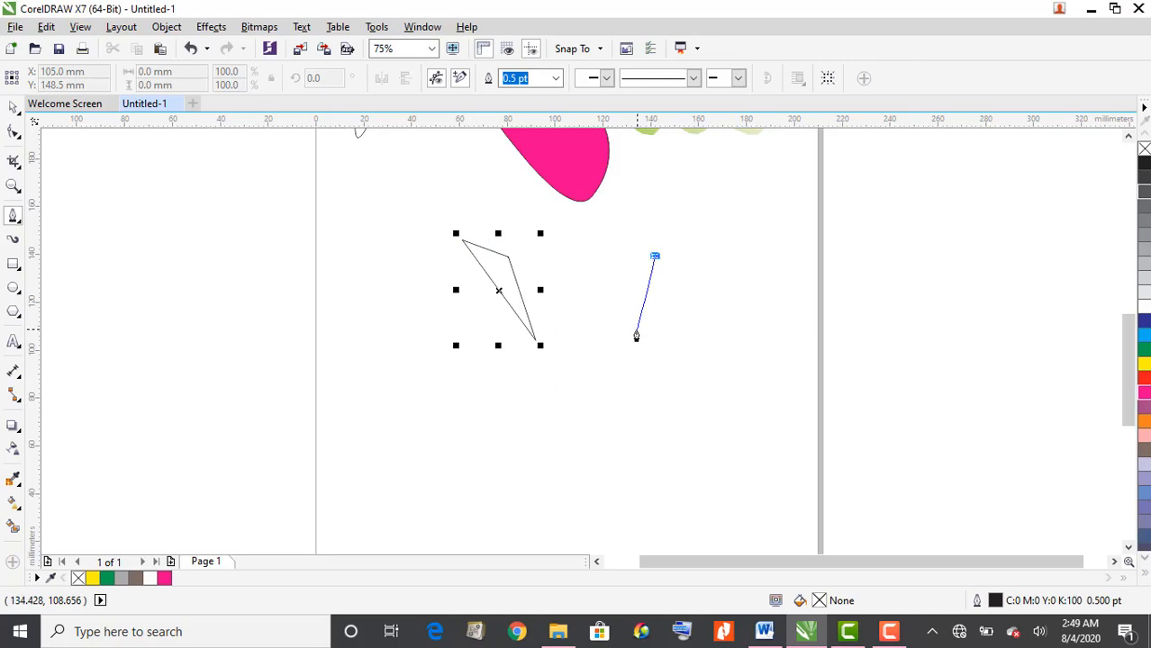
left_click(636, 328)
left_click(752, 307)
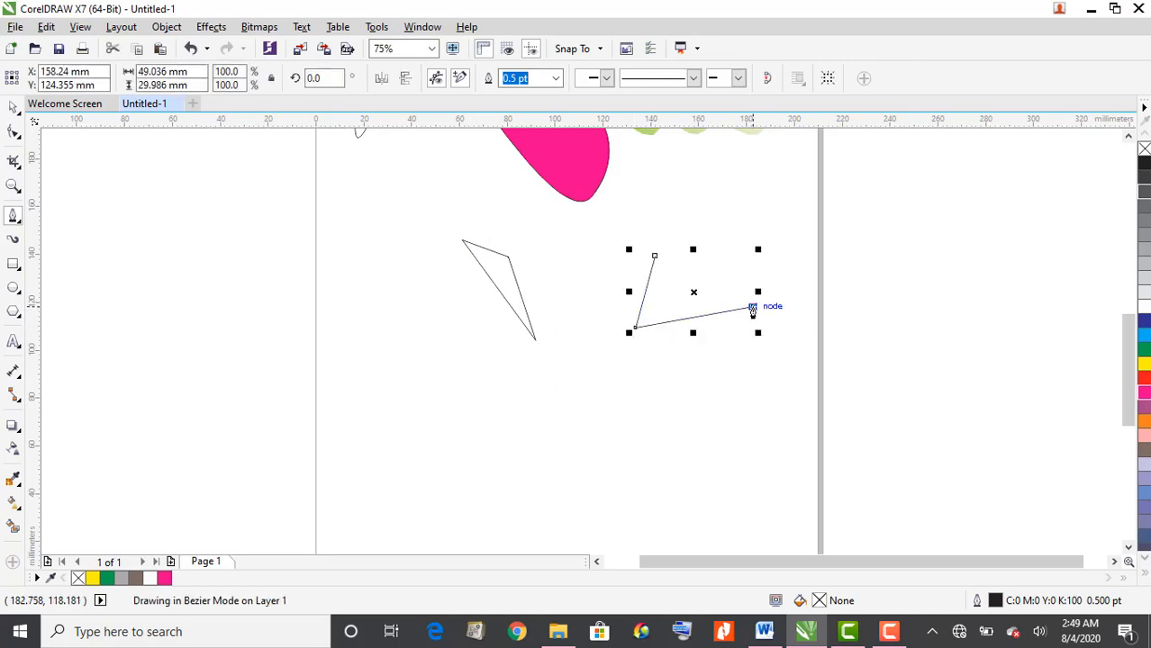
left_click(656, 258)
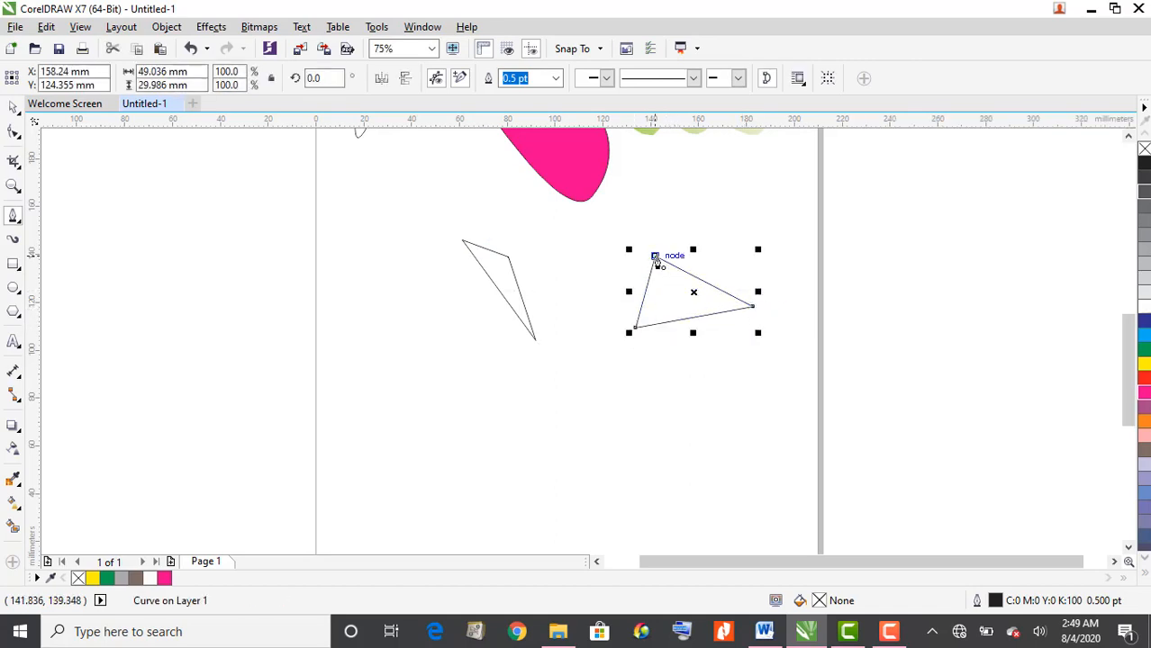
Step: Draw a closed, curved leaf-like shape about 52 mm wide and 29 mm high beneath the slanted triangle with the Pen tool
left_click(439, 354)
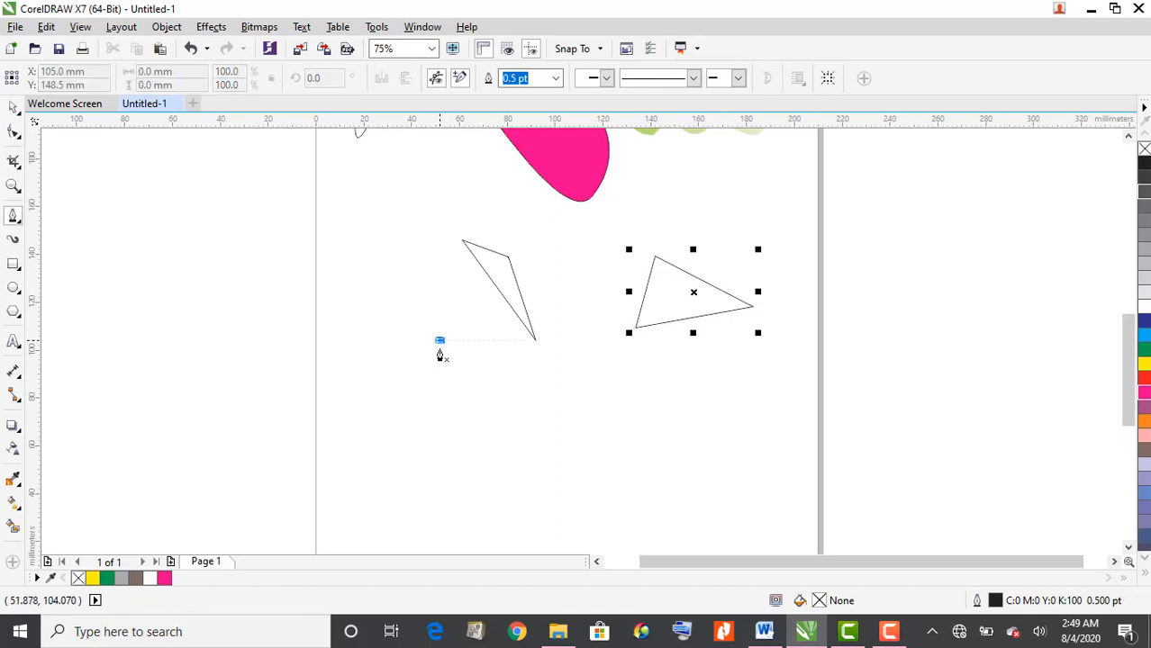
mouse_move(439, 354)
left_mouse_down()
mouse_move(440, 399)
mouse_move(518, 409)
mouse_move(429, 442)
mouse_move(403, 427)
mouse_move(410, 388)
left_mouse_up()
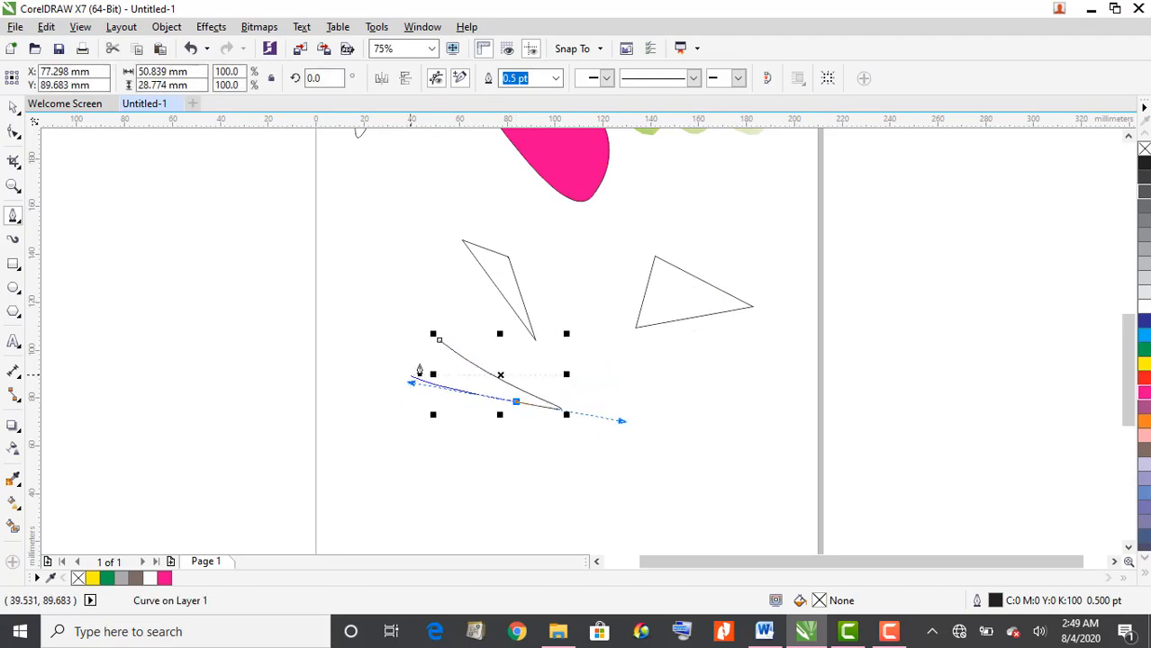
left_click(436, 342)
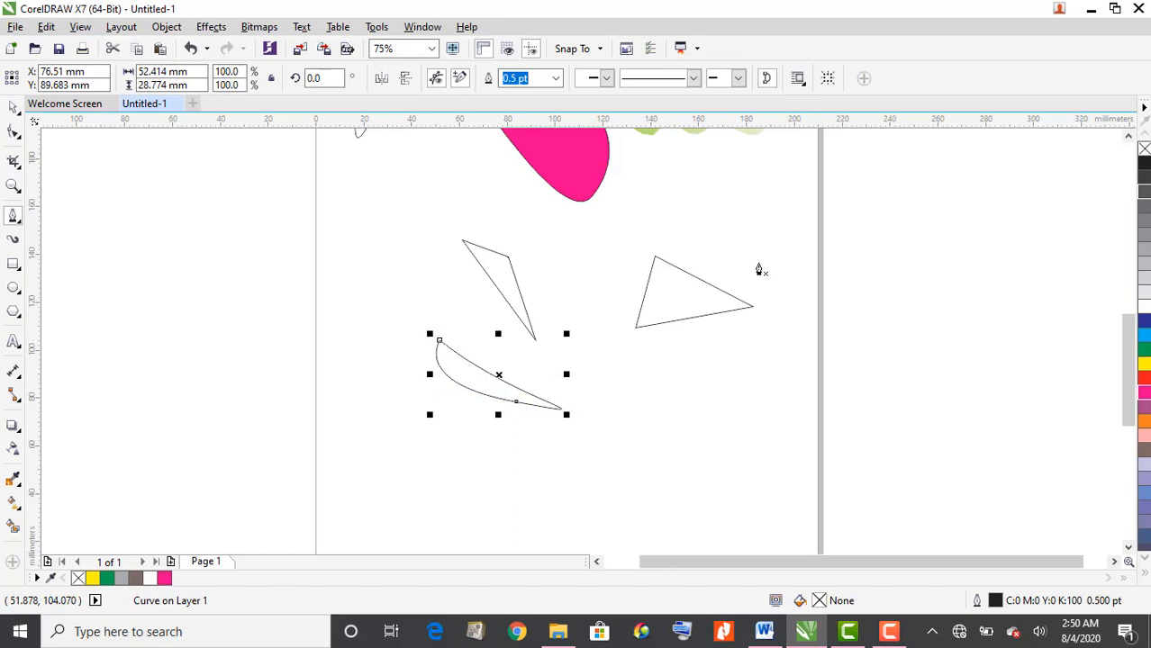
Step: Draw a closed shape with concave curved sides, about 44 mm wide and 66 mm high, beneath the 49 mm wide triangle
left_click(689, 392)
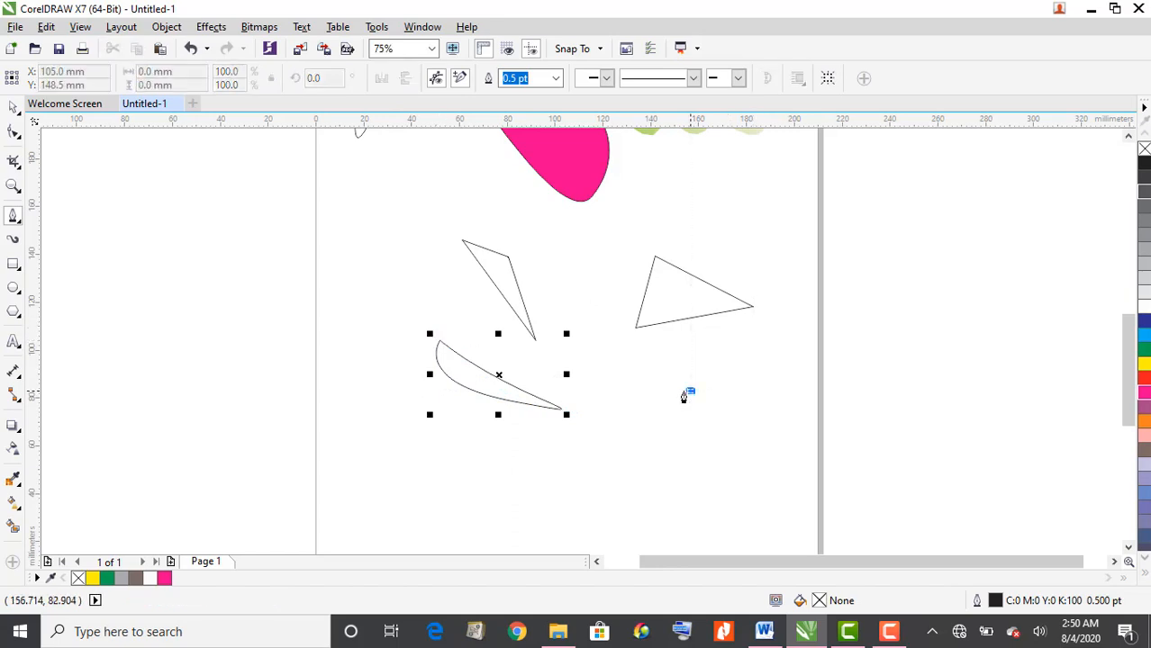
mouse_move(685, 397)
left_mouse_down()
mouse_move(637, 462)
mouse_move(675, 489)
mouse_move(742, 453)
mouse_move(727, 367)
mouse_move(689, 396)
left_mouse_up()
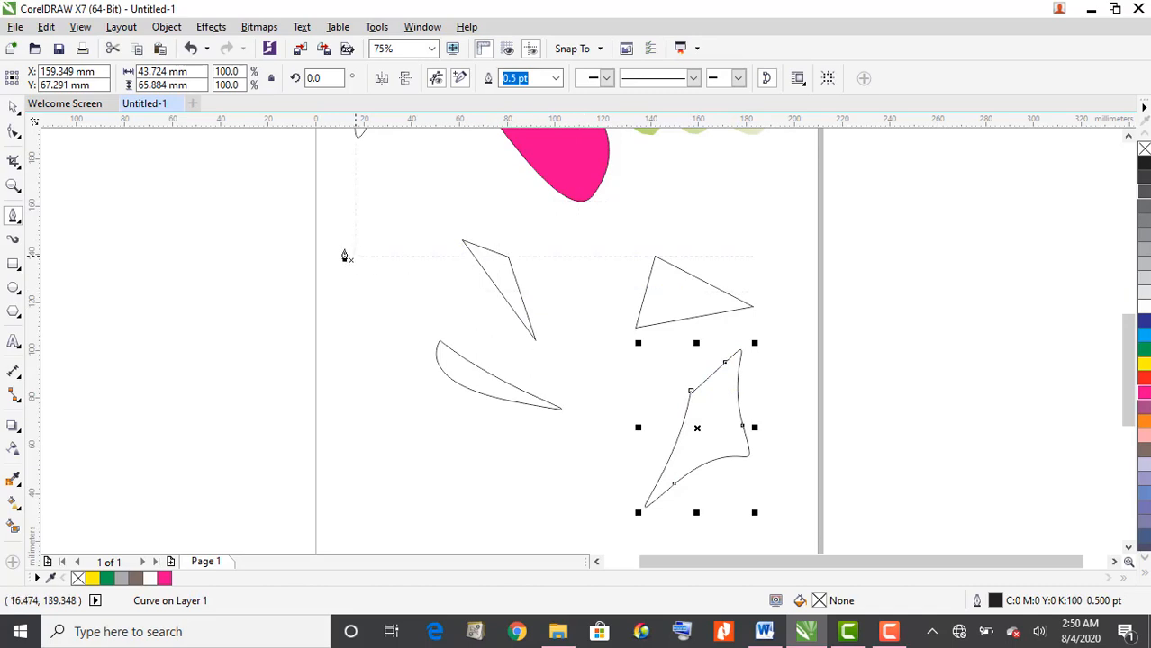
Step: Draw a closed, tall triangle about 31 mm wide and 66 mm high below the hook-like shape with the Pen tool
left_click(331, 194)
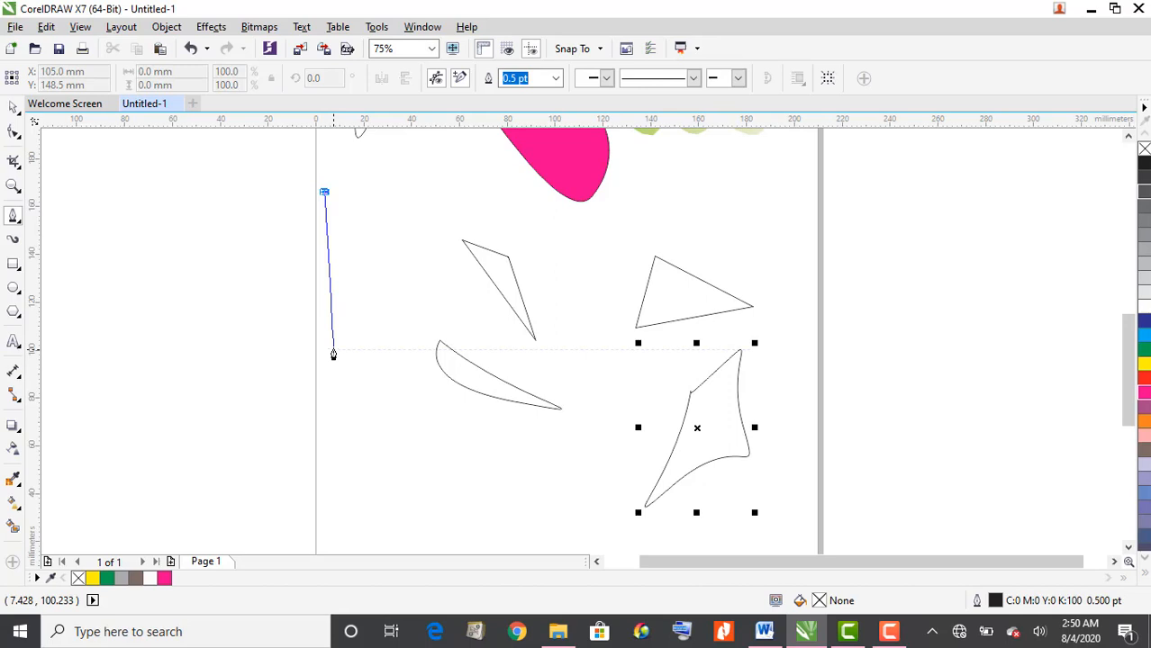
left_click(334, 354)
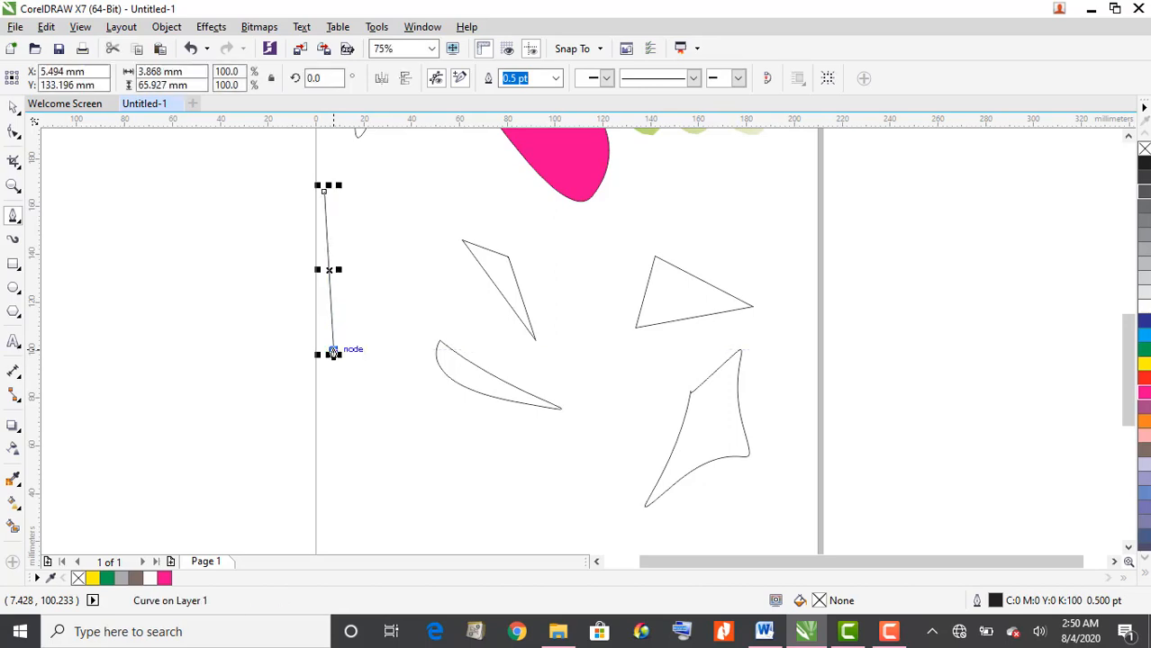
left_click(397, 218)
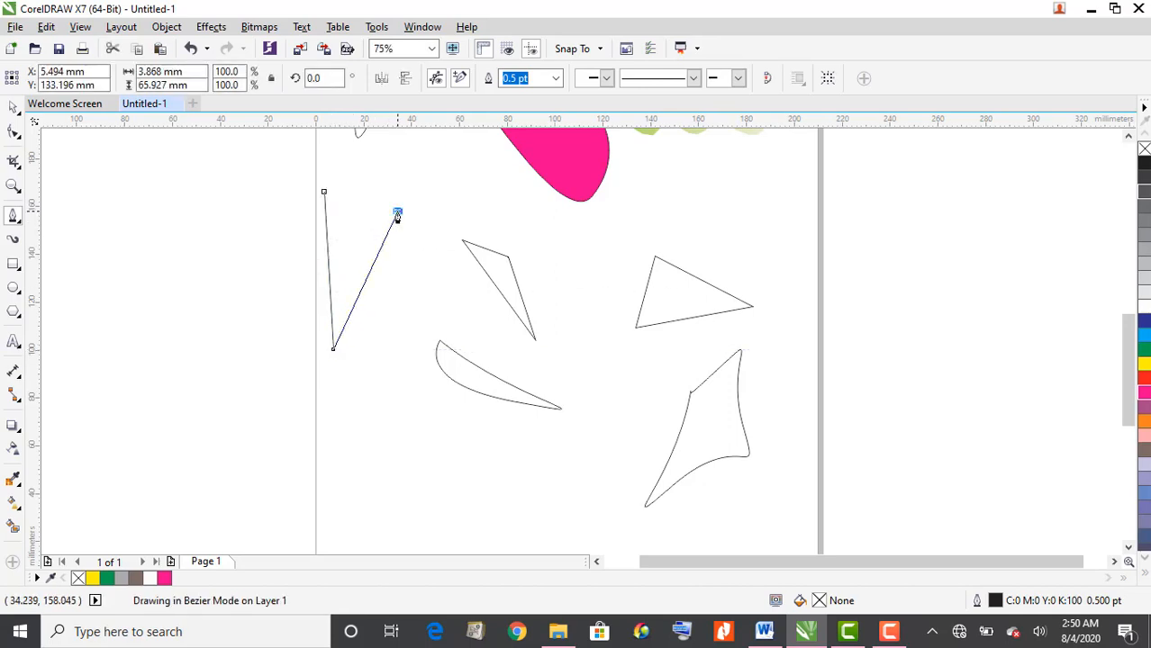
left_click(326, 194)
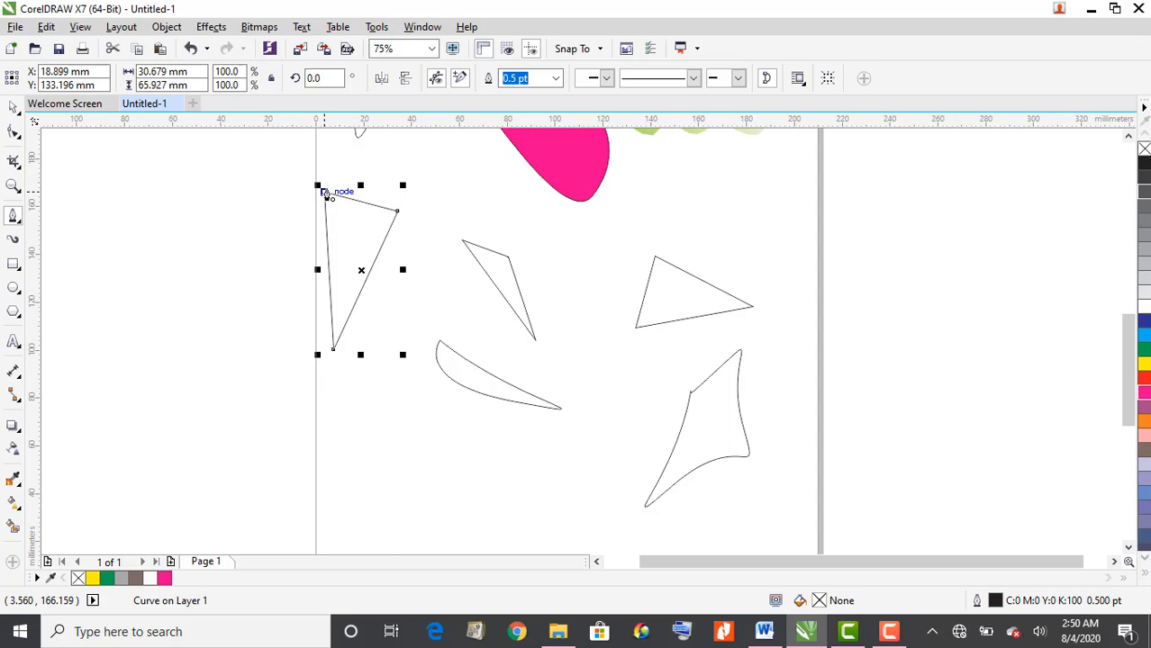
scroll(608, 264, "up", 1)
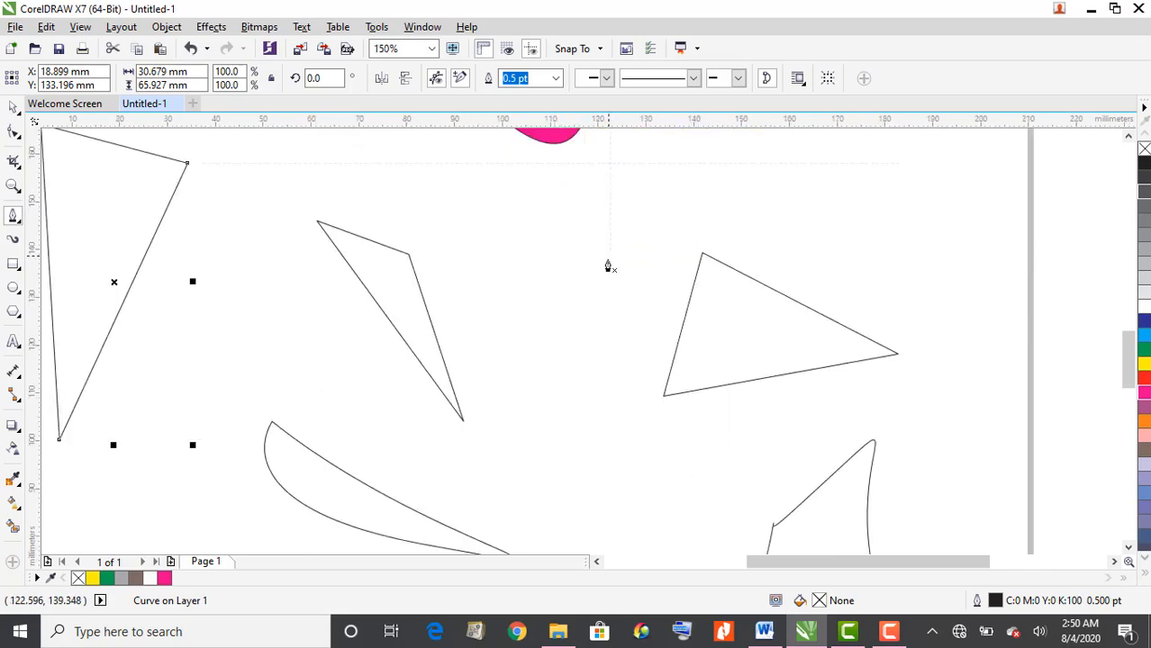
scroll(608, 266, "down", 2)
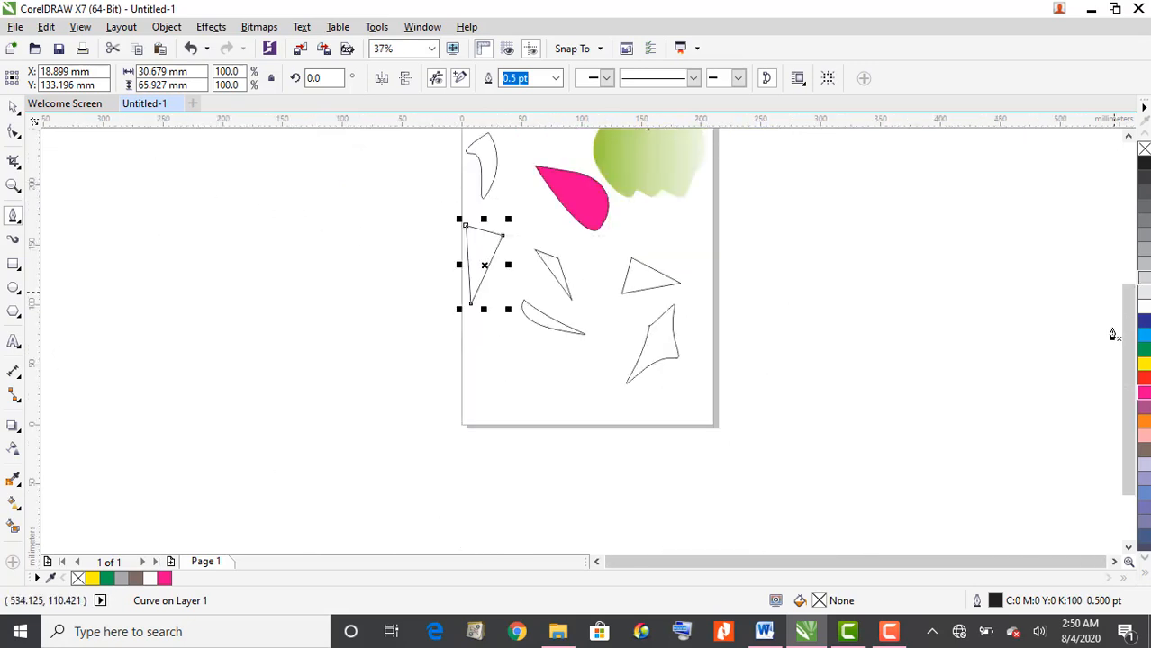
Step: Delete the six unfilled sample shapes beside and below the pink teardrop
scroll(1133, 332, "up", 1)
scroll(1133, 331, "up", 1)
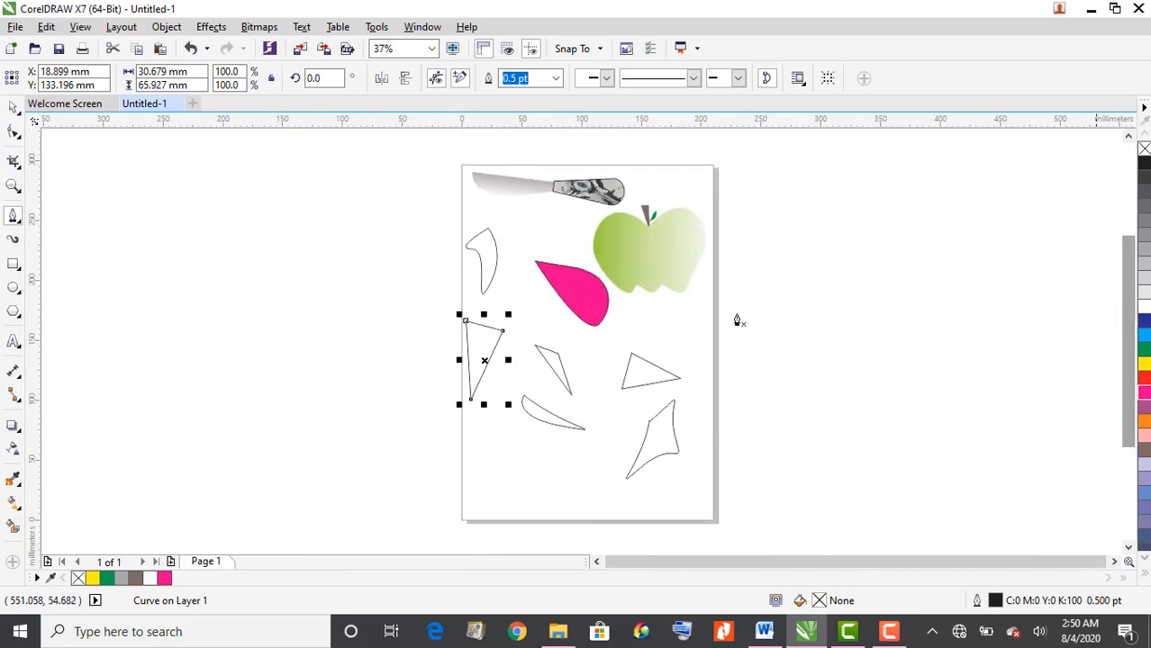
left_click(15, 130)
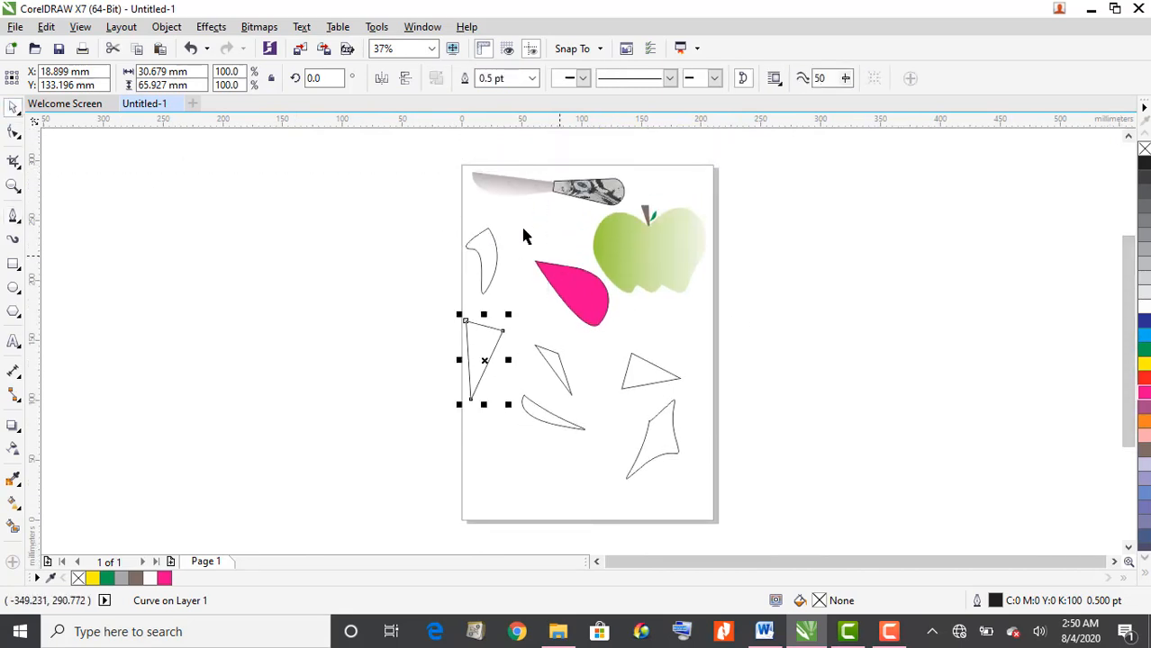
left_click_drag(423, 210, 525, 405)
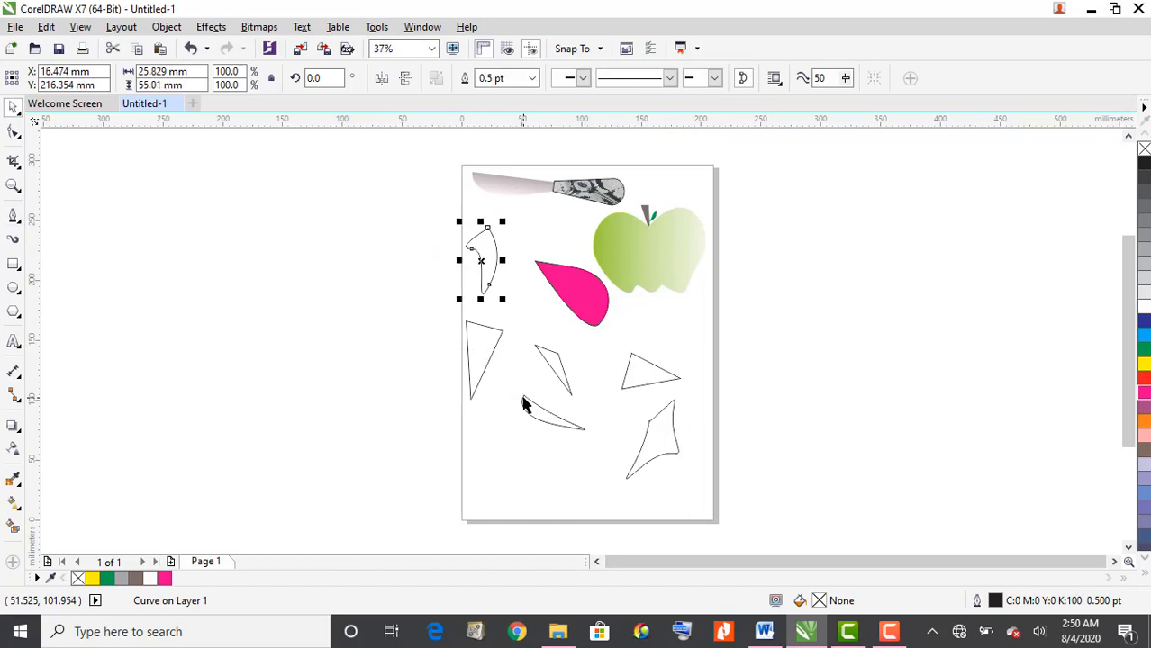
left_click(432, 303)
left_click_drag(433, 303, 702, 479)
key("Delete")
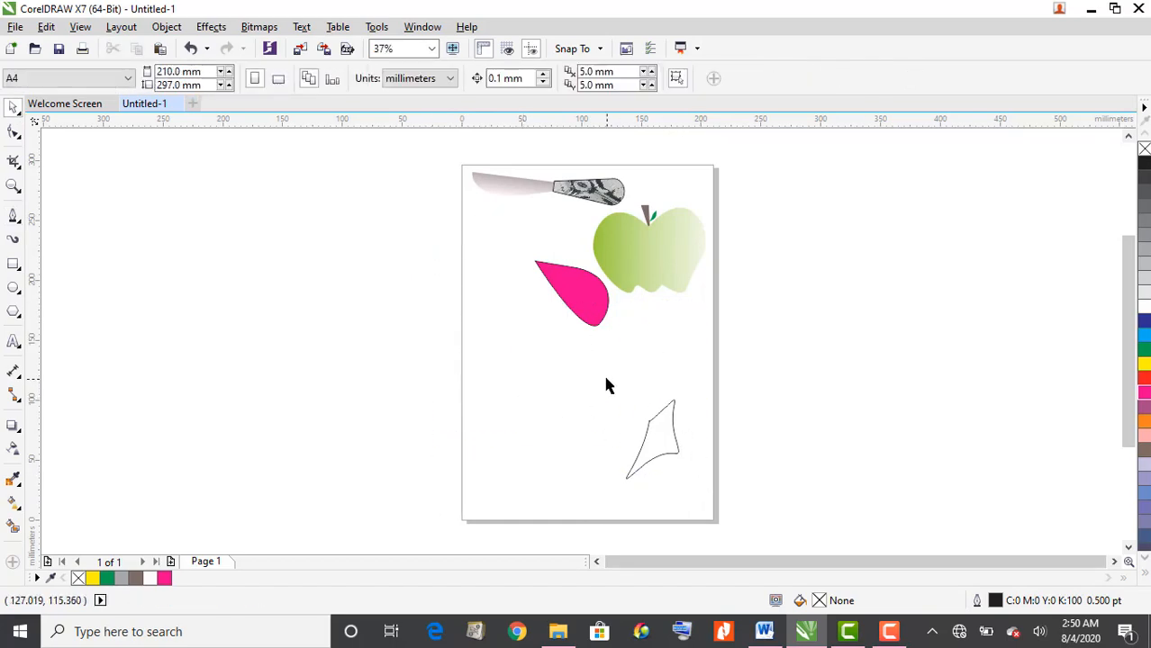
left_click_drag(606, 382, 721, 522)
key("Delete")
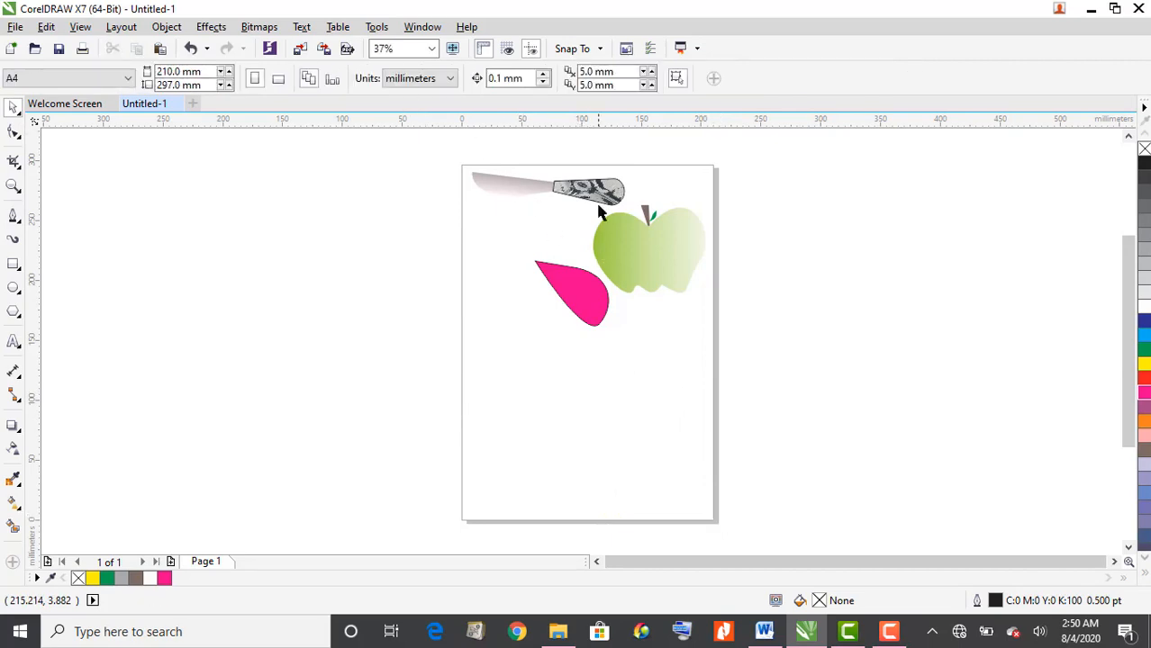
Step: Delete the pink teardrop shape beside the apple
scroll(599, 193, "up", 2)
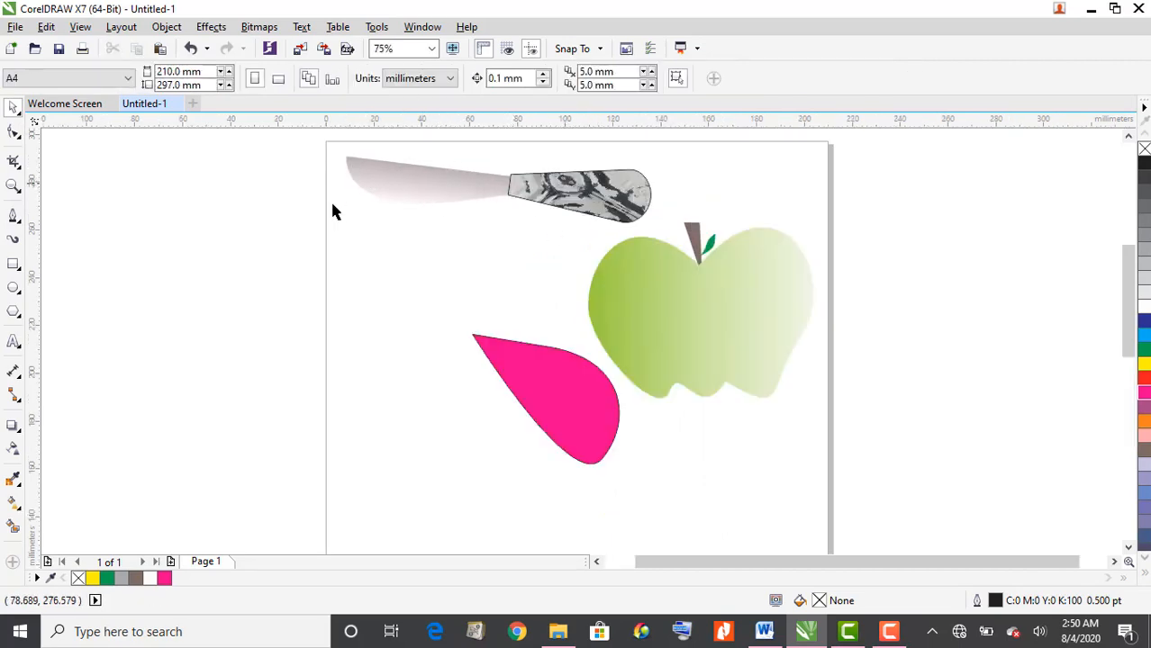
left_click(517, 356)
key("Delete")
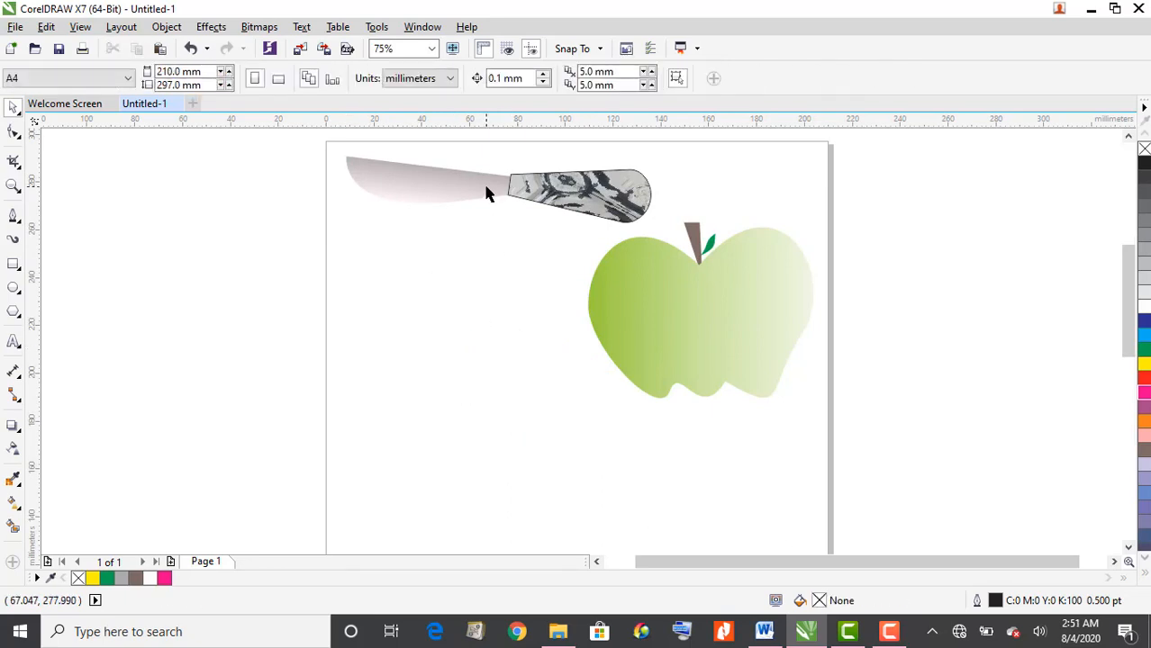
Step: Draw a nearly horizontal straight line about 67 mm long below the knife, beside the apple, with the Bézier tool
left_click(16, 223)
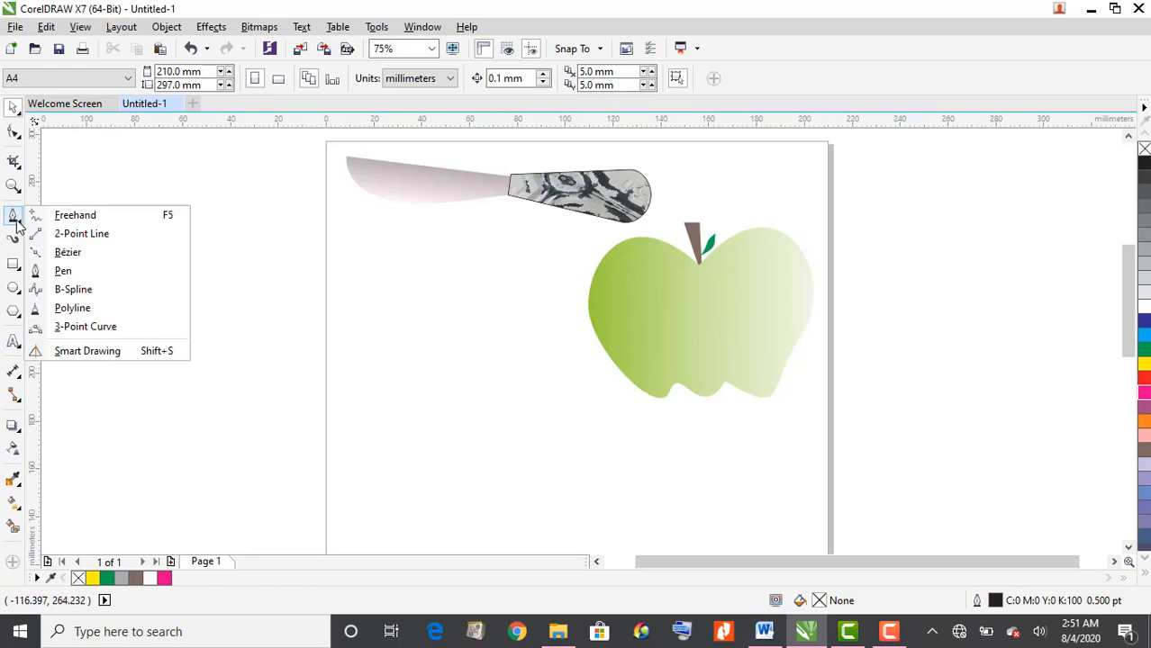
left_click(69, 253)
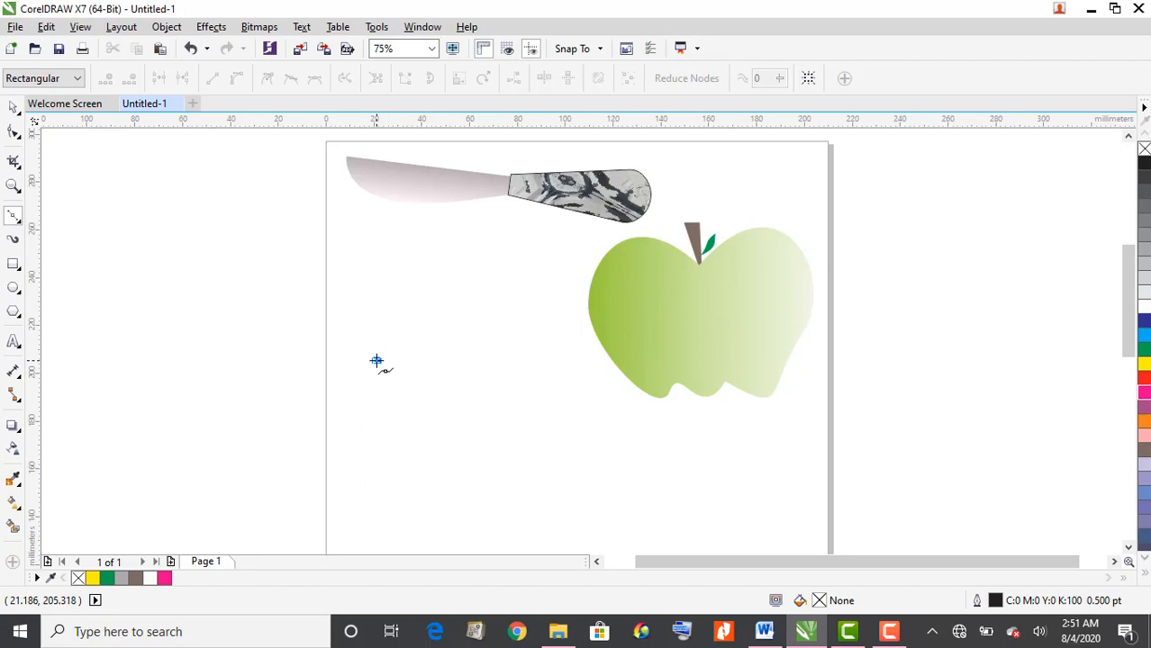
left_click(377, 361)
left_click(537, 364)
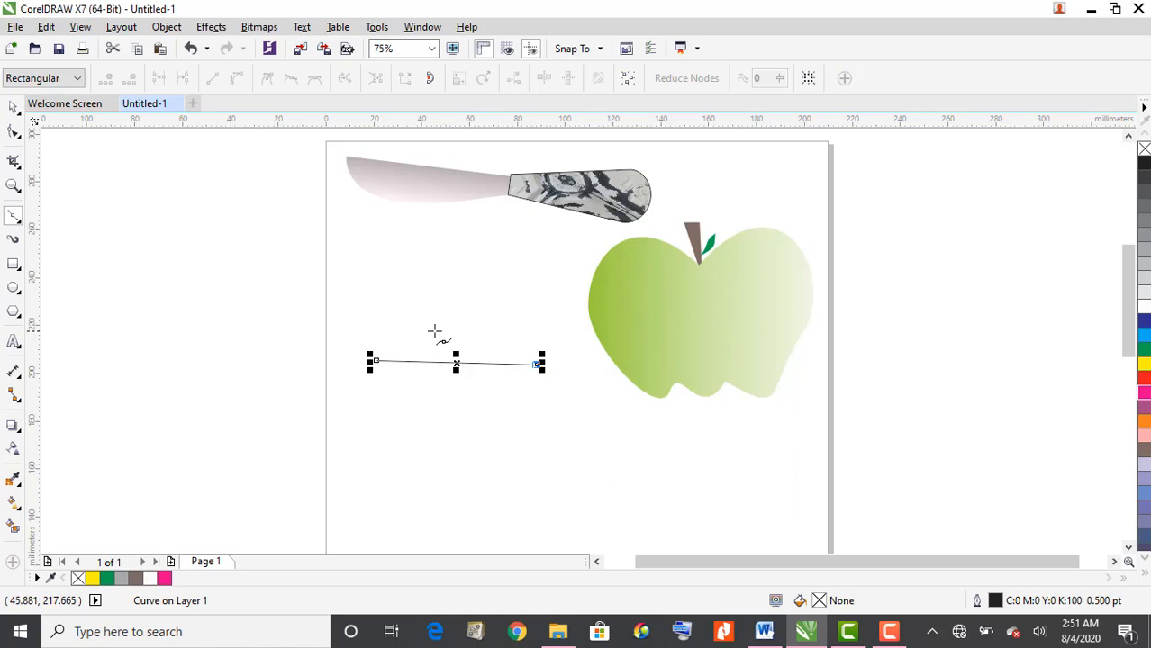
left_click(433, 332)
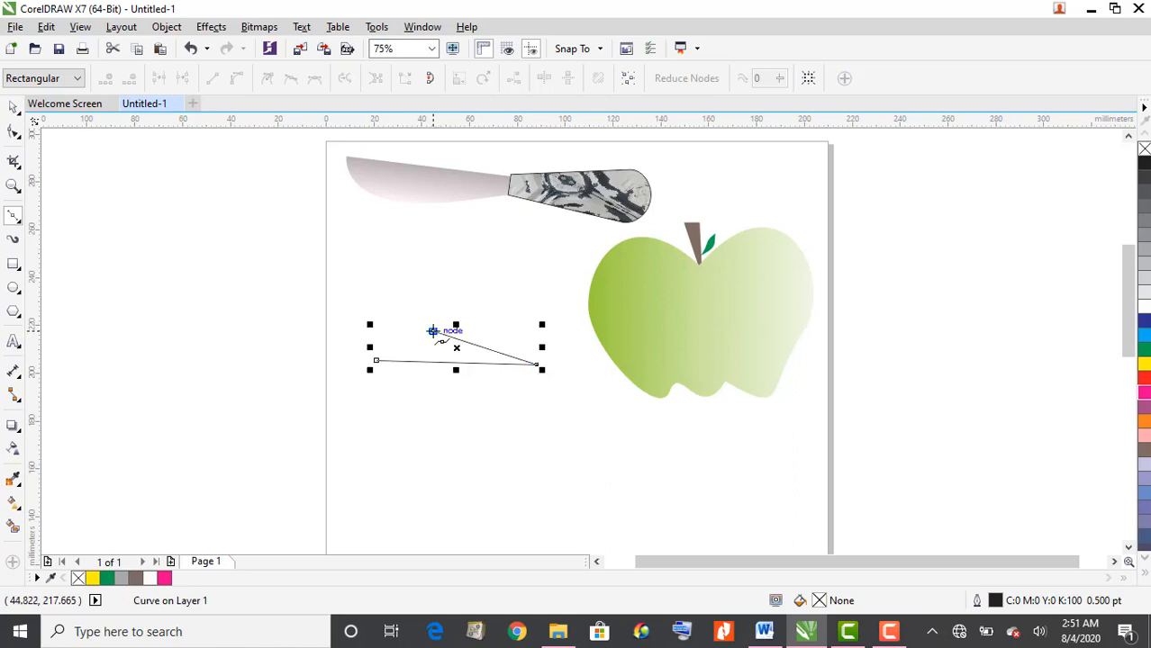
left_click(434, 331)
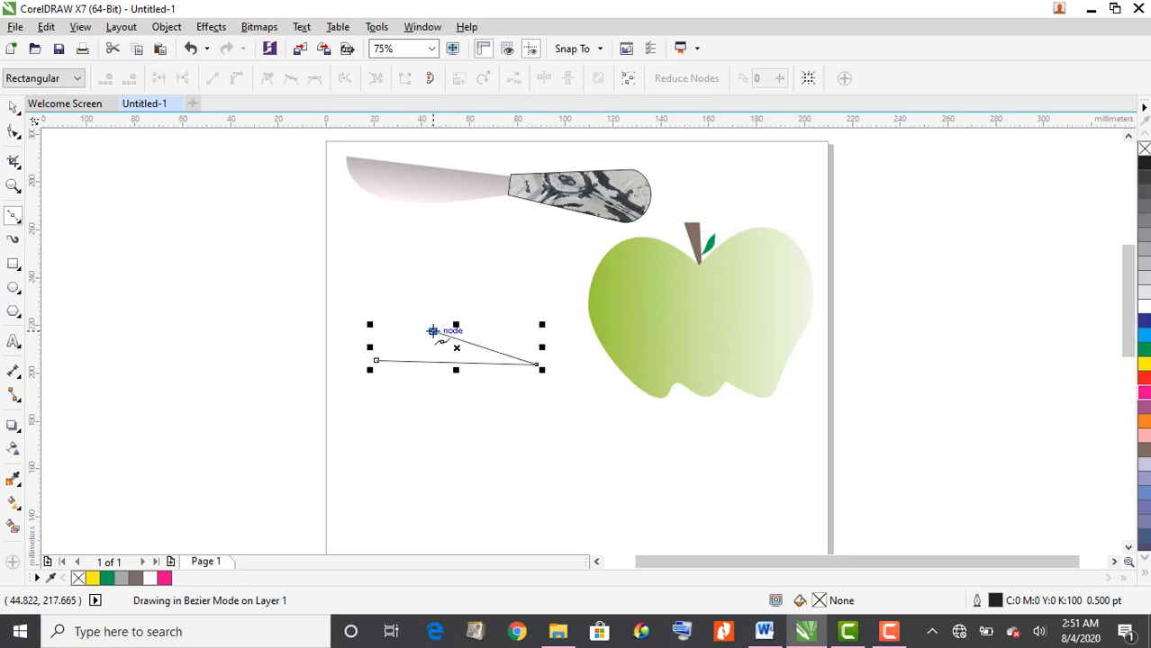
left_click(378, 361)
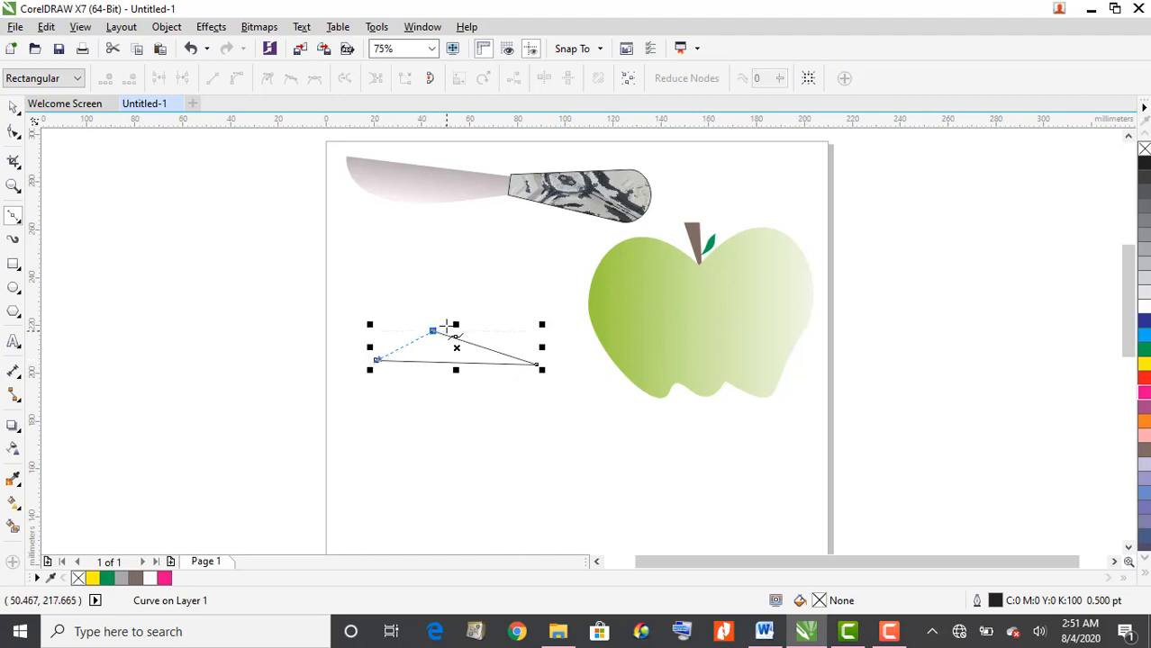
left_click(378, 361)
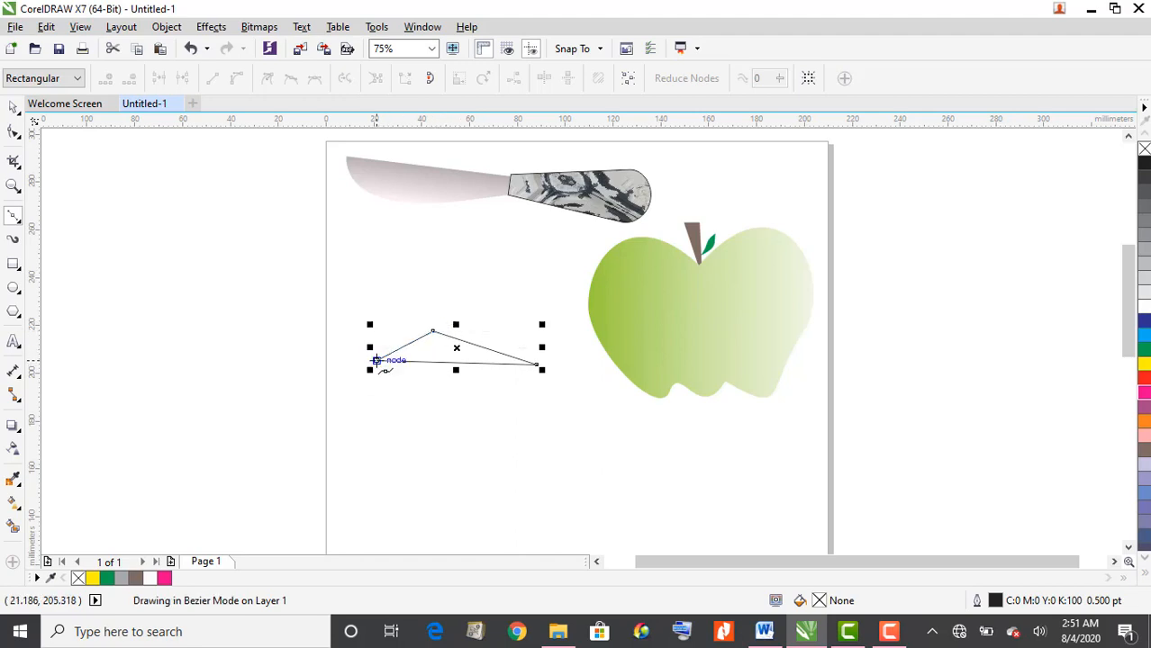
key("ctrl+z")
key("ctrl+z")
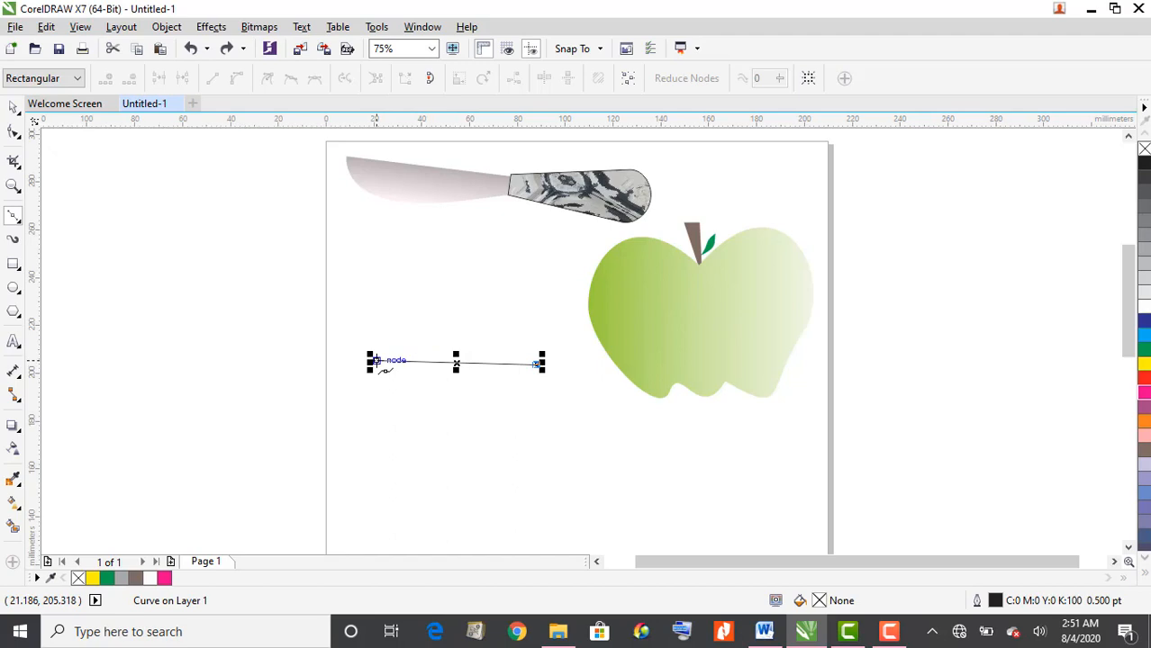
Step: Complete the line into a closed blade-like shape about 21 mm high with an arched curve and a straight slanted edge back to its start
left_click(444, 323)
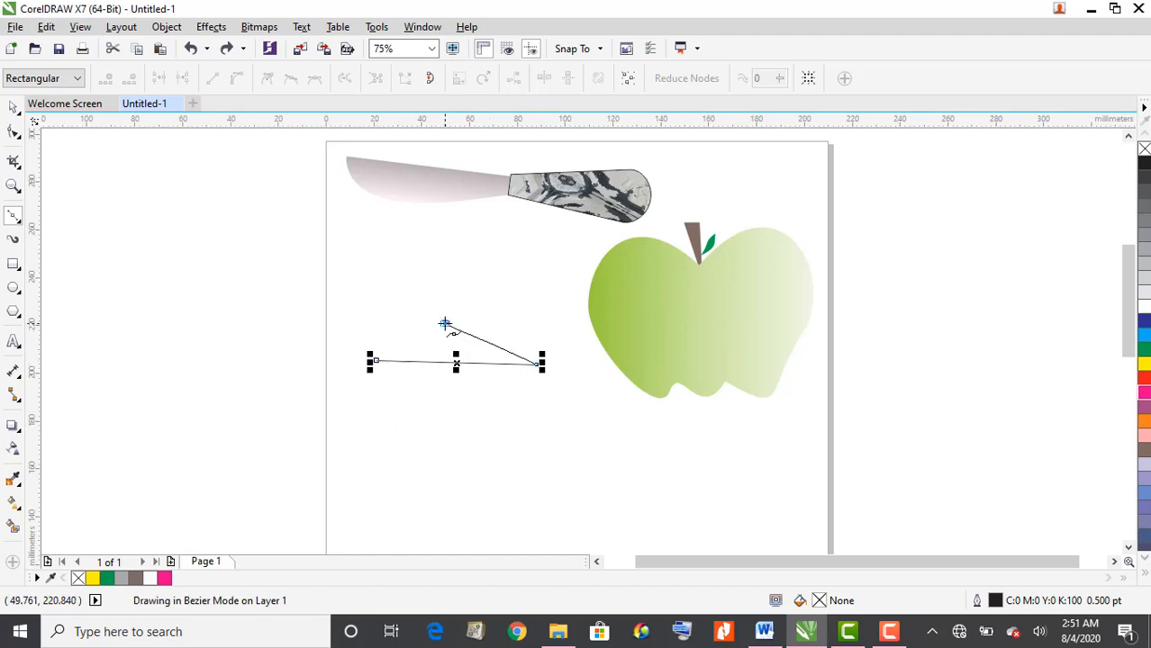
left_click_drag(445, 324, 377, 361)
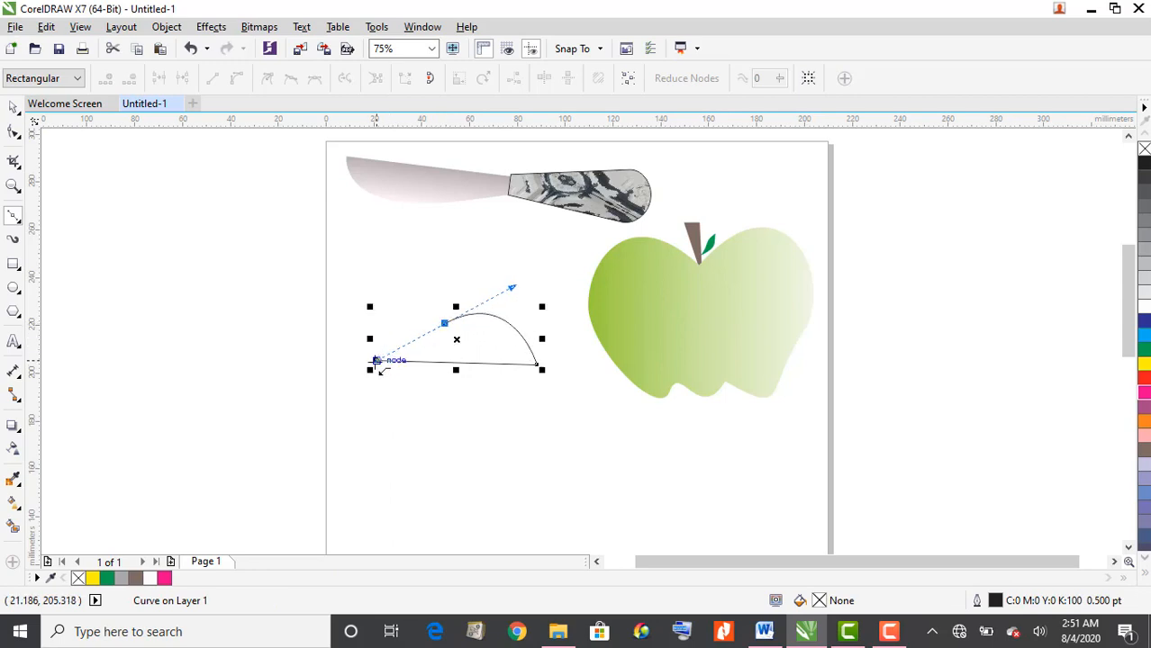
left_click(377, 360)
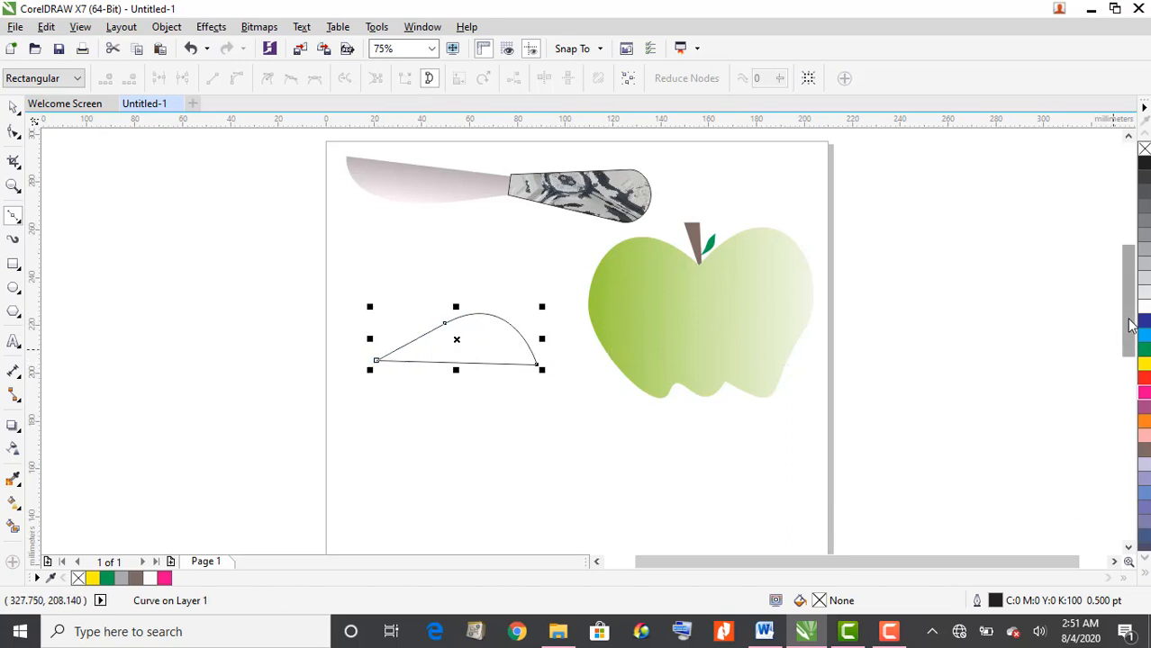
Step: Draw a second closed blade-like shape about 82 mm wide and 19 mm high below the first, with a straight base and a curved top
left_click_drag(1132, 325, 1134, 349)
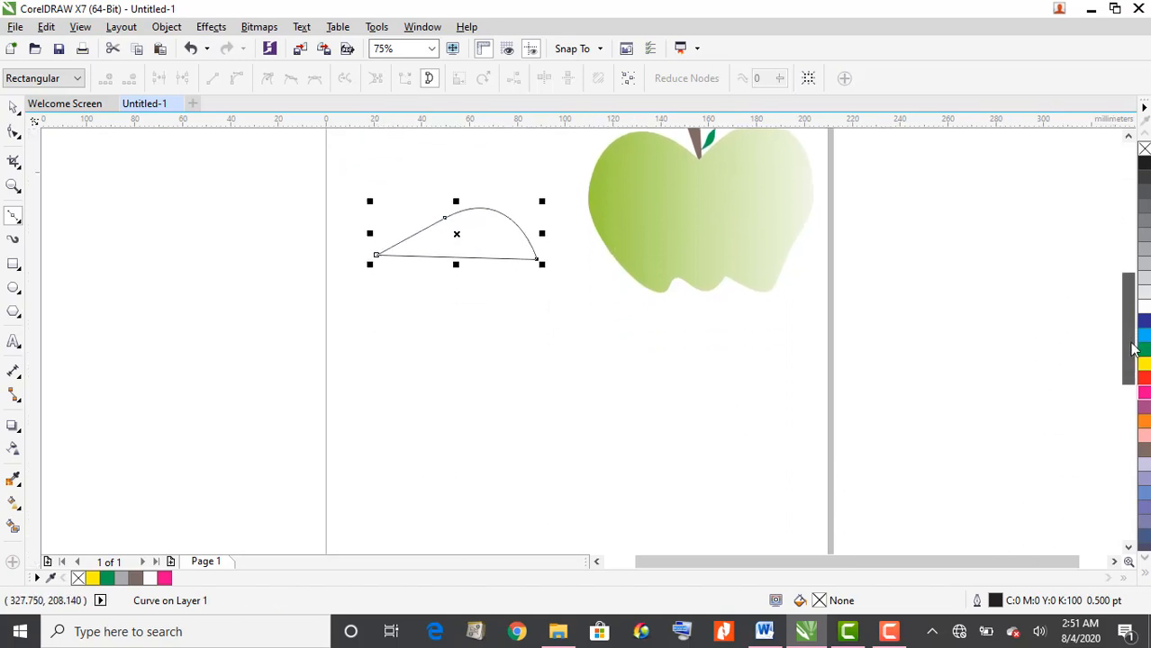
left_click(422, 397)
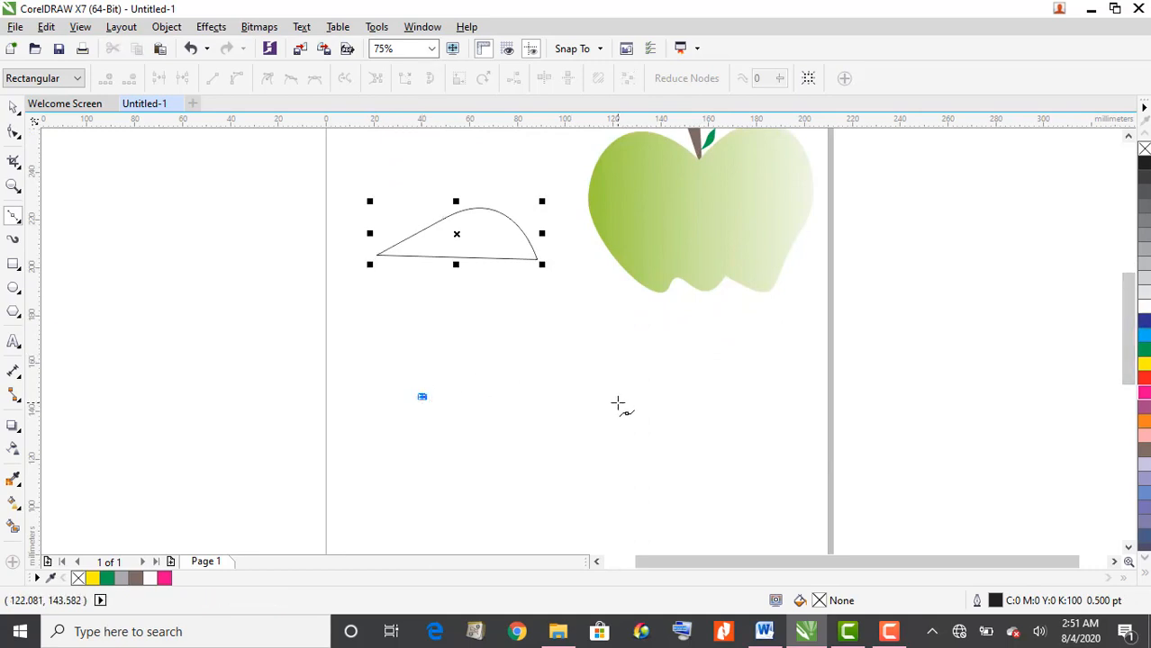
left_click(618, 403)
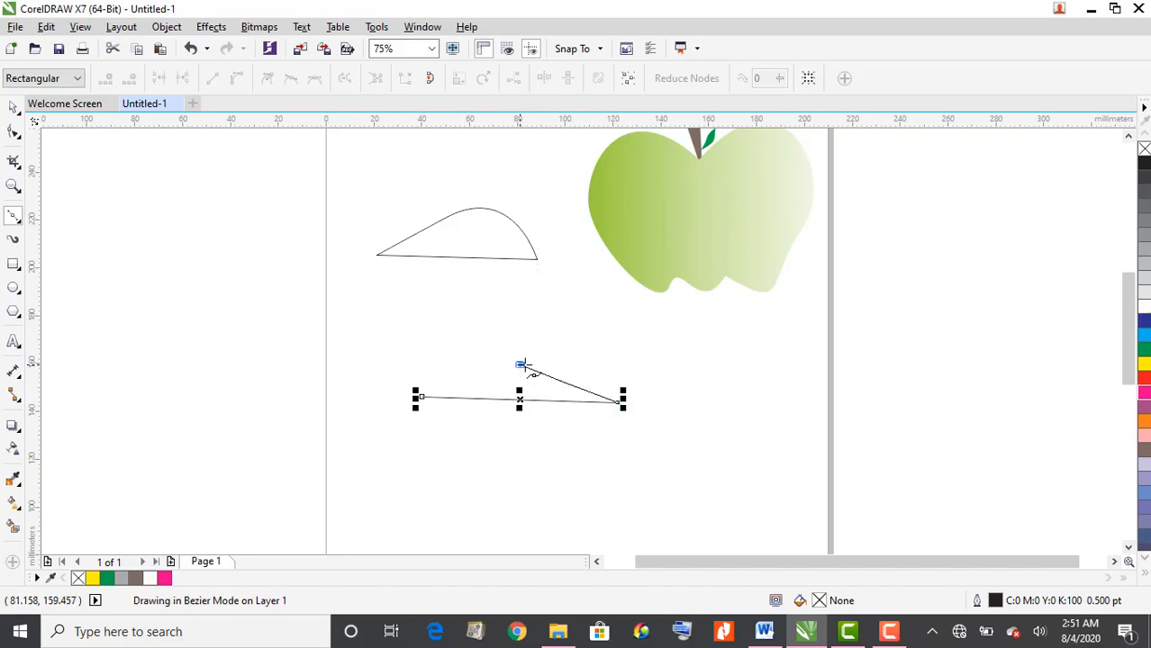
left_click_drag(520, 365, 421, 396)
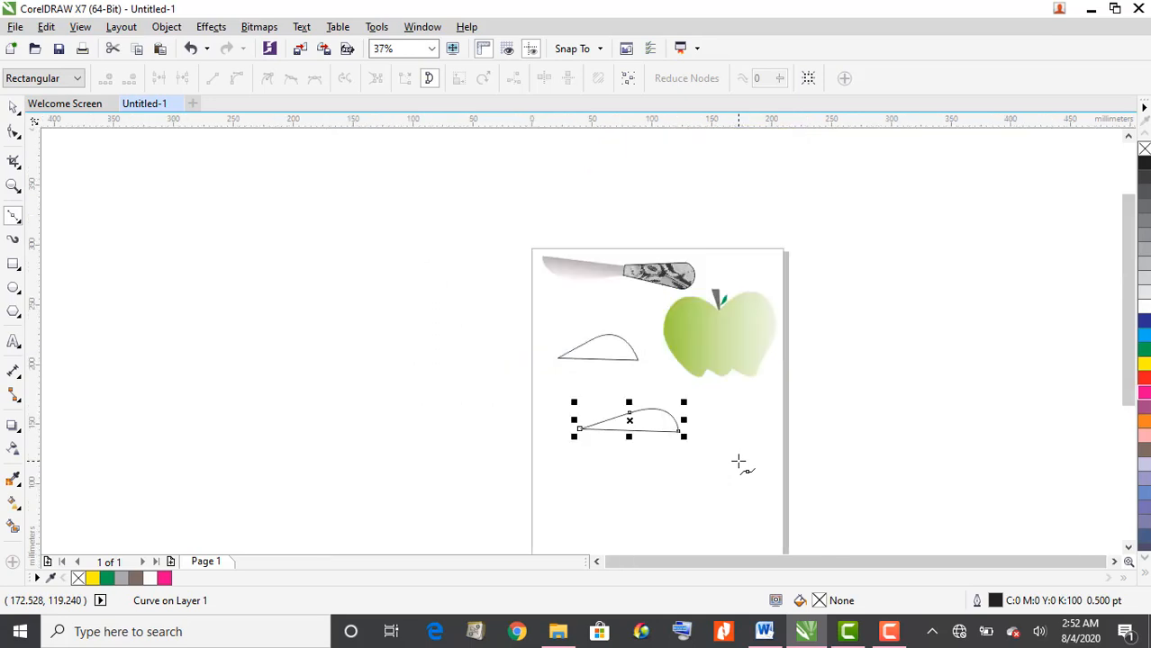
Step: Draw a third closed blade-like shape about 82 mm wide and 16 mm high below the second with the Bézier tool
scroll(740, 465, "down", 1)
left_click_drag(1131, 358, 1130, 411)
scroll(727, 388, "up", 1)
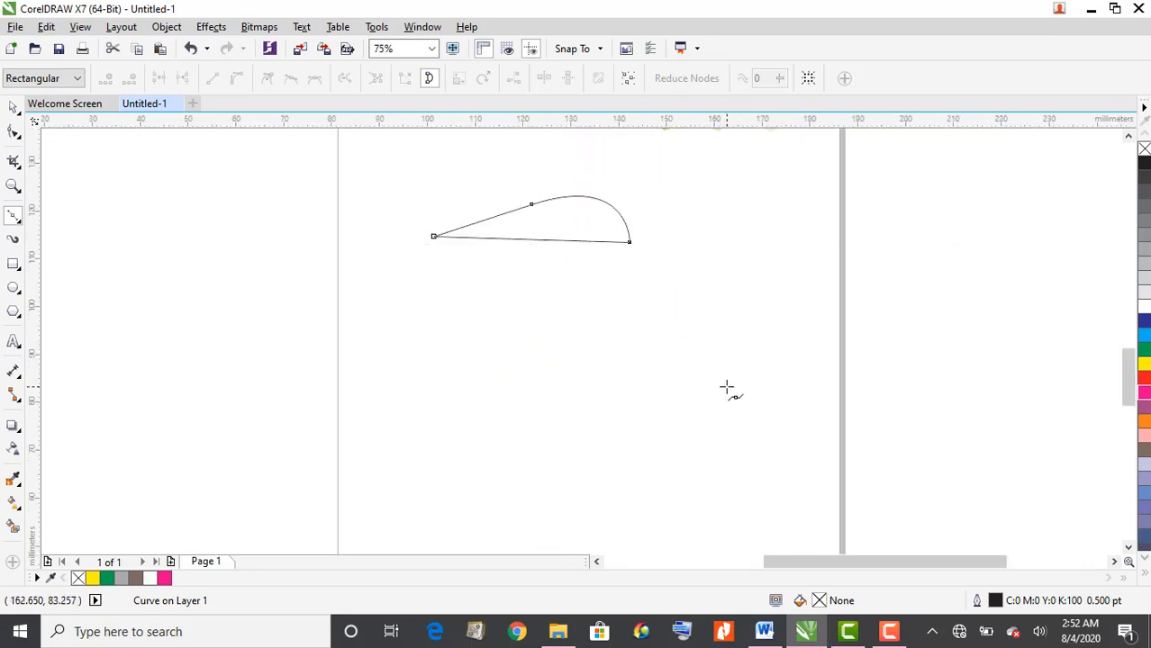
scroll(666, 385, "up", 1)
scroll(668, 383, "down", 1)
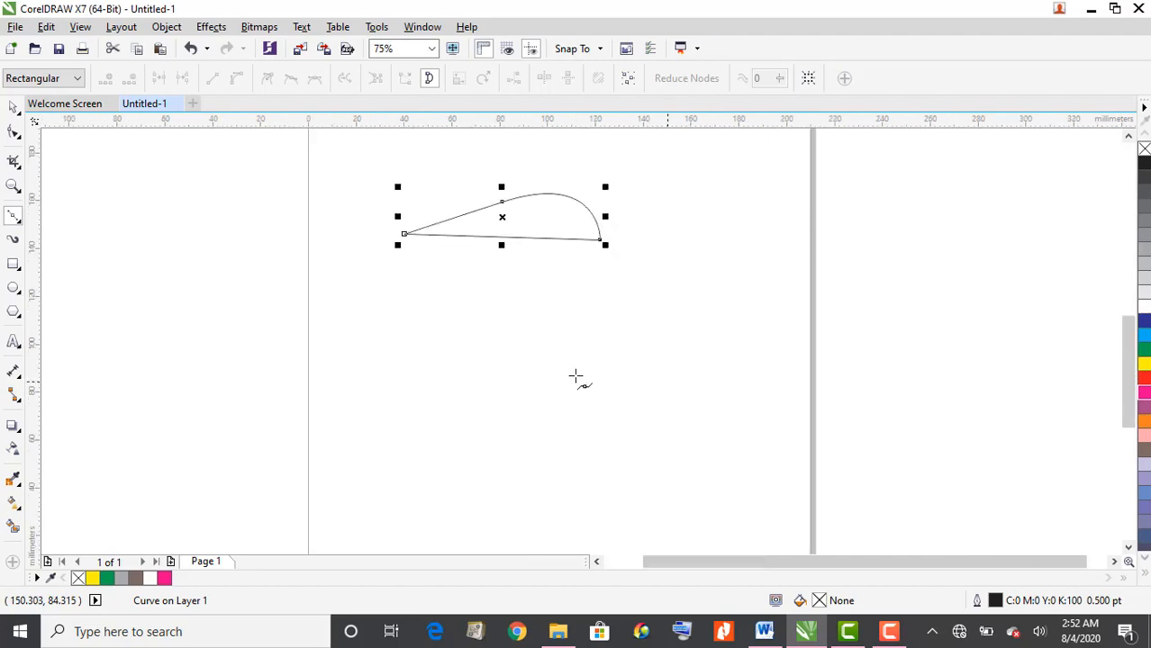
left_click(402, 399)
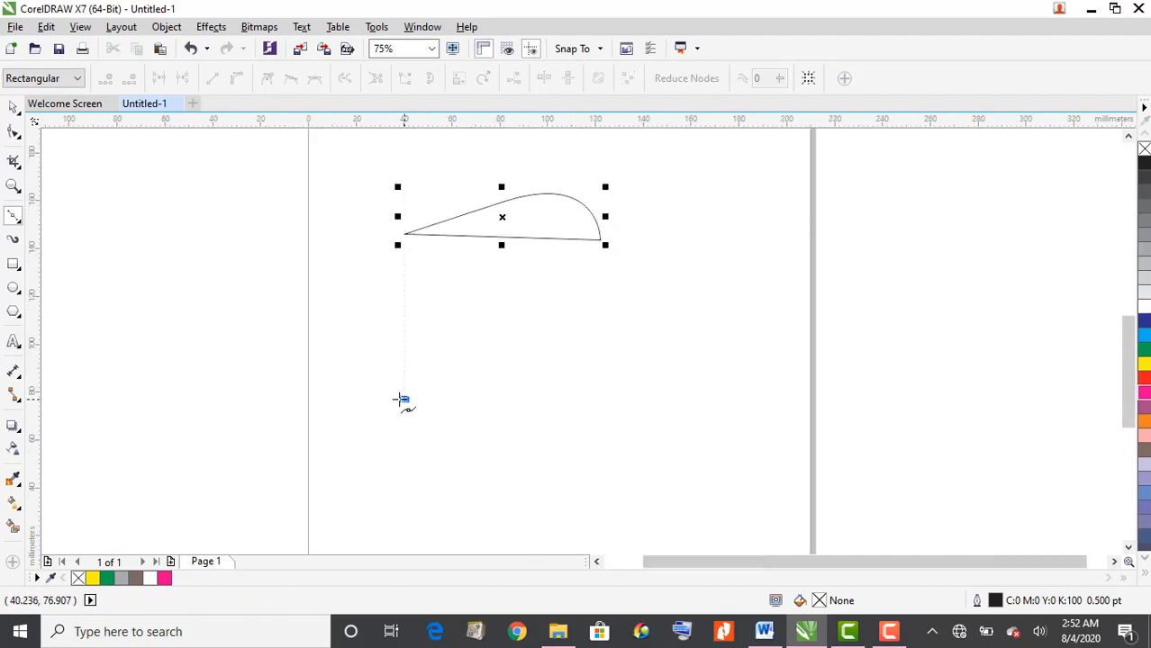
left_click(607, 398)
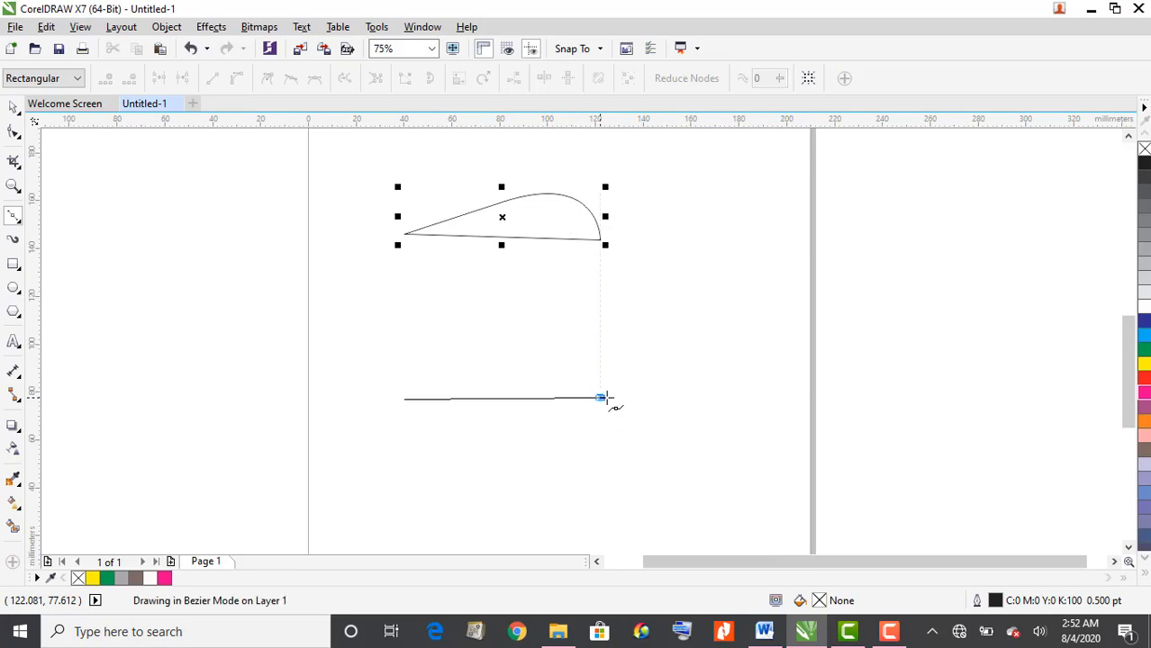
left_click(604, 398)
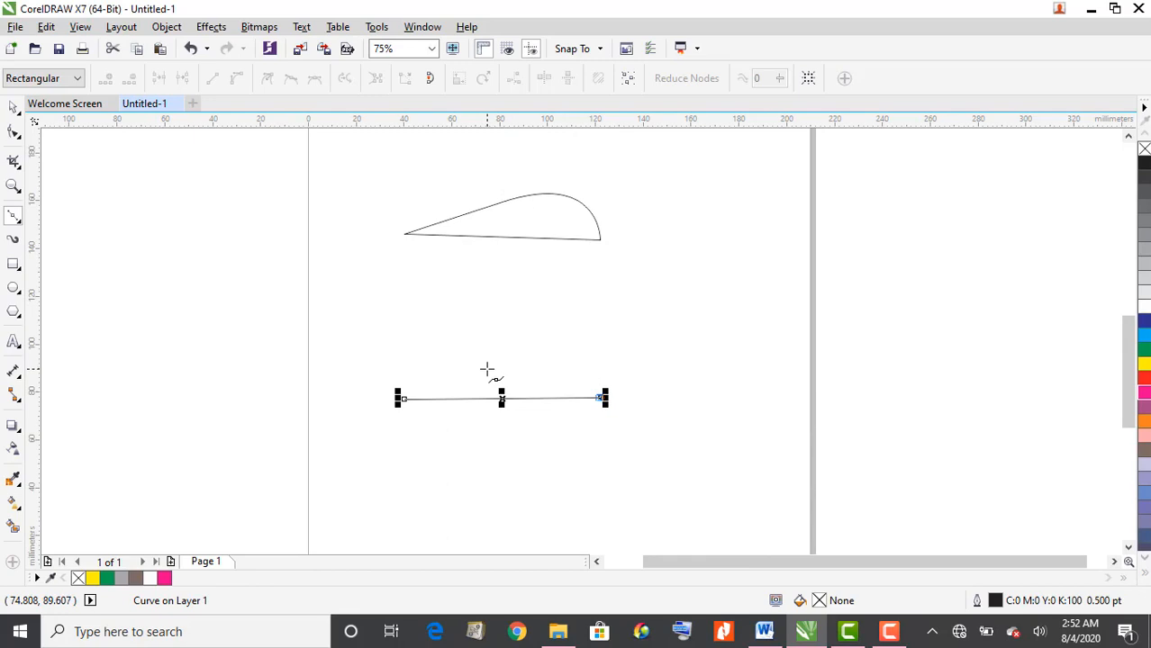
left_click(486, 369)
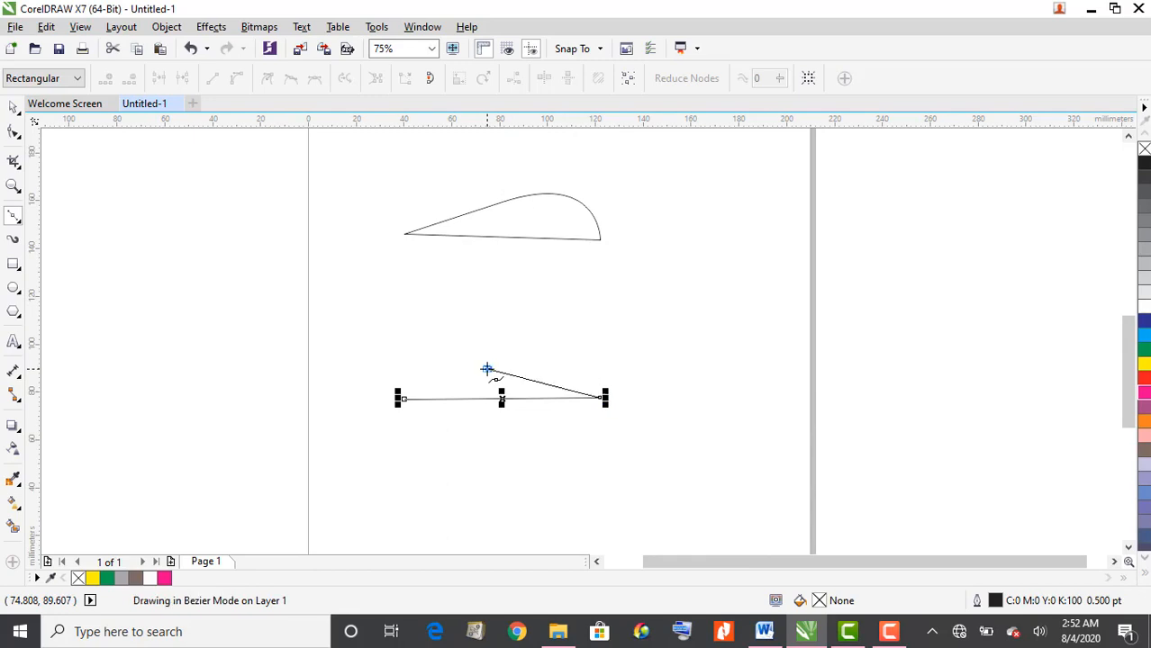
left_click_drag(487, 370, 403, 398)
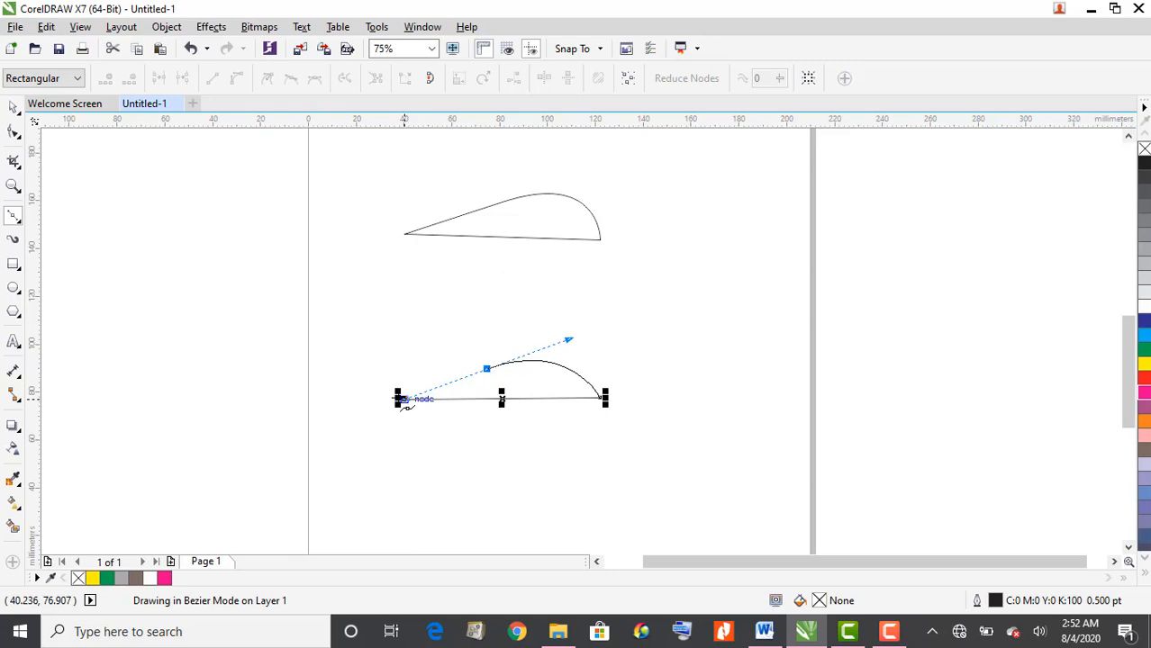
left_click_drag(401, 399, 401, 399)
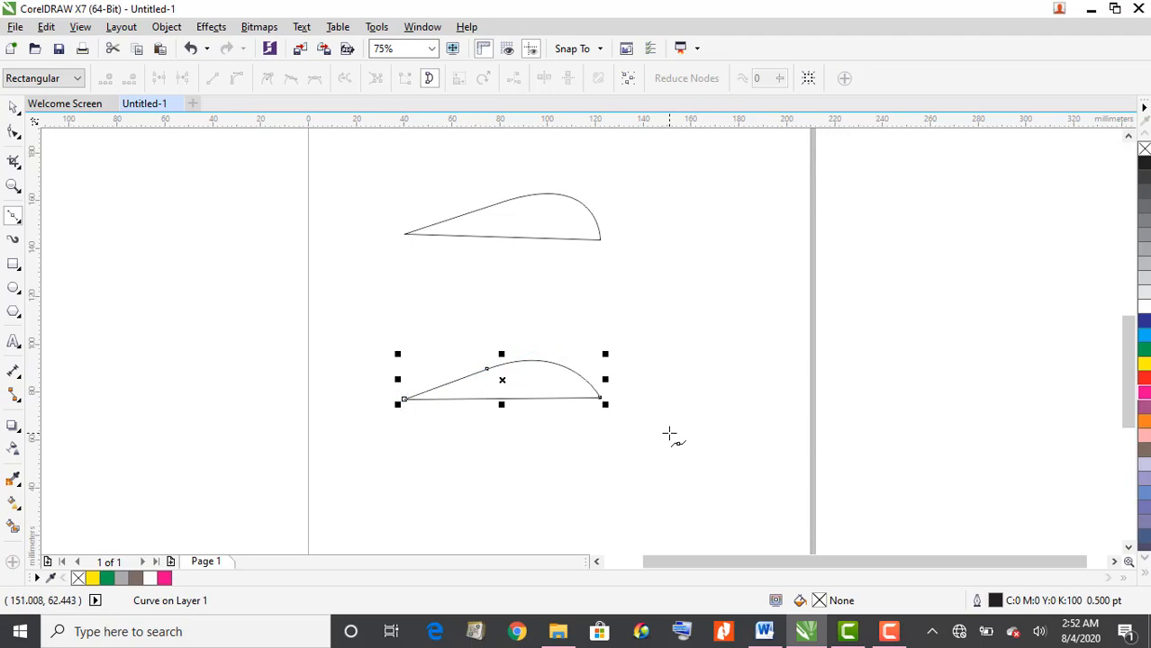
Step: Draw a rectangle about 45 mm wide and 9 mm high over the pointed tip of the lowest blade-like shape
scroll(669, 435, "down", 1)
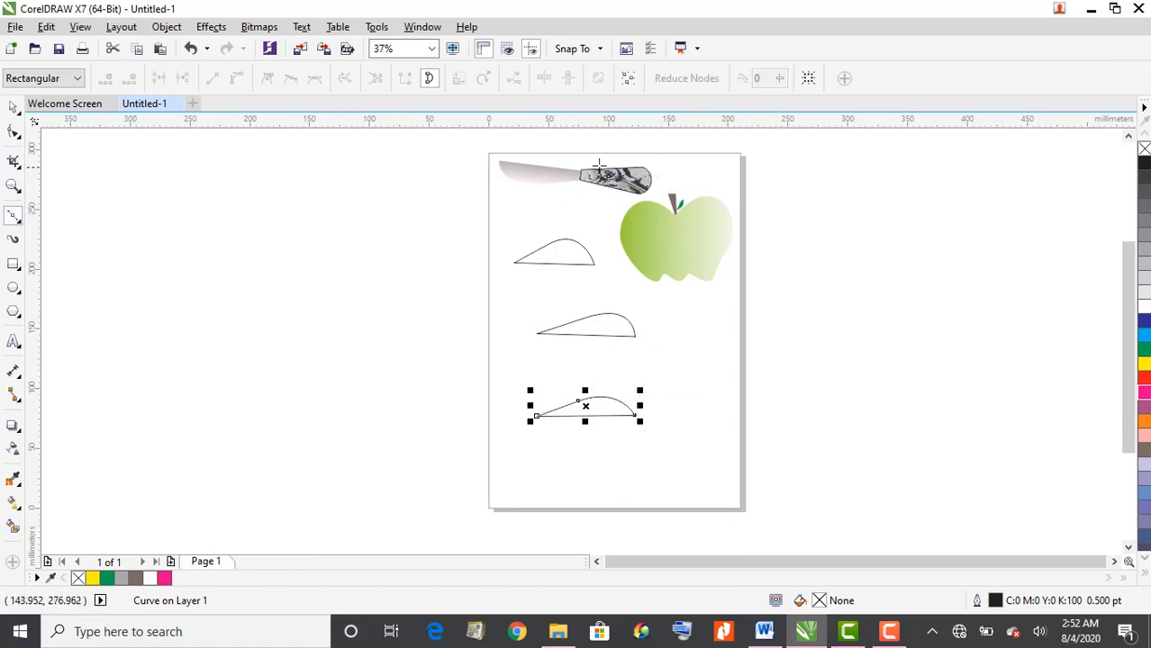
left_click(13, 271)
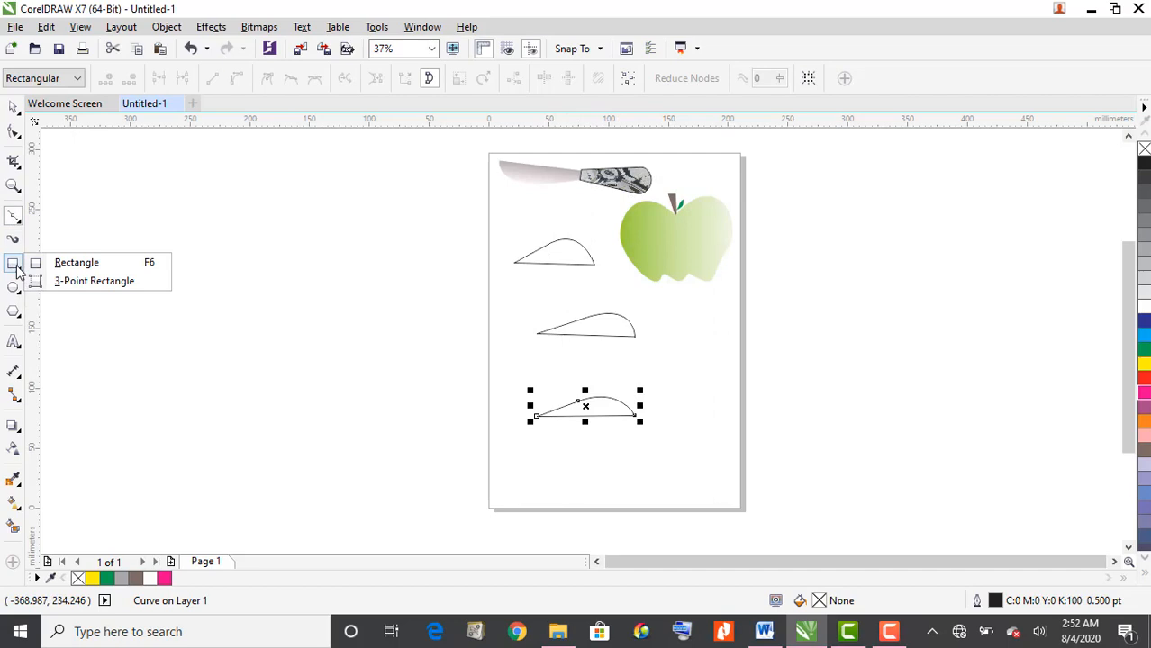
left_click(81, 262)
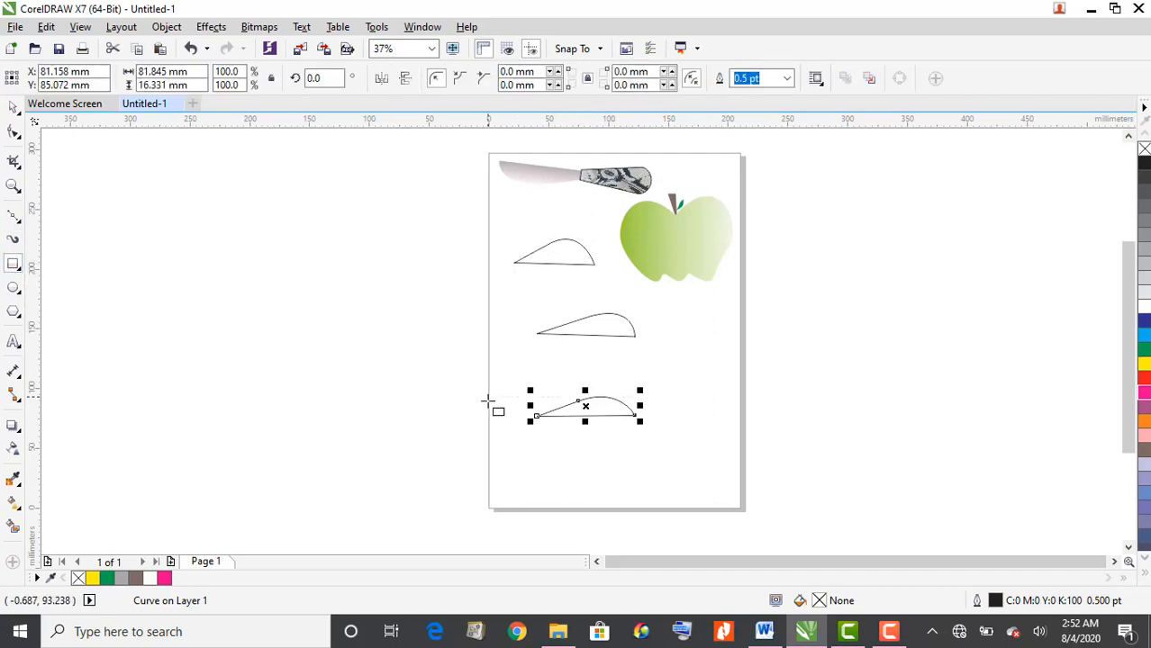
scroll(506, 459, "up", 2)
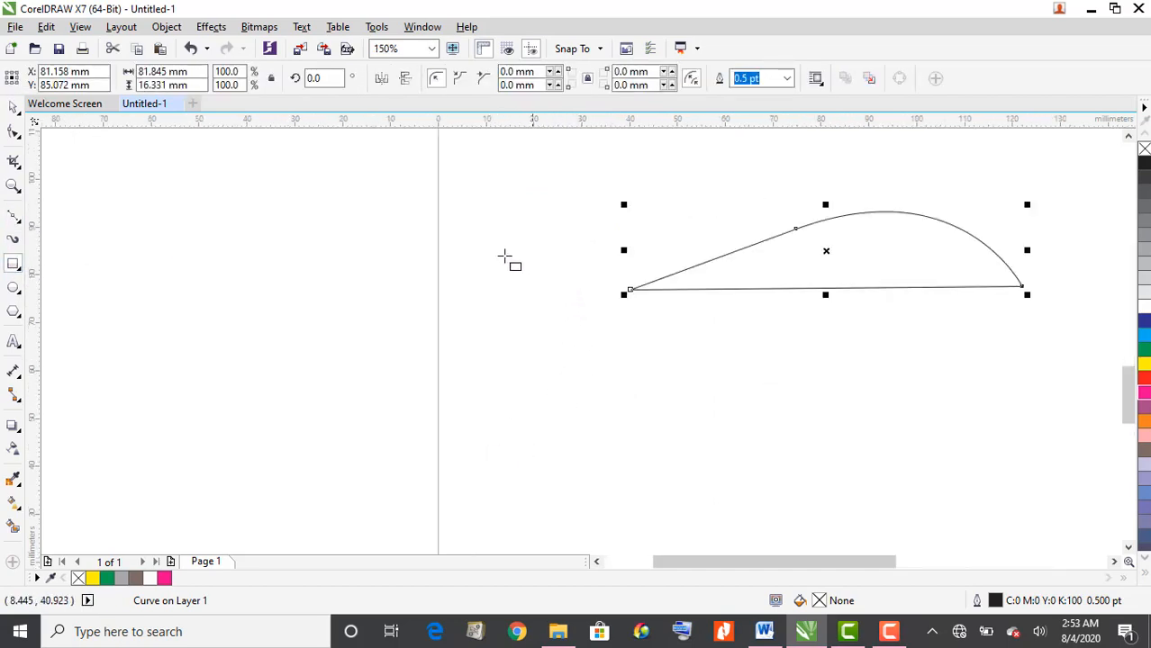
left_click_drag(480, 270, 695, 308)
left_click_drag(695, 293, 695, 315)
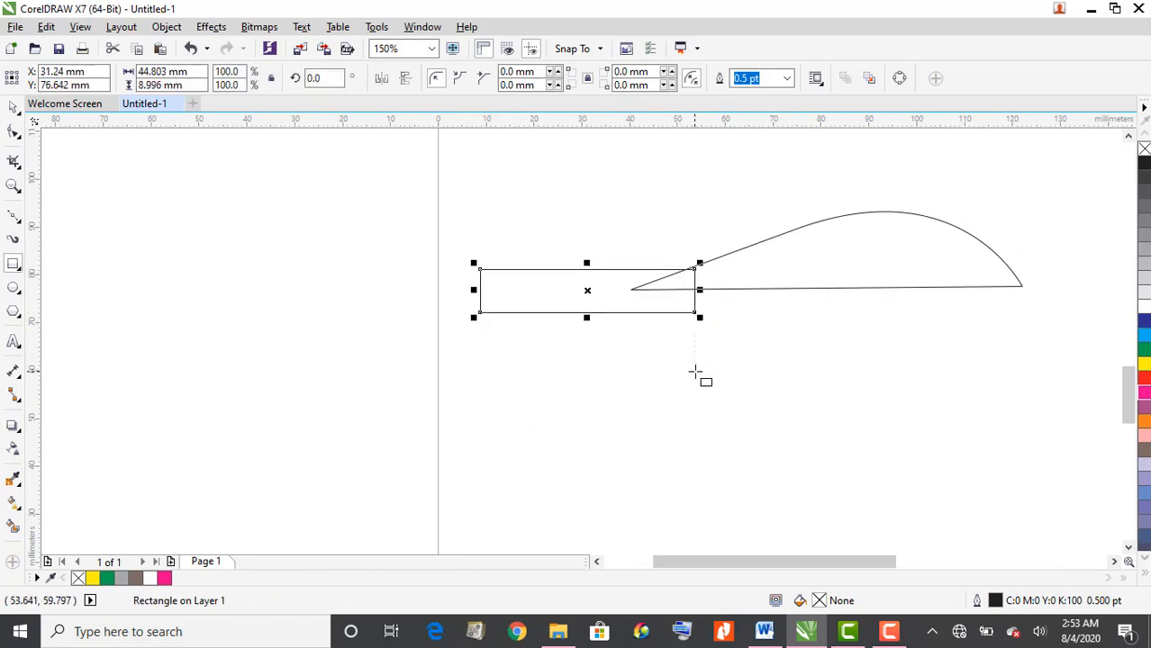
Step: Move the rectangle slightly up and right over the blade's pointed tip, centring it at about X 33 mm, Y 79.6 mm
left_click(13, 106)
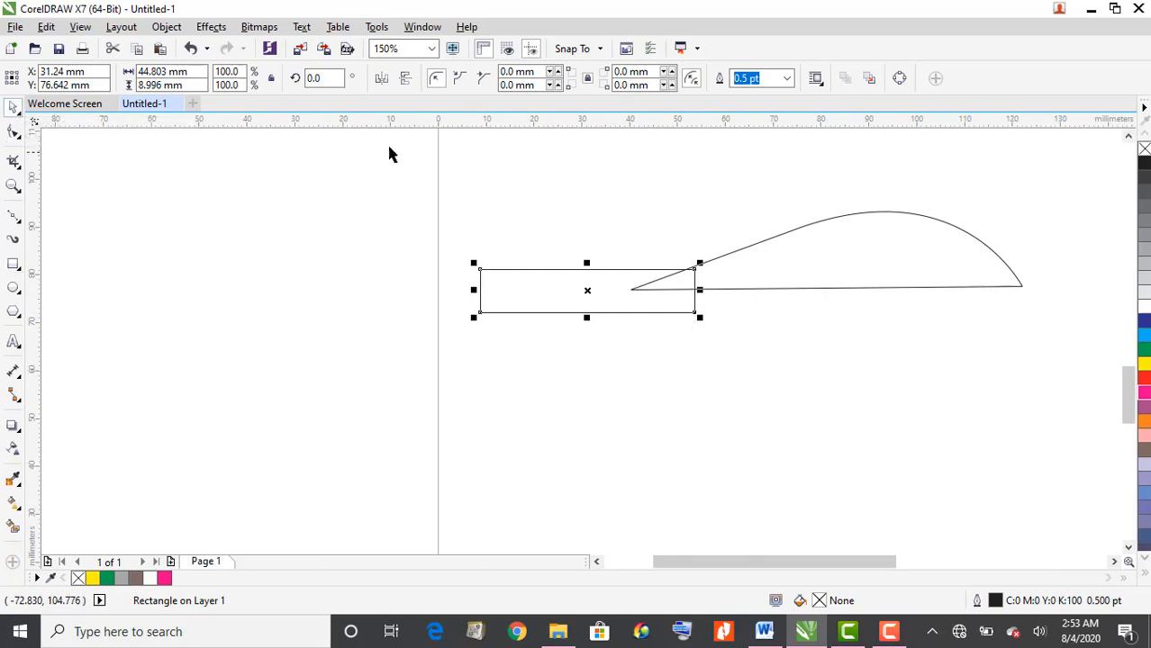
left_click(584, 290)
mouse_move(585, 291)
left_mouse_down()
mouse_move(595, 269)
mouse_move(591, 281)
left_mouse_up()
scroll(596, 272, "up", 2)
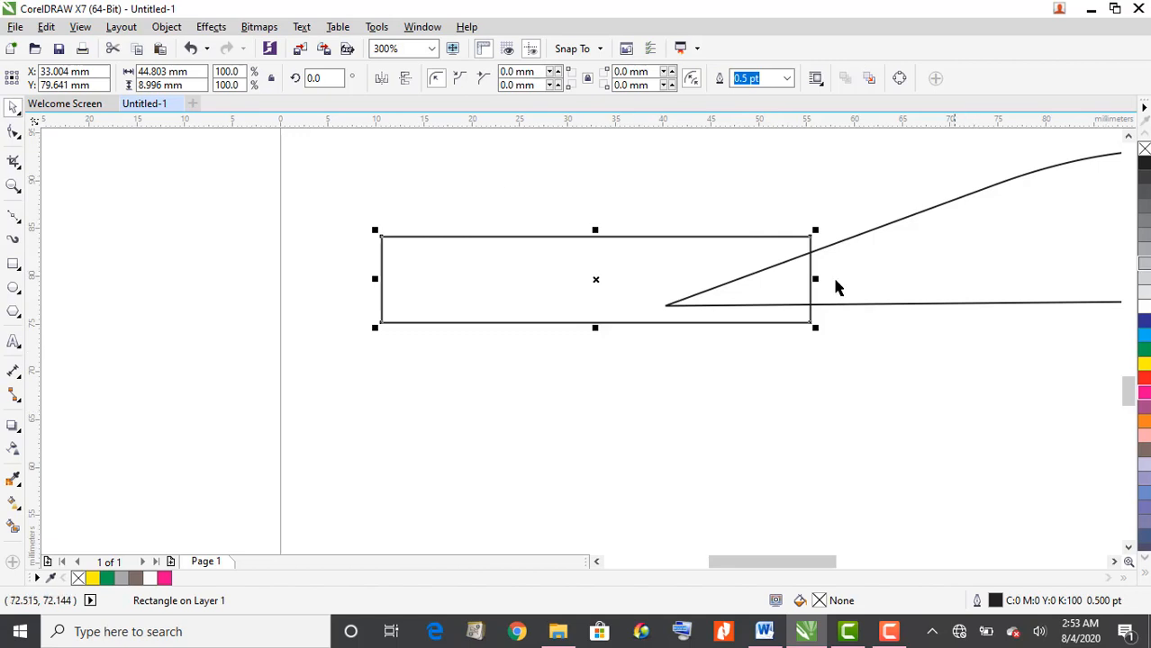
Step: Examine the handle of the example knife at the head of the page for comparison with the rectangle
scroll(798, 261, "down", 2)
scroll(801, 259, "down", 3)
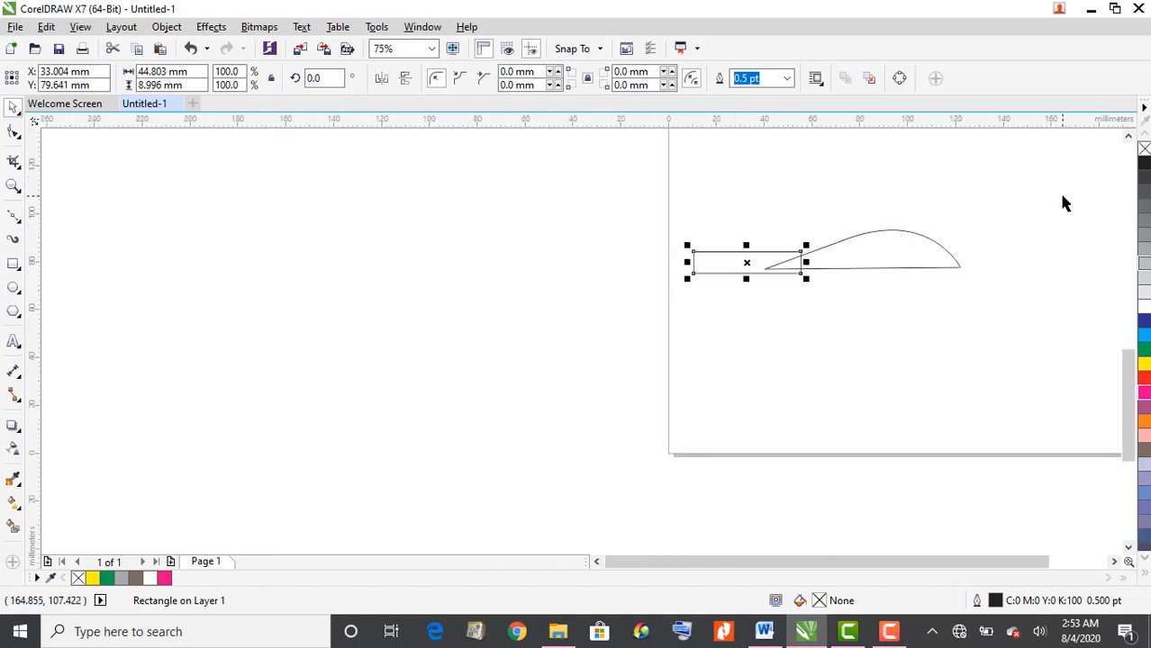
left_click(985, 560)
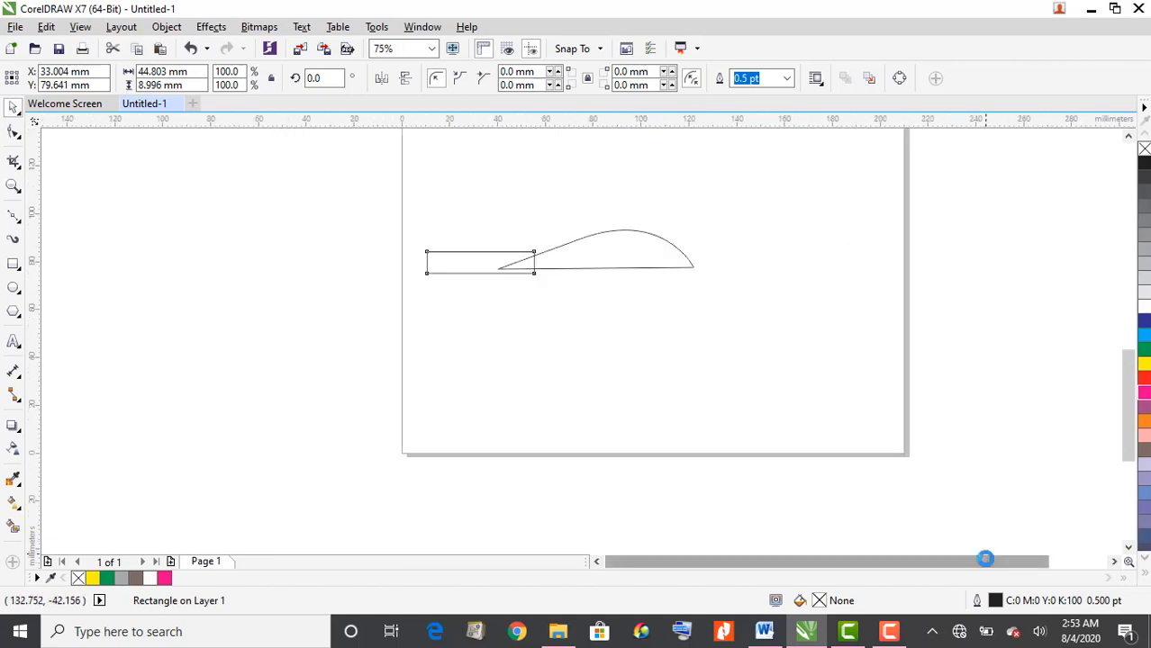
left_click_drag(1129, 561, 1046, 483)
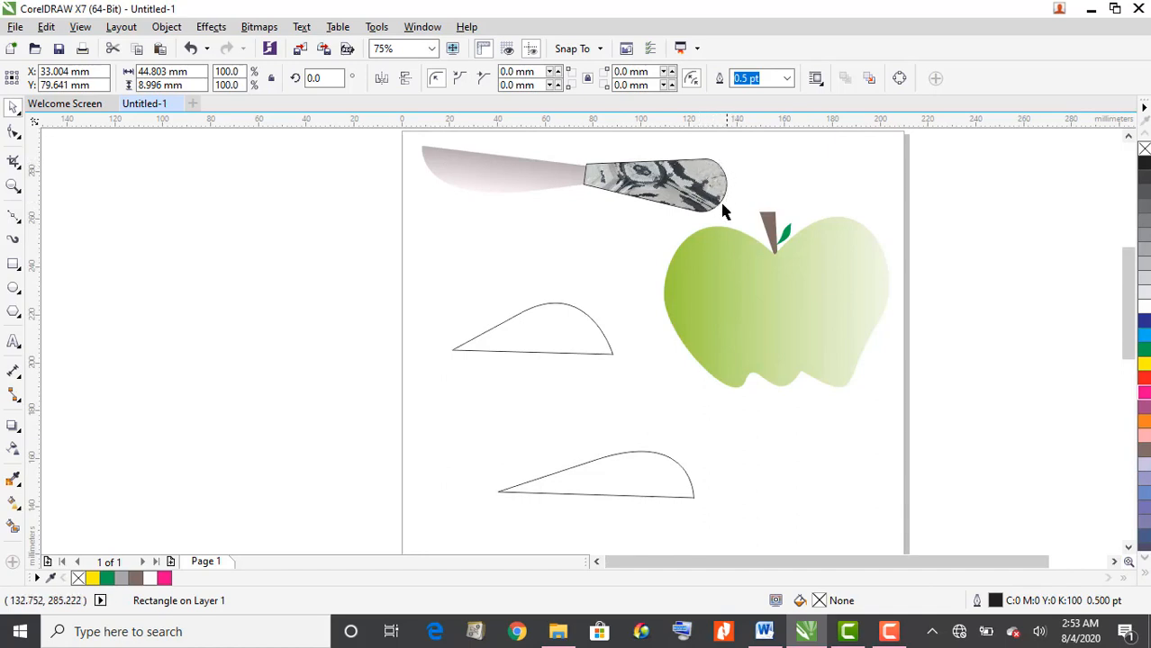
scroll(830, 450, "down", 2)
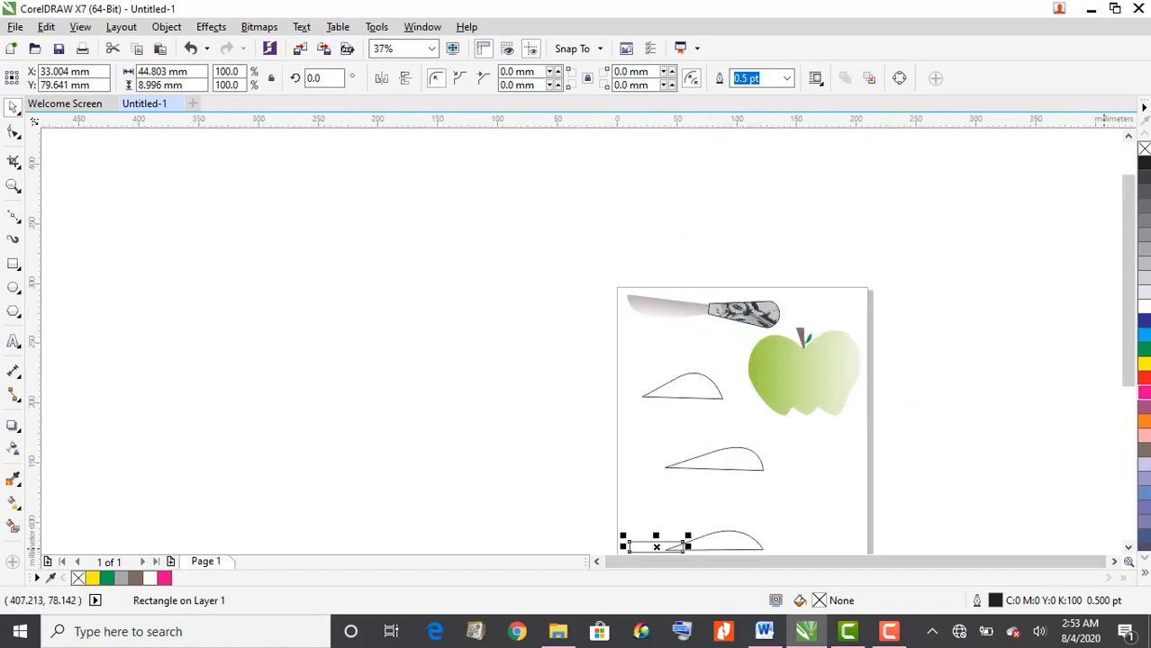
left_click(1129, 548)
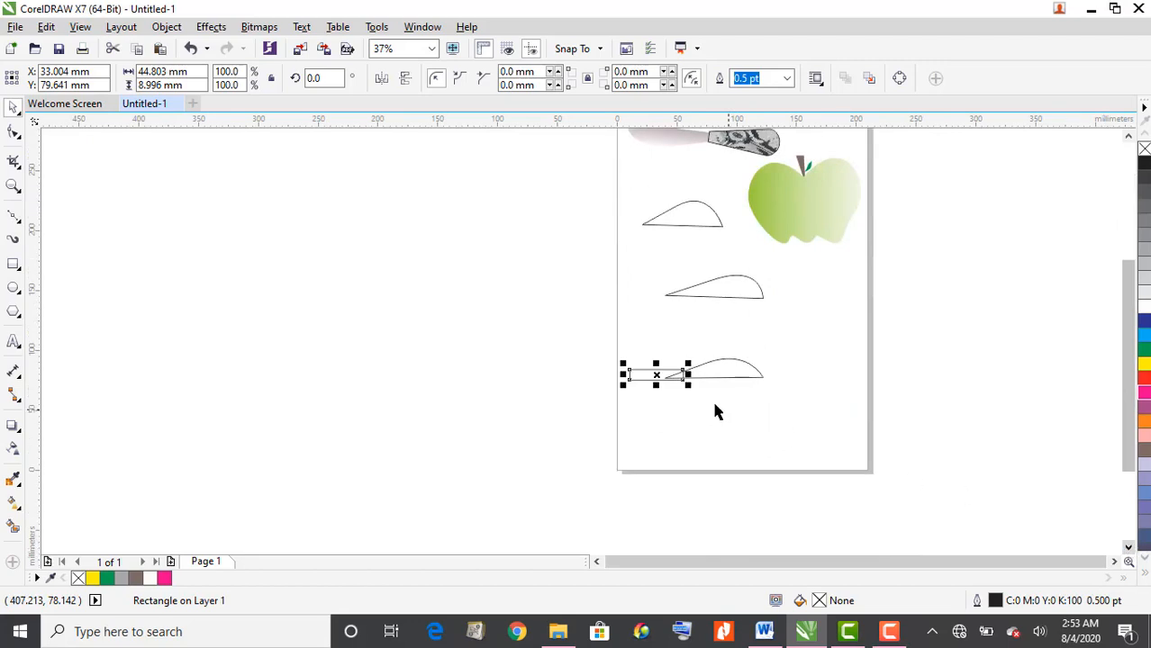
scroll(708, 407, "up", 2)
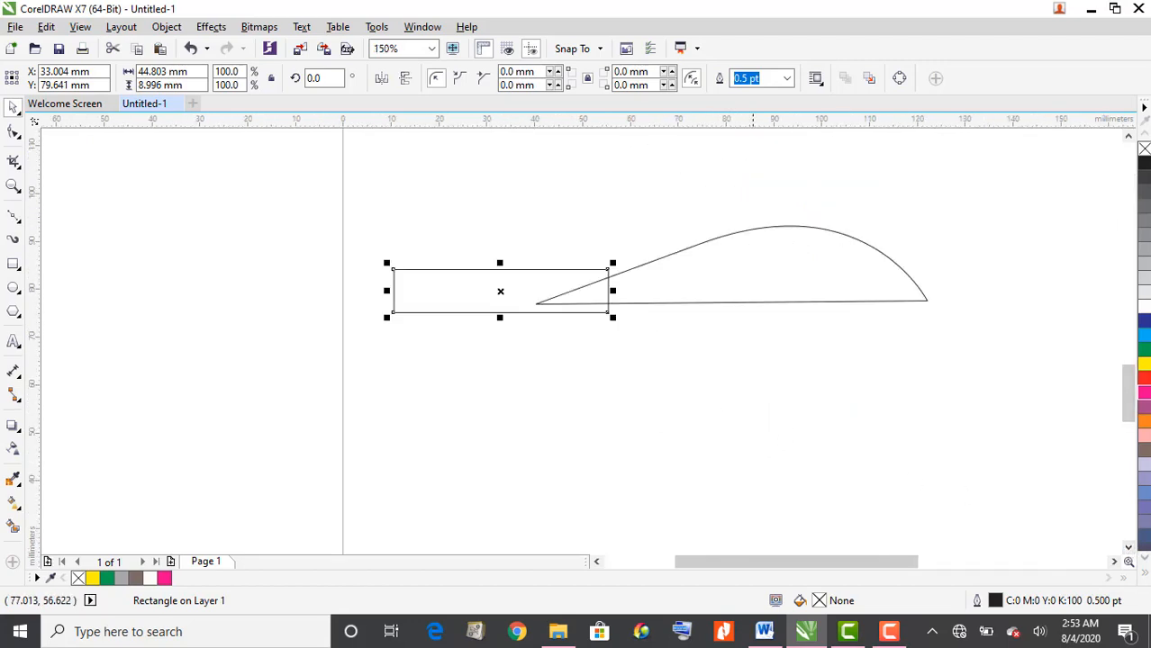
Step: Round the rectangle's two left corners to a radius of about 4.5 mm with the Shape tool
left_click(15, 132)
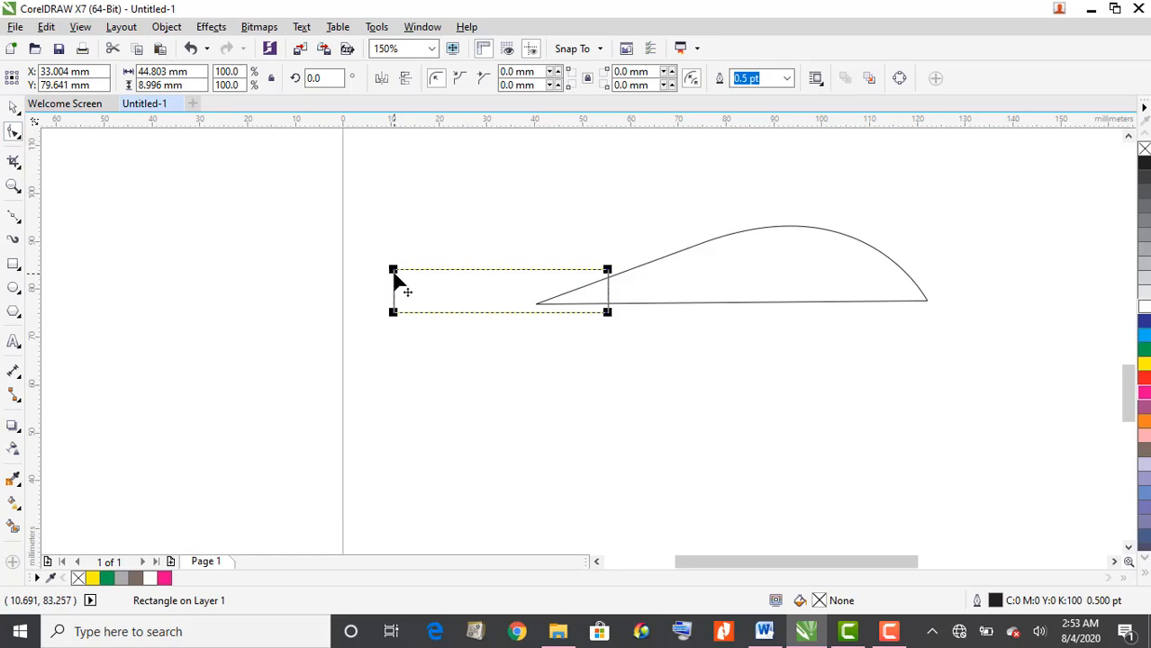
left_click(394, 274)
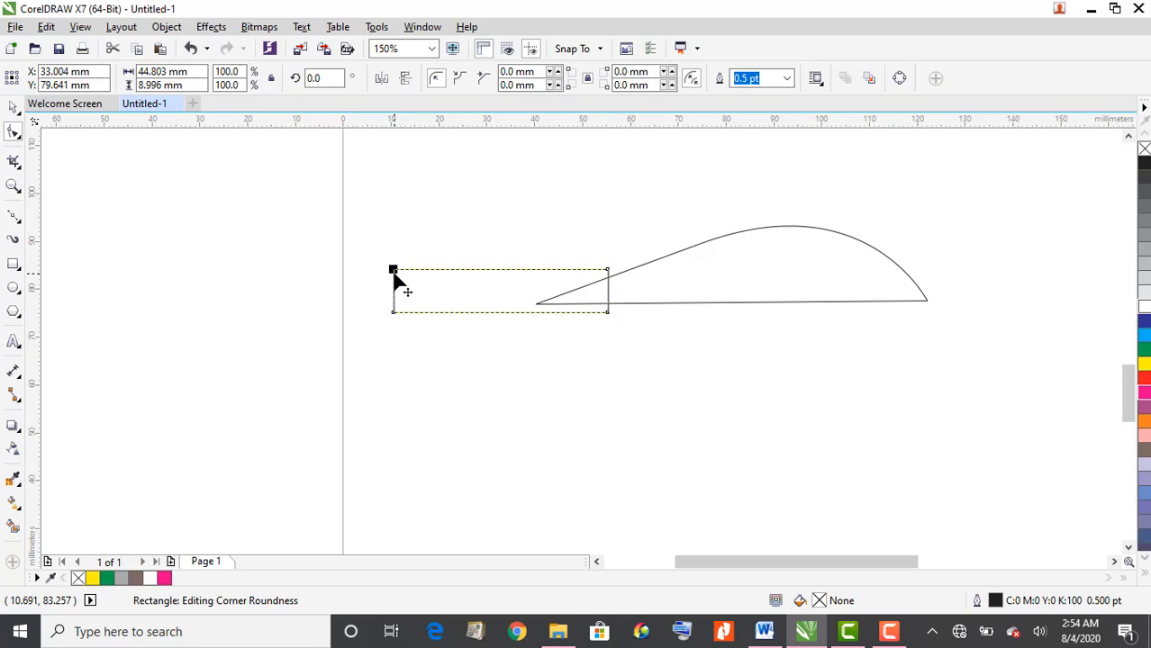
left_click_drag(394, 274, 430, 282)
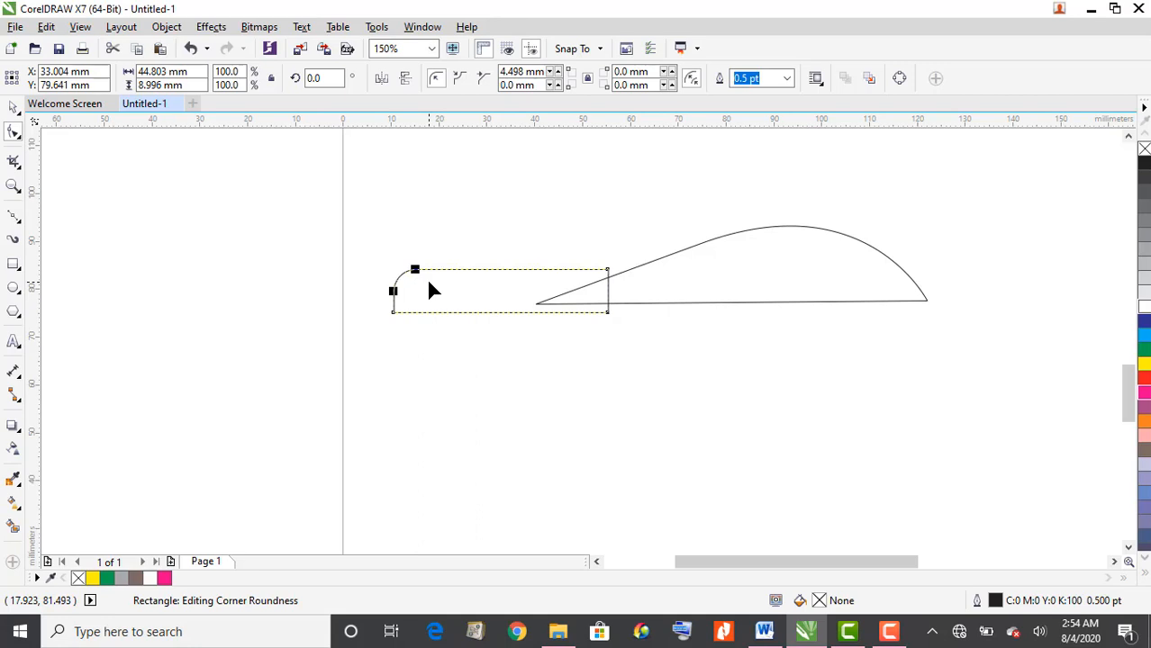
left_click(395, 314)
left_click_drag(393, 315, 428, 318)
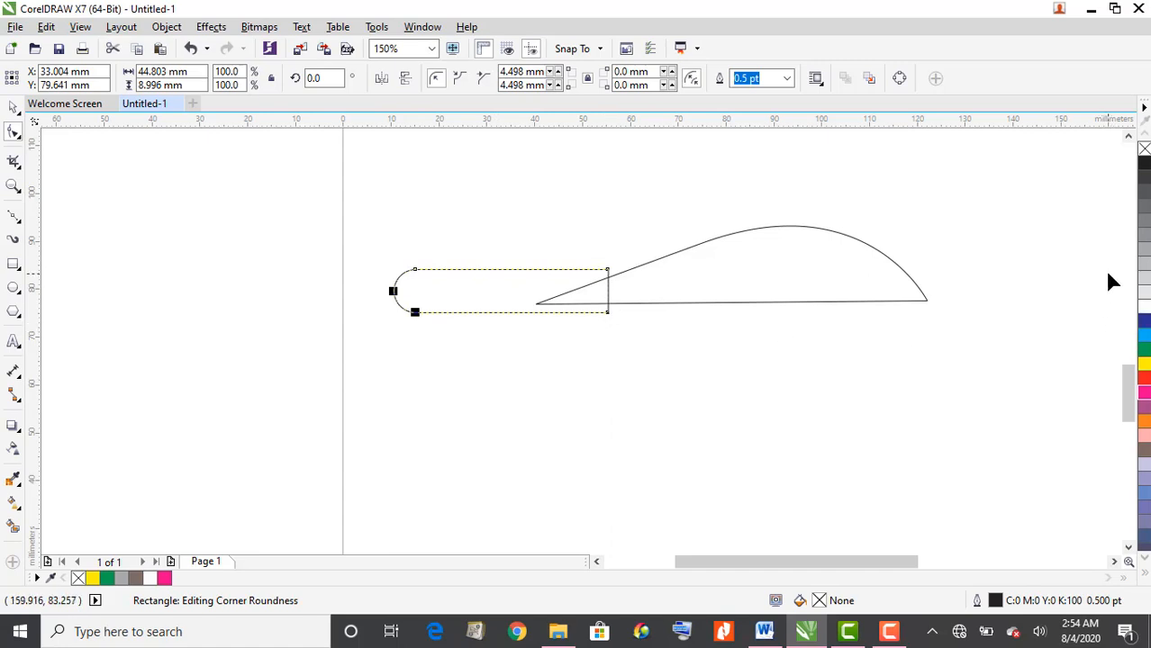
Step: Compare the example knife's handle and its joint with the blade against the rounded rectangle
scroll(1111, 282, "down", 2)
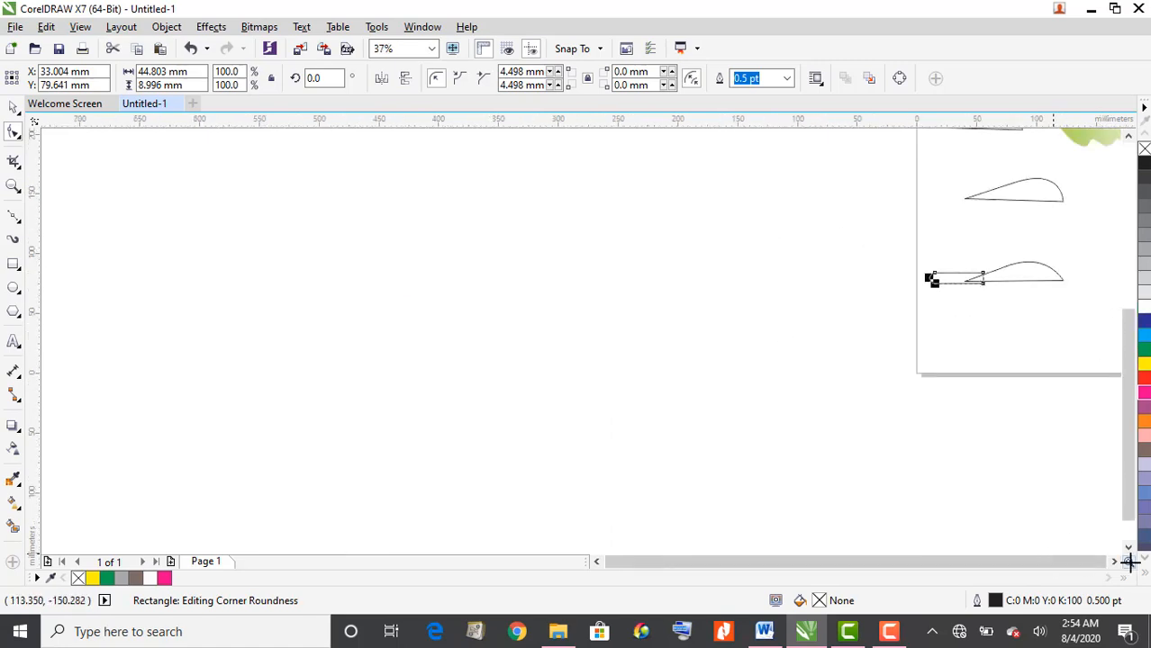
left_click_drag(1128, 562, 1042, 540)
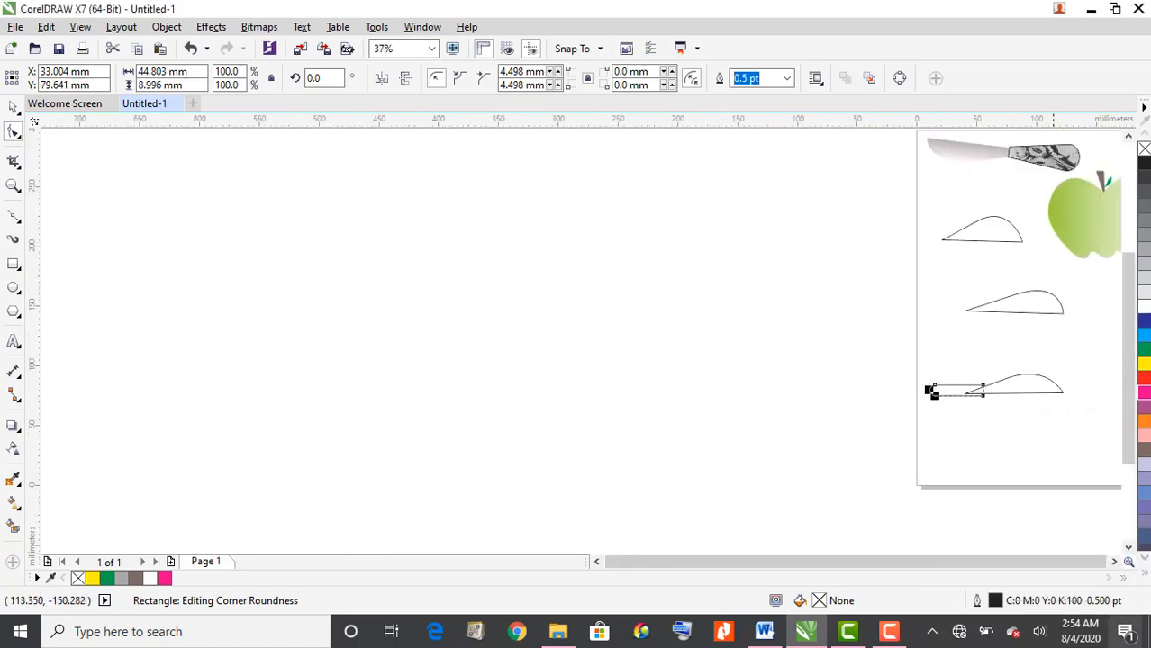
left_click(1116, 563)
left_click(1115, 563)
left_click(1115, 563)
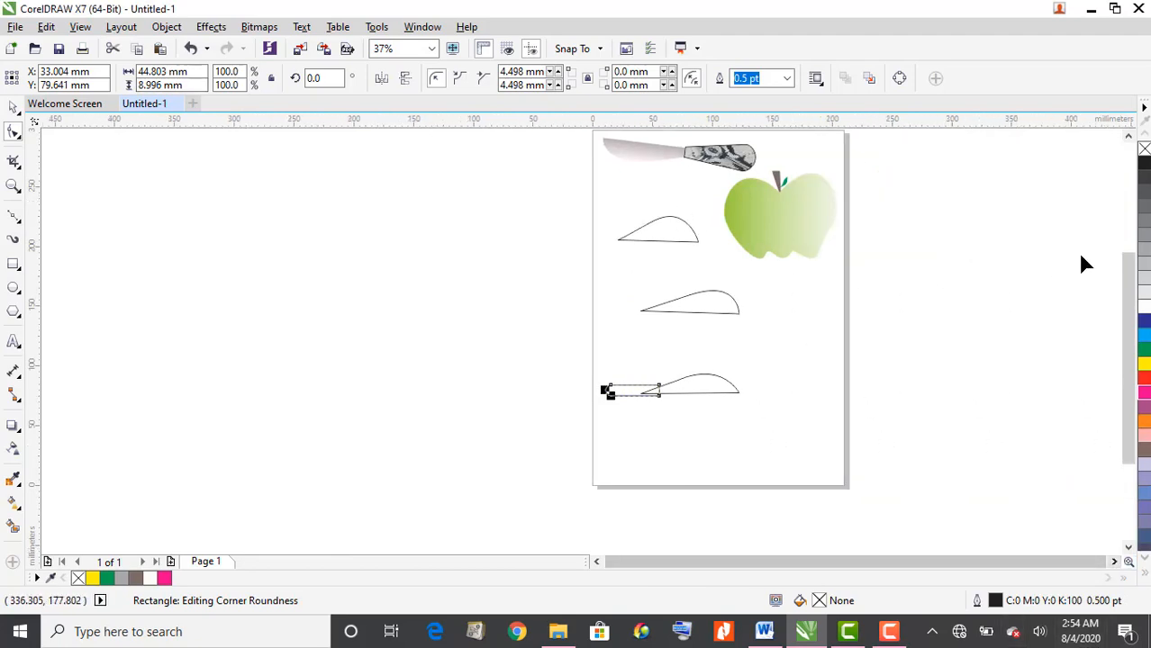
scroll(684, 158, "up", 2)
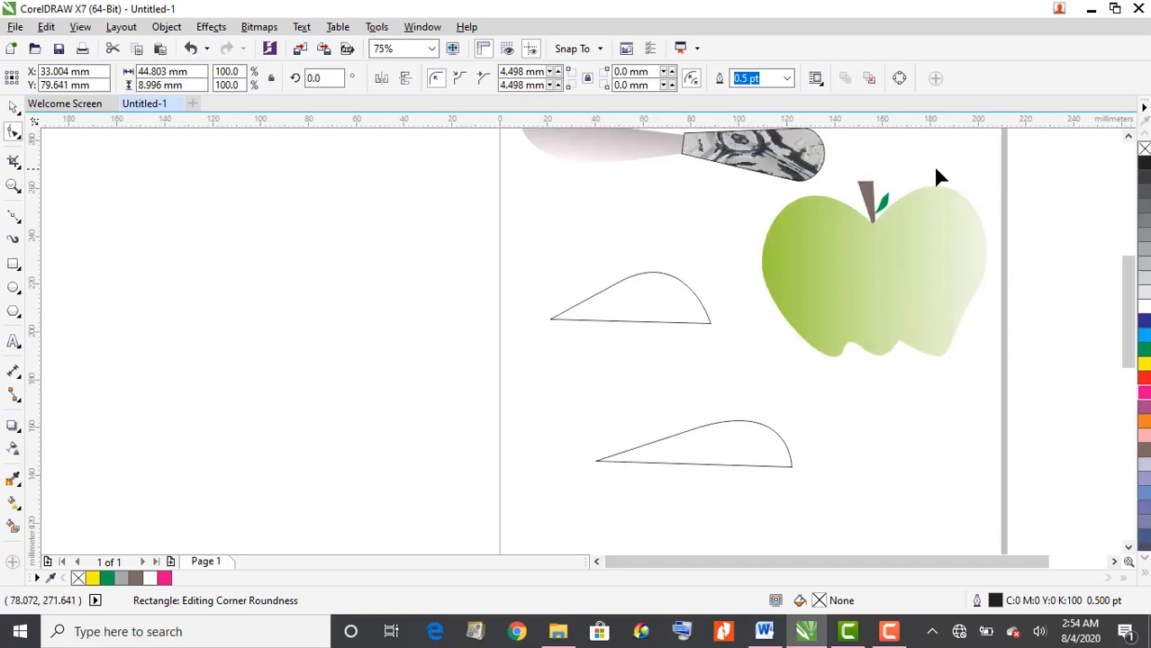
left_click(1128, 136)
left_click(1129, 136)
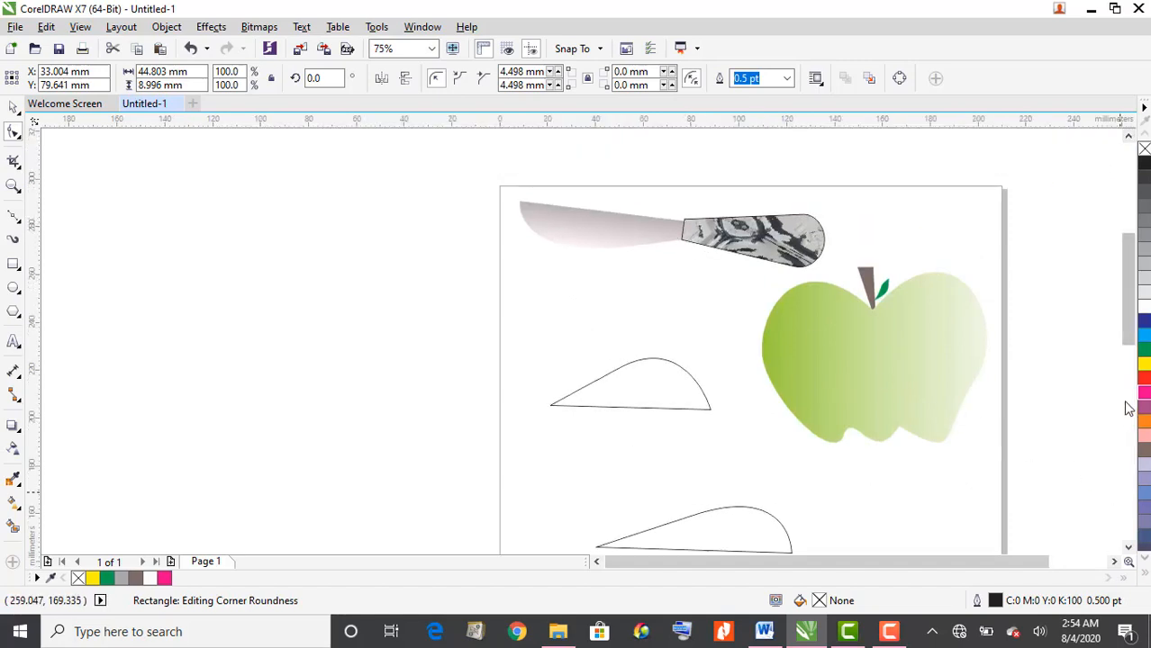
left_click(1128, 547)
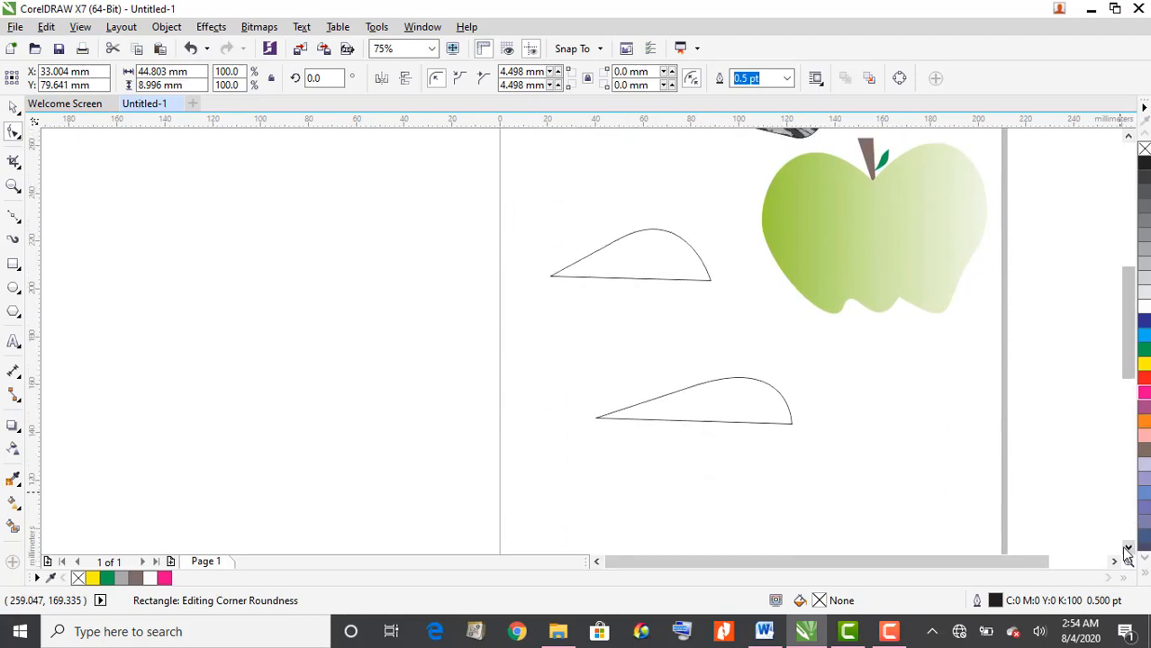
Step: Convert the rounded rectangle to curves and taper its right end so both corner nodes meet the blade's edges
scroll(583, 380, "up", 2)
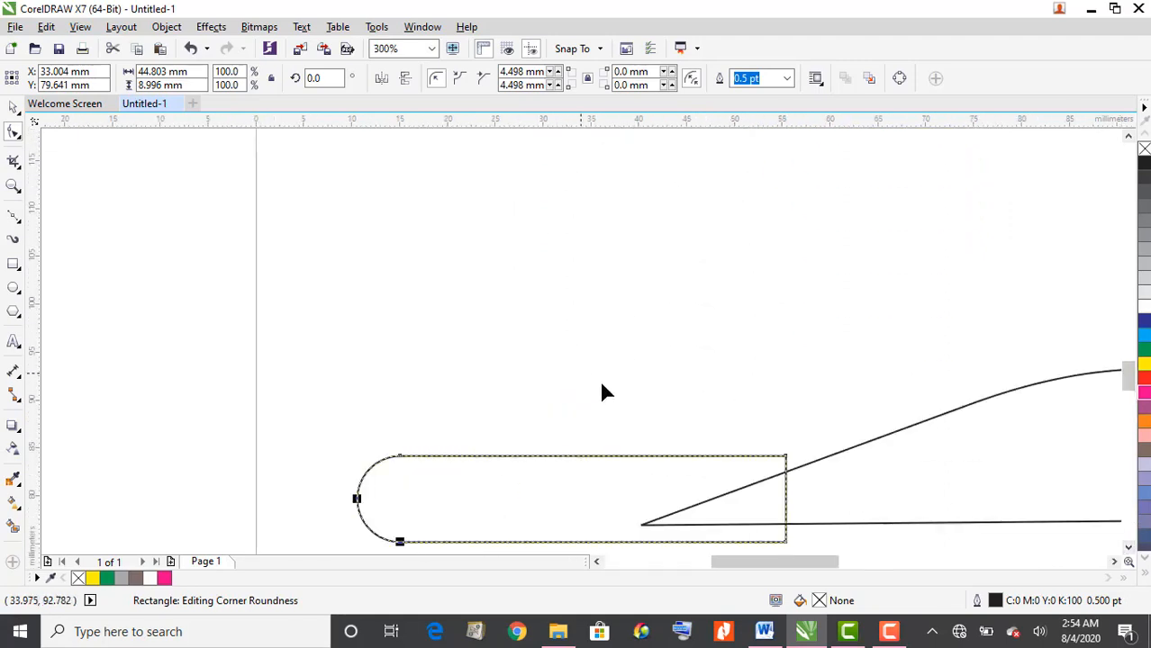
left_click(1128, 546)
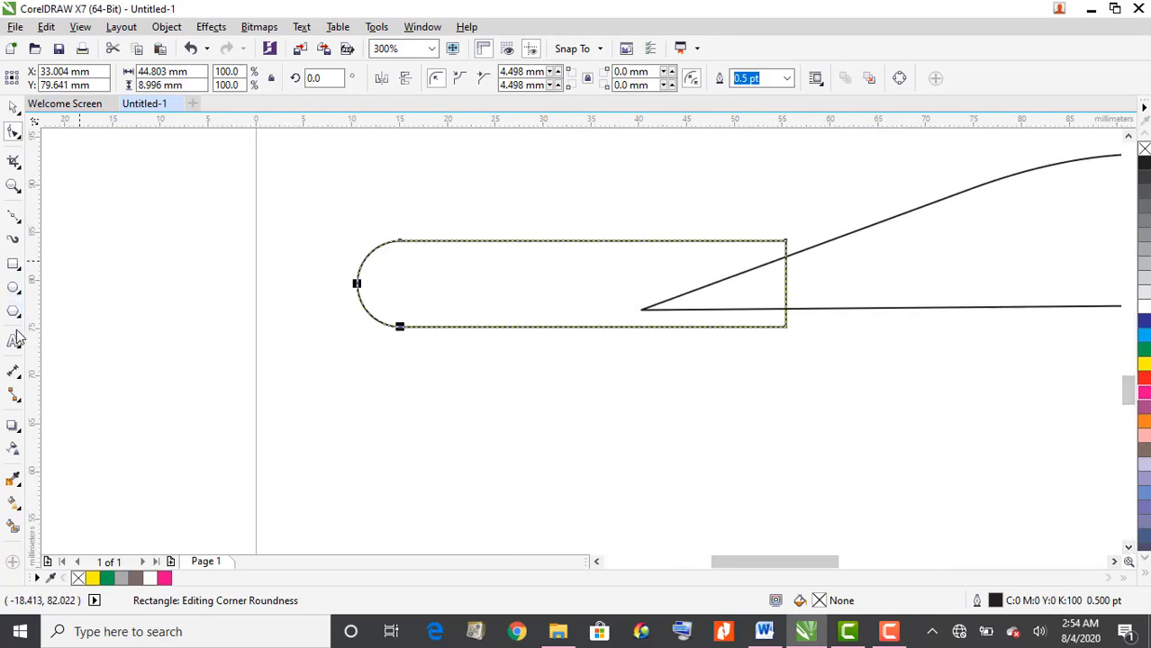
left_click(785, 243)
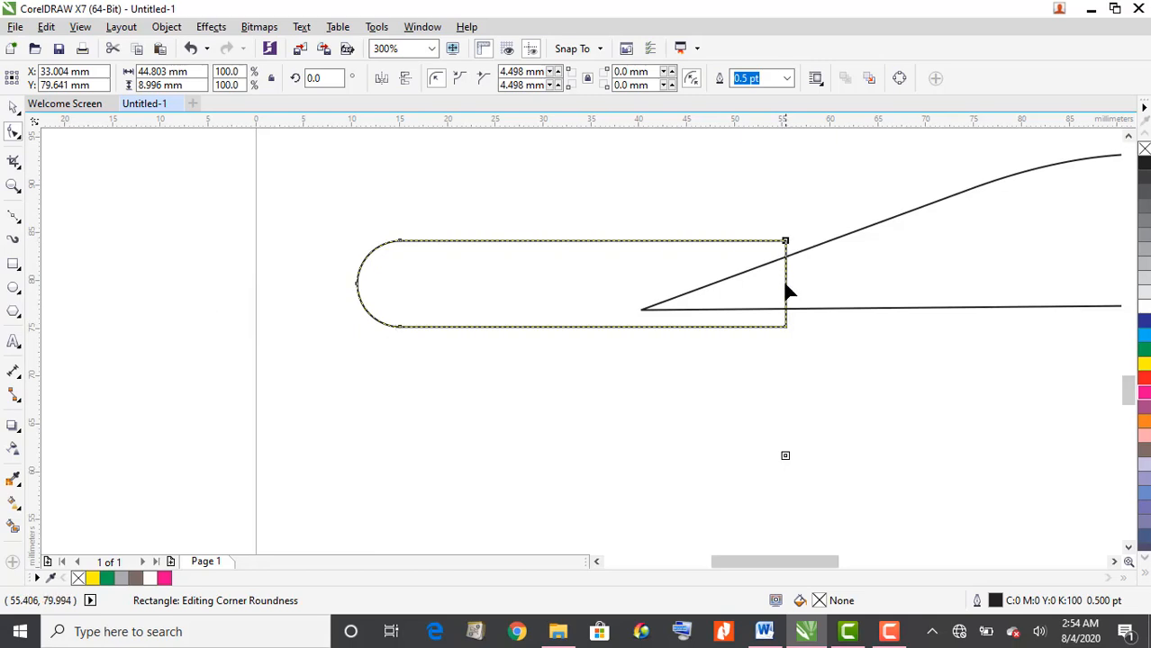
left_click(166, 29)
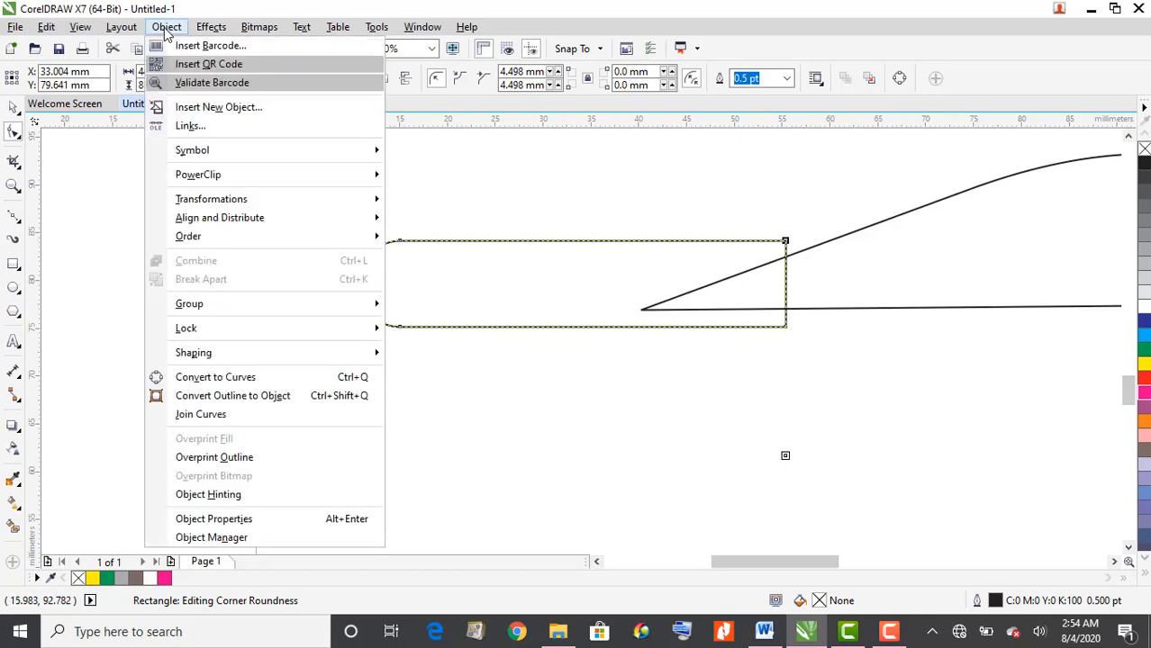
left_click(266, 386)
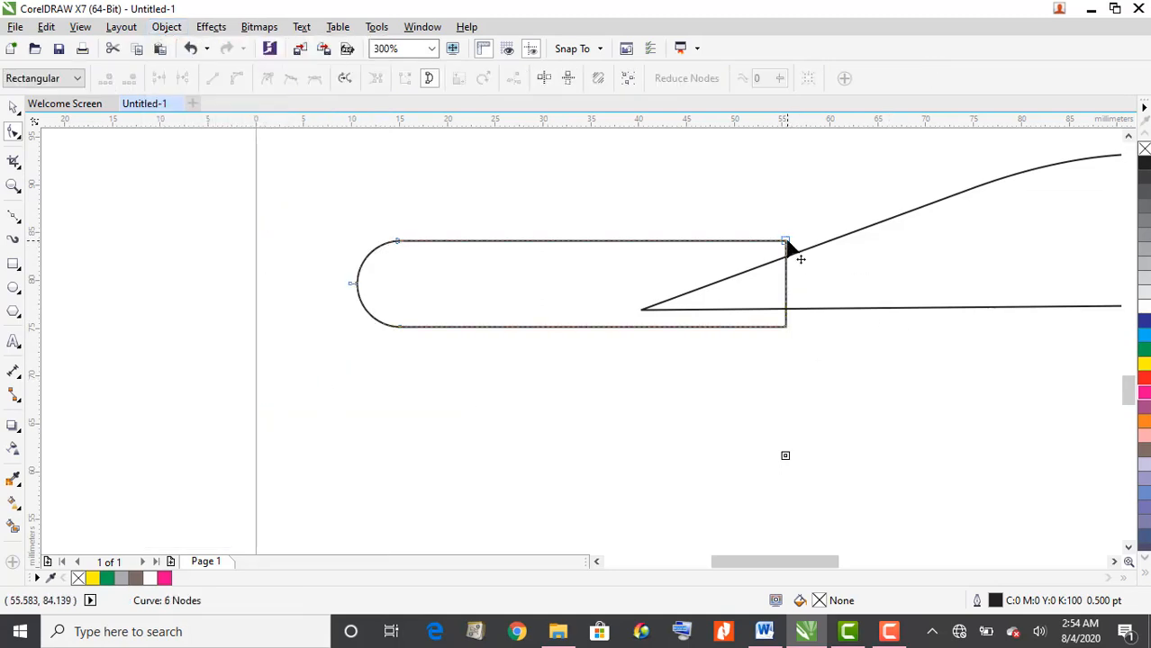
left_click_drag(787, 244, 787, 258)
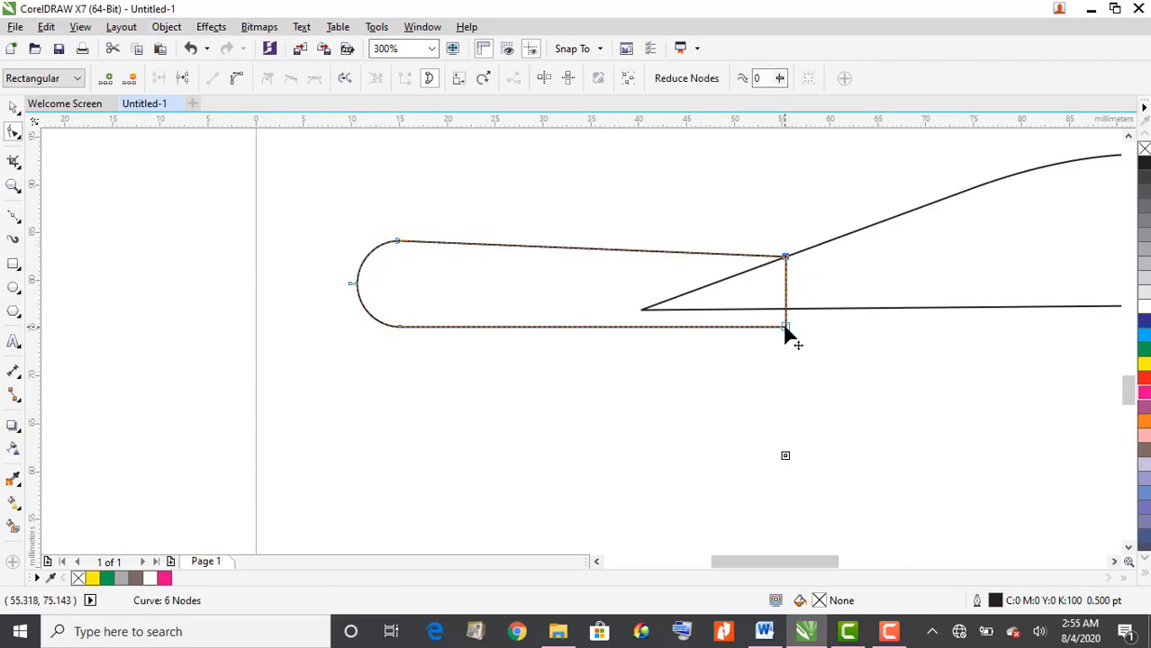
left_click_drag(786, 327, 785, 311)
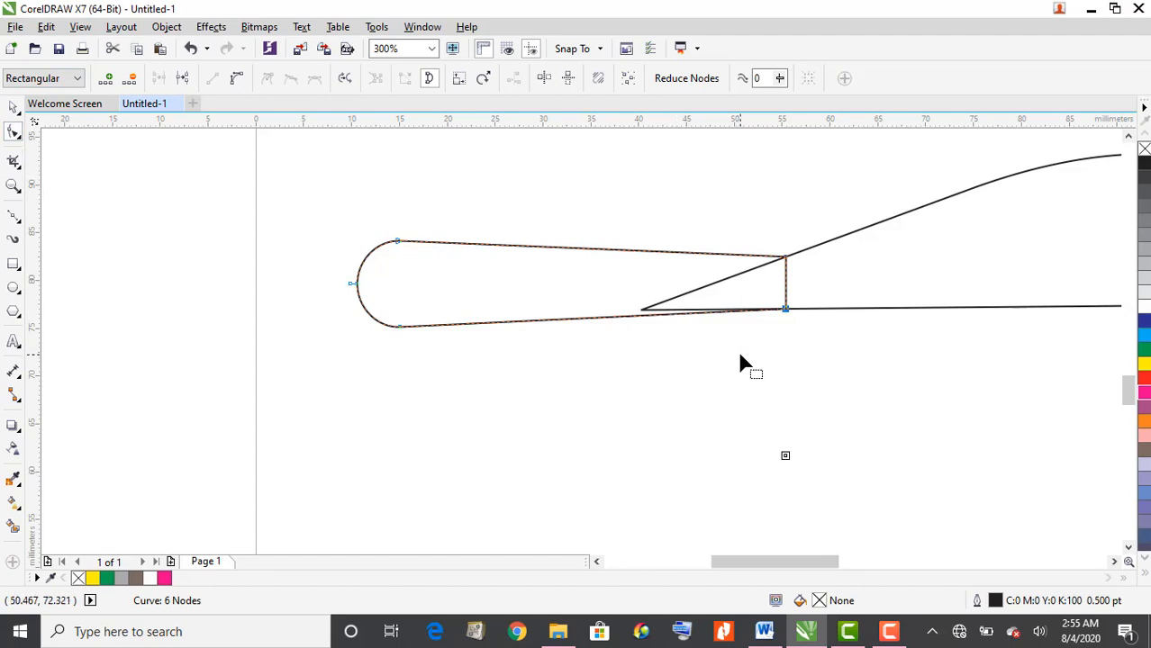
Step: Fill the handle with the orange speckled bitmap pattern from the personal fills using Interactive Fill
scroll(737, 349, "down", 2)
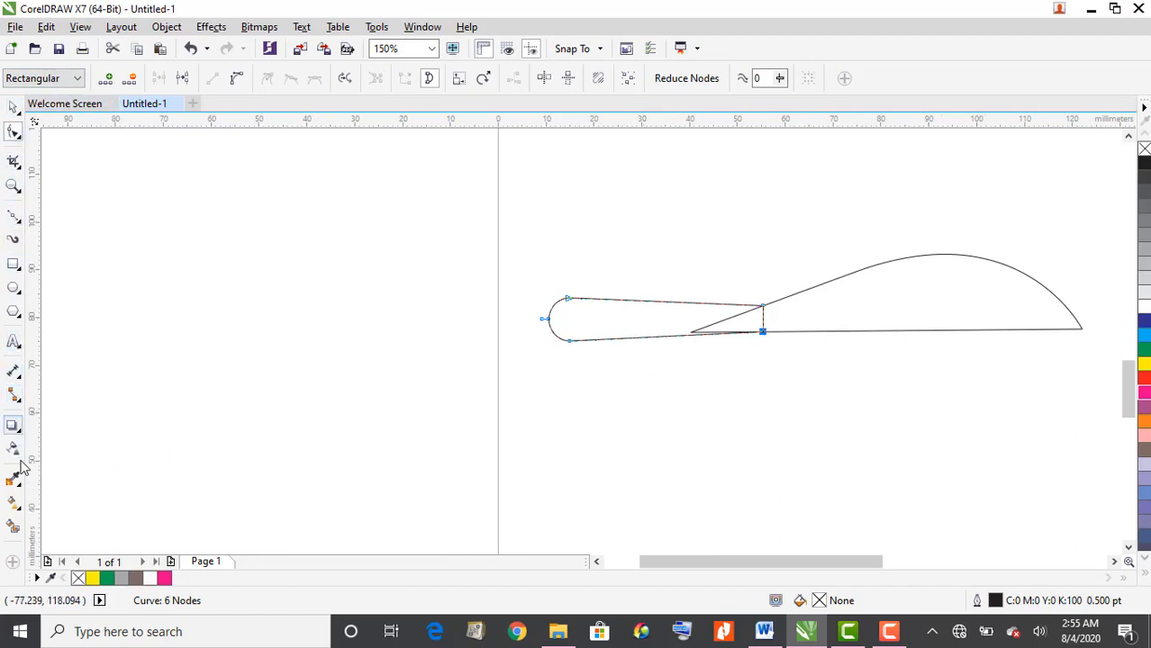
left_click(24, 512)
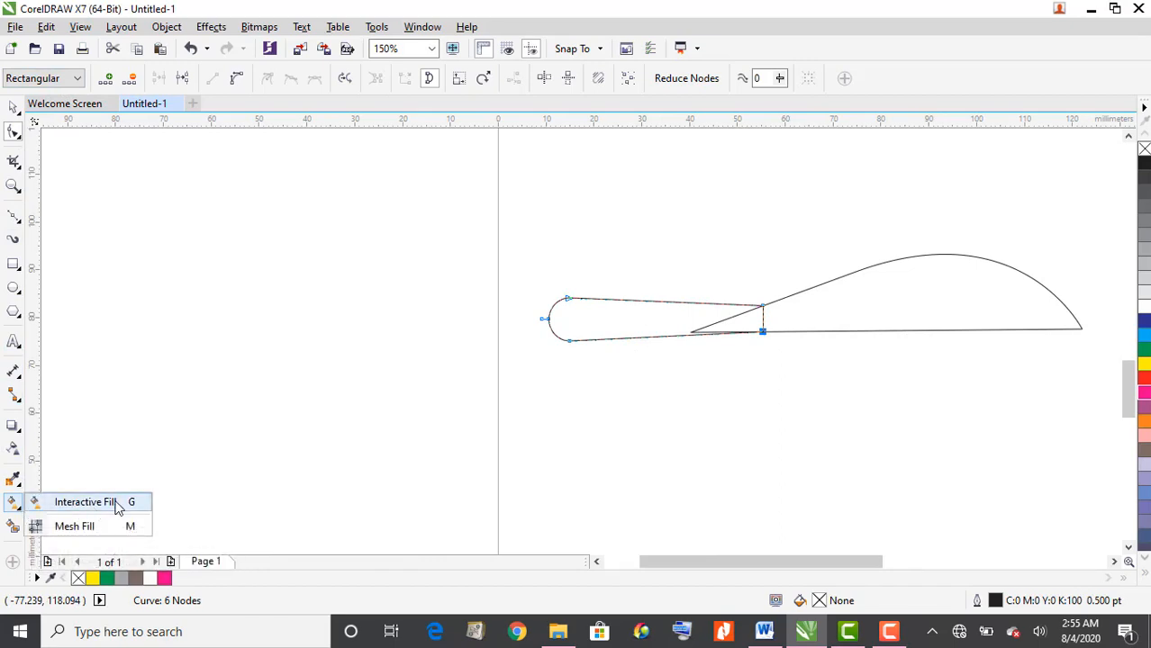
left_click(86, 503)
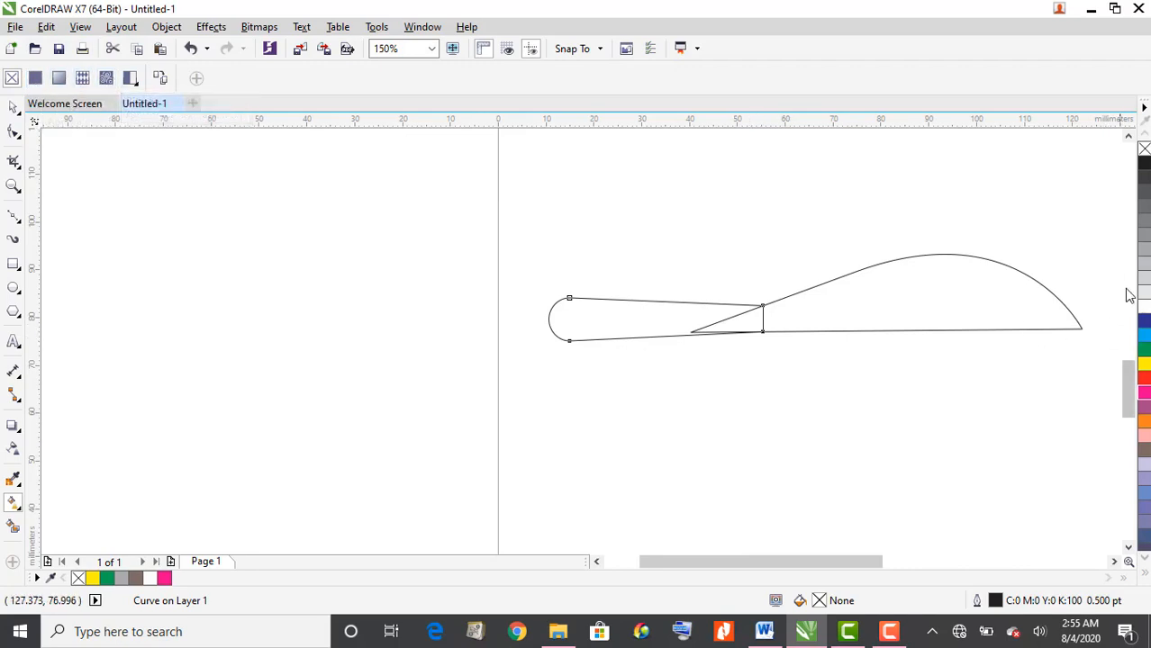
left_click(111, 81)
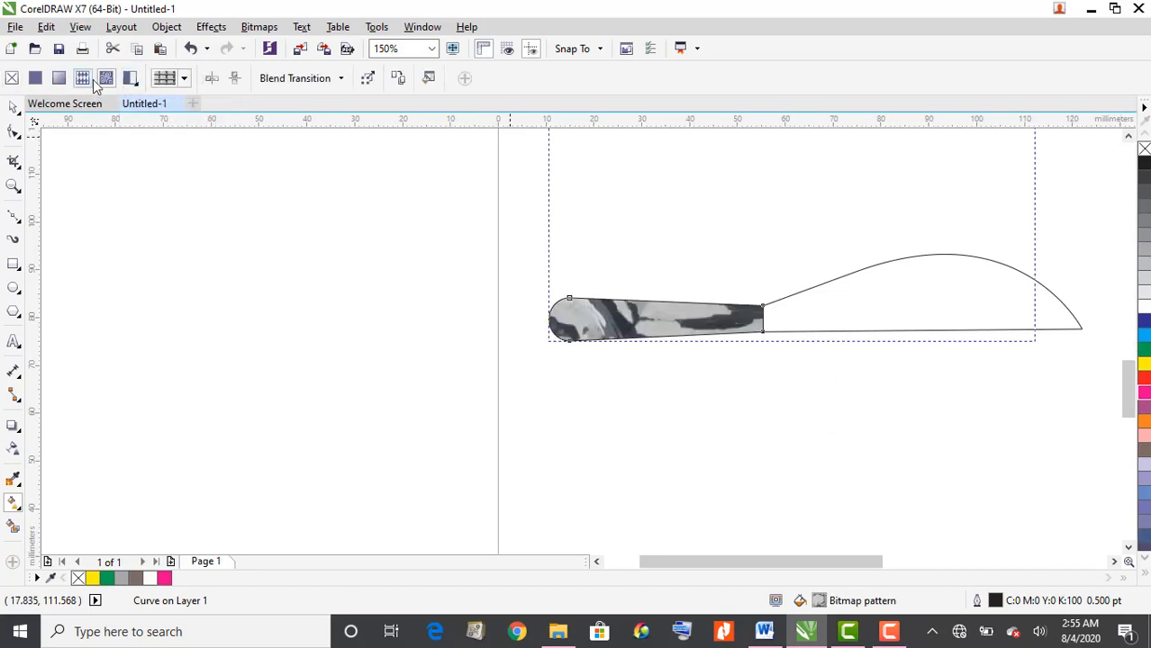
left_click(185, 79)
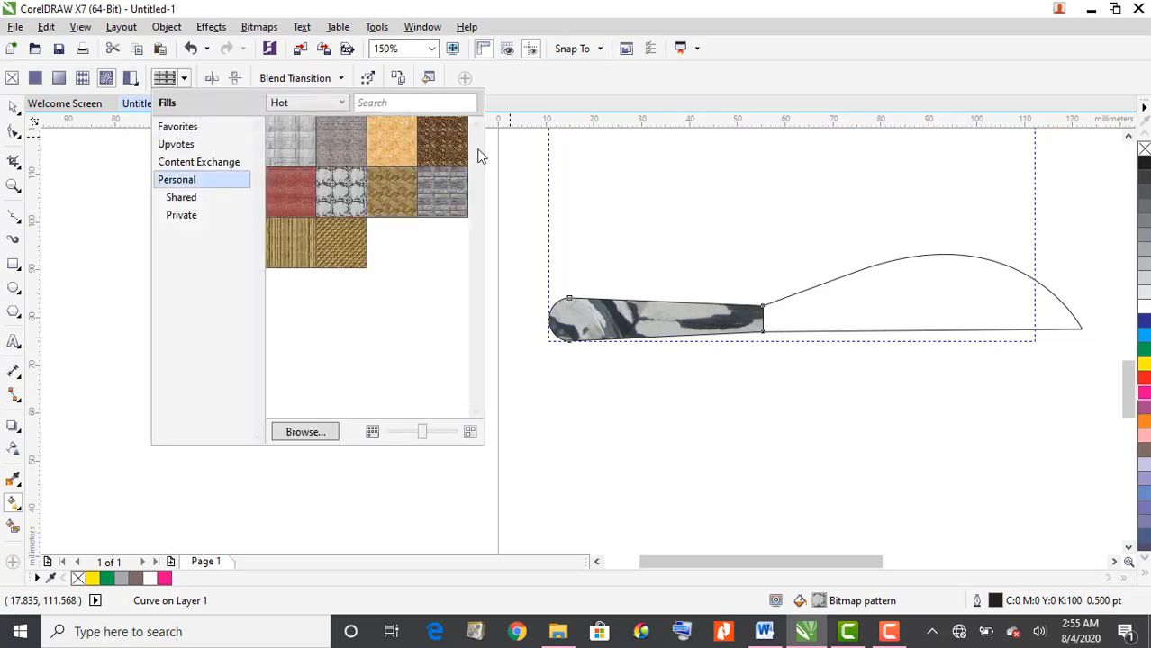
left_click(385, 147)
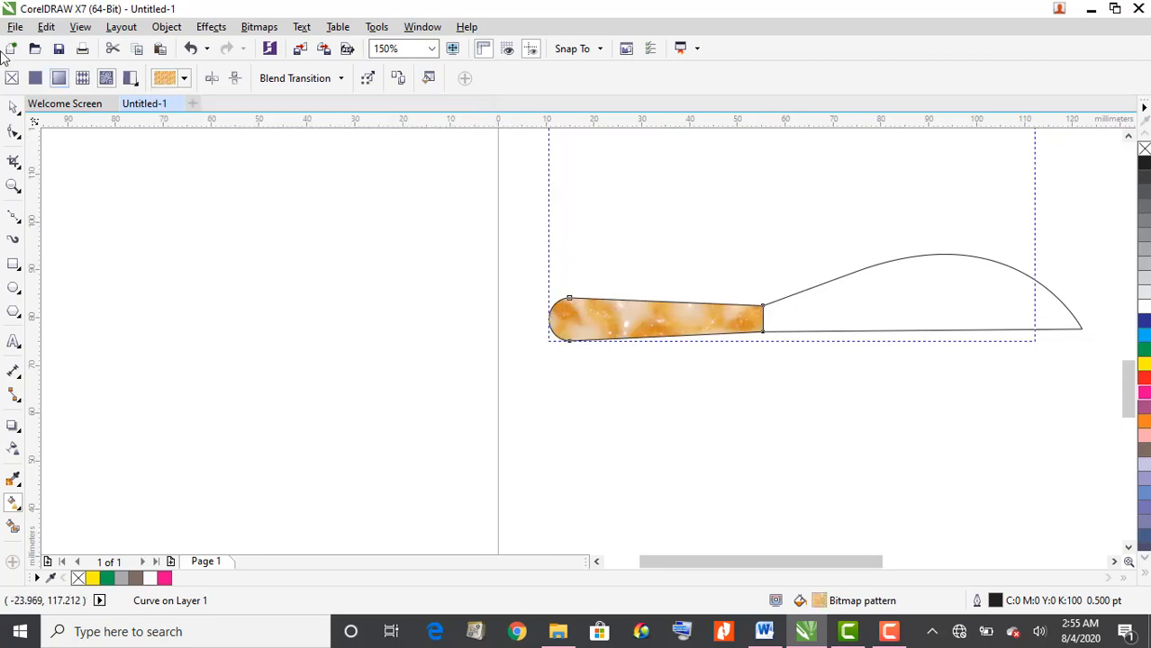
Step: Replace the handle's fill with the brown stone-like bitmap pattern from the personal fills
left_click(184, 79)
left_click(184, 79)
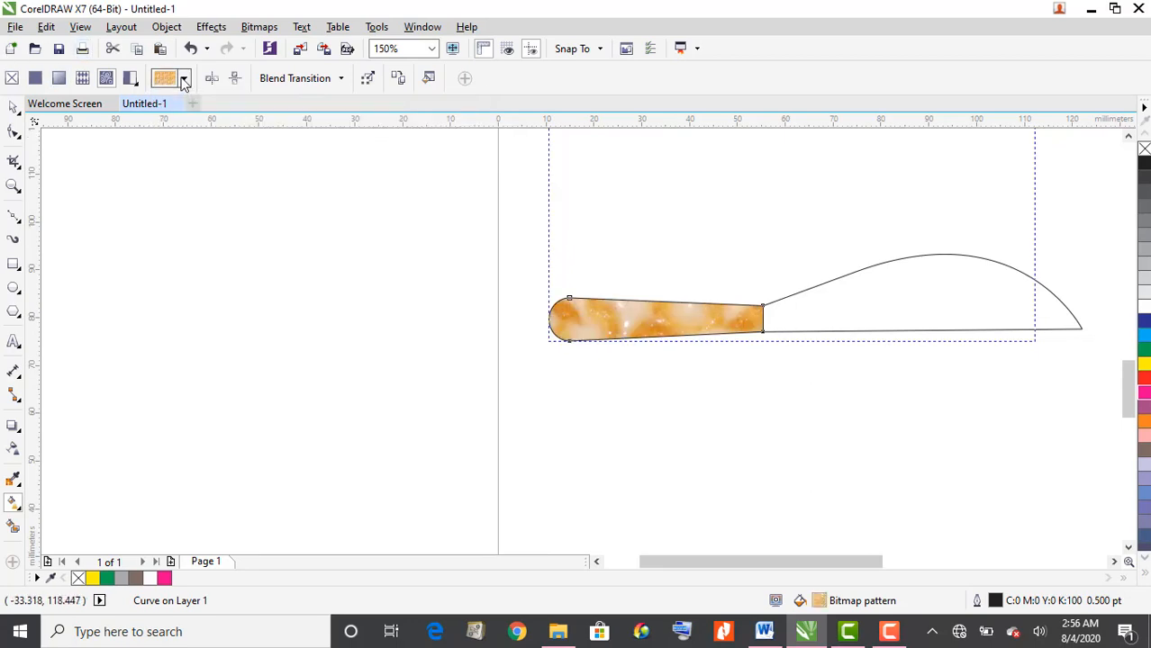
left_click(185, 79)
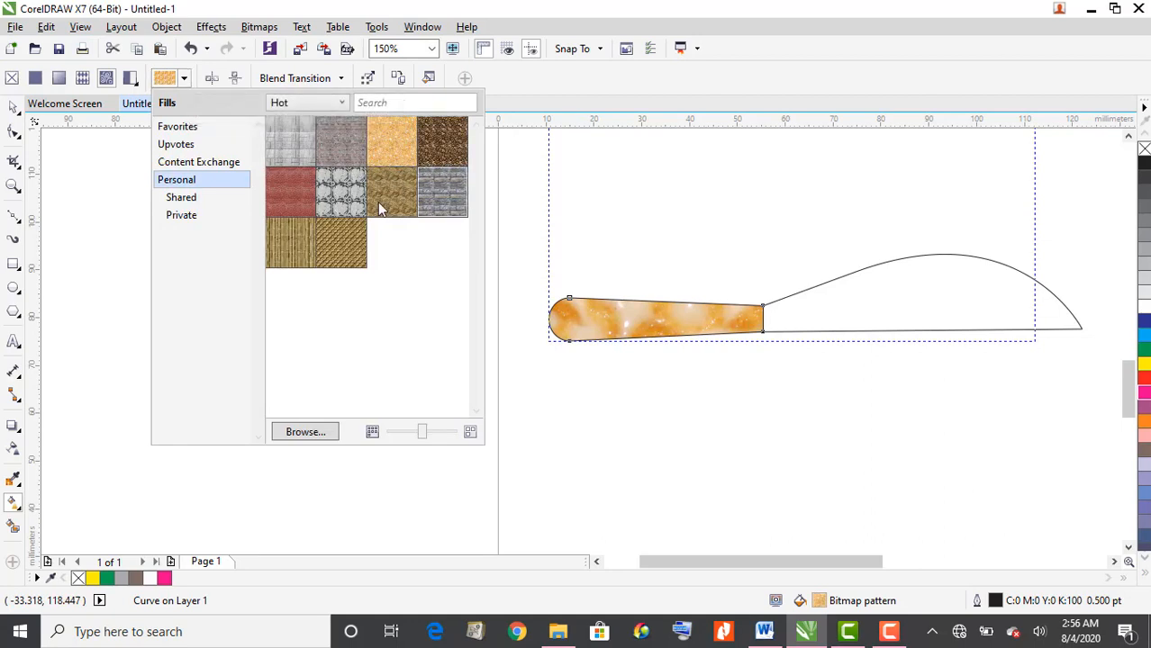
mouse_move(292, 251)
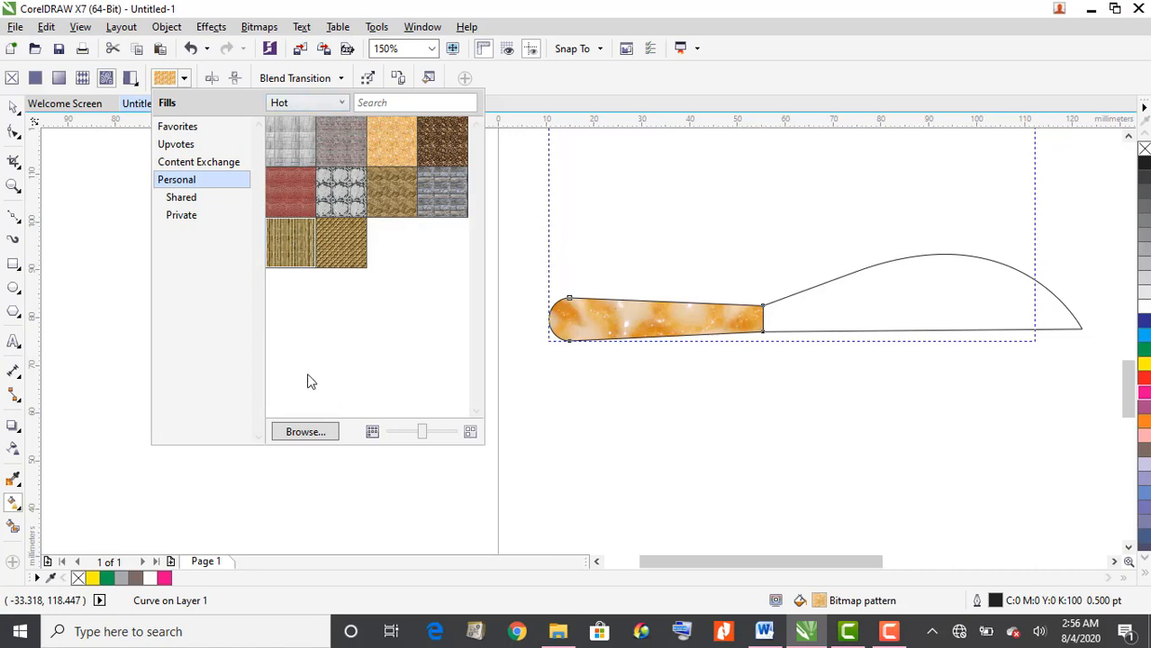
left_click(392, 197)
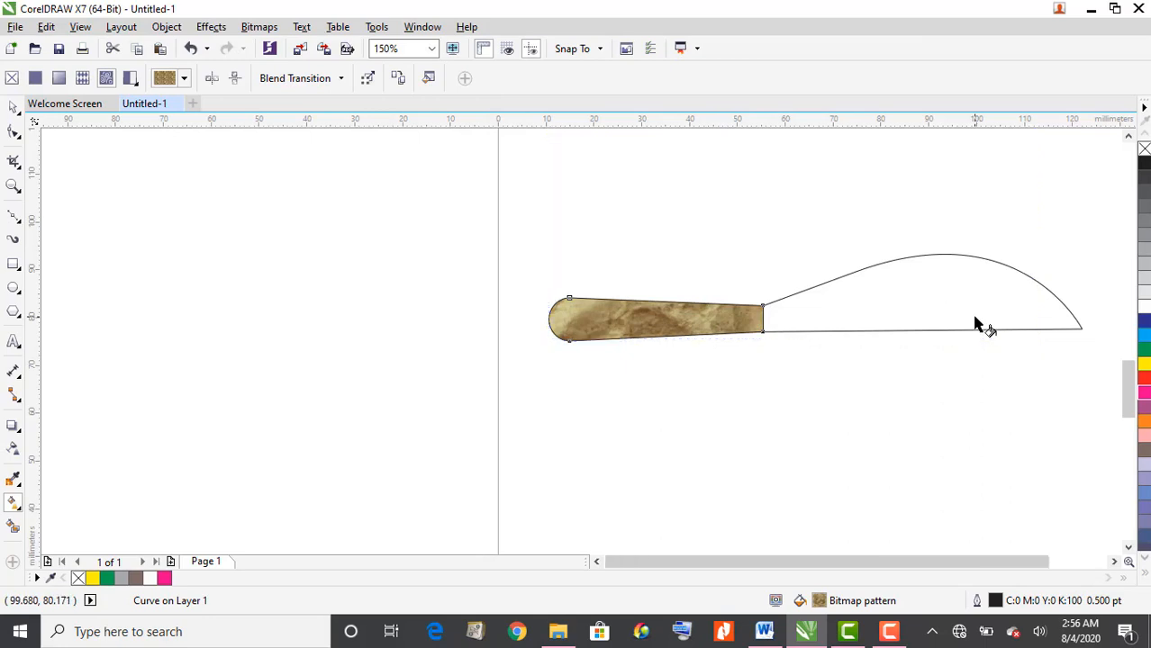
Step: Shrink the handle's bitmap pattern tile to about 38 mm wide and shift its centre over the handle
scroll(976, 324, "down", 2)
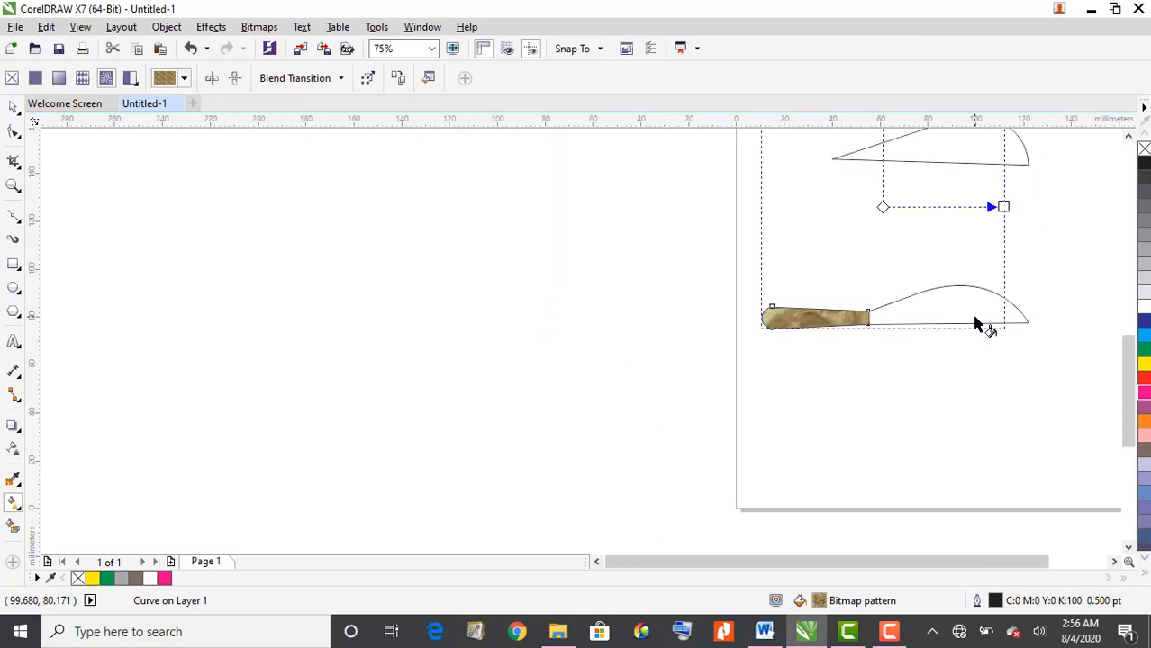
left_click(1116, 563)
left_click(1116, 563)
left_click(1116, 563)
left_click(1128, 136)
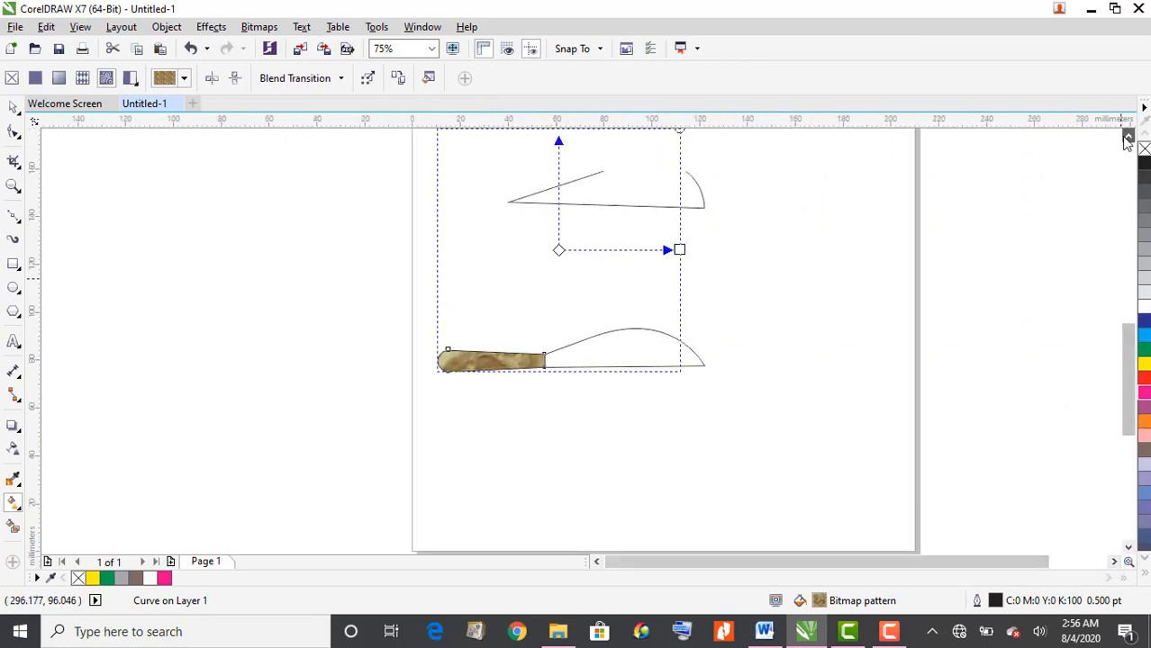
left_click(1129, 136)
left_click(1129, 136)
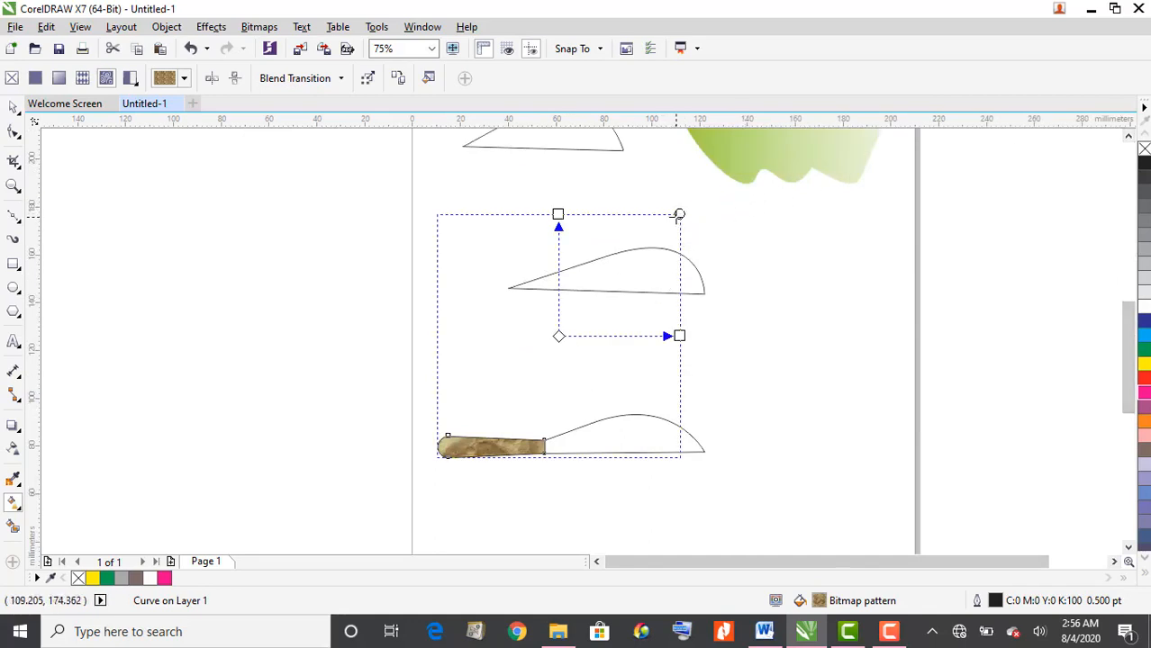
left_click_drag(679, 215, 605, 291)
left_click_drag(558, 336, 495, 390)
Step: Rotate and further shrink the handle's pattern tile to about 12 mm wide for a finer texture
scroll(511, 432, "up", 2)
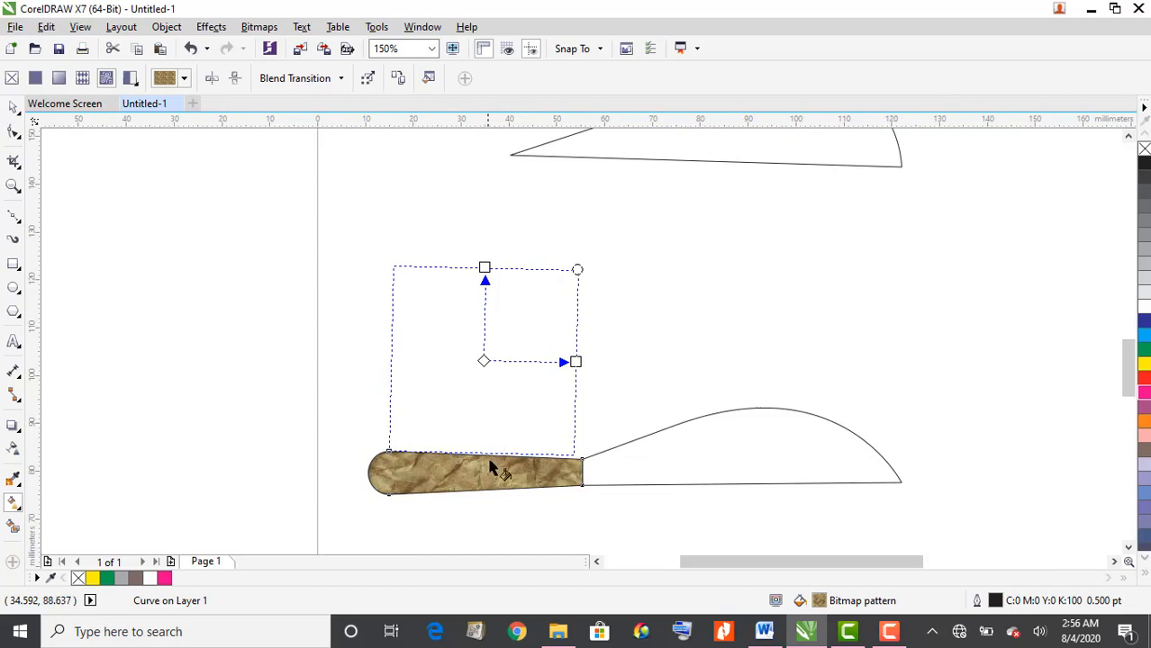
left_click_drag(577, 271, 560, 289)
left_click_drag(523, 352, 458, 391)
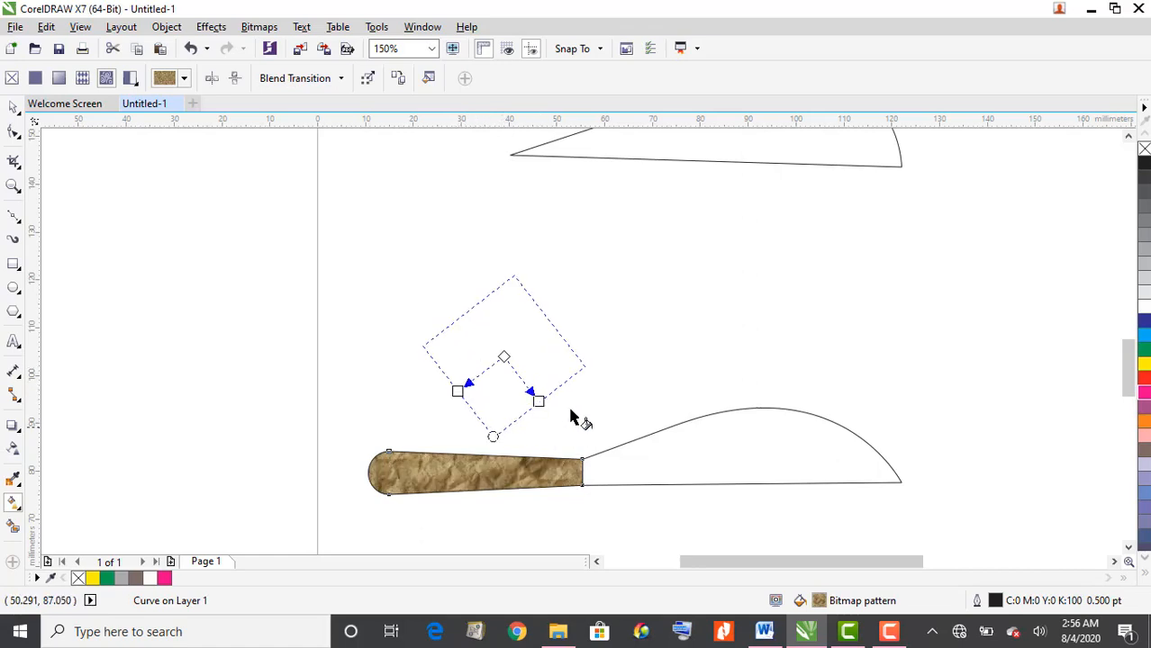
left_click_drag(429, 333, 514, 401)
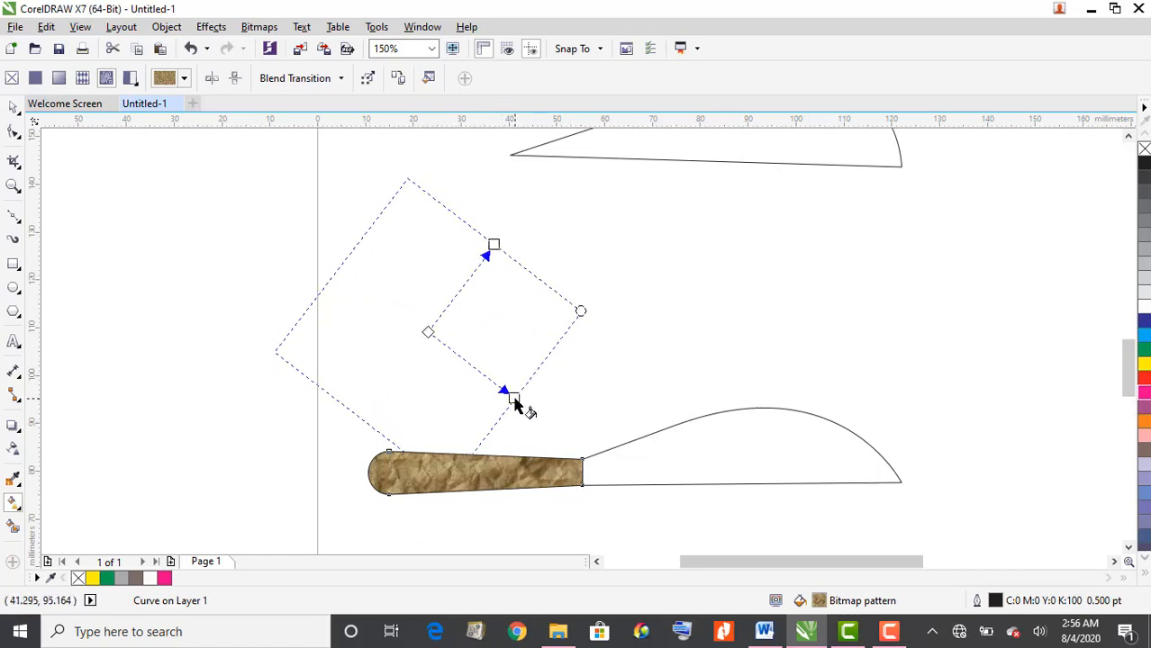
left_click_drag(542, 304, 538, 332)
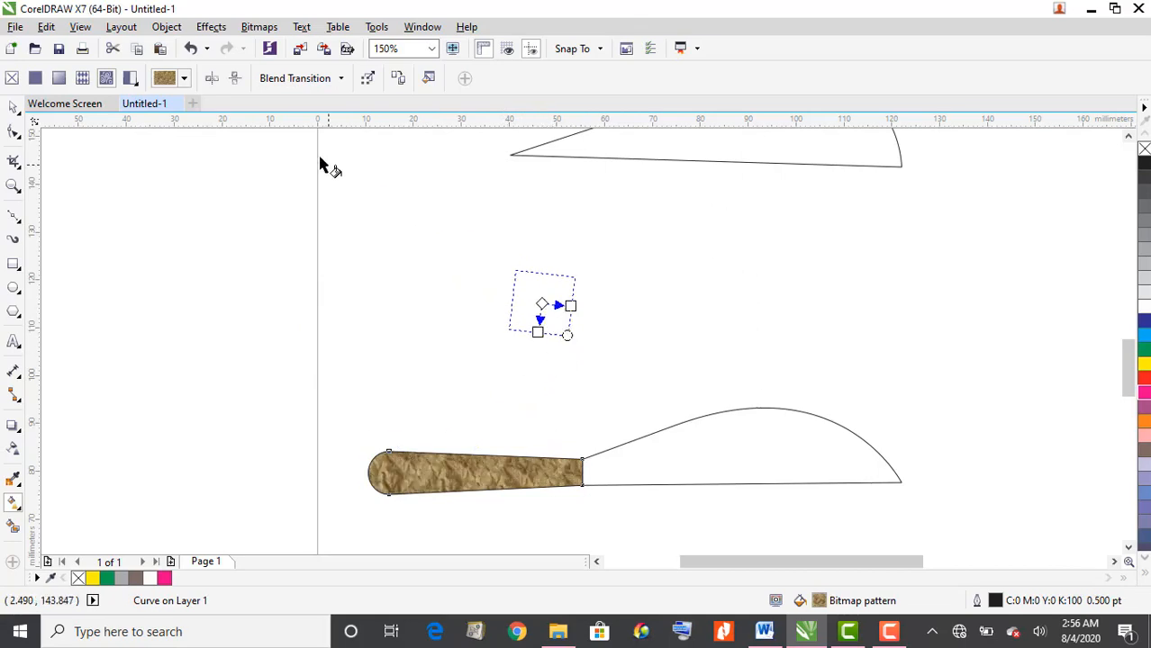
Step: Stretch the handle vertically from its upper edge to about 9.9 mm high, scaling it to 110.3%
left_click(15, 109)
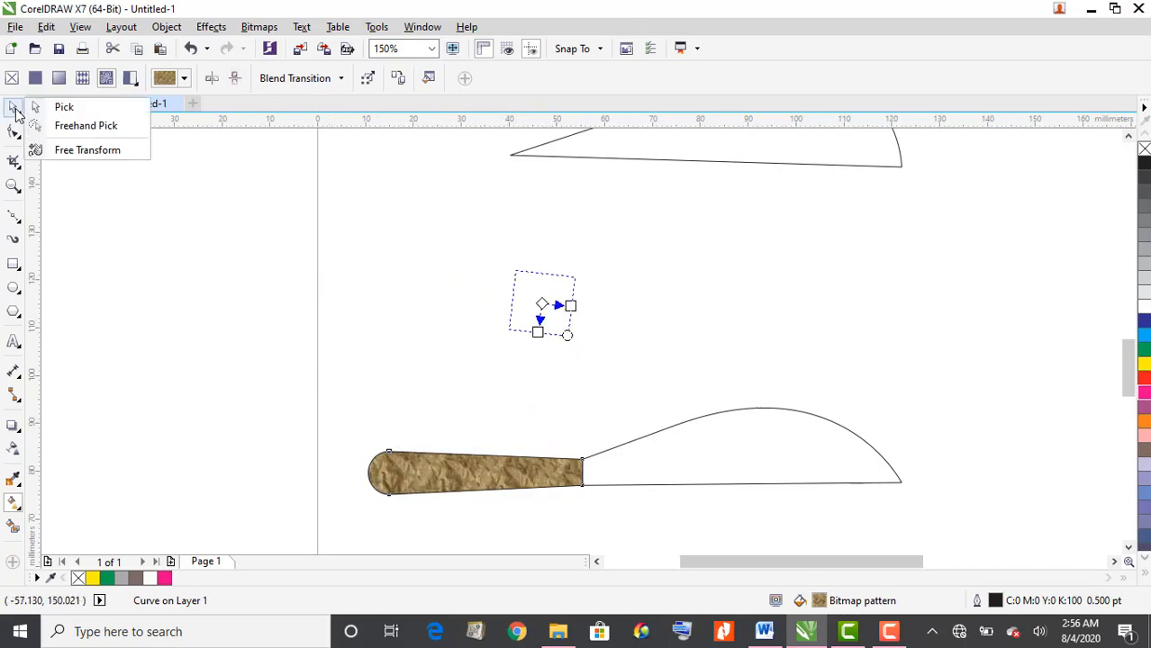
left_click(484, 476)
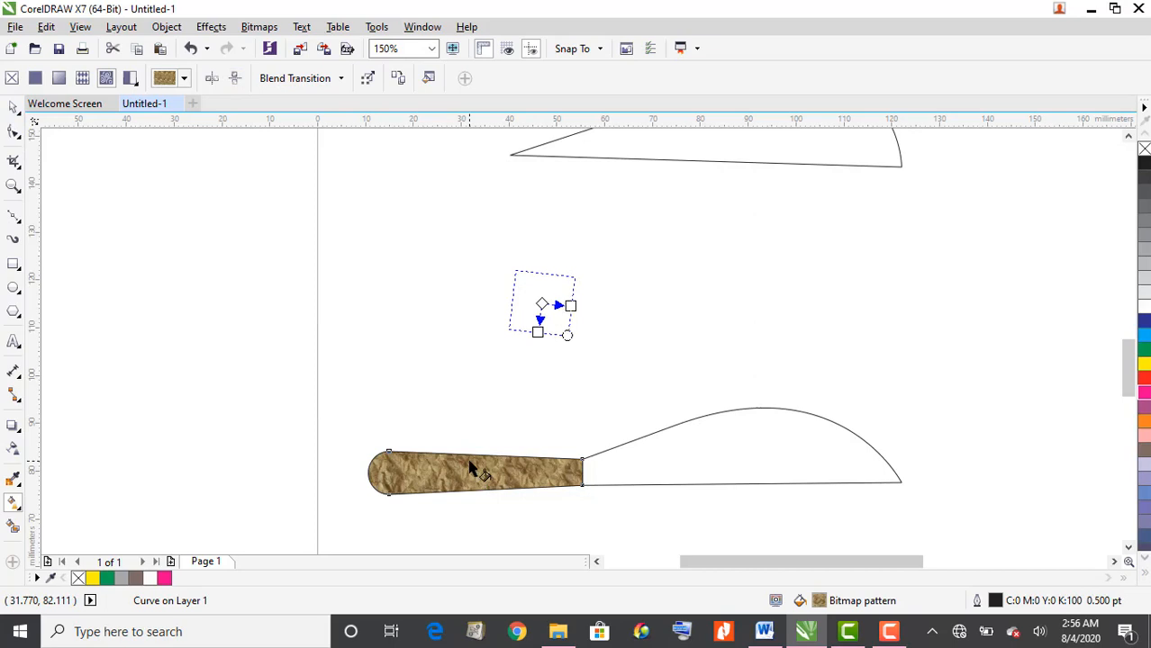
left_click(15, 111)
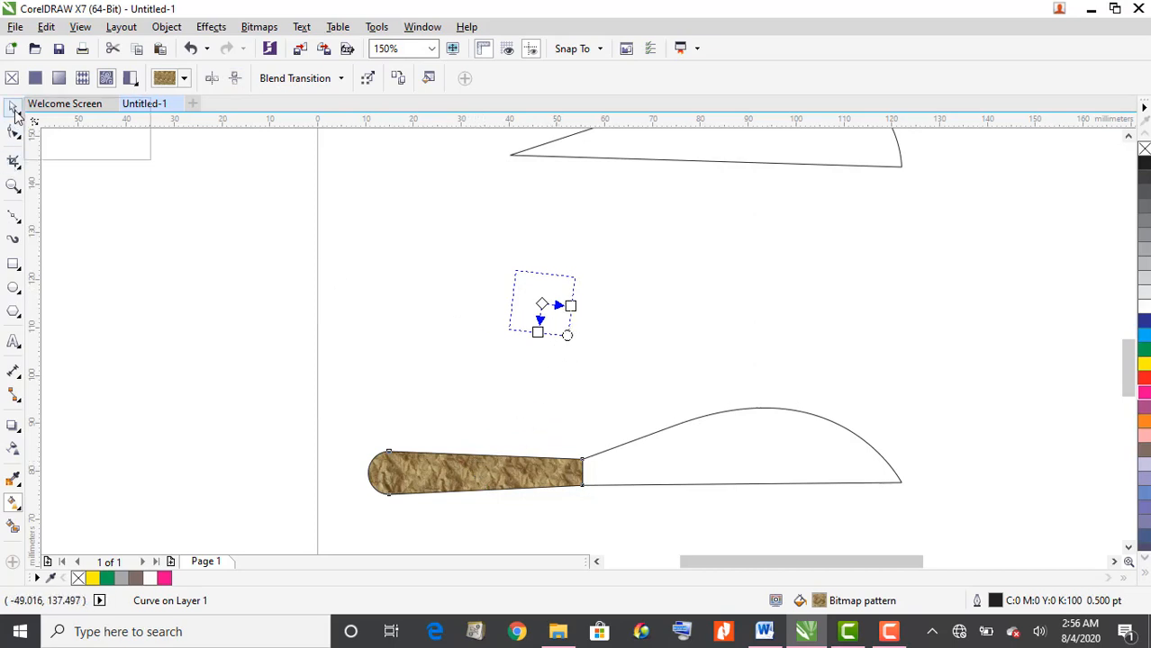
left_click(50, 107)
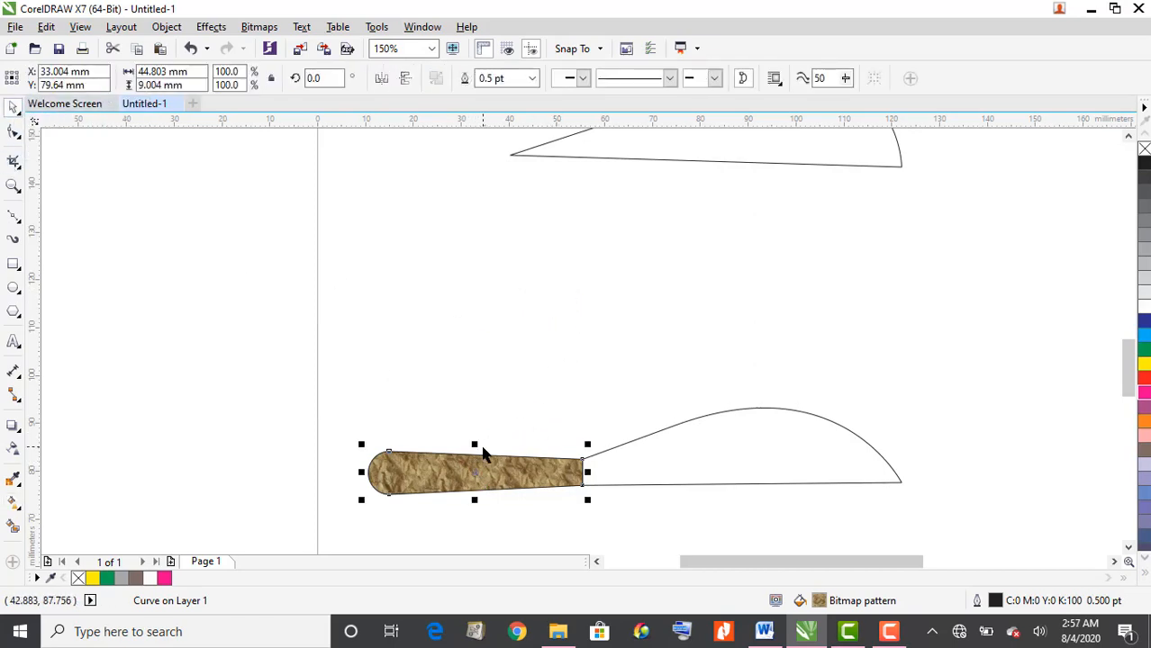
left_click_drag(476, 445, 476, 441)
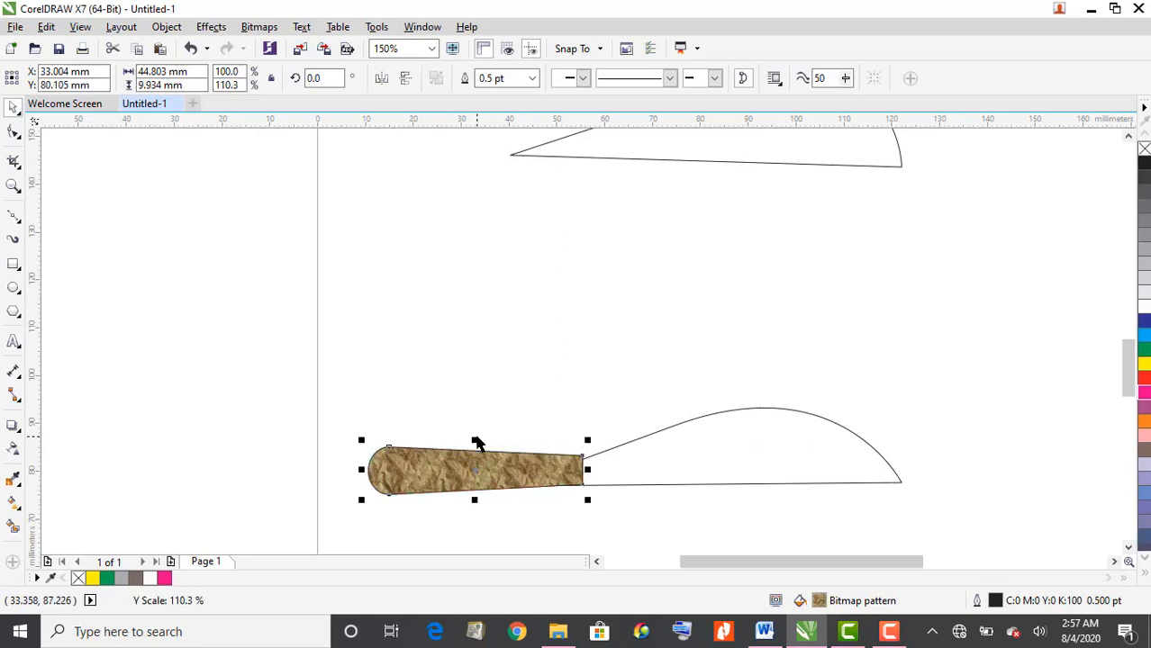
Step: Move the handle down slightly so its lower right corner meets the blade's bottom edge
scroll(478, 439, "up", 1)
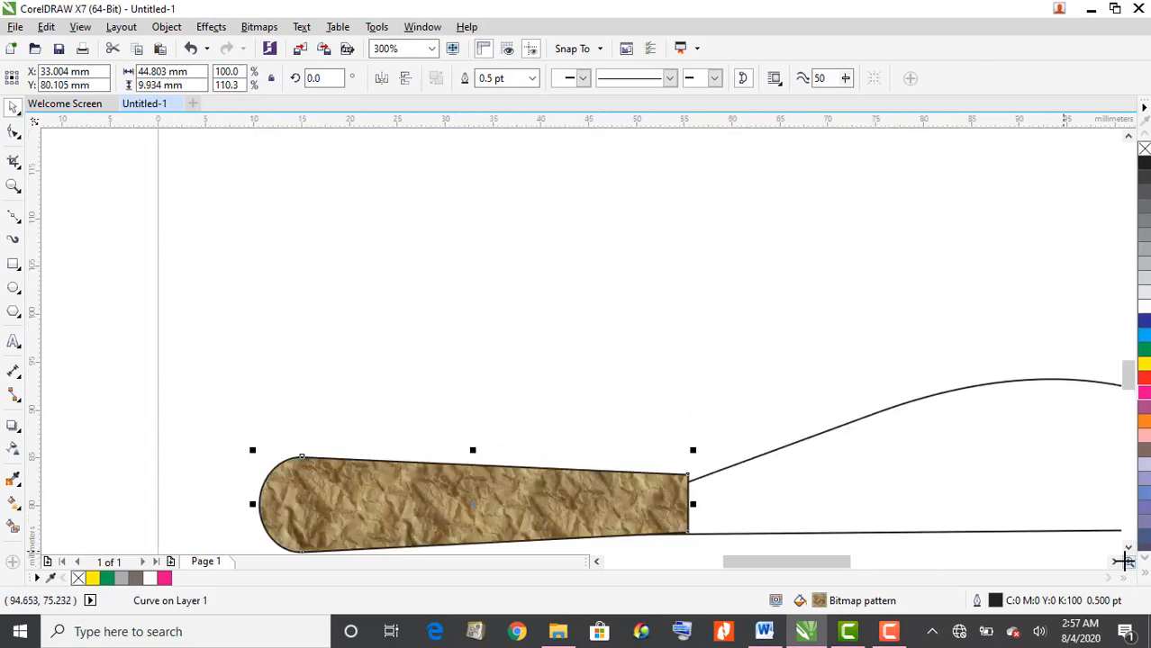
left_click(1127, 547)
left_click(1128, 547)
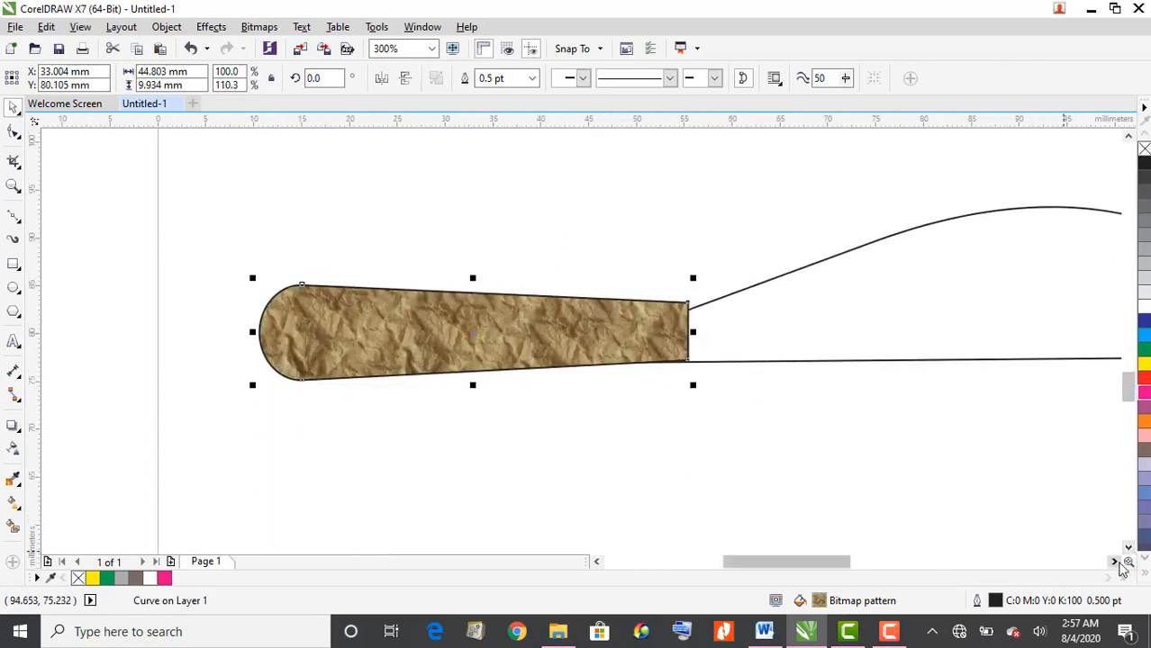
left_click(1115, 563)
left_click_drag(494, 334, 493, 341)
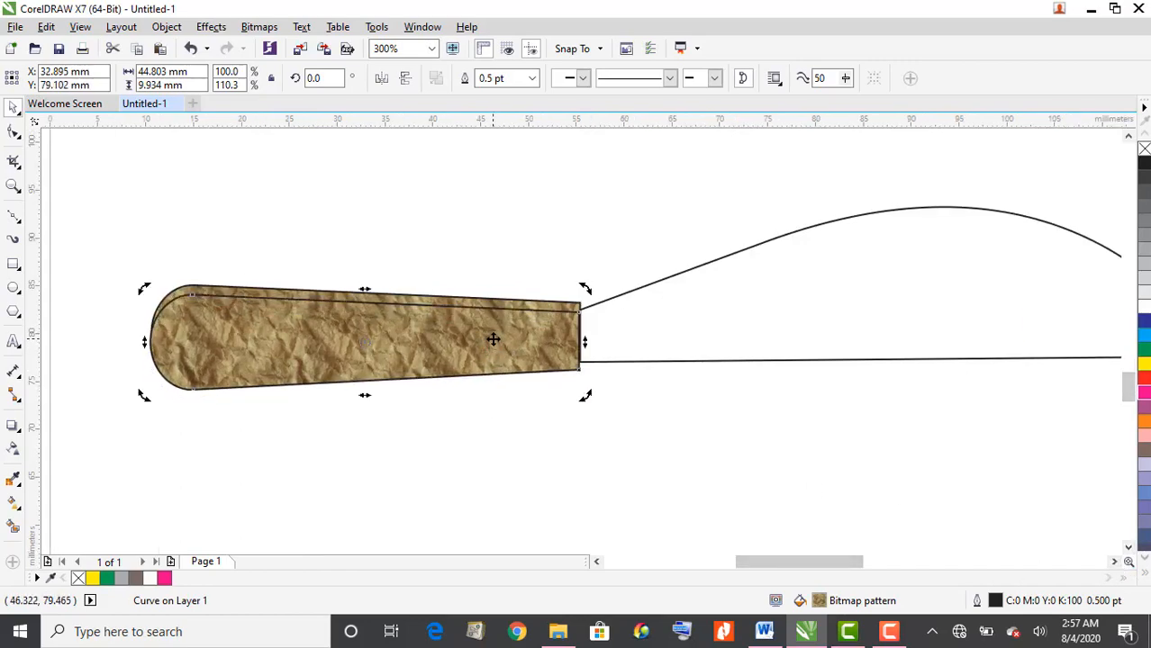
key("ctrl+z")
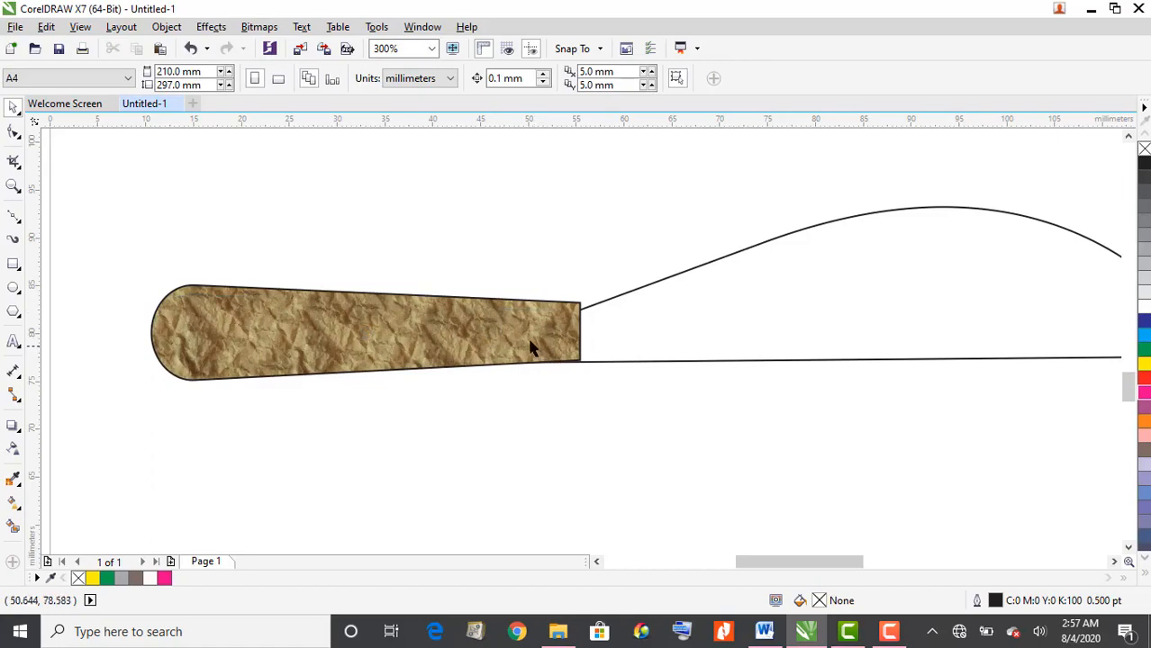
scroll(532, 347, "up", 4)
left_click(528, 341)
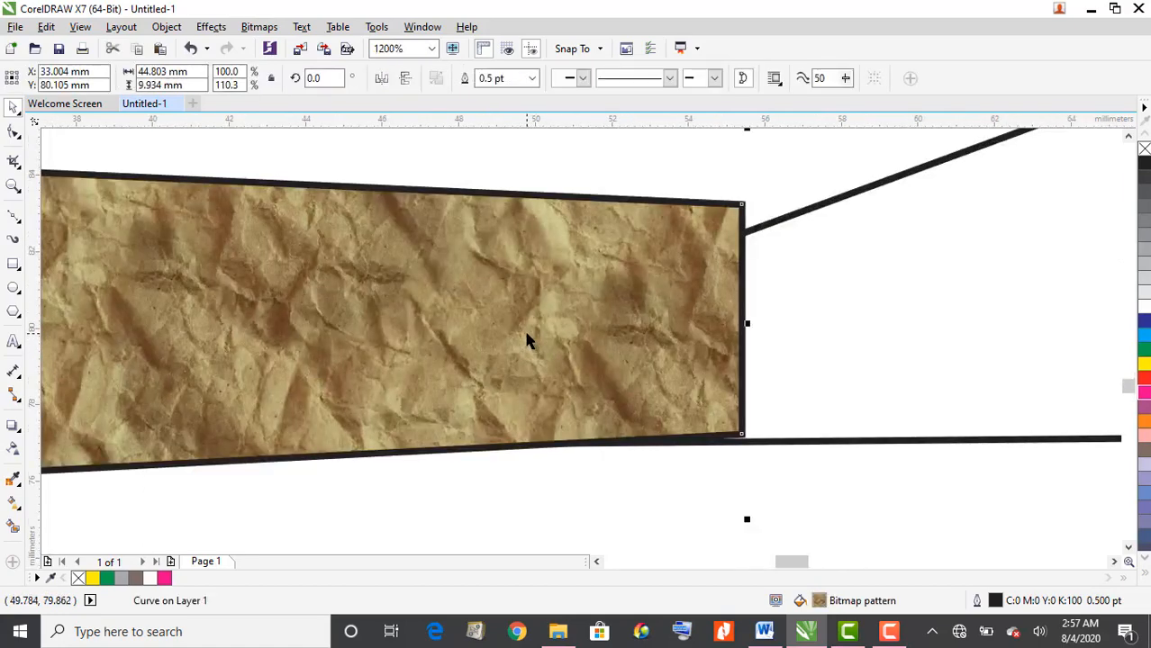
left_click_drag(528, 341, 530, 344)
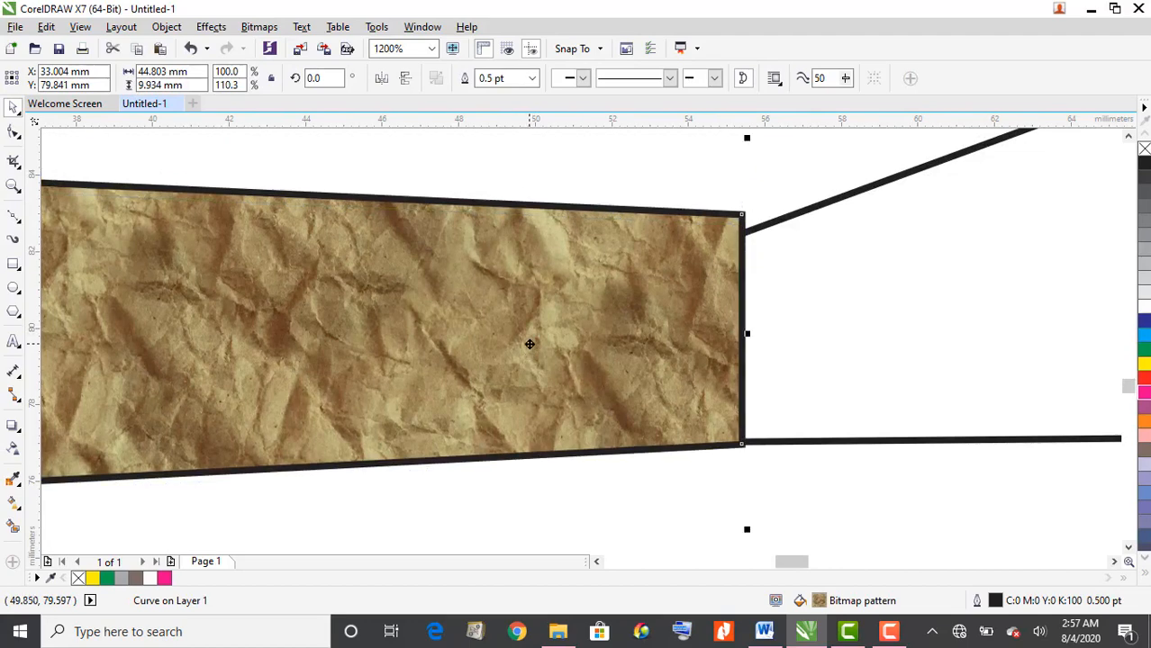
Step: Move the handle's upper right node onto the start of the blade's upper edge with the Shape tool
left_click(15, 135)
left_click(47, 135)
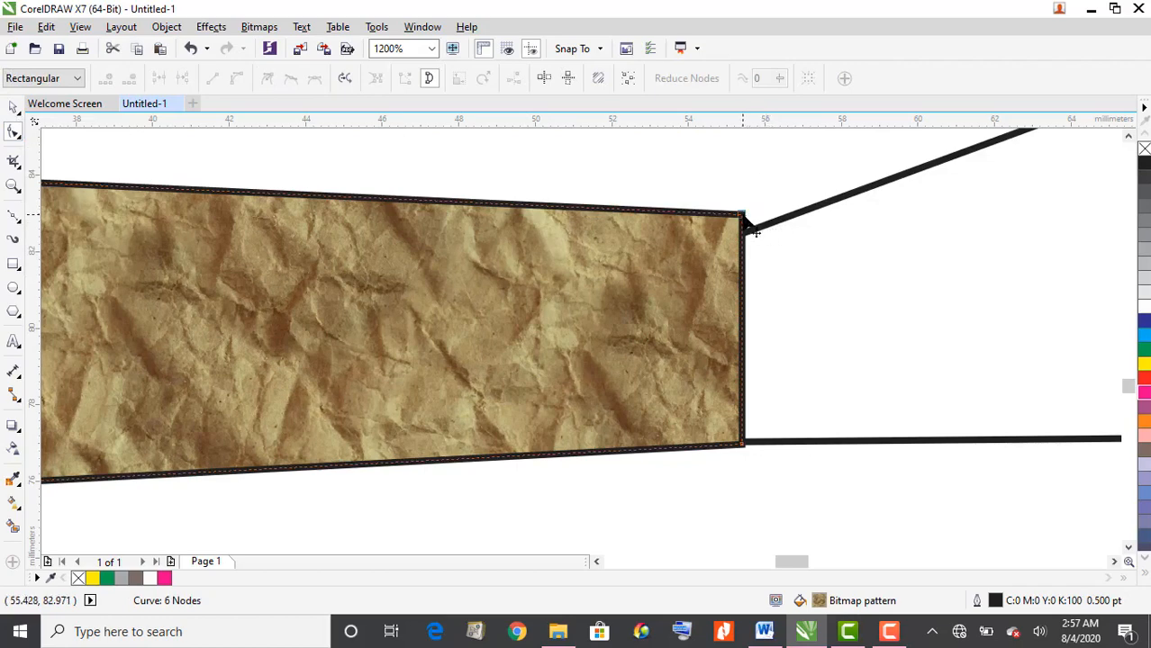
left_click_drag(744, 218, 746, 233)
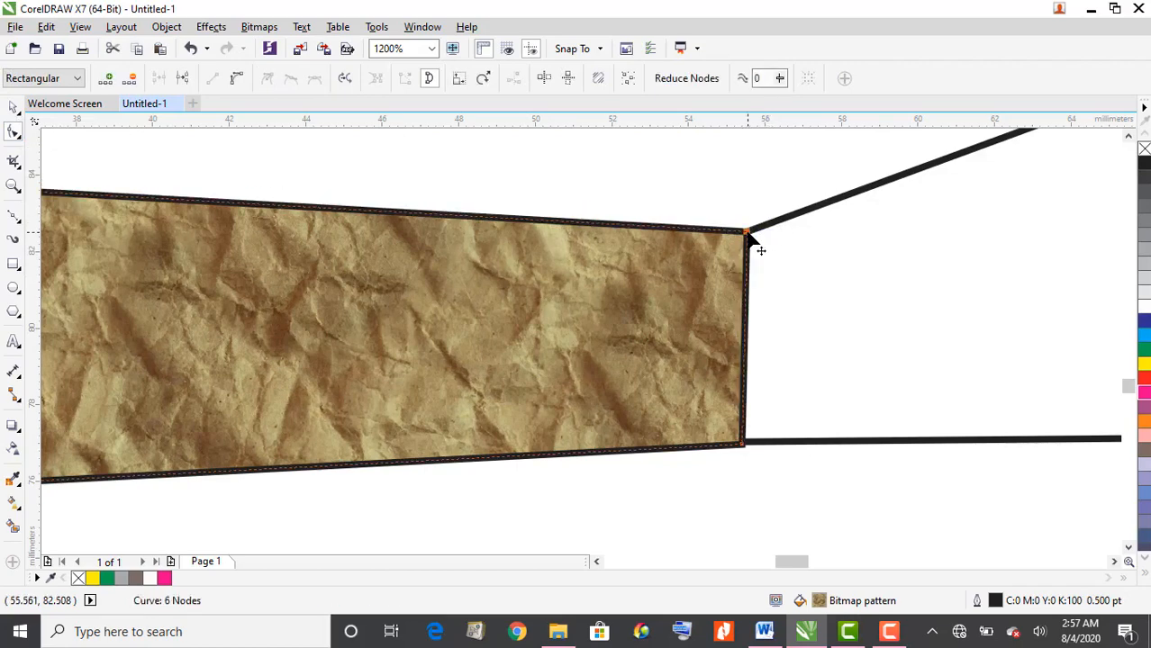
scroll(768, 286, "down", 2)
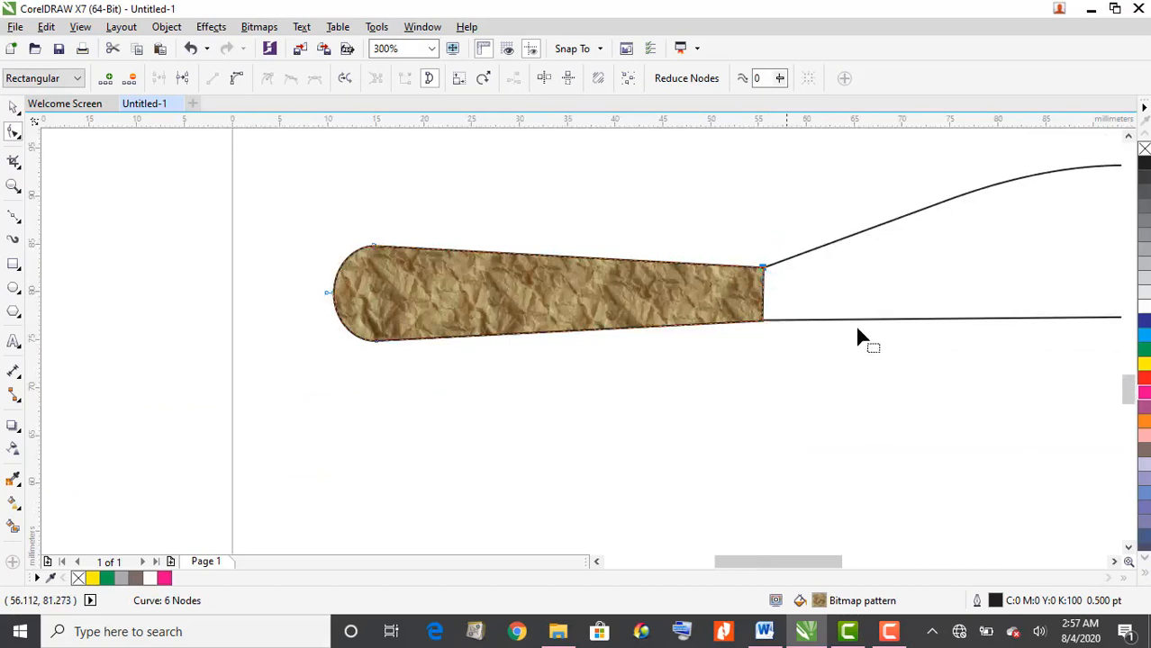
left_click_drag(789, 561, 843, 561)
scroll(768, 436, "down", 1)
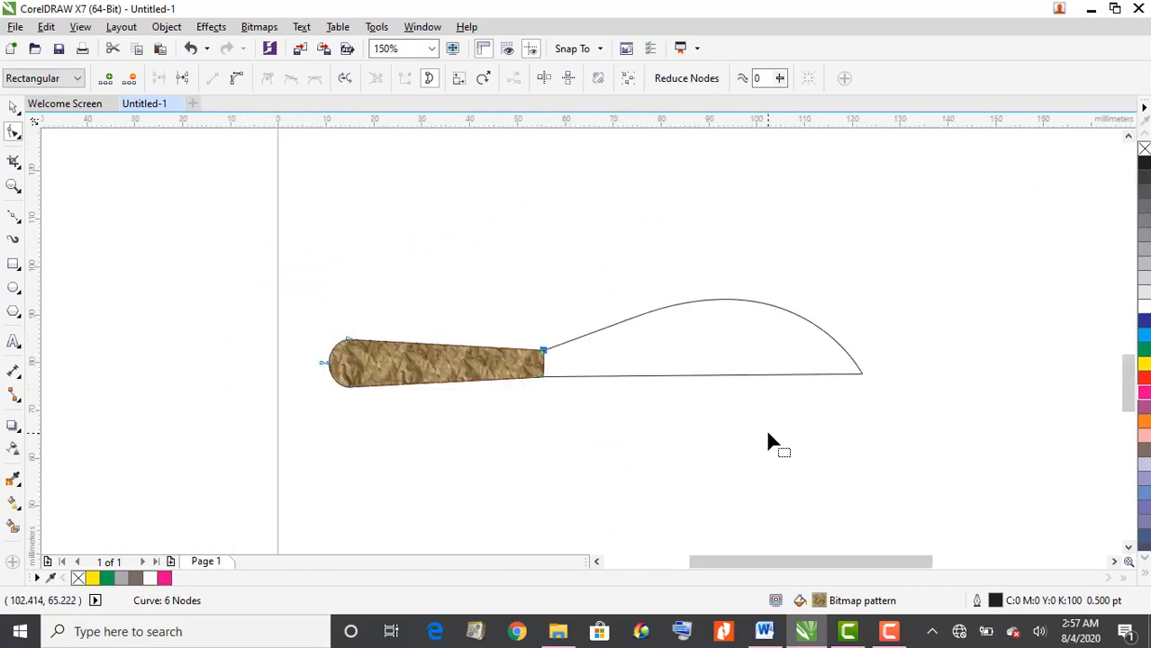
Step: Delete the two practice blade outlines lying between the example knife and the new knife
left_click(726, 359)
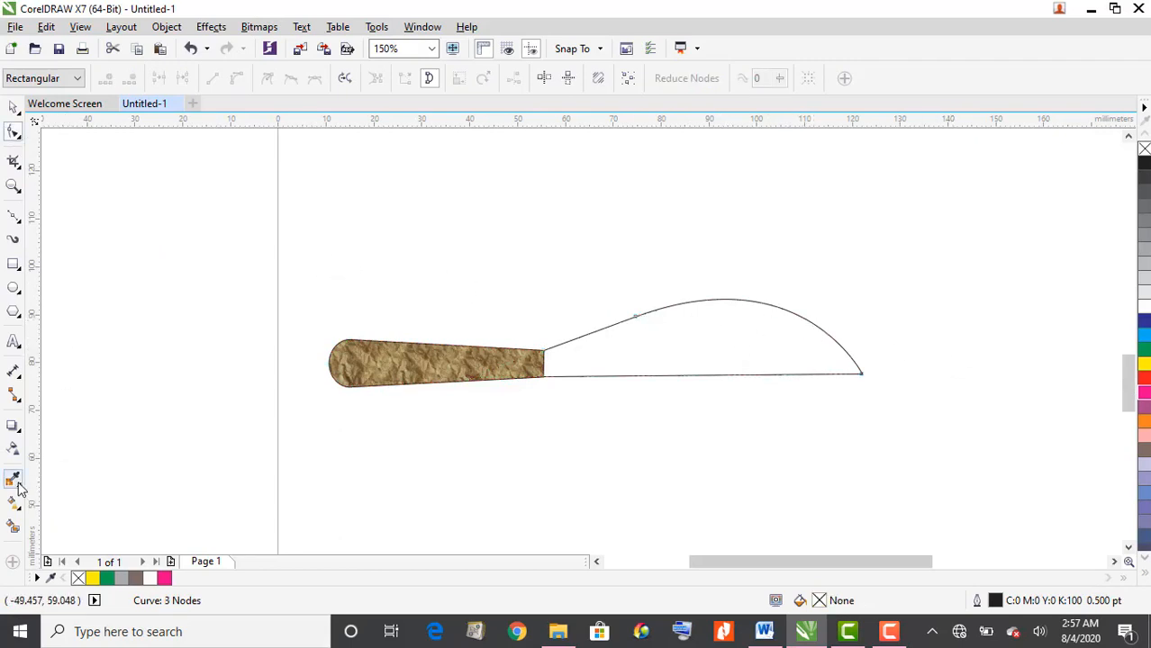
scroll(1024, 277, "down", 2)
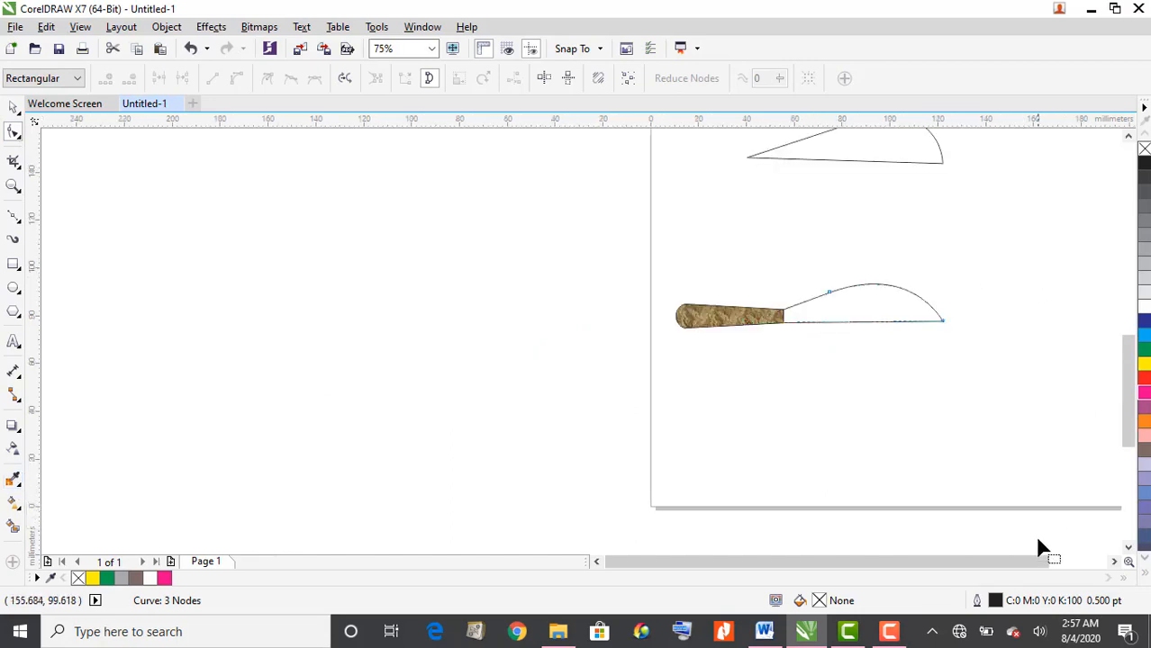
left_click(1114, 562)
left_click(1114, 562)
left_click(1114, 562)
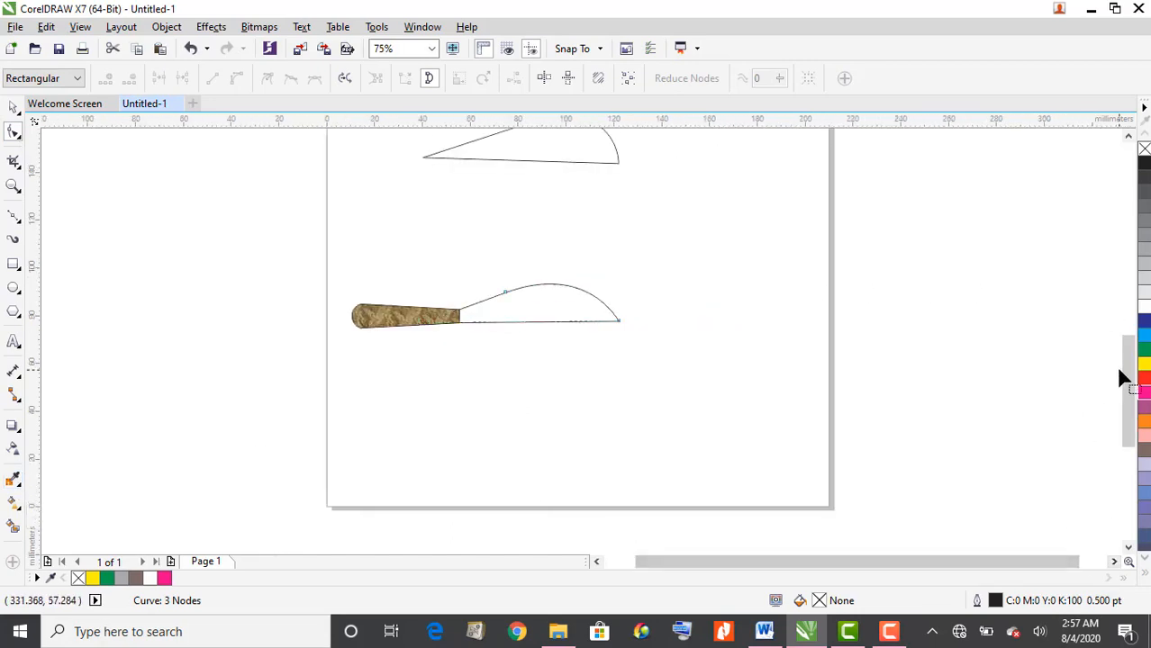
left_click_drag(1121, 372, 1134, 280)
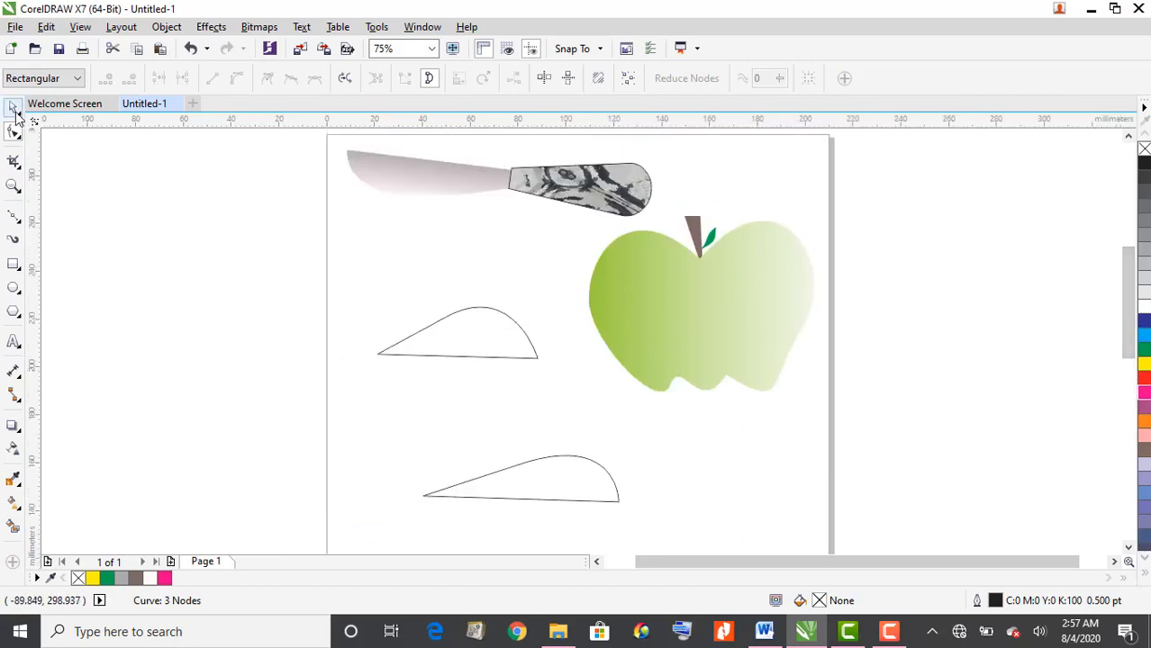
key("space")
left_click(448, 322)
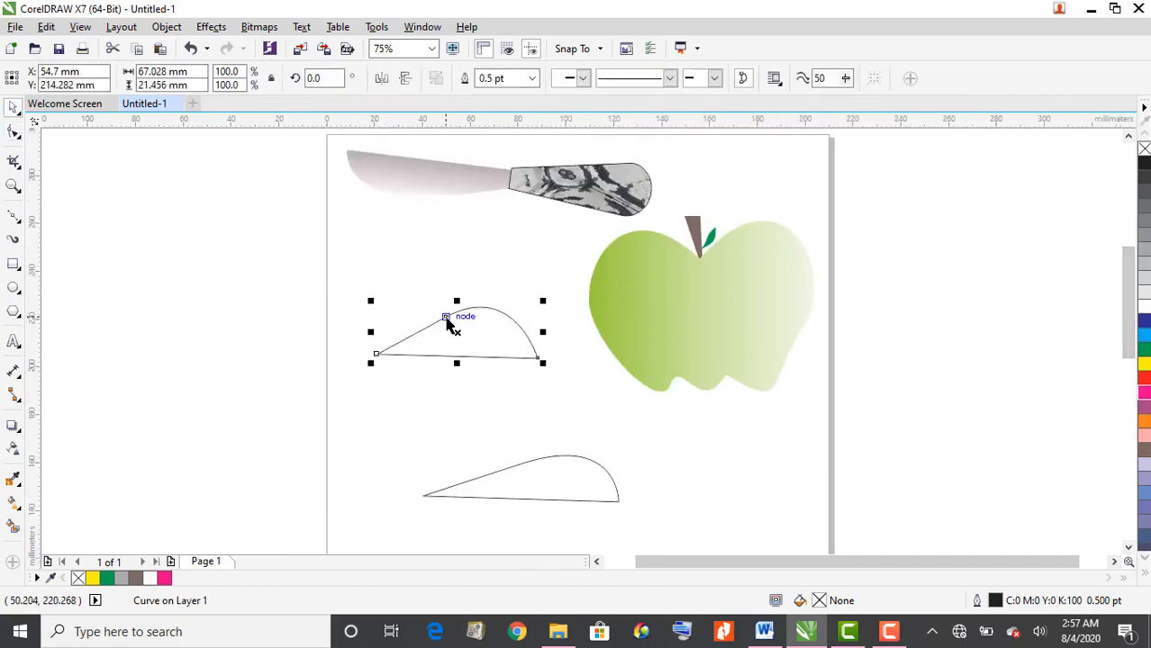
key("Delete")
left_click(518, 469)
key("Delete")
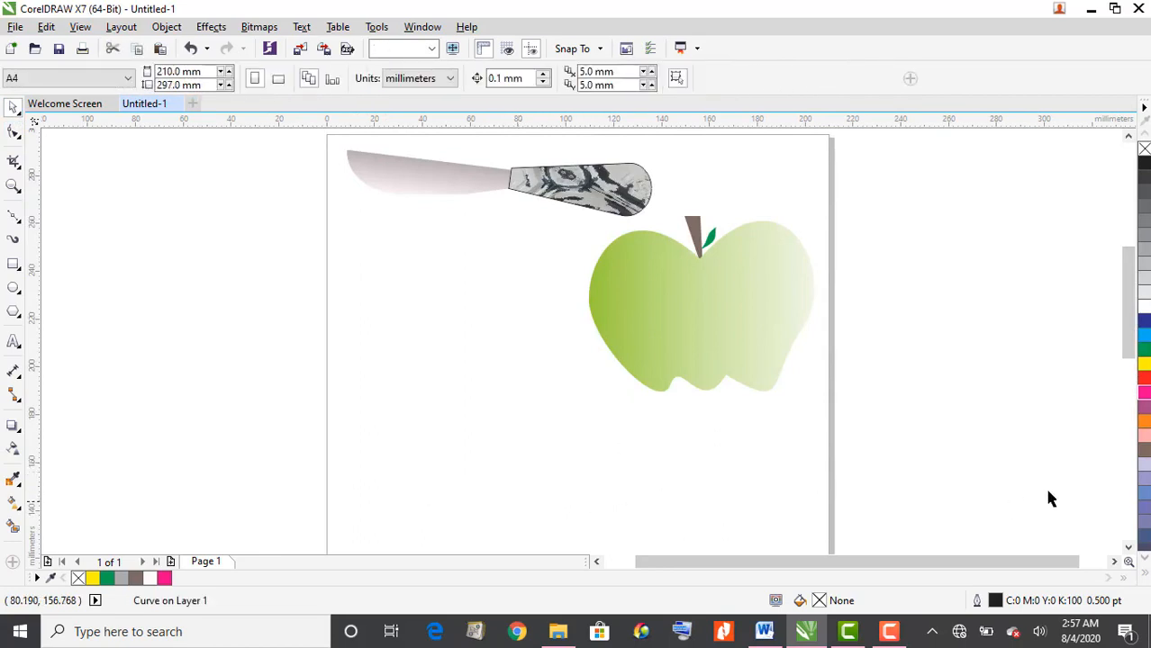
Step: Move the example knife down to just above the new knife, centred at about X 77 mm, Y 145 mm
mouse_move(1129, 327)
left_mouse_down()
mouse_move(1132, 354)
mouse_move(1136, 328)
left_mouse_up()
left_click_drag(534, 196, 543, 516)
scroll(1007, 431, "down", 2)
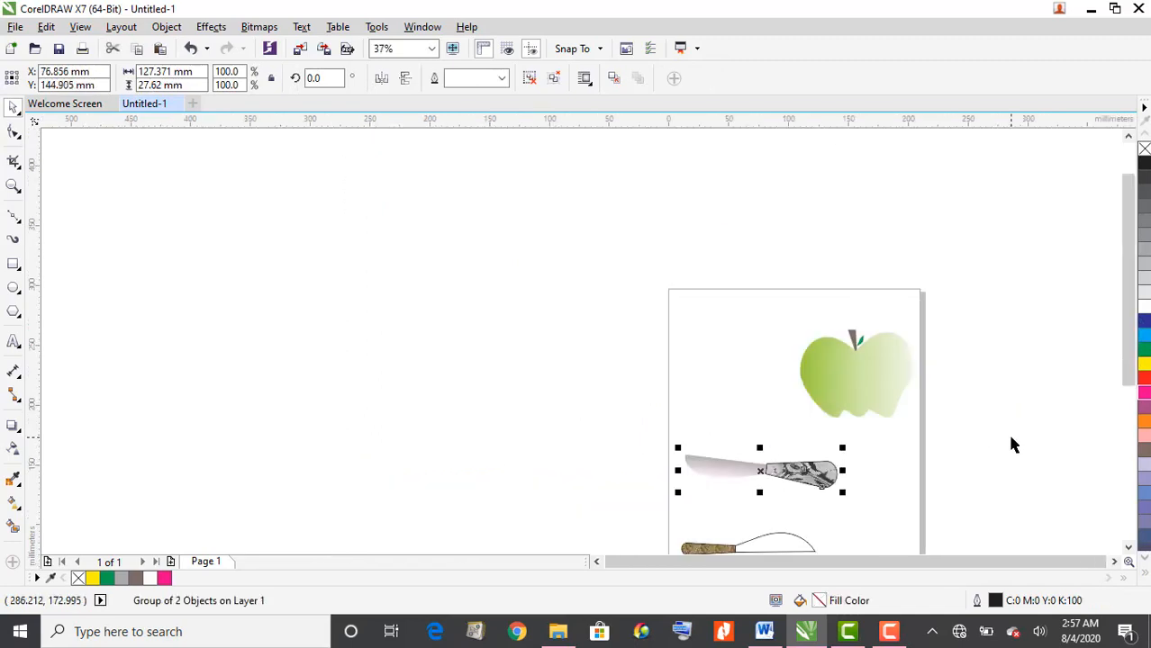
left_click(1126, 546)
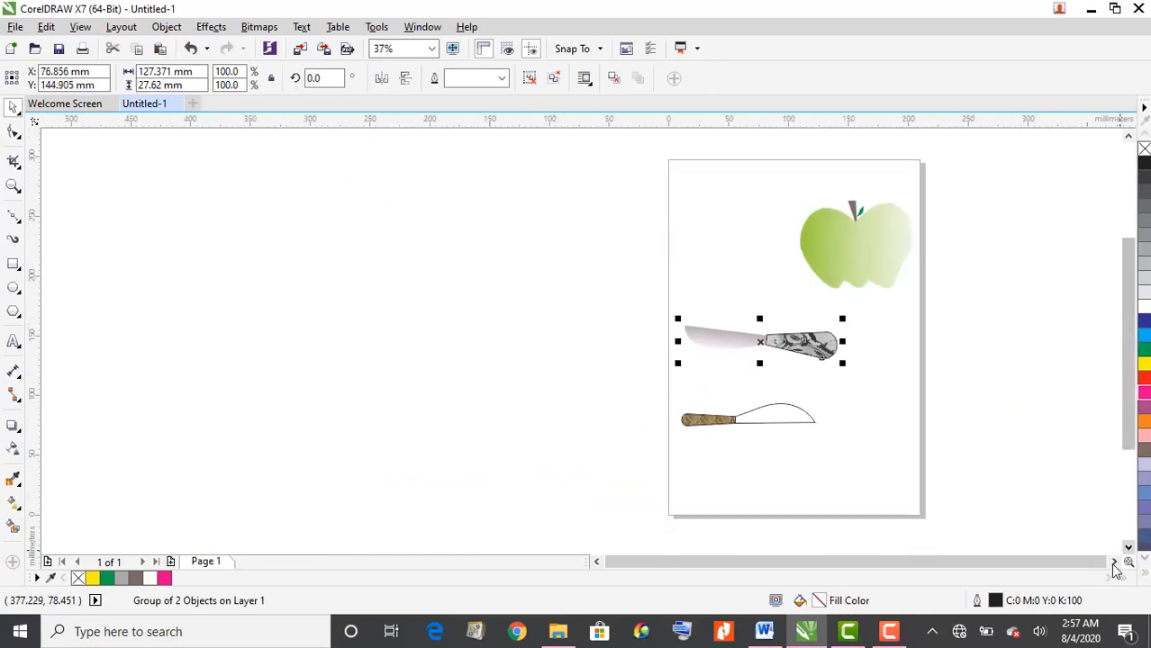
left_click(1114, 563)
scroll(595, 441, "up", 2)
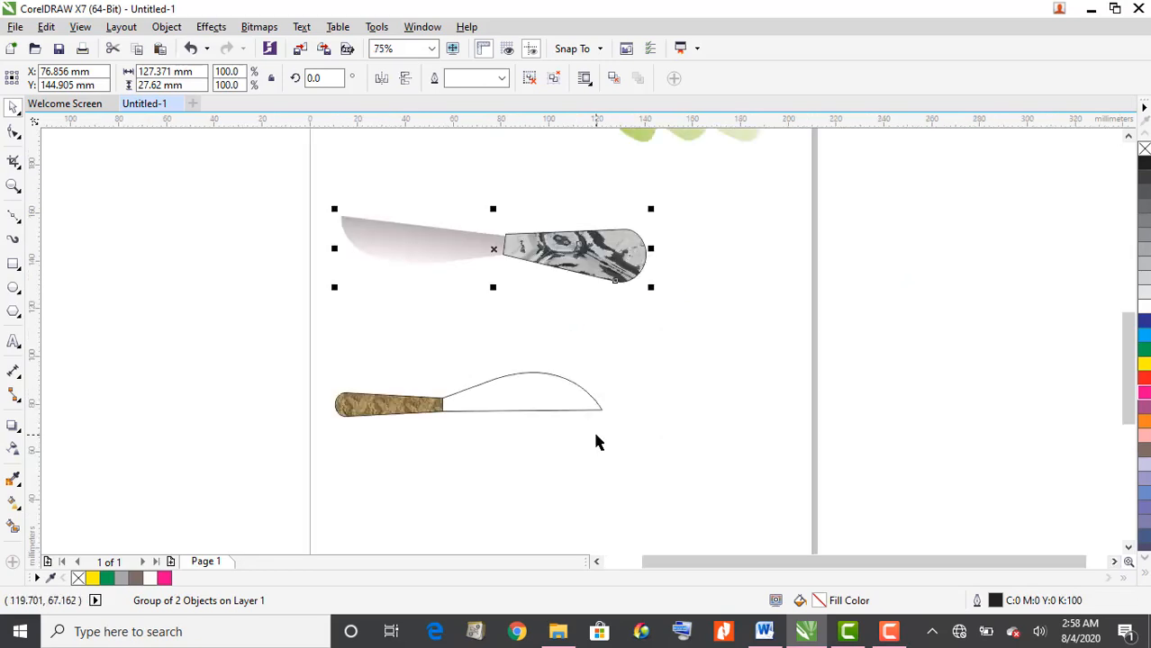
scroll(594, 442, "up", 1)
scroll(595, 441, "down", 1)
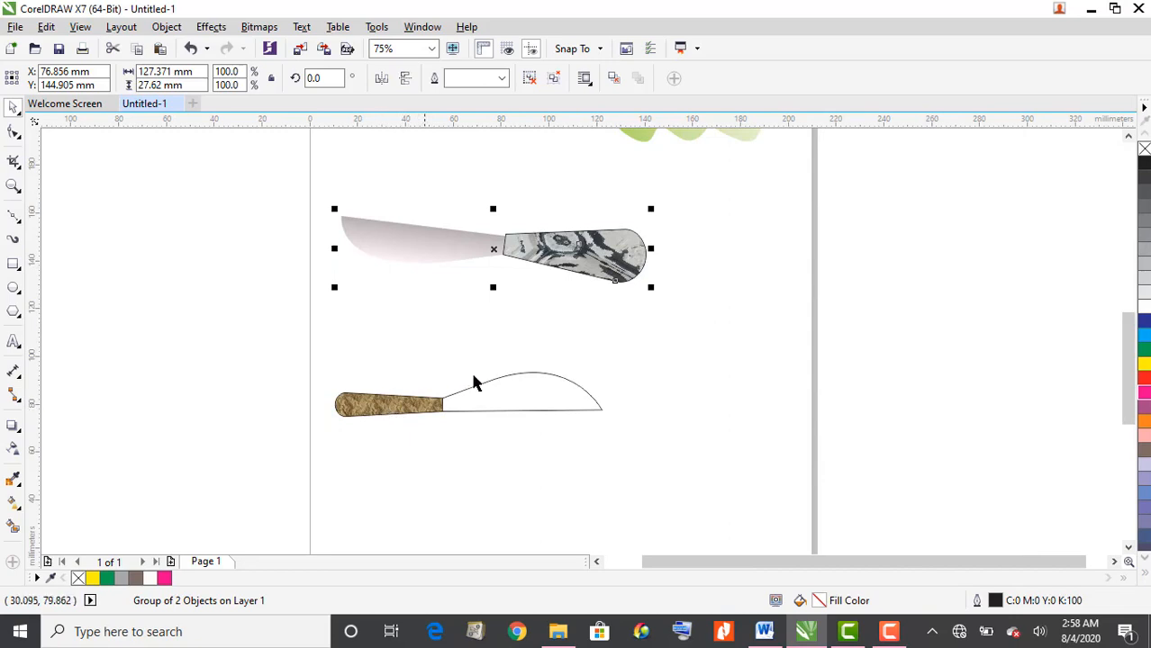
Step: Apply a fountain fill to the new knife's unfilled blade with the Interactive Fill tool
left_click(526, 392)
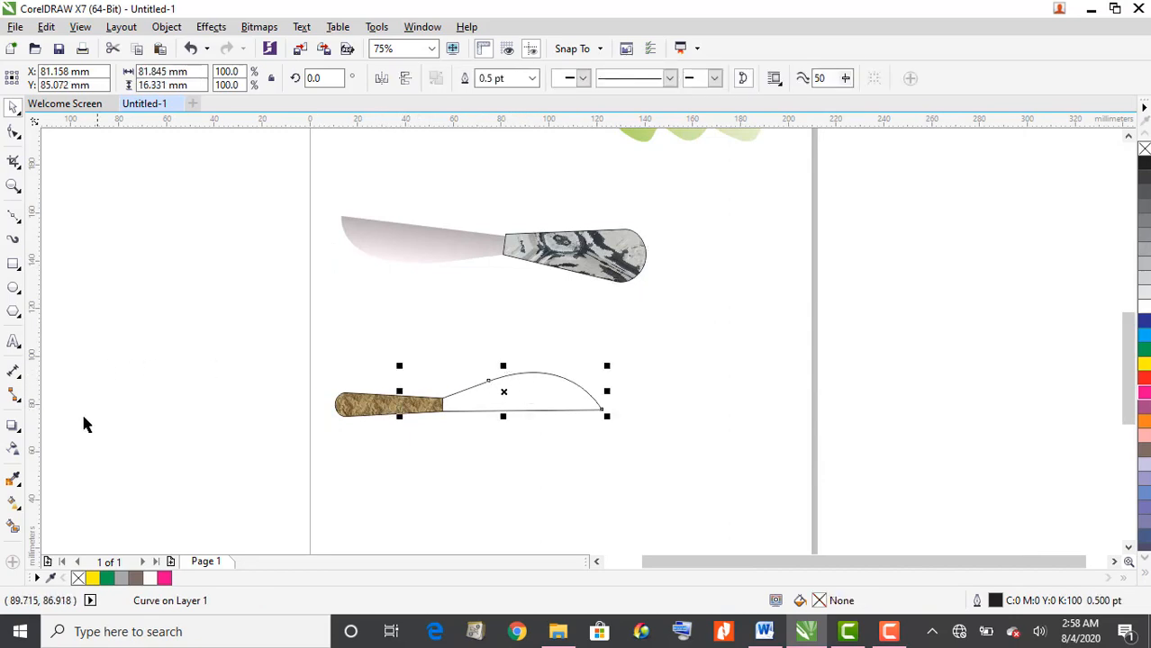
left_click(16, 510)
left_click(17, 511)
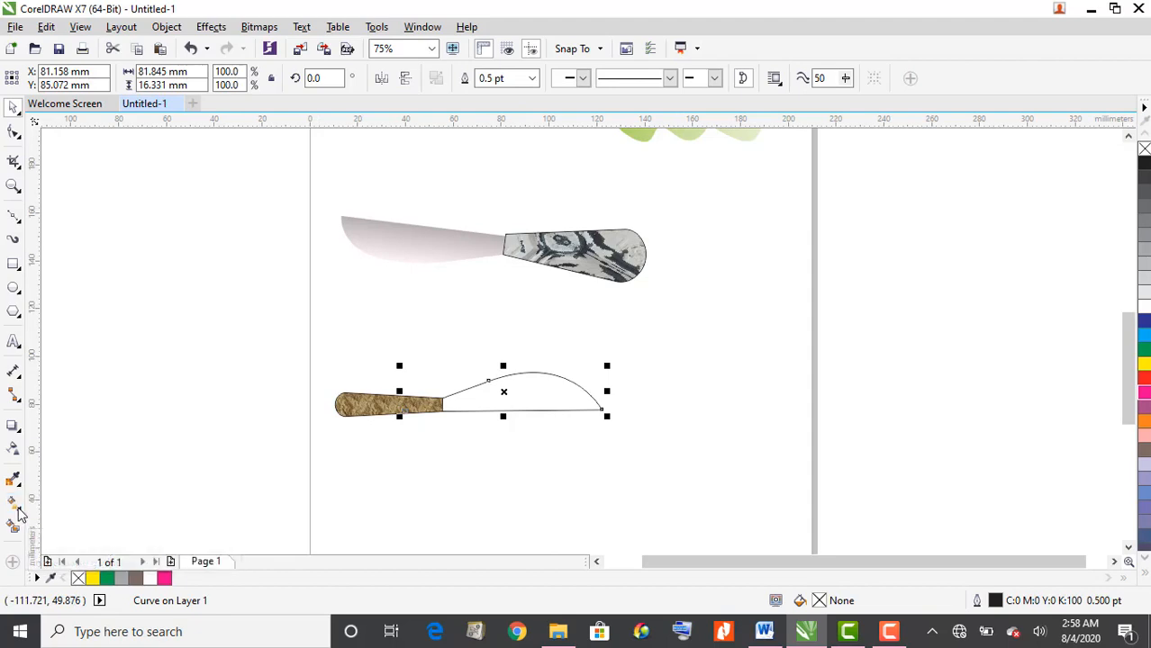
left_click(16, 510)
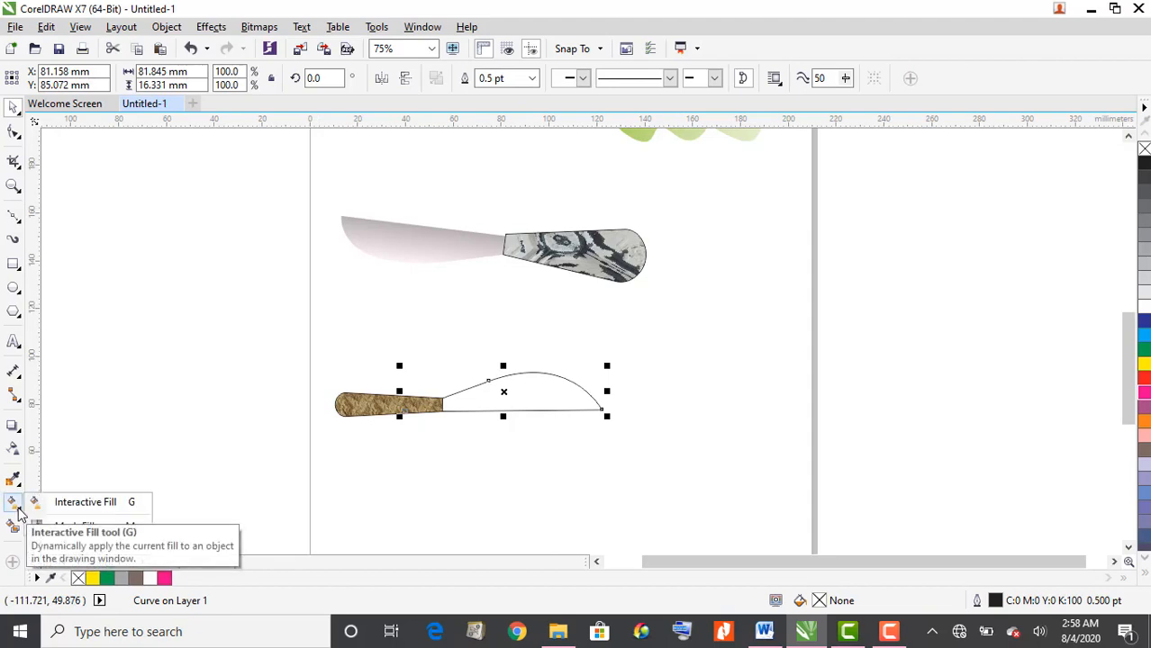
left_click(84, 501)
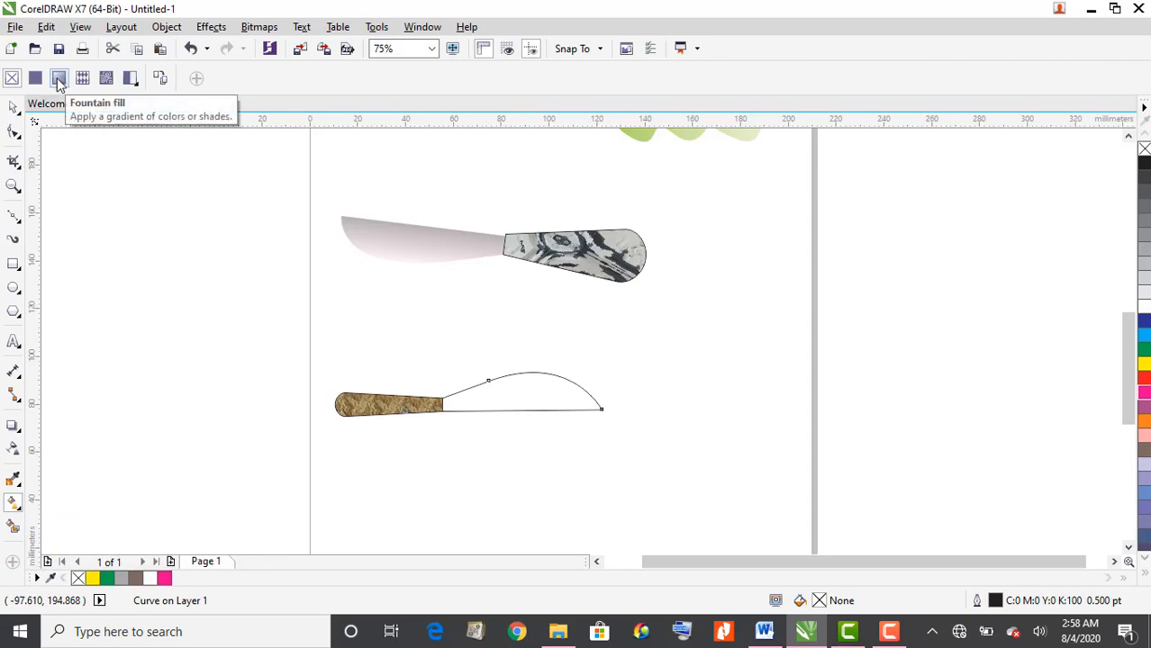
left_click(58, 83)
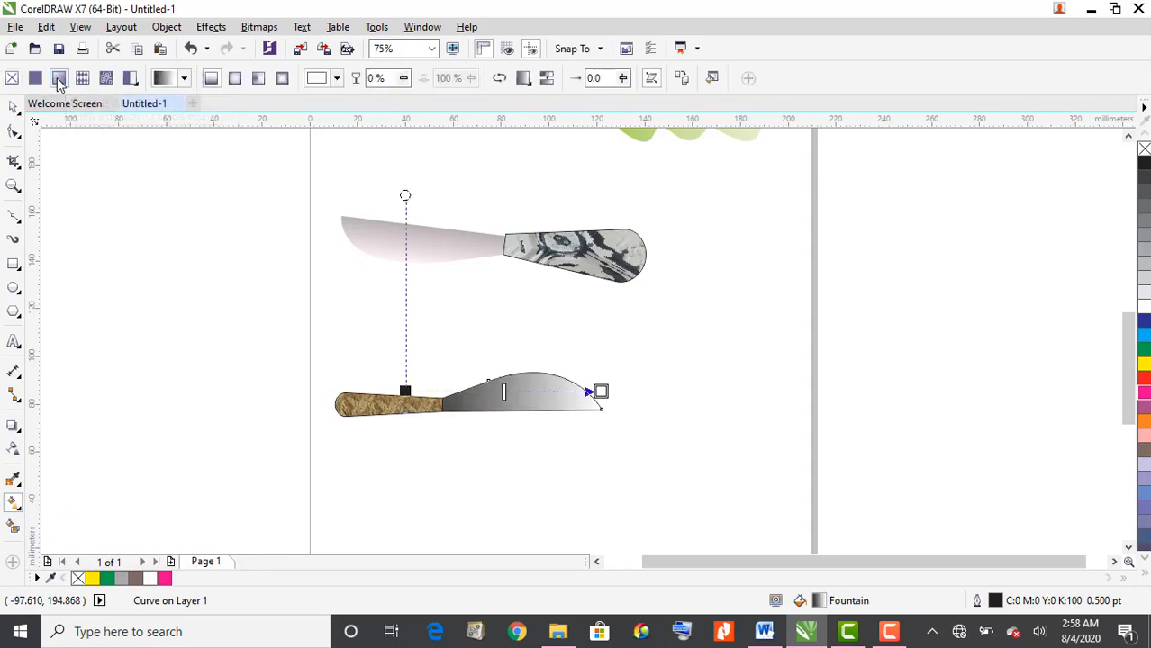
Step: Redirect the blade's gradient so it runs steeply upward, with the black end below the blade and the white end above its curved edge
scroll(576, 382, "up", 2)
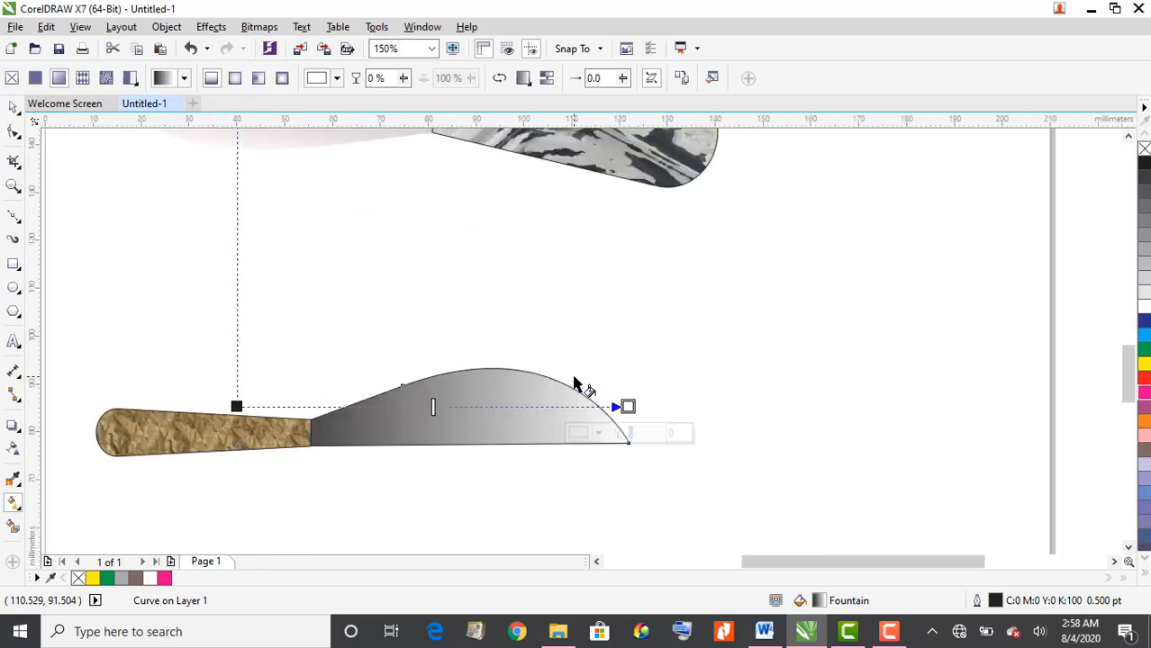
left_click_drag(624, 400, 498, 400)
scroll(369, 400, "down", 2)
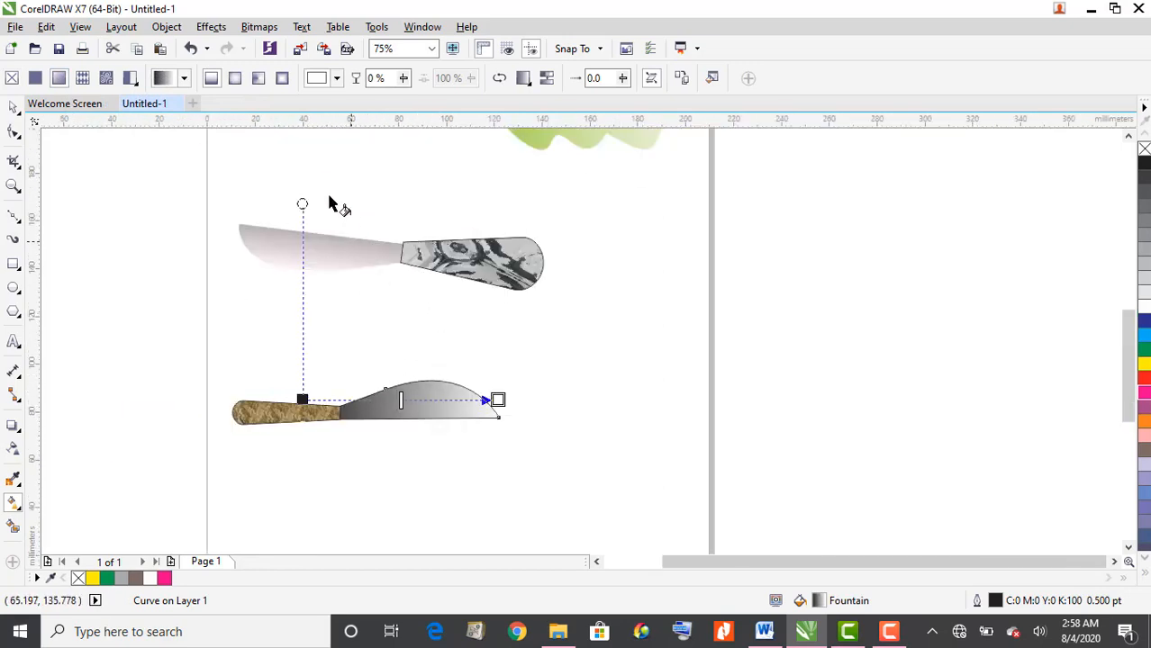
left_click_drag(302, 204, 304, 259)
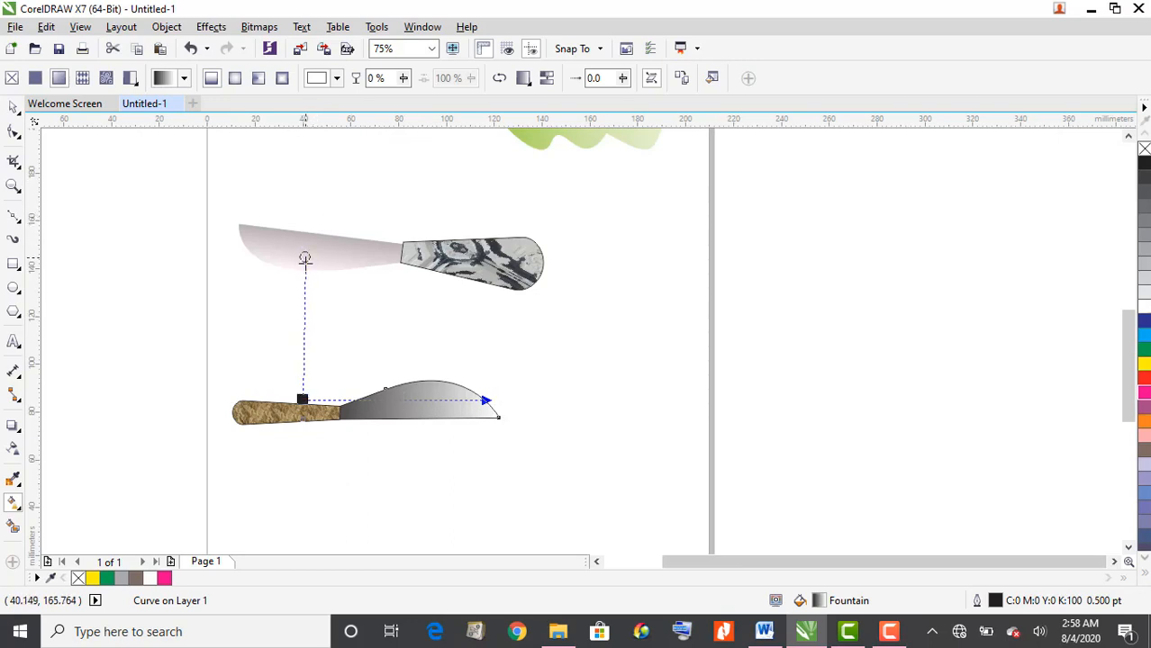
left_click_drag(305, 308, 305, 321)
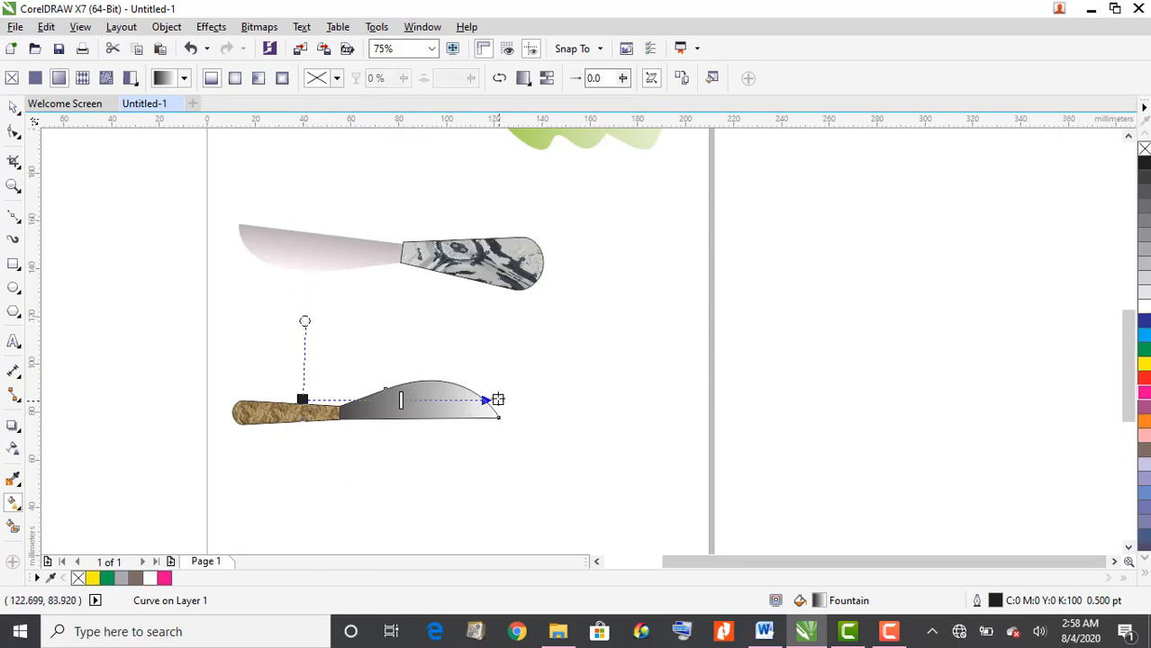
mouse_move(498, 400)
left_mouse_down()
mouse_move(462, 403)
mouse_move(487, 403)
left_mouse_up()
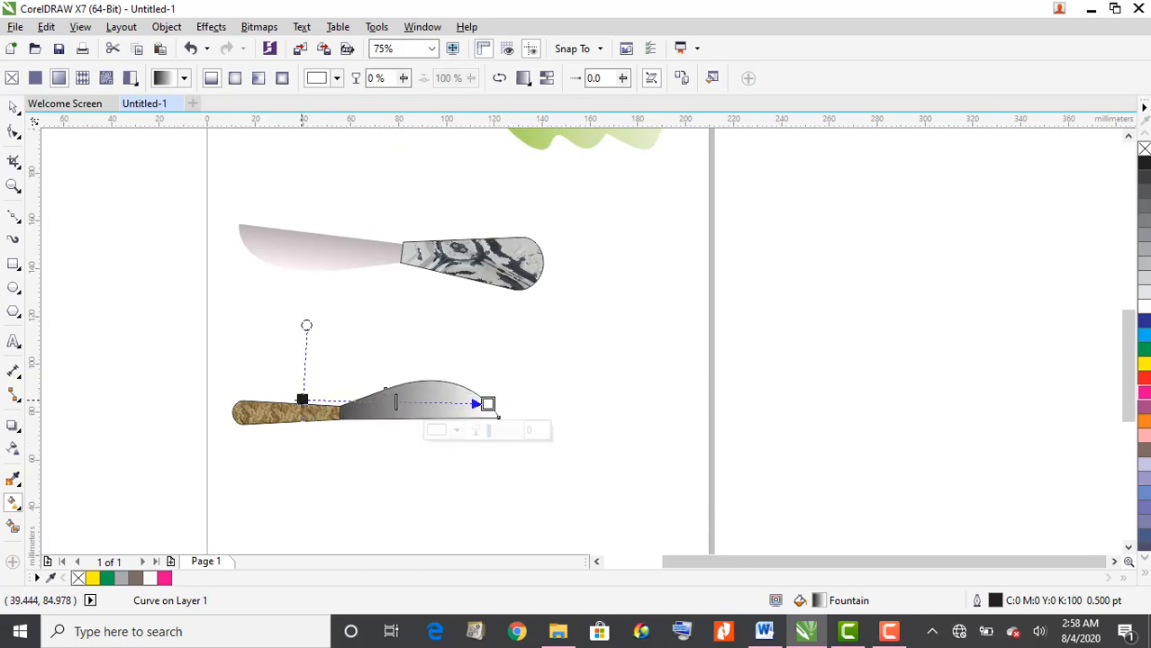
left_click_drag(302, 400, 400, 451)
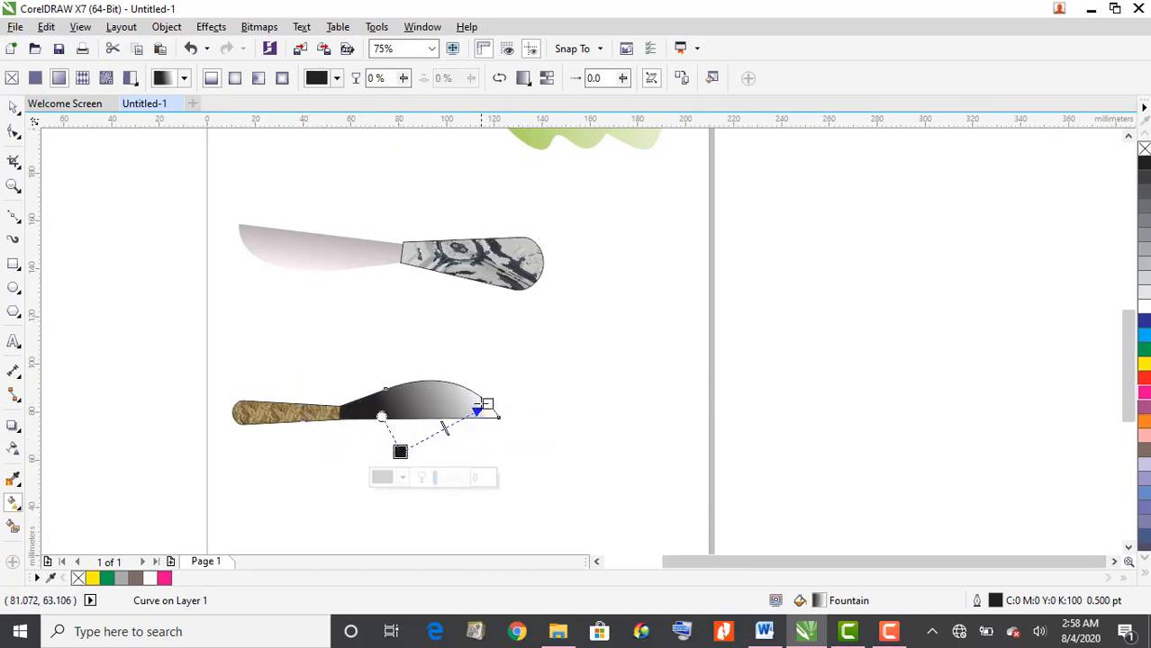
left_click_drag(487, 404, 441, 381)
left_click_drag(401, 453, 435, 426)
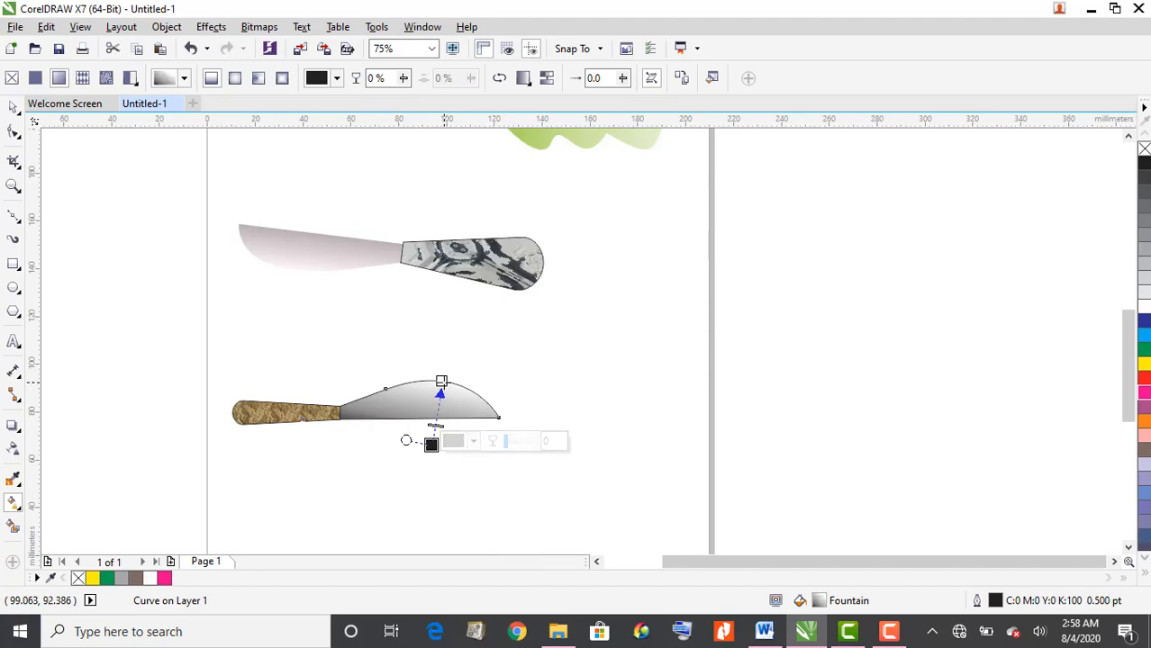
left_click_drag(440, 384, 452, 358)
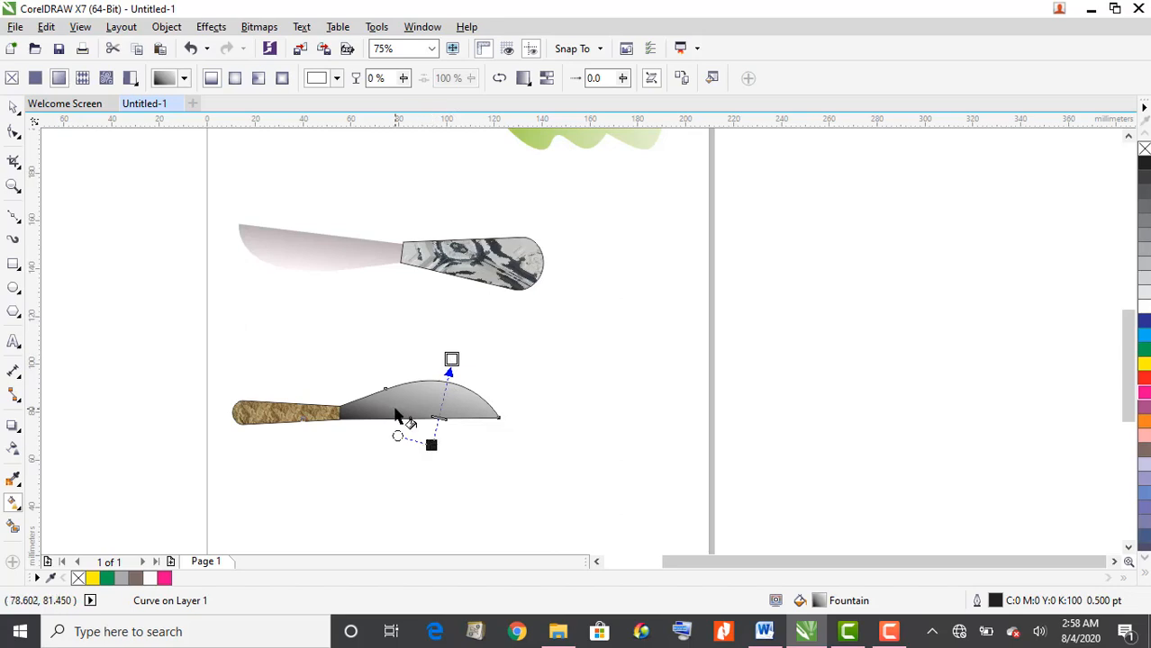
Step: Change the gradient's black start node to a dark rose, C 36, M 88, Y 47, K 18
left_click(431, 445)
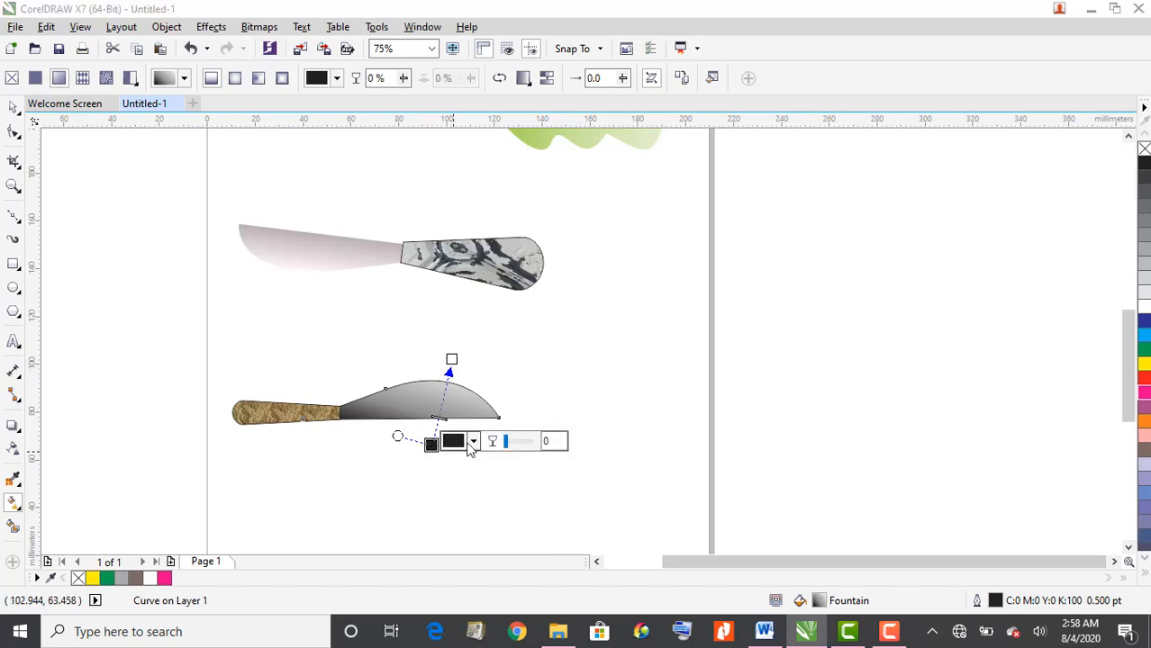
left_click(456, 442)
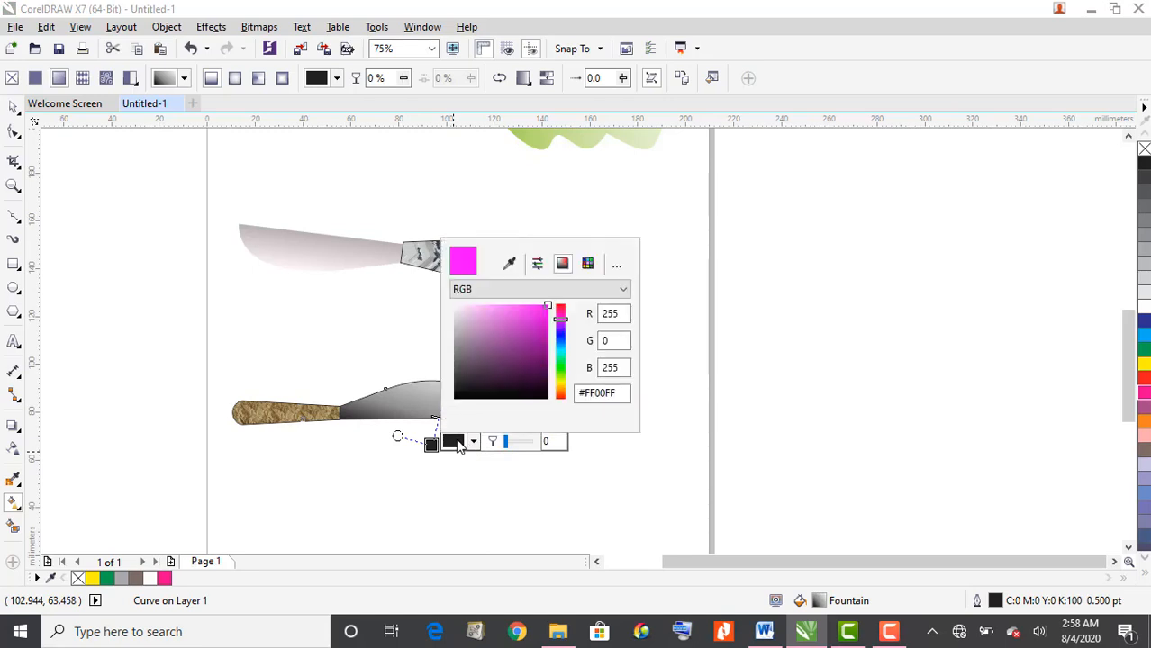
left_click(503, 344)
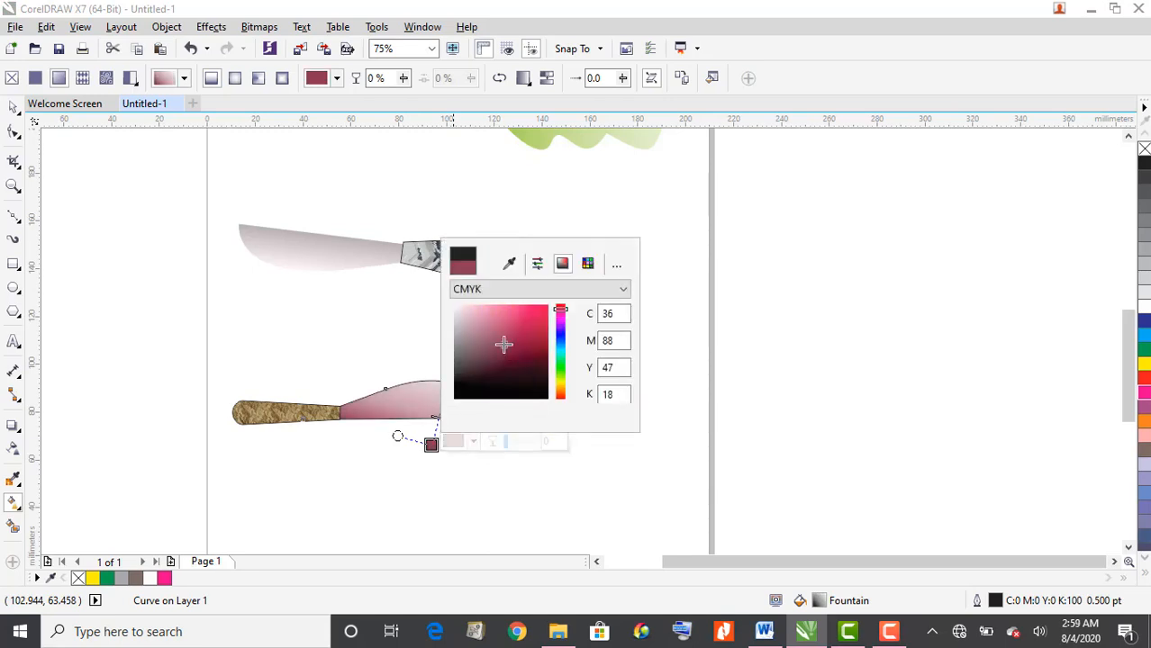
left_click(651, 468)
scroll(458, 398, "up", 2)
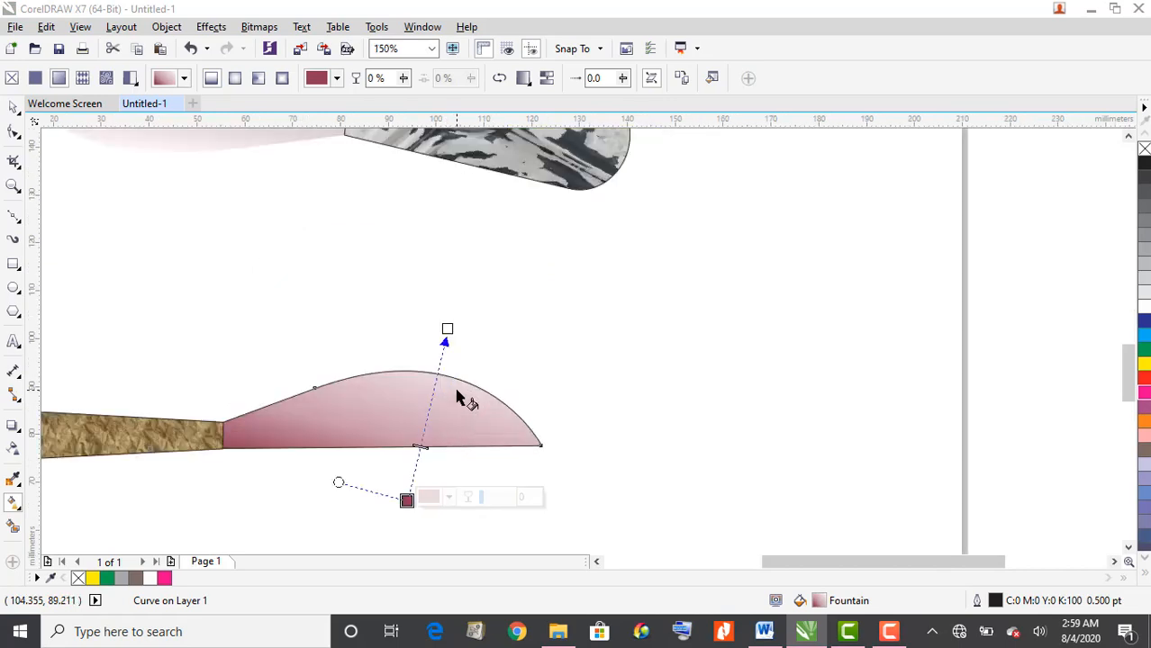
left_click(448, 329)
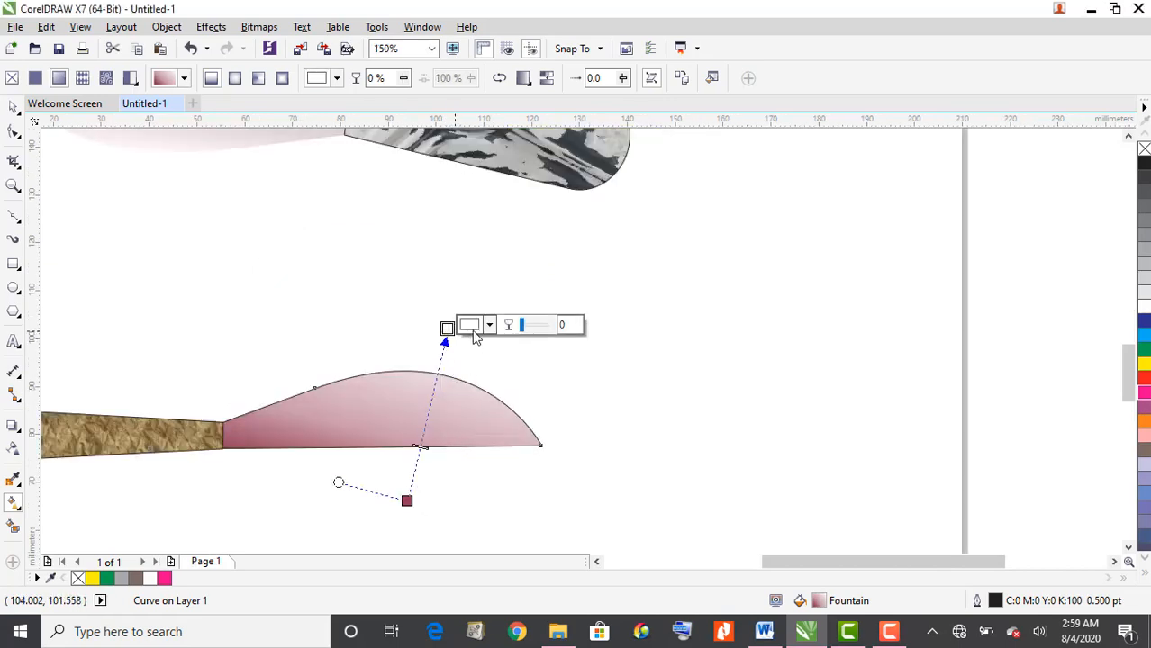
left_click(479, 330)
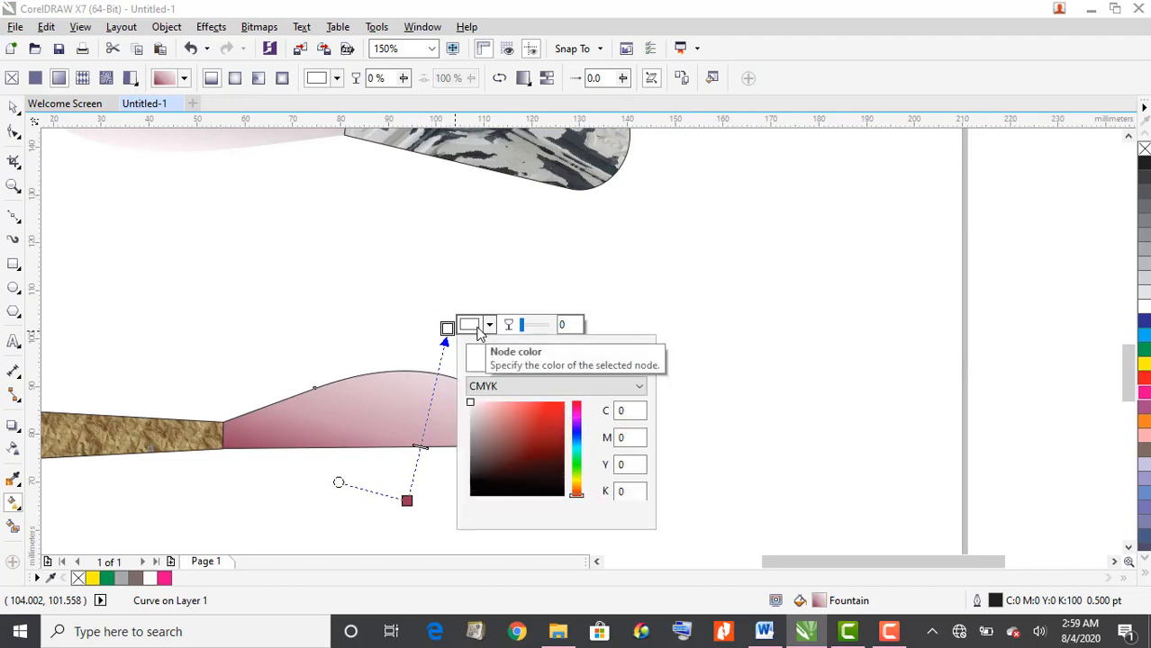
left_click(466, 272)
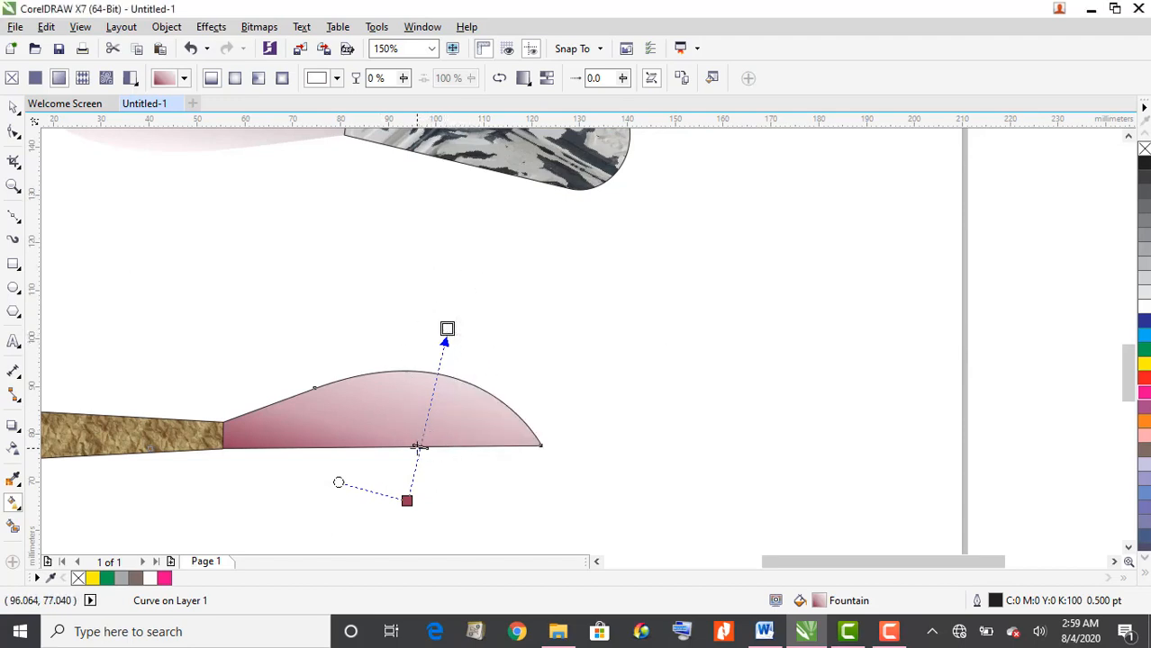
Step: Refine the blade's gradient by adjusting its midpoint and bringing the white end node just above the blade's curved upper edge
mouse_move(419, 449)
left_mouse_down()
mouse_move(426, 420)
mouse_move(421, 440)
left_mouse_up()
left_click_drag(432, 357, 420, 387)
left_click_drag(417, 452, 420, 429)
left_click_drag(430, 361, 428, 355)
left_click_drag(417, 430, 416, 436)
scroll(427, 446, "down", 2)
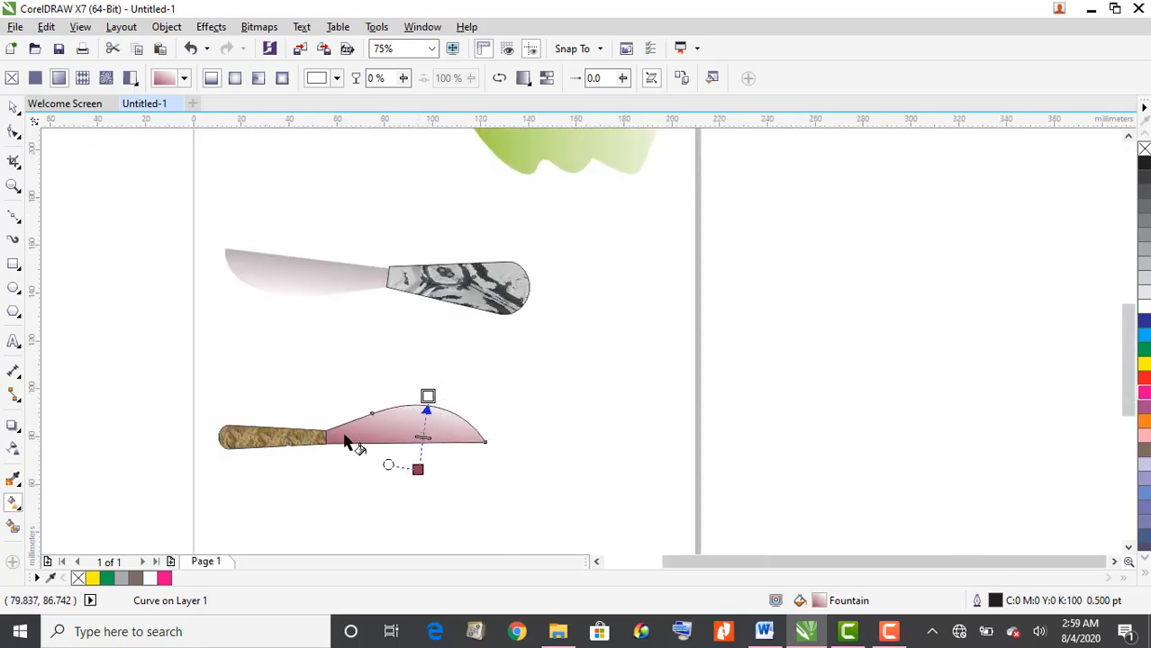
Step: Stretch the textured handle upward to a height of about 16.3 mm, keeping its width
left_click(13, 108)
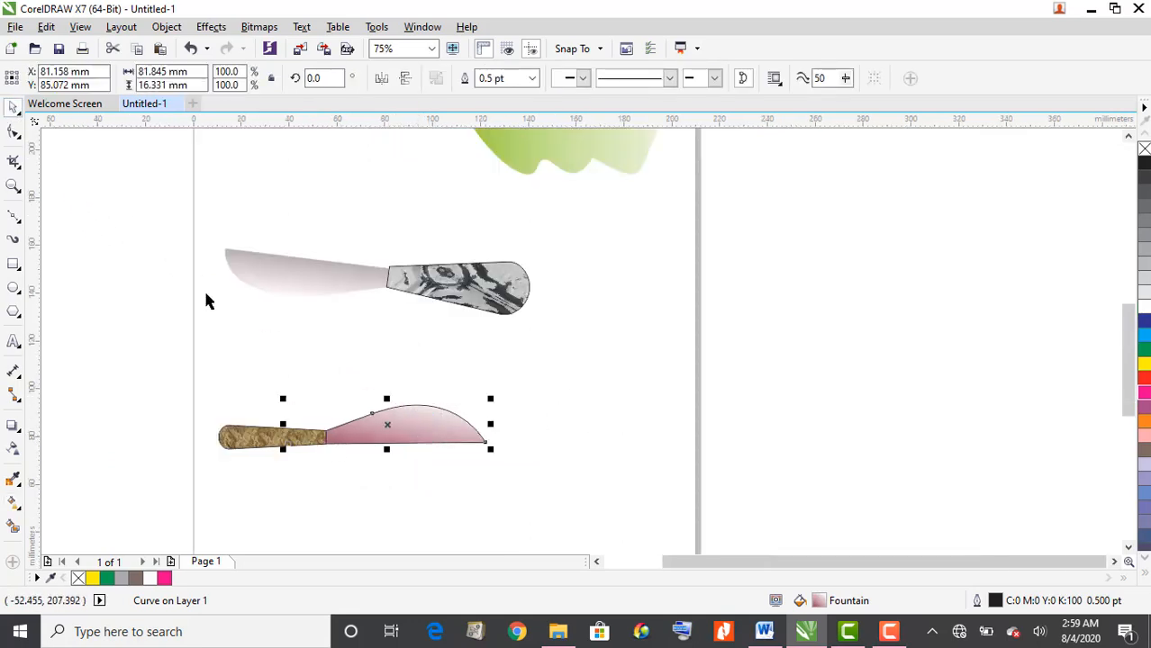
scroll(418, 436, "up", 2)
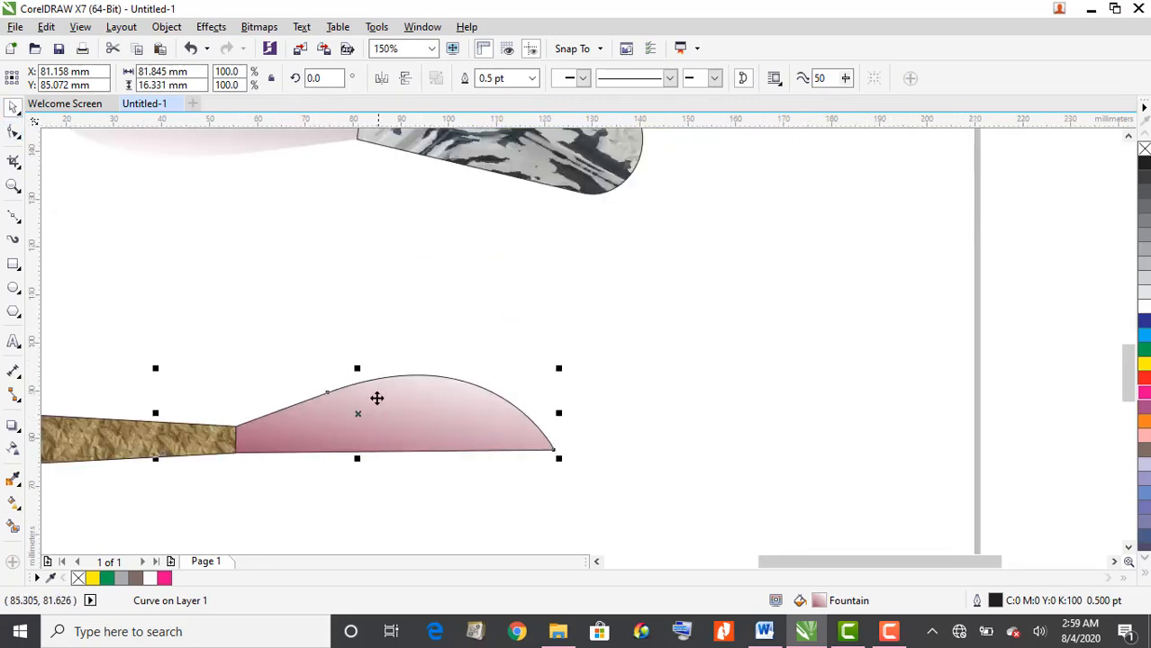
scroll(368, 397, "down", 2)
scroll(363, 397, "up", 4)
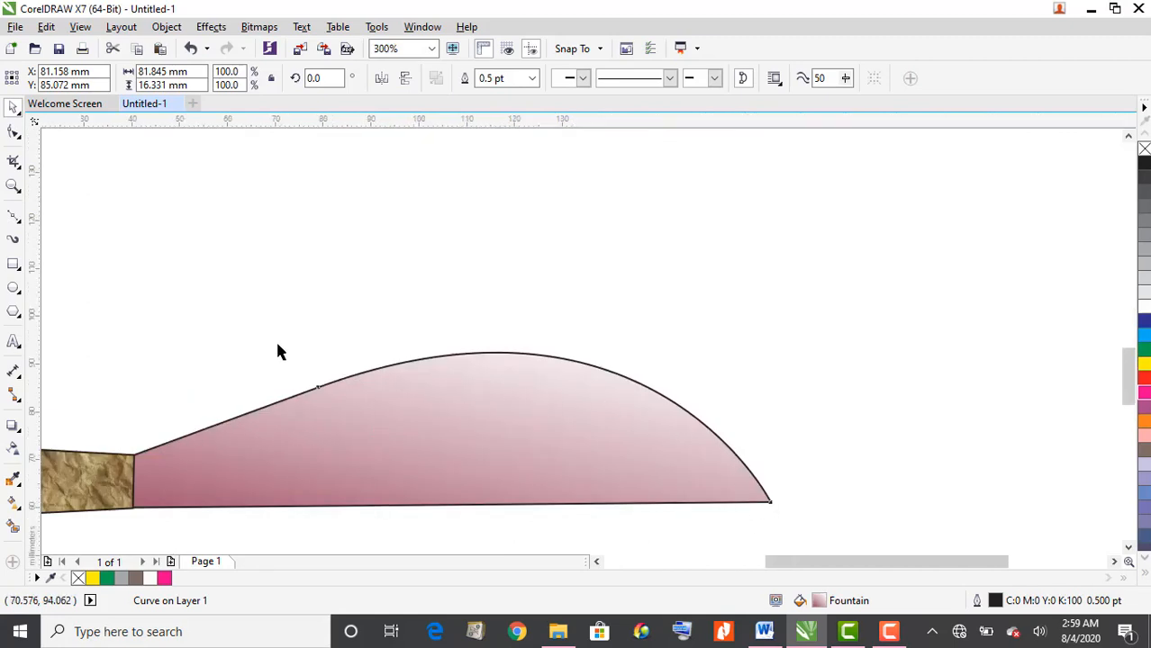
scroll(276, 349, "down", 2)
scroll(189, 358, "down", 2)
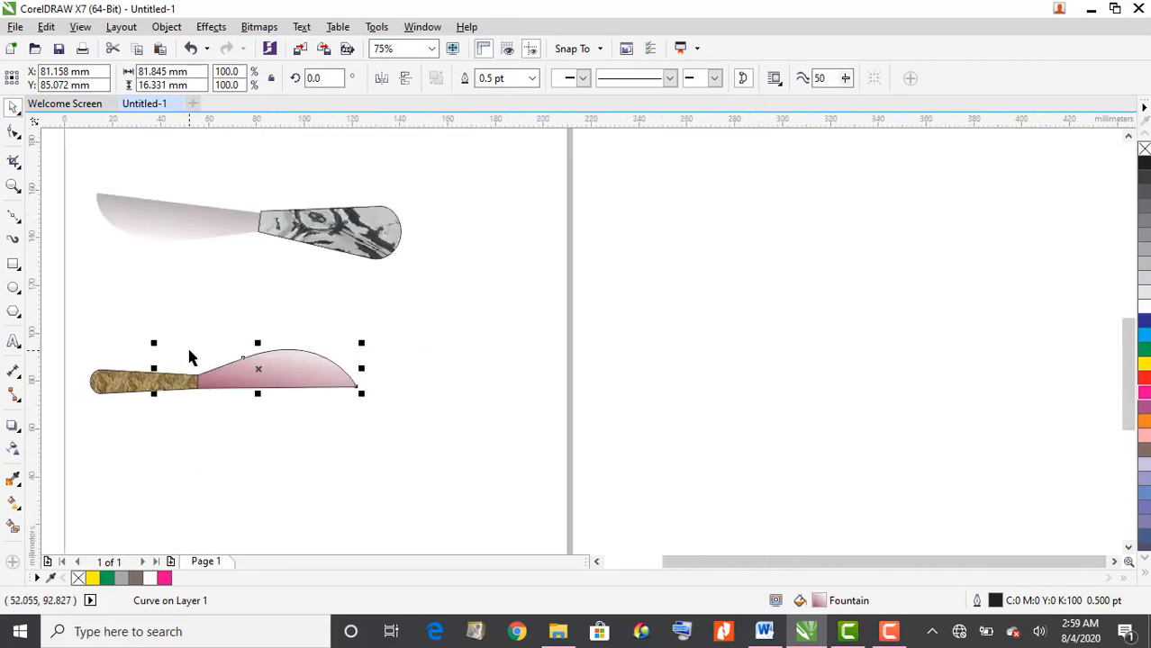
left_click(126, 382)
left_click_drag(143, 364, 144, 348)
scroll(87, 386, "up", 1)
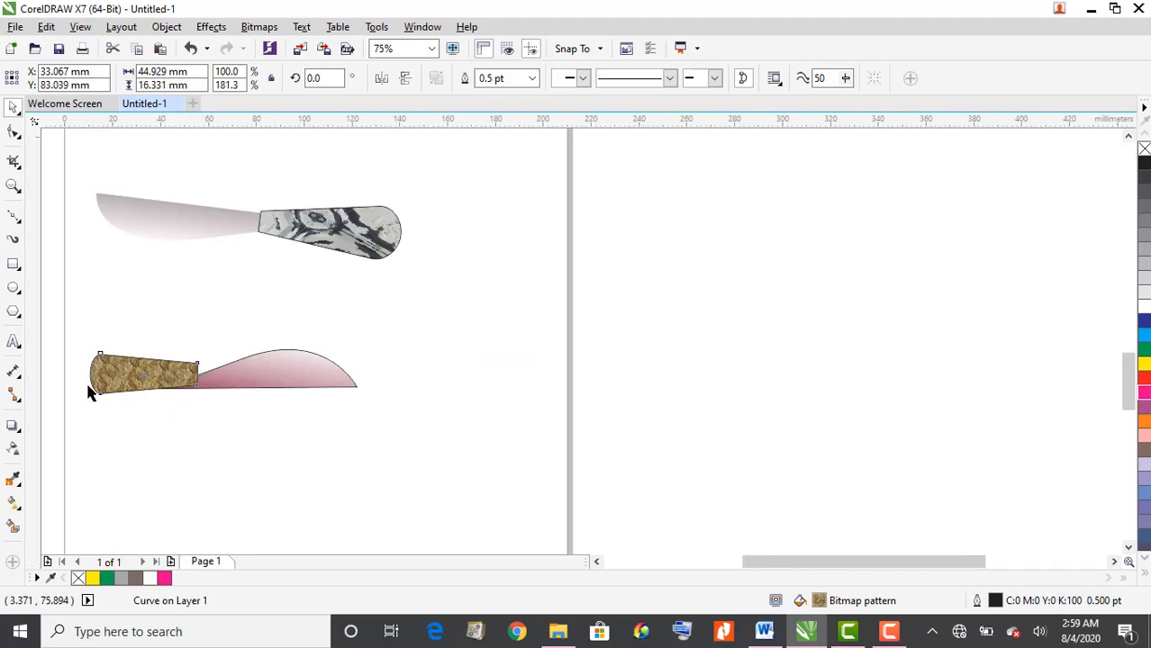
Step: Move the handle down to a centre of about Y 81.6 mm, so its lower right corner meets the blade's bottom edge
left_click_drag(204, 358, 205, 374)
scroll(205, 373, "up", 1)
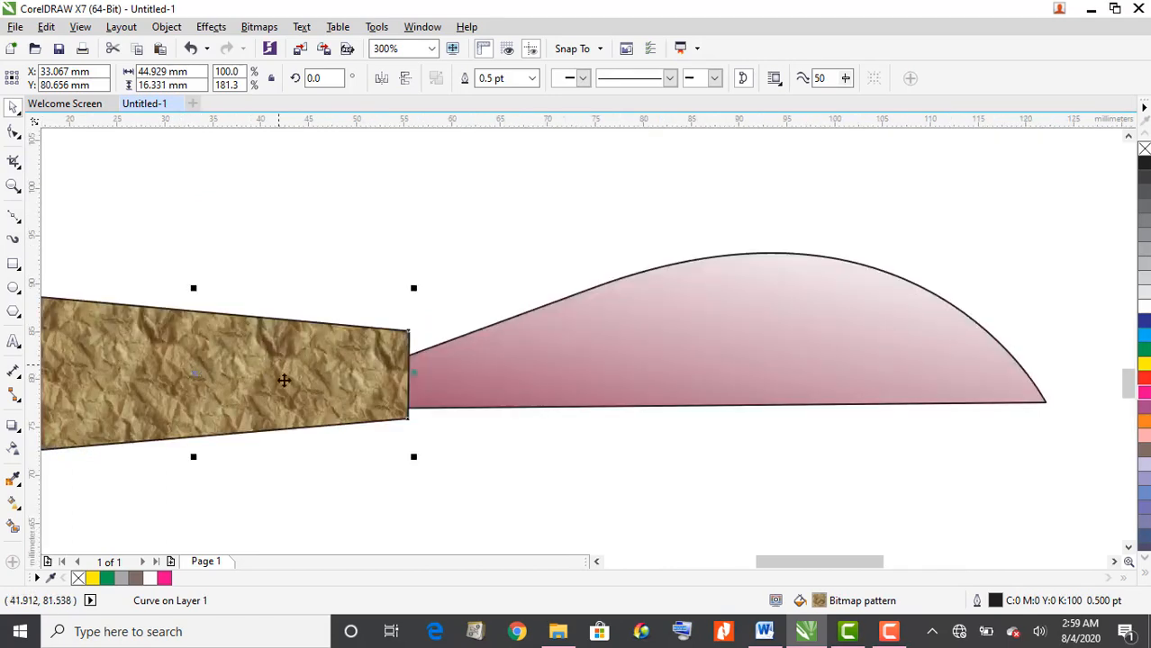
left_click_drag(286, 392, 292, 384)
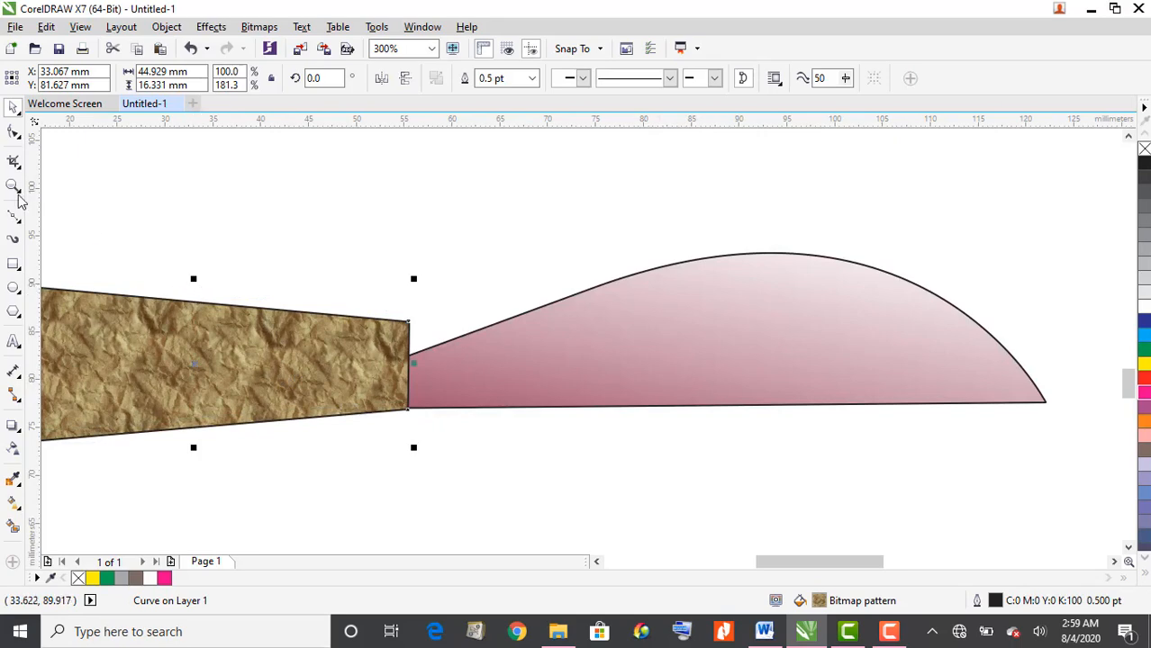
Step: Pull the handle's upper right node down onto the start of the blade's upper edge with the Shape tool, and fine-tune its position
left_click(14, 132)
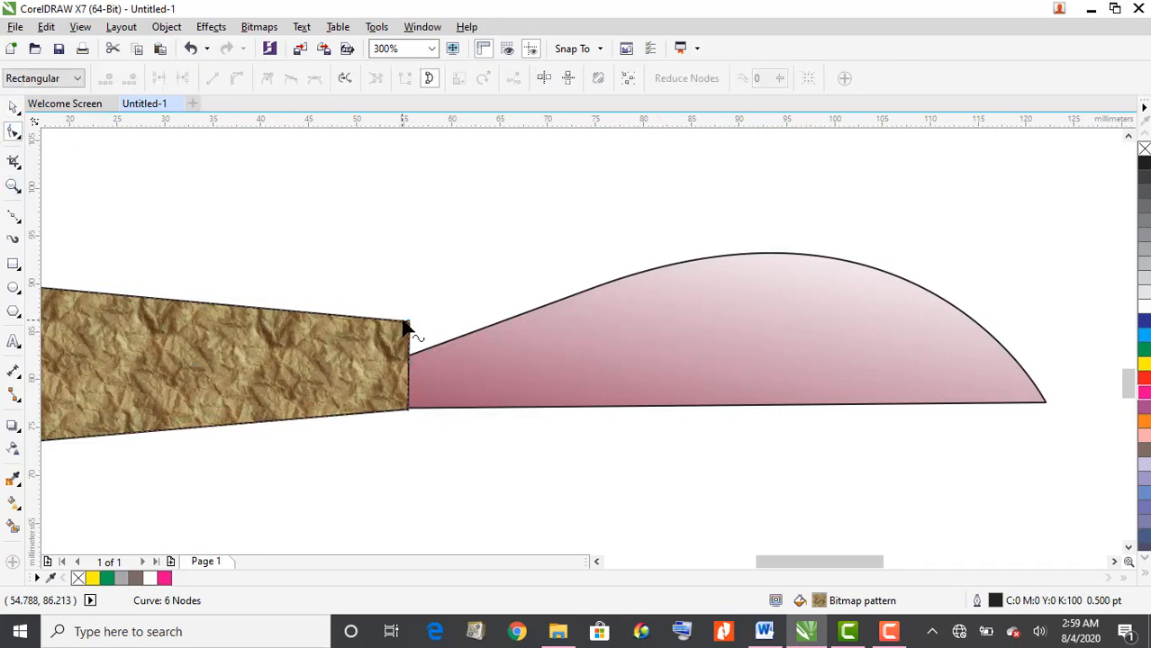
left_click_drag(407, 329, 398, 373)
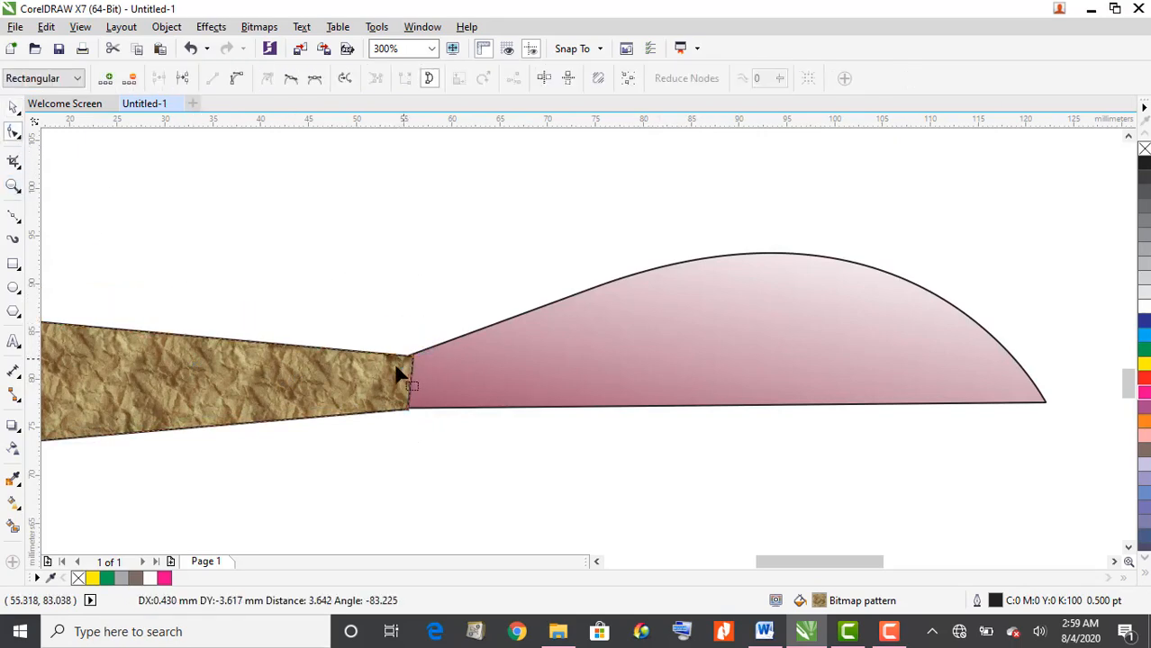
scroll(398, 378, "down", 2)
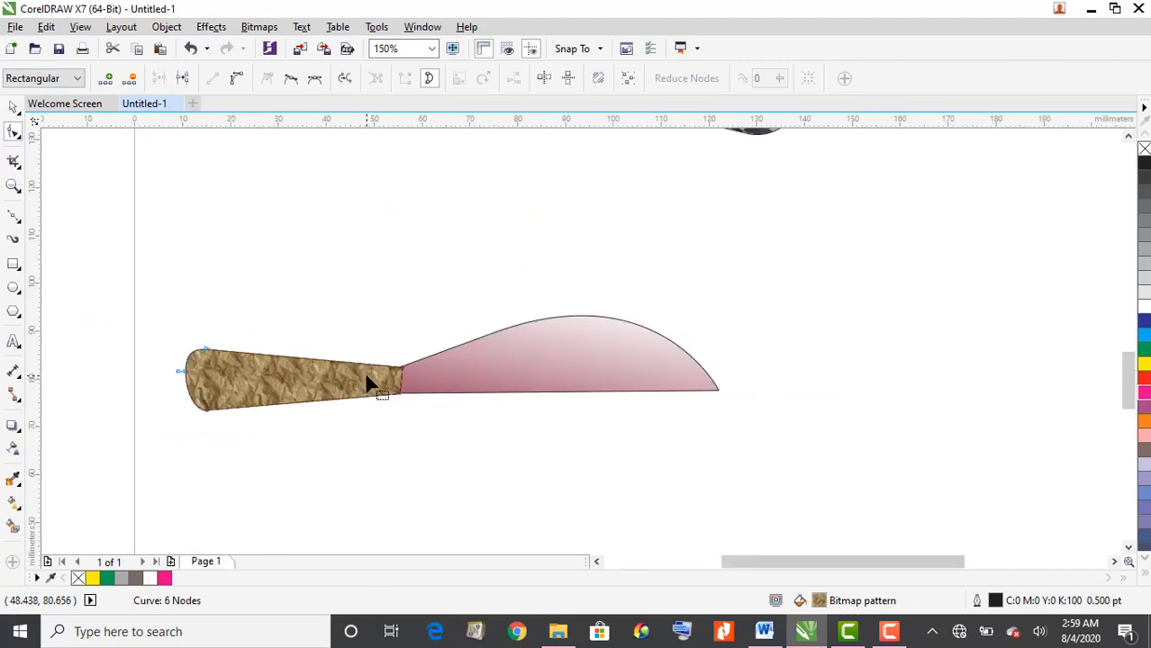
scroll(367, 383, "up", 1)
scroll(370, 382, "down", 2)
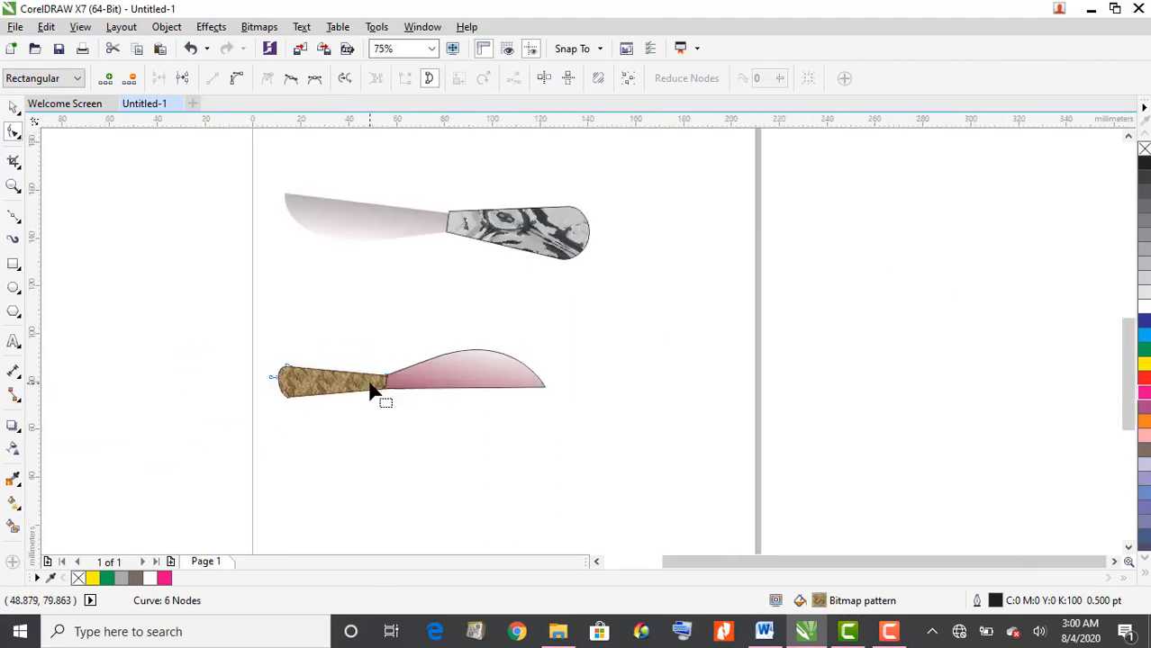
scroll(373, 387, "up", 1)
scroll(360, 369, "up", 3)
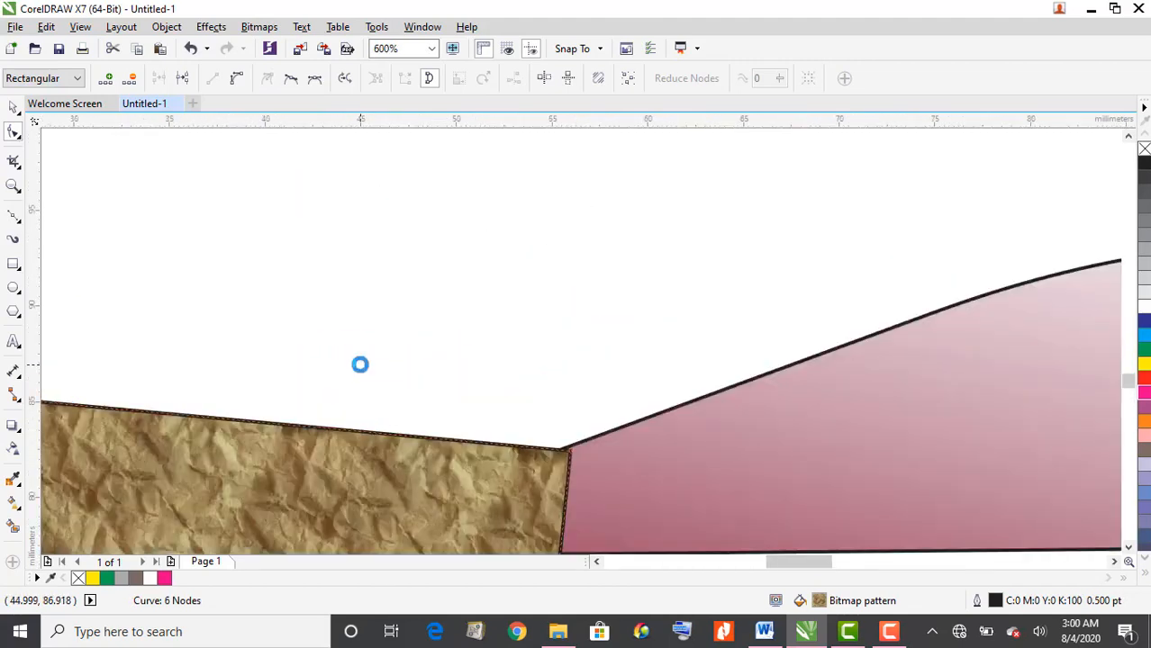
left_click(570, 455)
left_click_drag(570, 457, 571, 446)
scroll(559, 468, "down", 4)
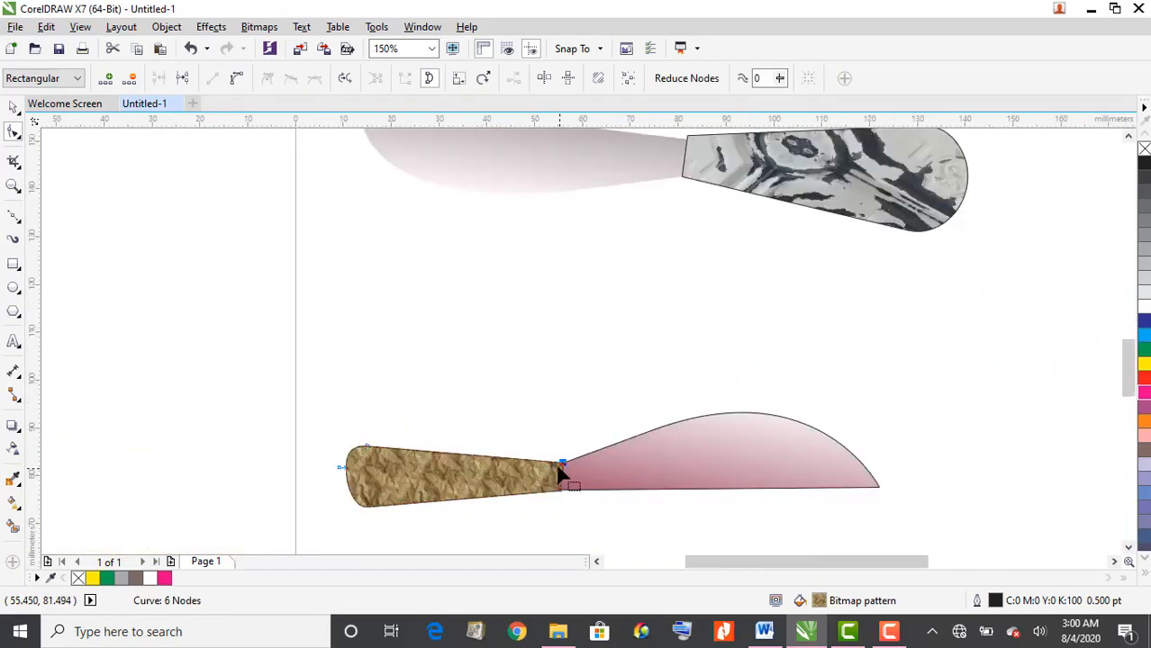
scroll(663, 360, "down", 1)
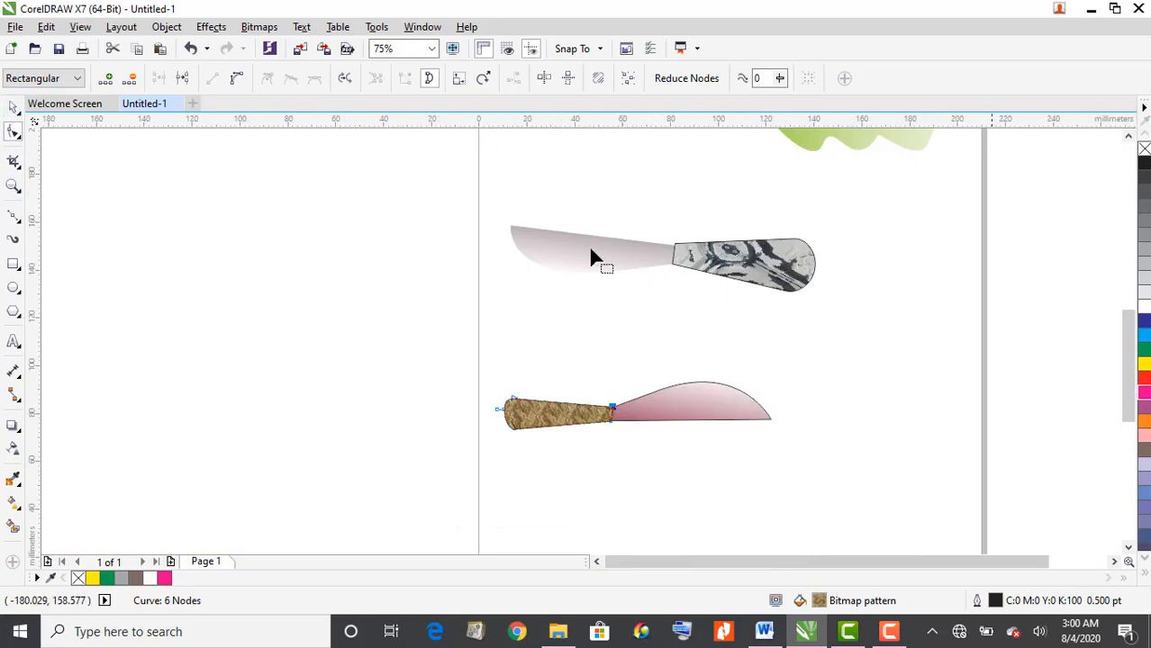
Step: Remove the outline of the pink gradient-filled blade by setting its outline width to None
left_click(14, 108)
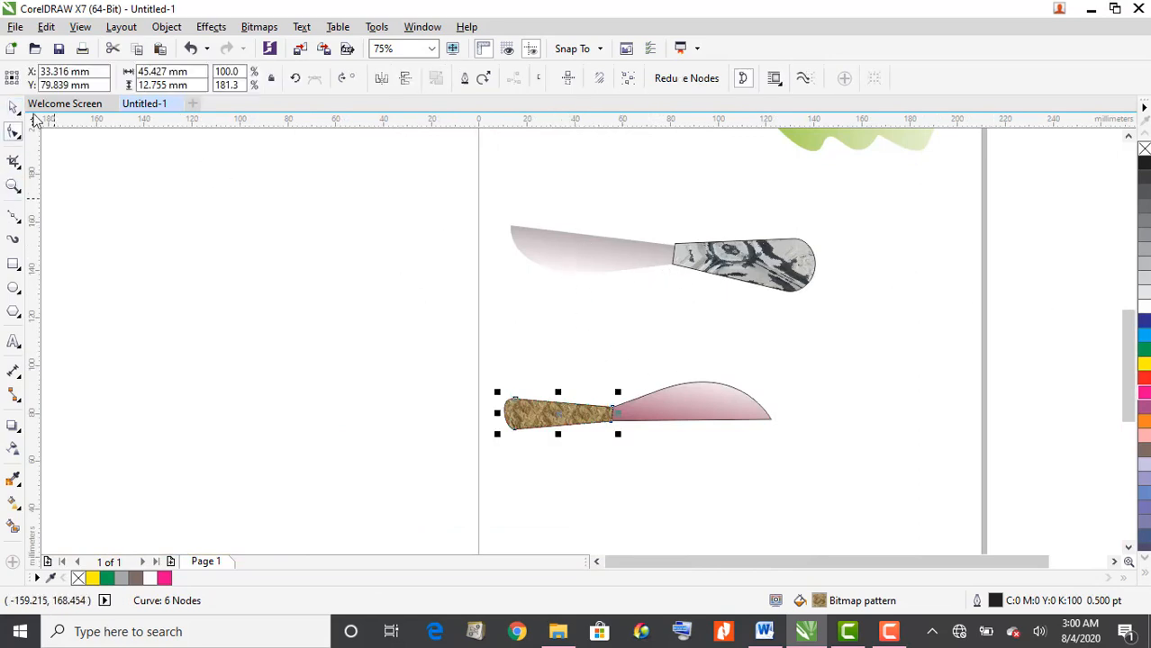
left_click(637, 262)
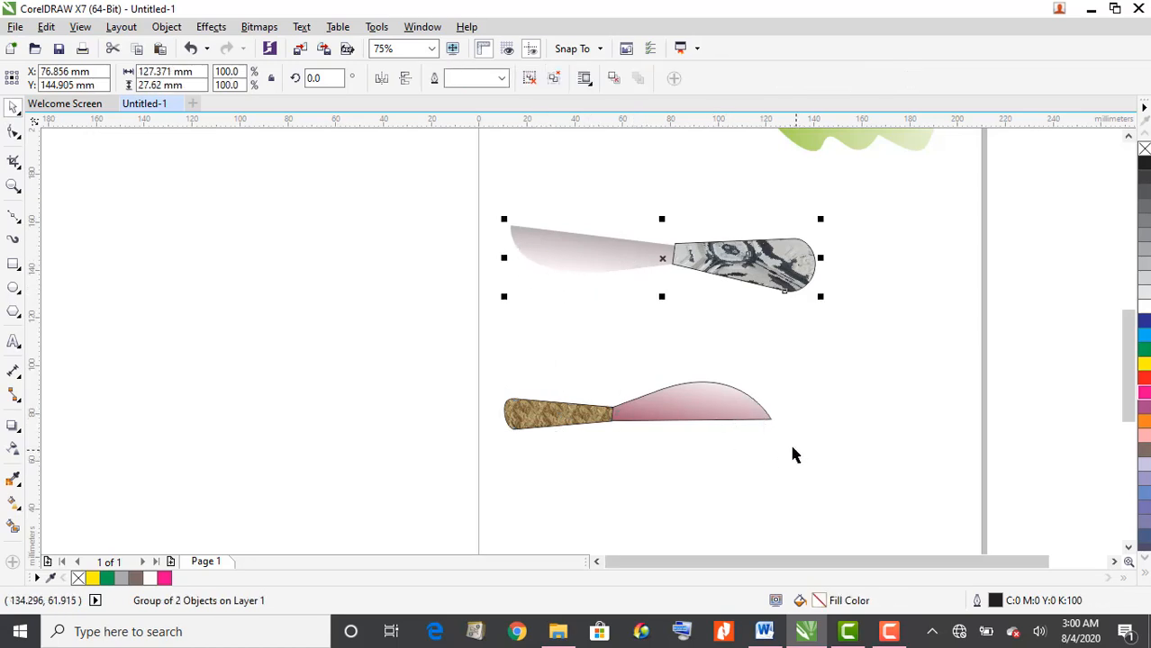
scroll(792, 445, "up", 2)
scroll(379, 303, "down", 1)
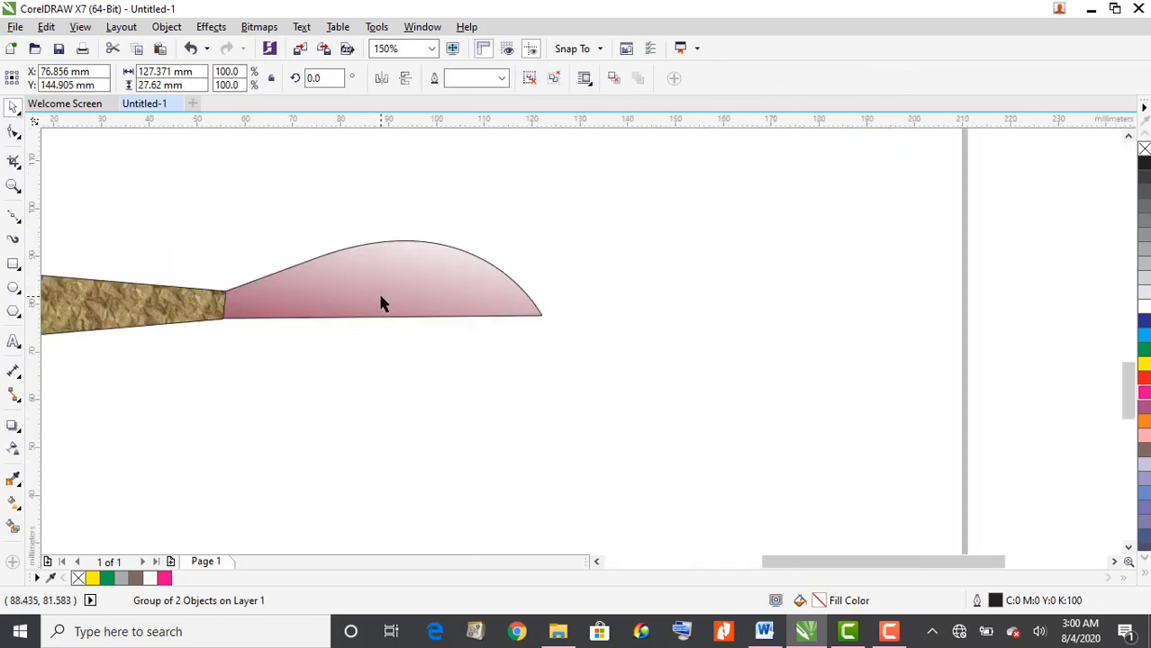
left_click(417, 268, "ctrl")
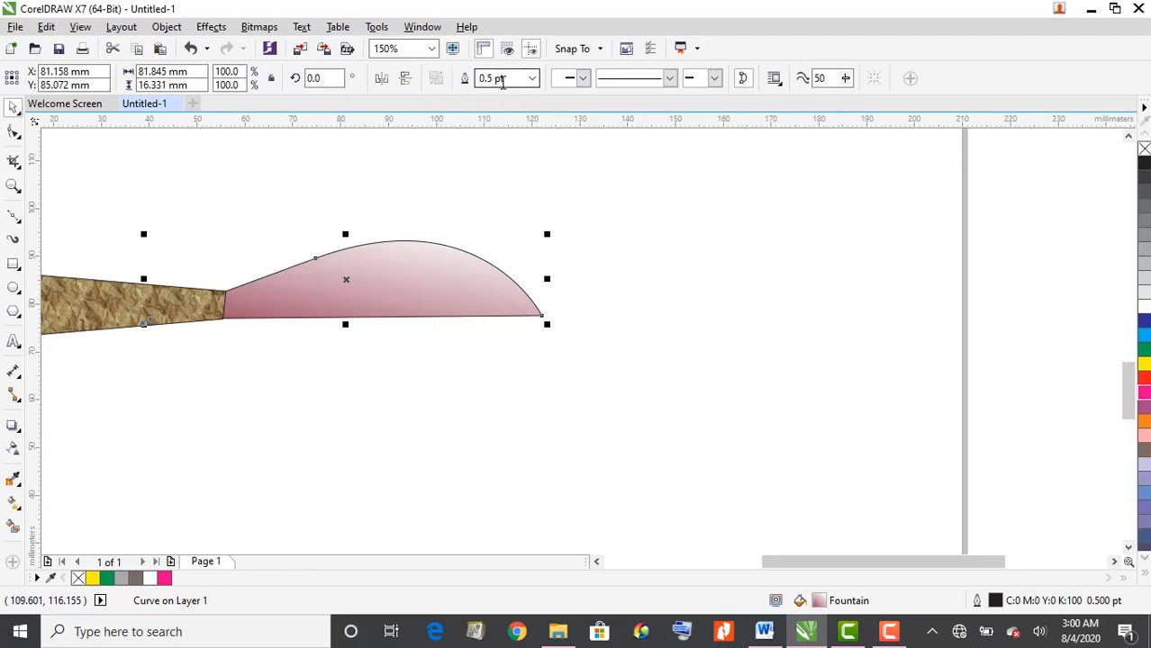
left_click(532, 78)
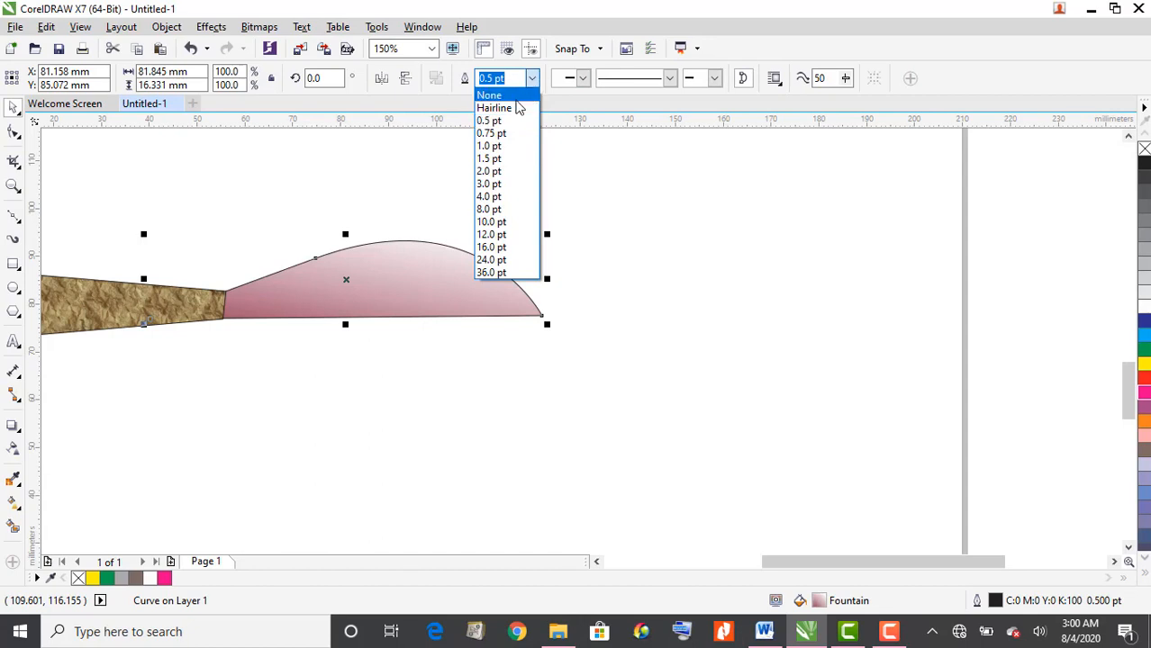
left_click(512, 100)
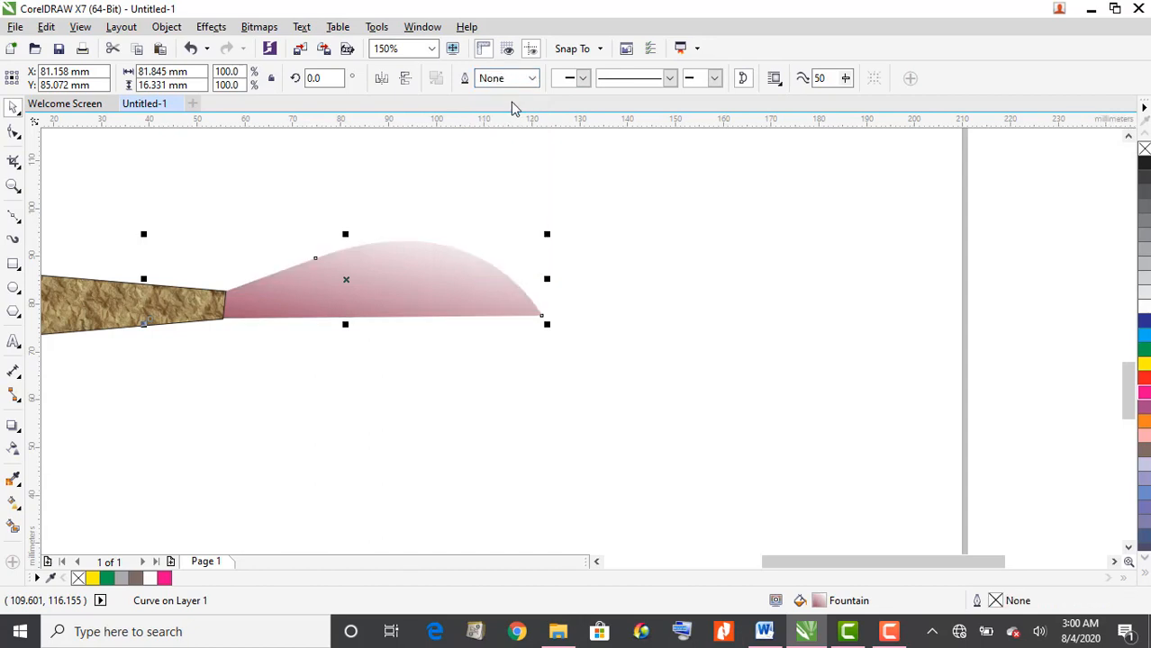
scroll(318, 271, "down", 2)
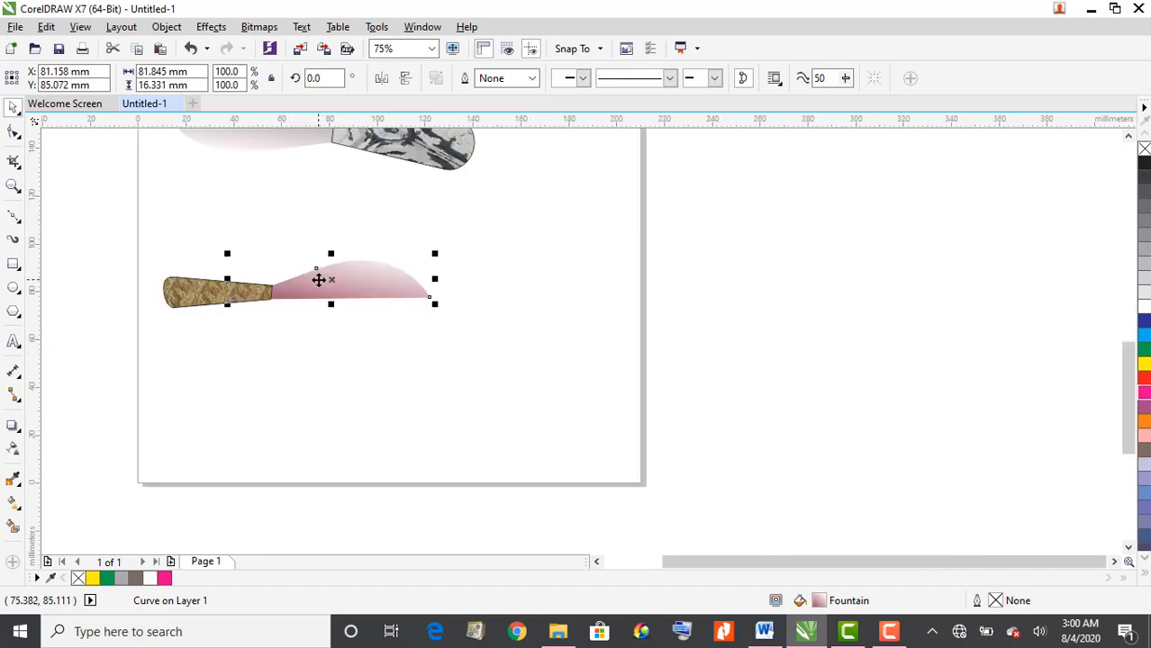
left_click(364, 360)
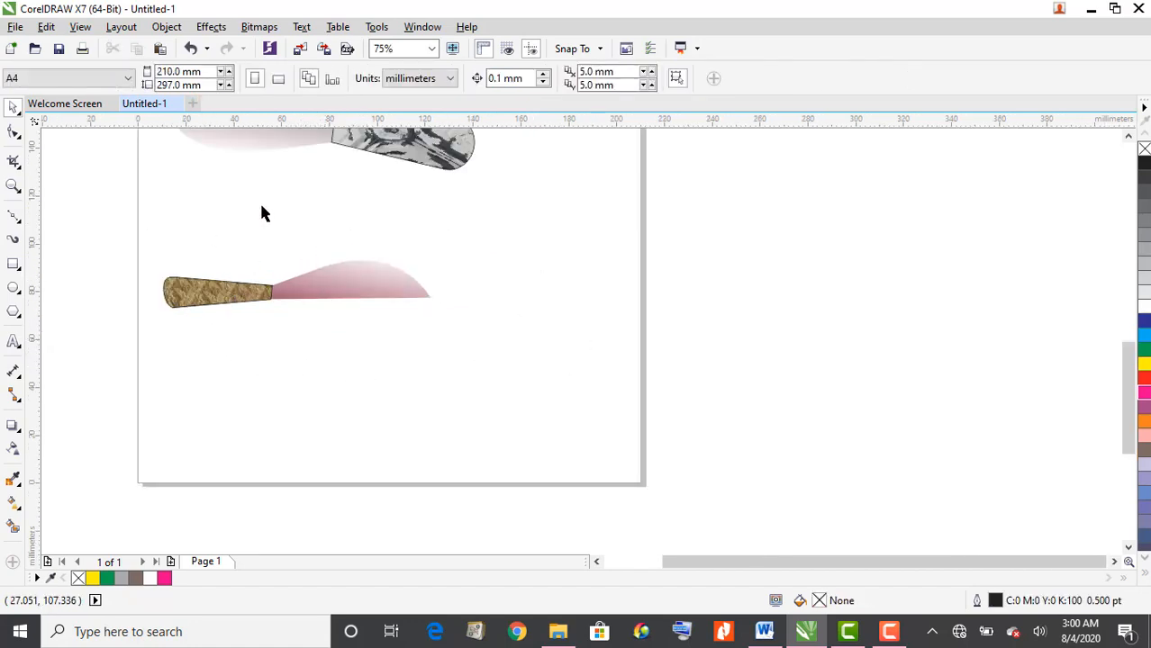
Step: Replace the brown handle's bitmap fill with a two-color pattern fill, using the flower pattern
left_click(1128, 136)
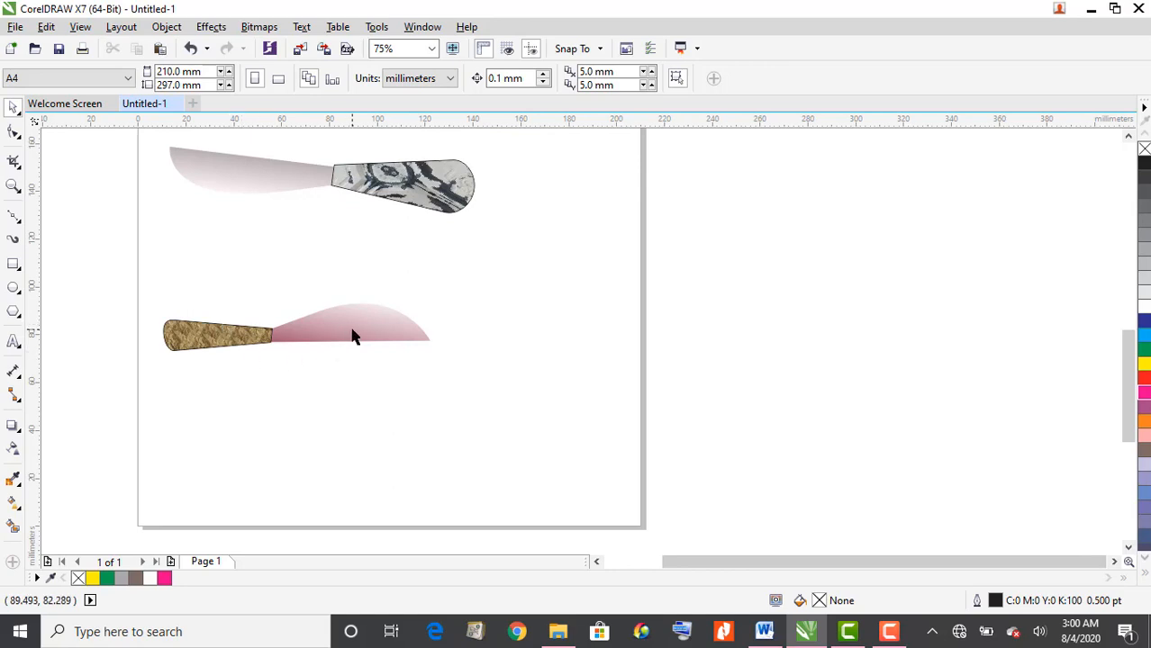
left_click(220, 340)
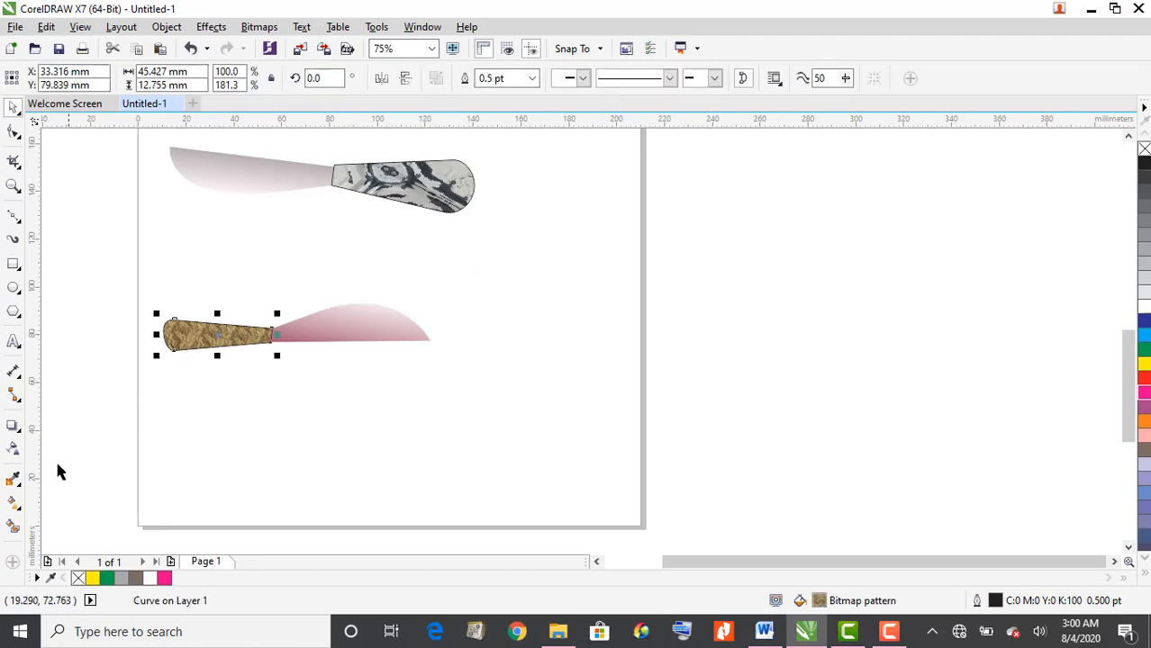
left_click(13, 502)
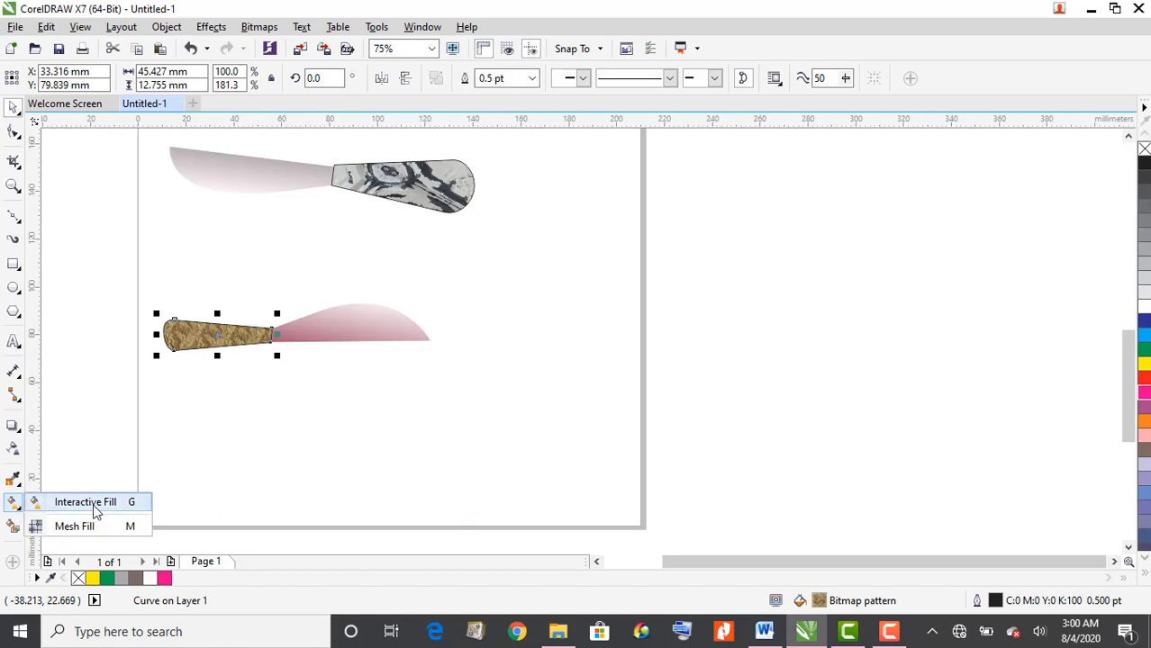
left_click(97, 505)
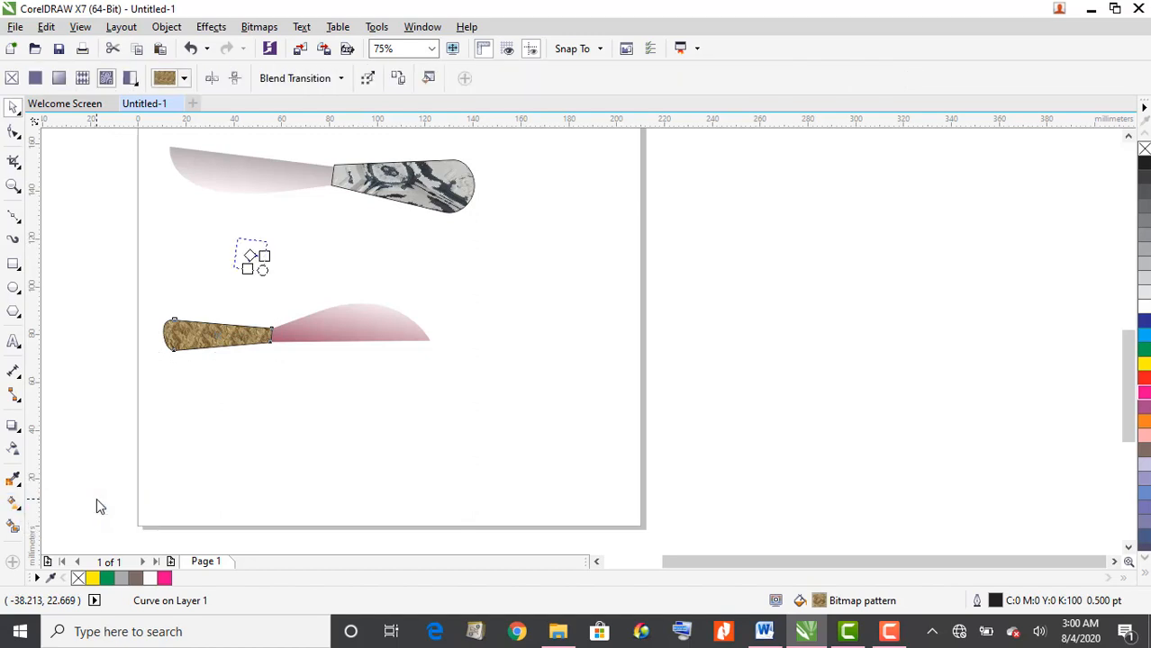
left_click(185, 79)
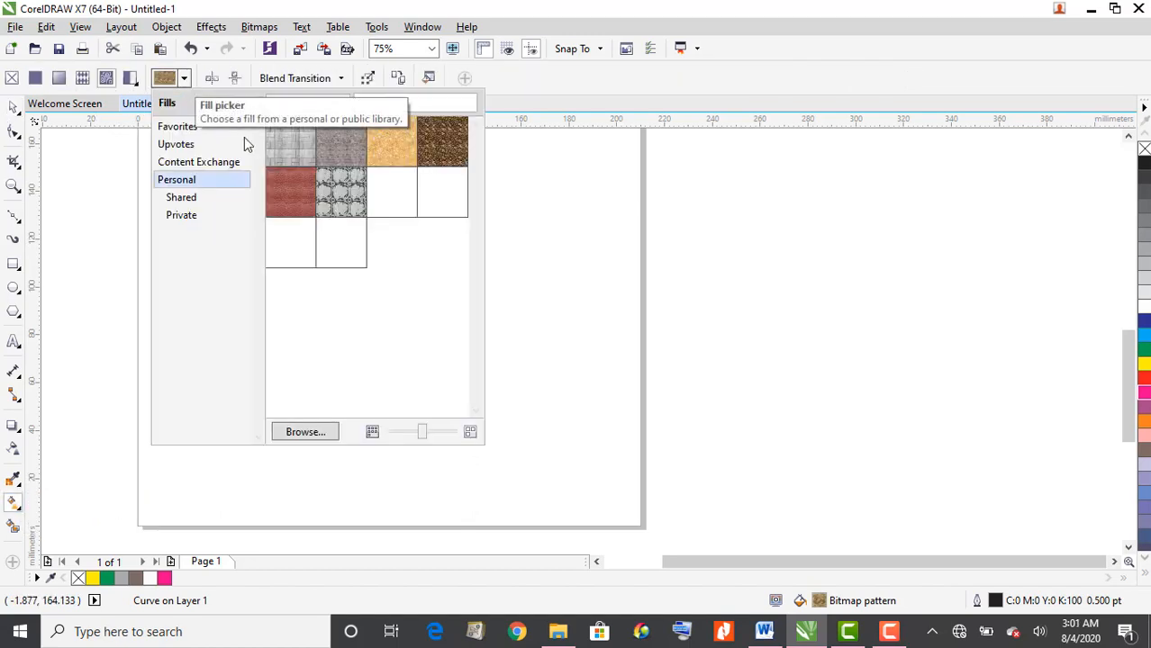
mouse_move(297, 144)
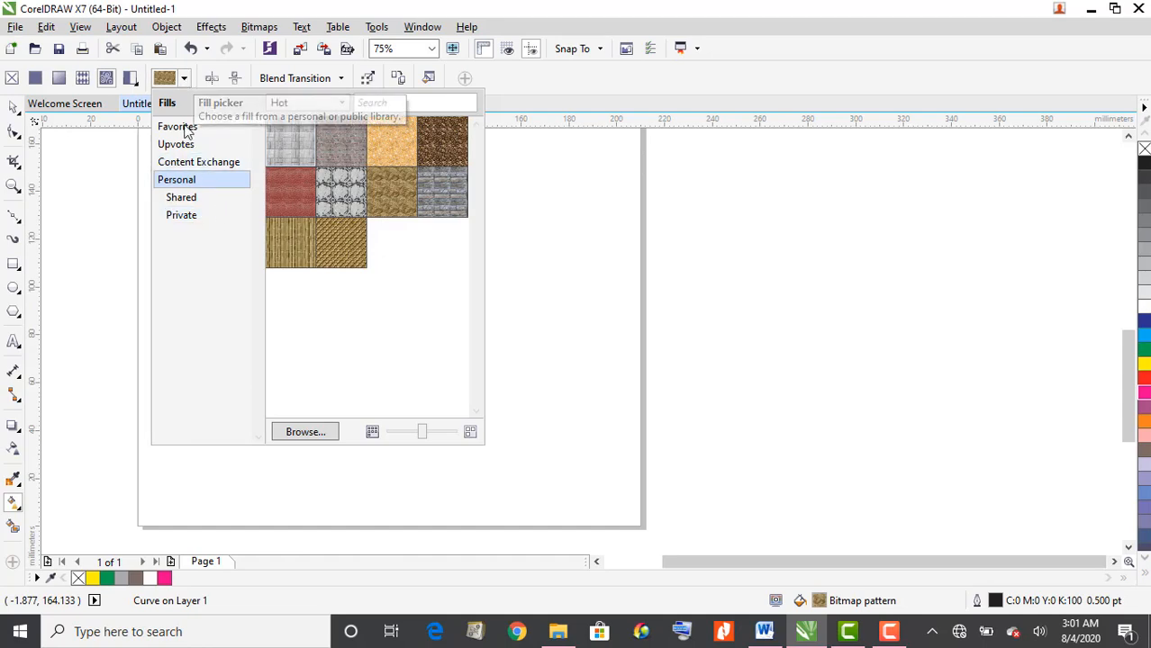
left_click(135, 80)
left_click(132, 80)
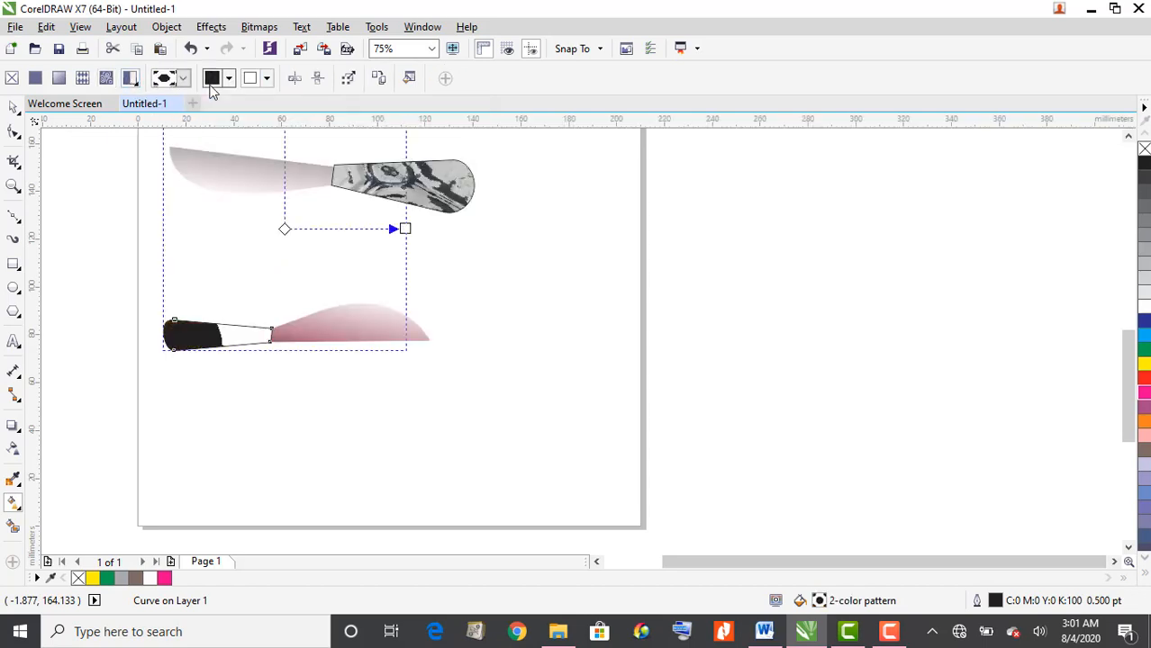
left_click(184, 79)
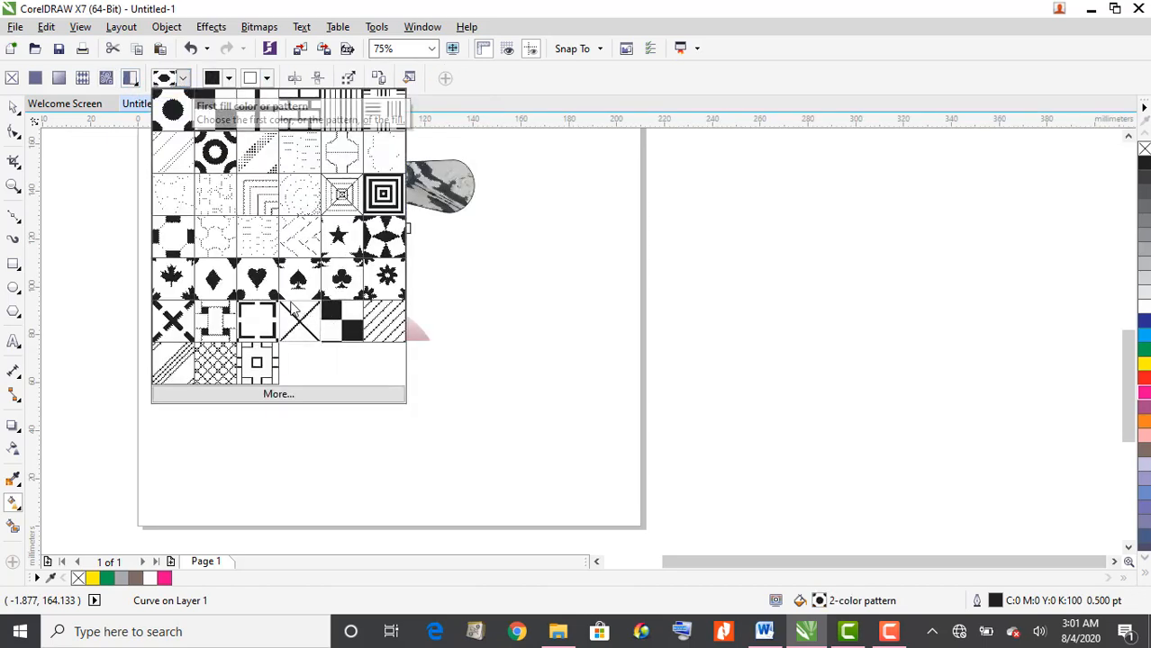
left_click(385, 275)
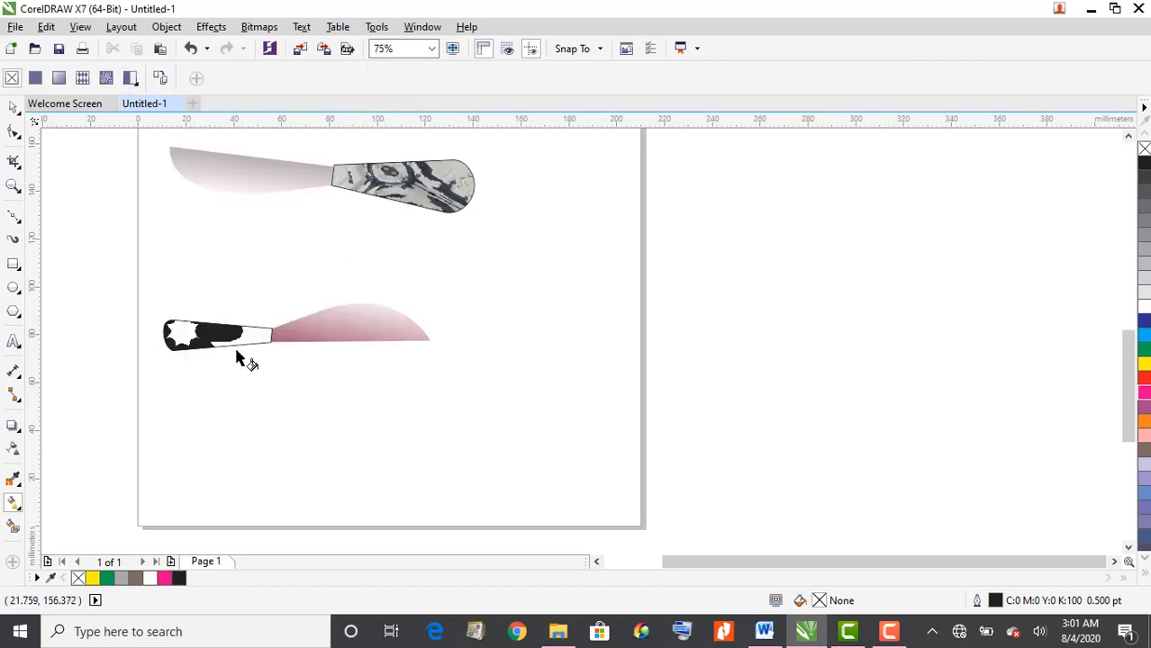
Step: Shrink and slightly rotate the handle's flower pattern, moving its tile onto the handle so several small flowers repeat across it
left_click(185, 331)
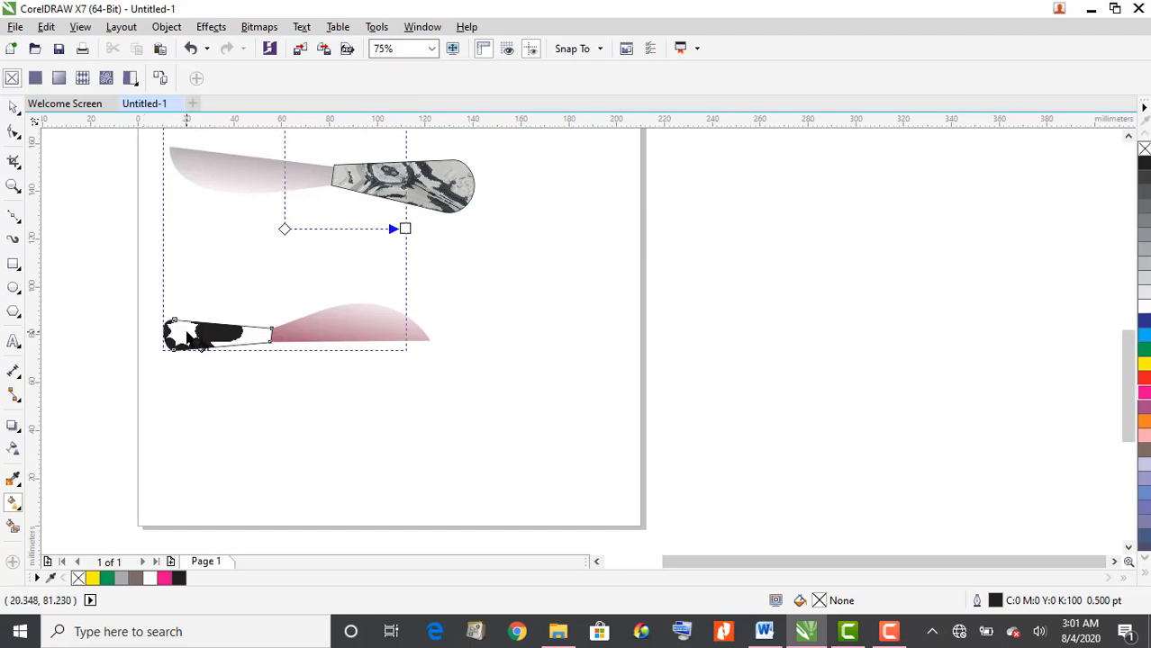
left_click(1128, 136)
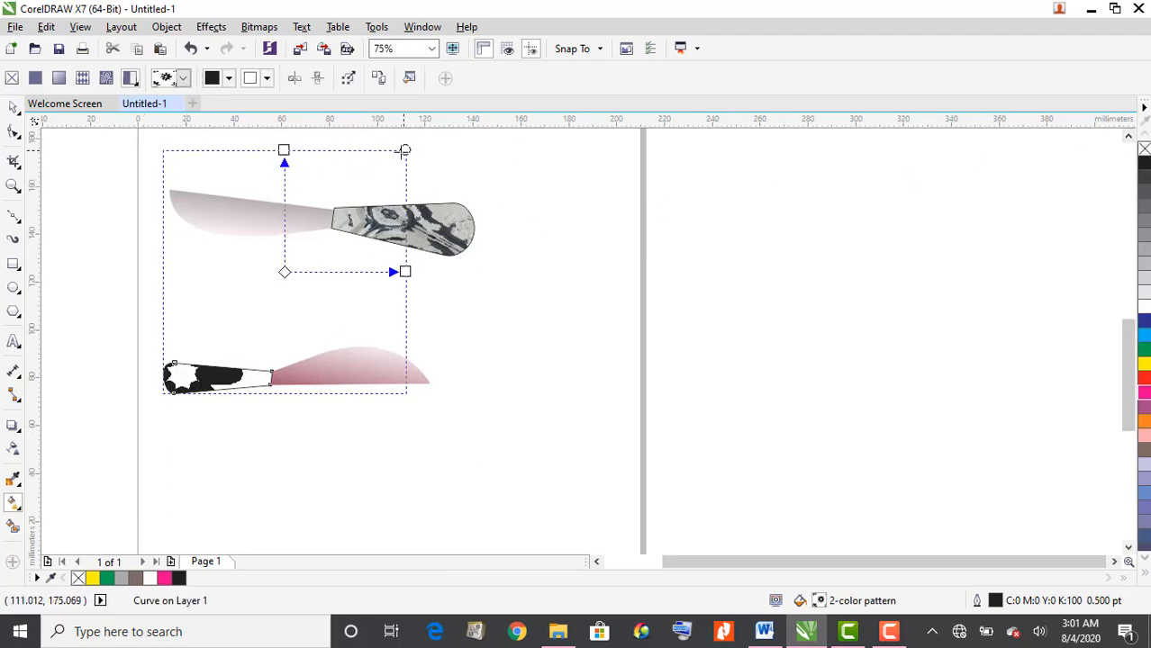
left_click_drag(405, 151, 351, 219)
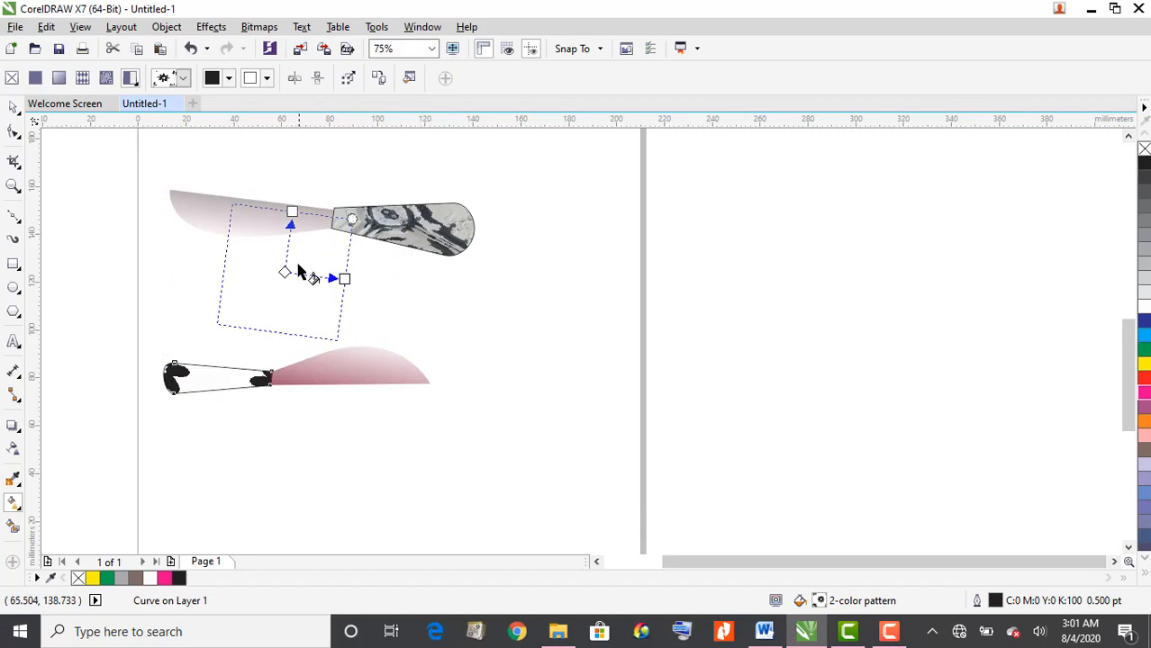
left_click_drag(285, 272, 233, 326)
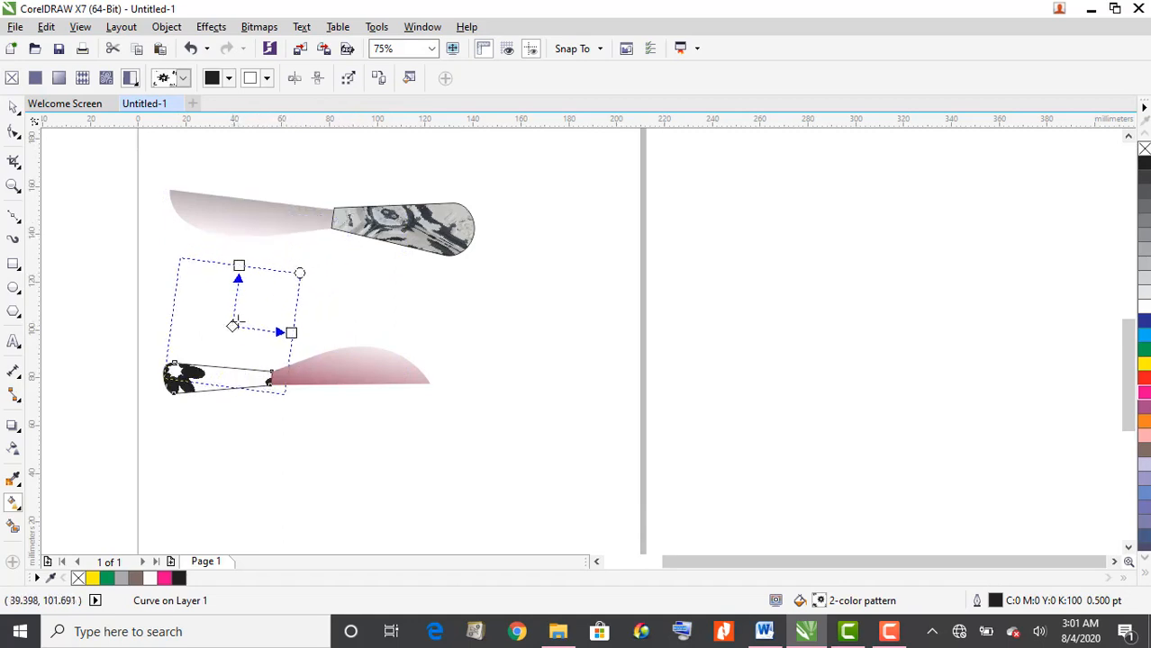
left_click_drag(299, 272, 214, 346)
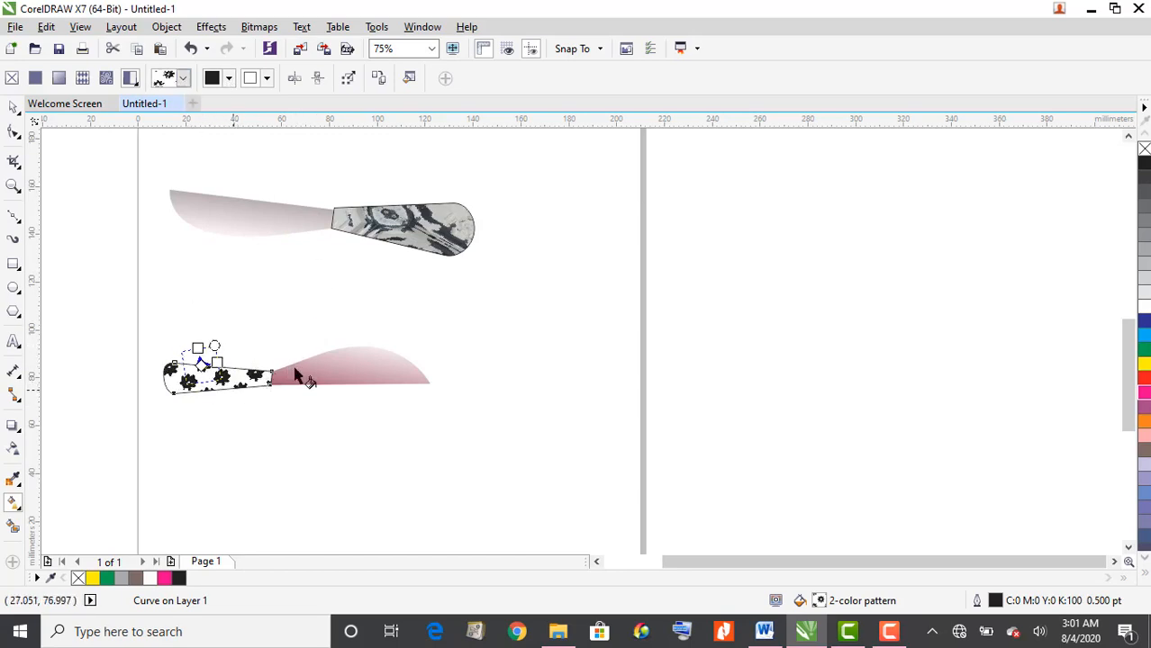
Step: Set the handle pattern's front color to red (C1 M100 Y60 K0) and its background to grey-green (C38 M24 Y36 K0)
left_click(215, 80)
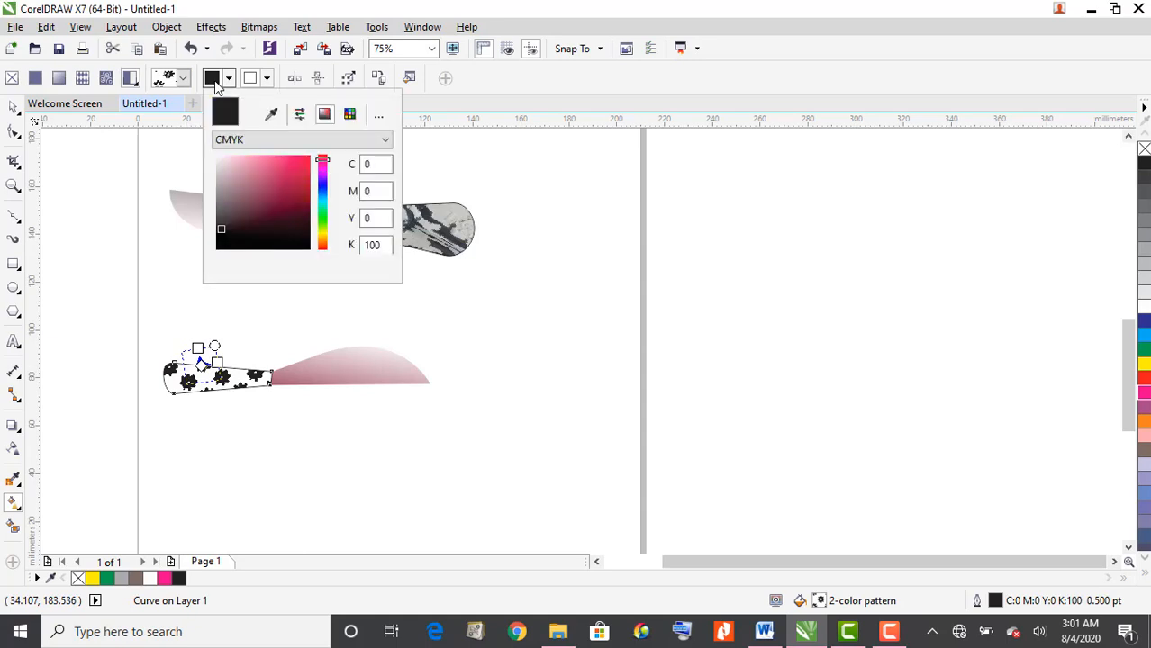
left_click(304, 163)
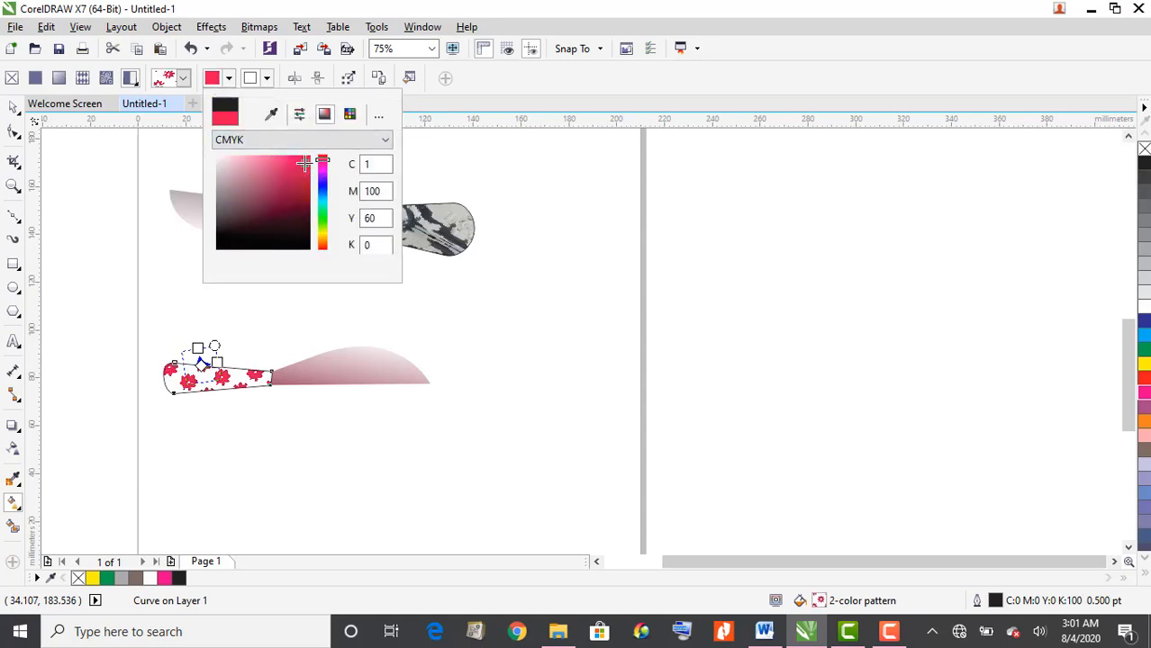
left_click(251, 79)
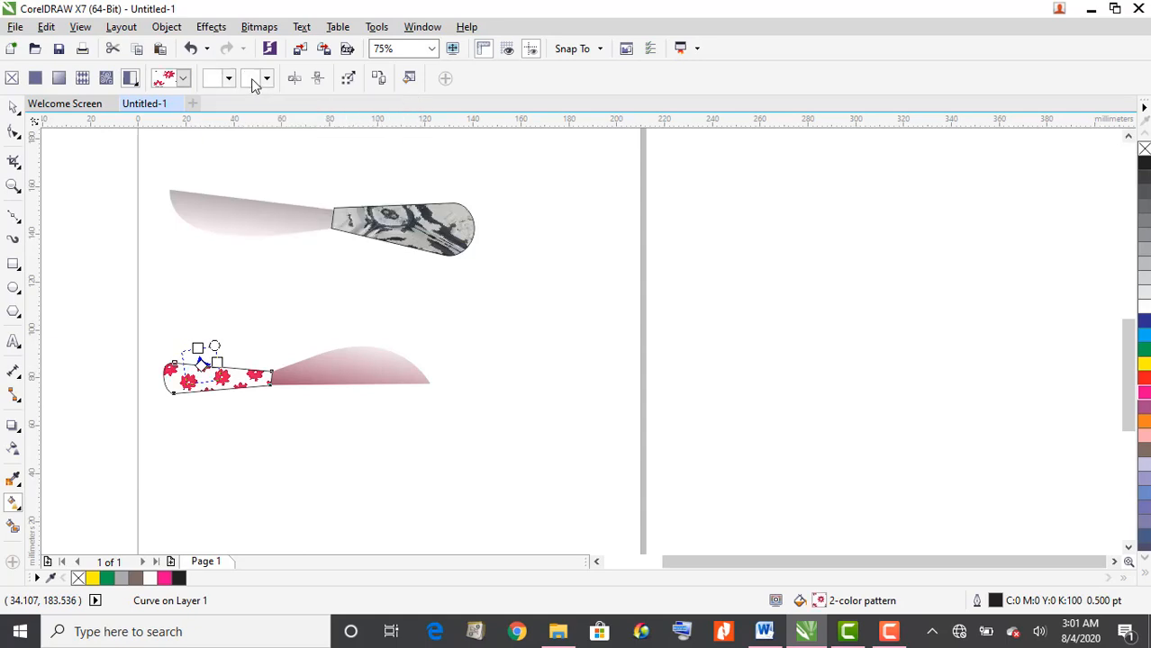
left_click(253, 80)
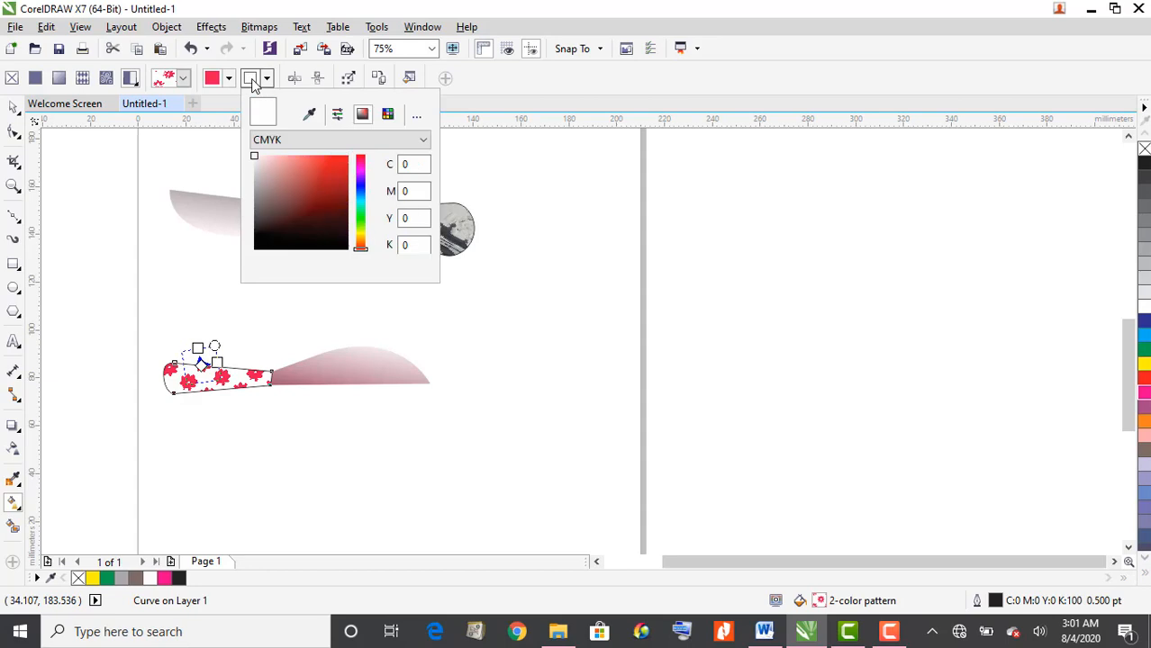
left_click(360, 222)
left_click(311, 183)
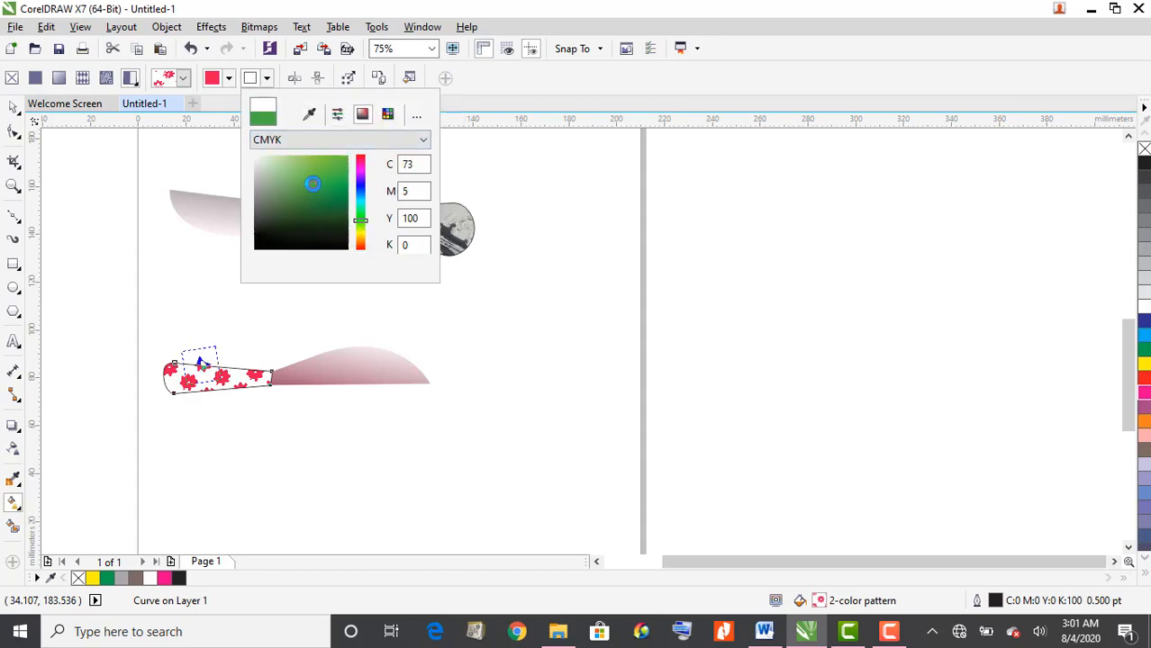
left_click(297, 162)
mouse_move(296, 162)
left_mouse_down()
mouse_move(274, 211)
mouse_move(262, 185)
left_mouse_up()
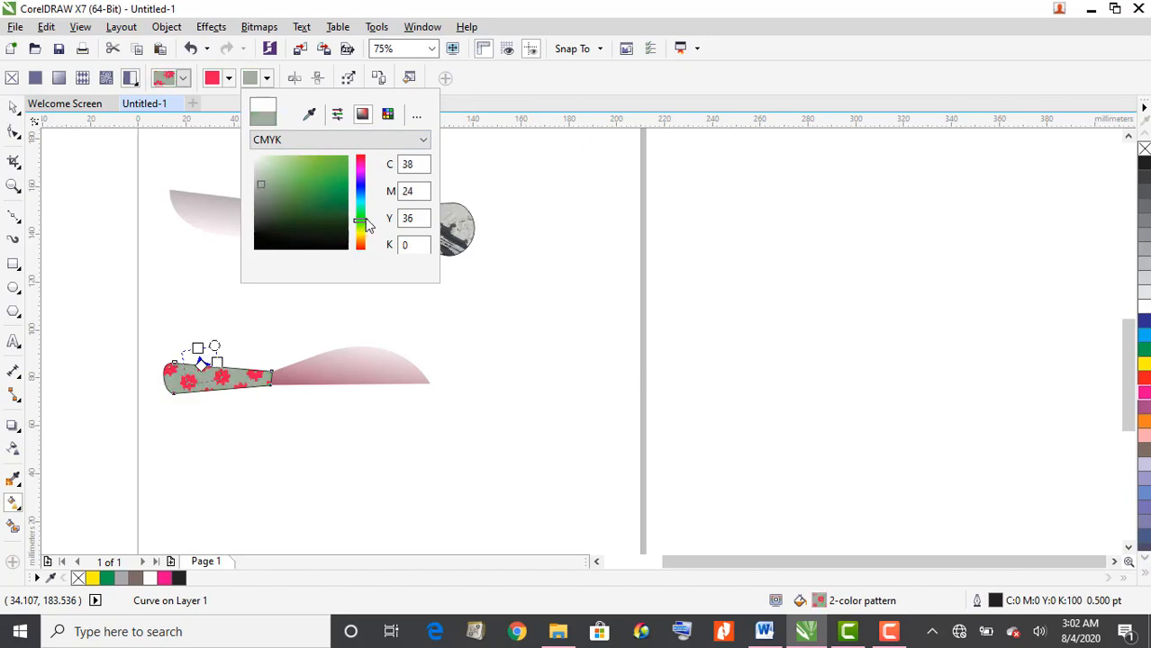
Step: Recolor the flowers in the handle's pattern dark blue (C100 M93 Y2 K4) and select the gradient-filled blade
left_click(213, 80)
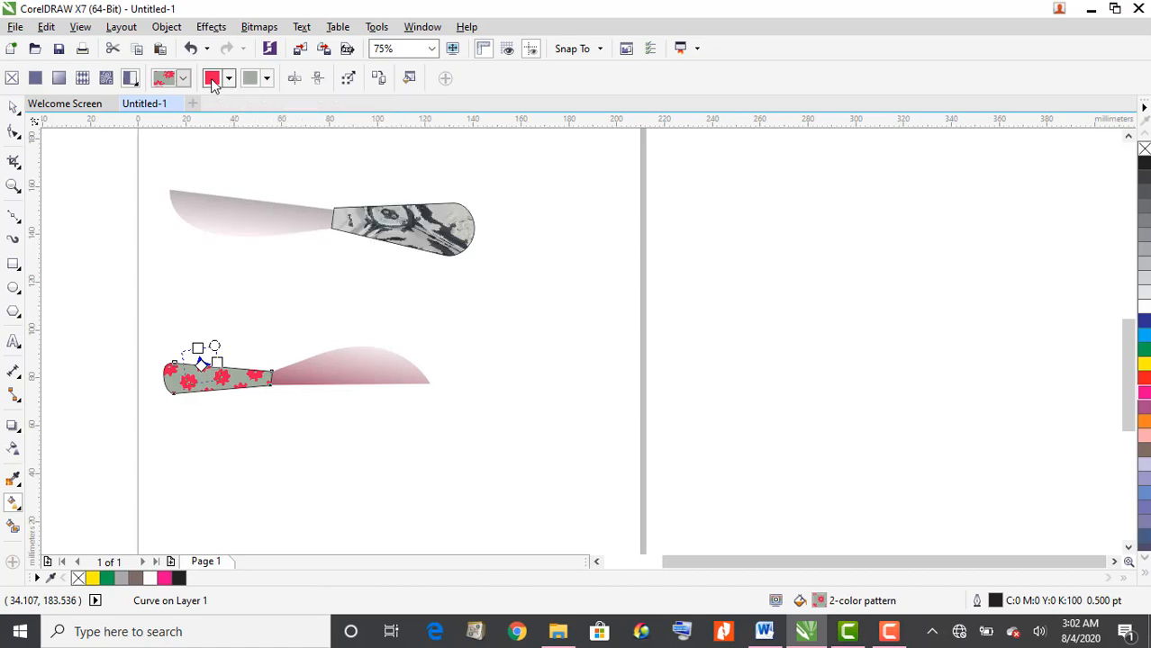
left_click(213, 80)
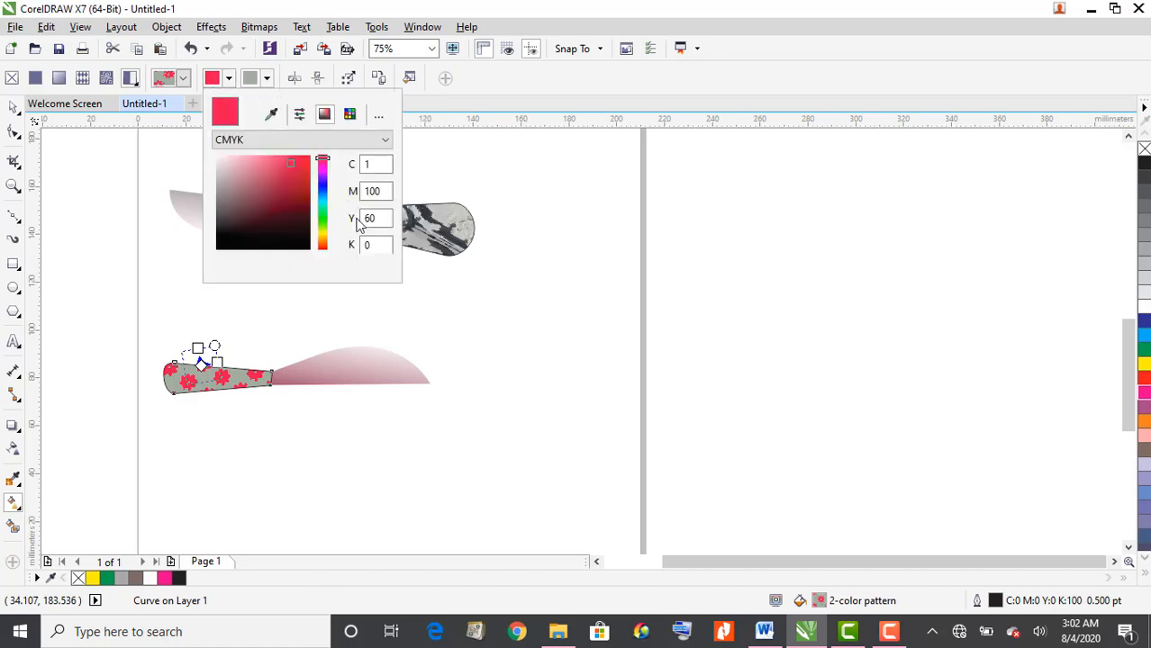
left_click(322, 192)
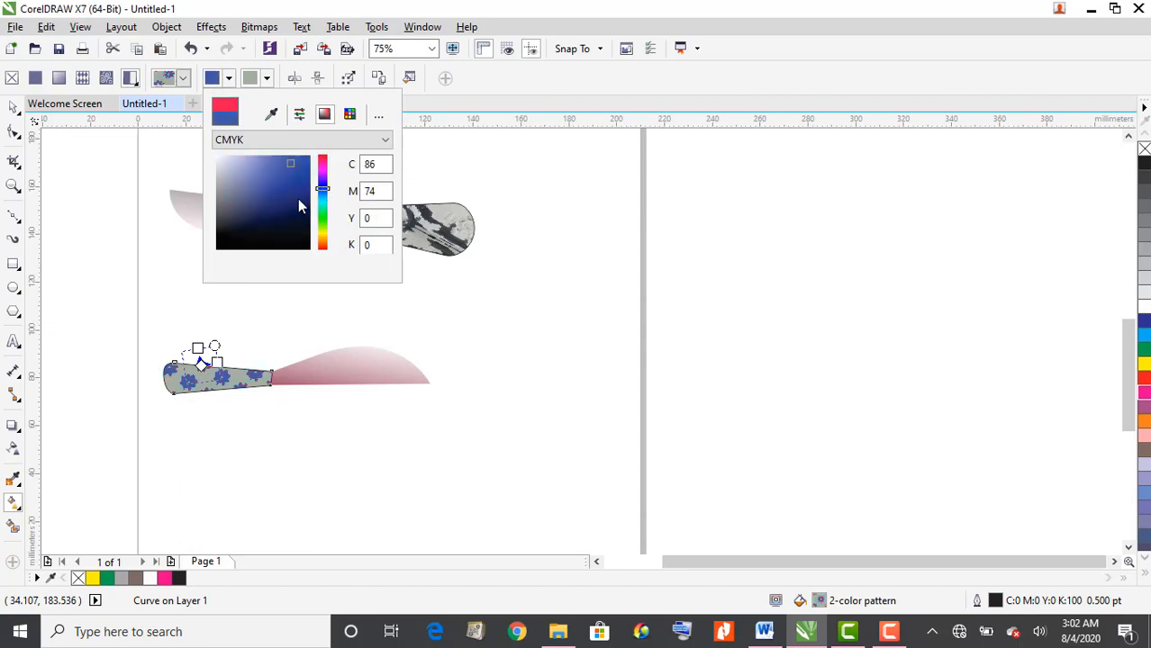
mouse_move(300, 205)
left_mouse_down()
mouse_move(288, 210)
mouse_move(300, 186)
left_mouse_up()
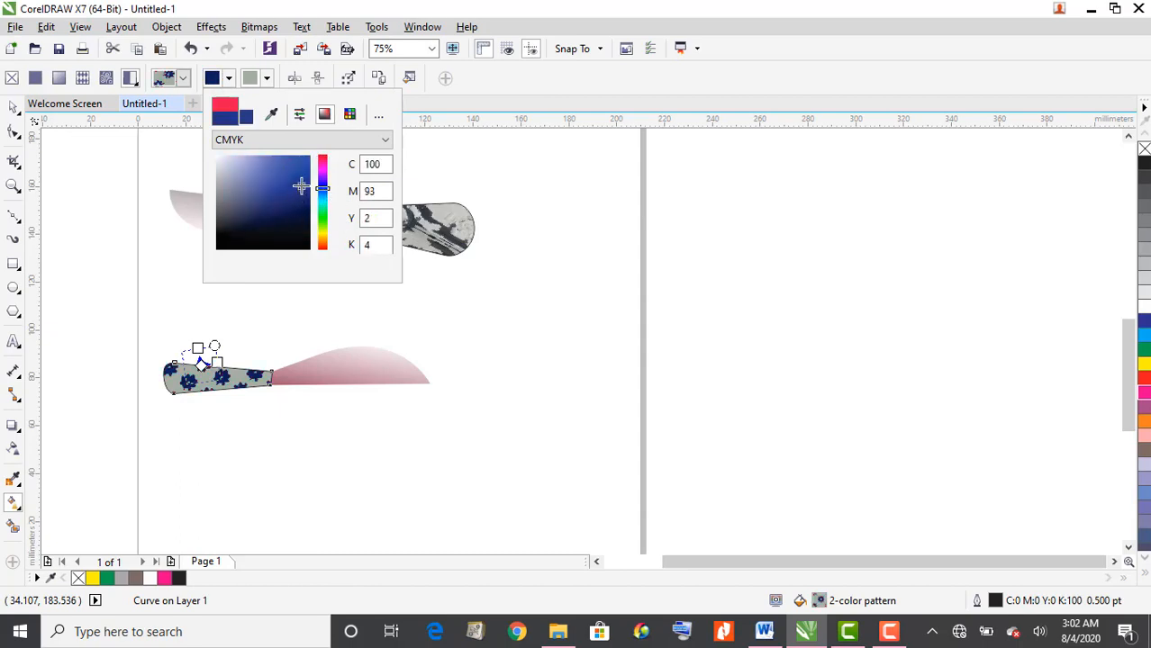
left_click(575, 335)
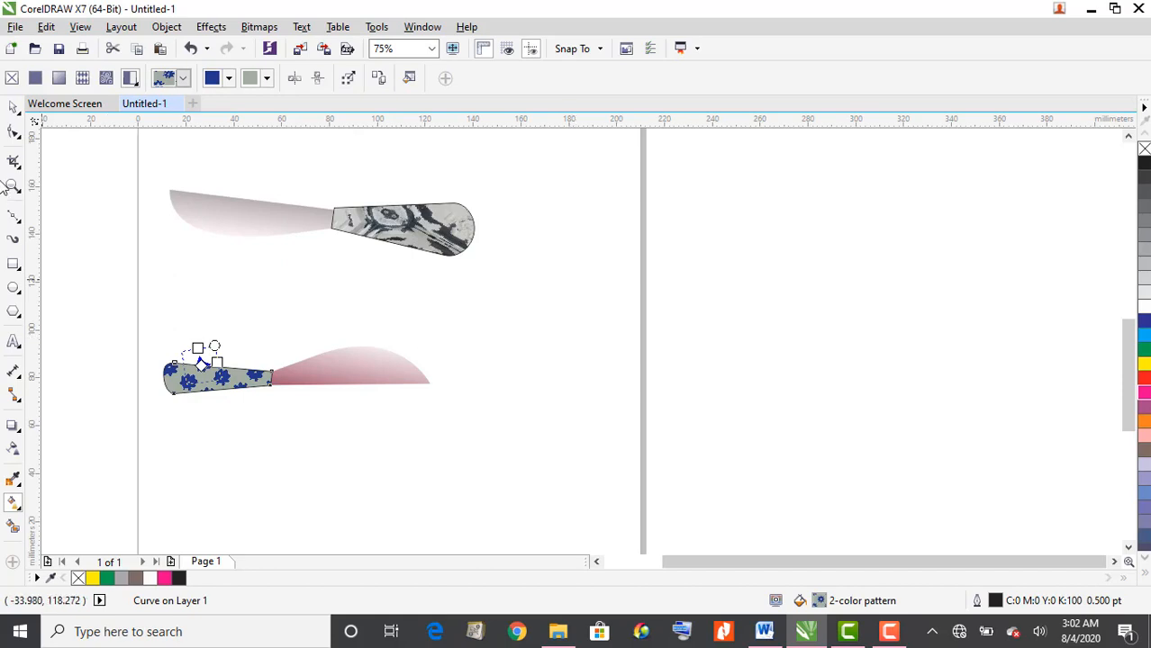
left_click(14, 107)
left_click(511, 350)
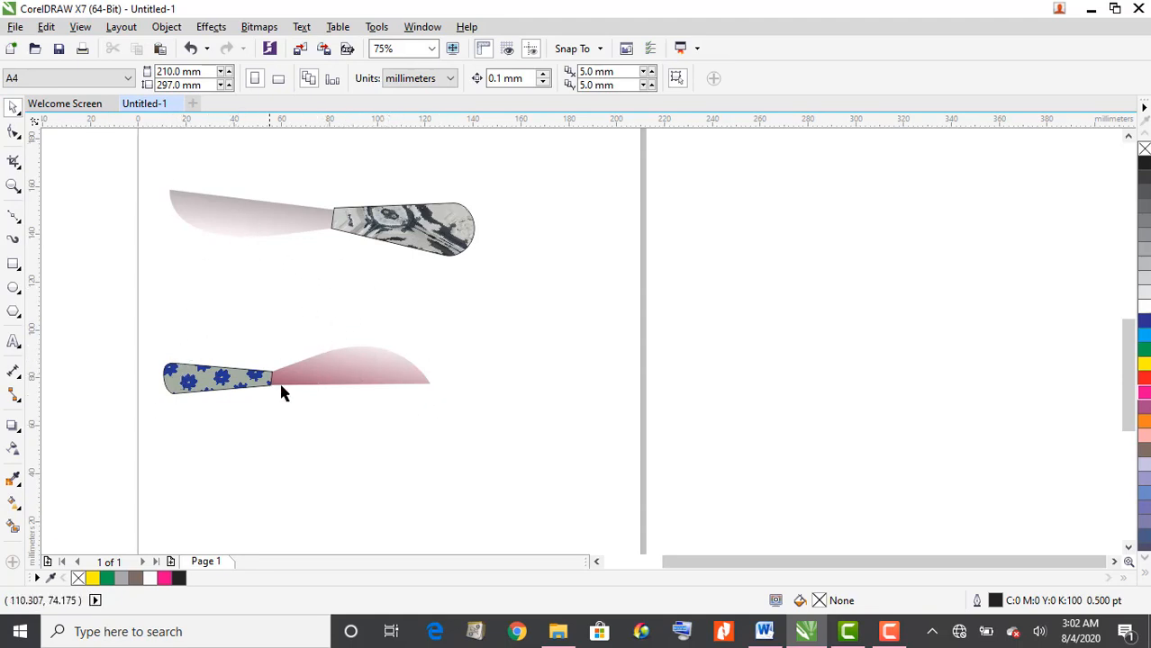
left_click(364, 372)
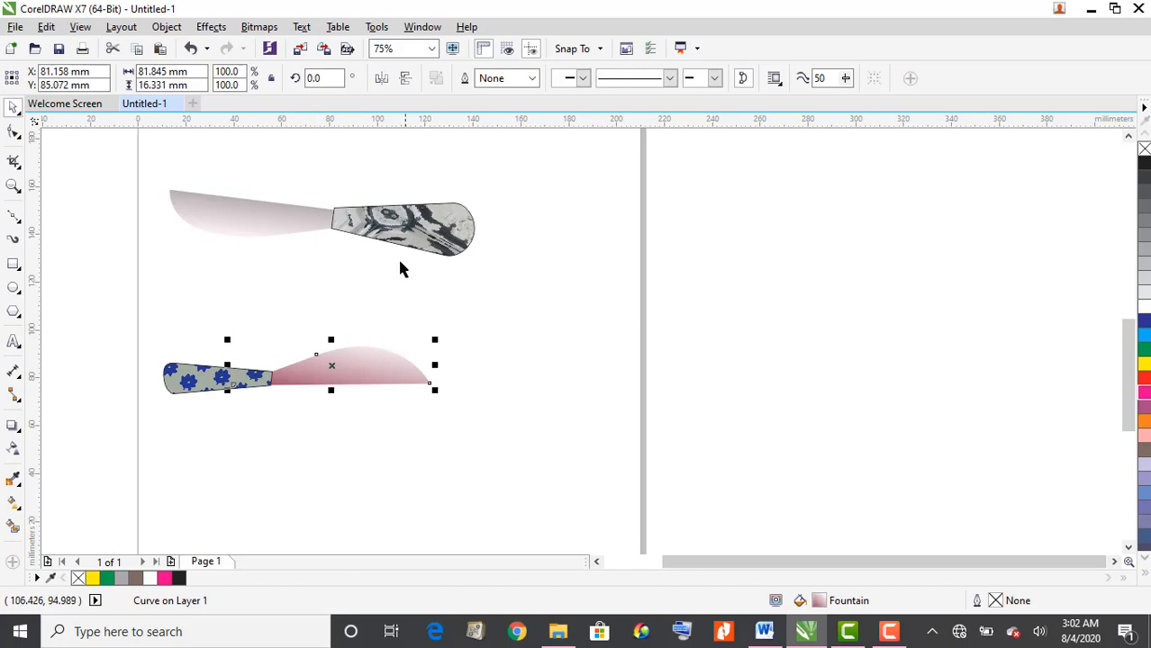
Step: Try moving the gradient-filled blade away from the flower-patterned handle, and undo the move
left_click(338, 367)
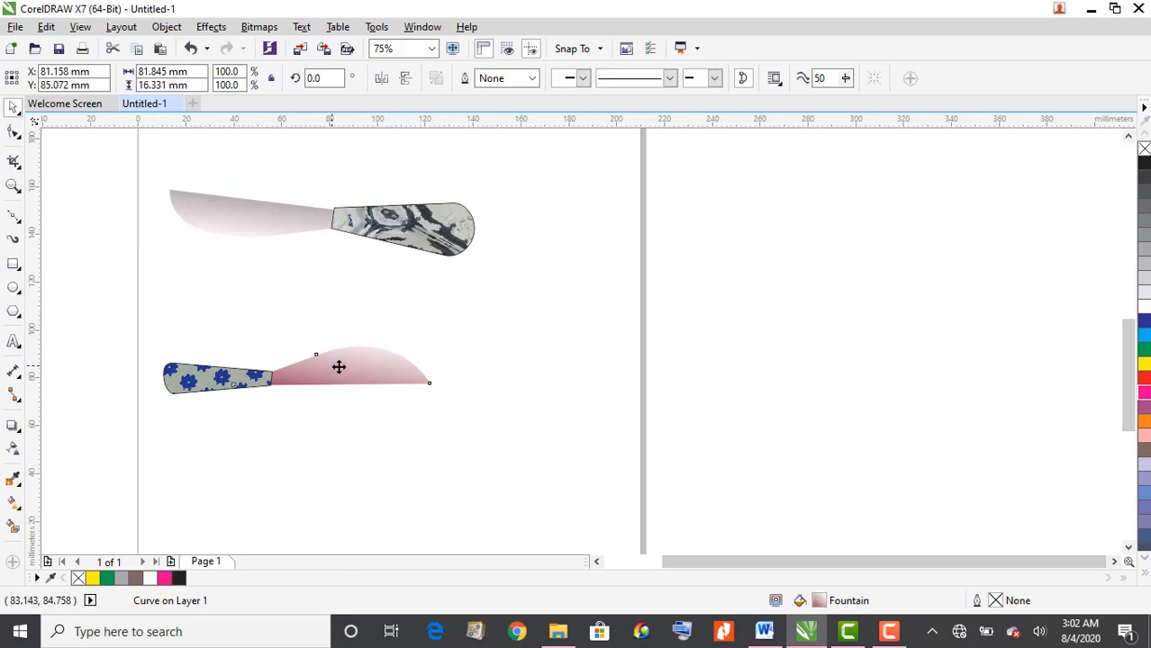
left_click_drag(338, 366, 498, 321)
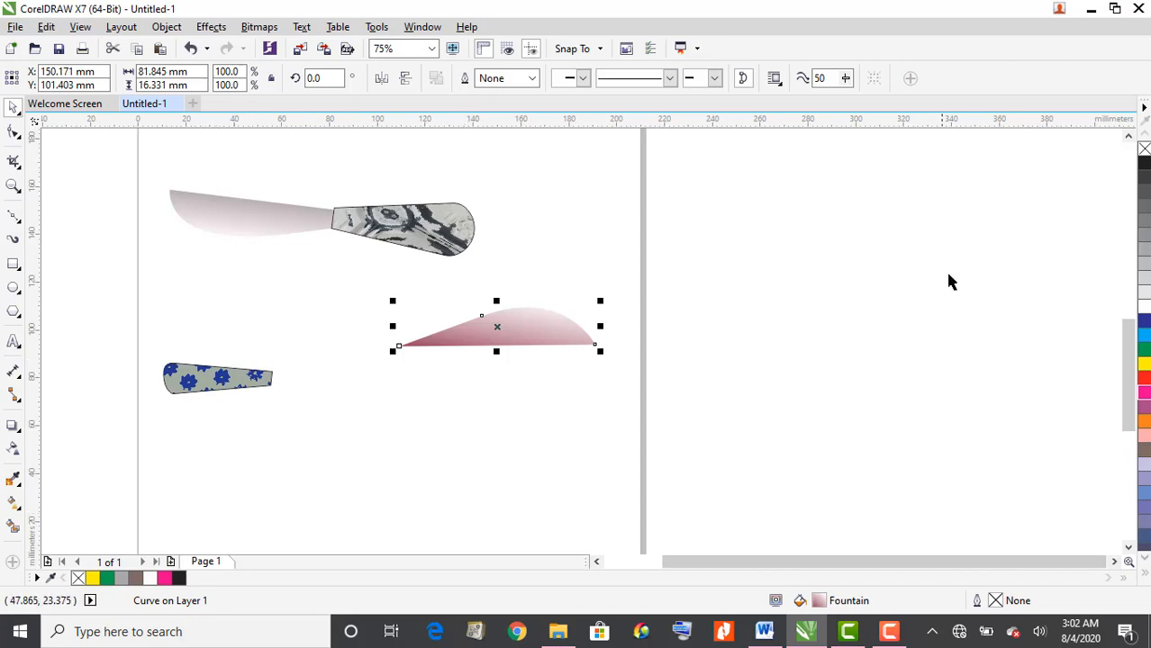
left_click(190, 50)
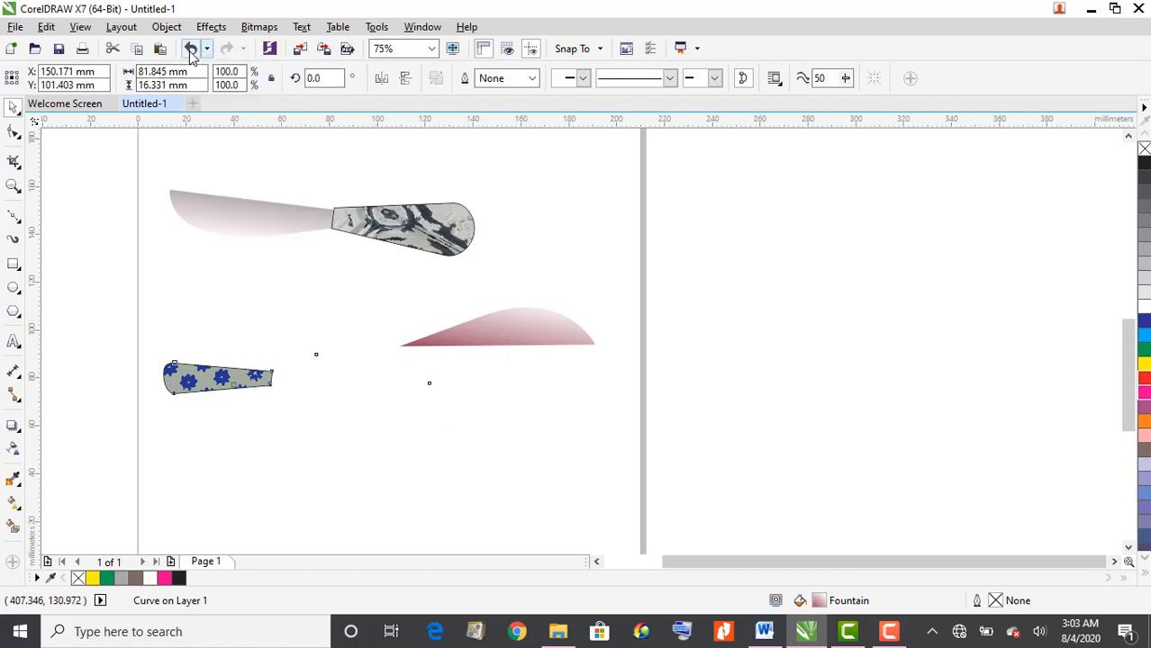
left_click(191, 49)
Step: Group the flower-patterned handle with the gradient blade and move the grouped knife to about X 74 mm, Y 74 mm
left_click(203, 335)
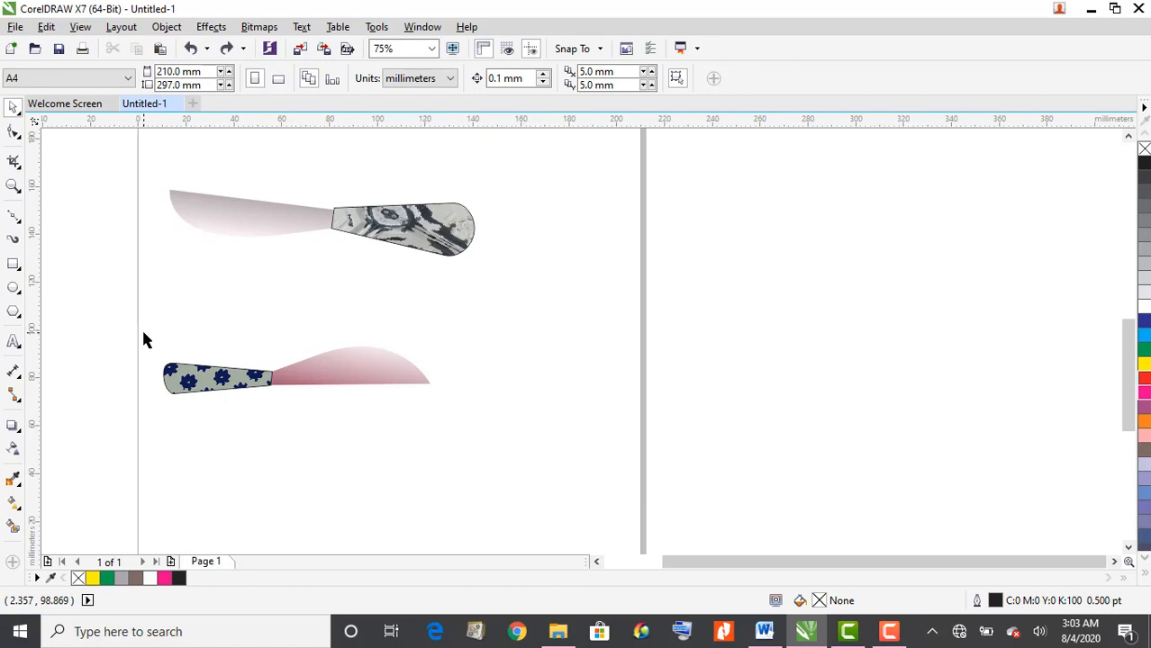
left_click_drag(144, 339, 484, 435)
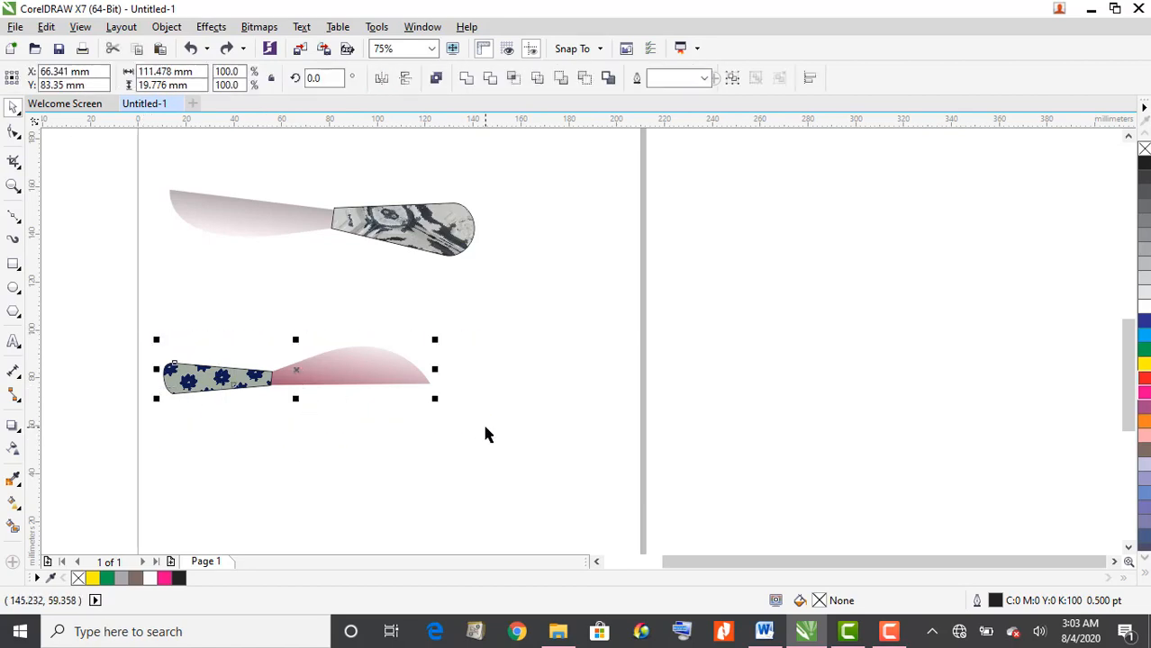
left_click(166, 27)
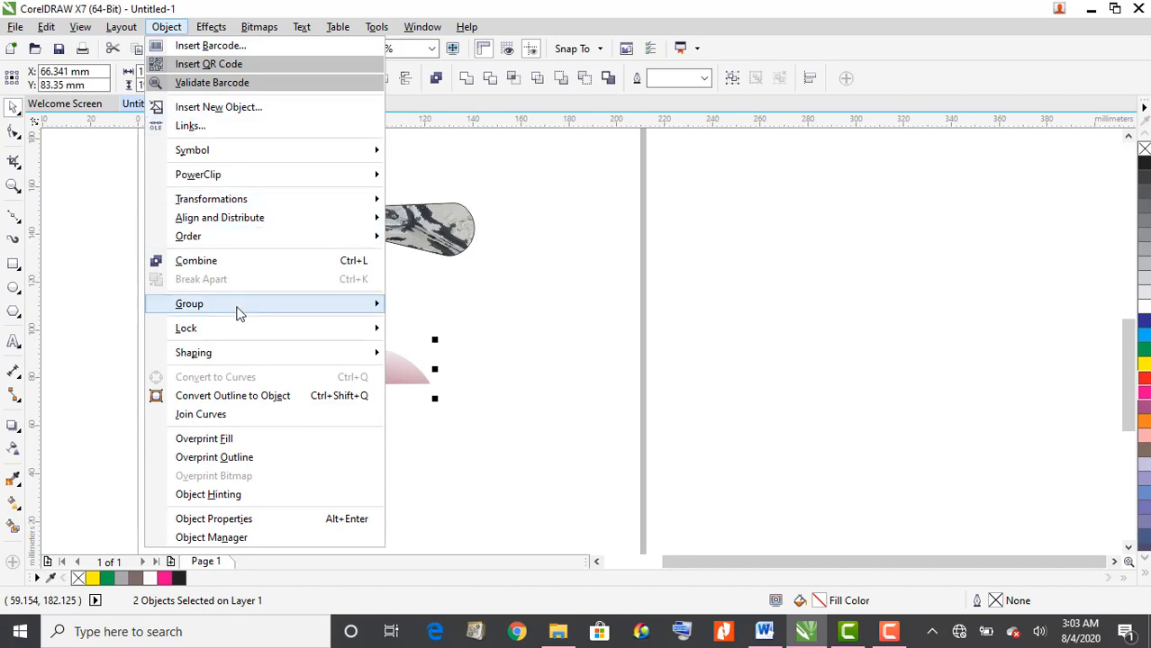
mouse_move(239, 312)
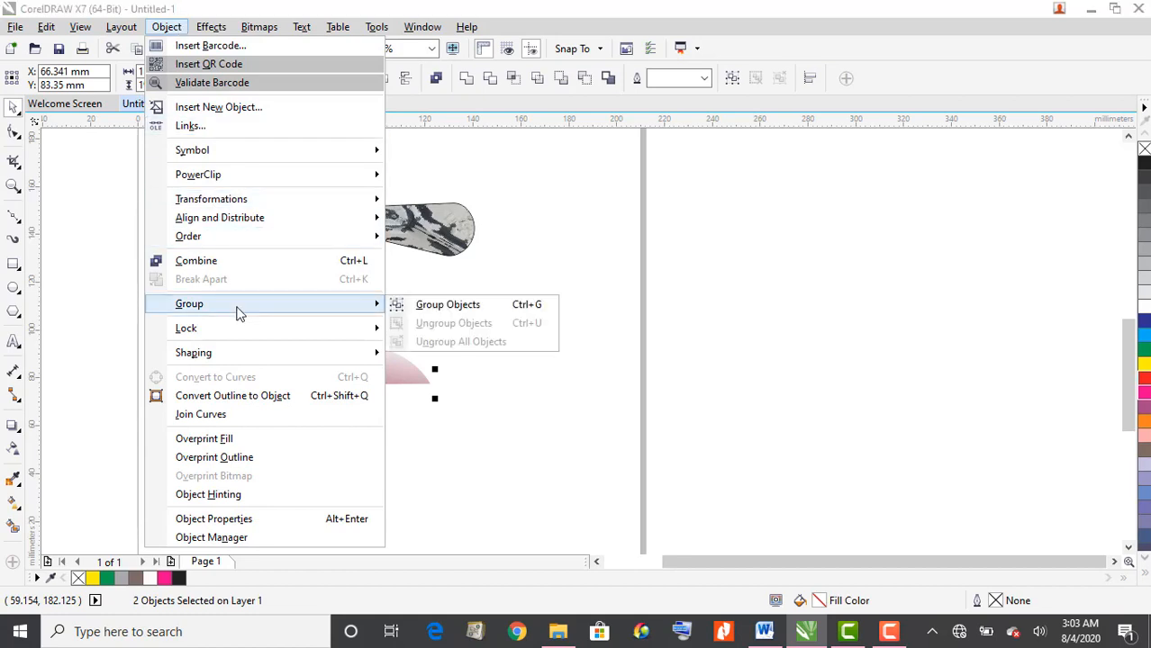
left_click(527, 306)
left_click(525, 309)
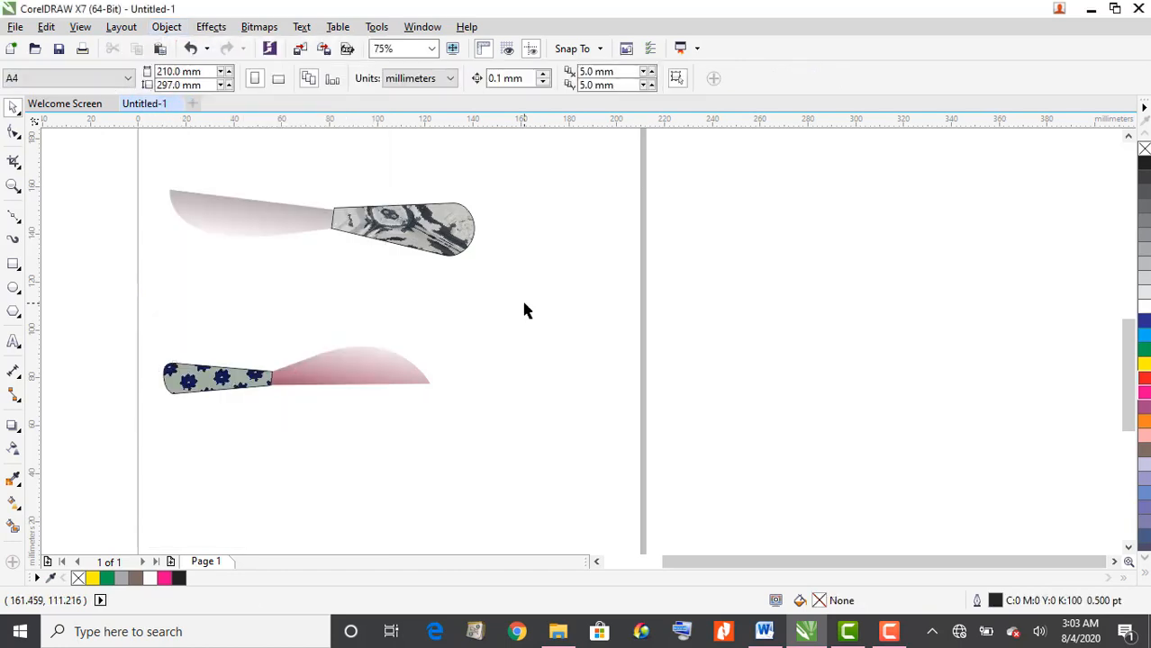
left_click(298, 373)
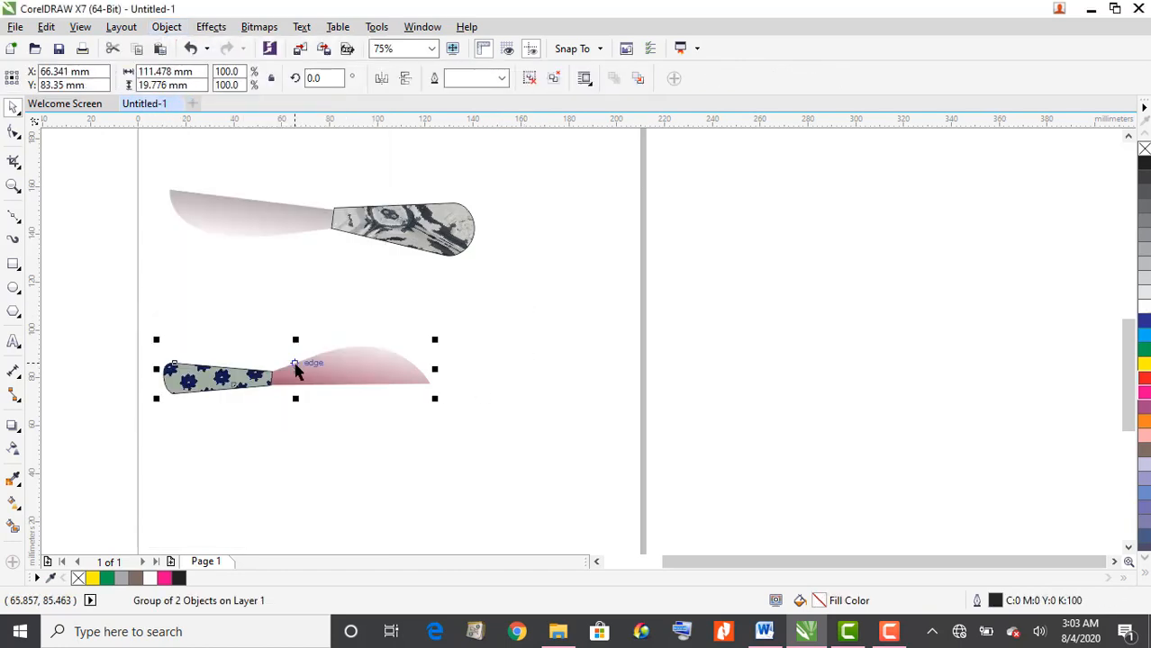
left_click_drag(297, 372, 332, 397)
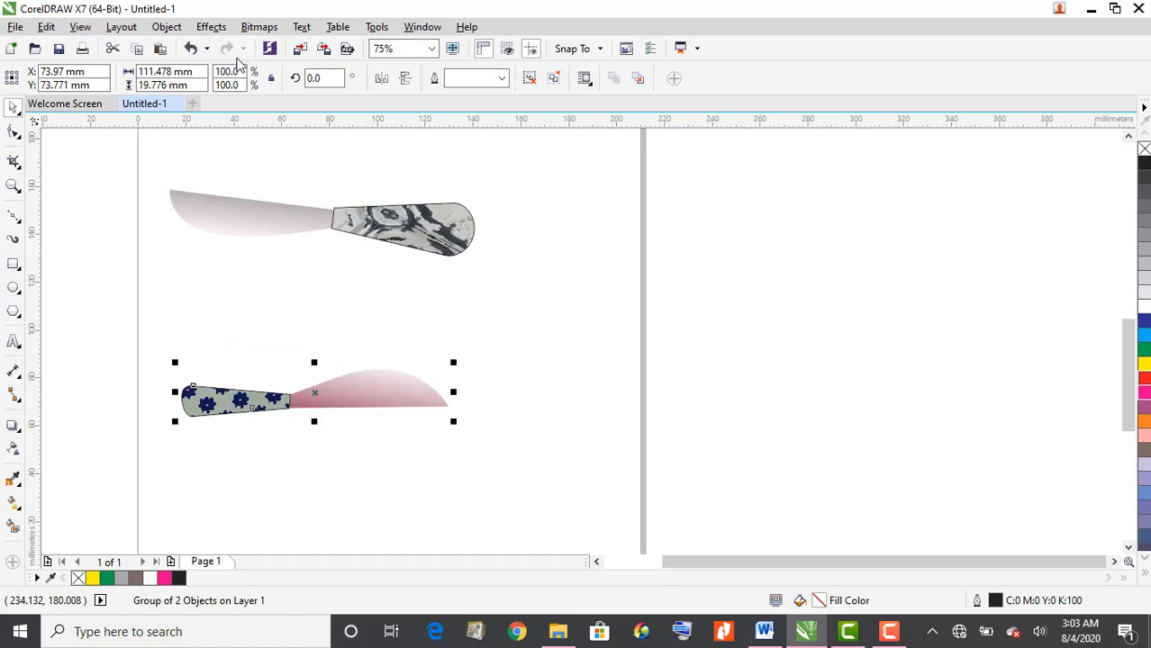
Step: Ungroup the flower-handled knife, try moving its blade away from the handle, and undo that move
left_click(533, 80)
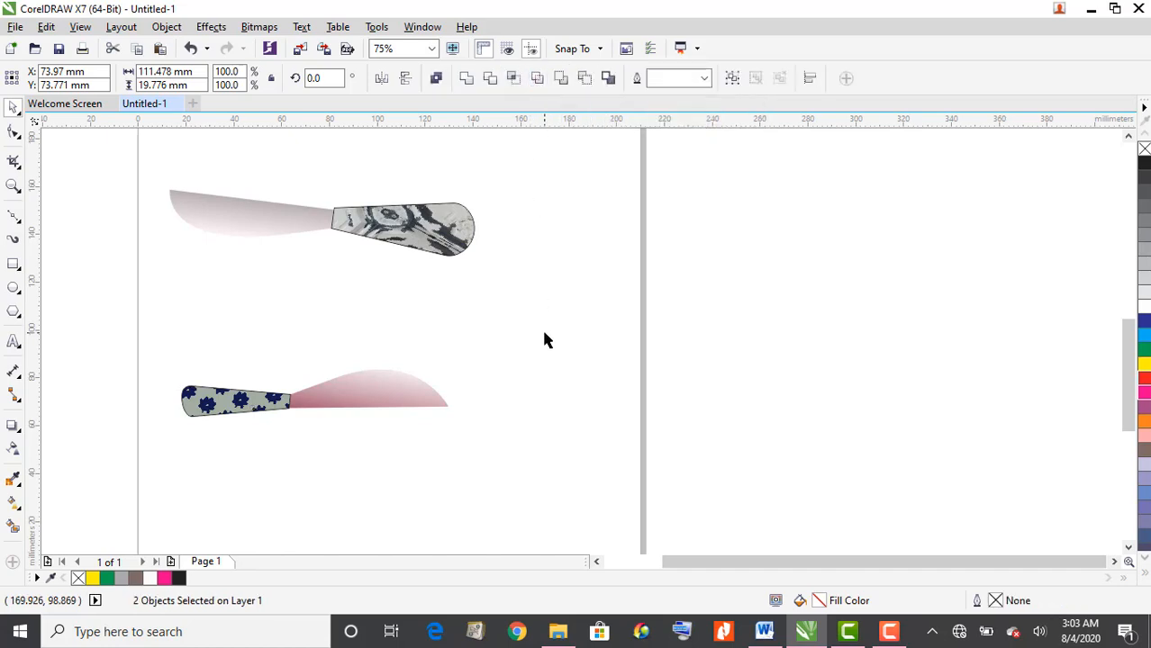
left_click(544, 340)
left_click(419, 378)
left_click_drag(426, 382, 434, 383)
left_click(194, 50)
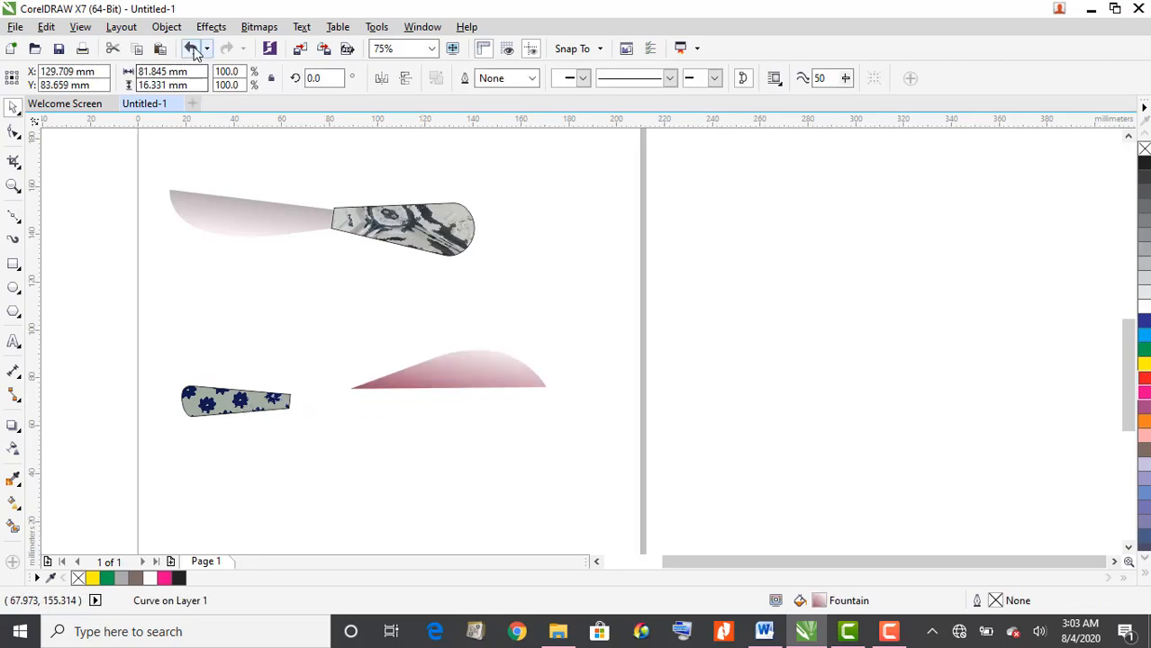
left_click(193, 52)
Step: Select both the flower-patterned handle and the blade of the lower knife and group them again
left_click(240, 333)
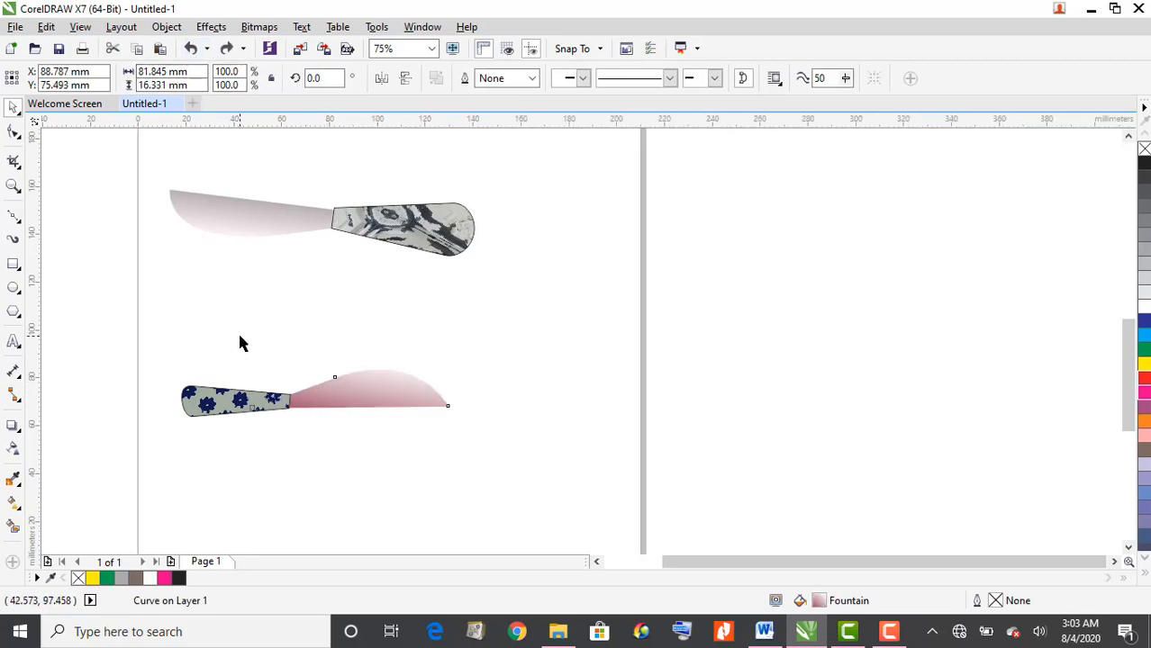
left_click_drag(150, 340, 549, 455)
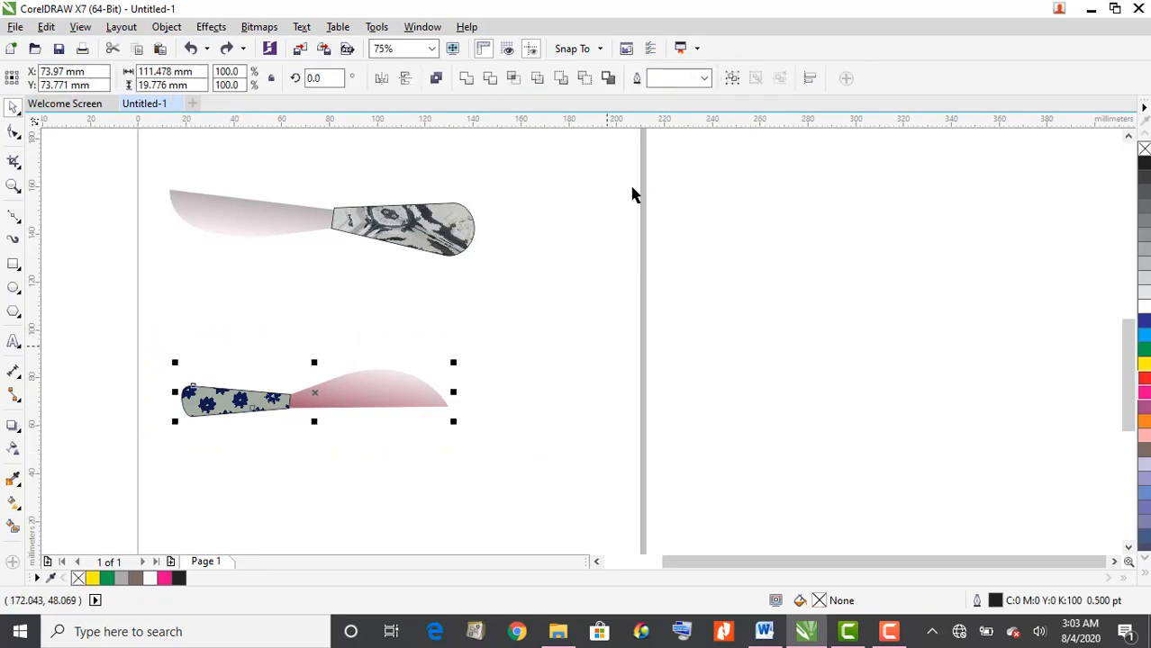
left_click(733, 79)
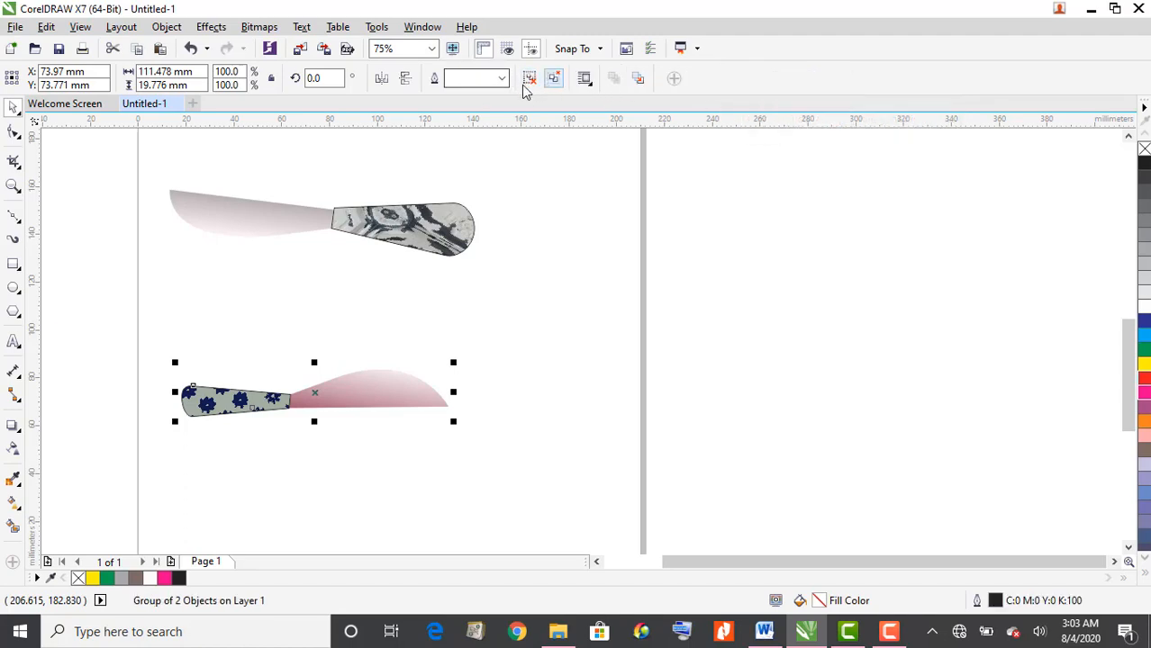
left_click(167, 27)
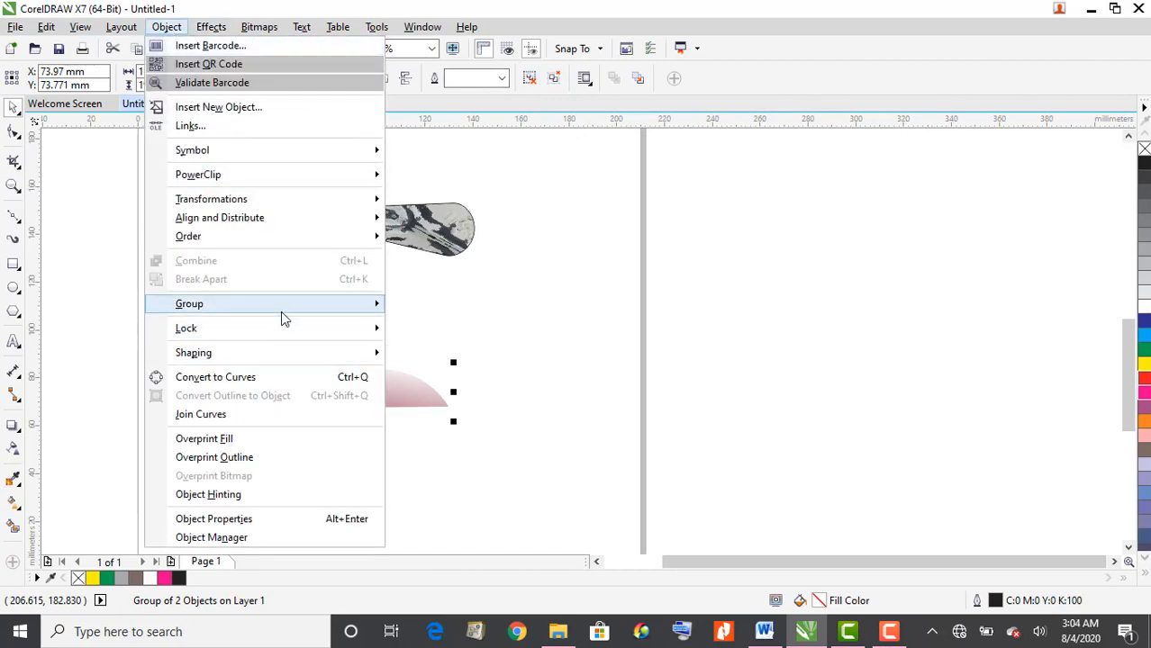
mouse_move(281, 311)
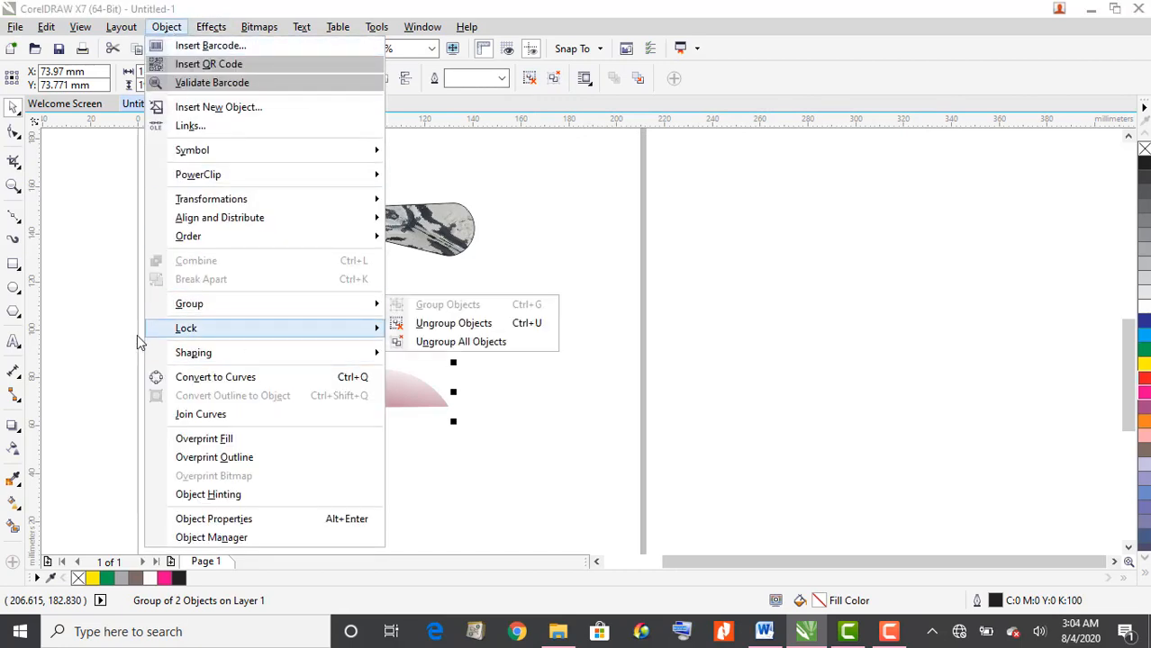
mouse_move(368, 315)
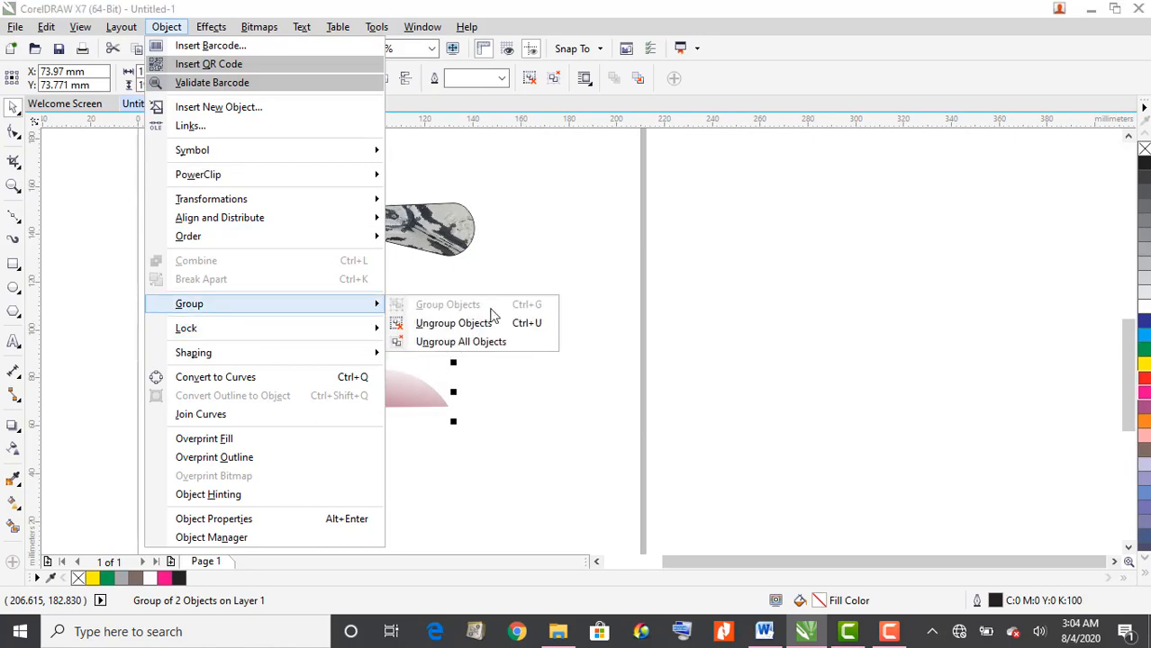
left_click(551, 258)
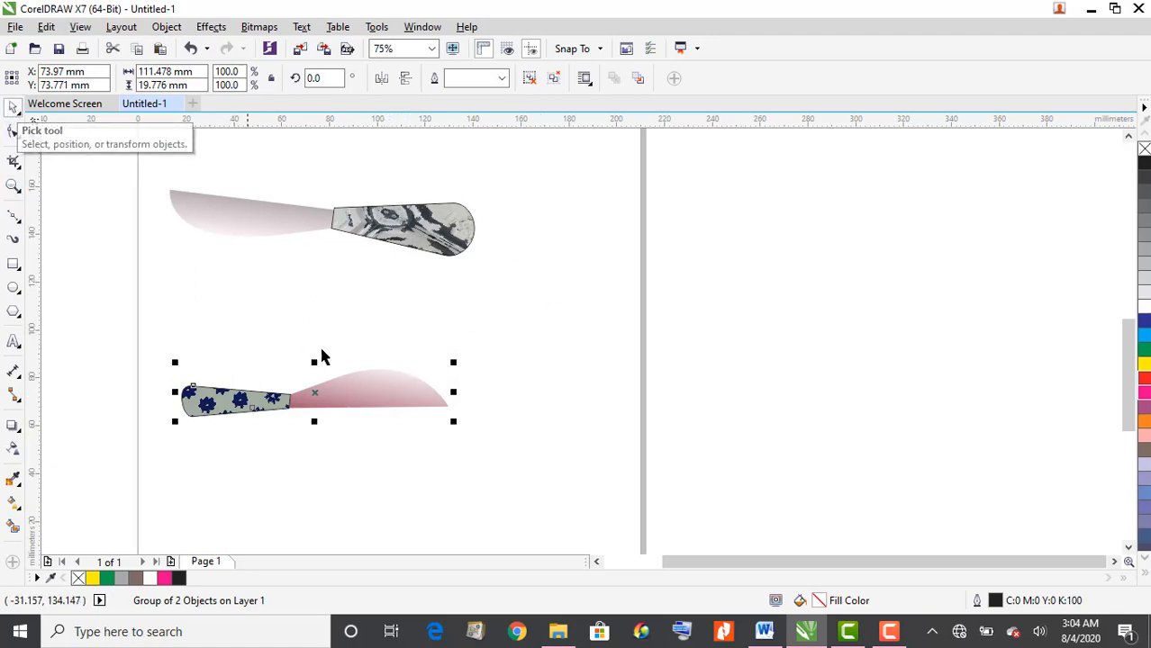
Step: Rotate the grouped flower-handled knife freehand to about 162° so its blade points toward the opposite side
left_click(361, 387)
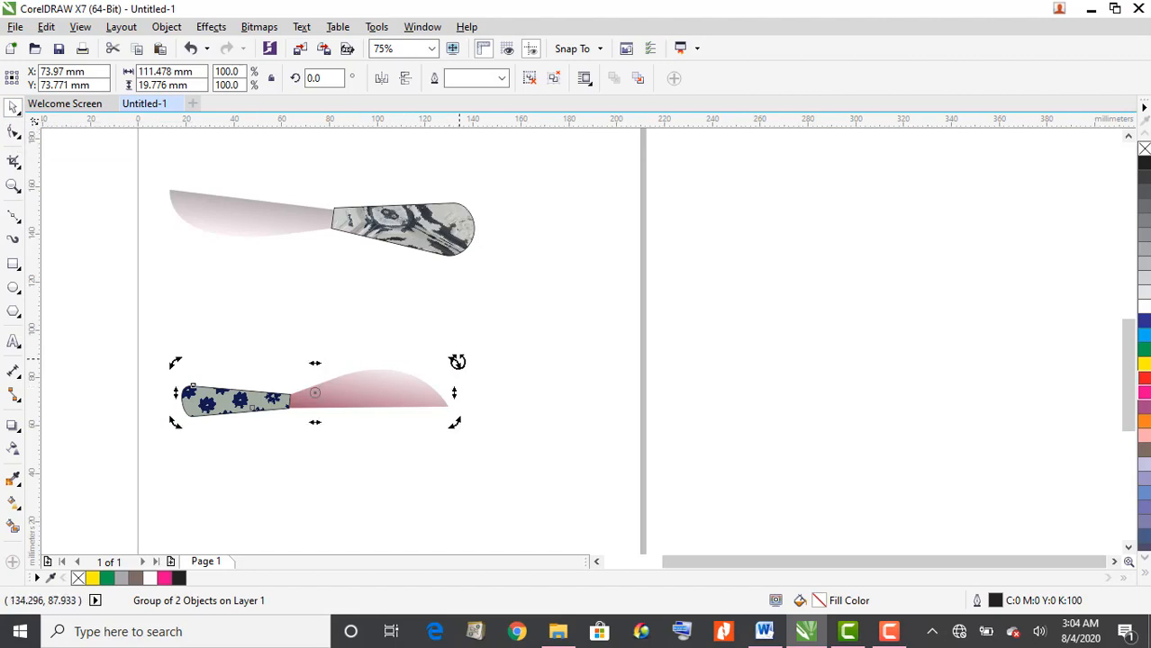
left_click_drag(458, 361, 227, 403)
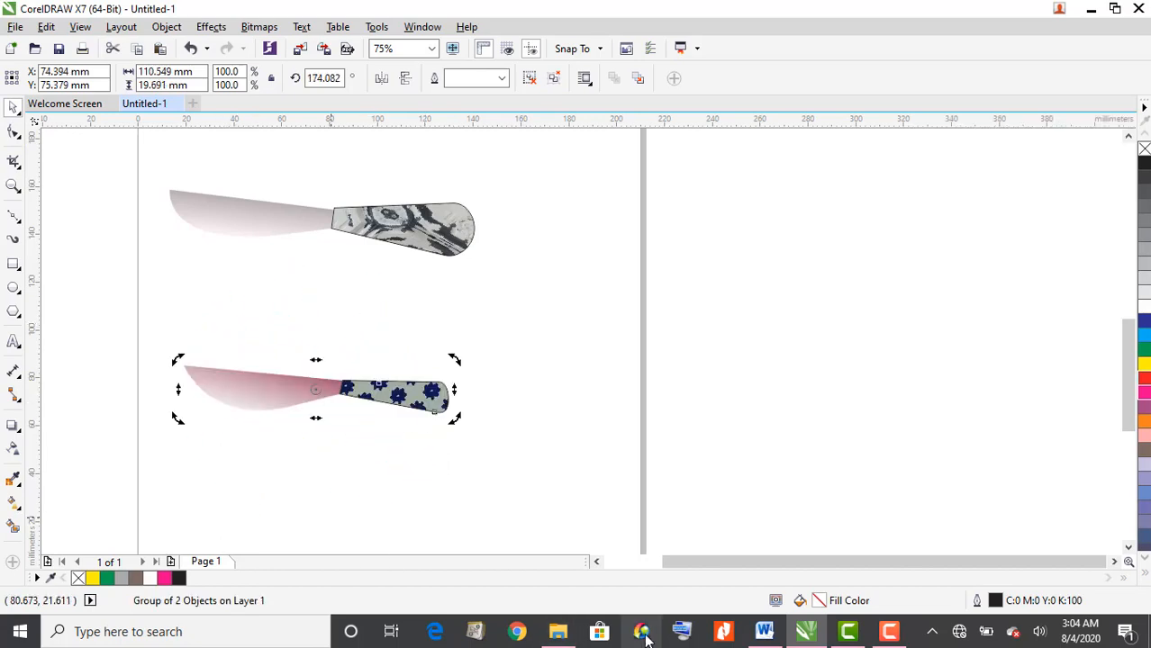
left_click_drag(458, 361, 527, 517)
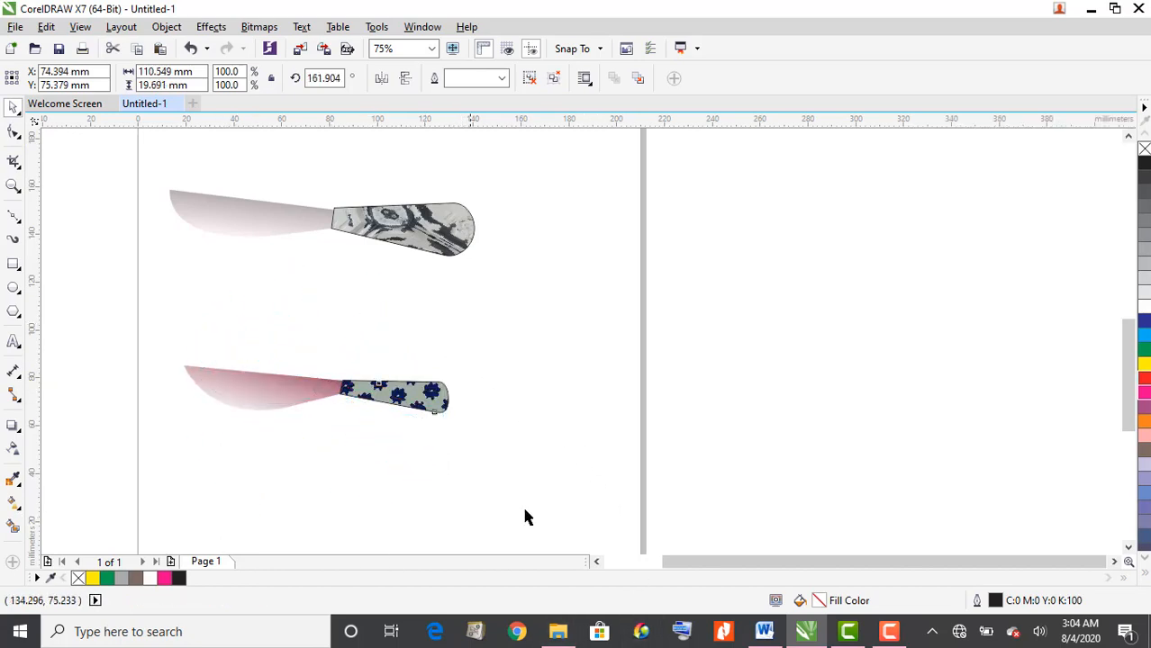
Step: Move the knife with the flower-patterned handle up so it sits just below the grey knife
left_click(539, 466)
left_click(376, 408)
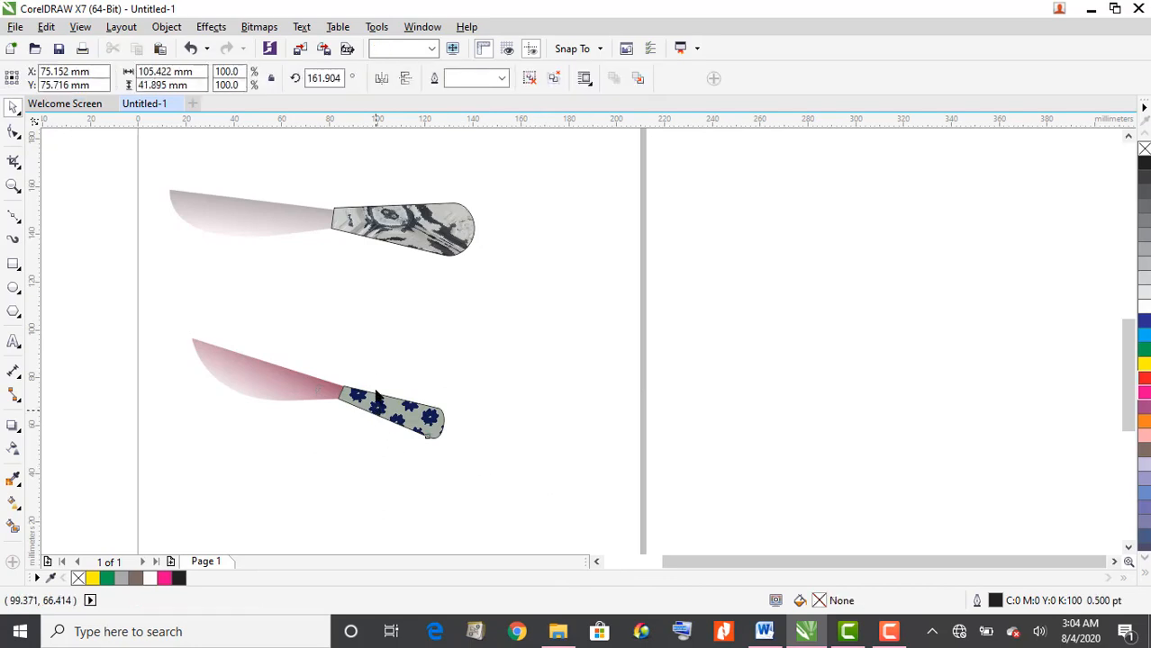
left_click_drag(375, 397, 355, 319)
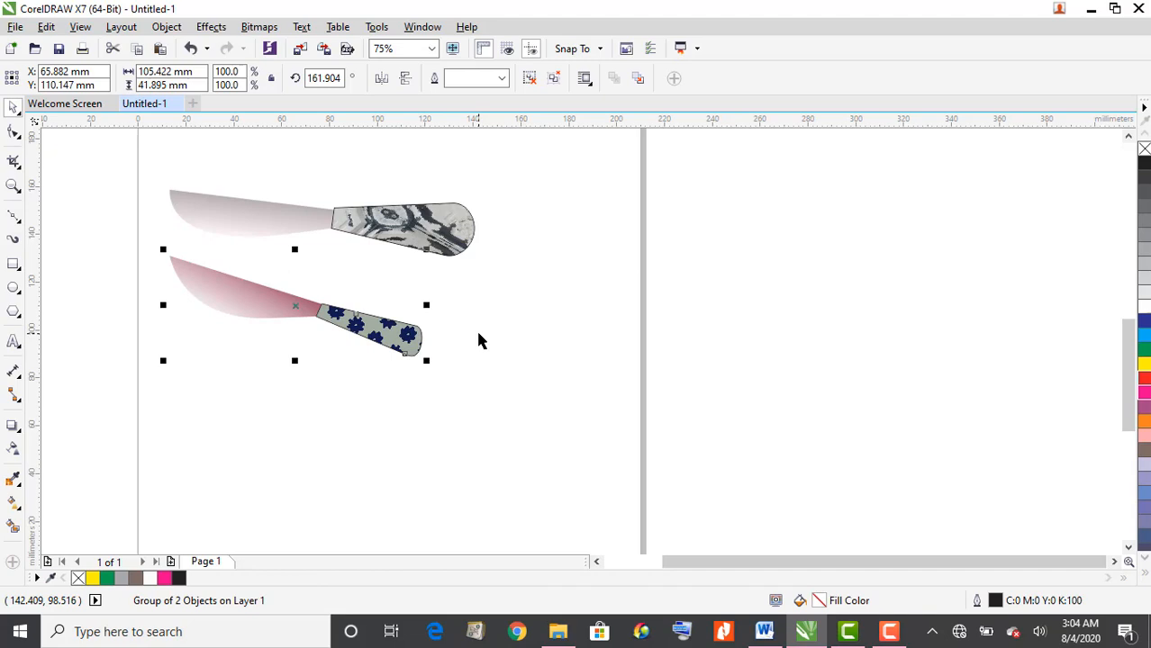
Step: Move both knives together to the top of the page and place the green apple directly below them
scroll(486, 353, "down", 1)
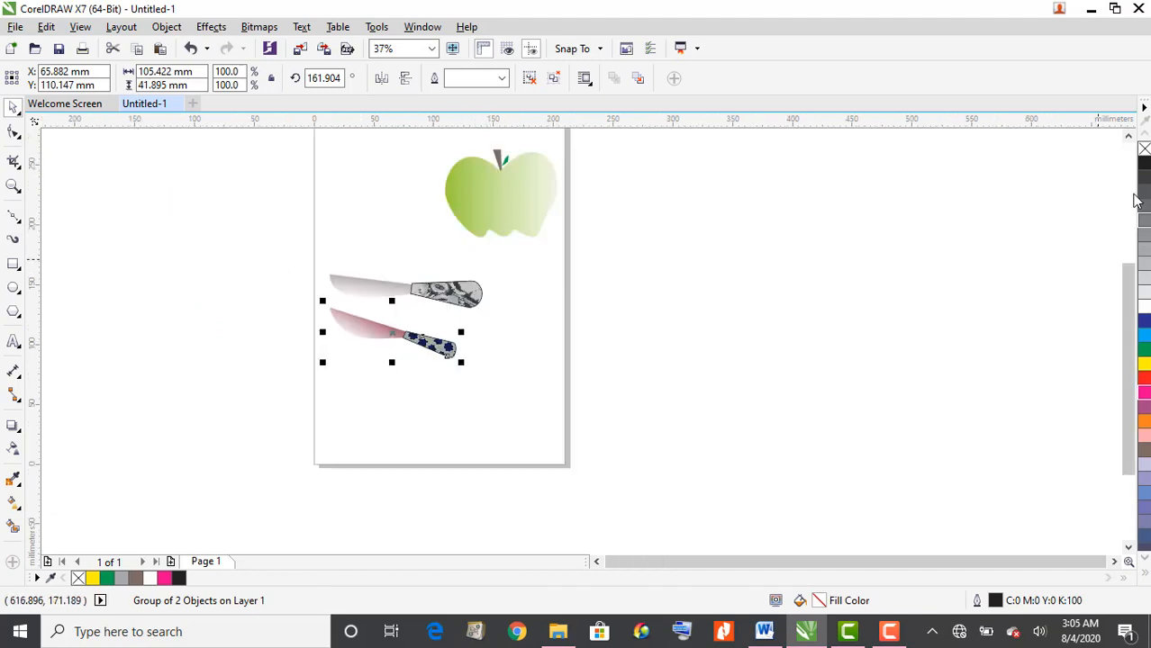
scroll(1133, 148, "up", 3)
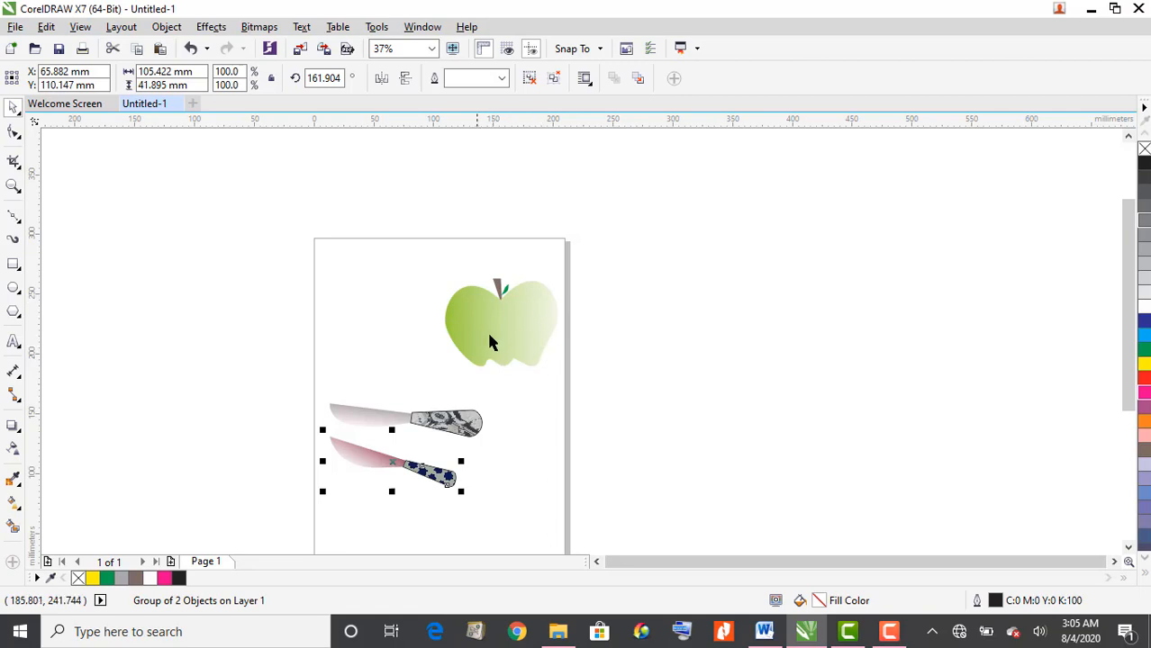
left_click_drag(306, 384, 514, 520)
left_click_drag(407, 445, 407, 293)
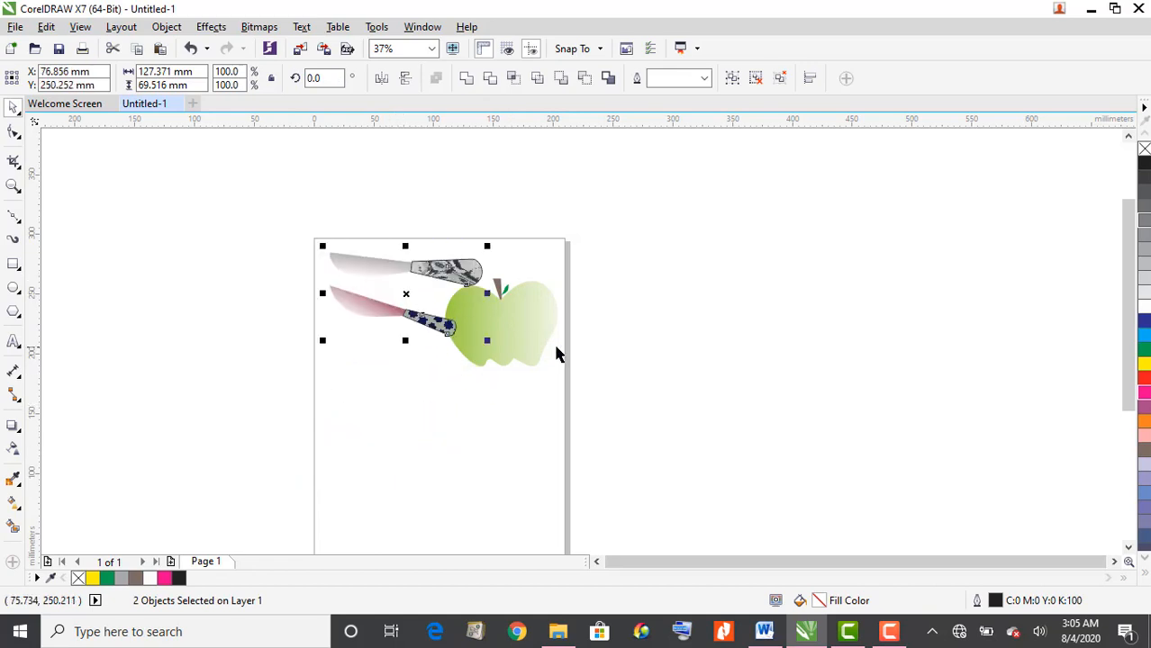
left_click(534, 333)
left_click_drag(535, 331, 396, 399)
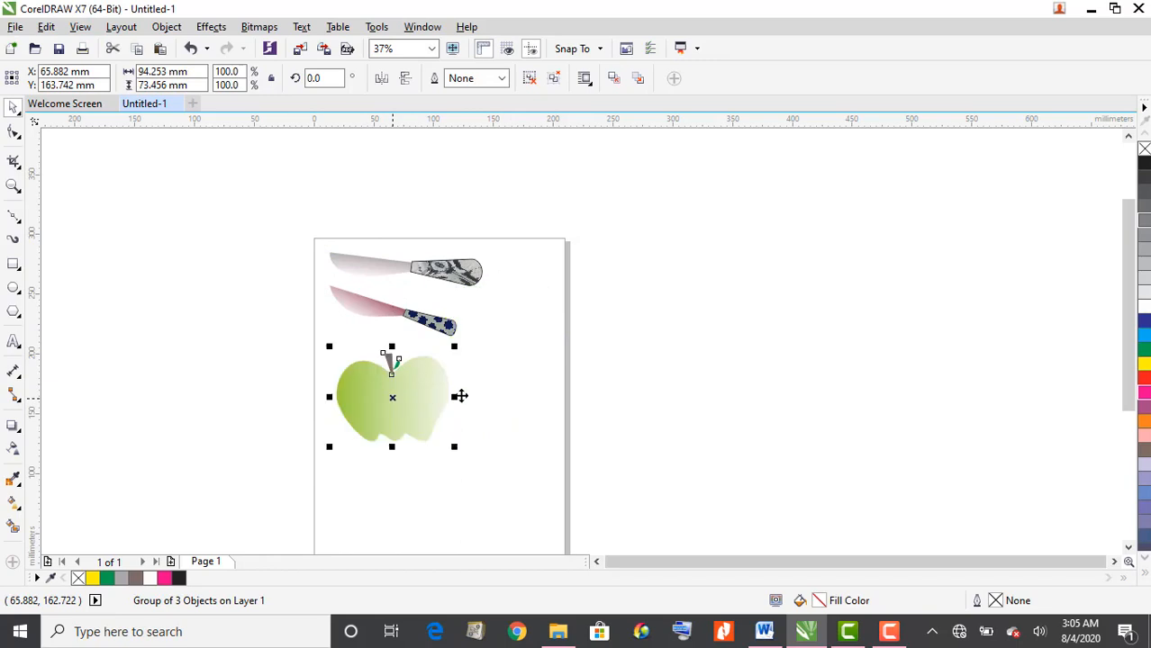
Step: Draw a perfect circle about 87.5 mm in diameter in the empty area below and to the right of the apple
left_click(1128, 547)
left_click(1129, 546)
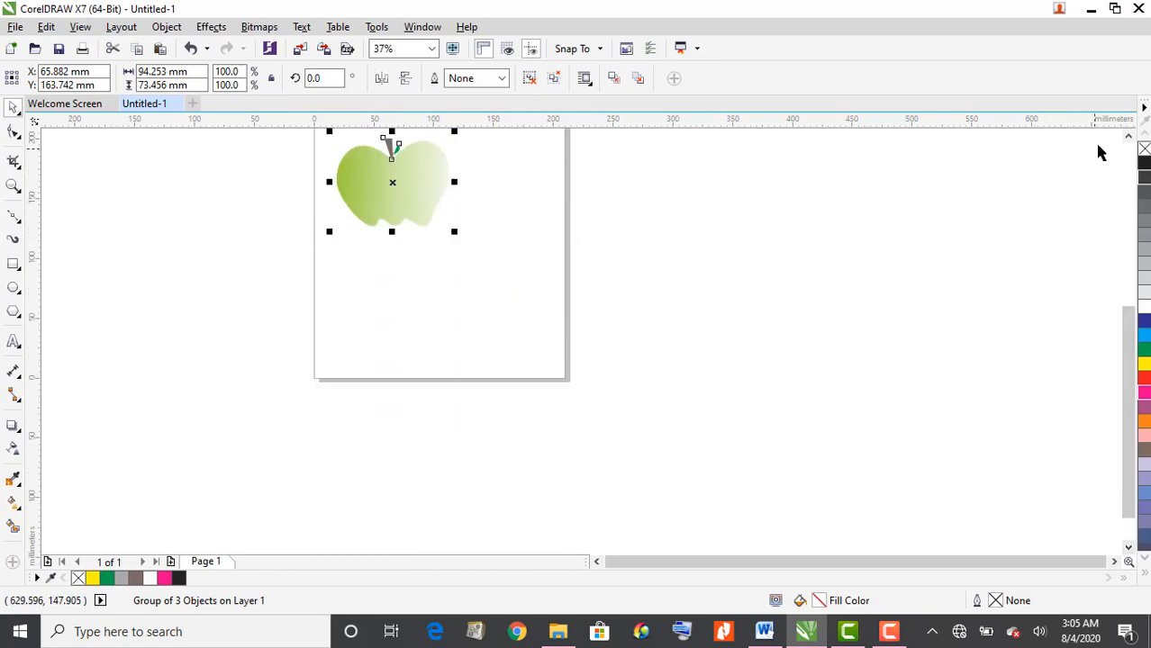
left_click(1128, 135)
scroll(478, 308, "up", 2)
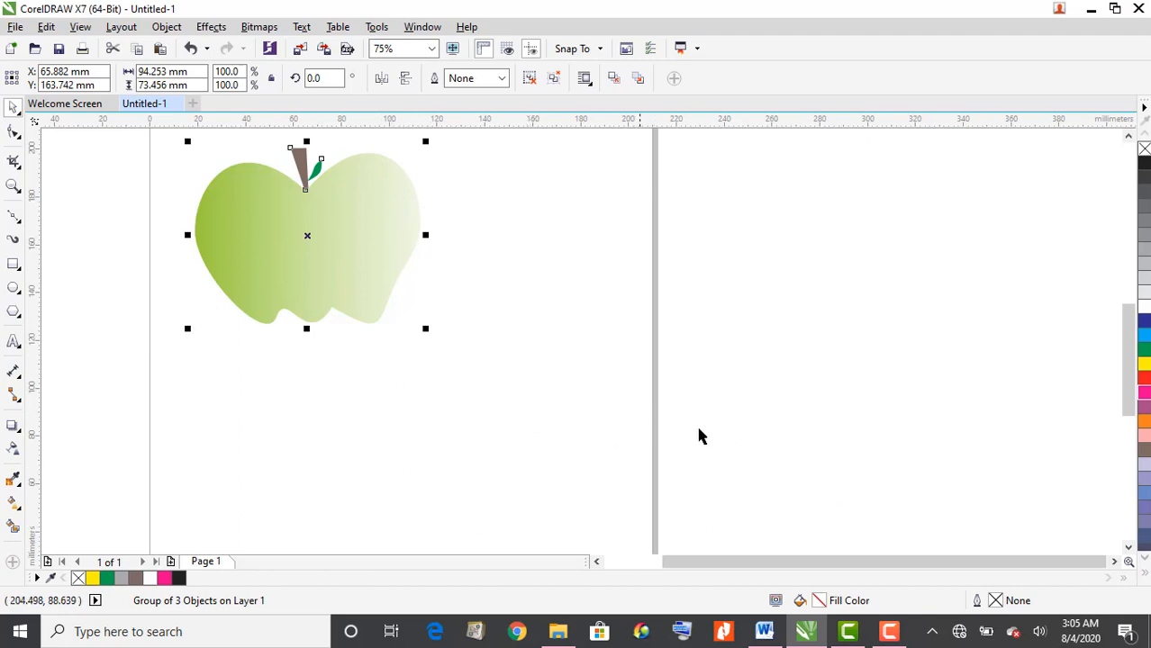
left_click(1128, 547)
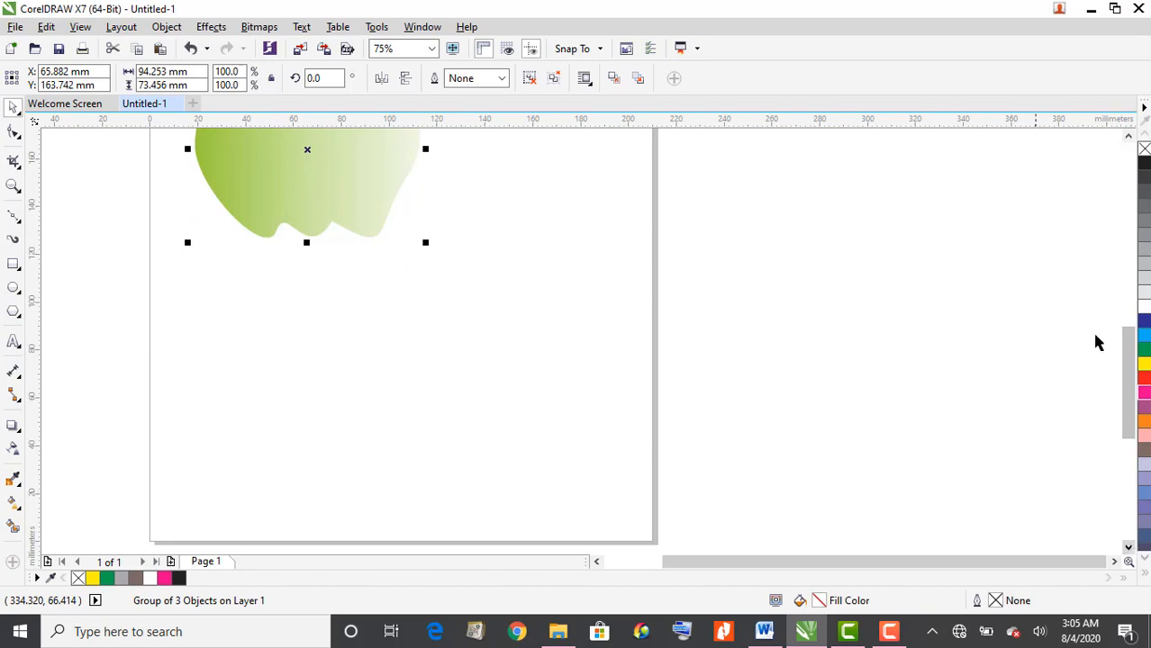
left_click(1129, 136)
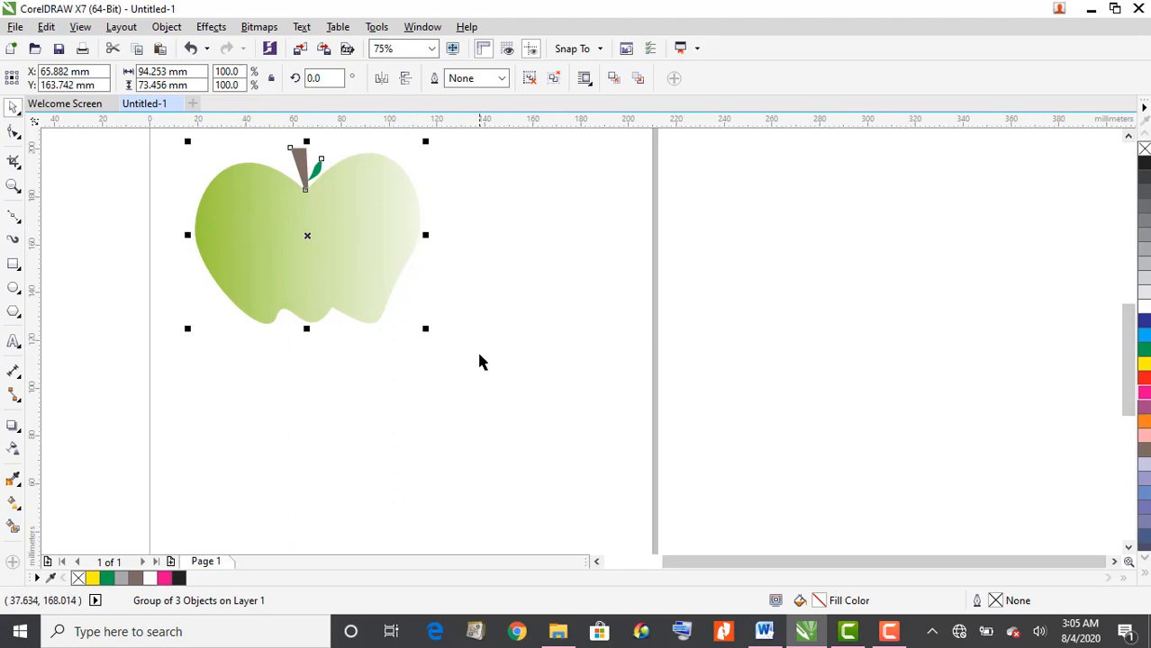
left_click(15, 290)
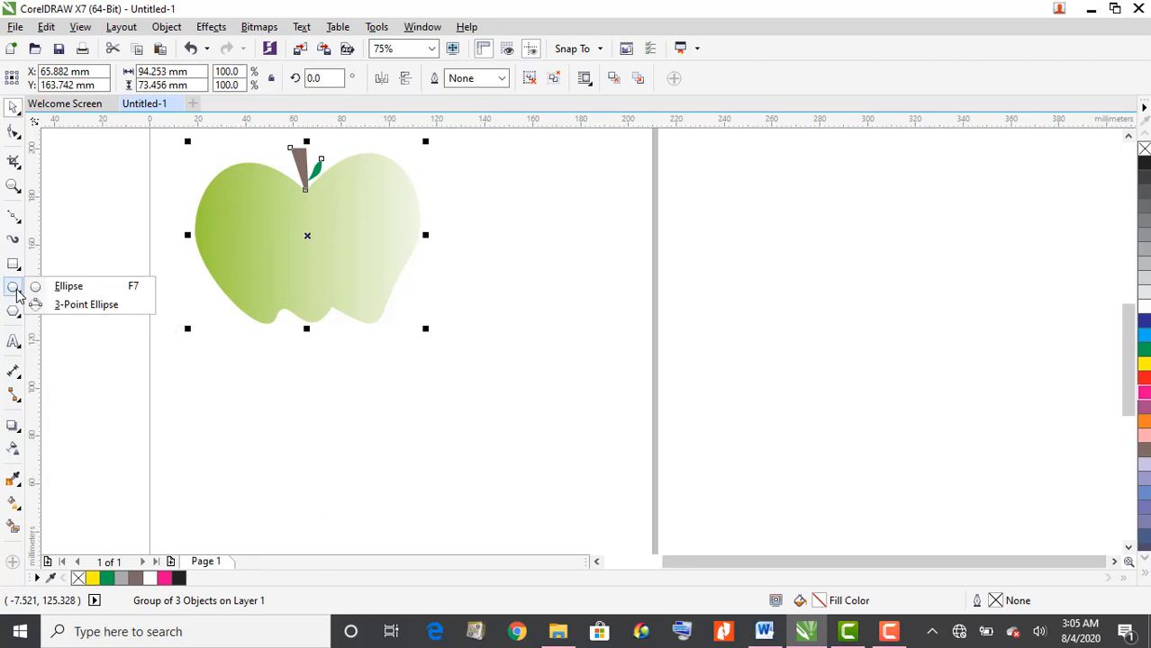
left_click(84, 289)
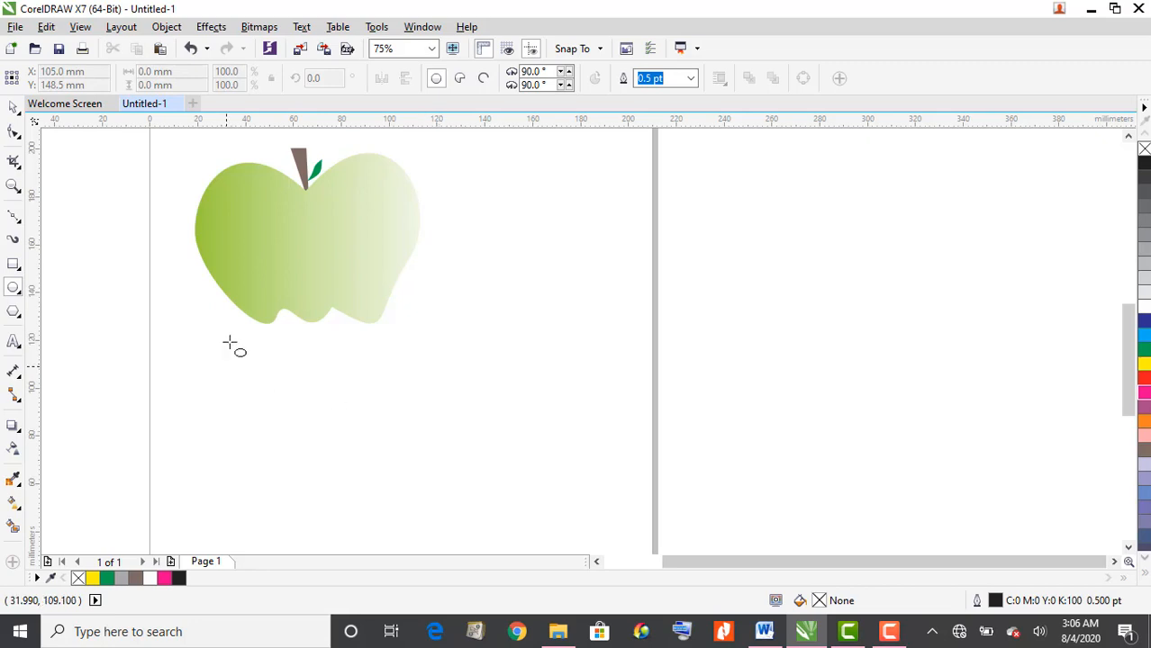
mouse_move(434, 359)
left_mouse_down()
mouse_move(621, 551)
mouse_move(619, 505)
left_mouse_up()
key("ctrl")
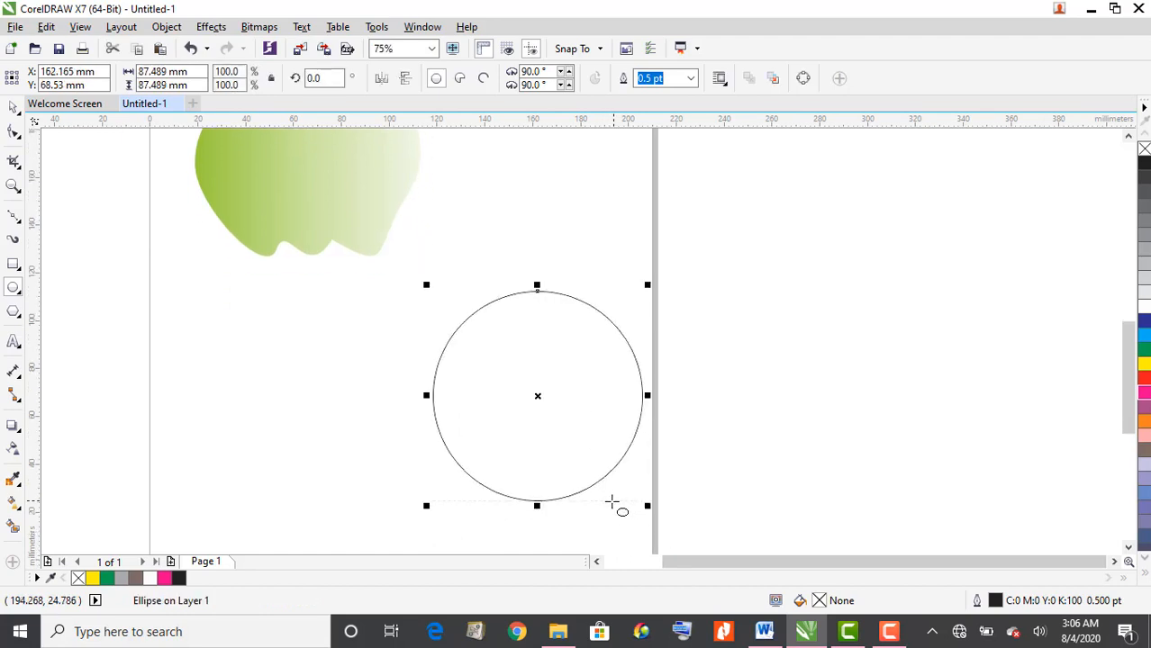
Step: Move the circle slightly up and left towards the apple and convert it to curves
left_click(1128, 135)
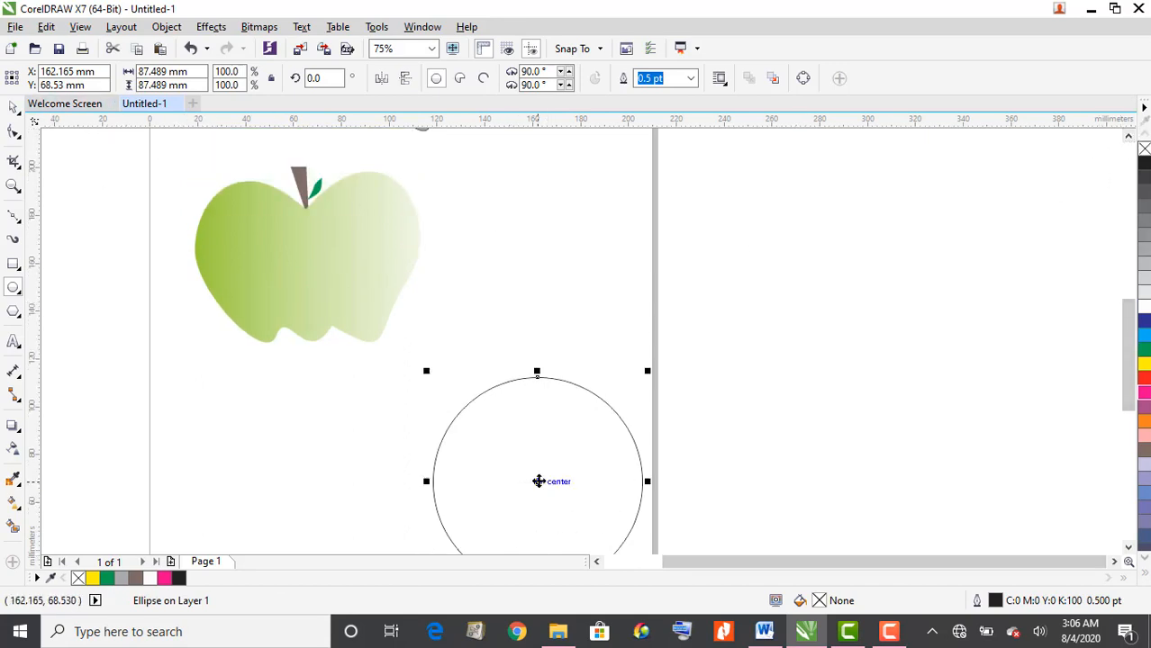
left_click_drag(537, 480, 513, 426)
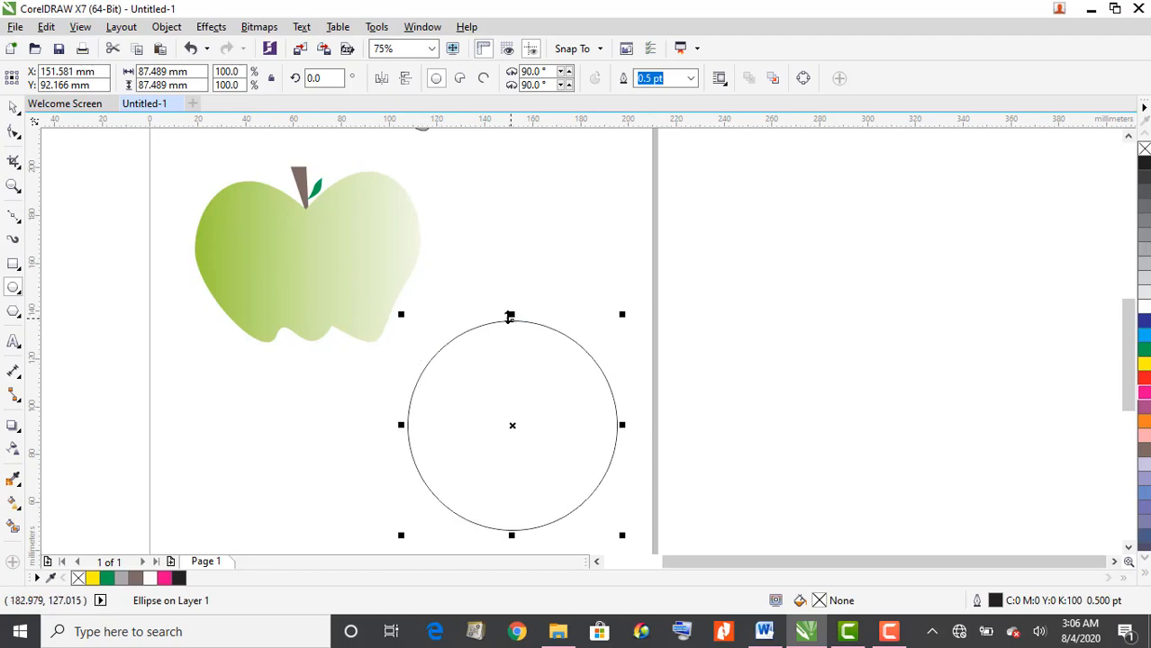
left_click(168, 27)
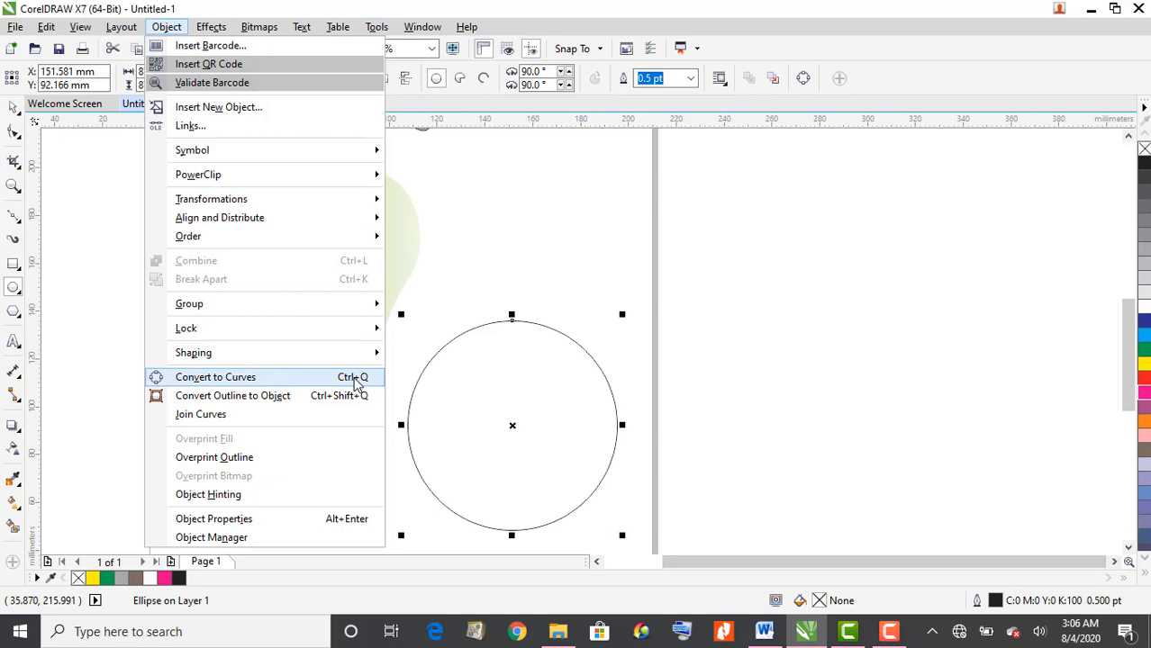
left_click(216, 377)
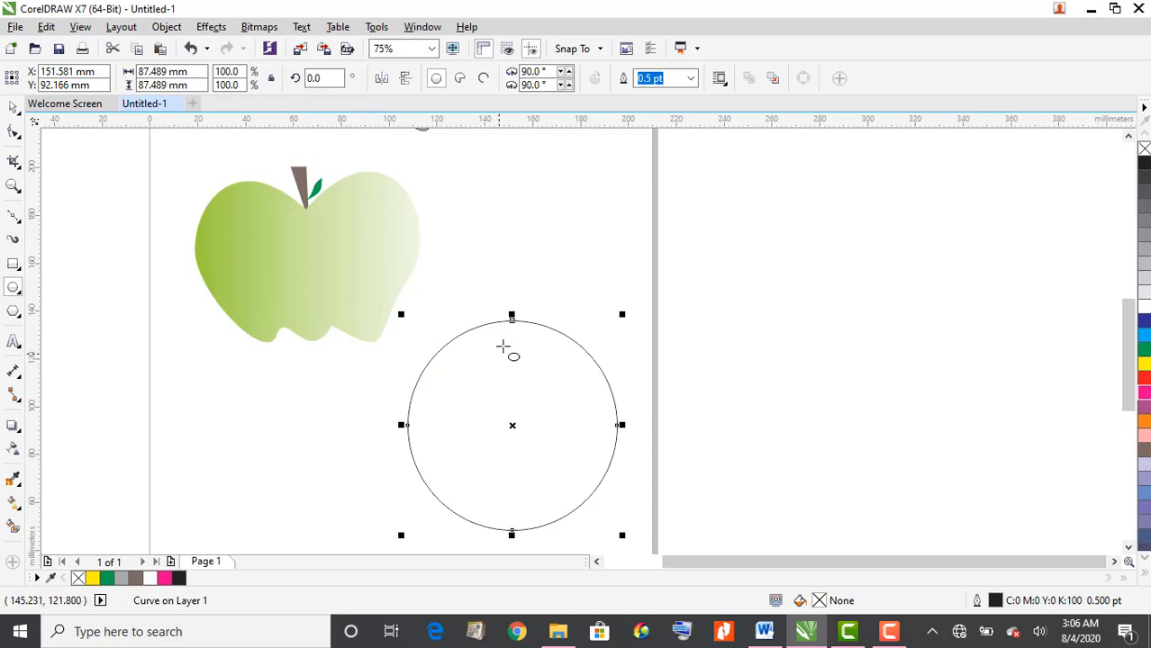
Step: Try to delete the top node of the converted circle with the Shape tool
left_click(13, 135)
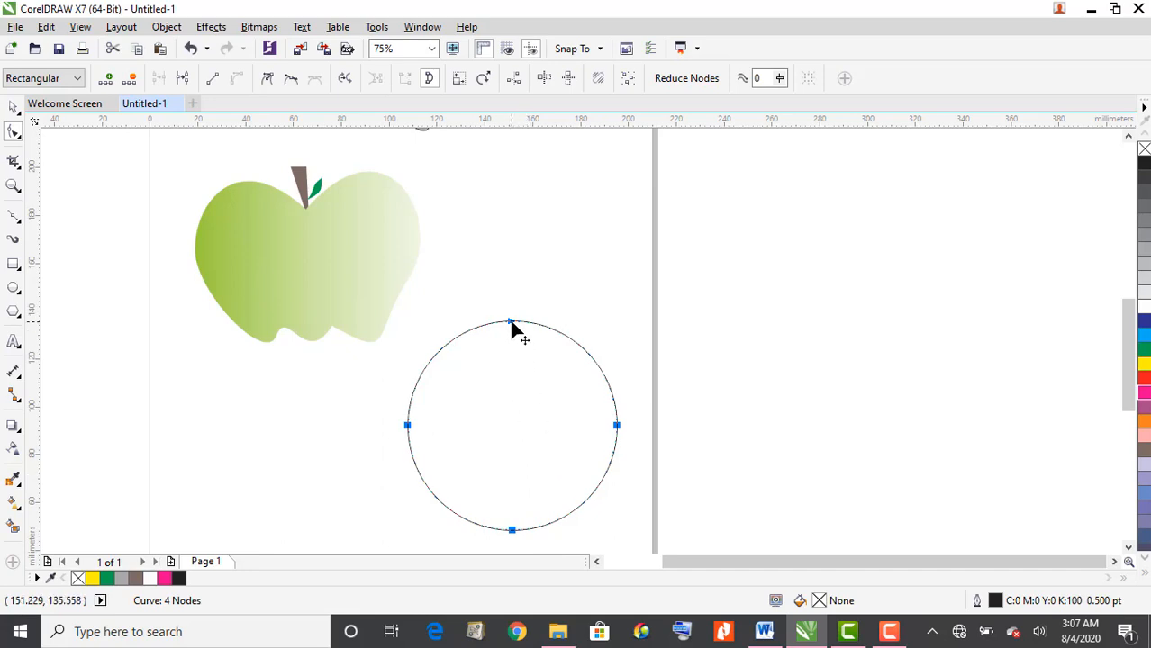
key("Delete")
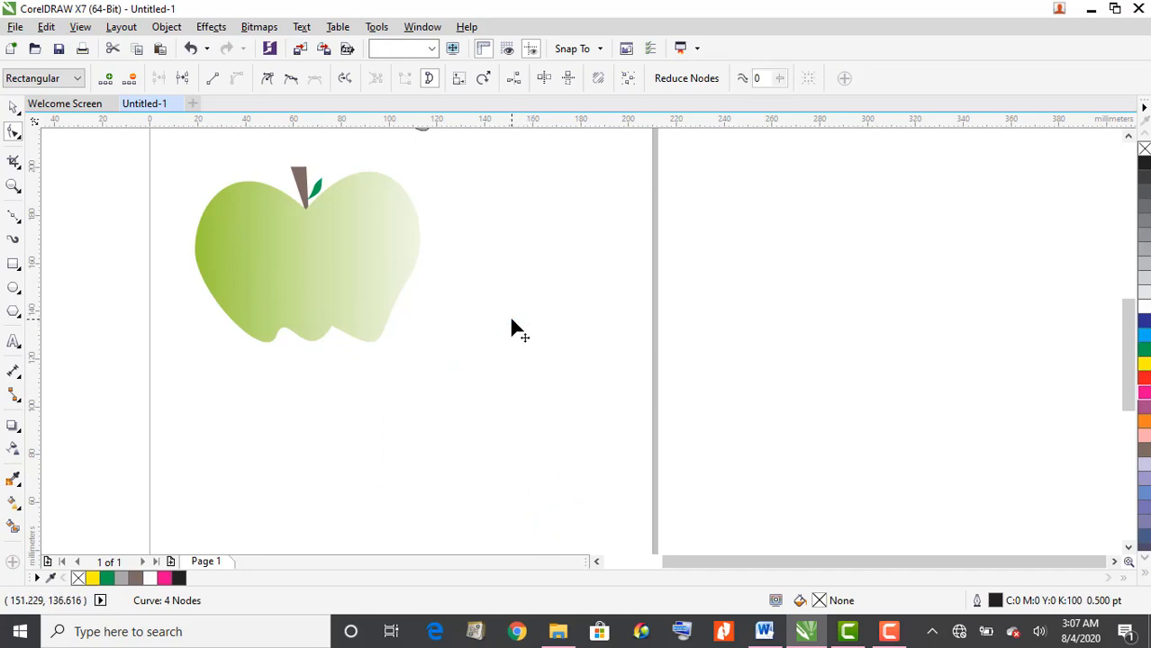
left_click(190, 49)
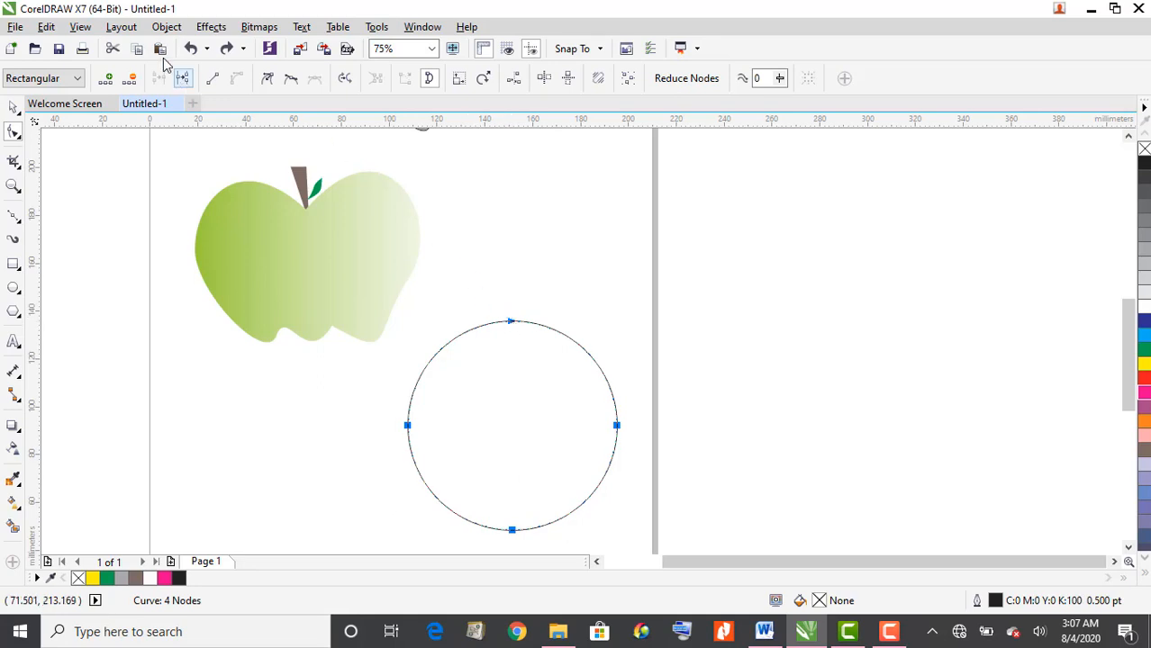
left_click(165, 27)
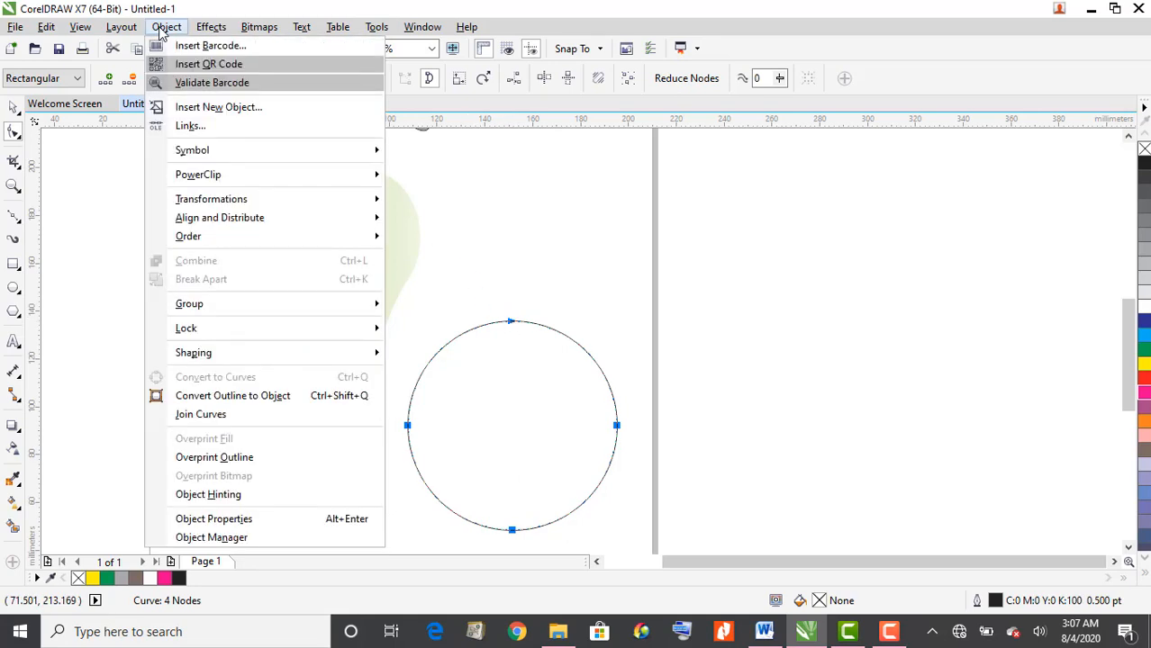
left_click(516, 343)
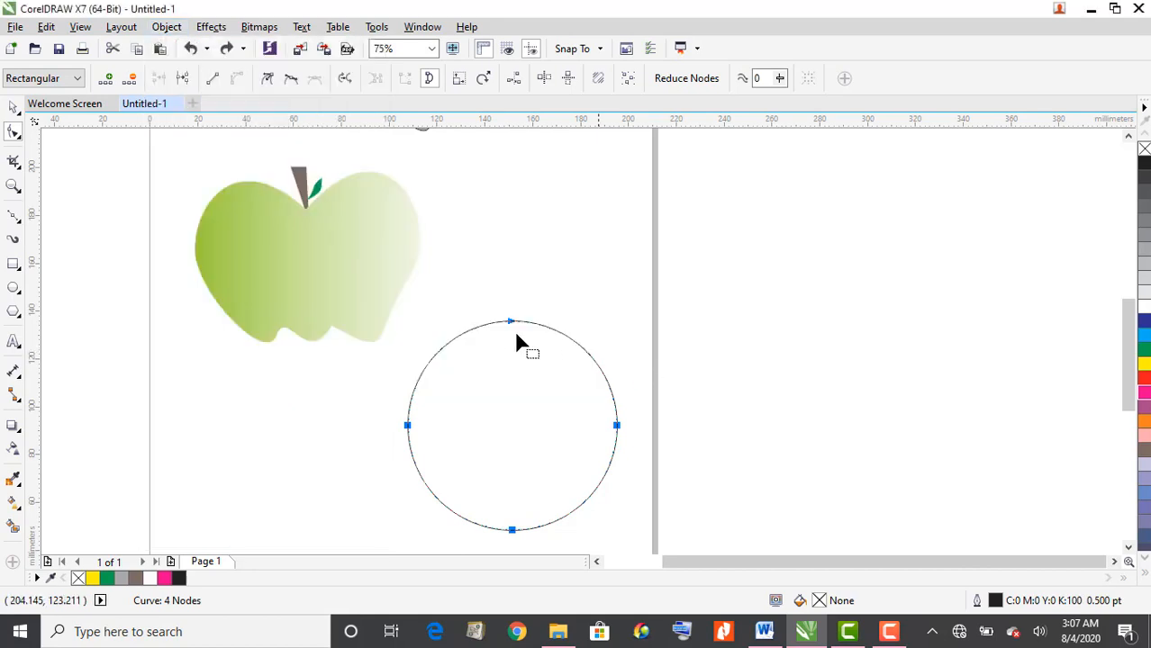
key("Delete")
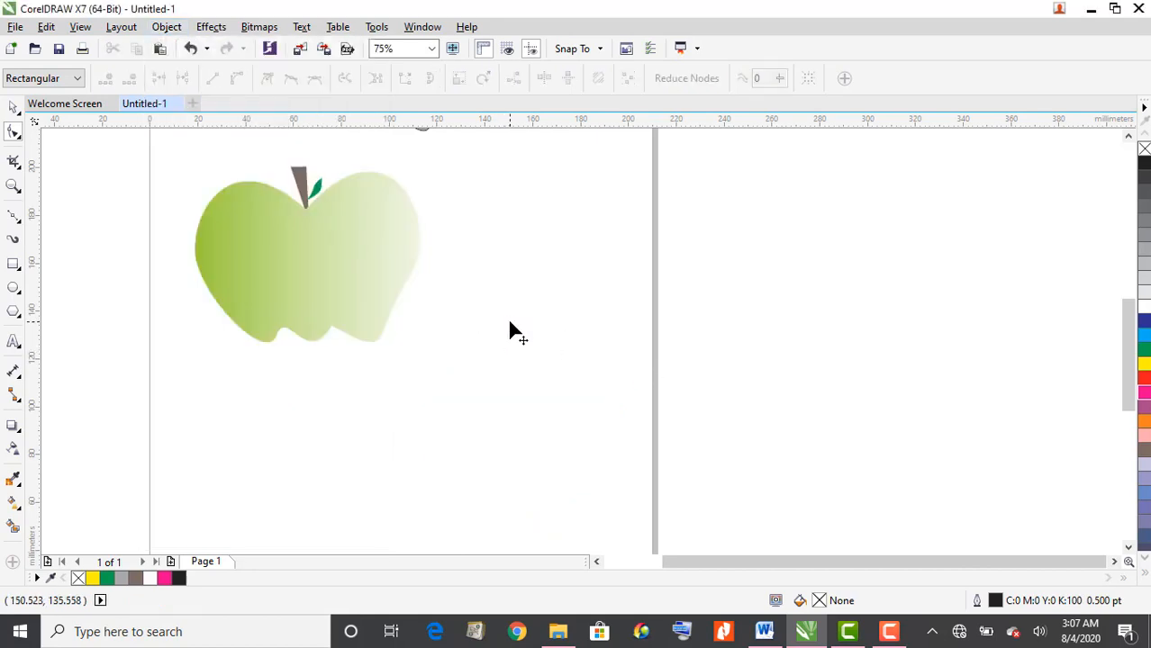
left_click(191, 48)
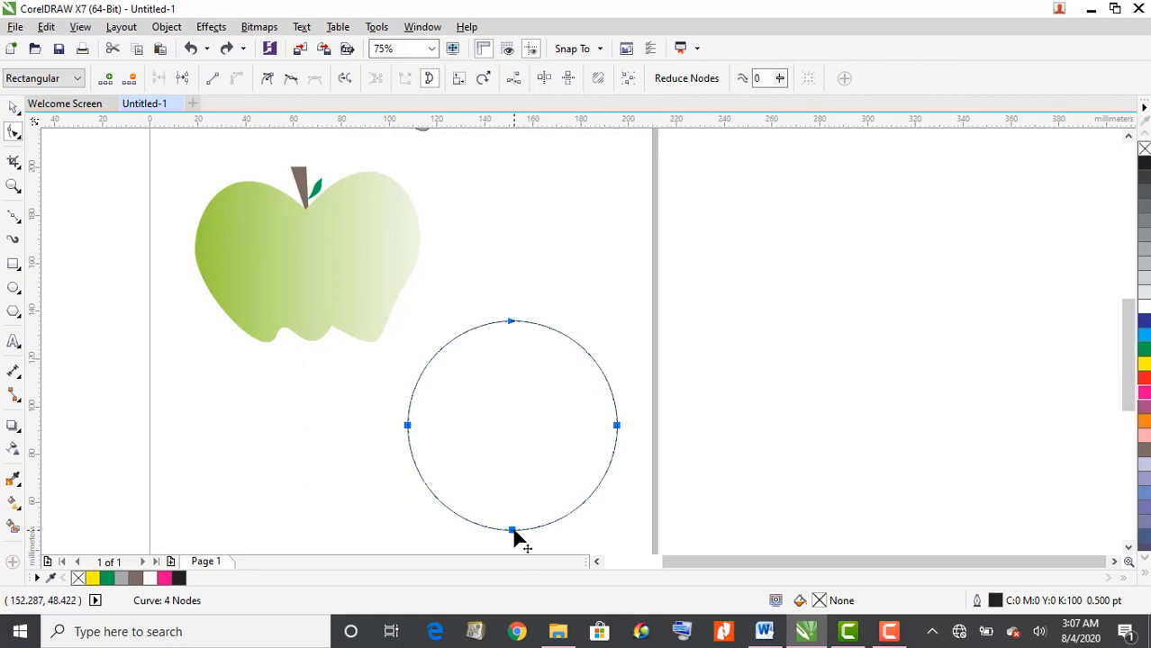
Step: Reselect the circle for node editing and try to remove only its top node
scroll(515, 532, "down", 4)
left_click(1128, 547)
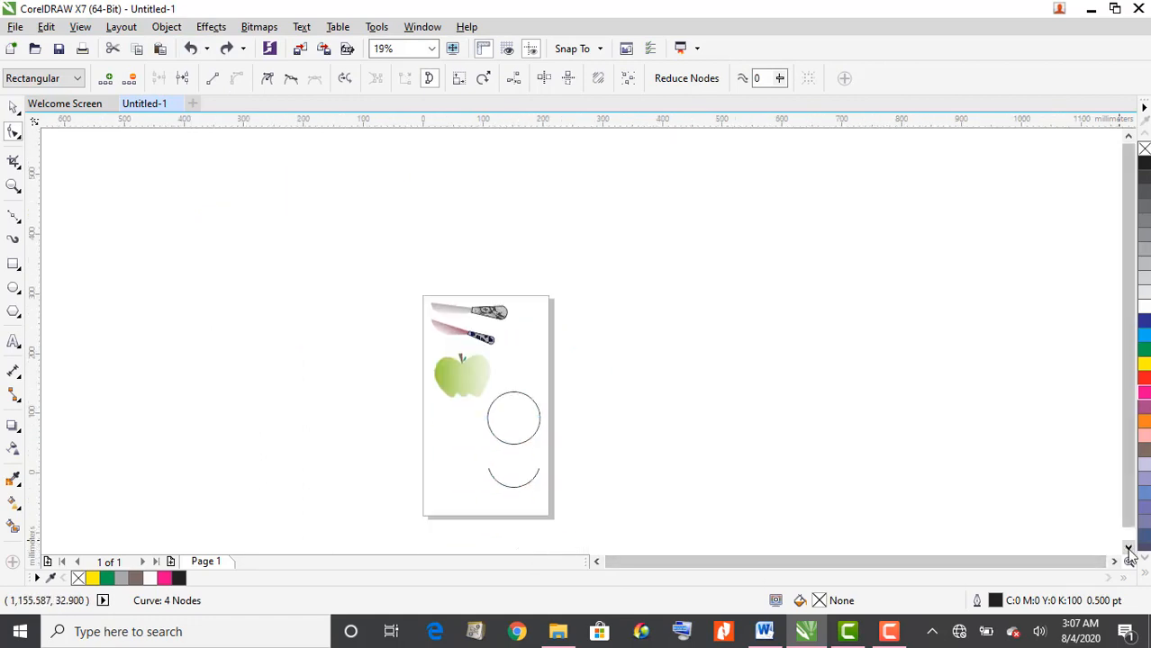
left_click(1128, 547)
scroll(617, 373, "up", 1)
scroll(569, 365, "up", 1)
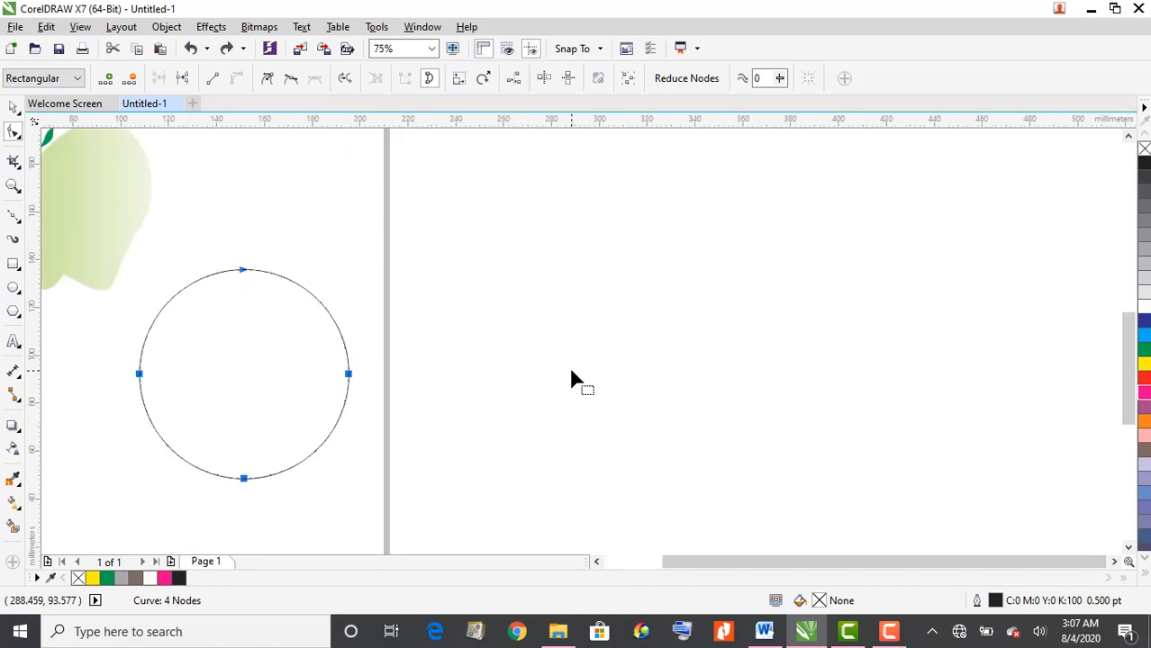
left_click(13, 107)
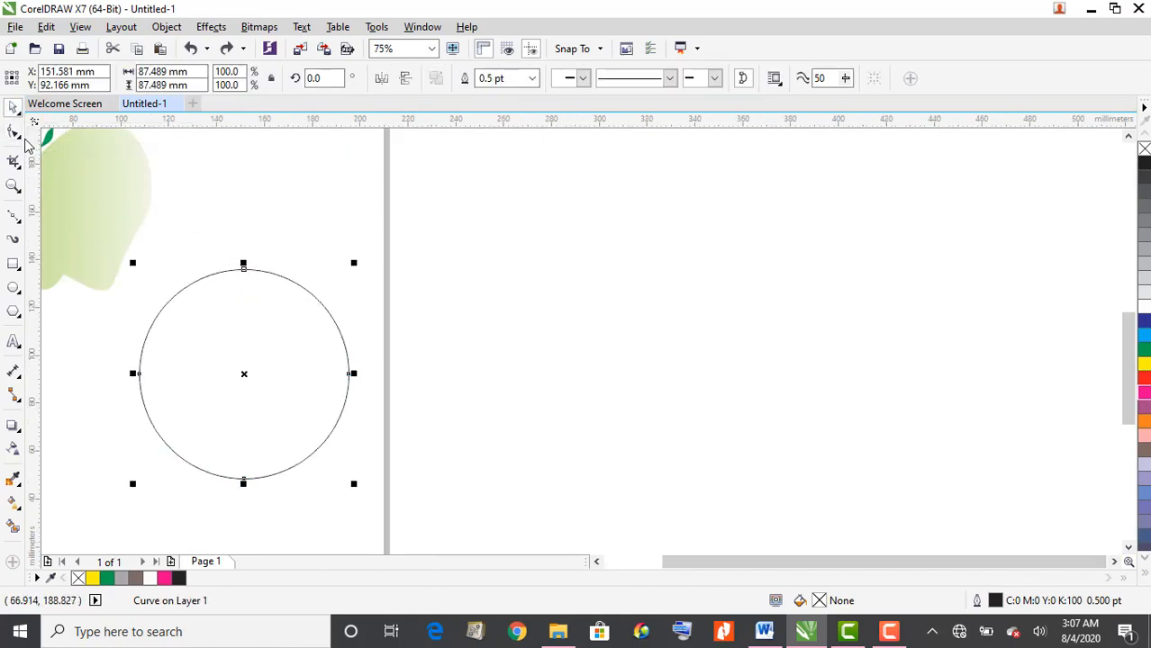
left_click(14, 132)
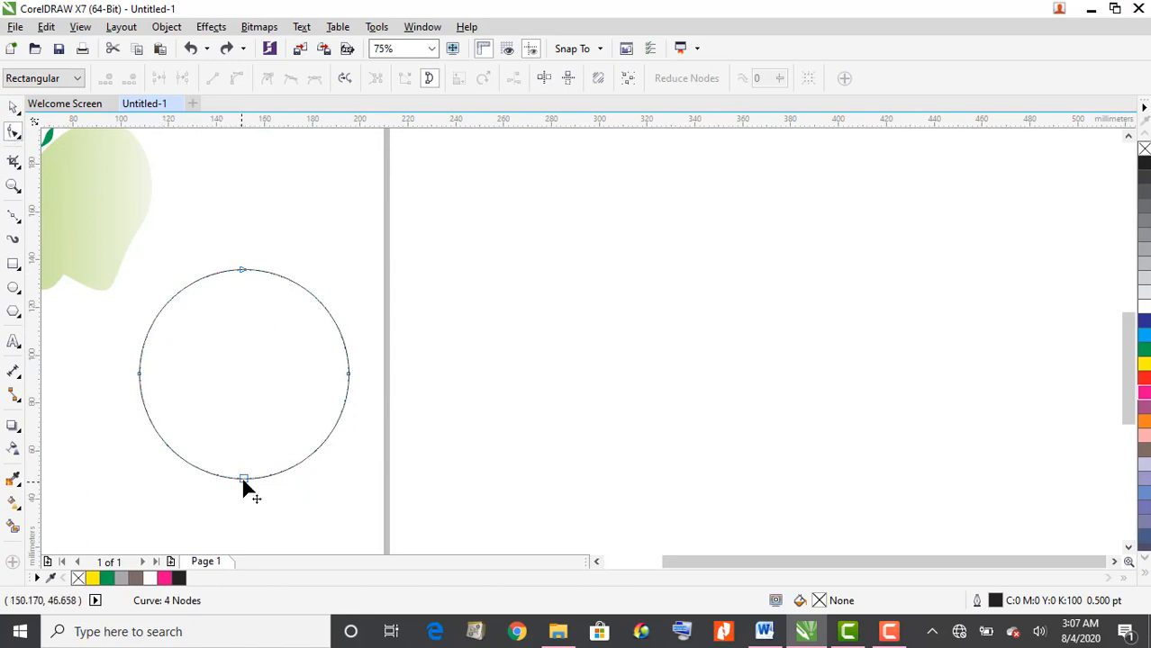
double_click(243, 271)
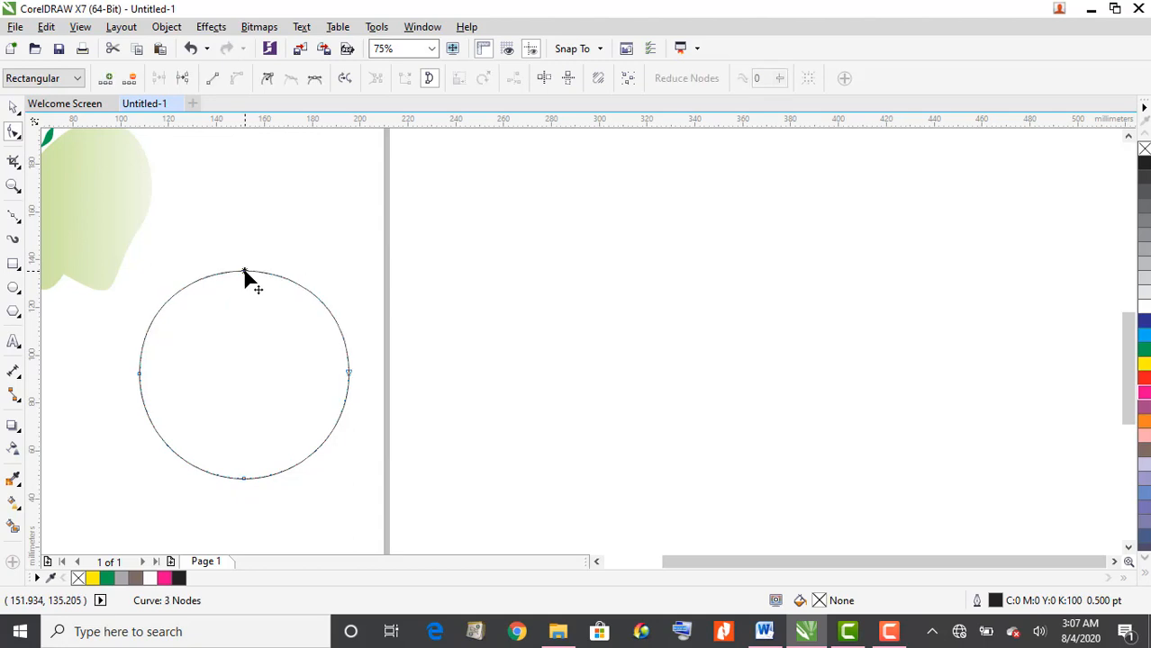
left_click(191, 49)
left_click(192, 49)
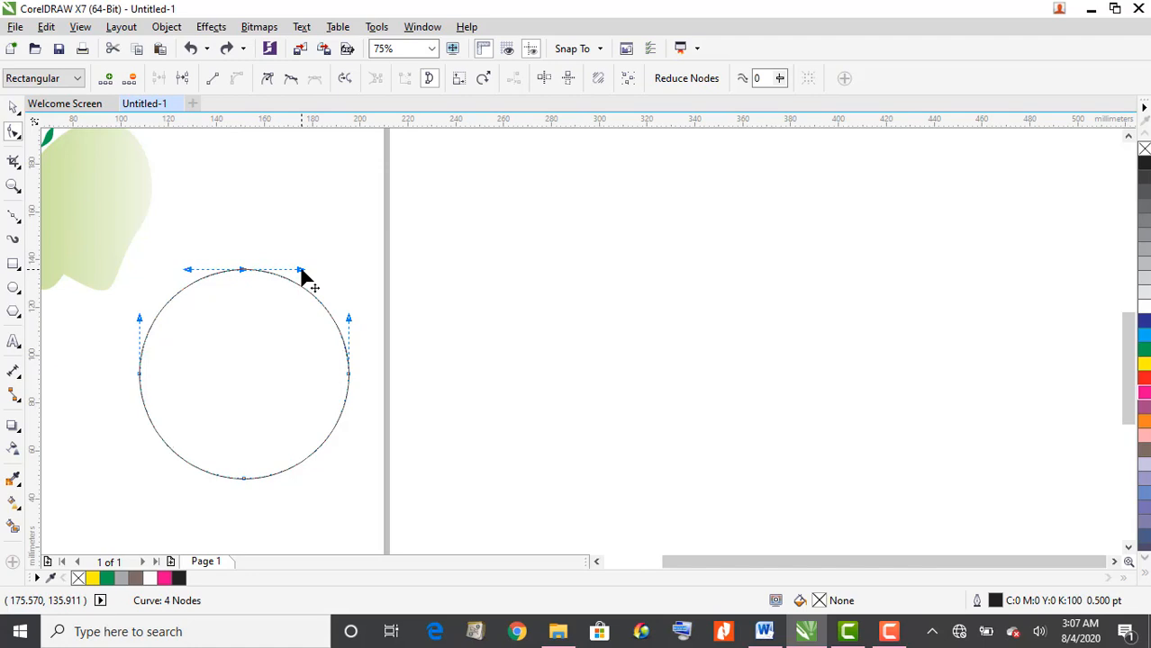
Step: Try to reshape the circle's top by pulling the right curve handle of its top node upward
left_click_drag(301, 273, 315, 227)
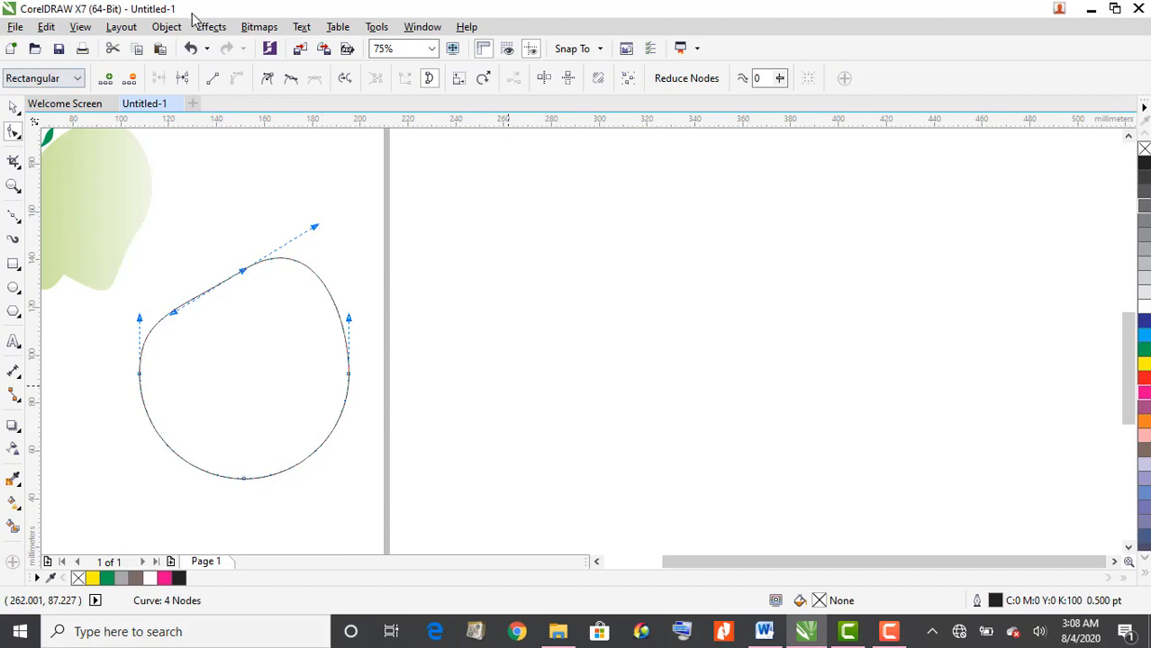
left_click(191, 49)
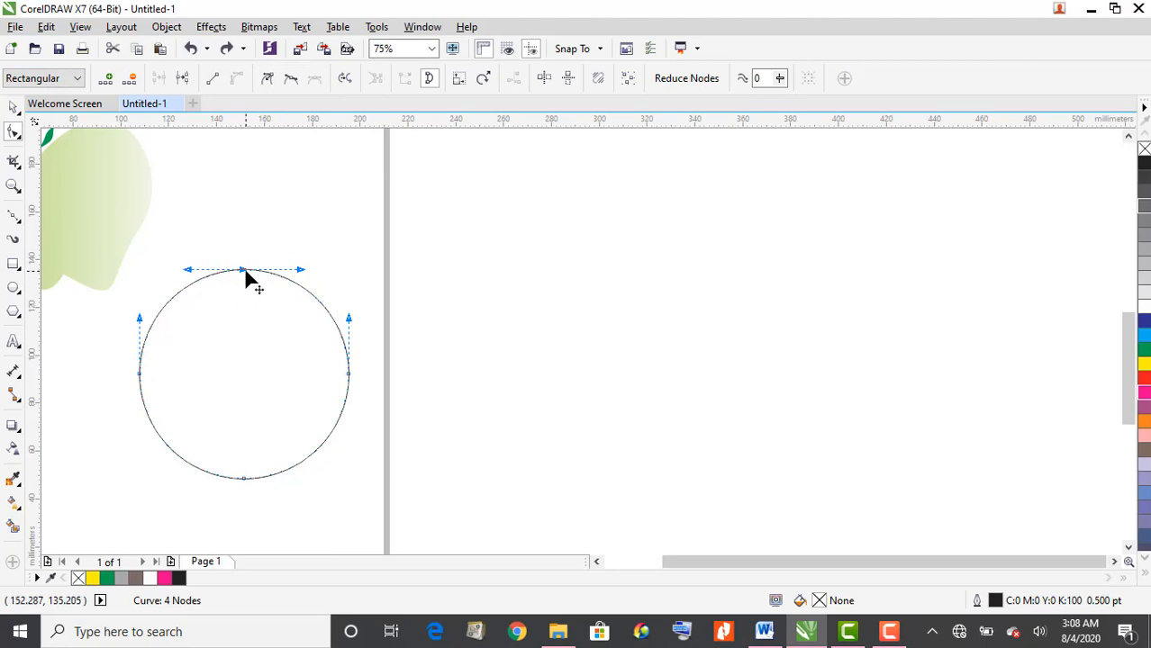
left_click(598, 562)
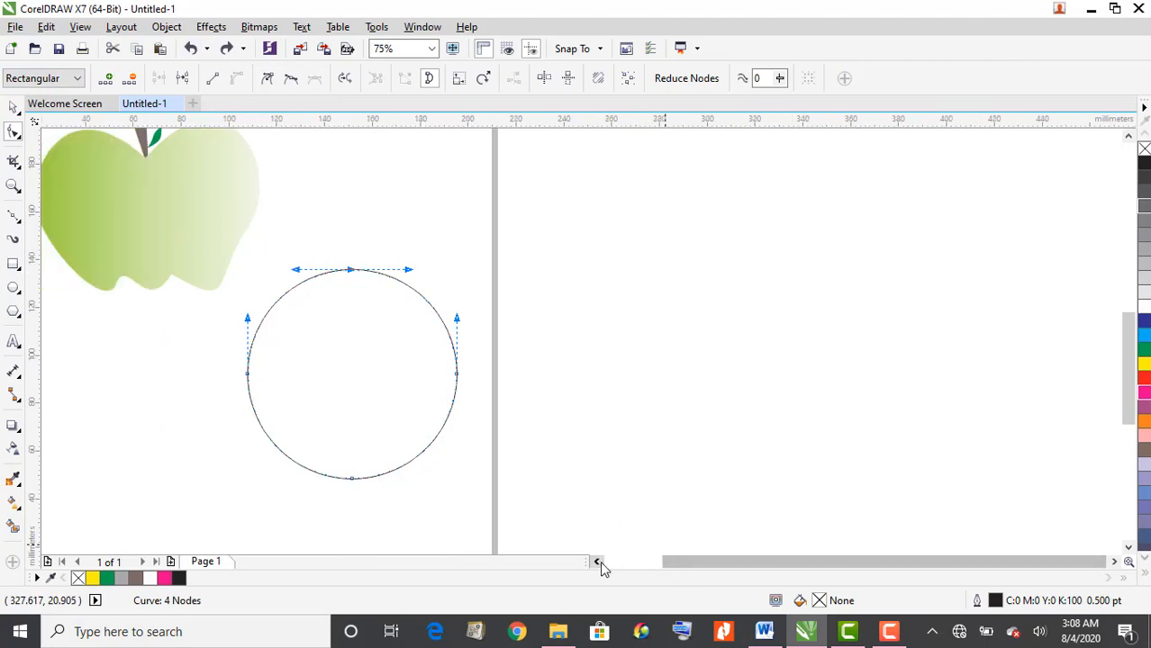
left_click(597, 562)
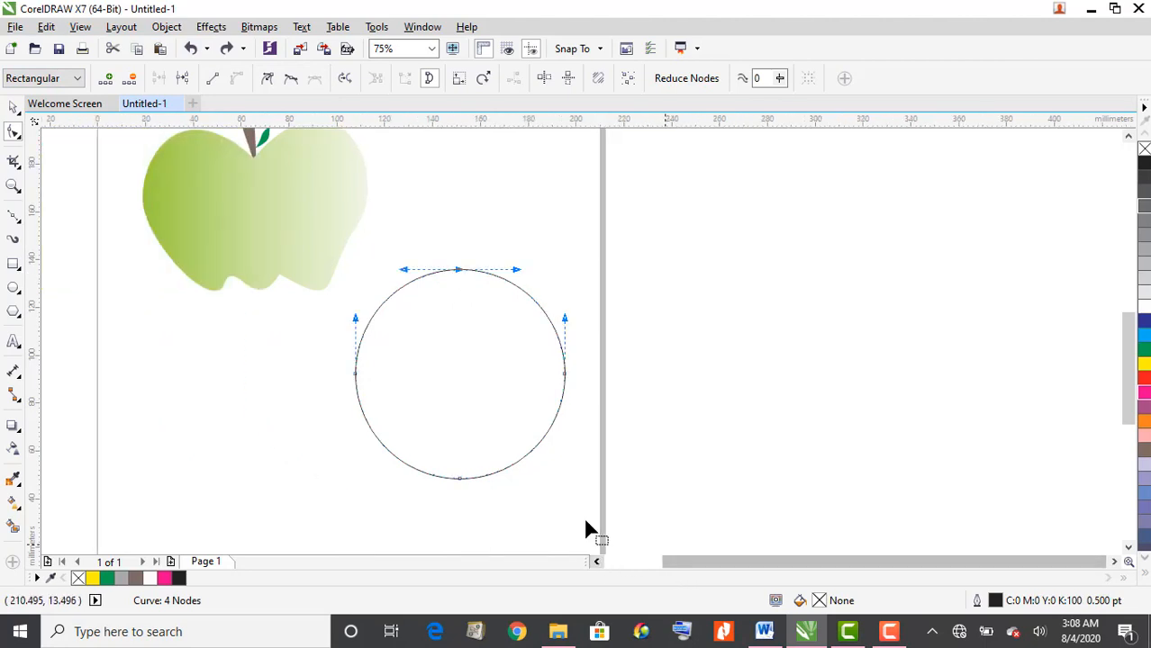
left_click(1129, 137)
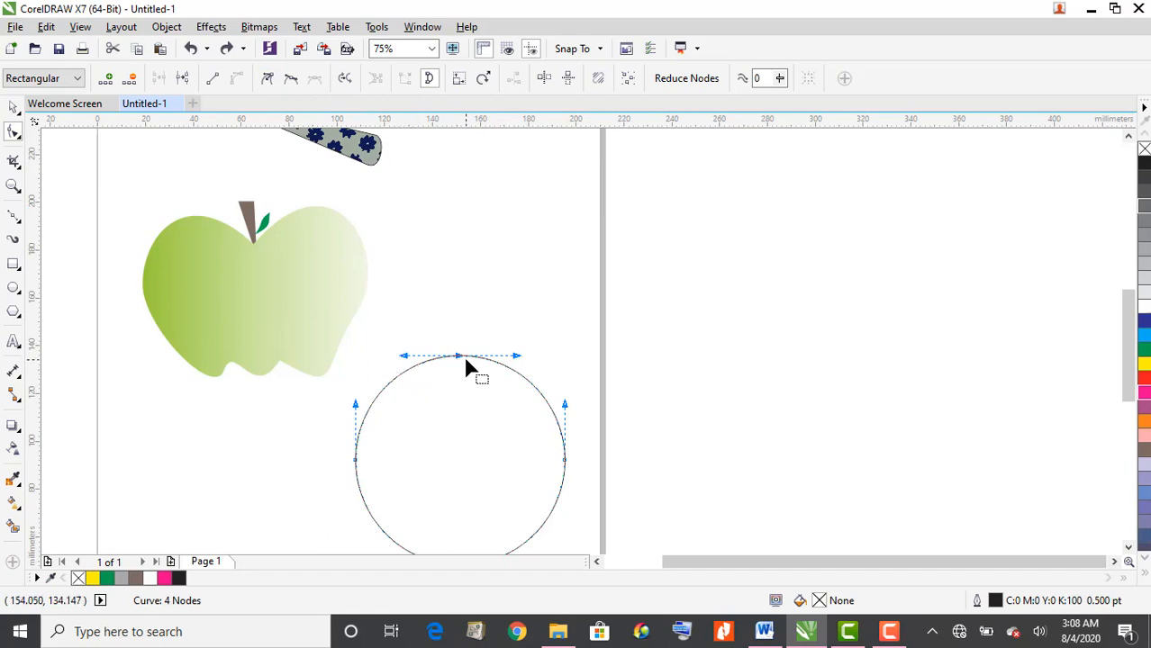
Step: Make the circle's top node a cusp, raise both its handles and lower the node to form a V-shaped dip between two lobes
left_click(266, 81)
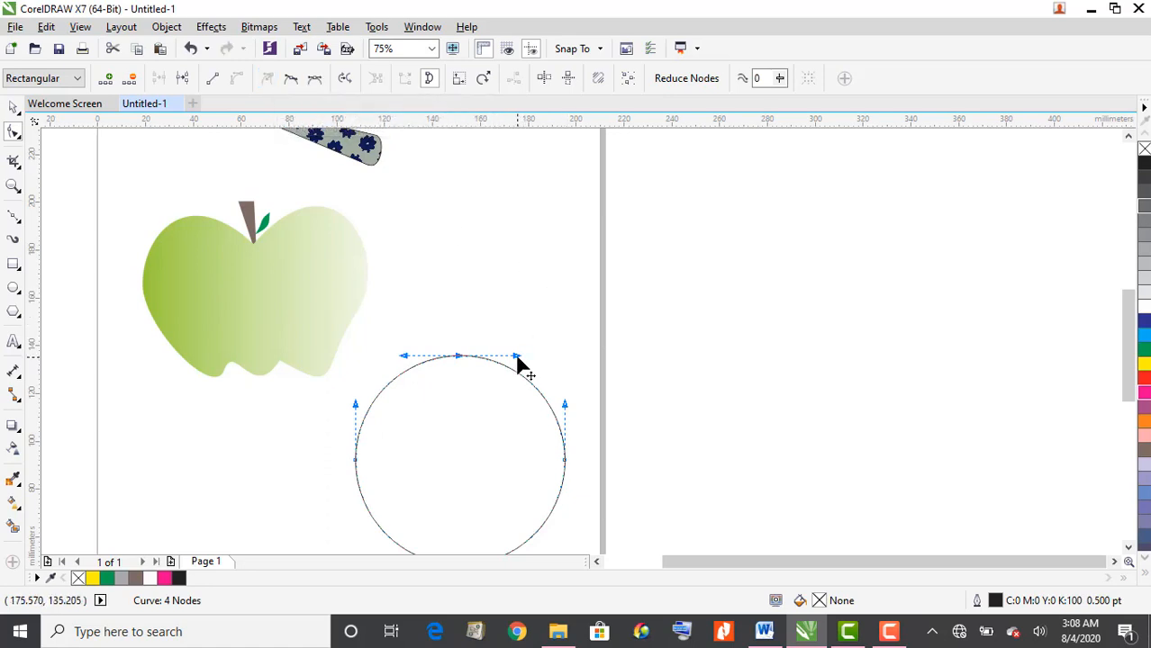
left_click_drag(518, 358, 549, 270)
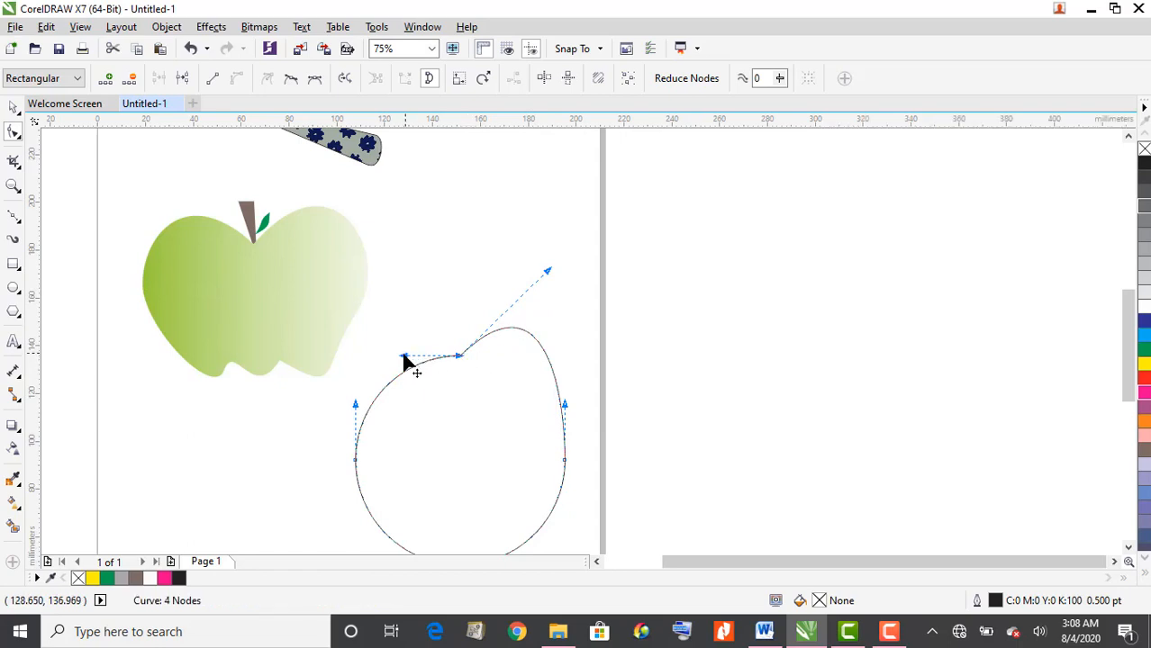
left_click_drag(405, 360, 347, 290)
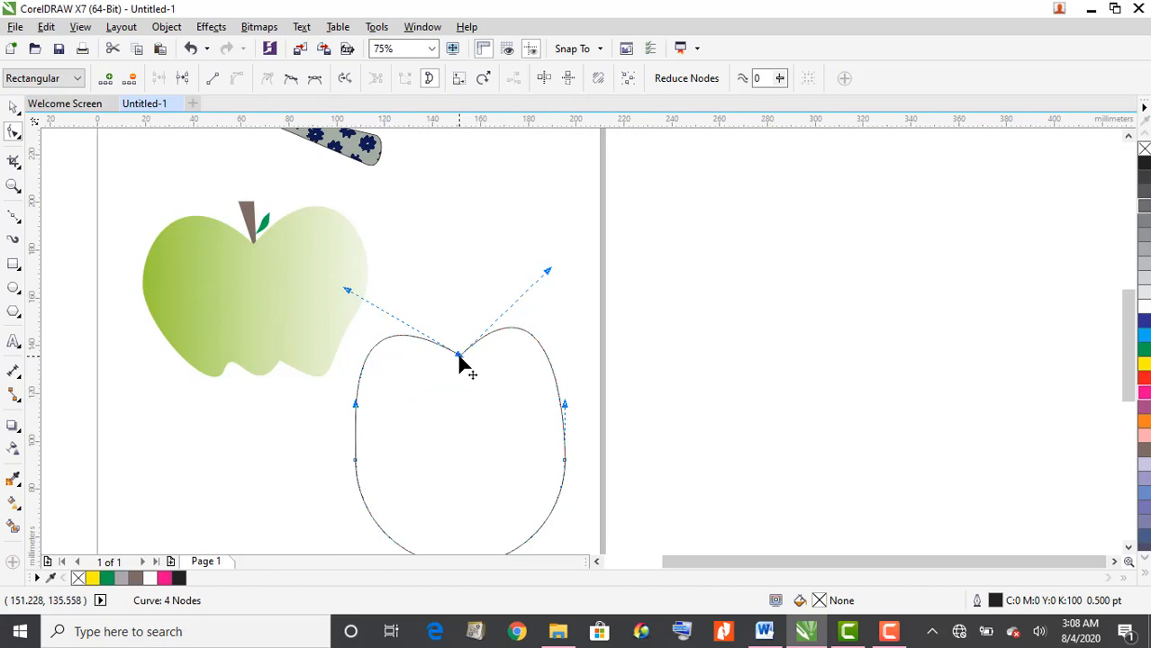
left_click_drag(459, 358, 459, 397)
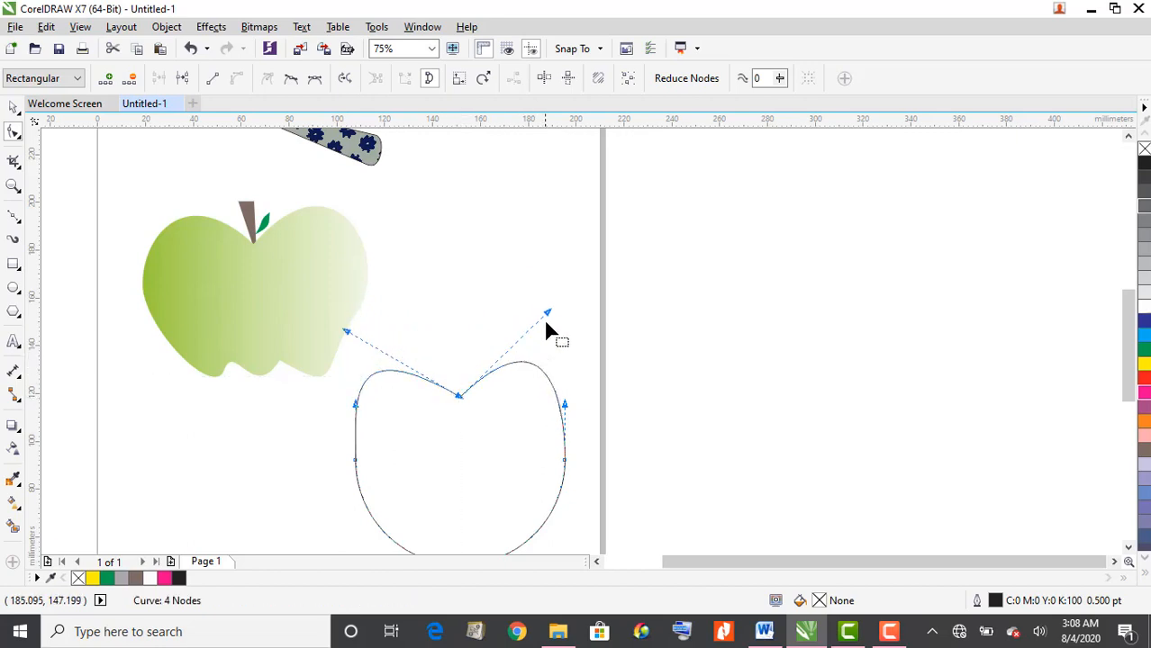
left_click_drag(550, 319, 565, 298)
left_click_drag(347, 332, 356, 313)
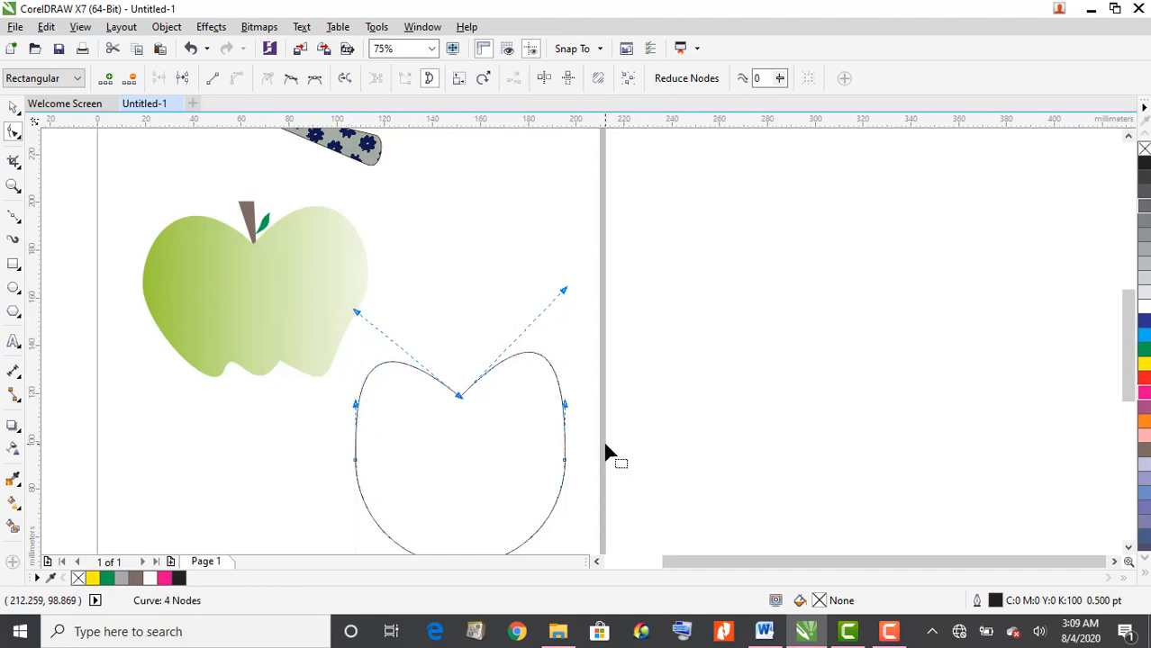
Step: Restore the bottom node, make it a cusp and angle both its handles downward to form a shallow notch
left_click(1128, 548)
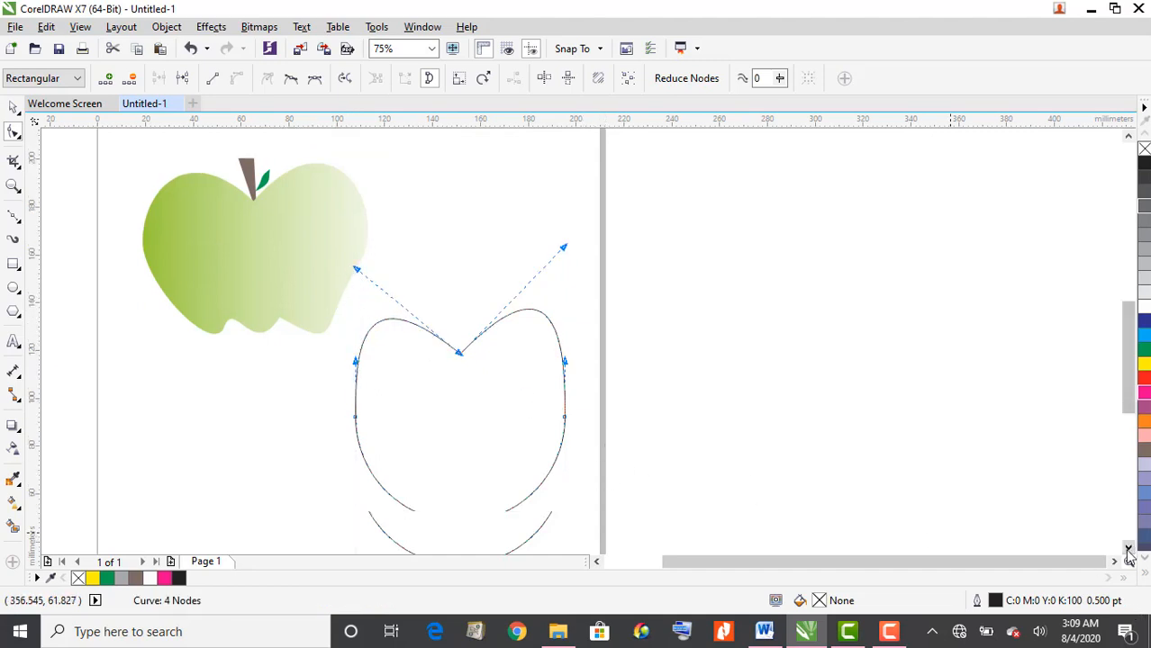
left_click(1129, 549)
left_click(1128, 550)
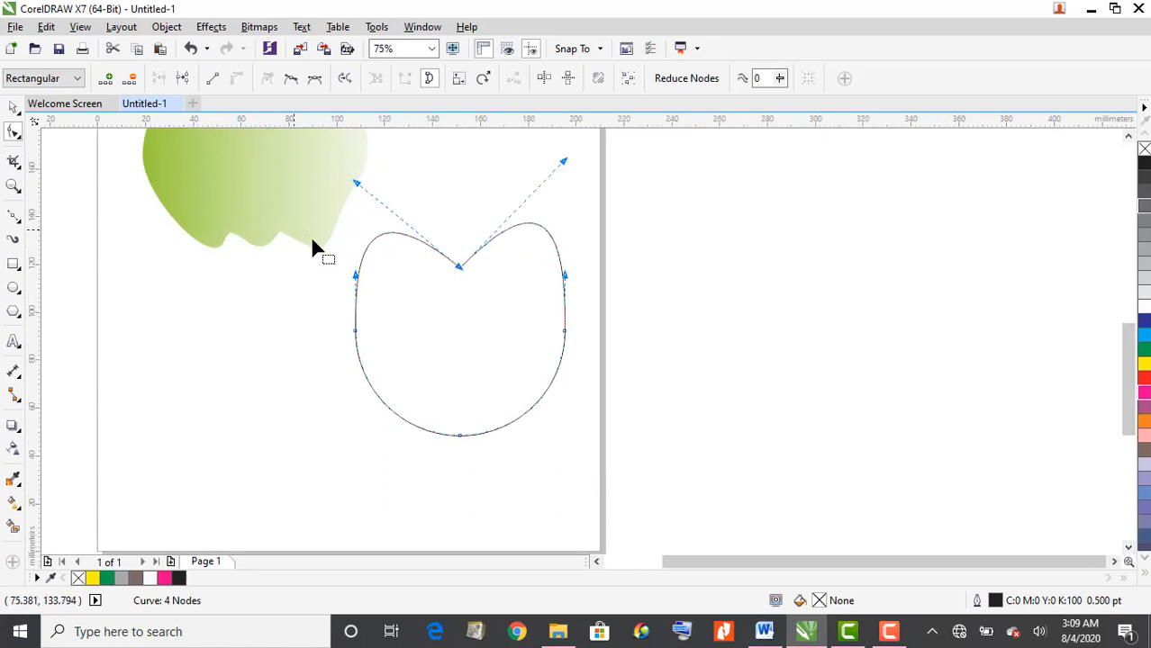
double_click(459, 437)
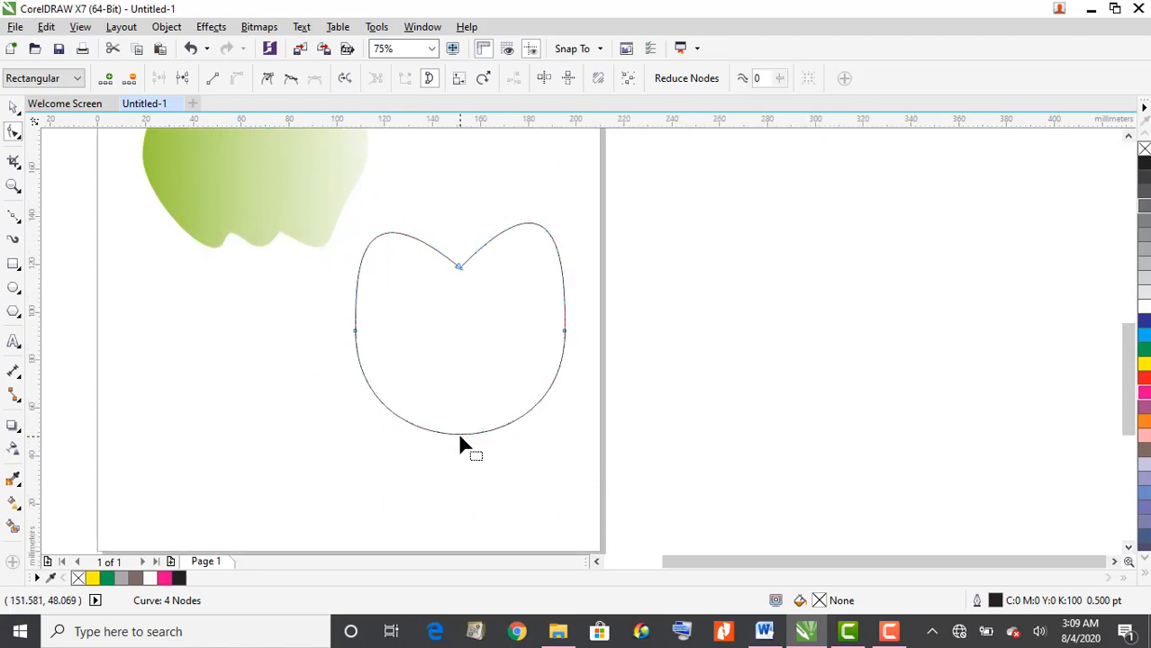
left_click(191, 49)
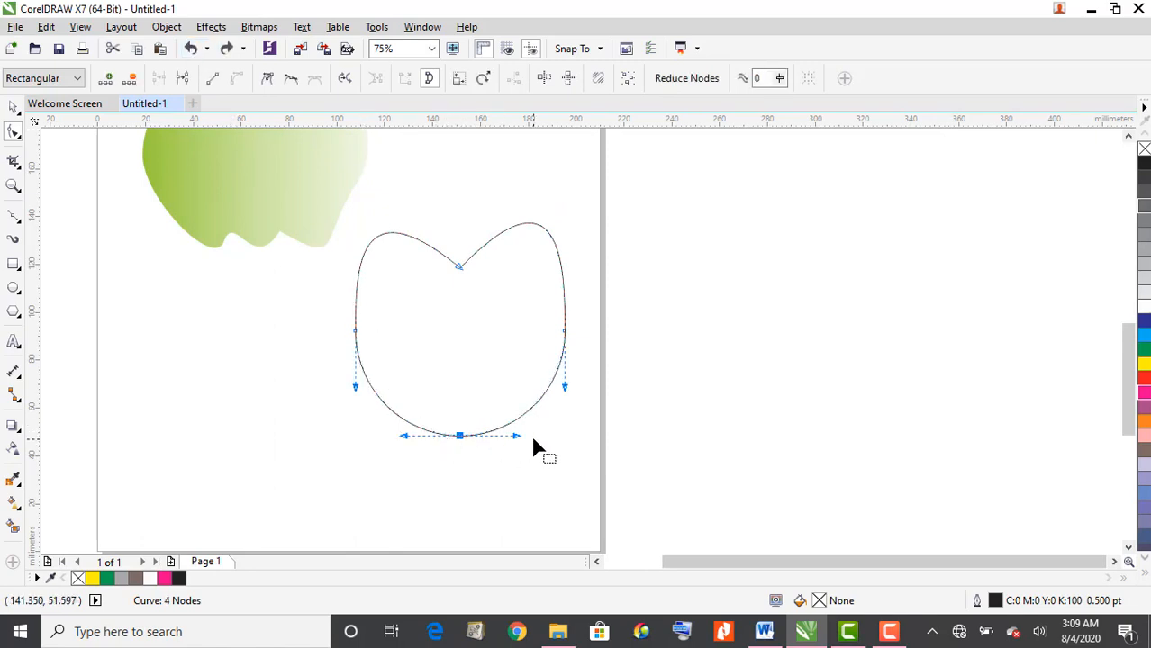
left_click(266, 80)
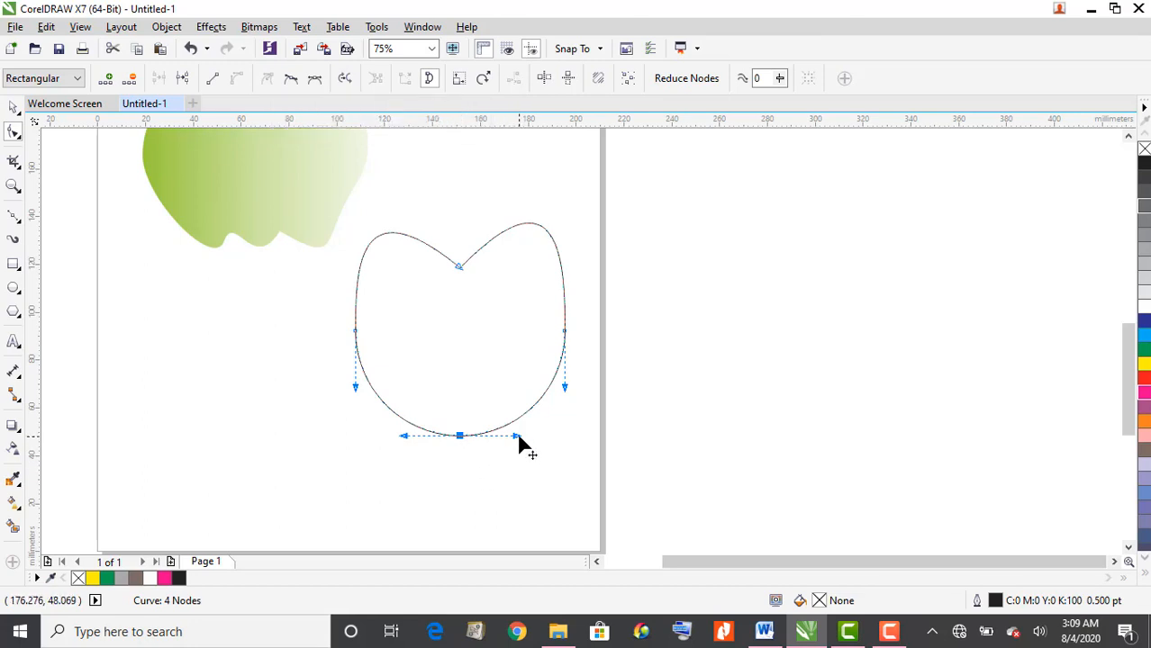
left_click_drag(516, 441, 518, 480)
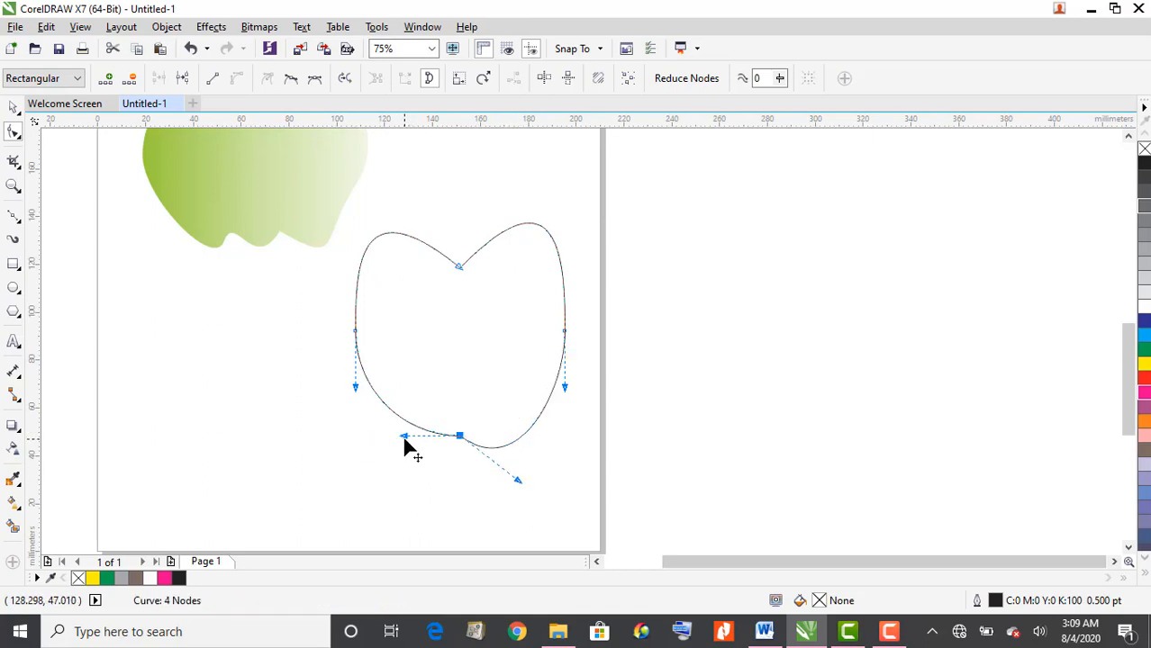
left_click_drag(403, 436, 394, 479)
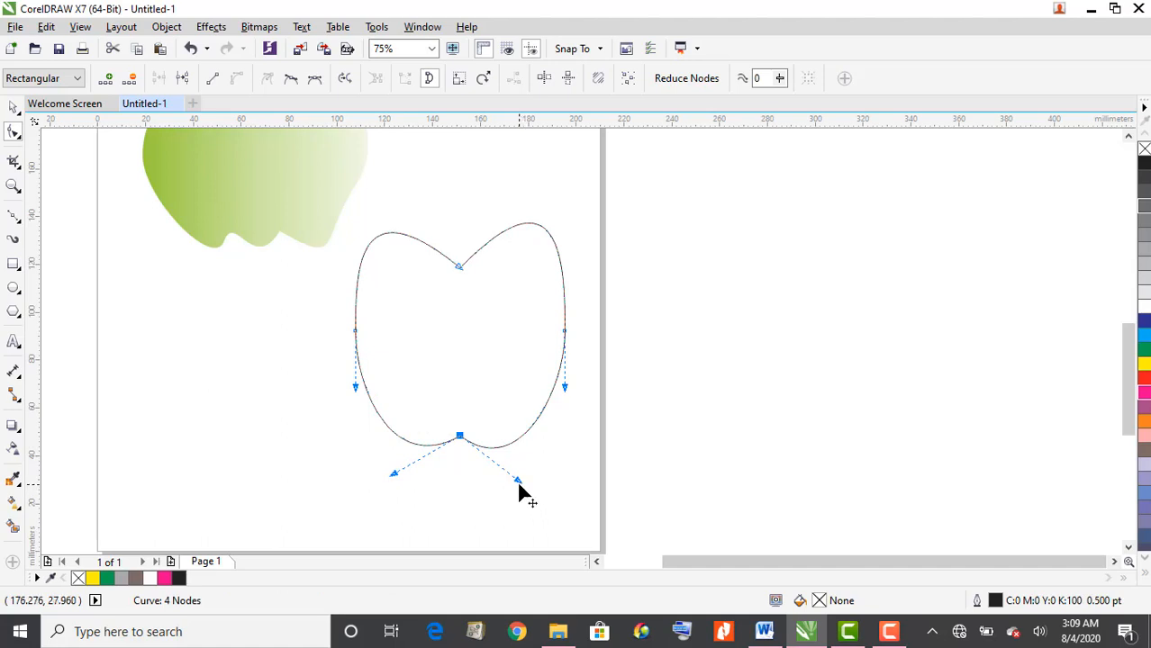
left_click_drag(519, 488, 532, 508)
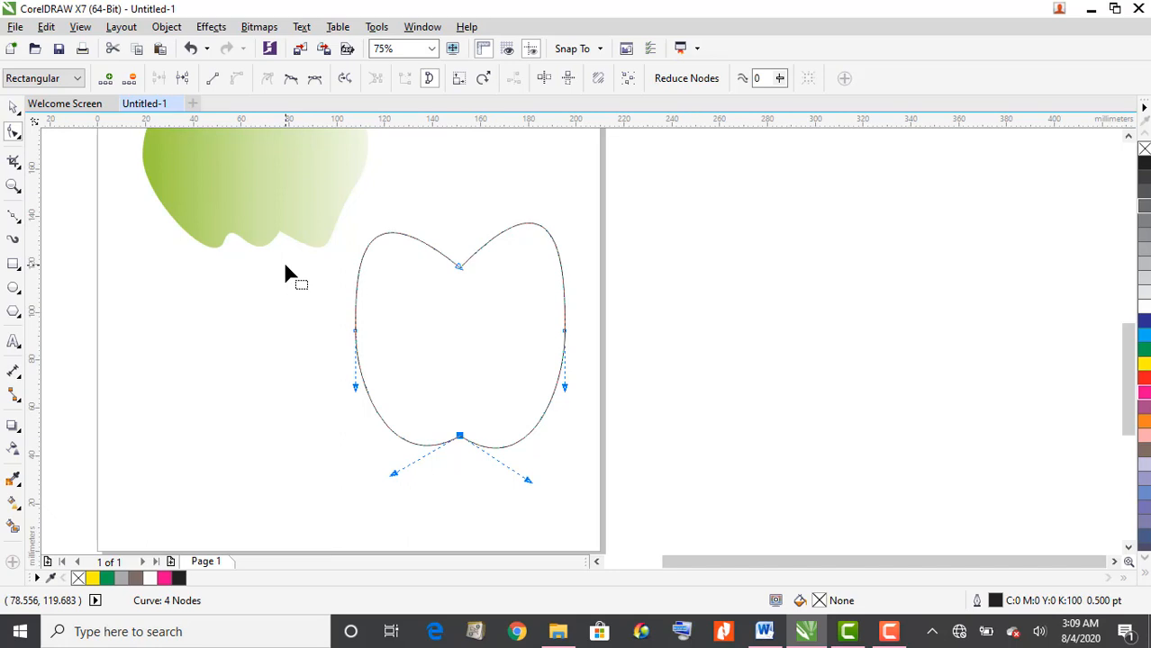
Step: Add a node on the bottom curve just left of the notch and tilt its right handle upward to form a small wave
left_click(428, 448)
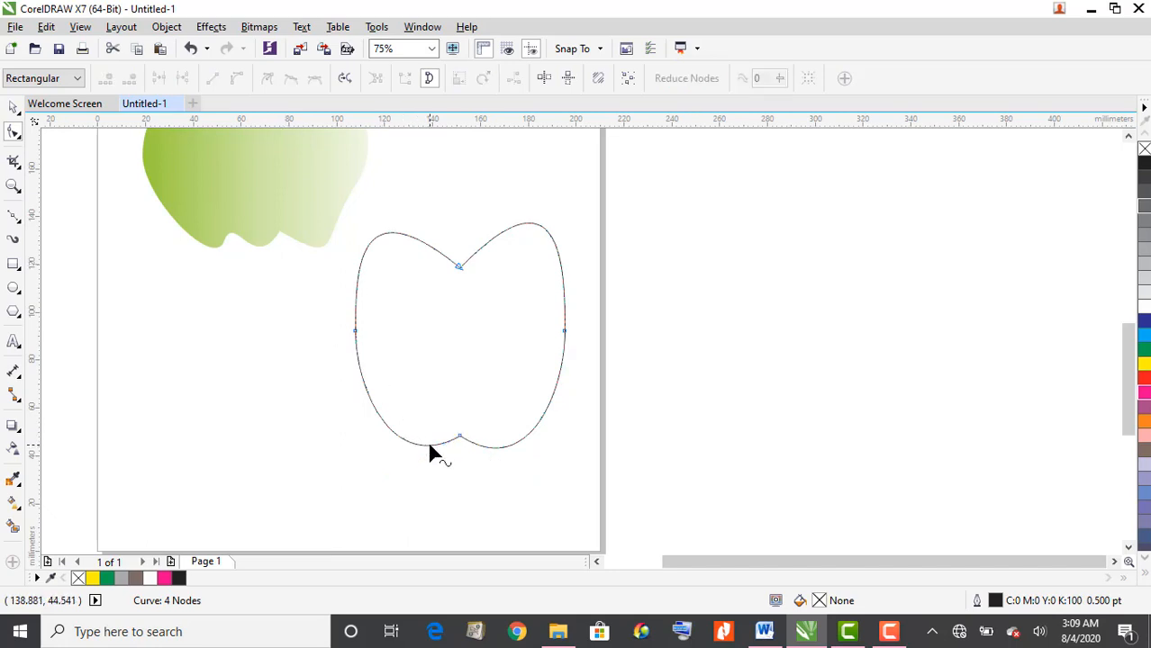
left_click(429, 445)
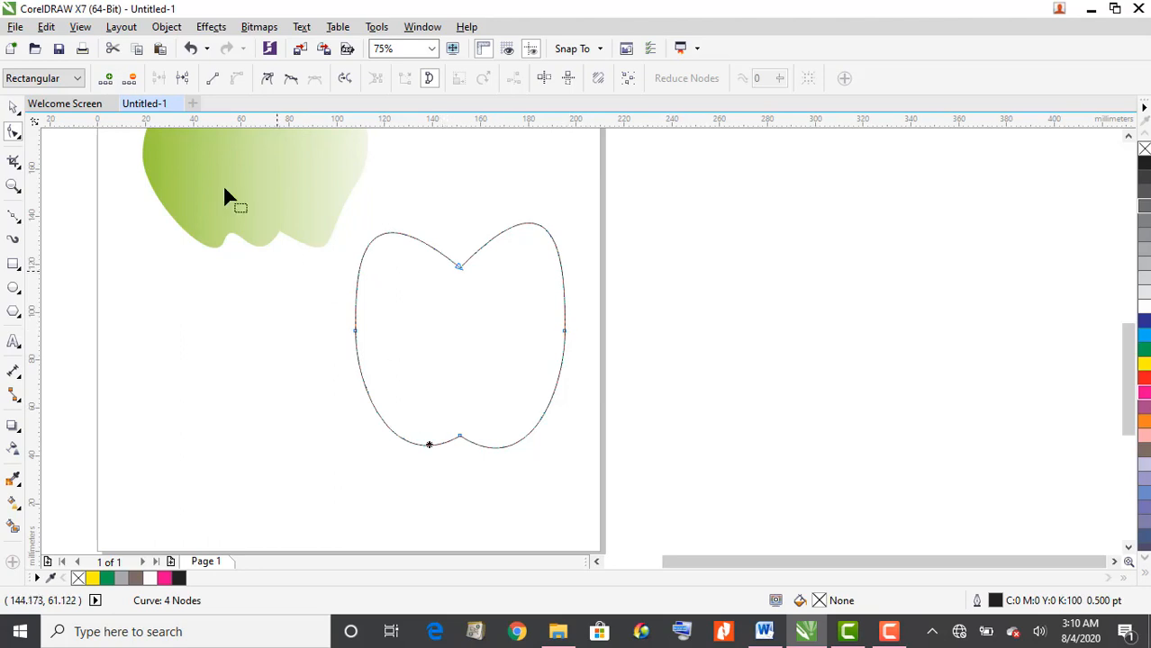
left_click(106, 79)
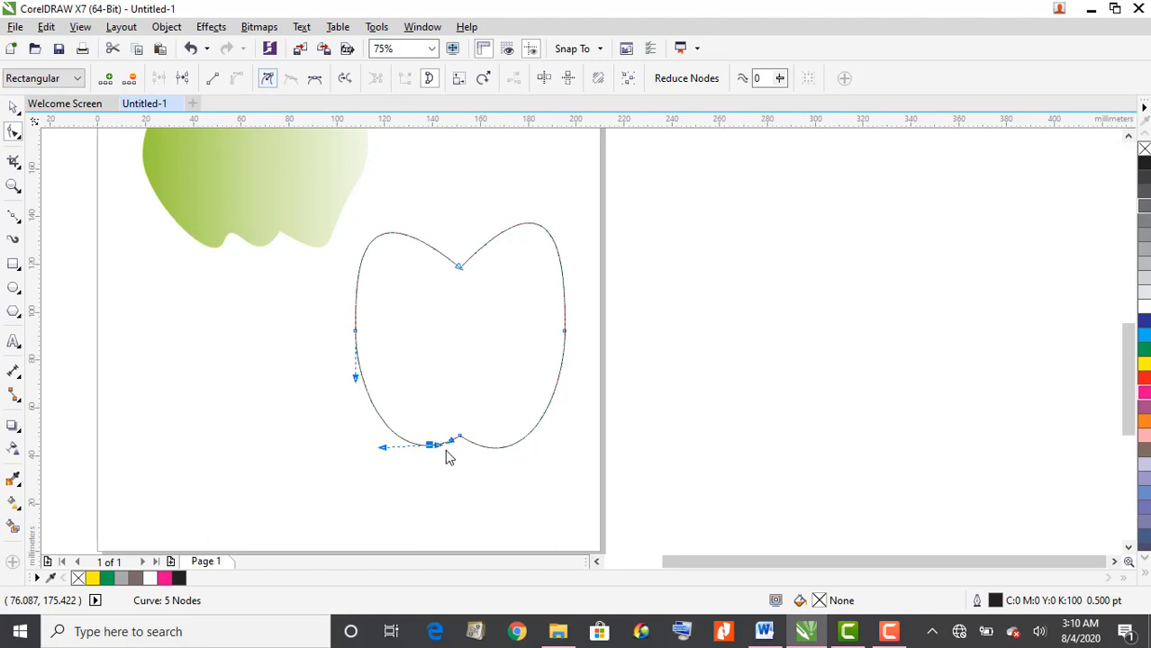
left_click(190, 48)
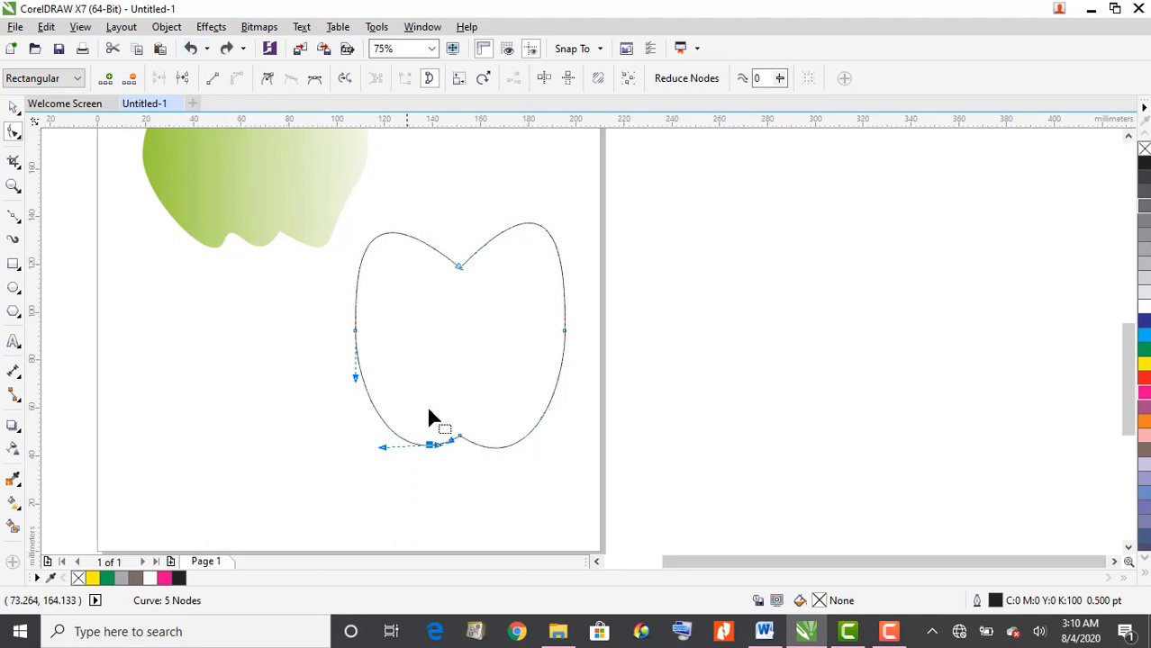
left_click_drag(437, 452, 448, 424)
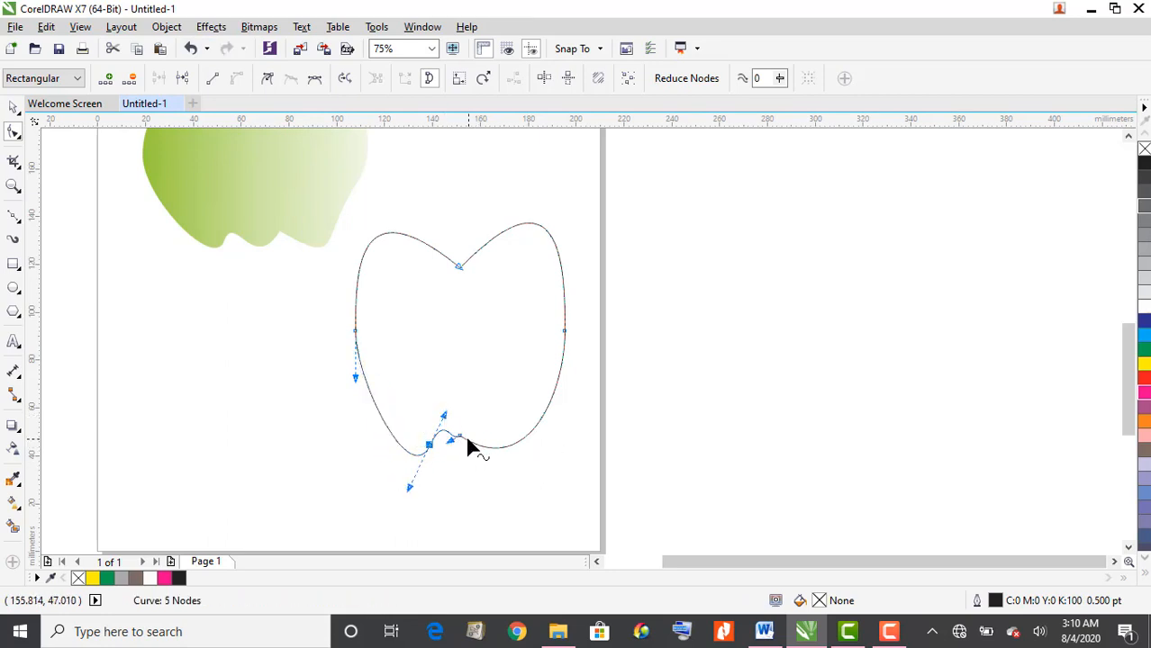
Step: Shift the bottom notch node right and slightly up, and angle its two handles downward to sharpen the notch
left_click(459, 438)
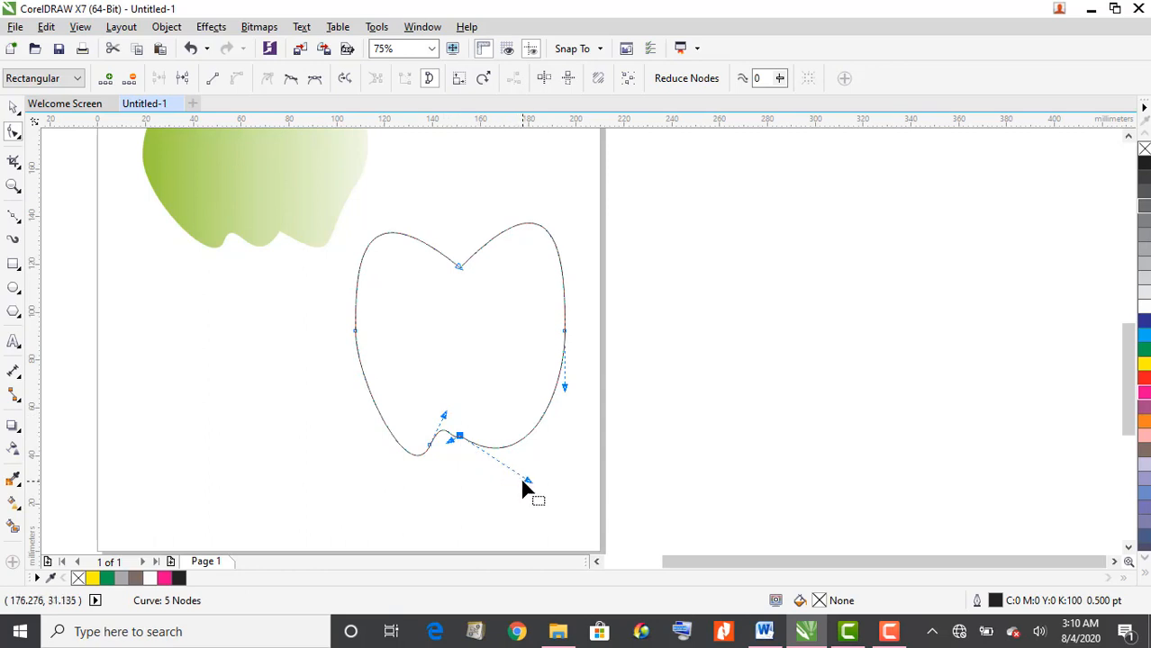
mouse_move(528, 482)
left_mouse_down()
mouse_move(527, 442)
mouse_move(547, 481)
left_mouse_up()
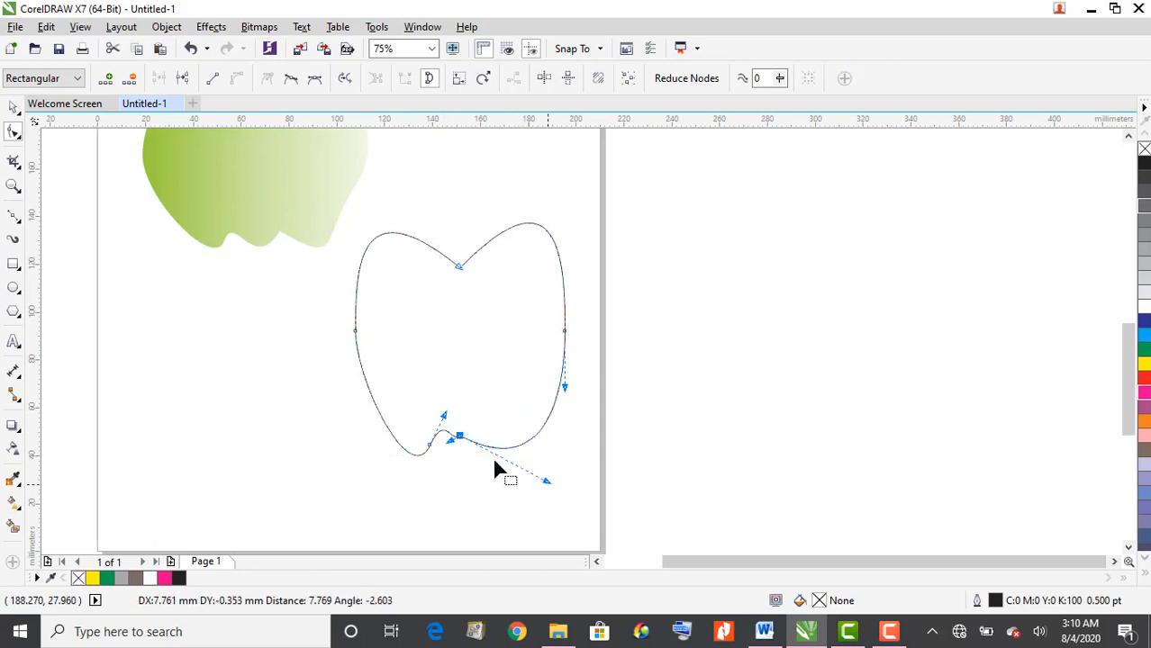
left_click_drag(459, 442, 452, 464)
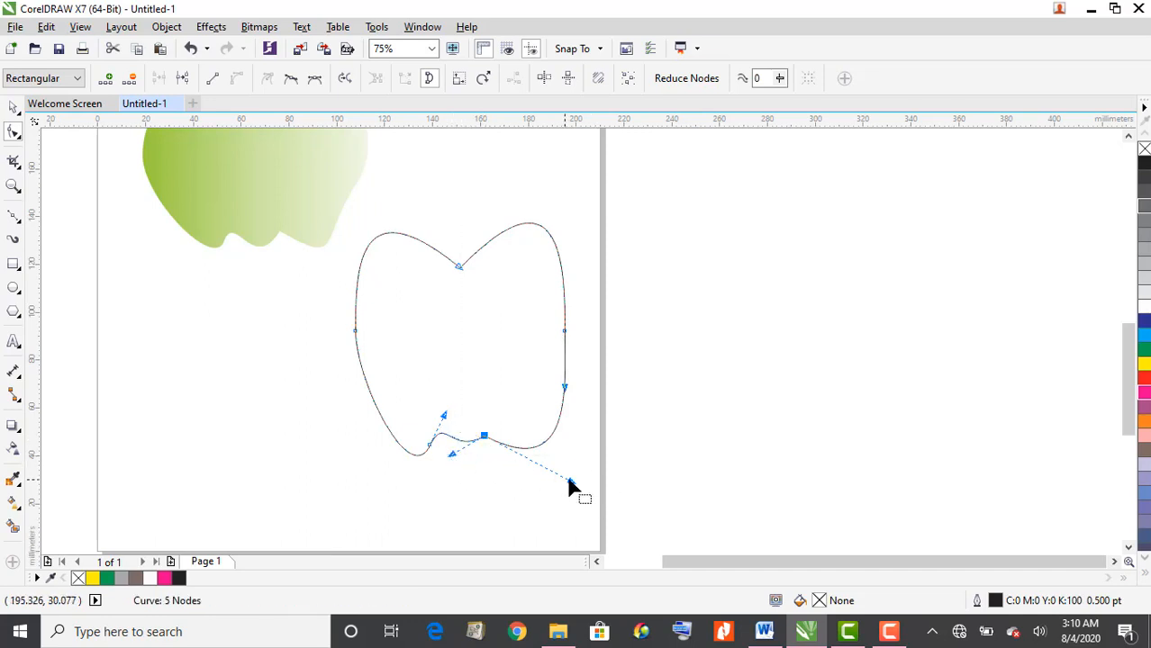
left_click_drag(572, 483, 563, 464)
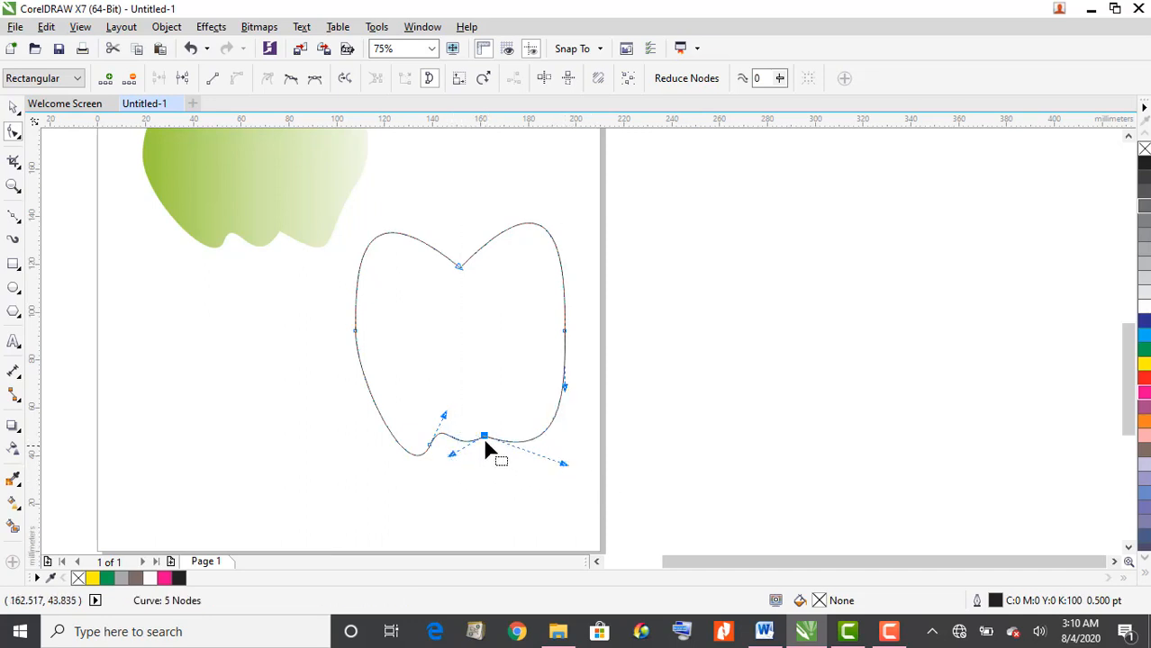
left_click_drag(486, 439, 461, 465)
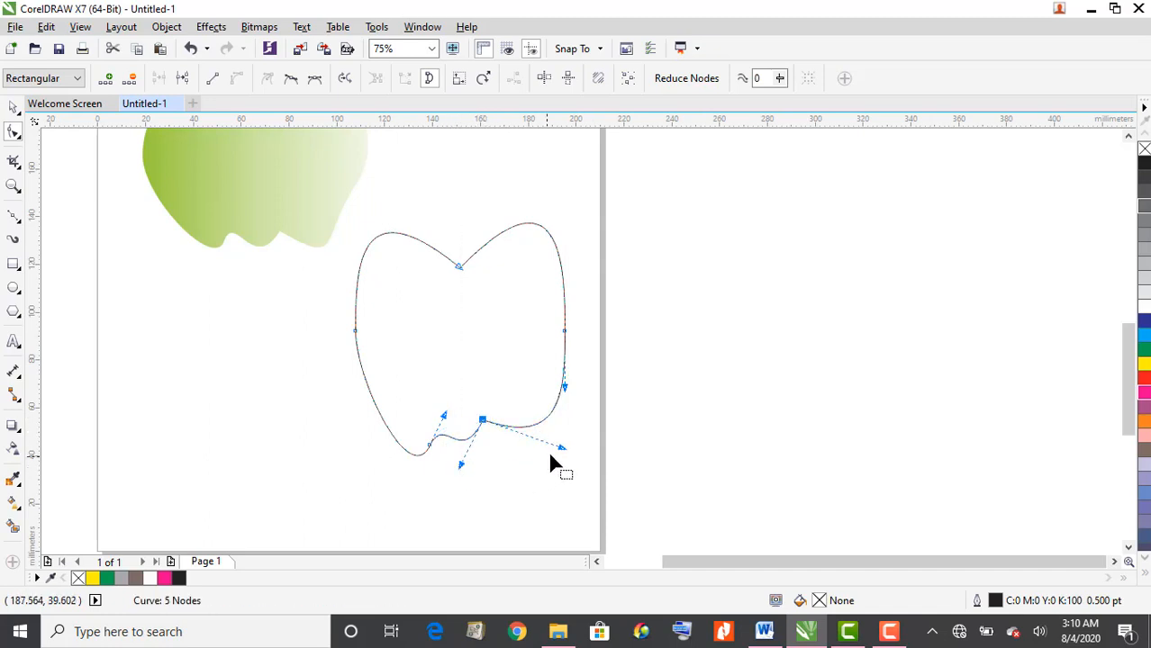
left_click_drag(561, 466, 566, 484)
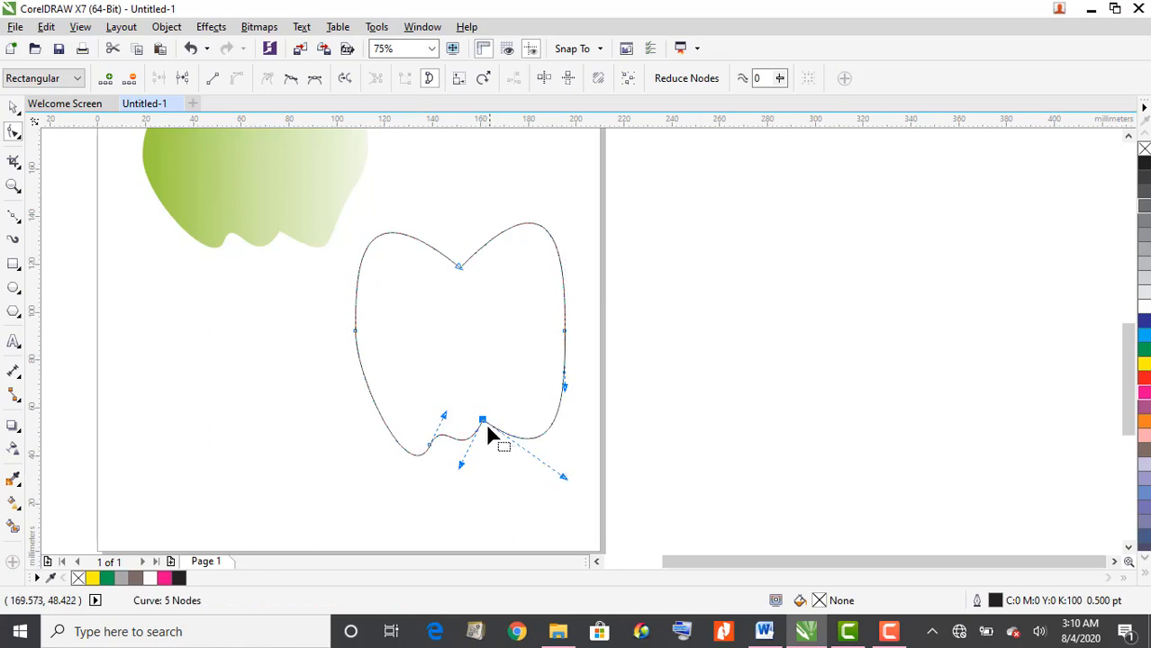
Step: Smooth the wavy bottom by flattening the added node's handle, lowering the notch node slightly and adjusting both notch handles
left_click_drag(486, 430, 458, 425)
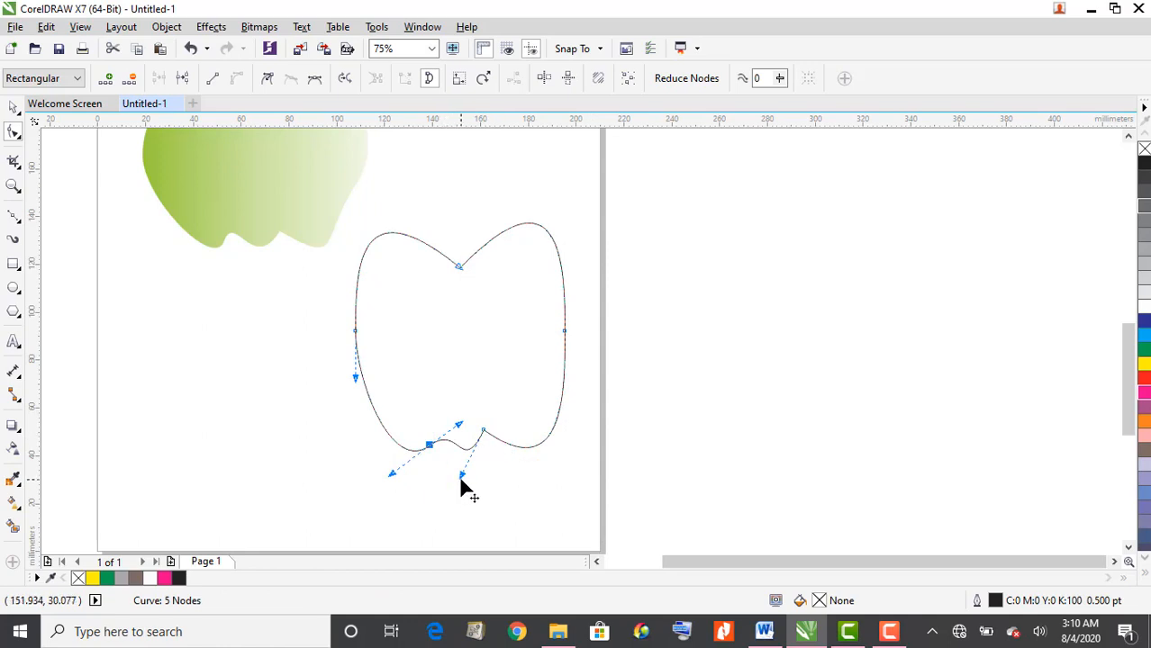
left_click_drag(460, 475, 450, 467)
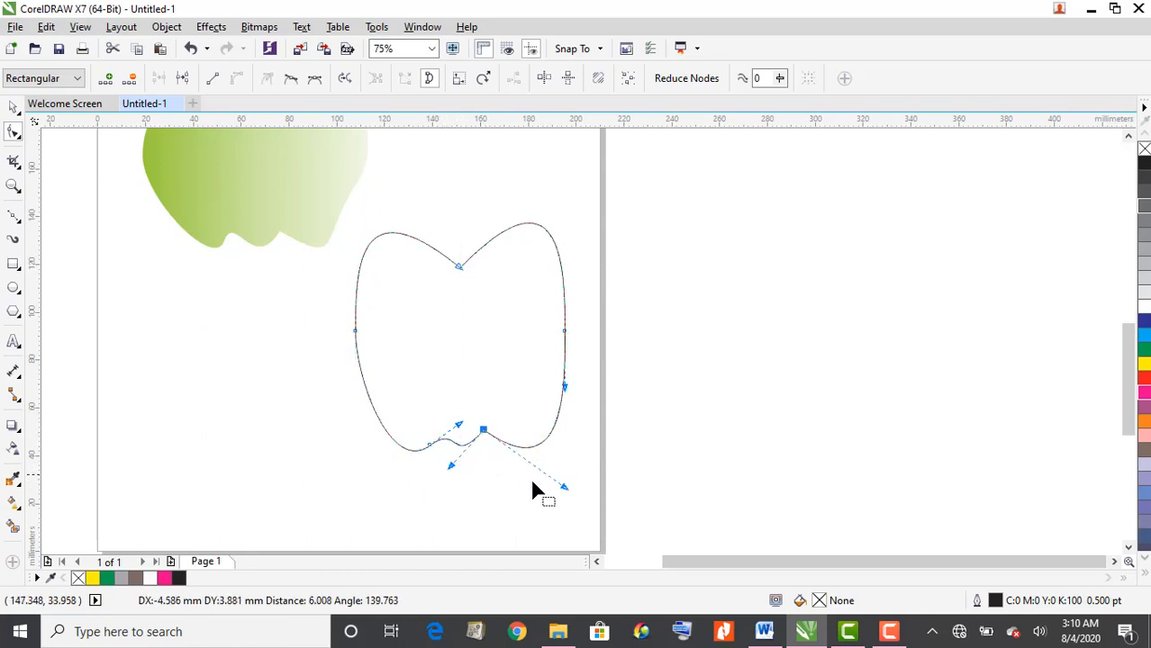
left_click_drag(565, 487, 530, 480)
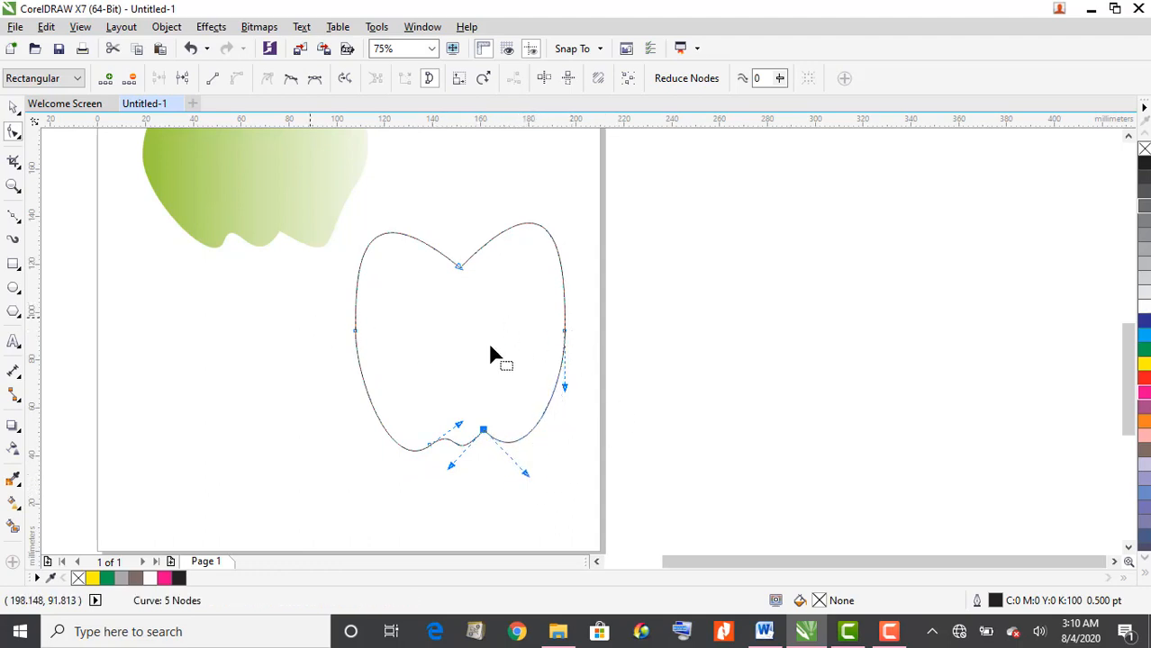
Step: Widen the shape into an apple outline by moving both side nodes about 20 mm outward, and balance the top node's handles
left_click_drag(566, 327, 627, 341)
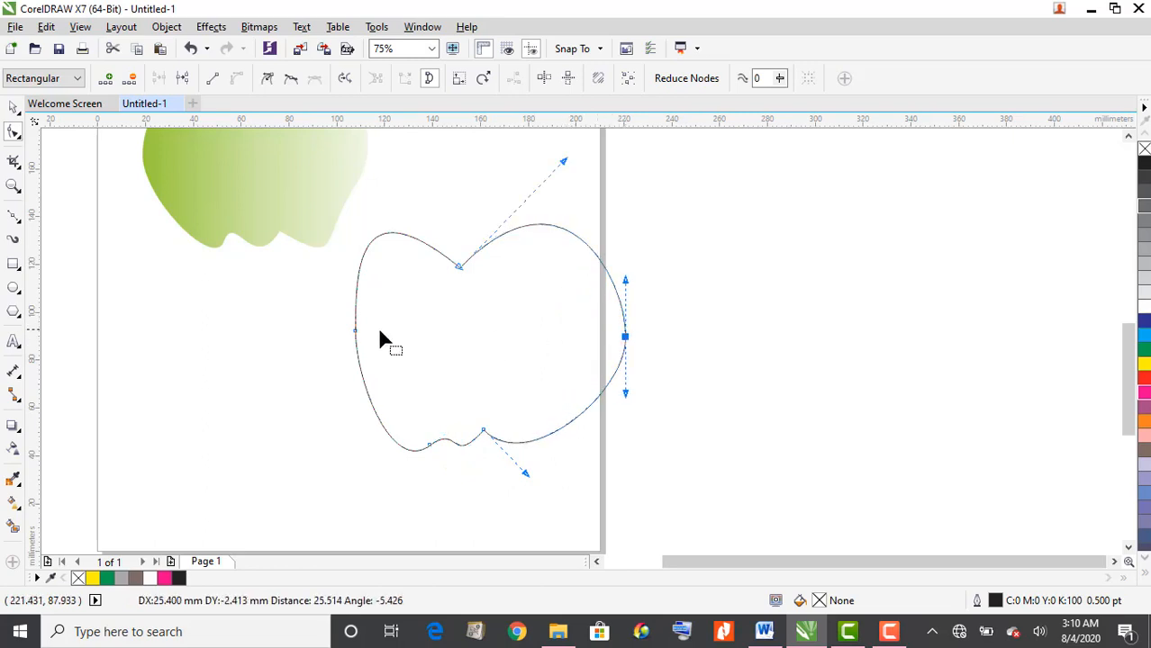
left_click_drag(357, 333, 304, 339)
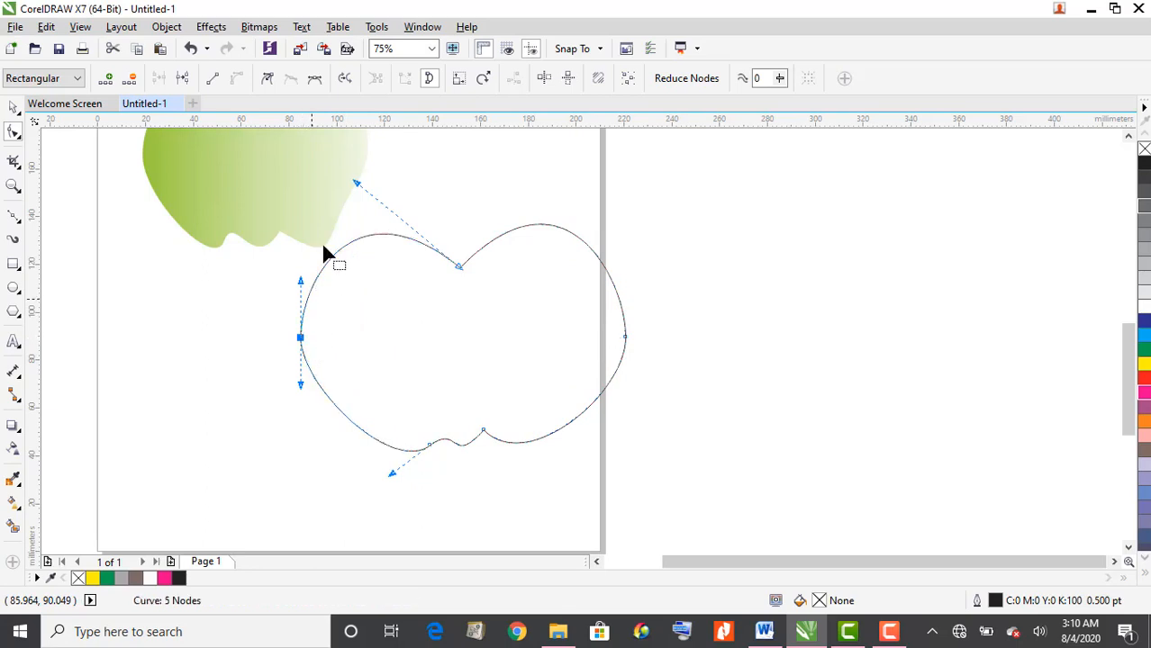
mouse_move(356, 185)
left_mouse_down()
mouse_move(406, 202)
mouse_move(400, 135)
mouse_move(361, 204)
left_mouse_up()
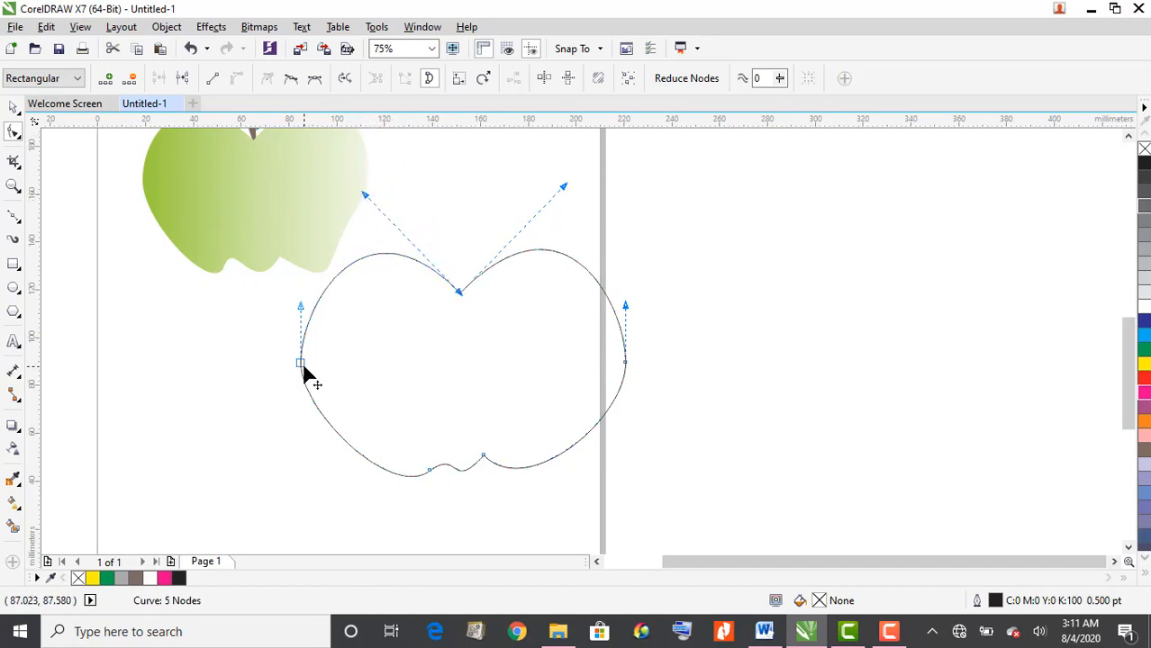
left_click_drag(302, 366, 314, 364)
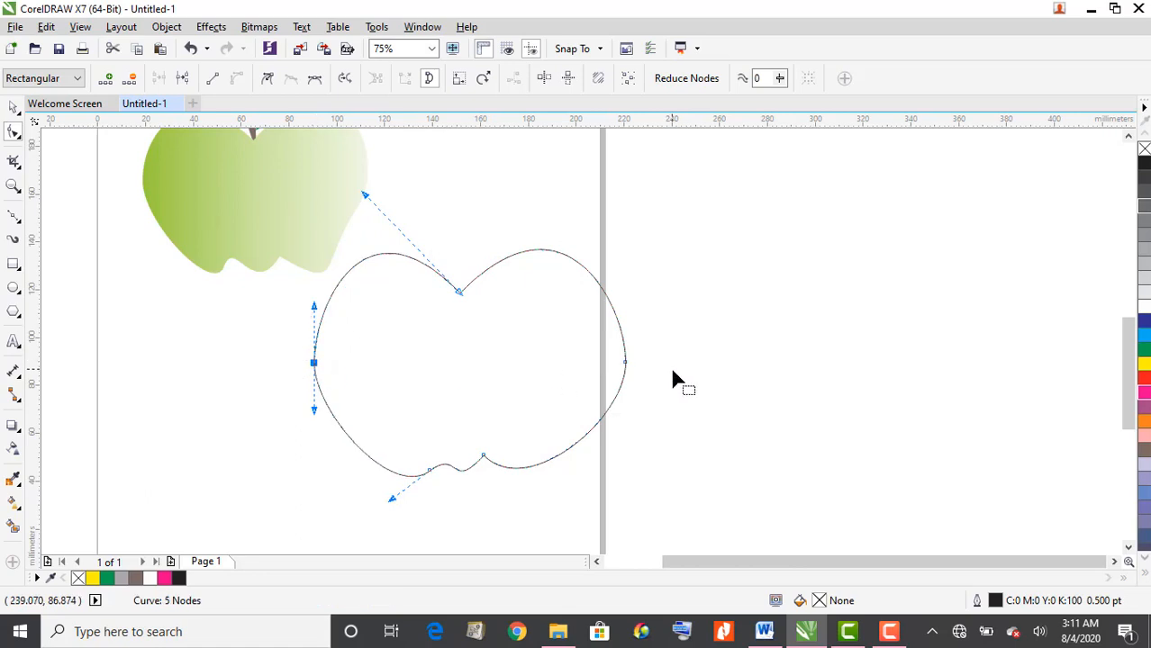
left_click_drag(629, 369, 618, 371)
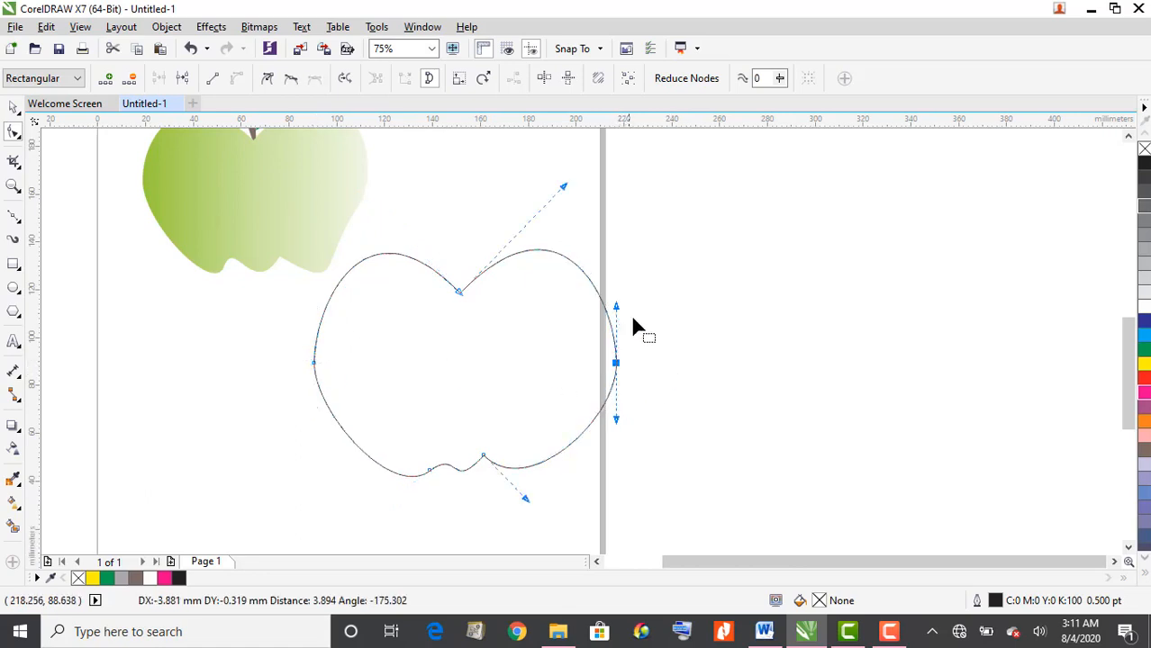
left_click_drag(563, 187, 543, 177)
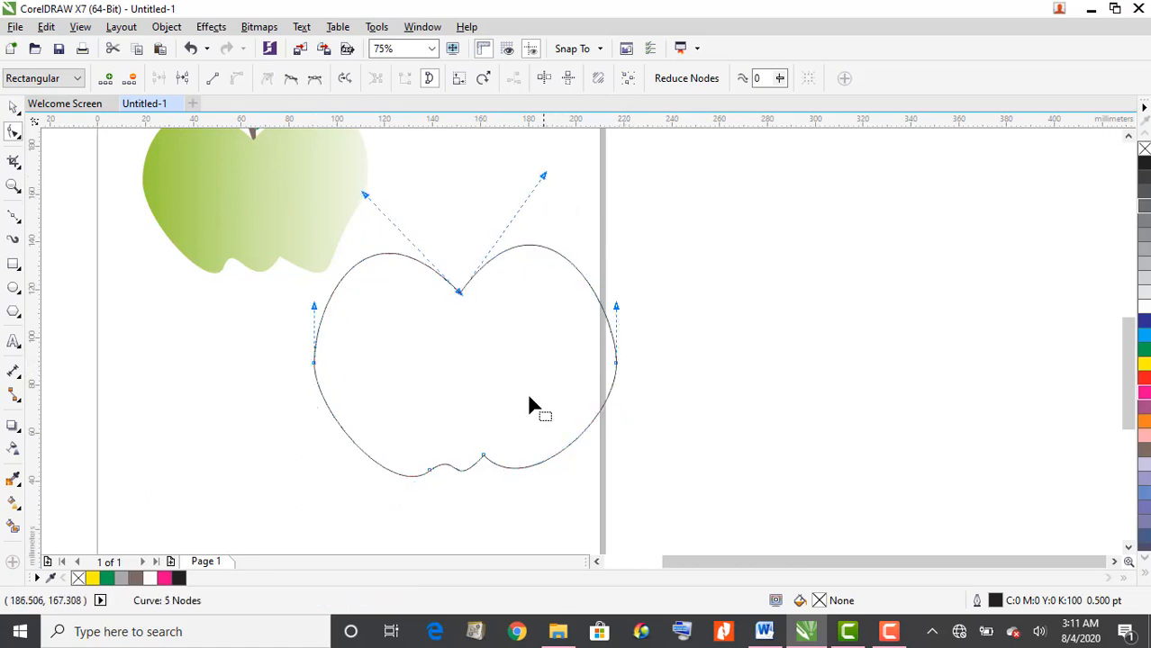
Step: Deepen the bottom wave by steepening the left bottom node's handle, shift the notch node slightly right and down, and adjust its right handle
left_click(431, 469)
left_click_drag(459, 448, 454, 439)
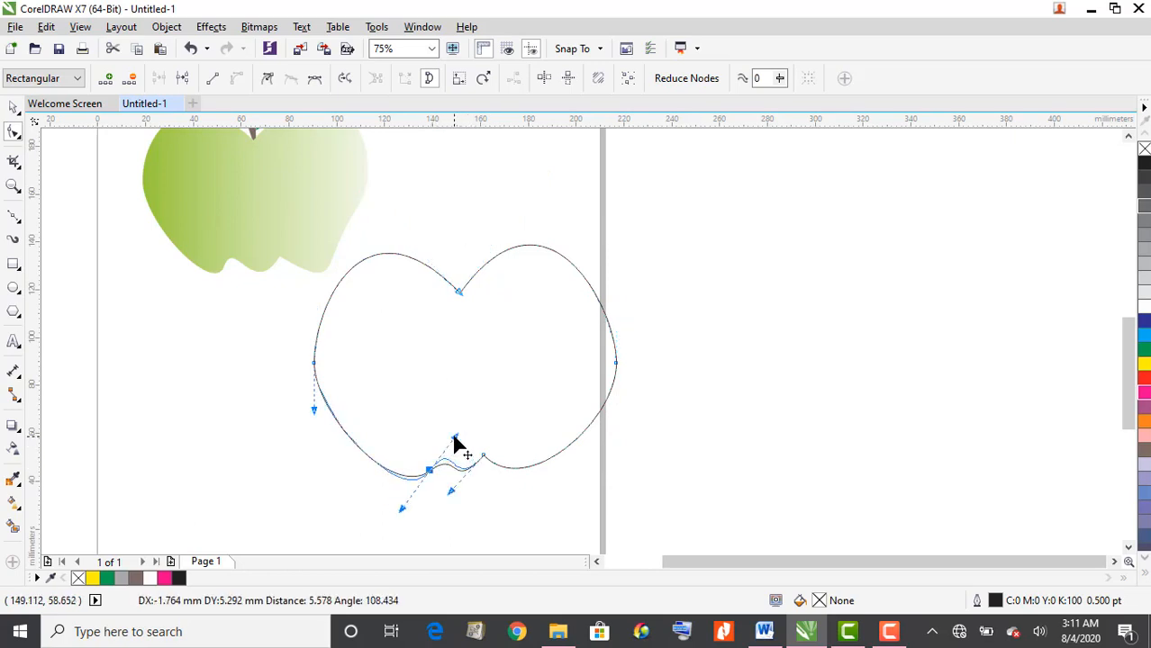
left_click(483, 456)
left_click_drag(455, 494, 493, 468)
mouse_move(532, 506)
left_mouse_down()
mouse_move(539, 487)
mouse_move(541, 508)
left_mouse_up()
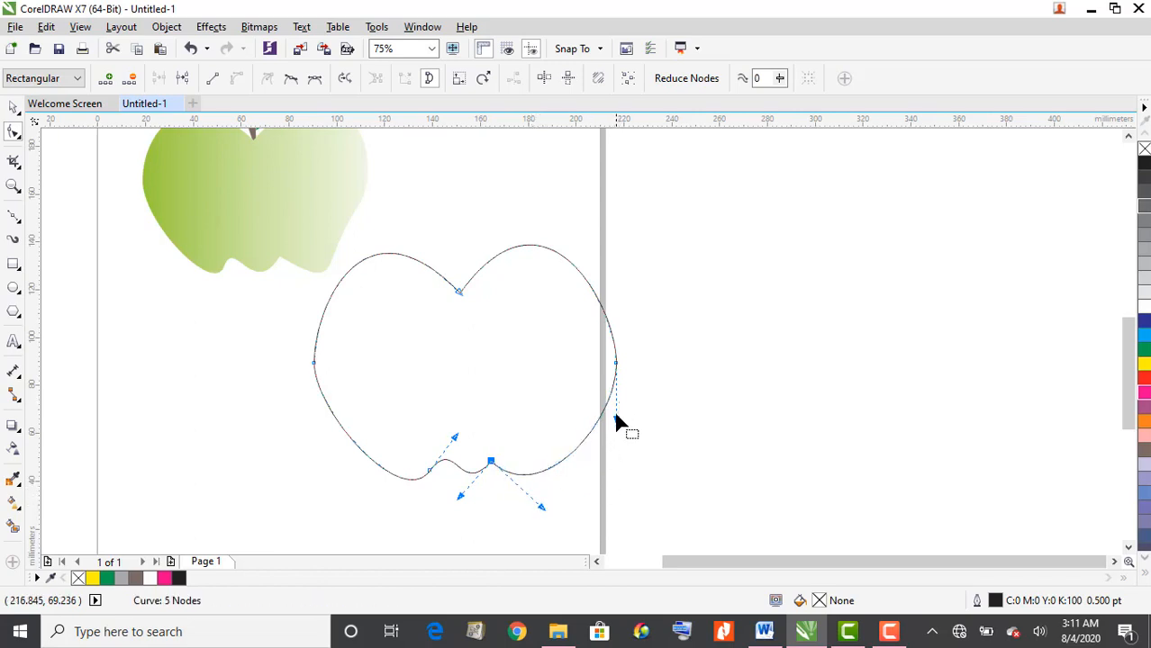
Step: Reshape the outline's right side by moving its side node about 15 mm inward and slanting both of its handles
left_click_drag(617, 418, 577, 406)
left_click_drag(655, 321, 604, 385)
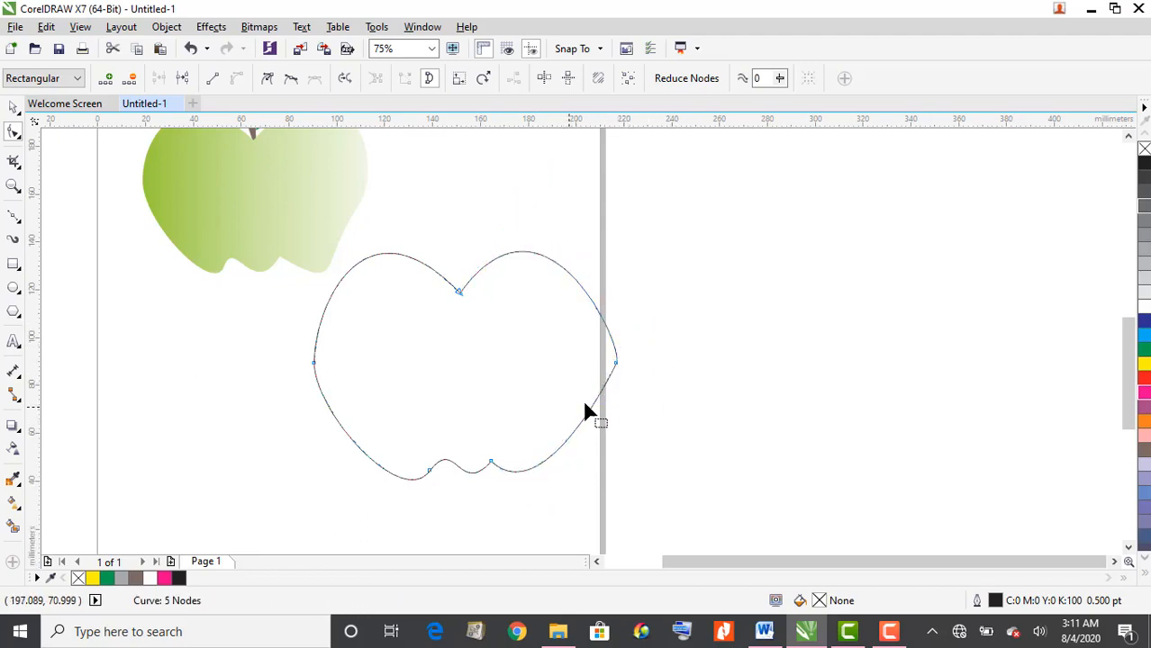
left_click(614, 361)
left_click_drag(607, 389, 552, 461)
left_click_drag(610, 256, 582, 365)
left_click_drag(553, 439, 541, 439)
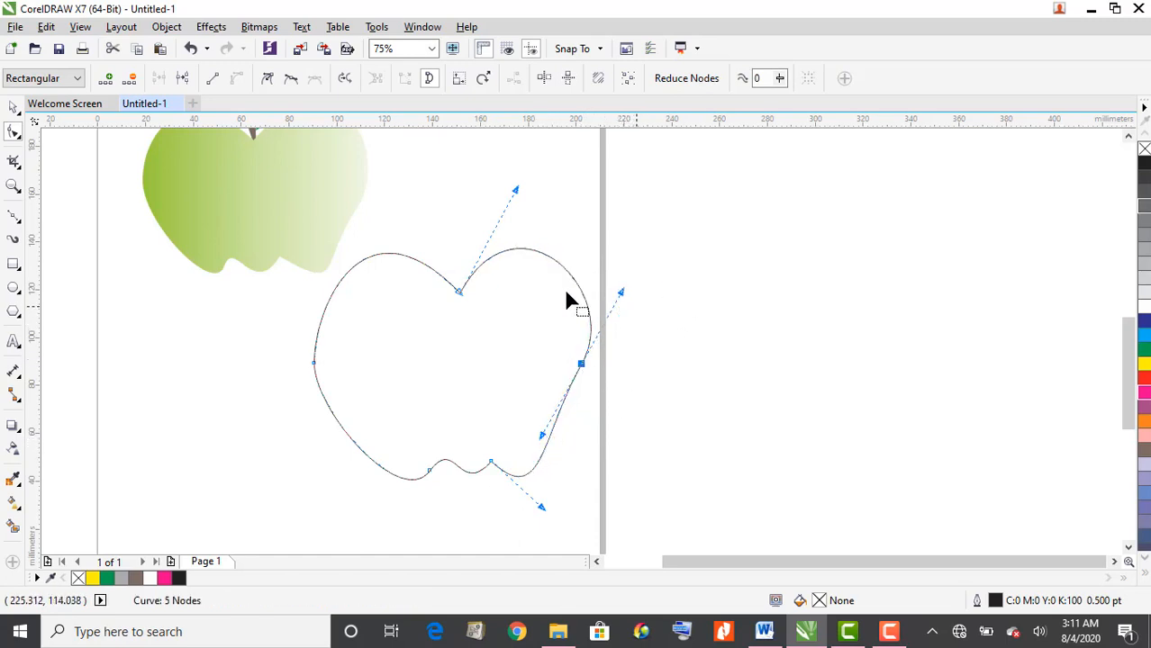
Step: Convert the right side node to a cusp, then reshape the lower right edge with its lower handle and the notch node's right handle
left_click(267, 79)
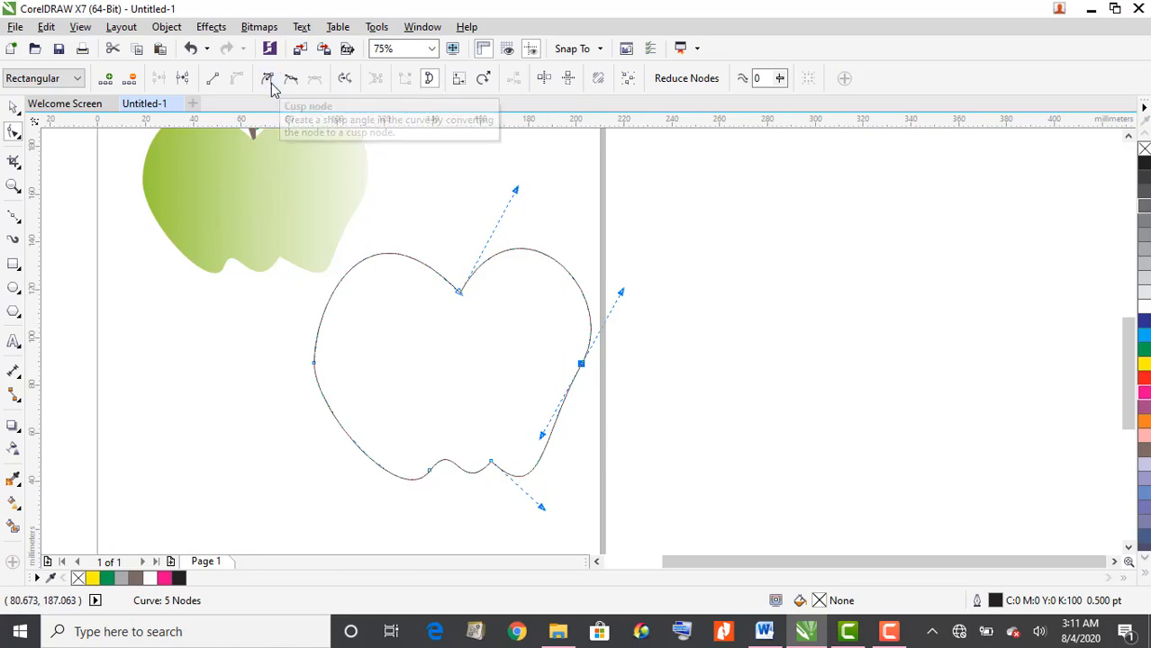
left_click(533, 426)
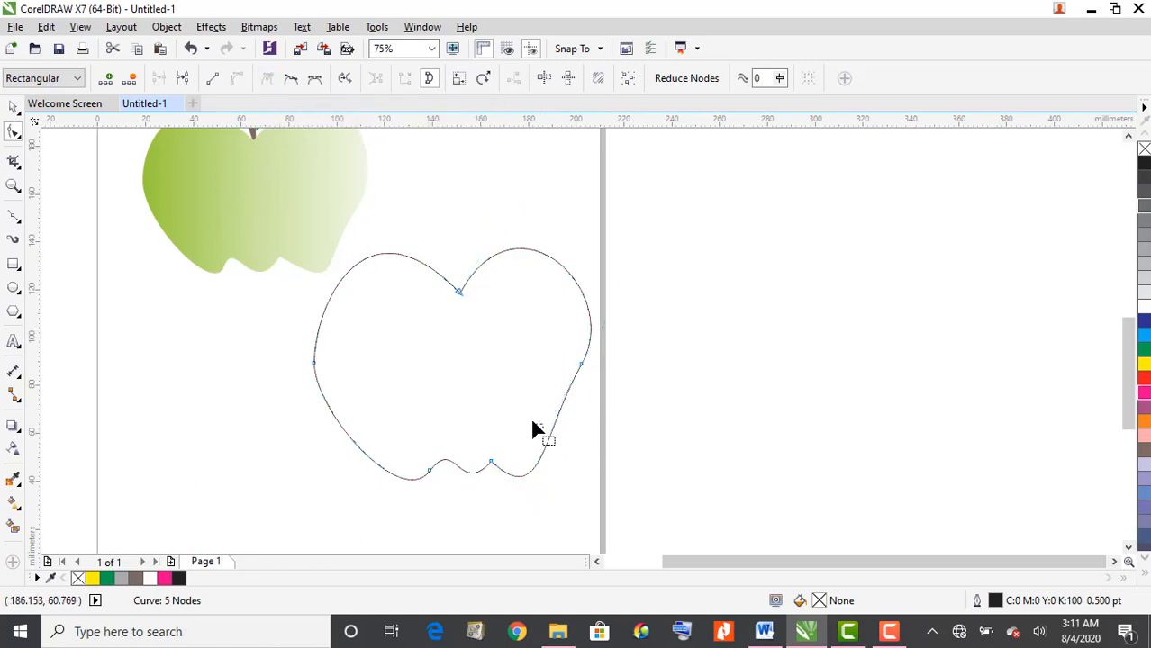
left_click(583, 365)
left_click_drag(536, 430, 524, 457)
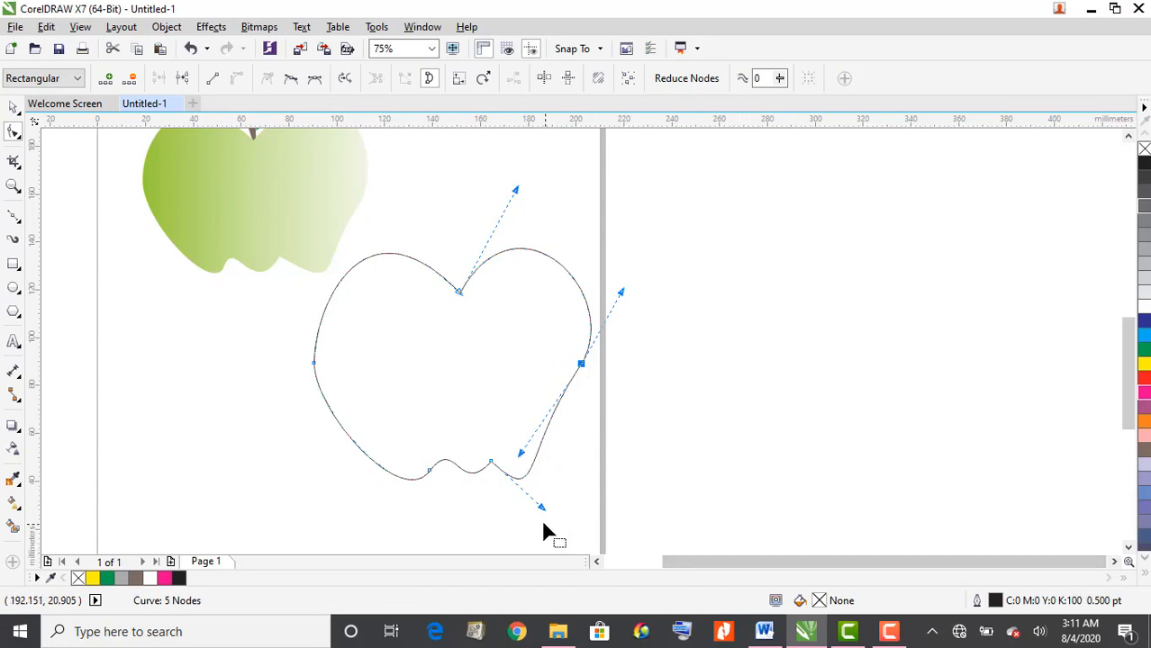
left_click_drag(545, 511, 549, 477)
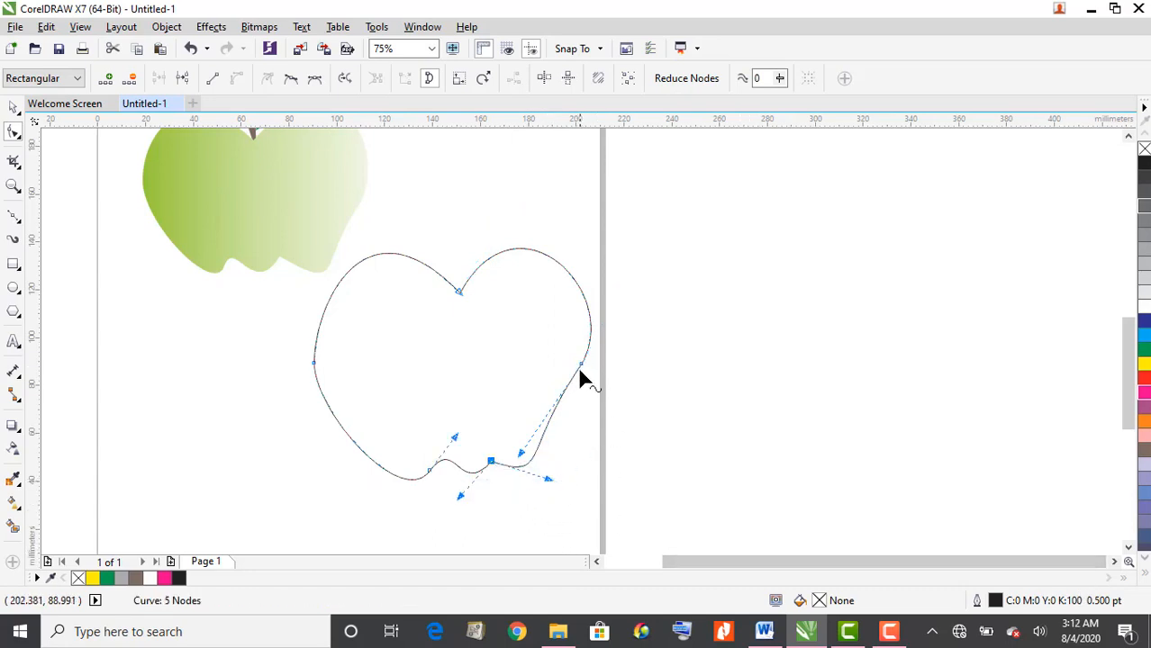
Step: Move the right side node about 10 mm down and slightly inward, extending its upper handle and shortening the notch node's right handle
left_click_drag(582, 363, 574, 389)
left_click_drag(614, 318, 641, 291)
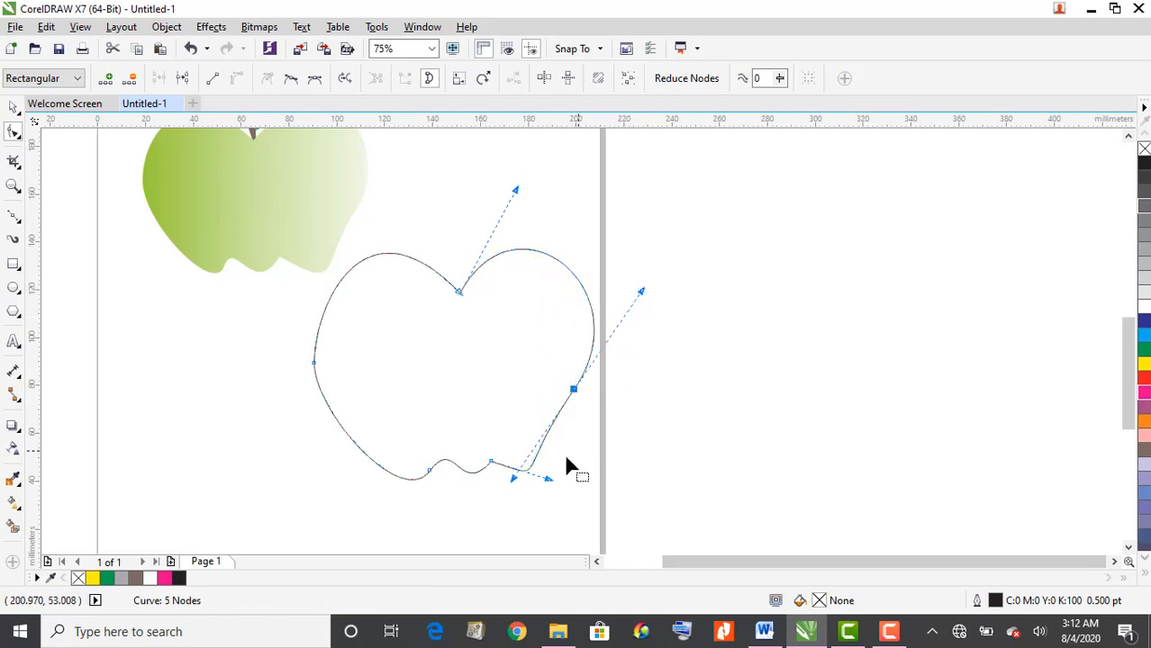
left_click_drag(551, 483, 525, 484)
Step: Make the right side node smooth, shift it about 4 mm outward, and adjust its two handles to straighten the lower right edge
left_click(574, 390)
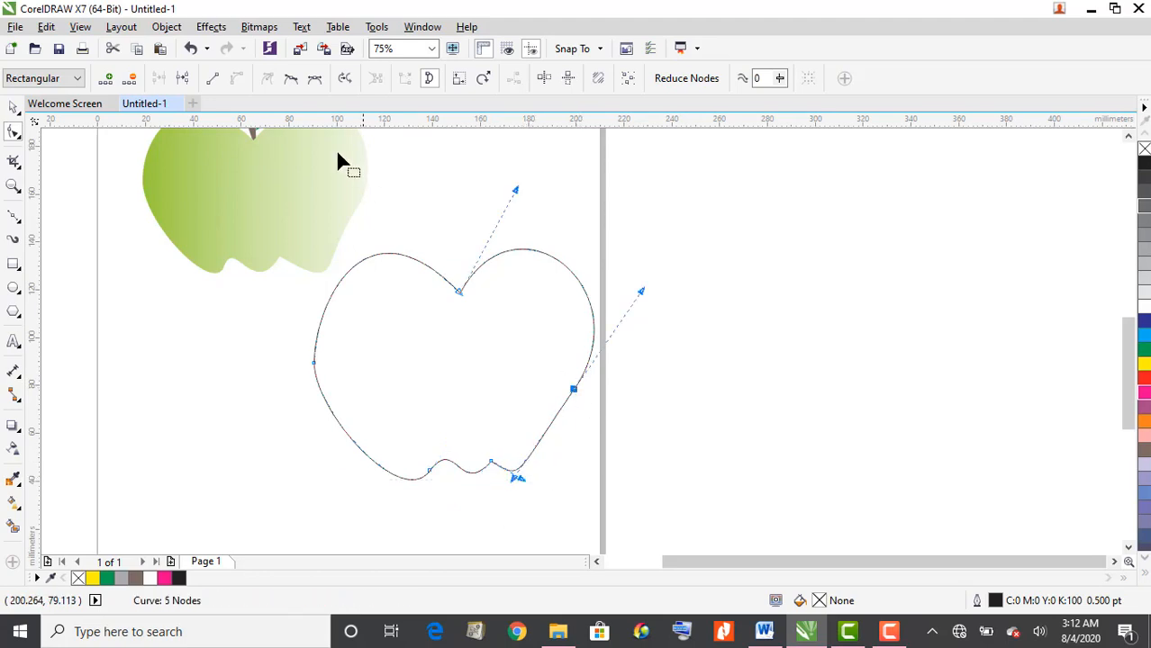
left_click(289, 80)
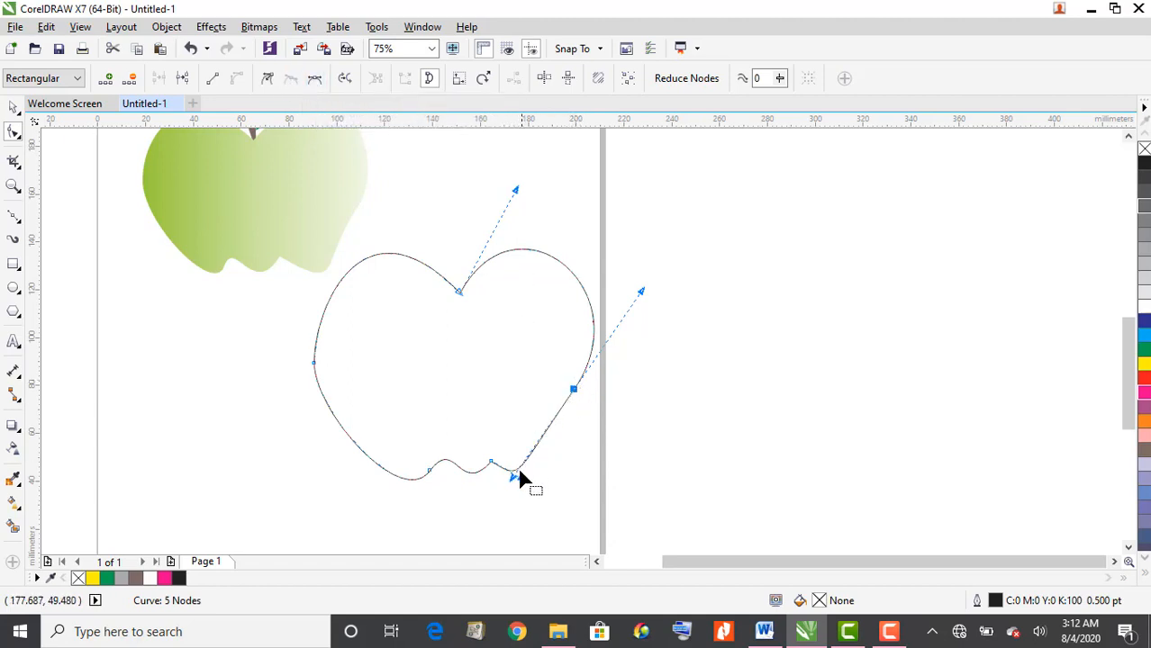
mouse_move(578, 403)
left_mouse_down()
mouse_move(585, 411)
mouse_move(597, 398)
mouse_move(582, 388)
left_mouse_up()
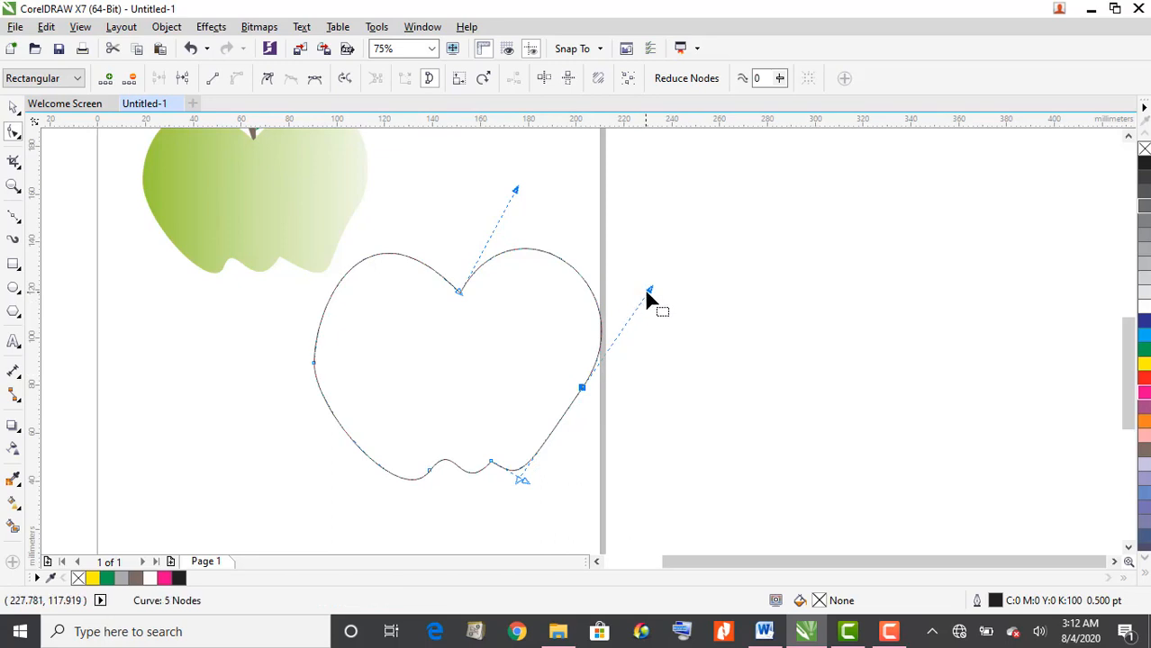
mouse_move(647, 290)
left_mouse_down()
mouse_move(599, 306)
mouse_move(608, 282)
mouse_move(634, 288)
left_mouse_up()
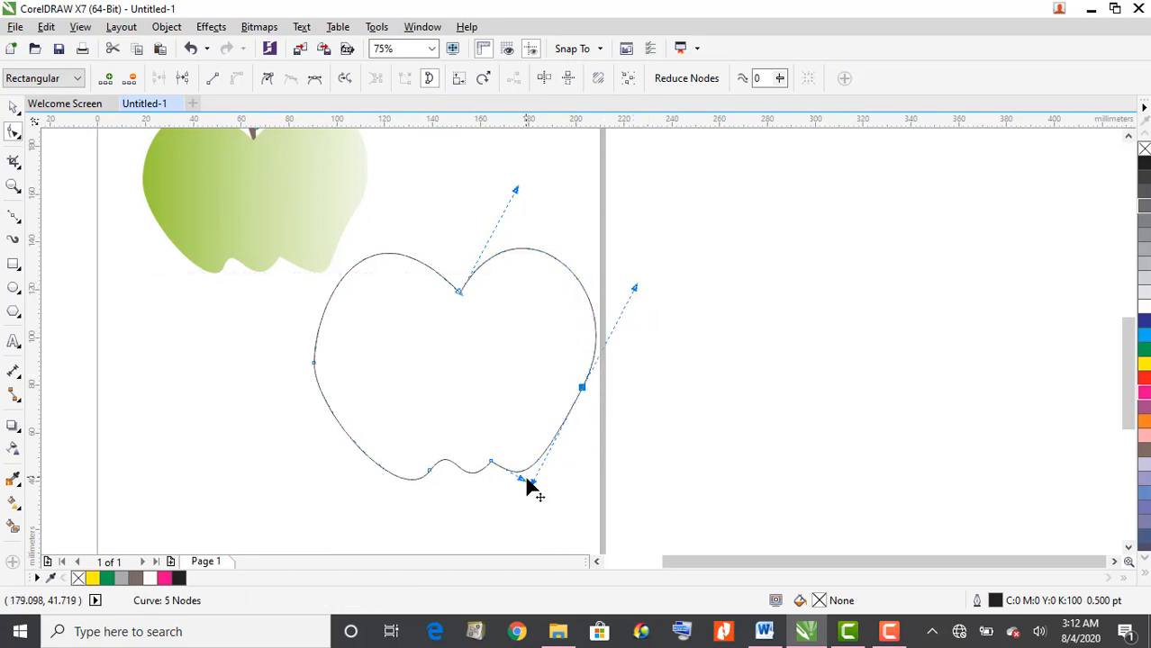
left_click_drag(533, 487, 568, 460)
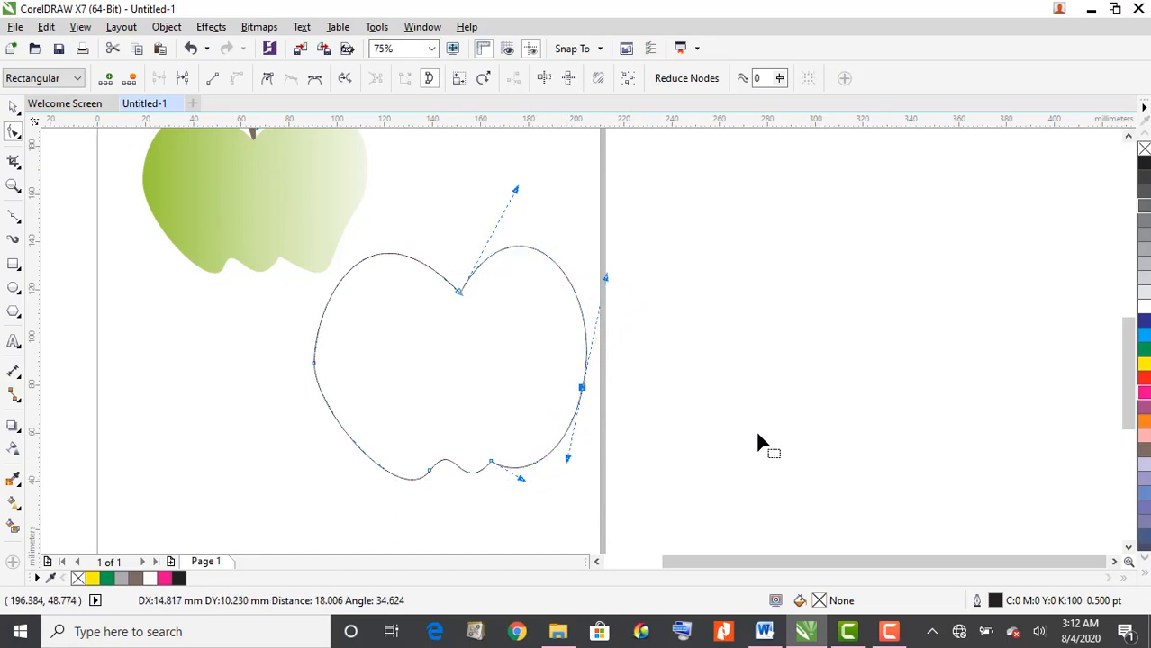
left_click_drag(605, 279, 645, 294)
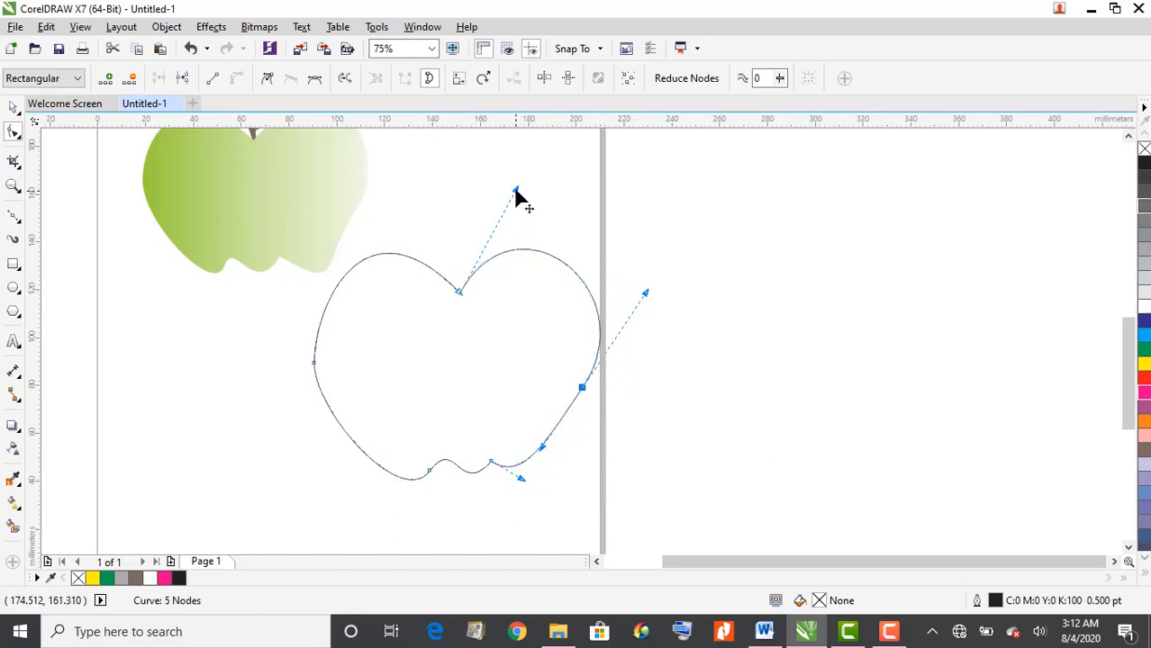
Step: Raise the top node's right handle, lower its left handle, and move the left side node about 14 mm up
mouse_move(516, 190)
left_mouse_down()
mouse_move(489, 210)
mouse_move(523, 189)
mouse_move(515, 173)
left_mouse_up()
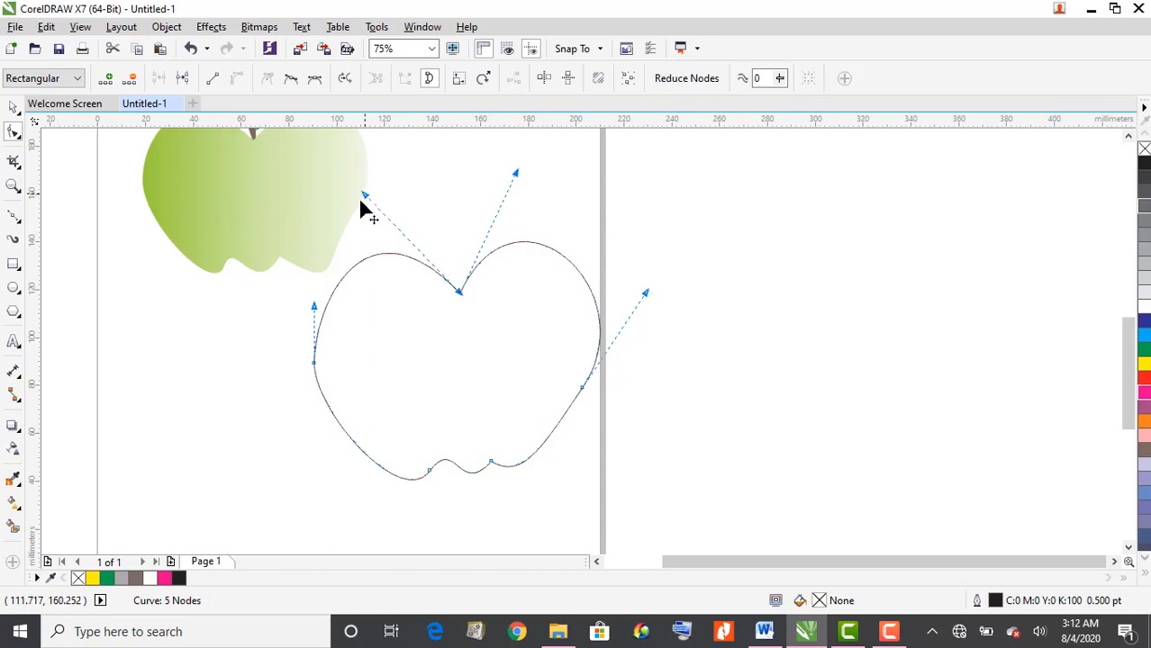
left_click_drag(366, 200, 353, 218)
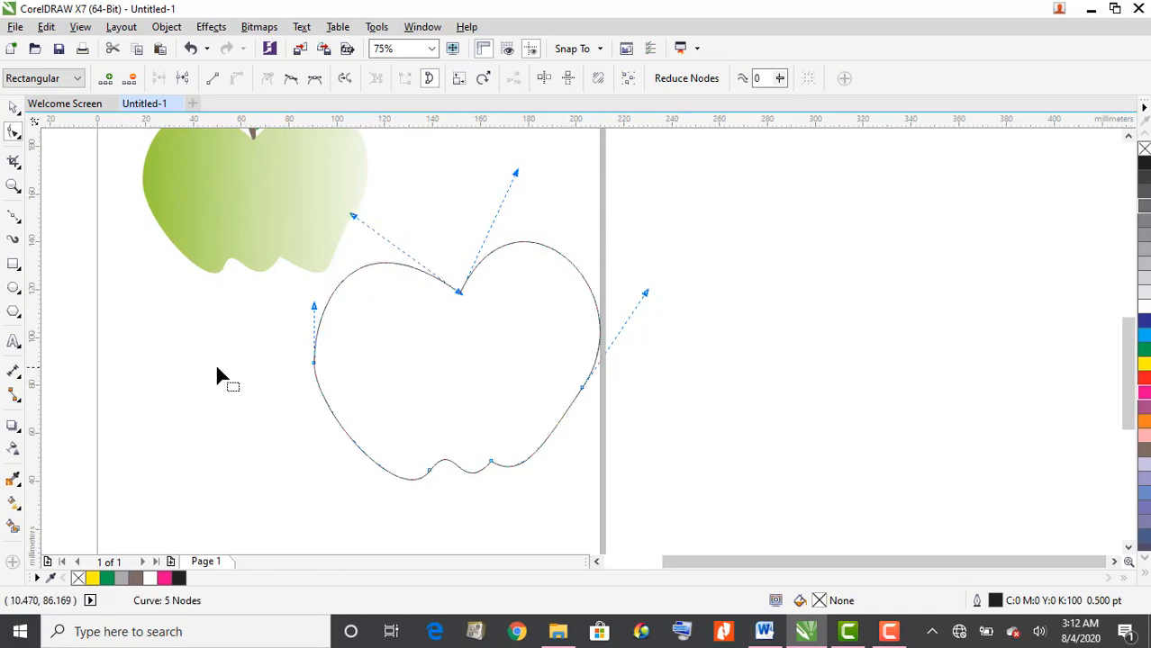
left_click_drag(315, 369, 318, 335)
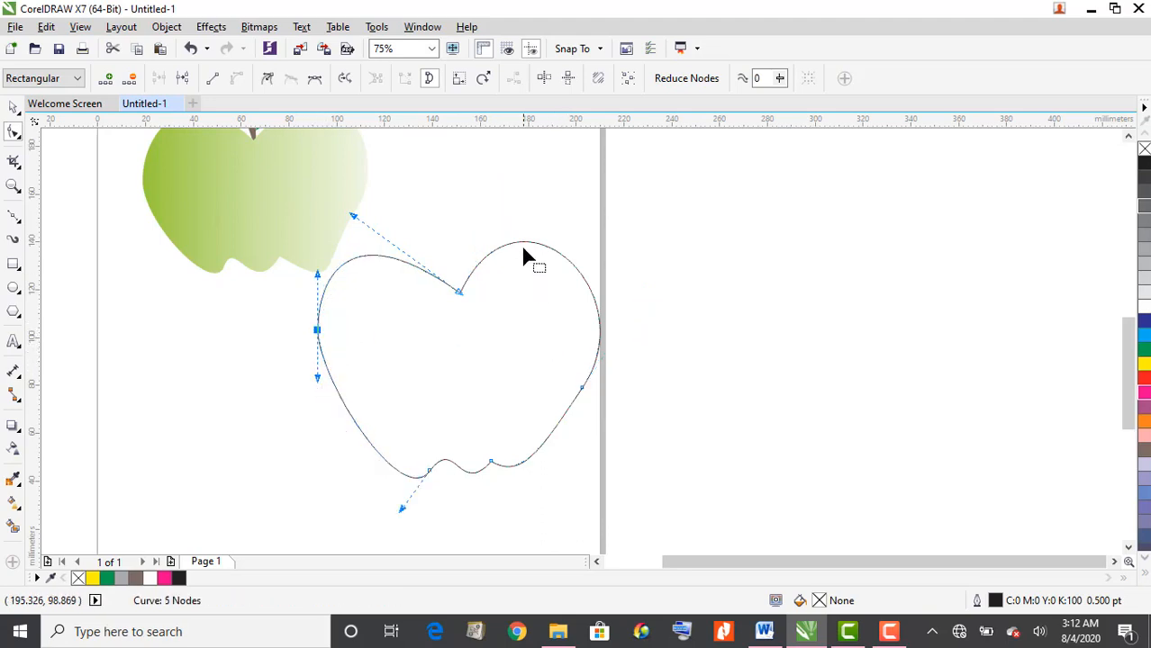
left_click(455, 289)
key("Delete")
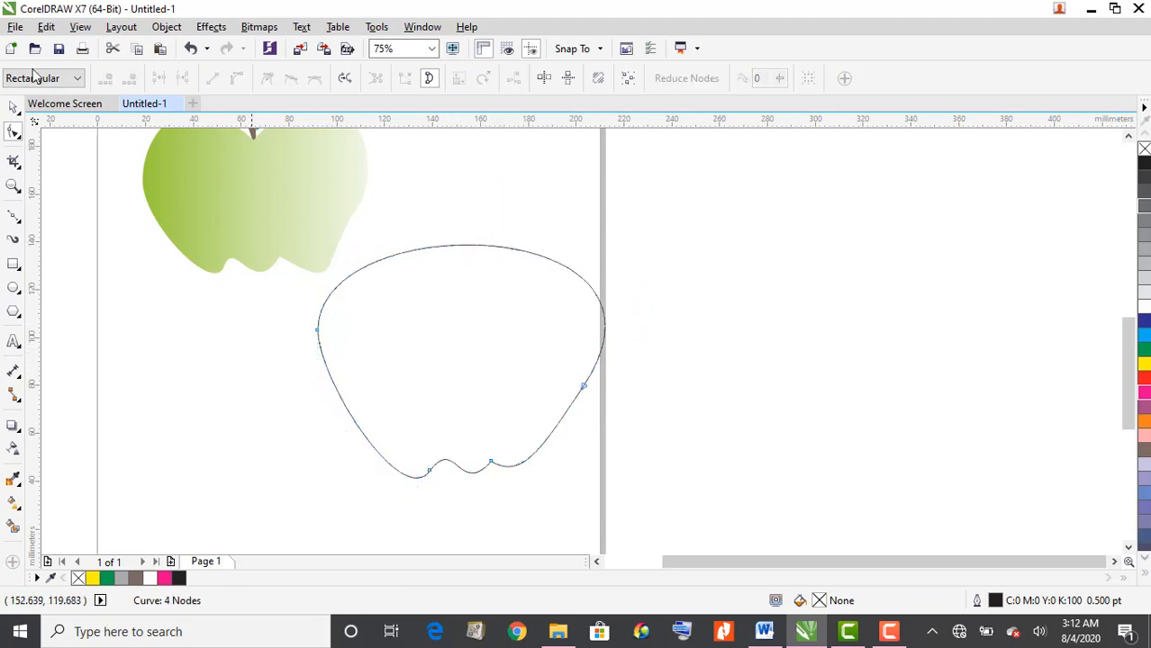
left_click(191, 48)
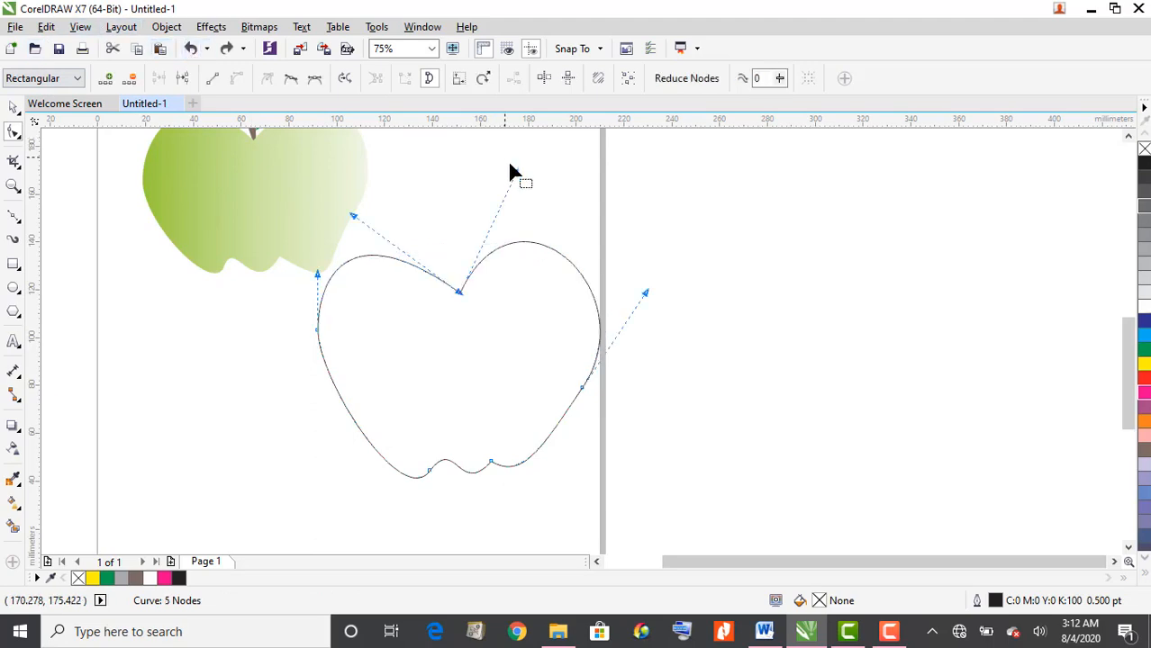
Step: Shorten both handles of the top dip node and lower the node about 8 mm
mouse_move(515, 173)
left_mouse_down()
mouse_move(562, 179)
mouse_move(526, 192)
left_mouse_up()
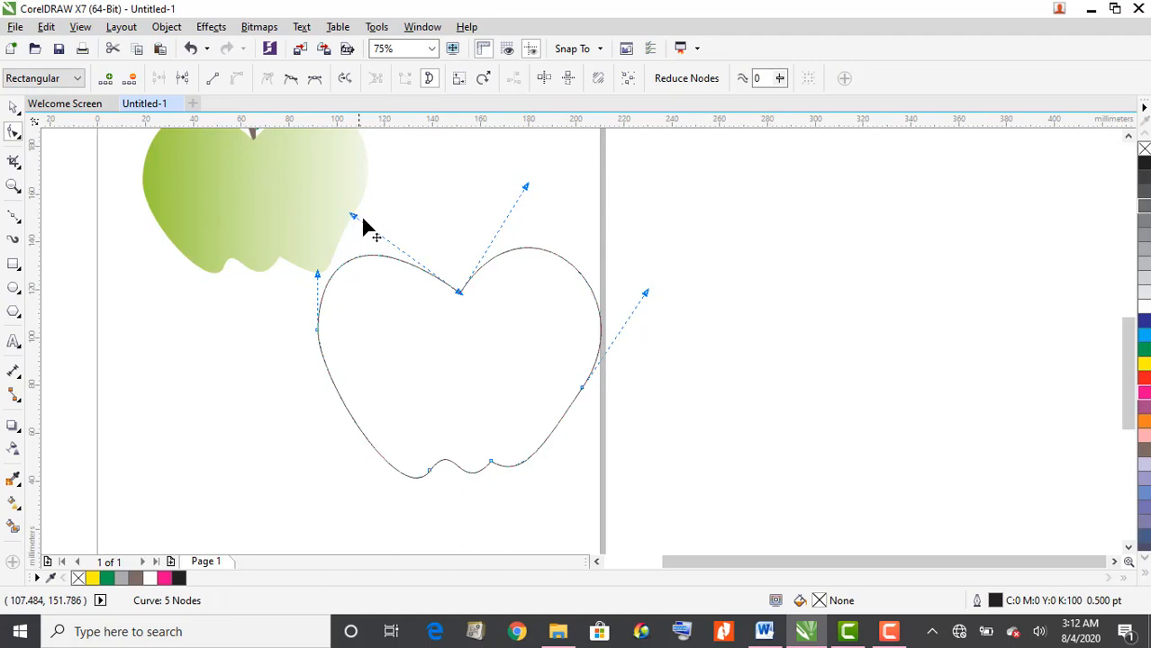
left_click_drag(363, 221, 378, 235)
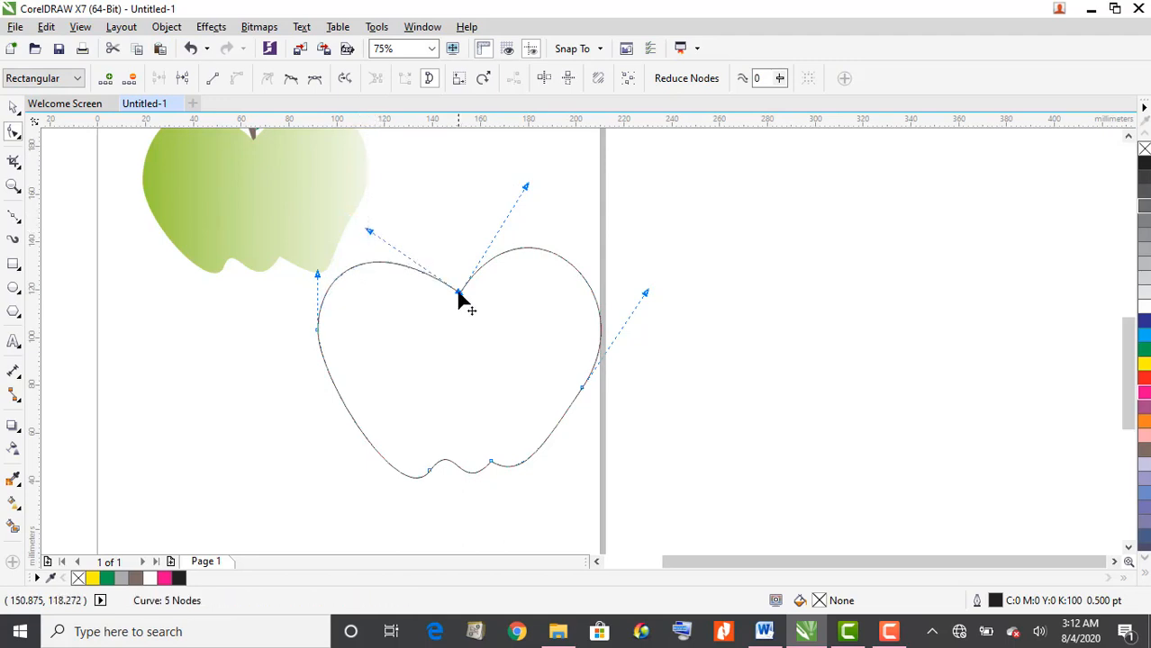
left_click_drag(459, 295, 458, 312)
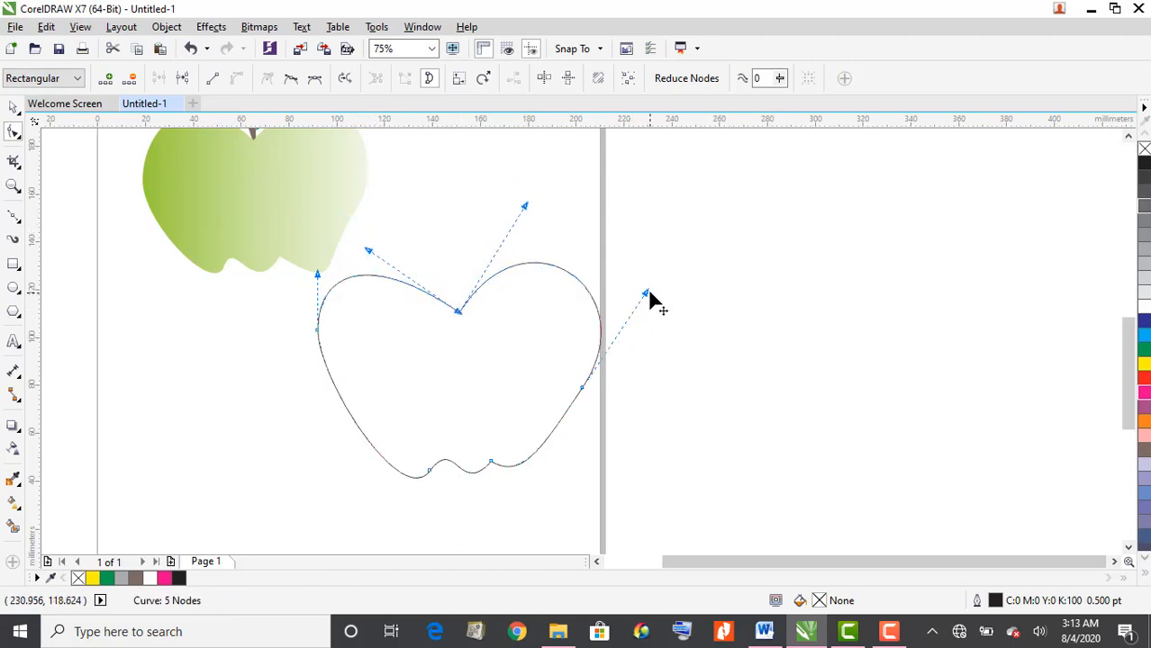
Step: Round the two upper lobes by shortening the right node's upper handle, tilting the left node's upper handle inward and steepening the top node's left handle
left_click_drag(647, 294, 626, 315)
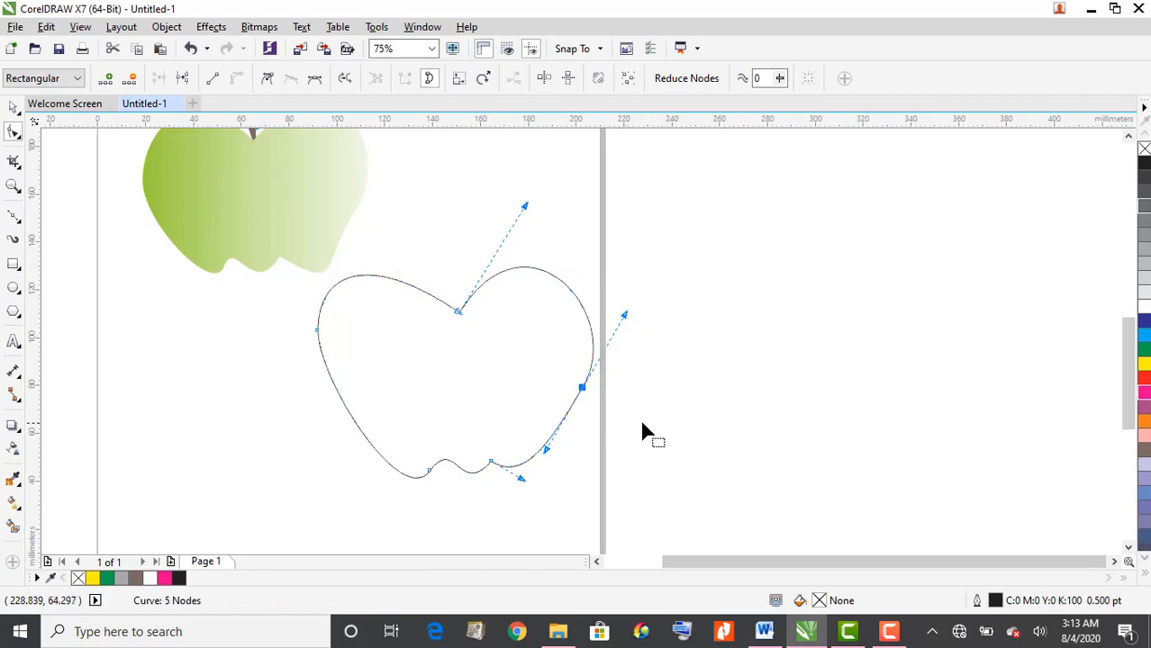
left_click(316, 333)
left_click_drag(326, 290, 447, 250)
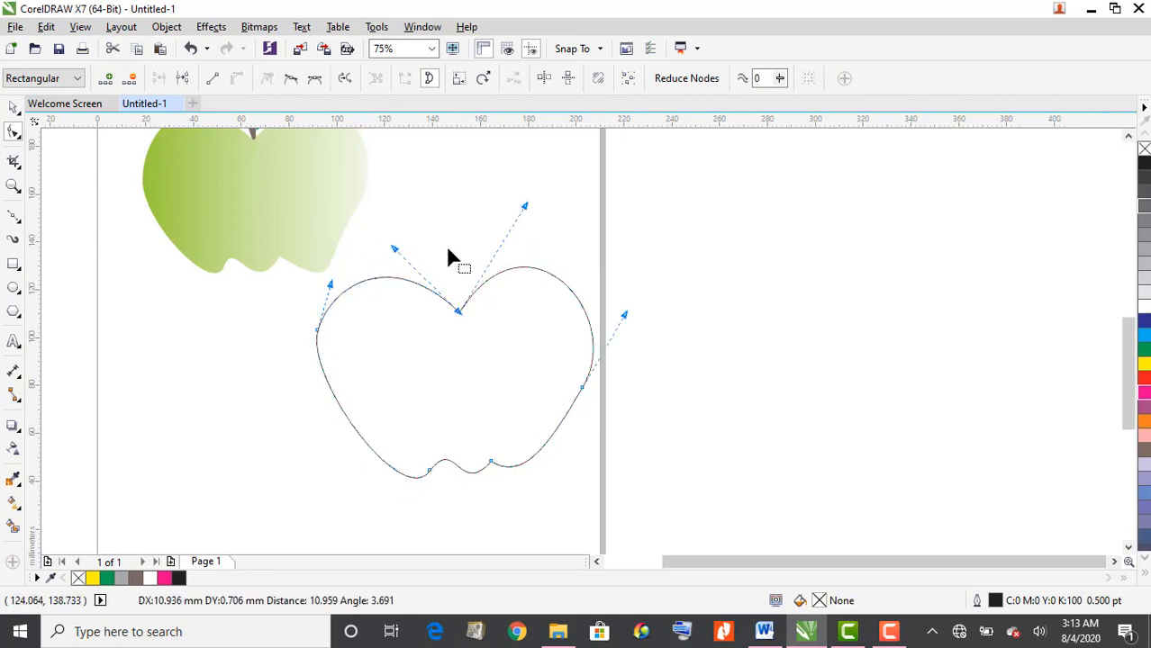
left_click(674, 307)
Step: Sharpen the bottom notch by steepening the notch node's right handle and extending its left handle outward
scroll(684, 383, "down", 2)
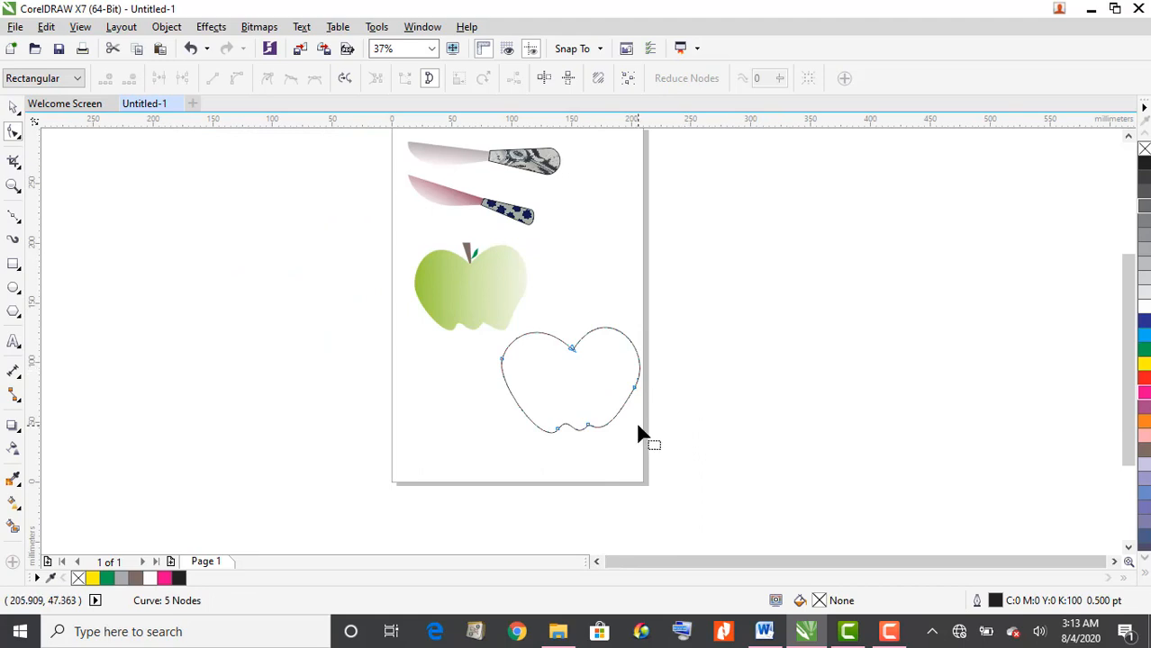
scroll(638, 428, "up", 2)
left_click(538, 423)
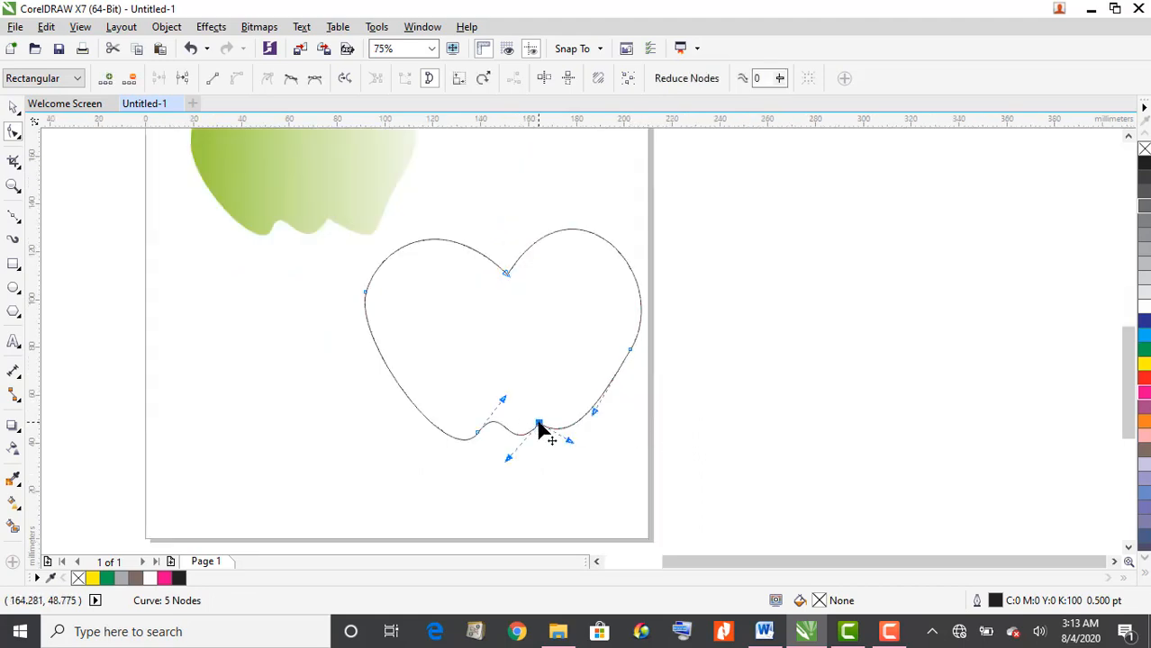
left_click_drag(570, 441, 557, 466)
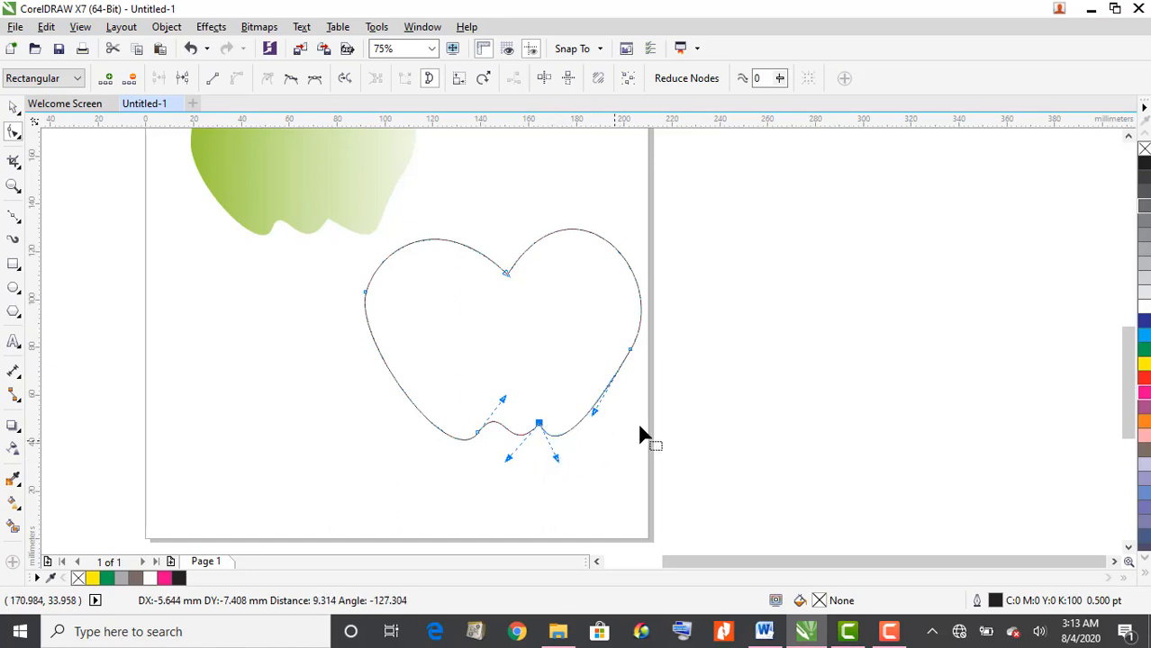
left_click(665, 412)
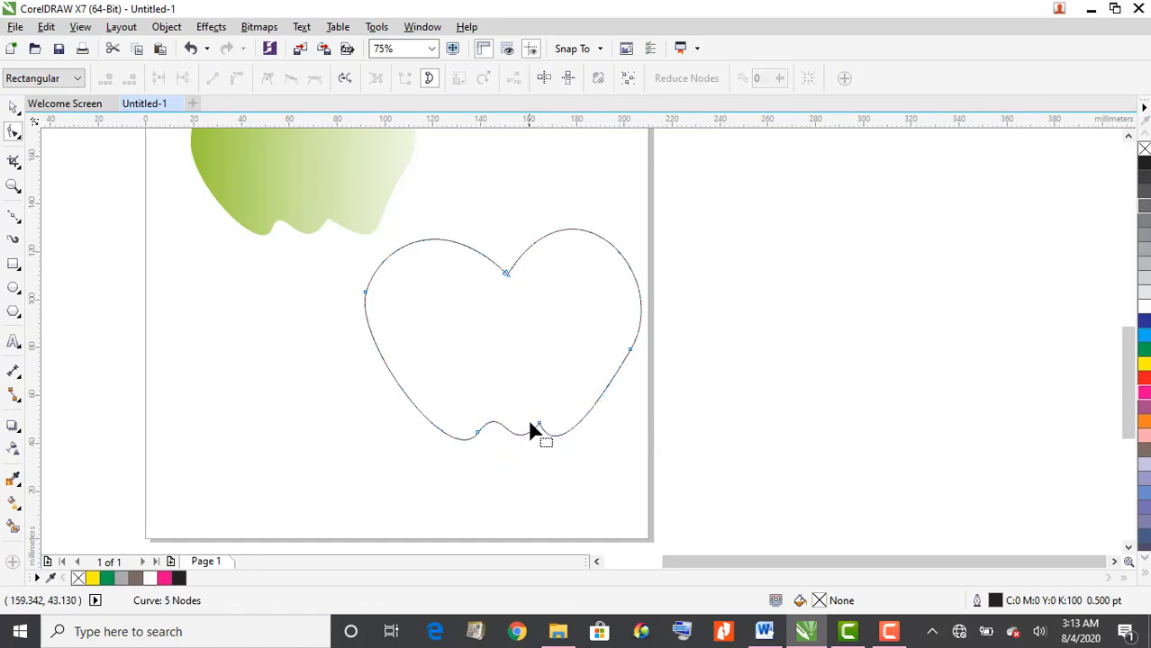
left_click(538, 425)
left_click_drag(506, 459, 491, 461)
left_click(651, 452)
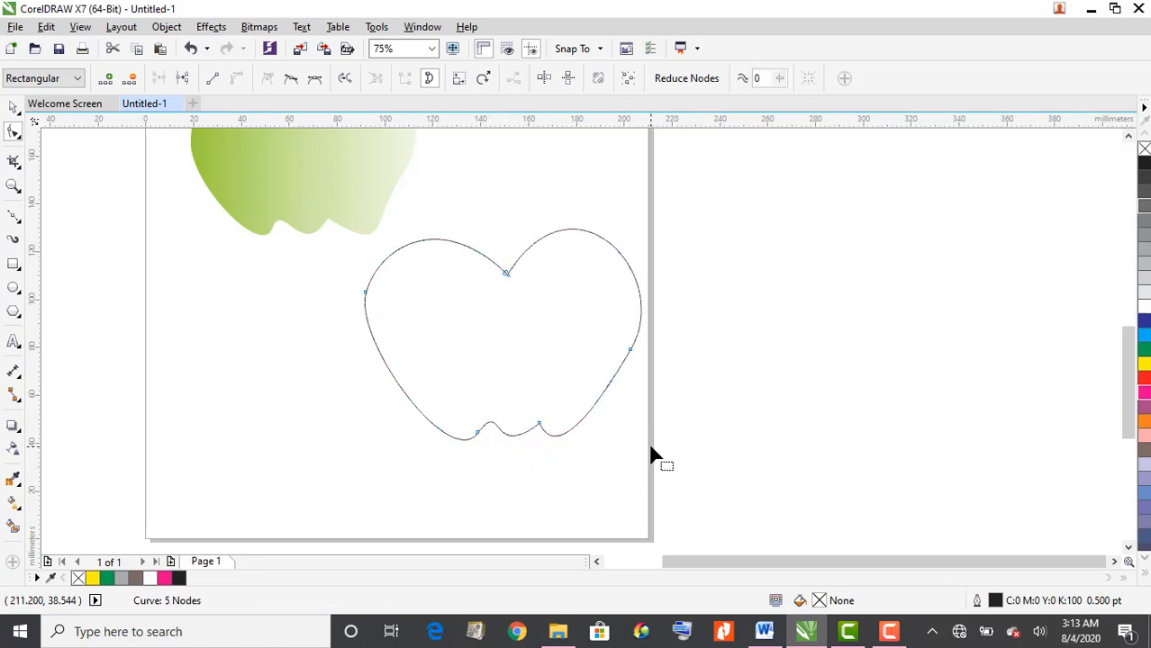
Step: Widen the bottom right lobe by moving the notch node's right handle outward and slightly down
scroll(657, 447, "down", 2)
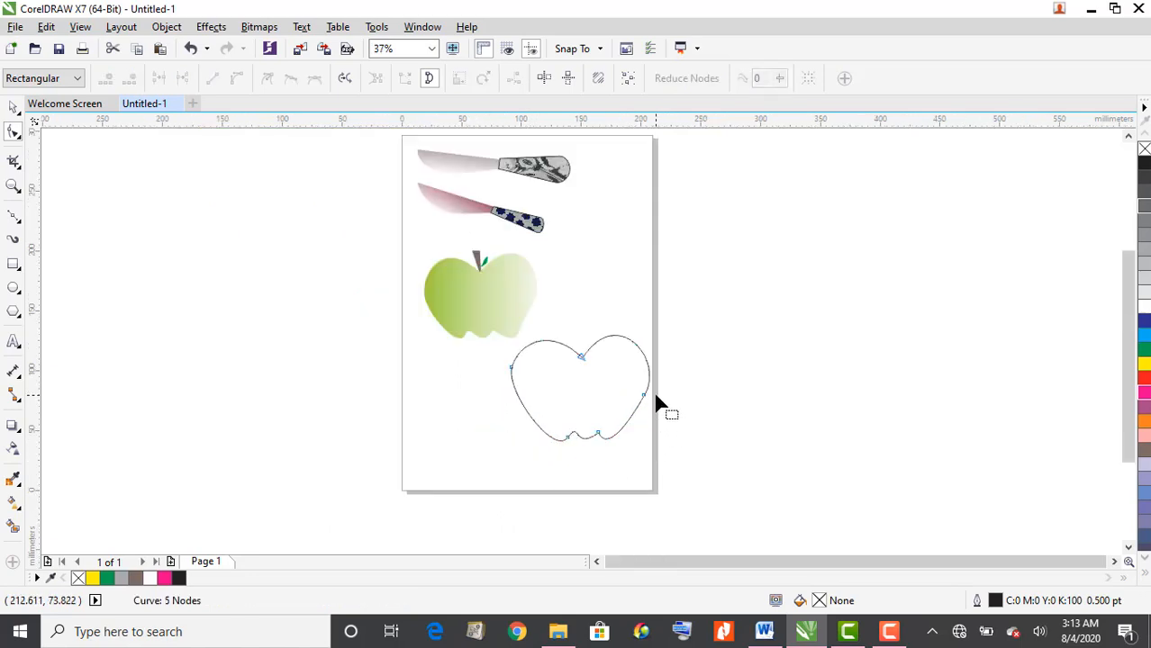
left_click(595, 435)
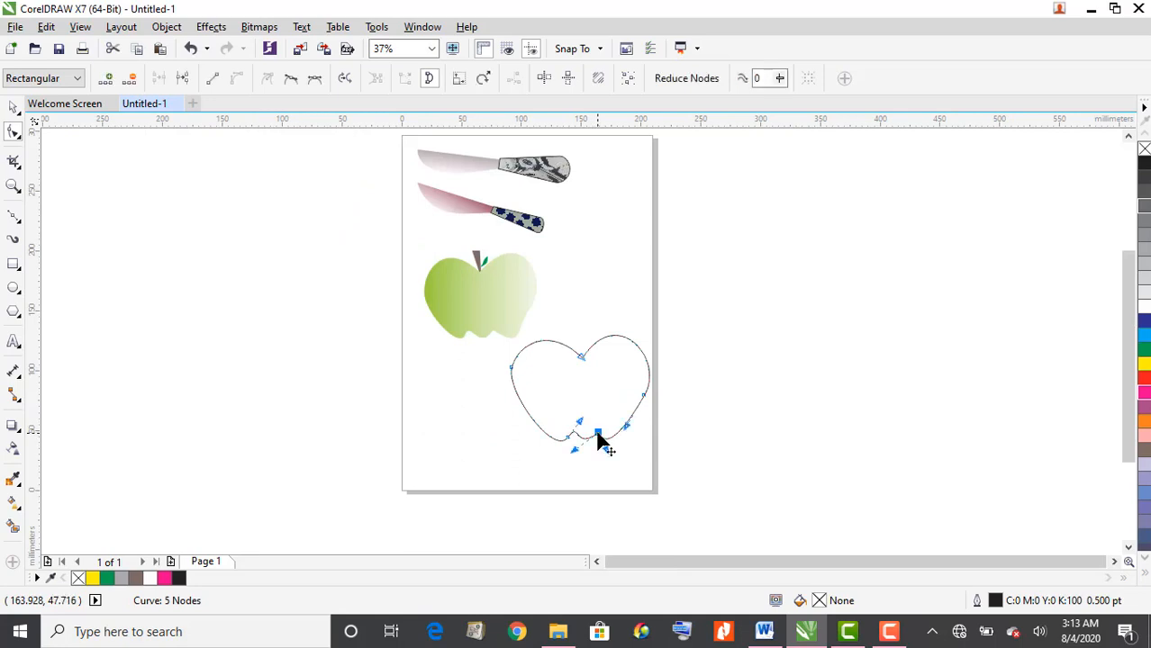
scroll(615, 461, "up", 2)
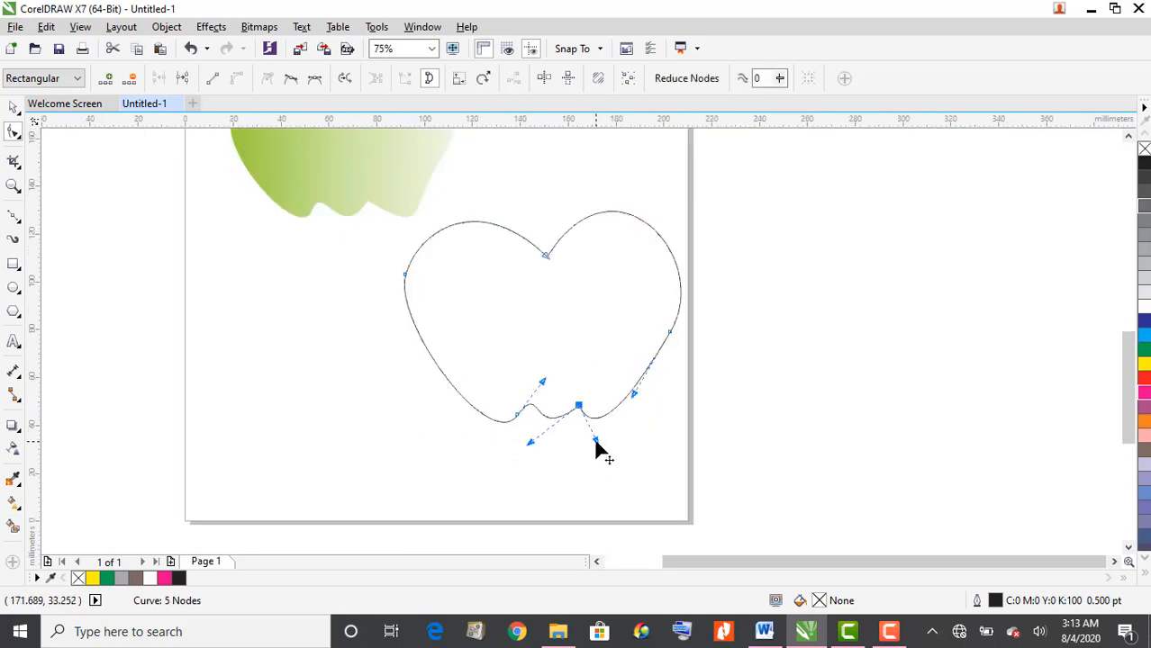
left_click_drag(597, 443, 616, 448)
left_click(747, 360)
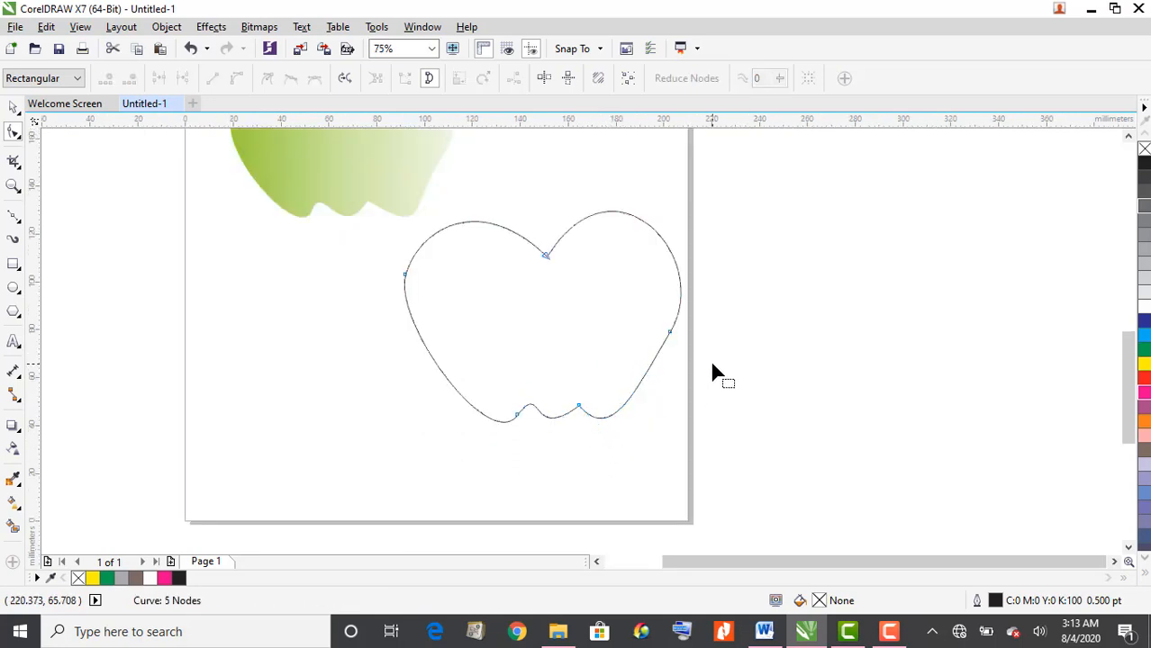
scroll(712, 370, "down", 2)
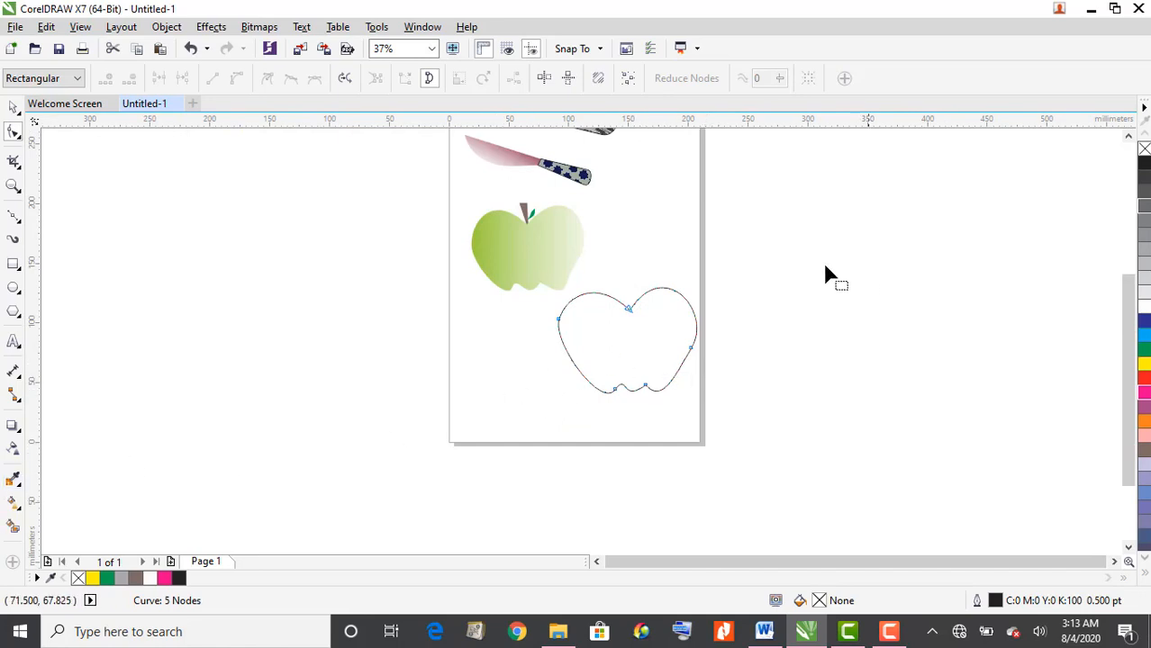
scroll(642, 326, "up", 2)
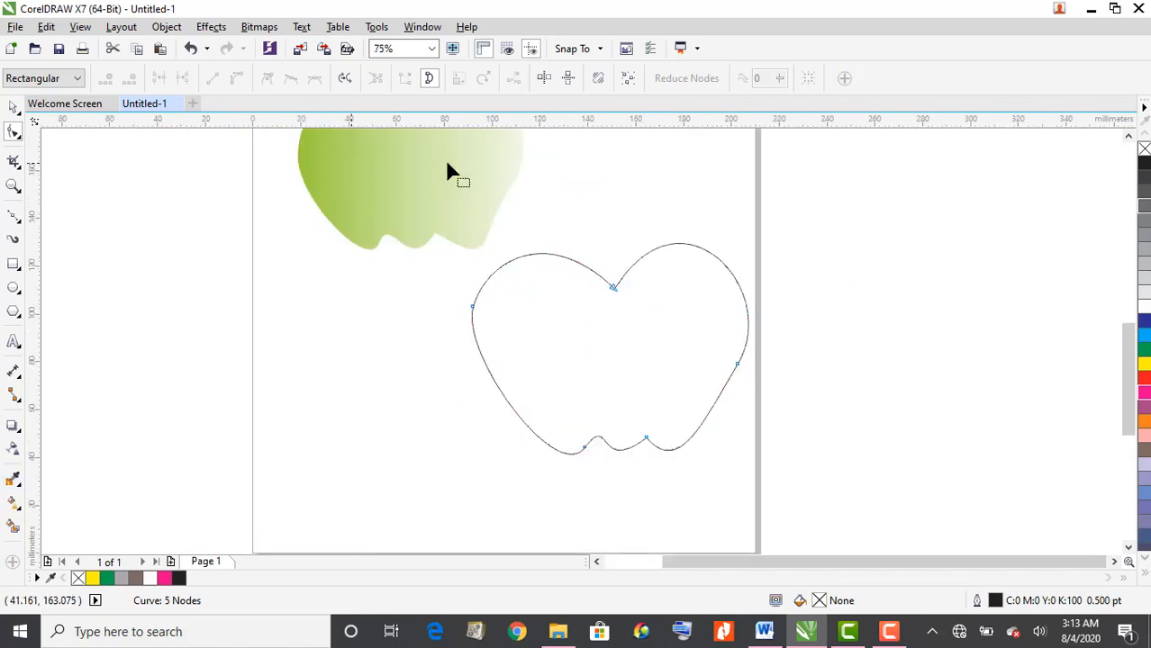
left_click(1129, 138)
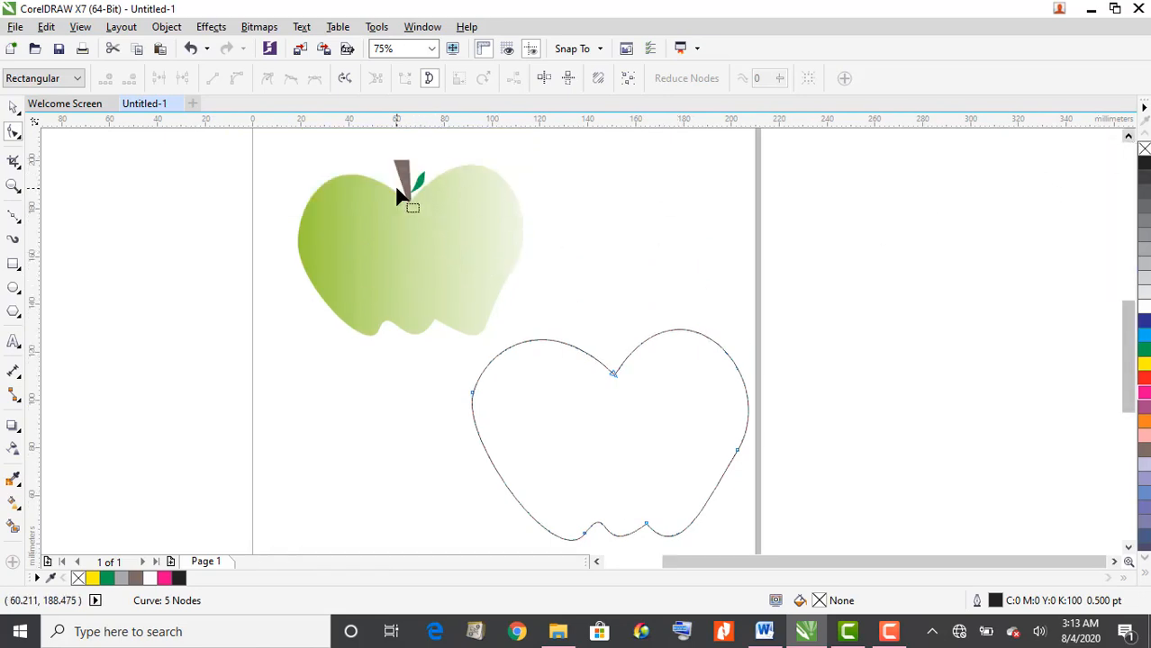
Step: Bring the green apple's stem and leaf into view as a reference and activate the Pen tool
scroll(397, 191, "up", 2)
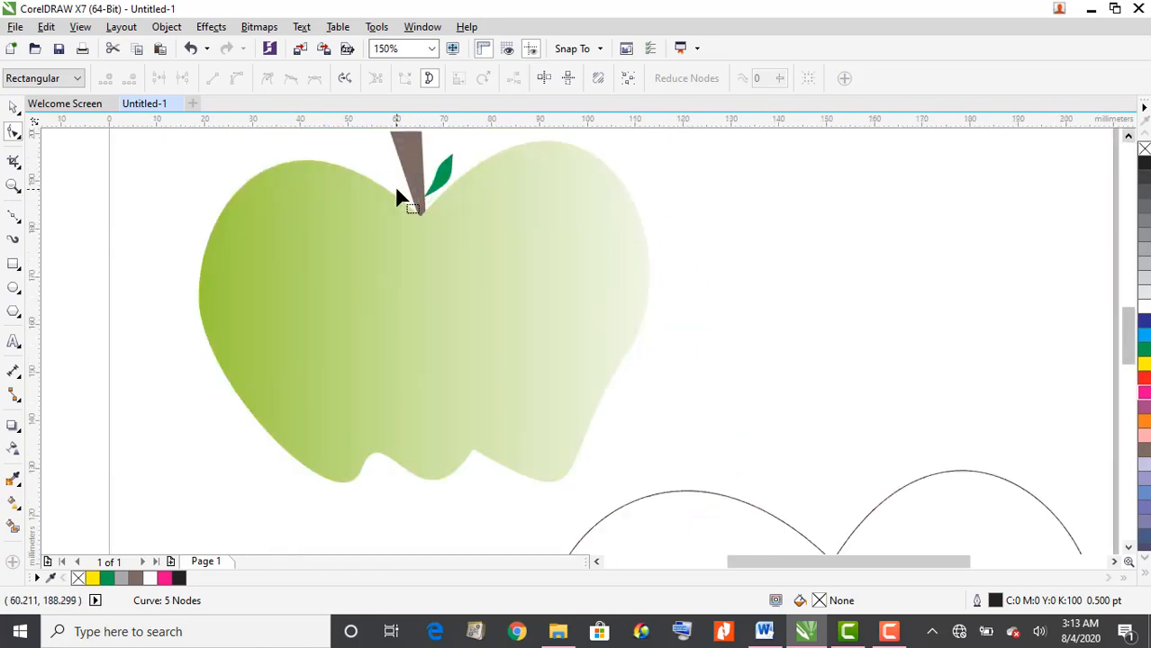
left_click(1128, 138)
left_click(1129, 138)
scroll(414, 252, "up", 2)
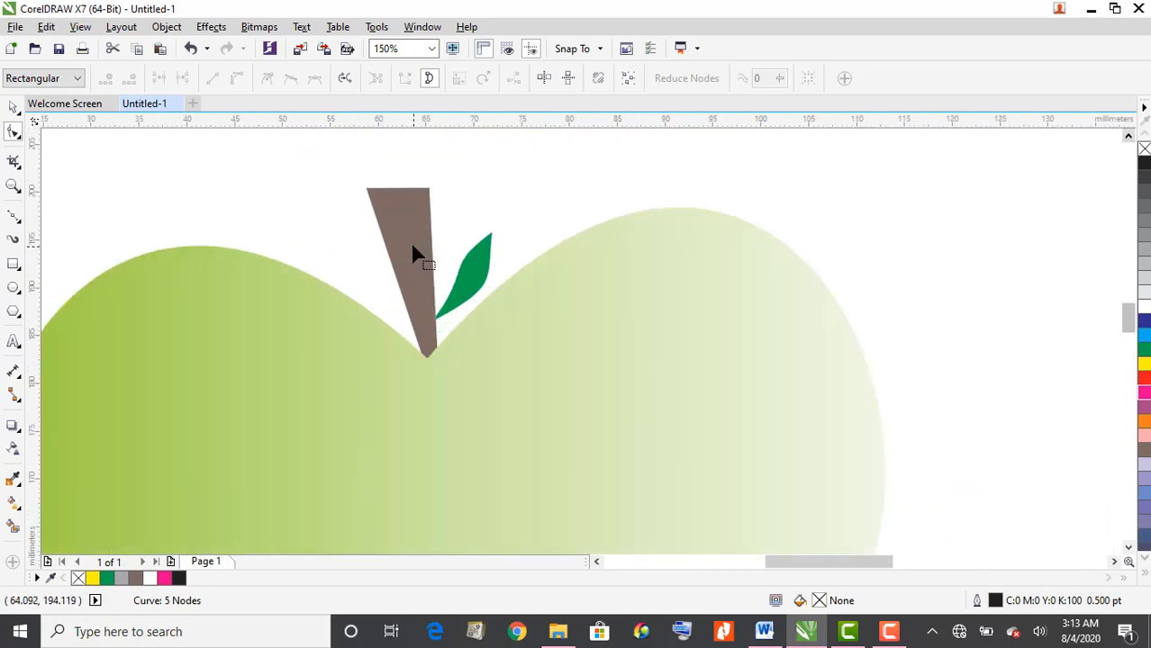
scroll(415, 275, "down", 1)
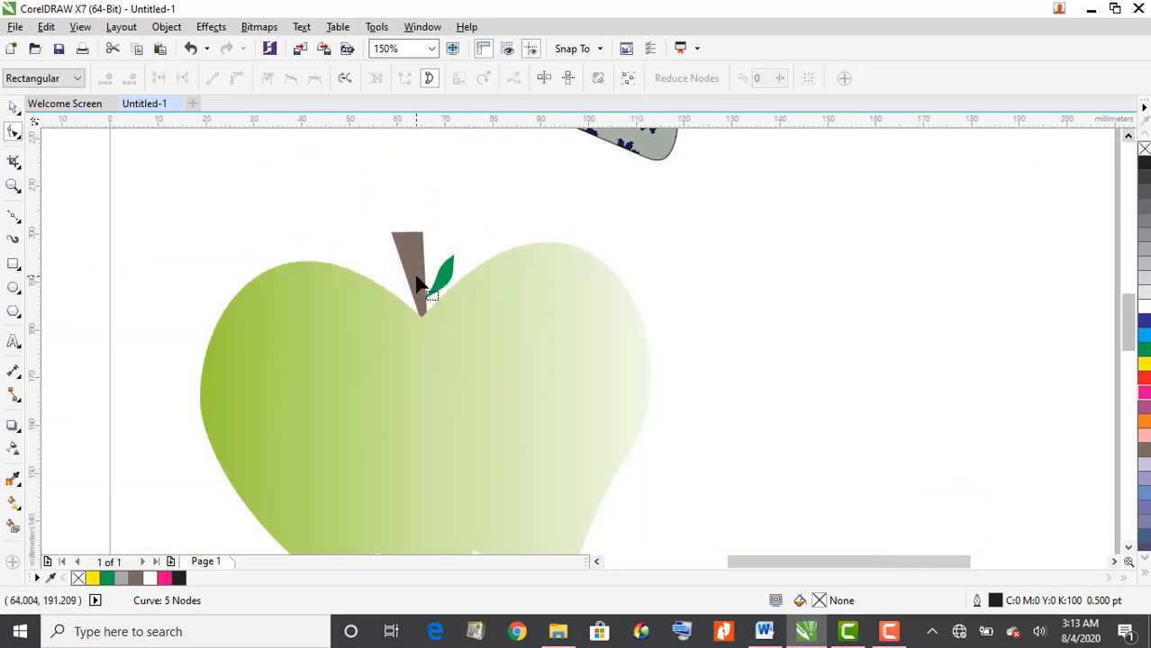
left_click(13, 219)
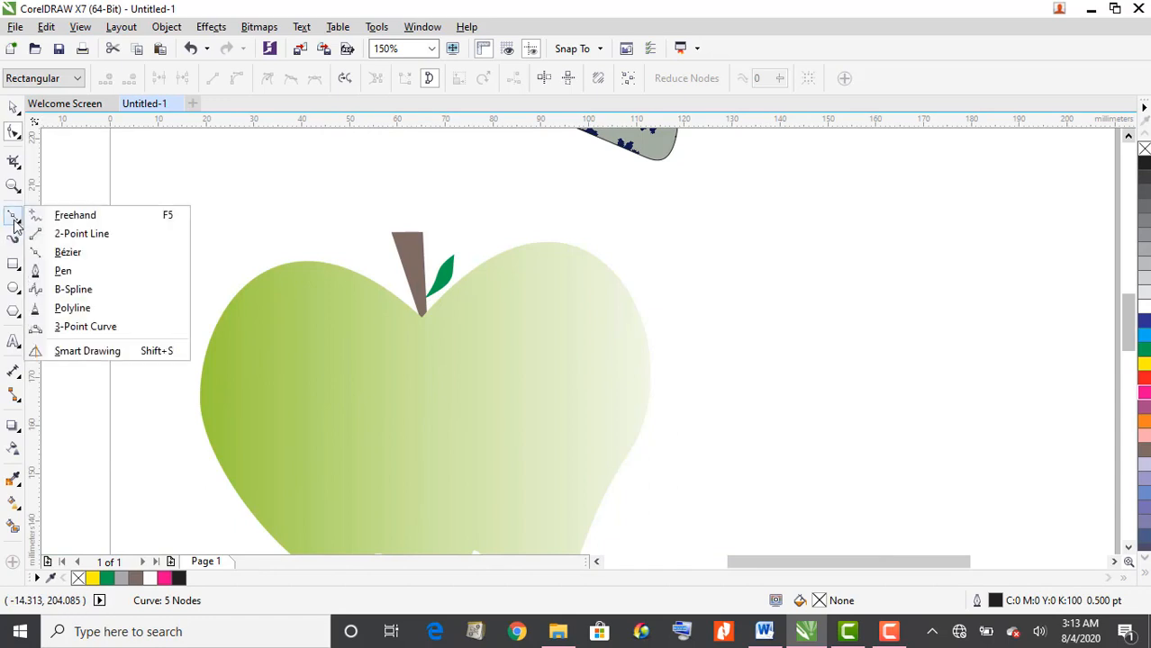
left_click(63, 271)
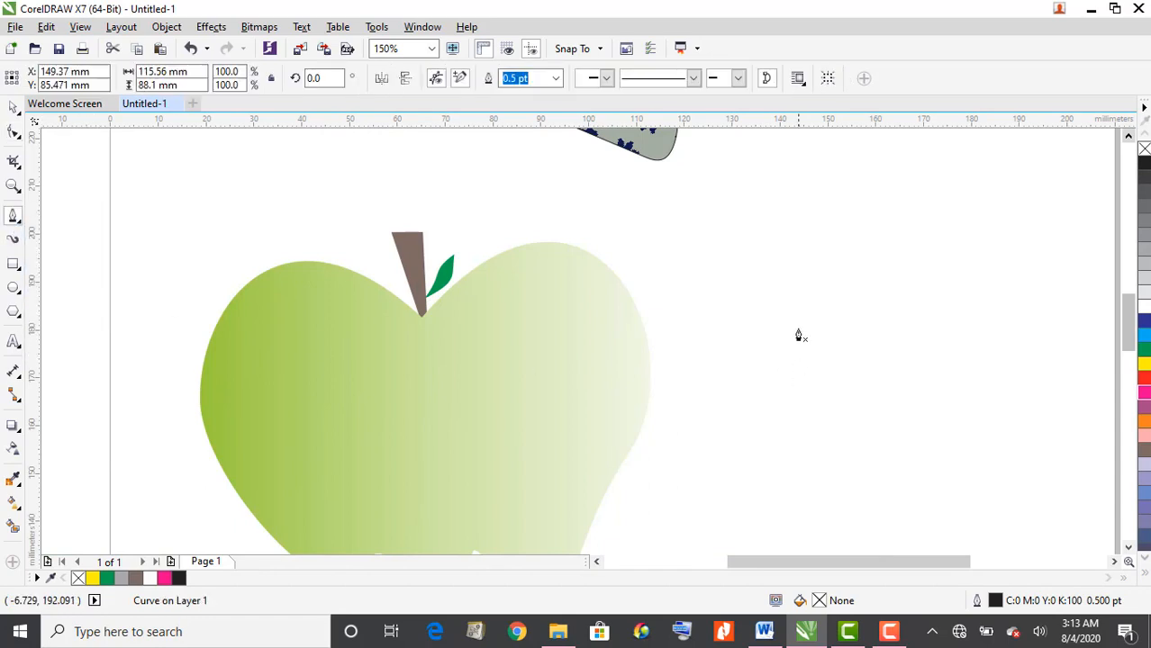
left_click(809, 269)
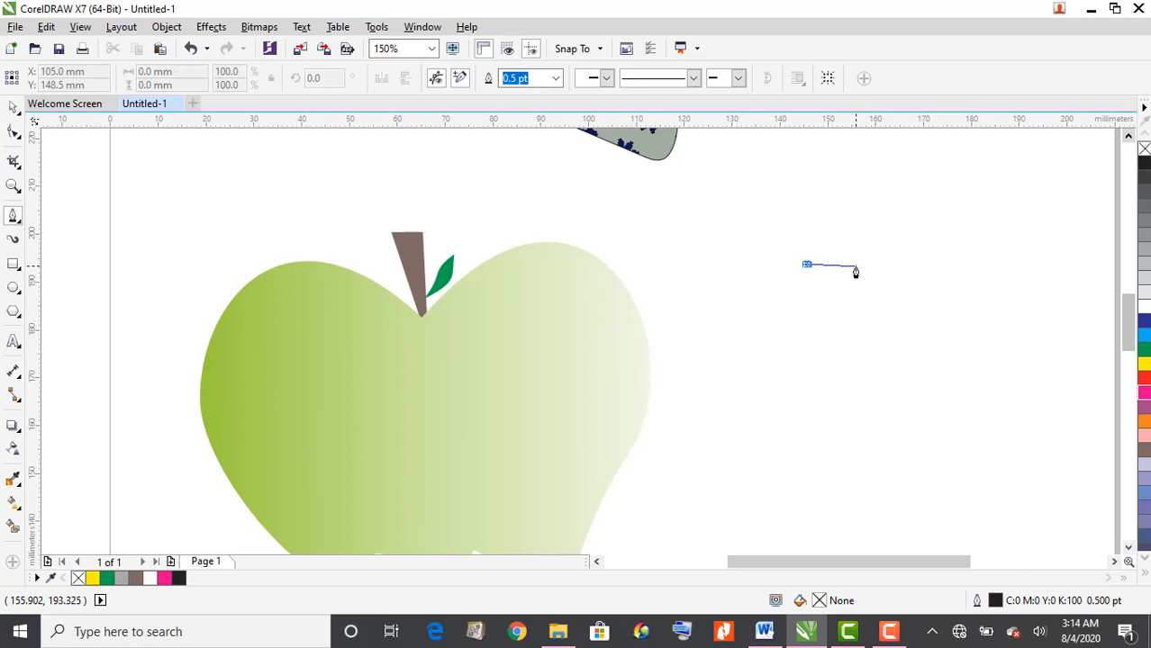
double_click(856, 267)
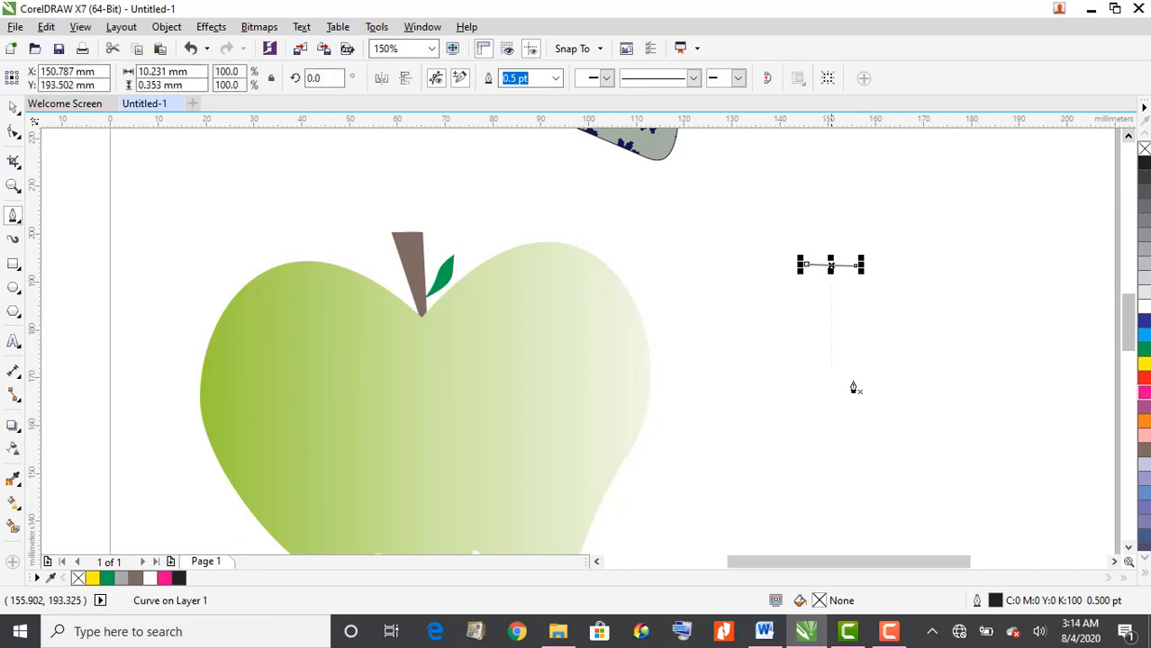
key("Escape")
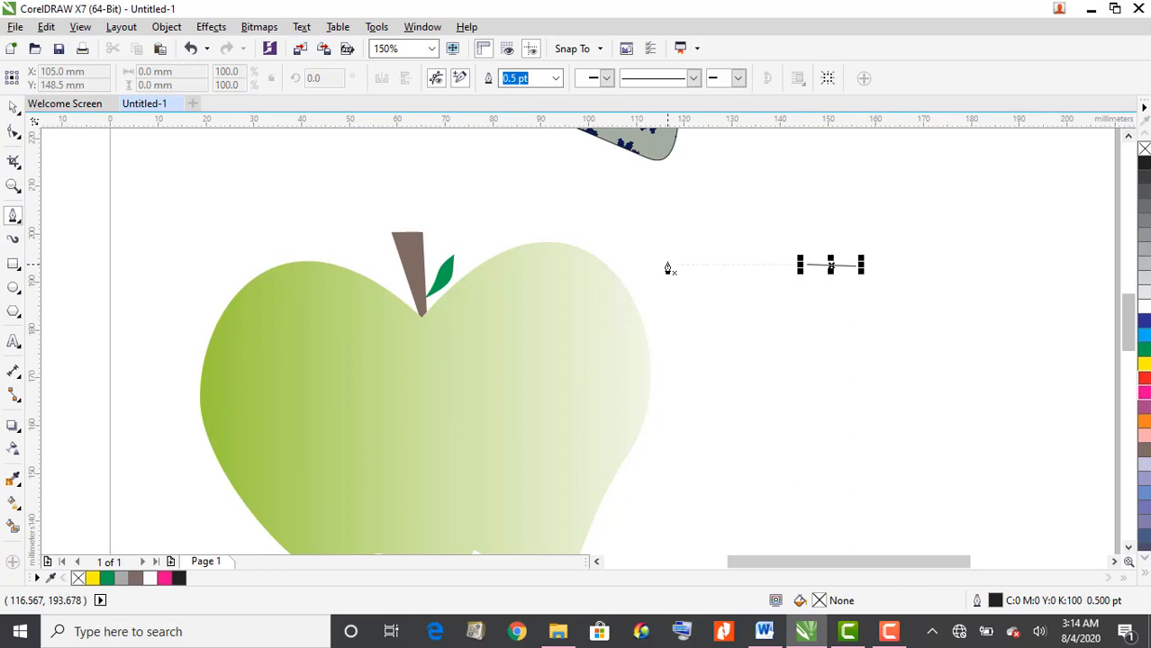
key("ctrl+z")
Step: Draw a closed four-sided stem outline about 9 mm wide and 22 mm tall to the right of the green apple, narrower at its base
left_click(830, 275)
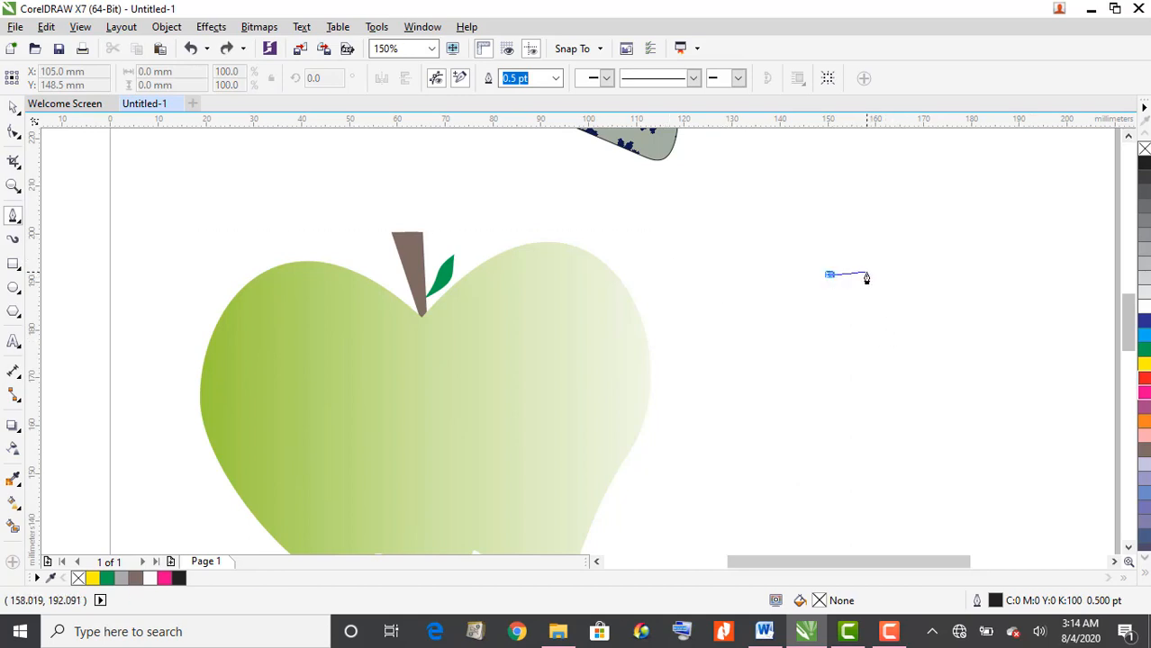
left_click(872, 276)
double_click(871, 278)
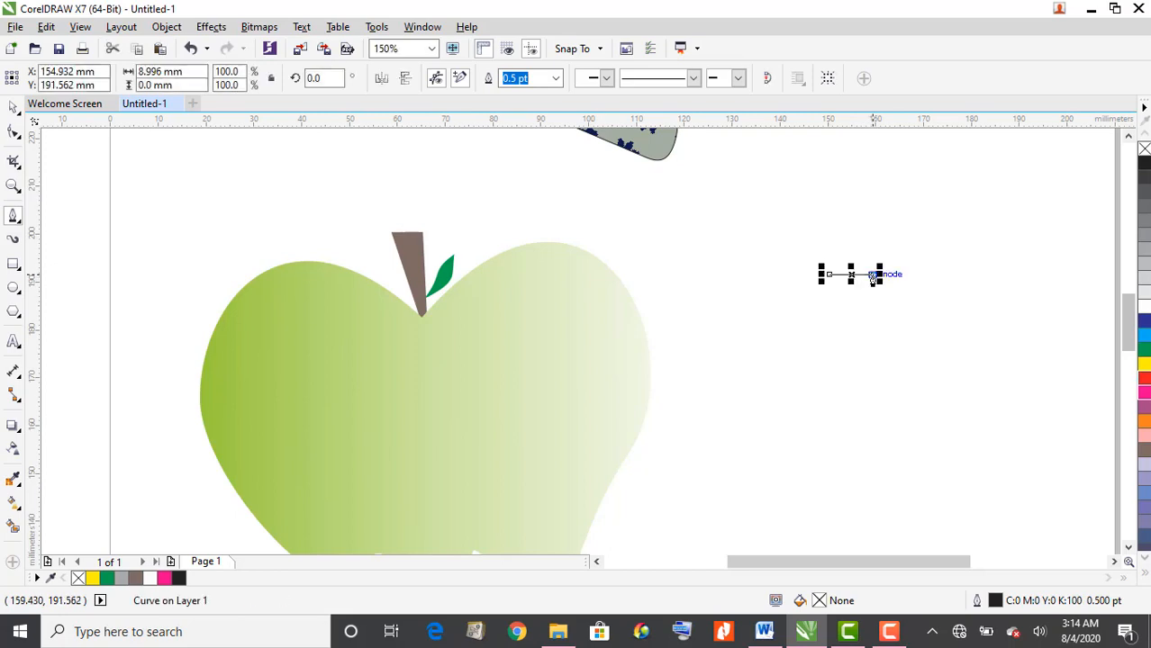
left_click(872, 277)
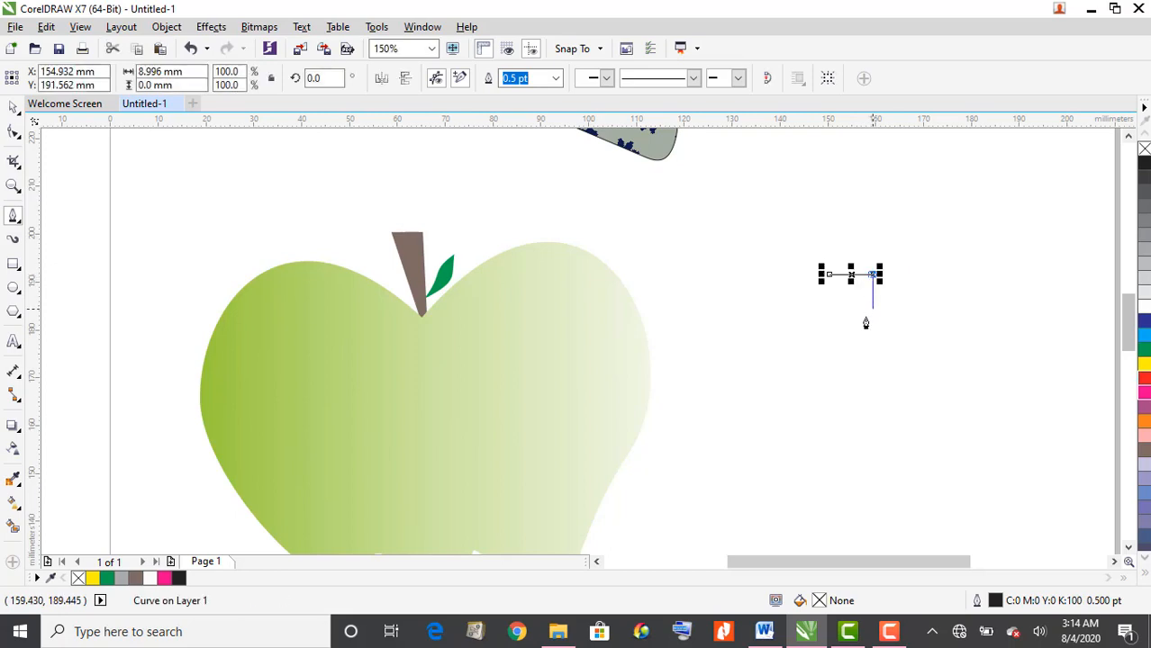
double_click(853, 383)
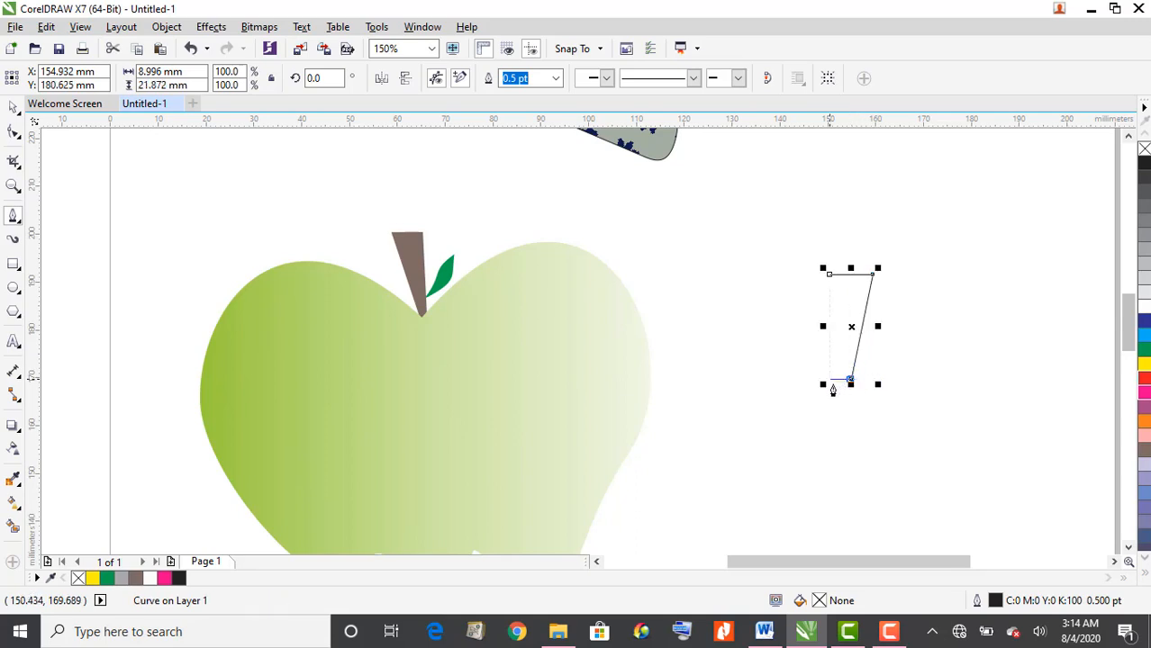
left_click(833, 385)
left_click(827, 281)
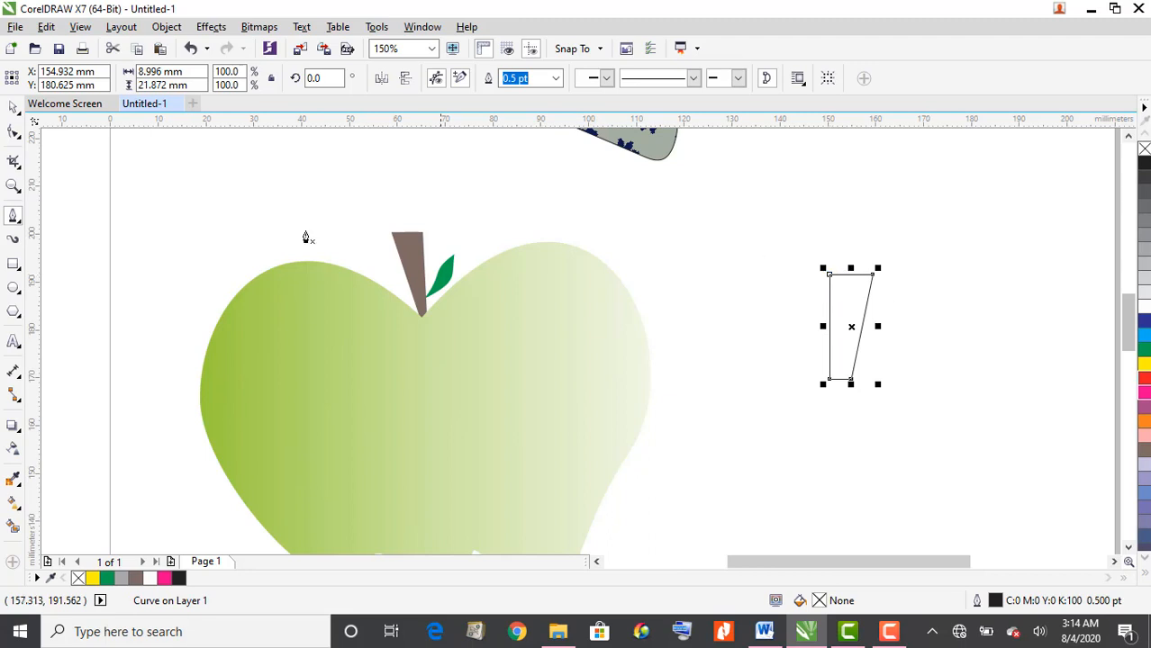
Step: Taper the stem outline by moving its bottom left node inward about 2 mm and lowering its top right node about 3 mm
left_click(13, 133)
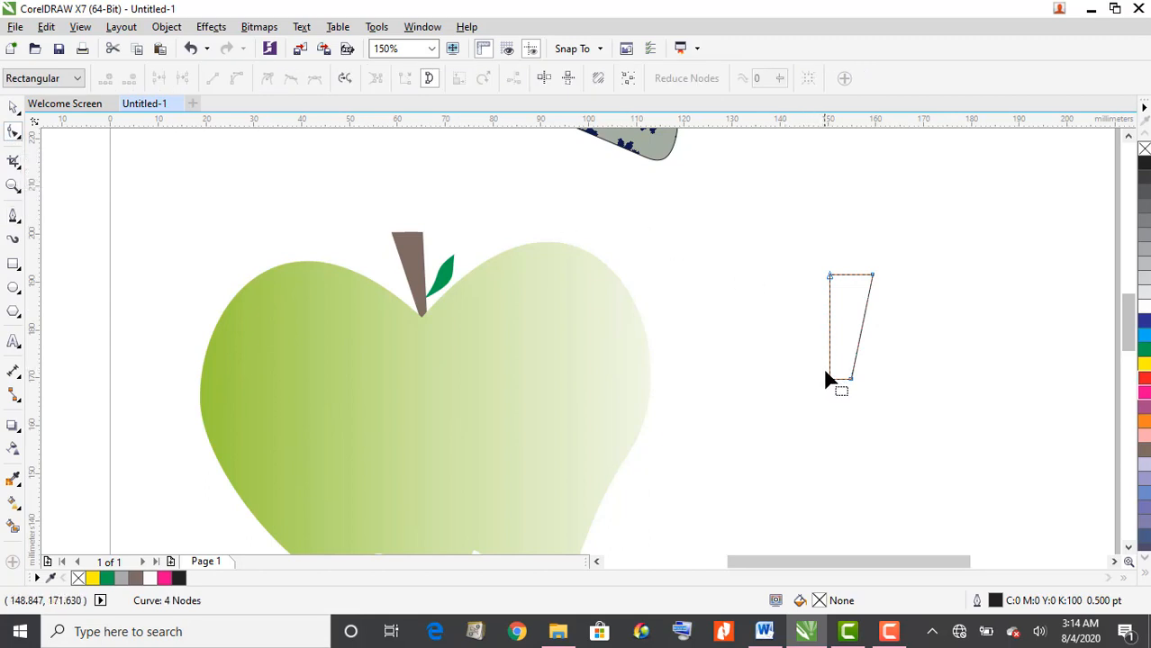
left_click_drag(830, 380, 840, 378)
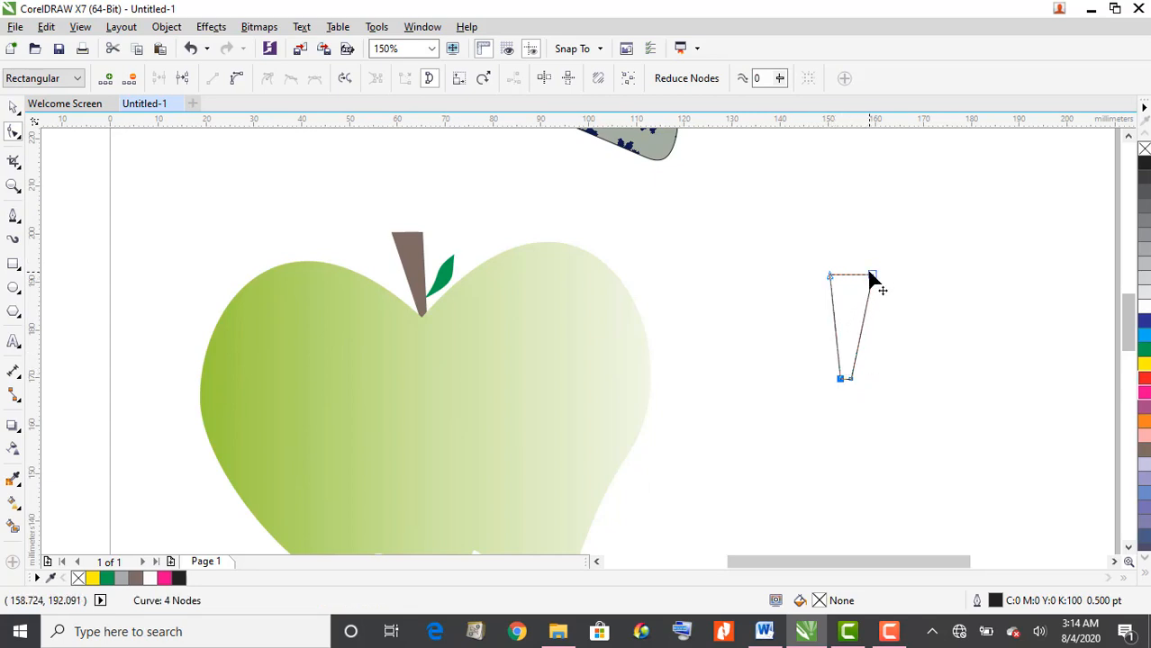
left_click_drag(871, 277, 872, 293)
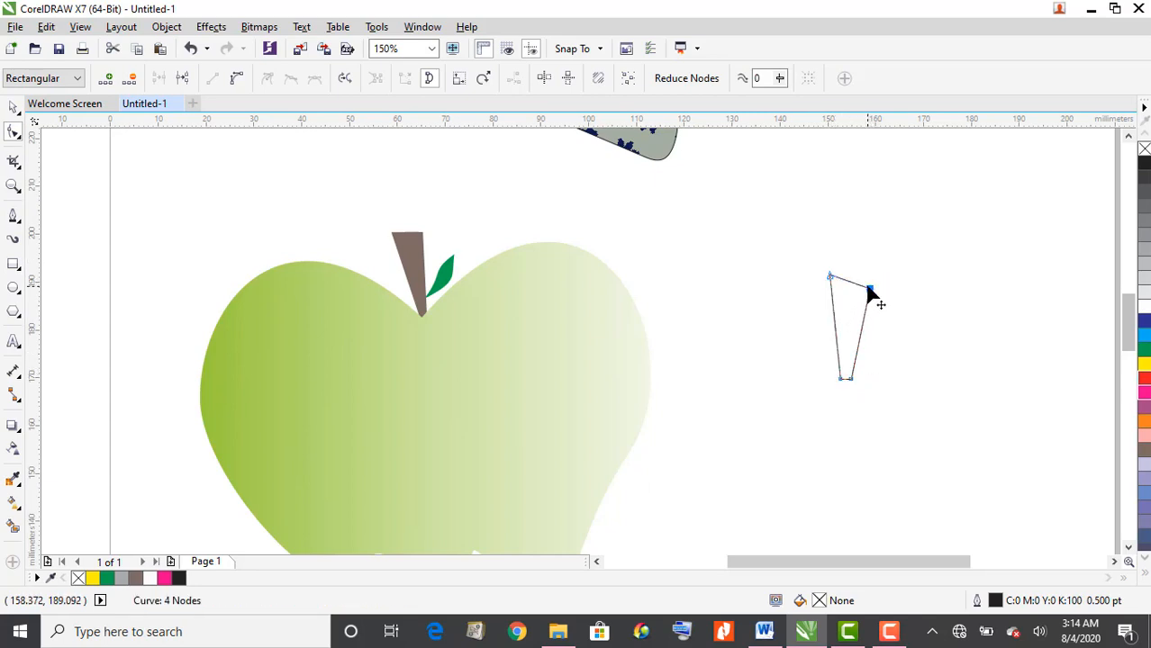
Step: Rotate the stem outline counterclockwise by about 8 degrees
left_click(14, 107)
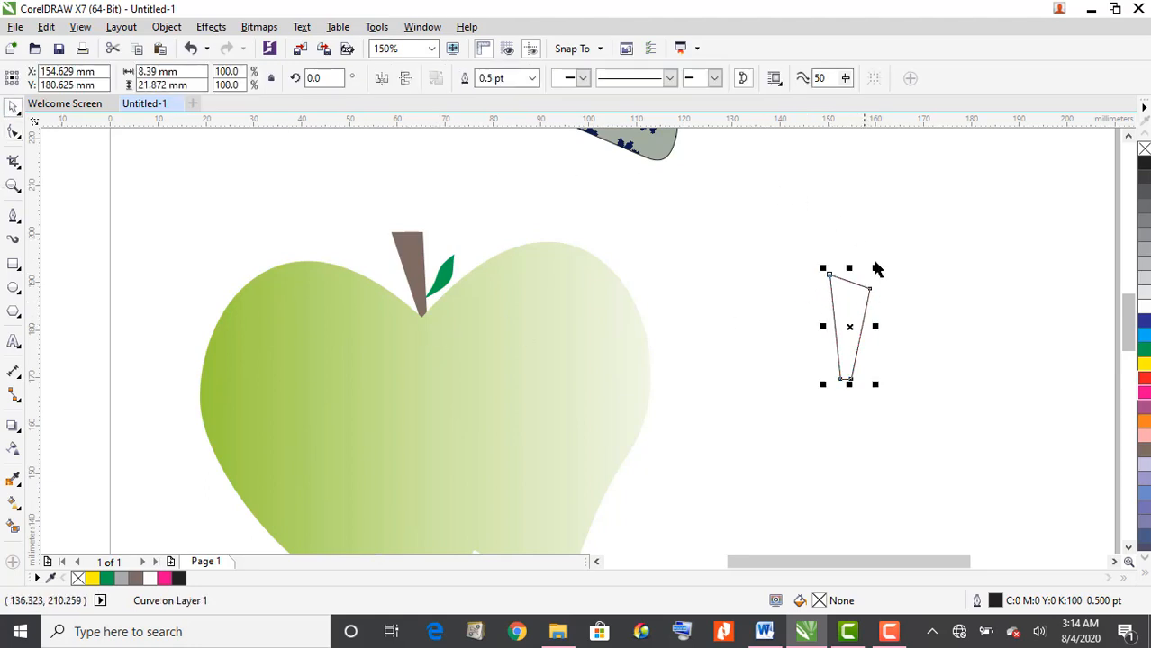
left_click(864, 318)
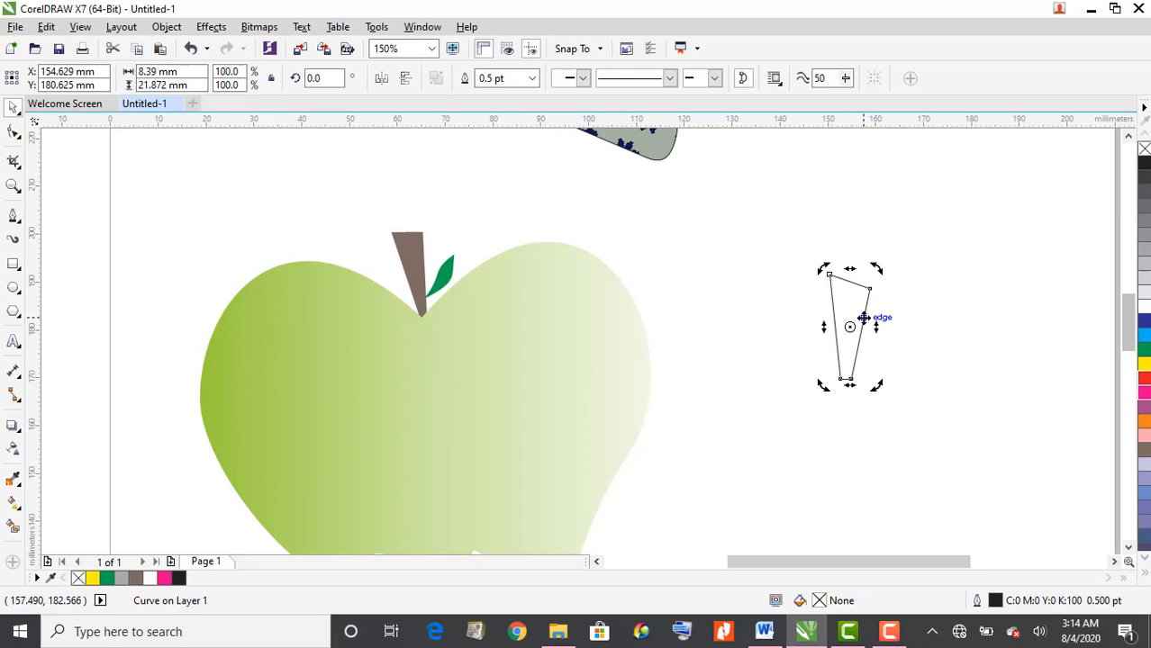
left_click_drag(880, 268, 875, 263)
left_click(873, 270)
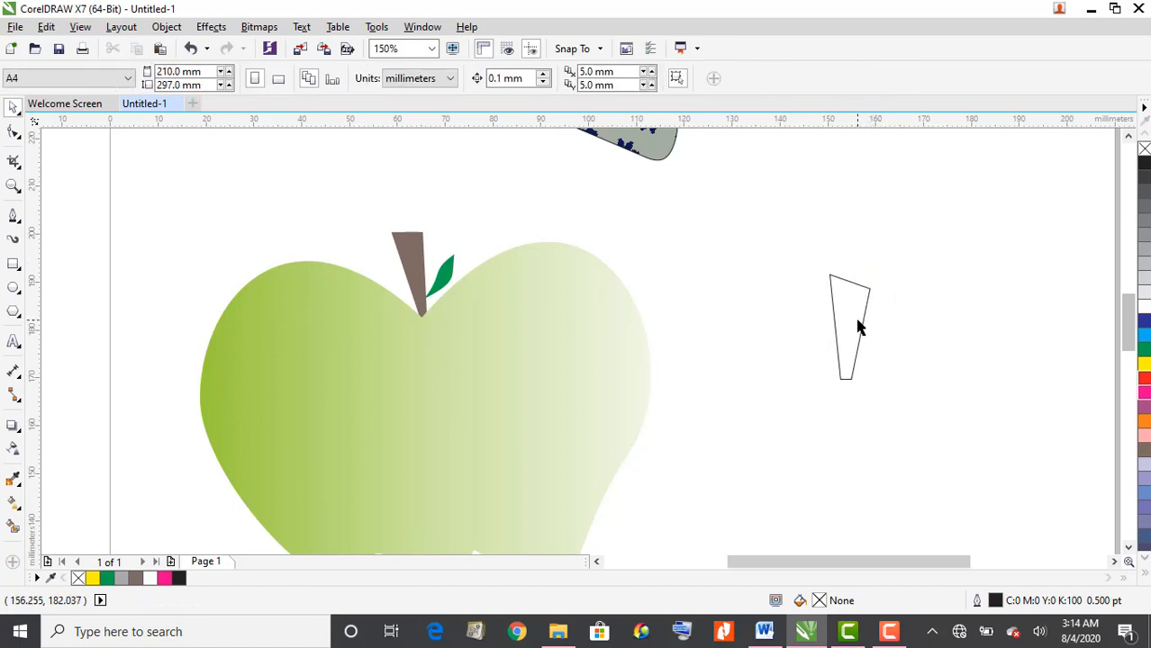
left_click(858, 326)
left_click(864, 298)
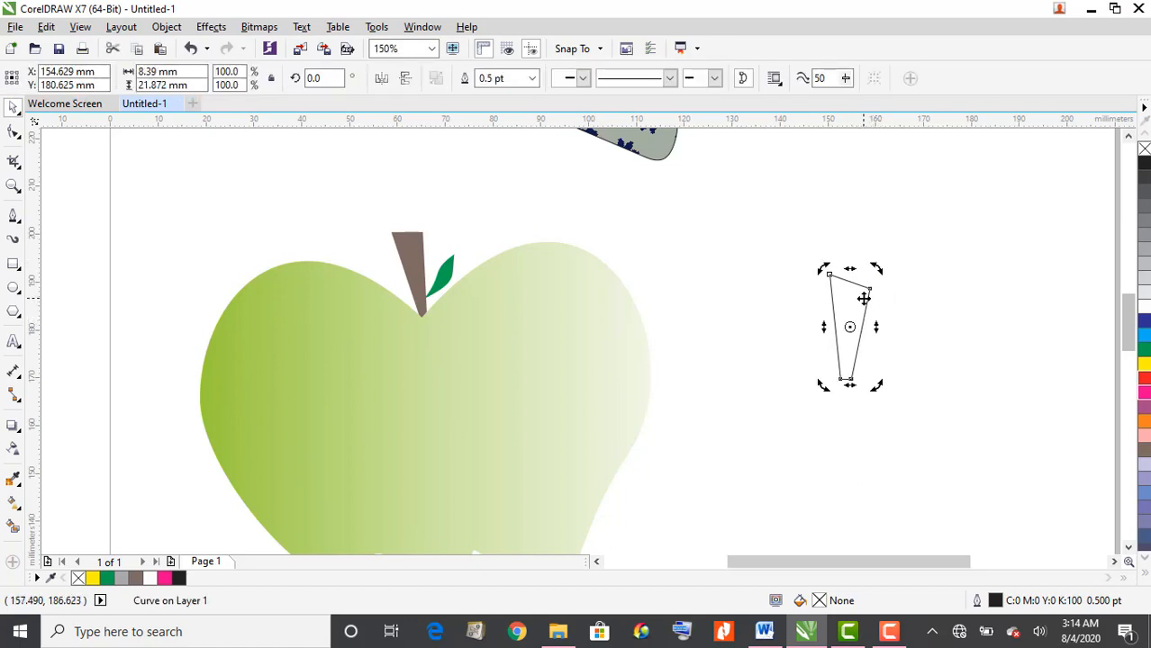
left_click_drag(877, 271, 867, 263)
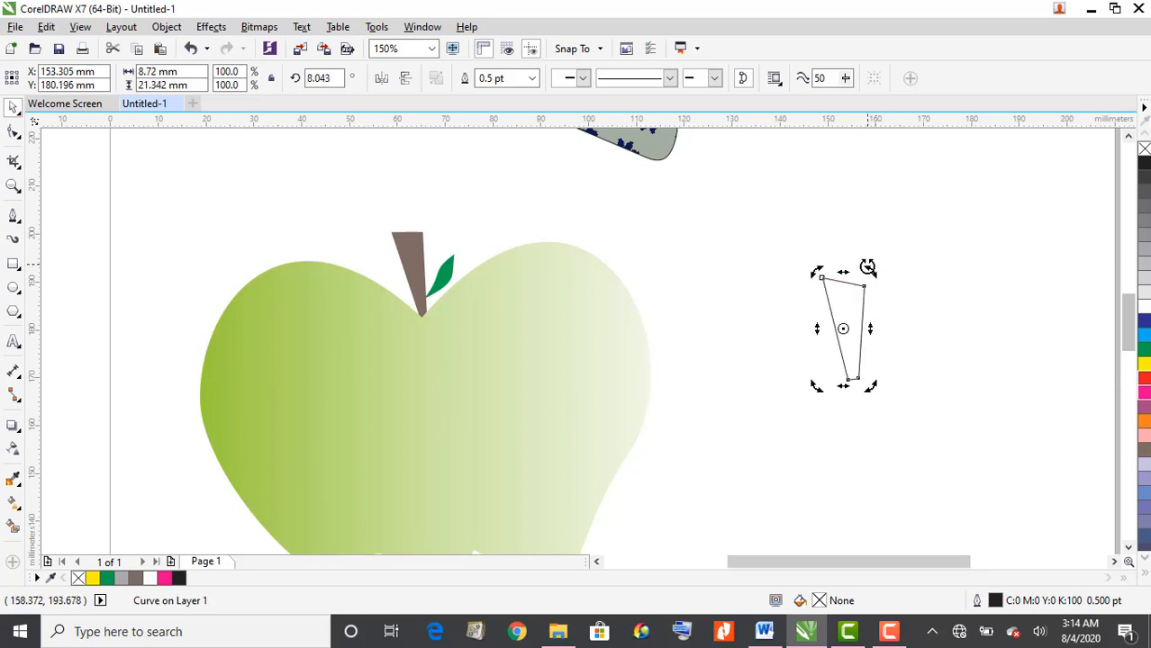
left_click(751, 259)
left_click(838, 286)
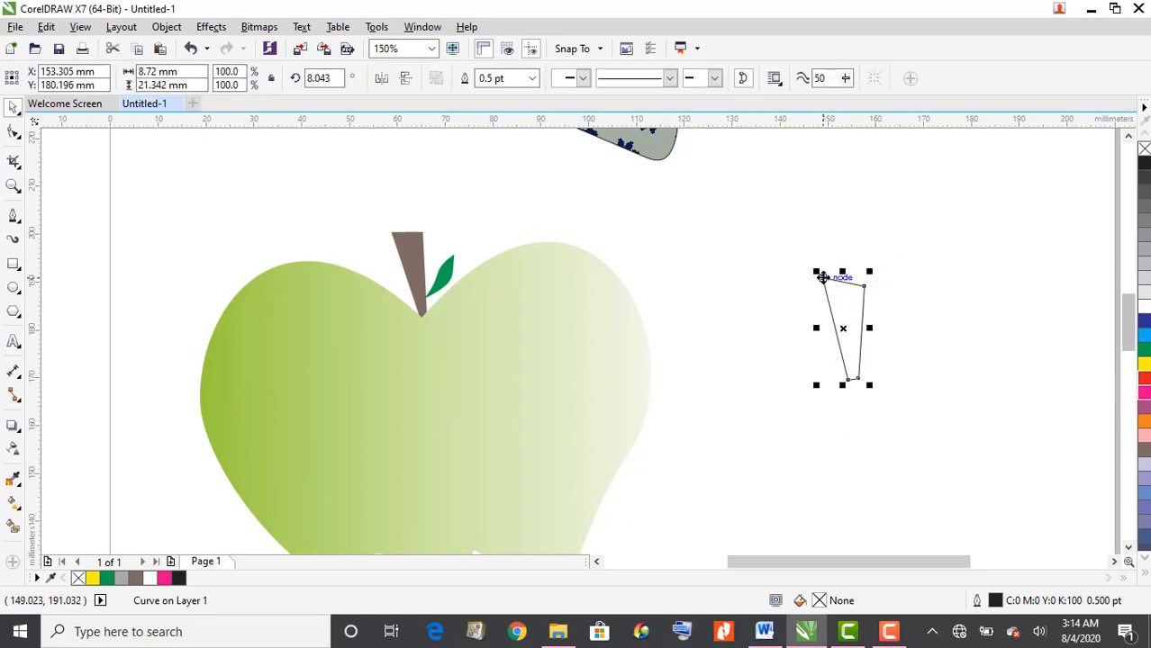
Step: Narrow the stem's upper end by moving its top left node inward about 2 mm
left_click(13, 133)
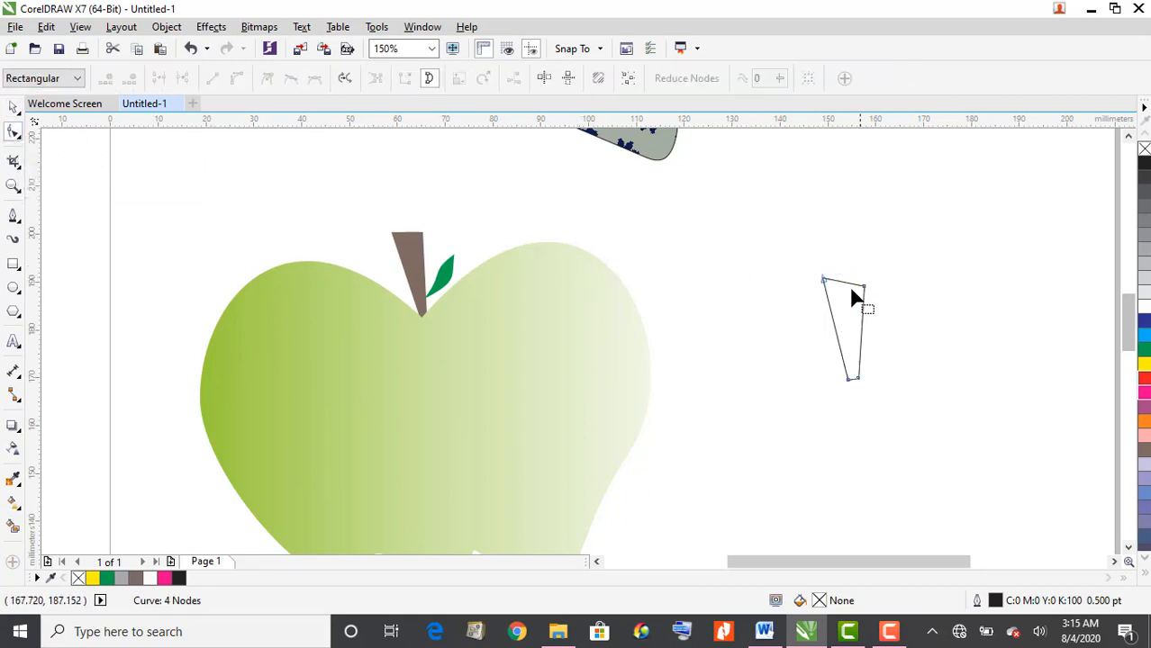
mouse_move(823, 280)
left_mouse_down()
mouse_move(831, 292)
mouse_move(834, 283)
left_mouse_up()
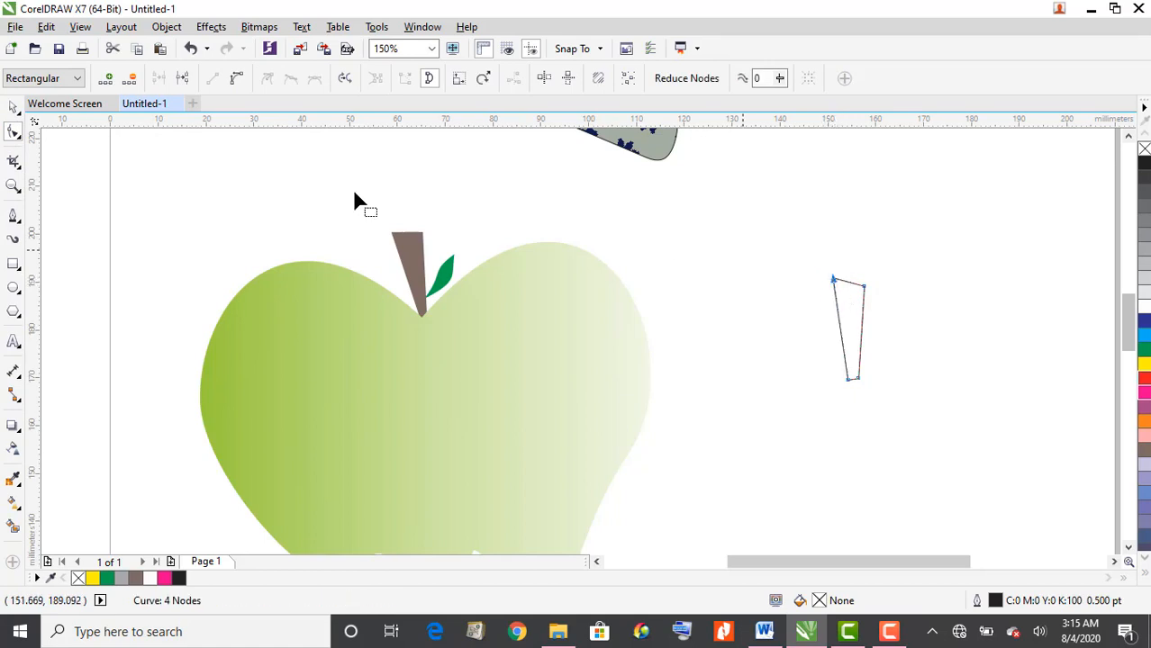
left_click(12, 108)
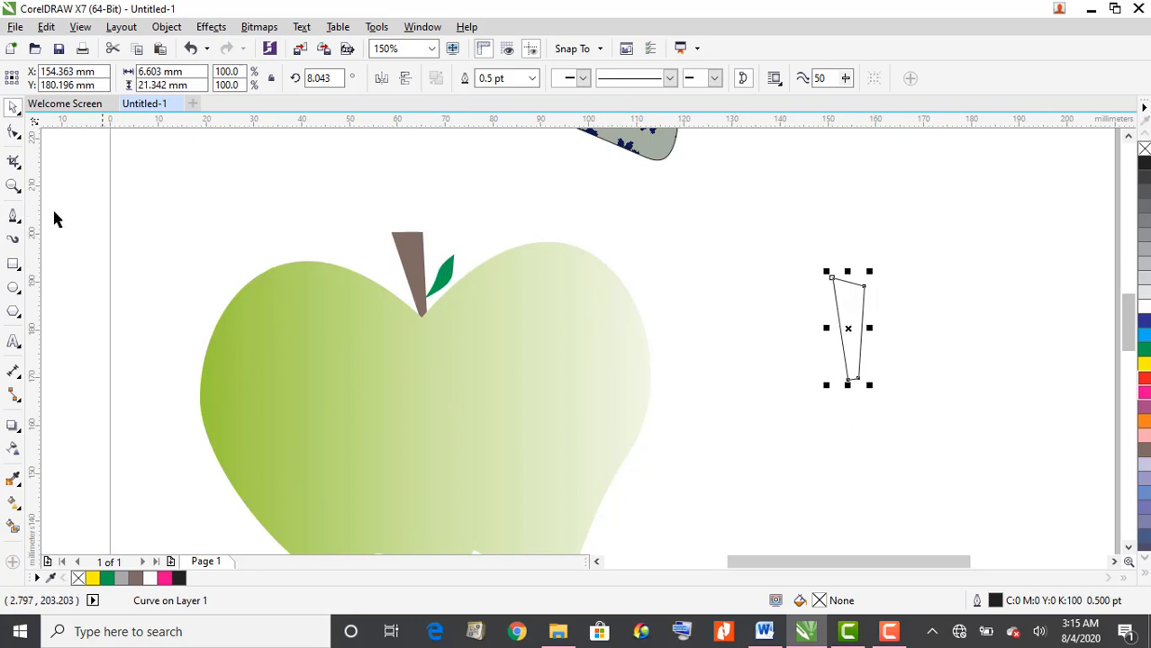
Step: Draw a closed triangular leaf outline about 7 mm wide and 33 mm tall between the green apple and the new stem
left_click(12, 218)
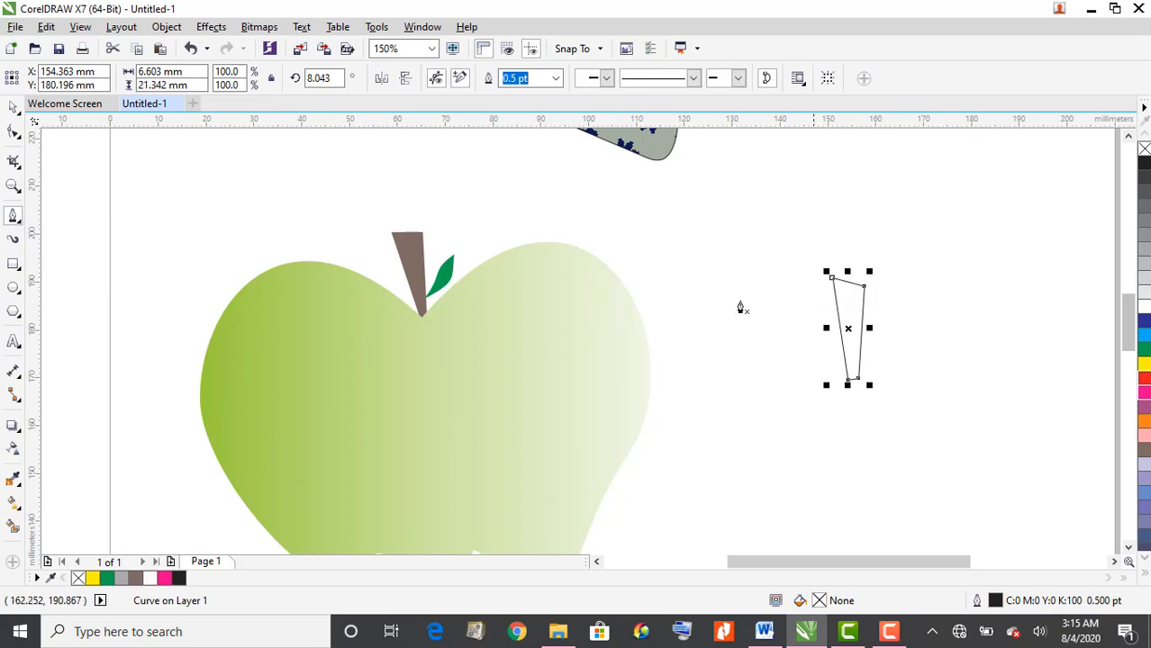
left_click(717, 331)
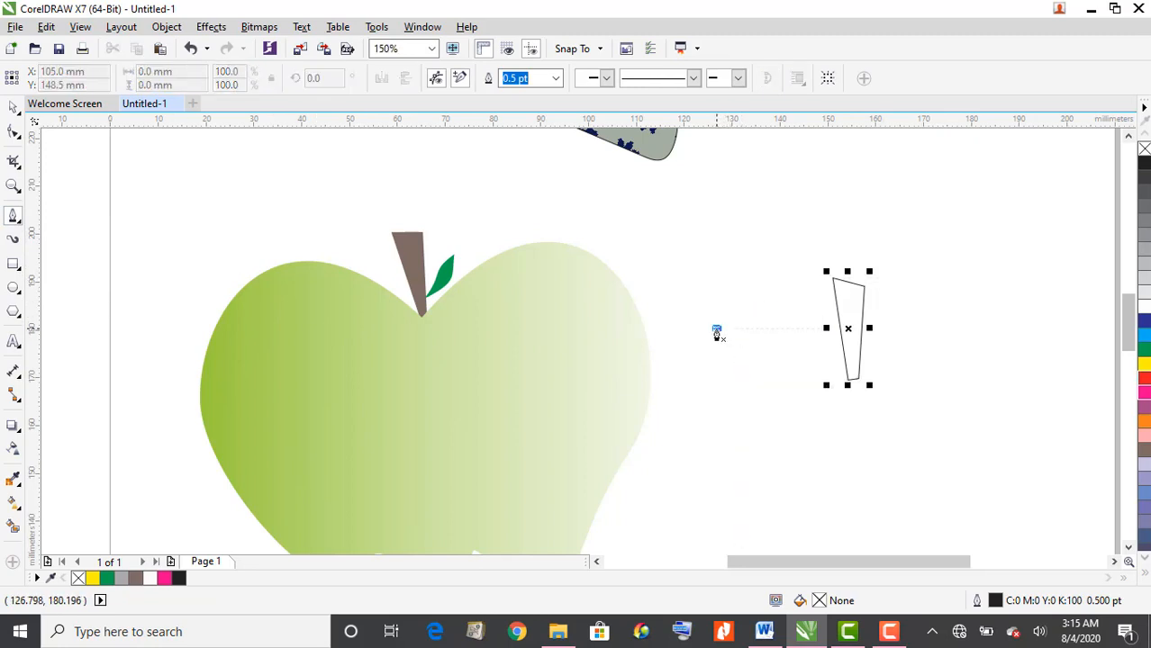
left_click(716, 495)
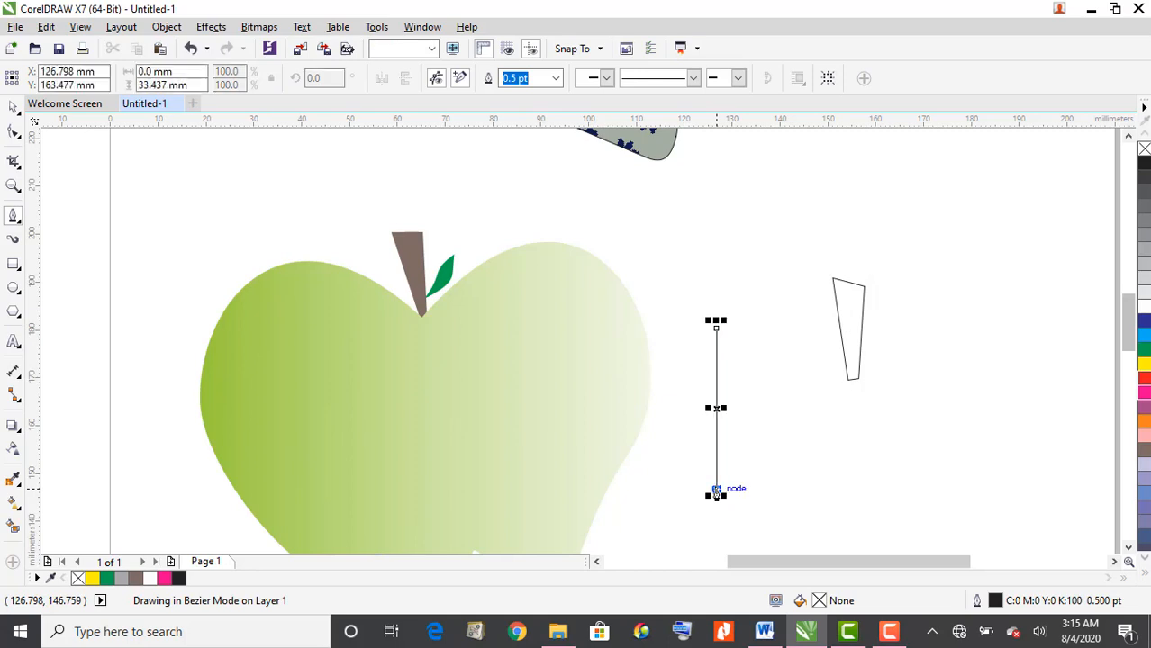
left_click(751, 379)
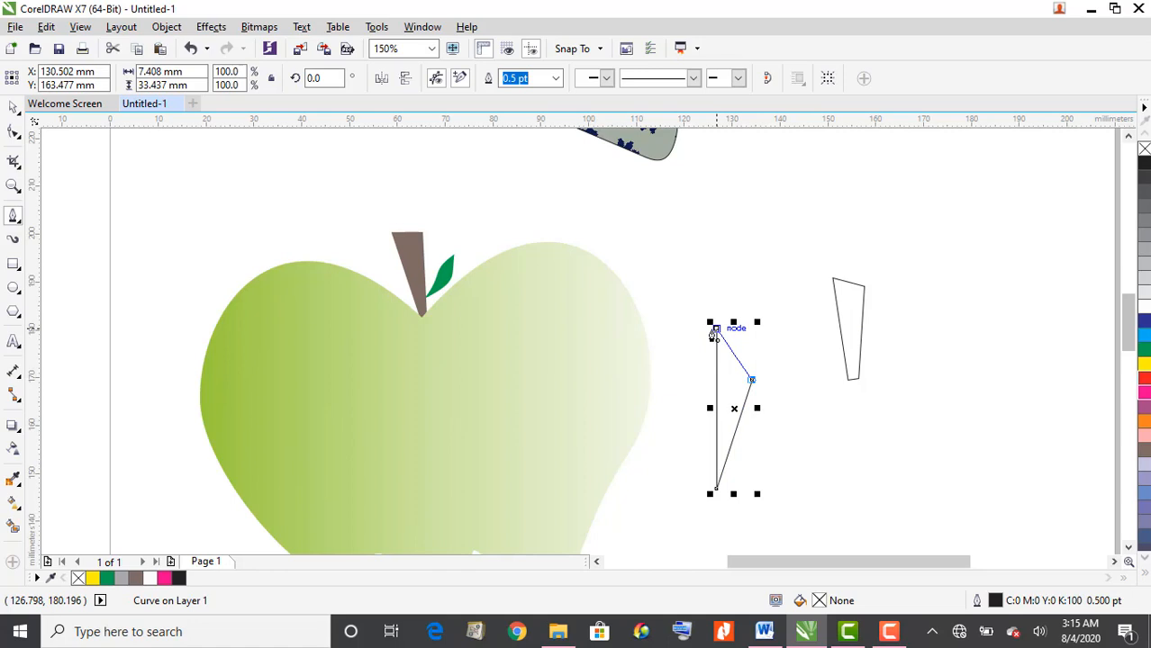
left_click(713, 335)
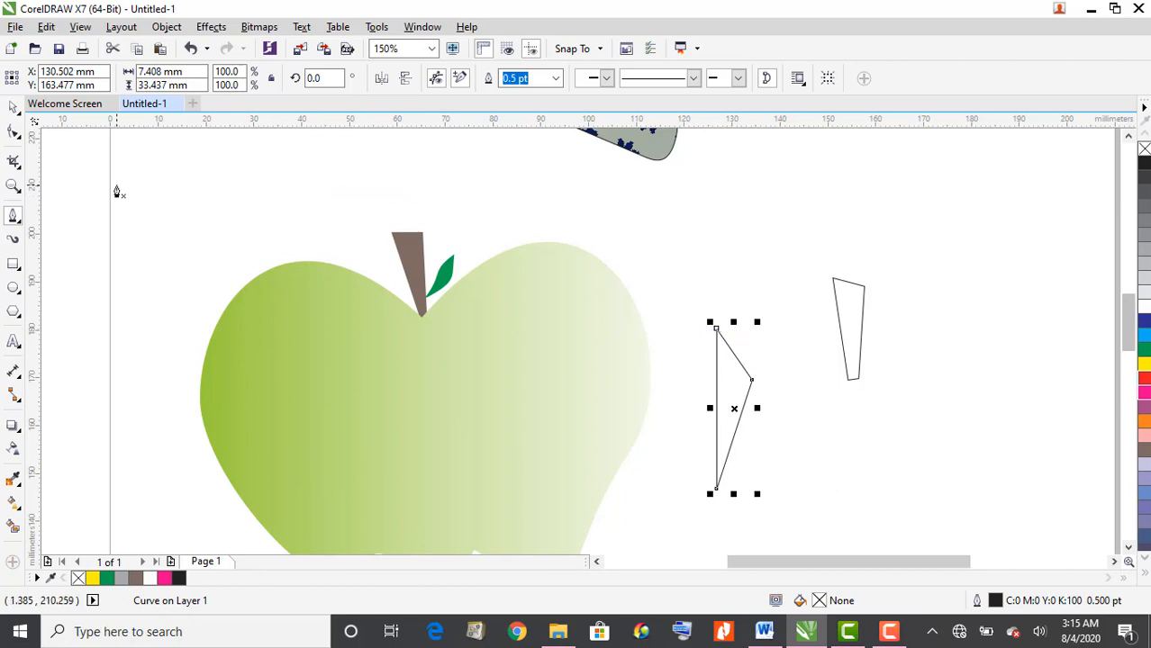
Step: Convert the leaf outline's straight vertical left side to a curve and bow its upper part outward to the left
left_click(14, 133)
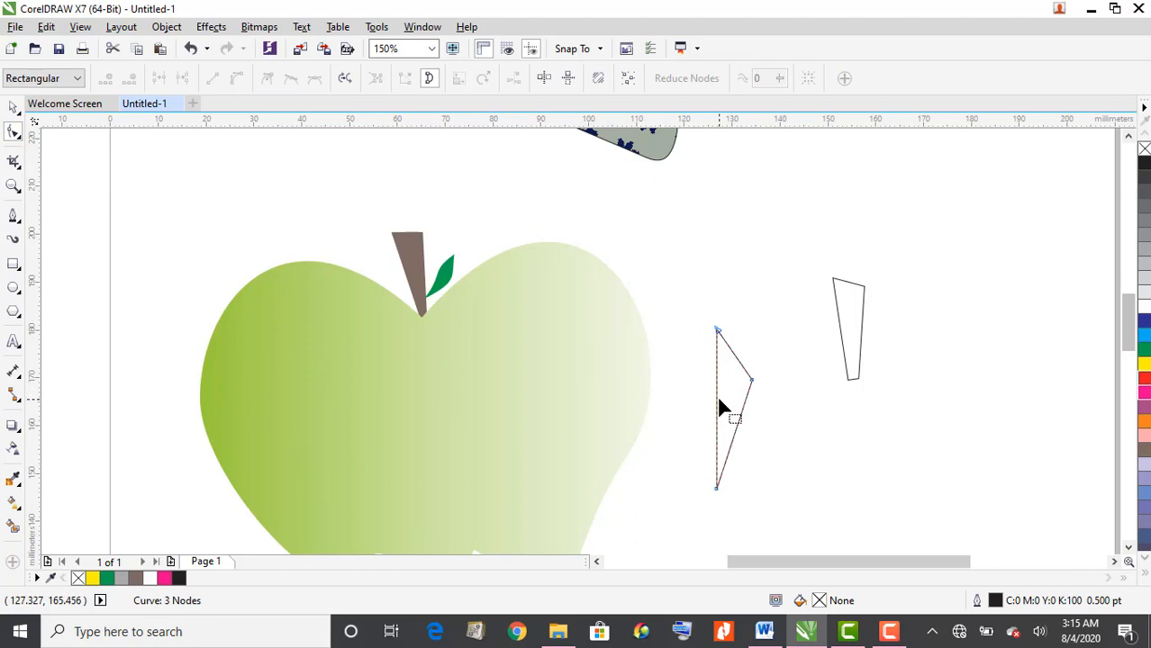
scroll(719, 399, "up", 1)
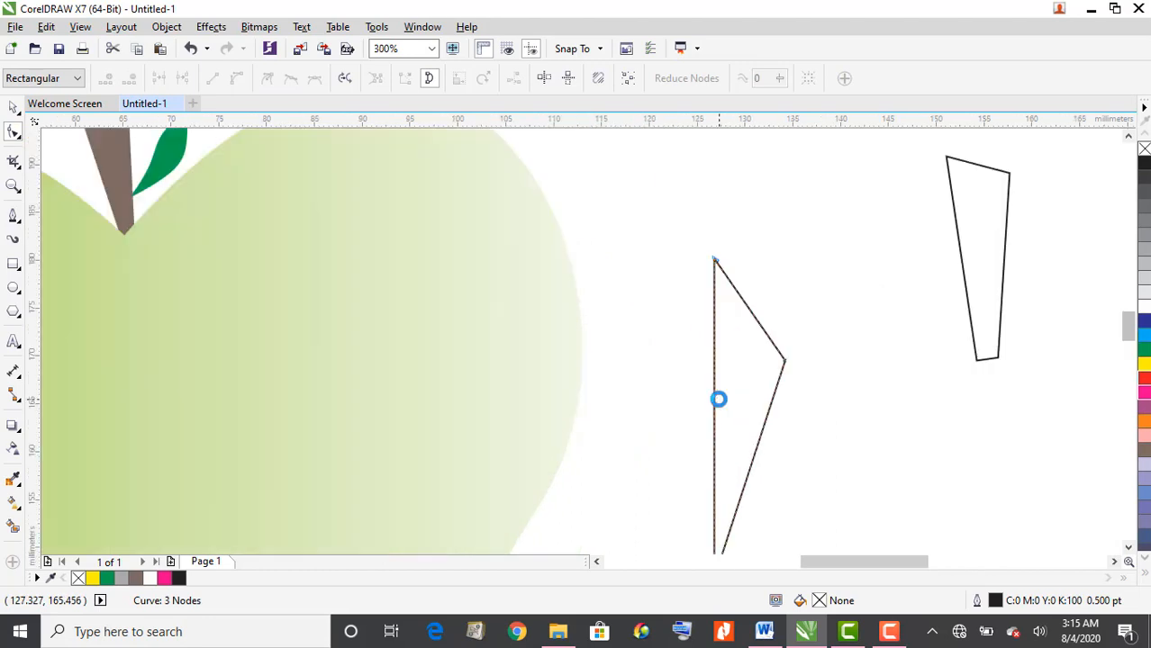
left_click(1128, 546)
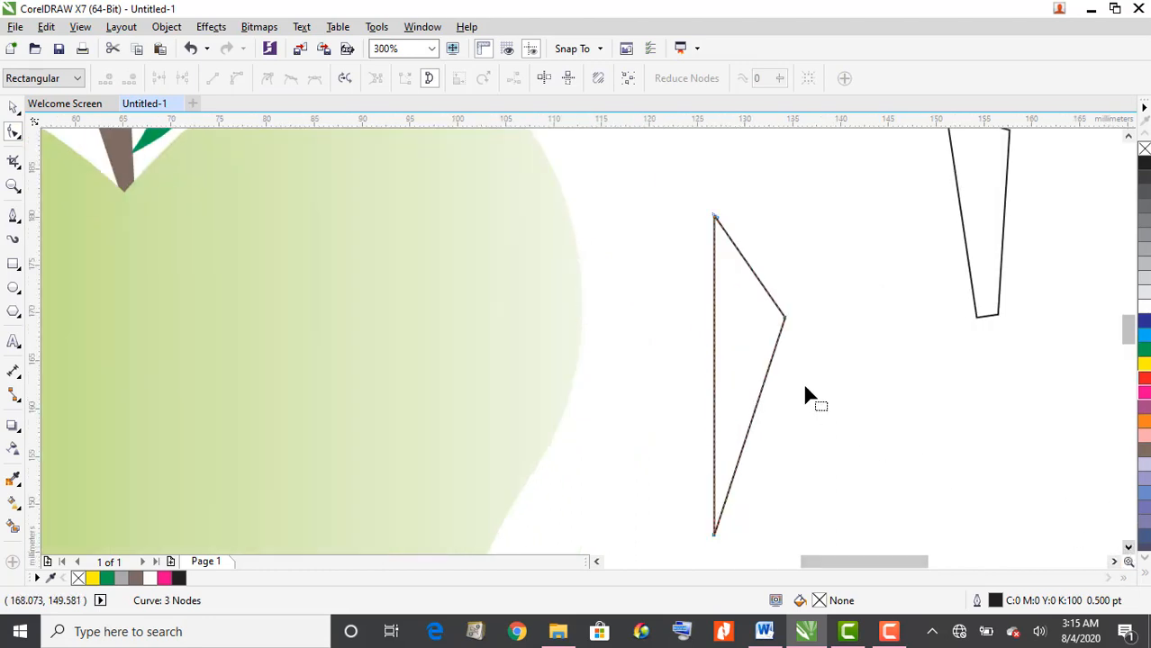
left_click(713, 364)
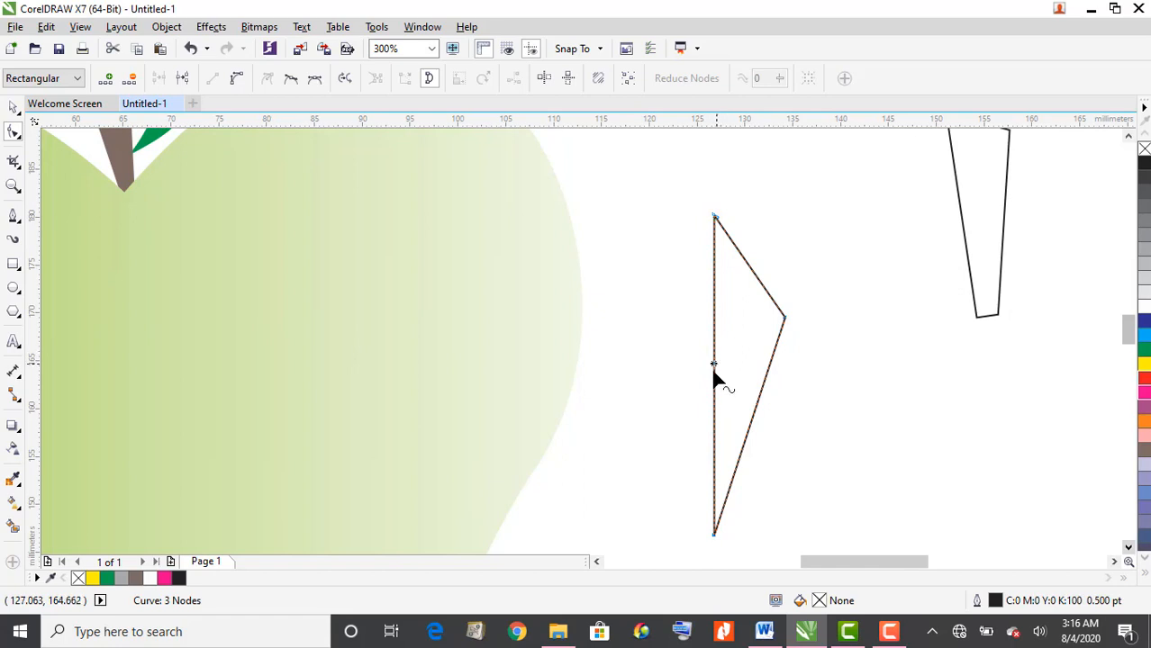
scroll(723, 365, "up", 3)
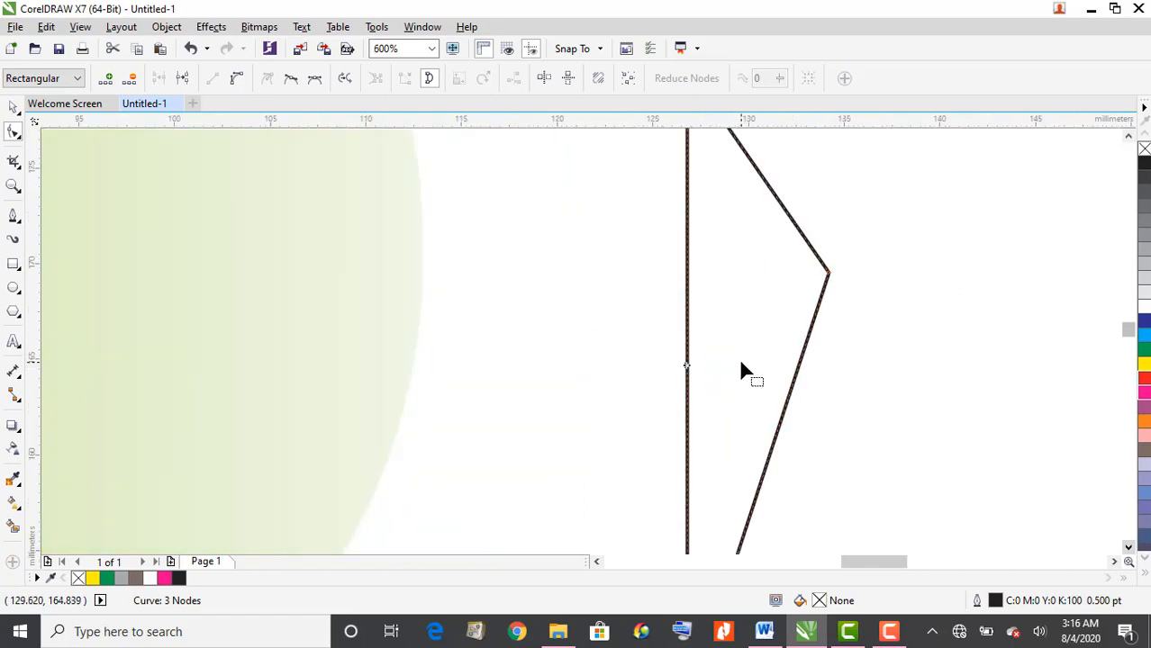
scroll(686, 382, "down", 3)
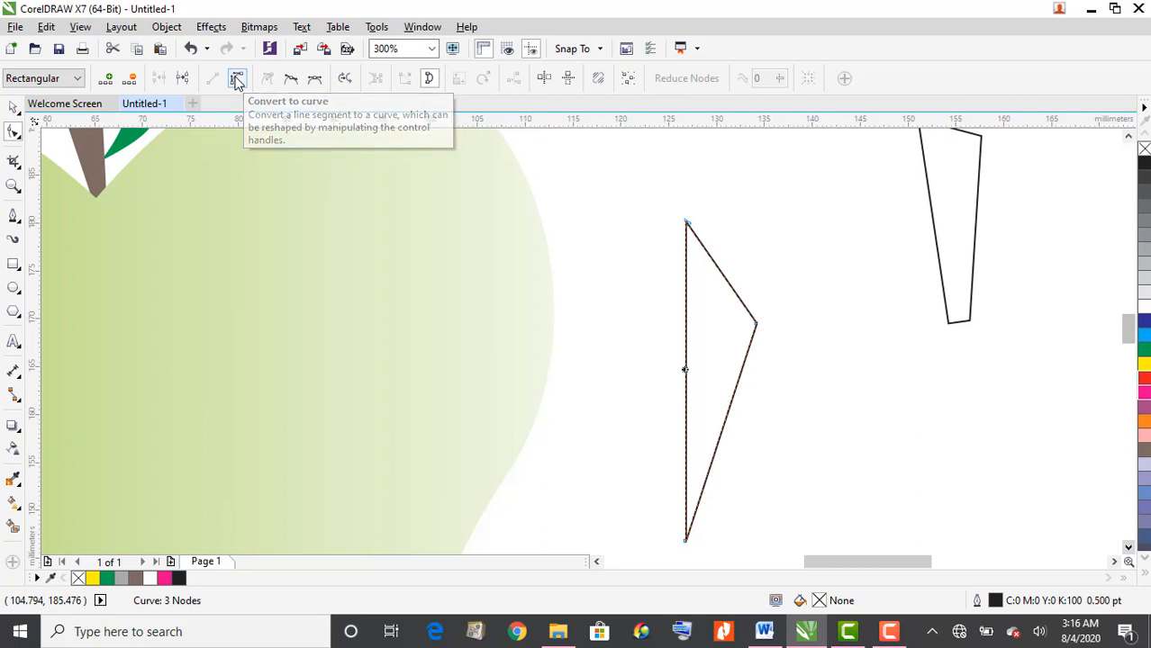
left_click(237, 79)
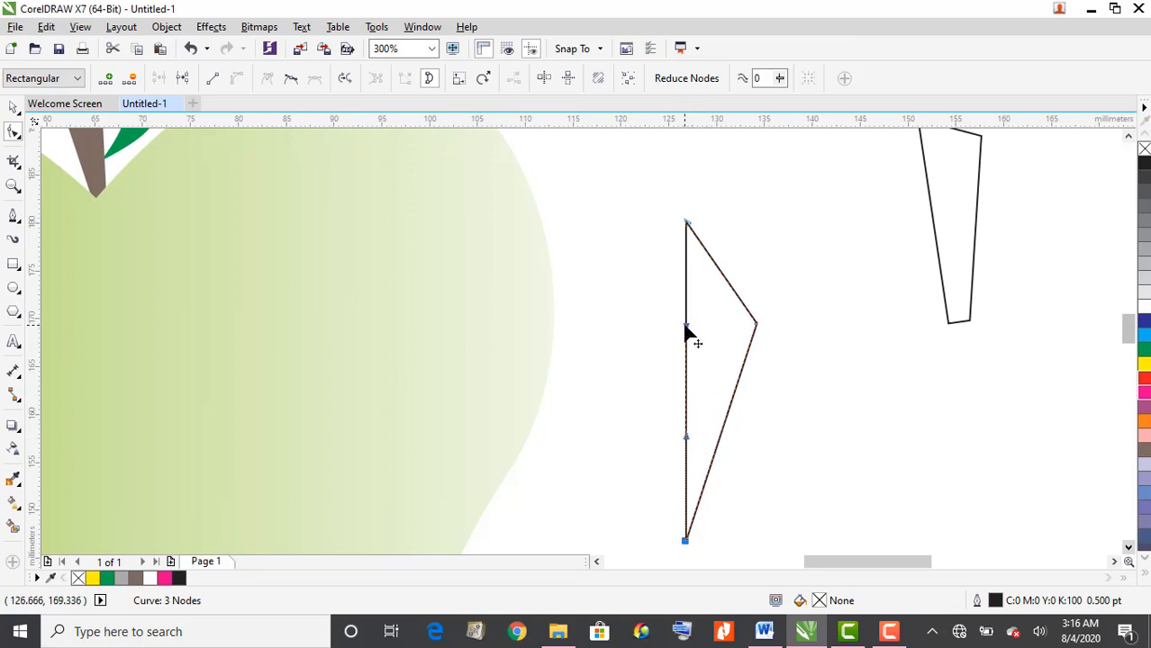
left_click_drag(686, 329, 598, 301)
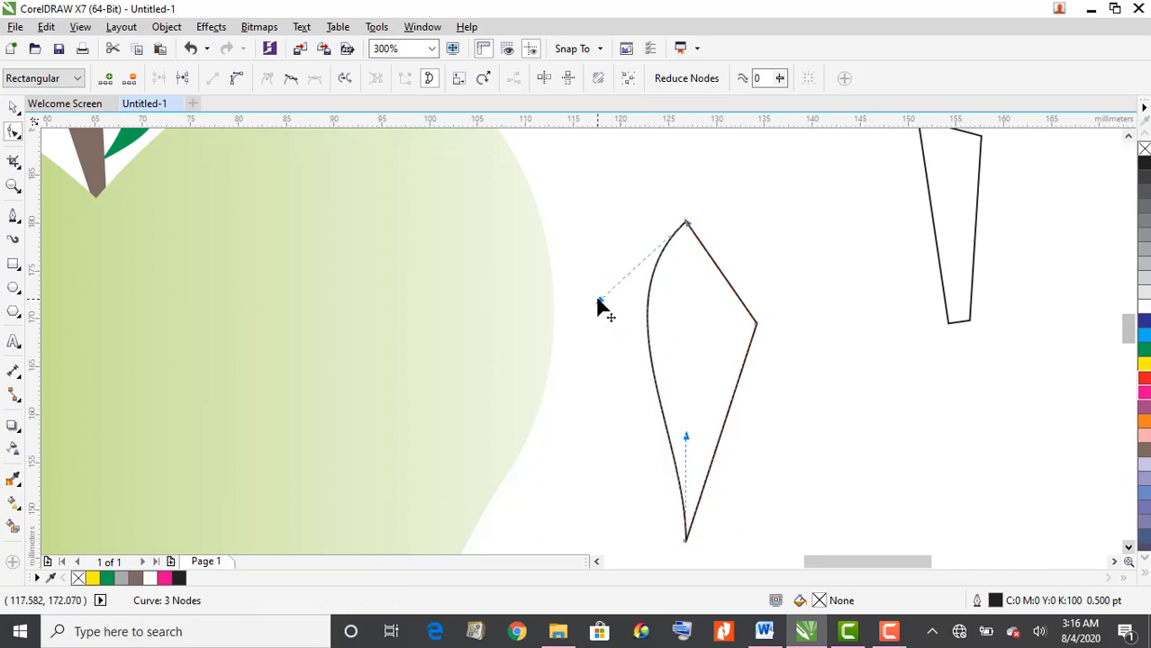
Step: Delete the leaf's right corner node and curve that side outward, rounding the lower part to a leaf about 9 mm wide
left_click(754, 329)
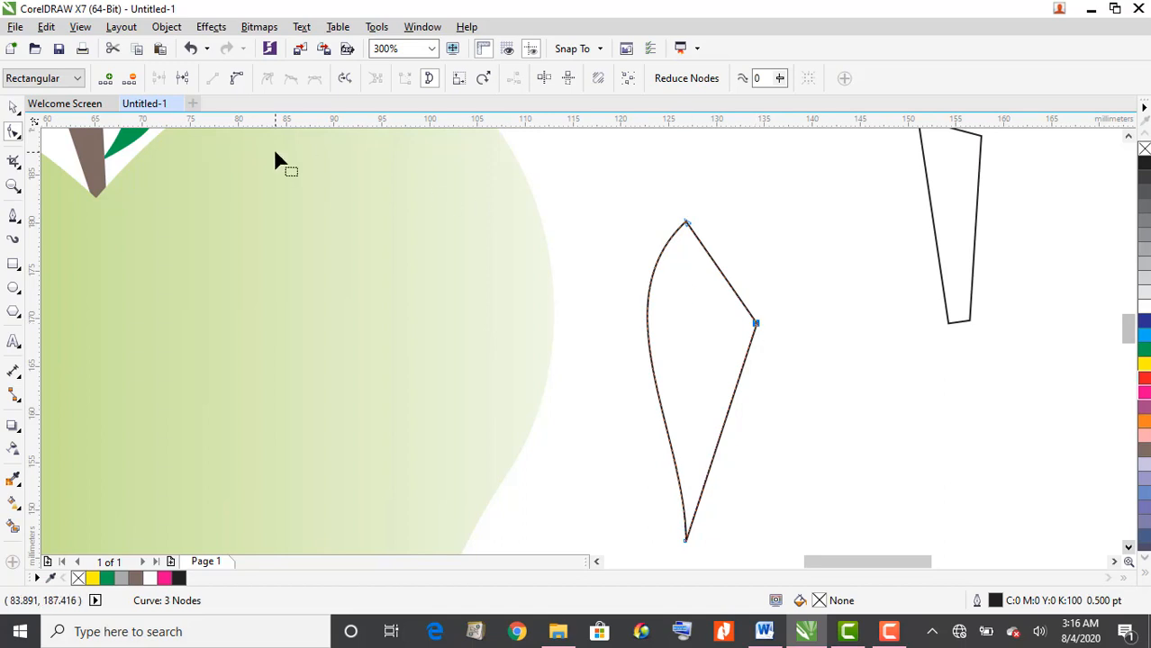
left_click(132, 80)
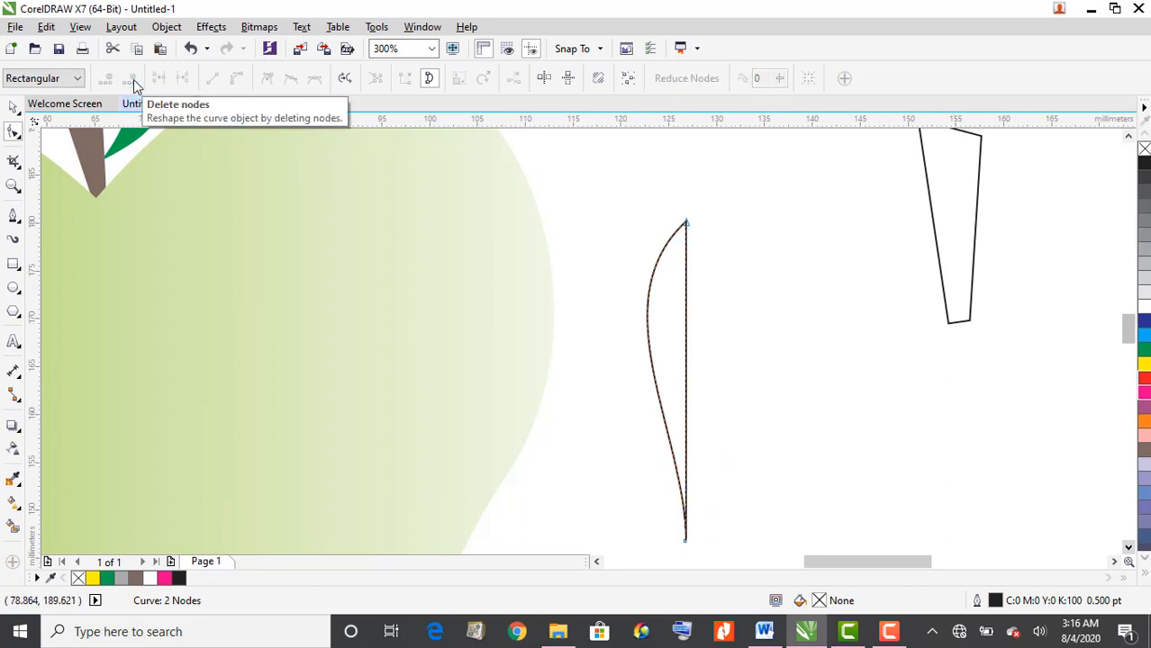
left_click(685, 327)
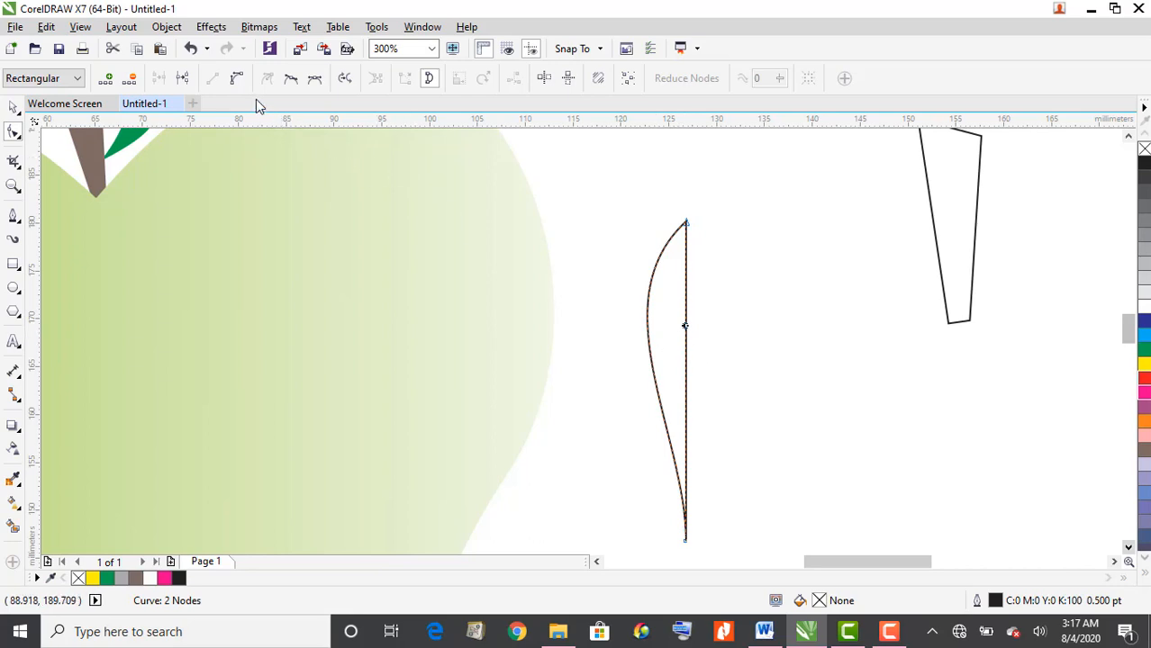
left_click(238, 81)
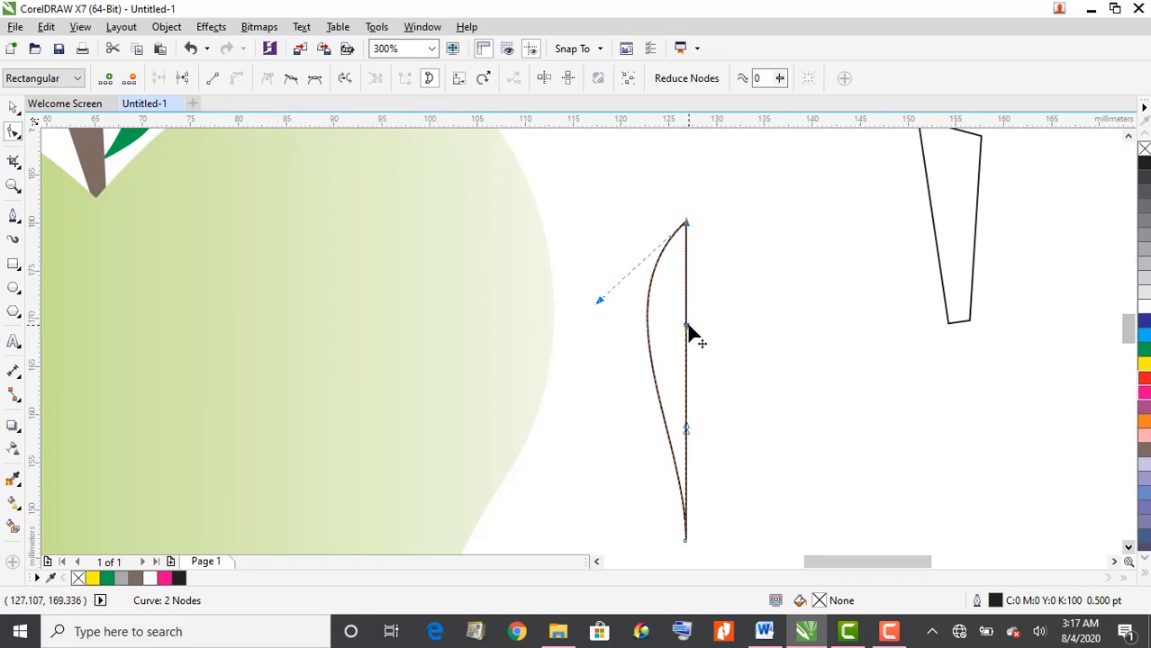
left_click_drag(688, 329, 781, 389)
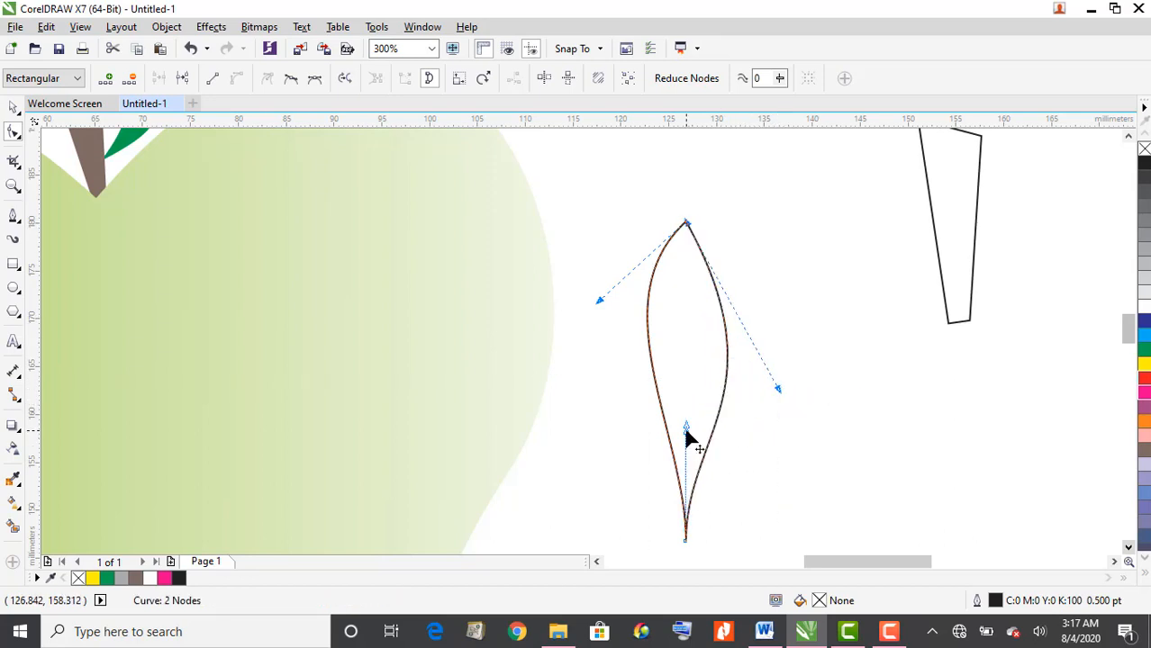
left_click_drag(688, 434, 667, 465)
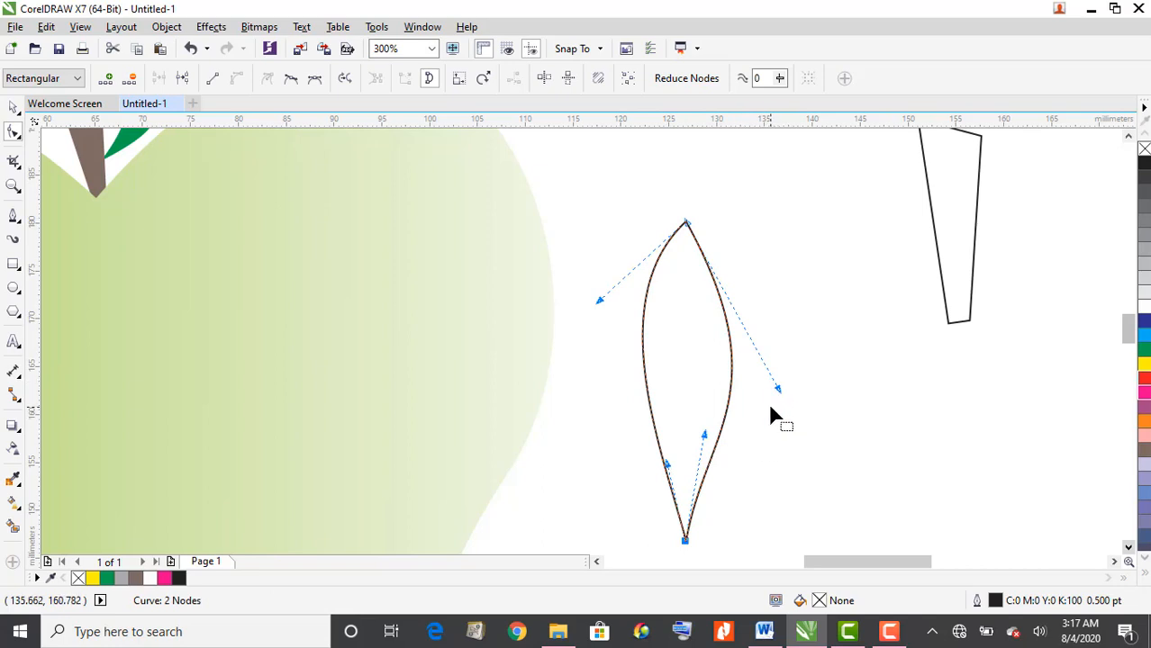
left_click(804, 368)
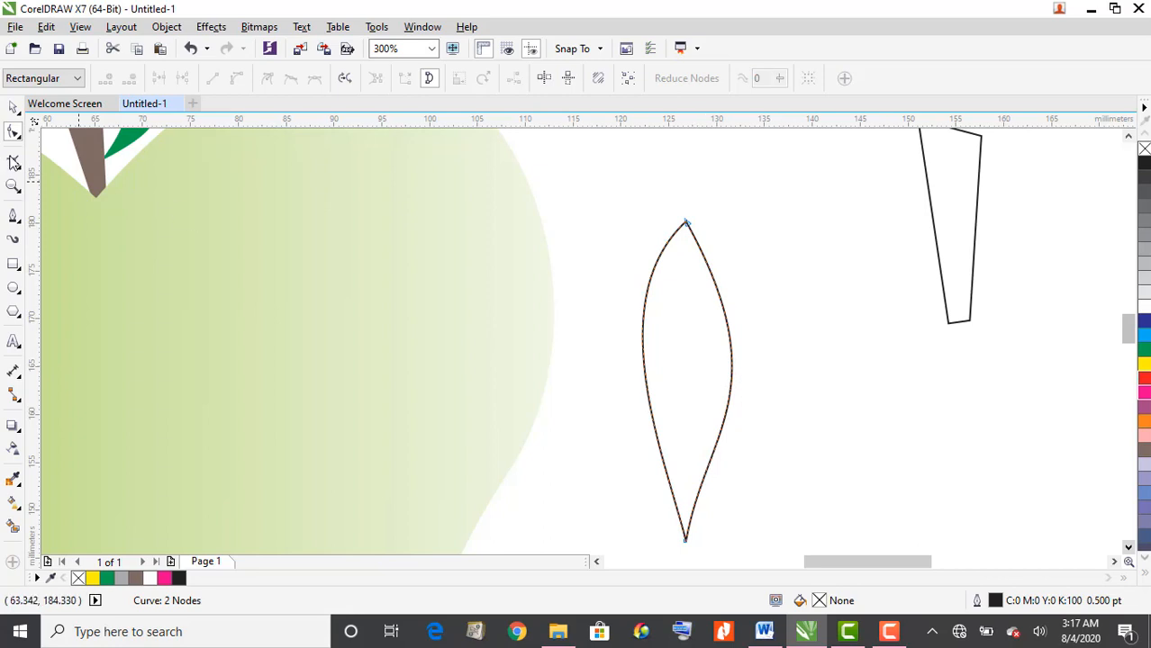
Step: Fill the leaf with green (C:100 M:0 Y:100 K:0) and set its outline width to None
left_click(11, 109)
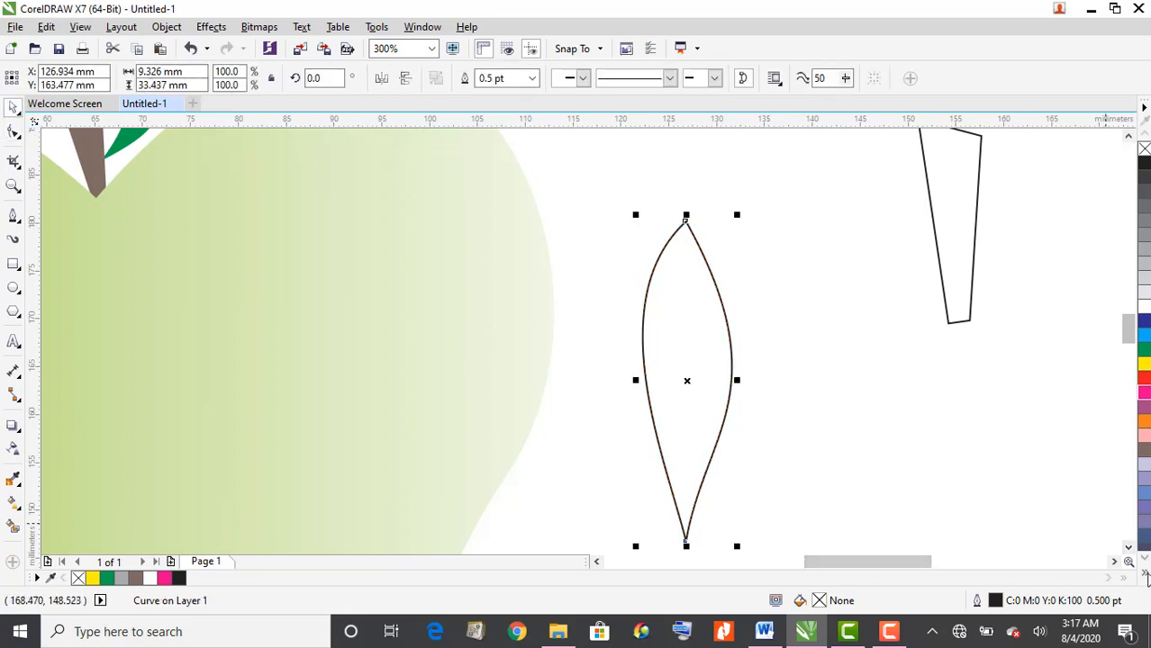
left_click(1144, 580)
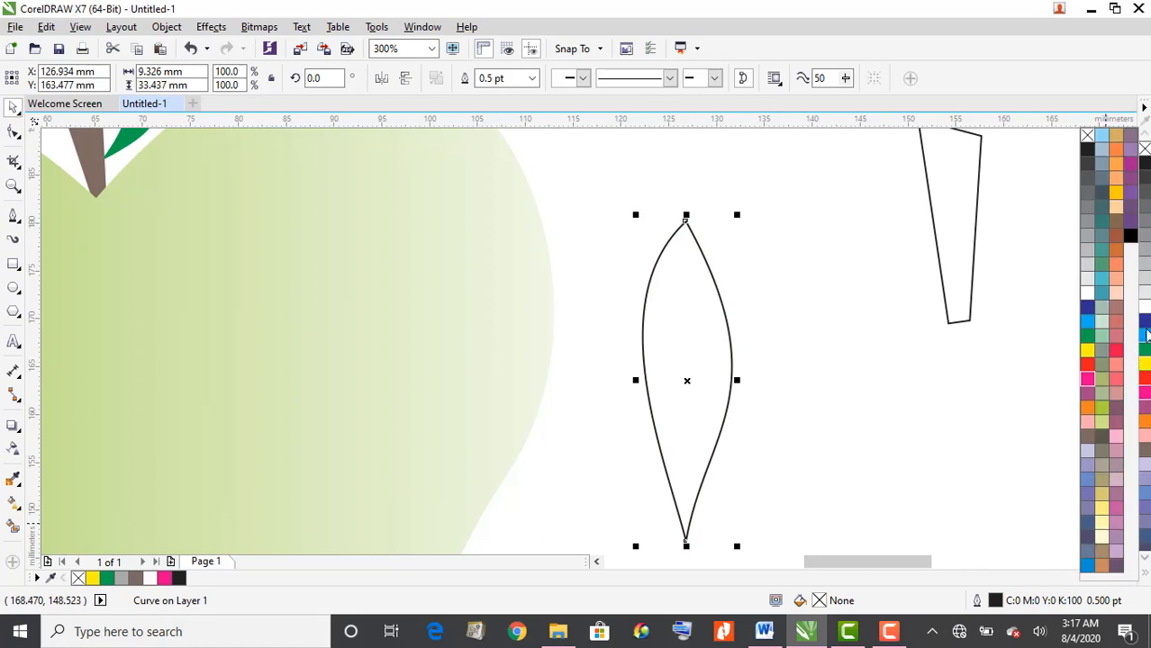
left_click(1145, 350)
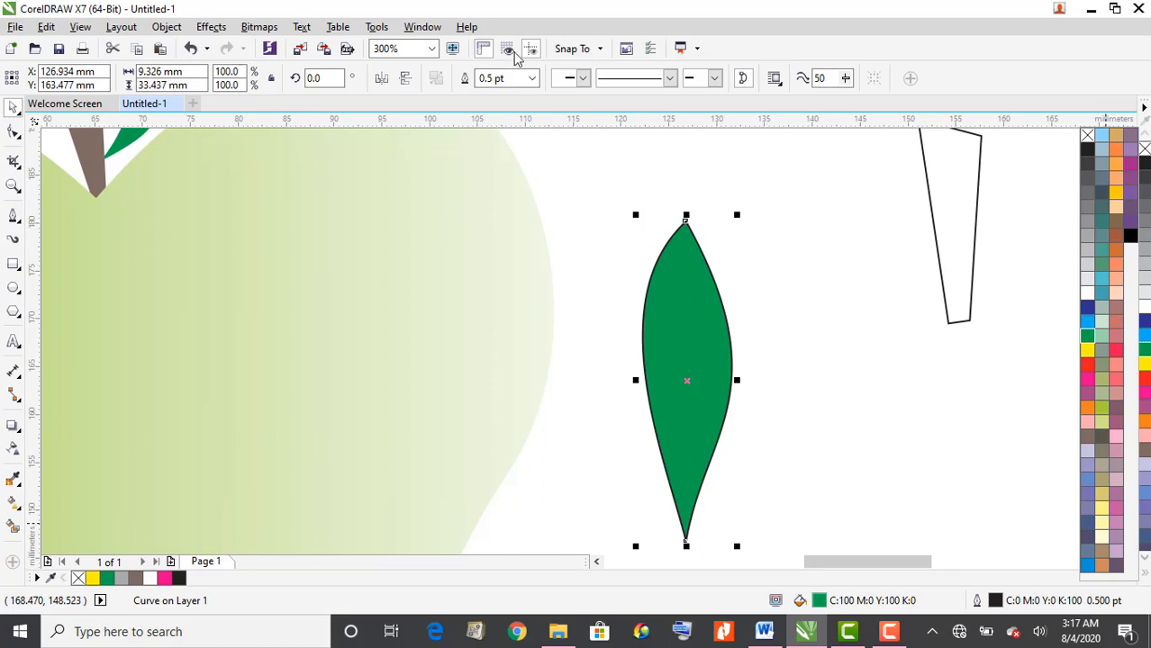
left_click(531, 81)
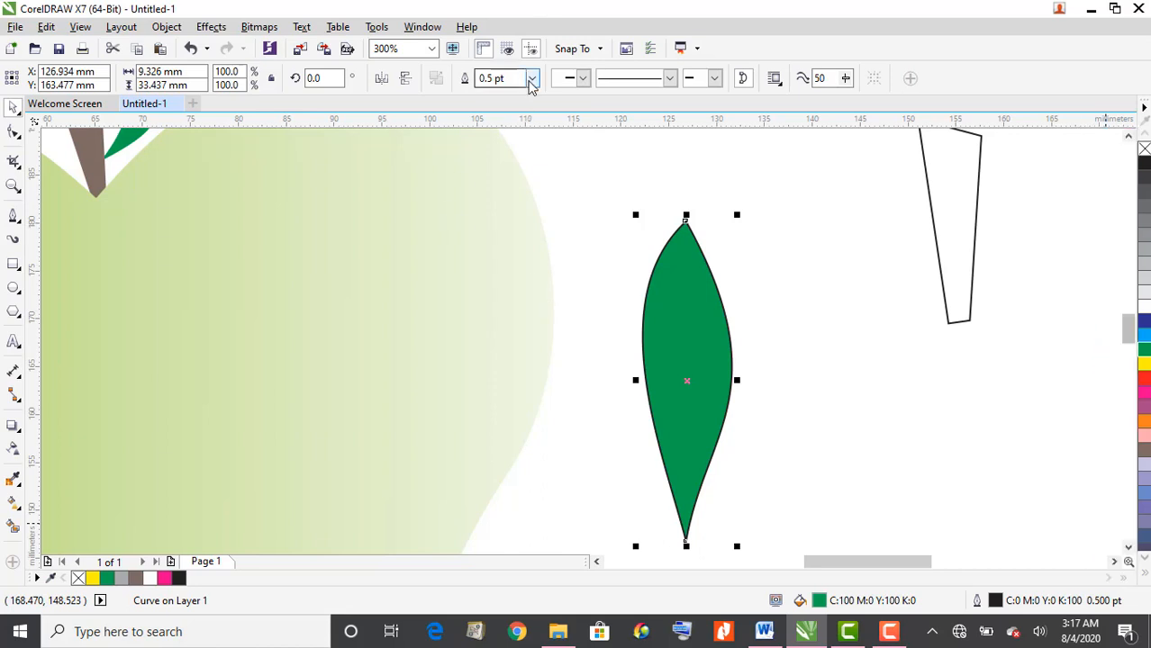
left_click(530, 79)
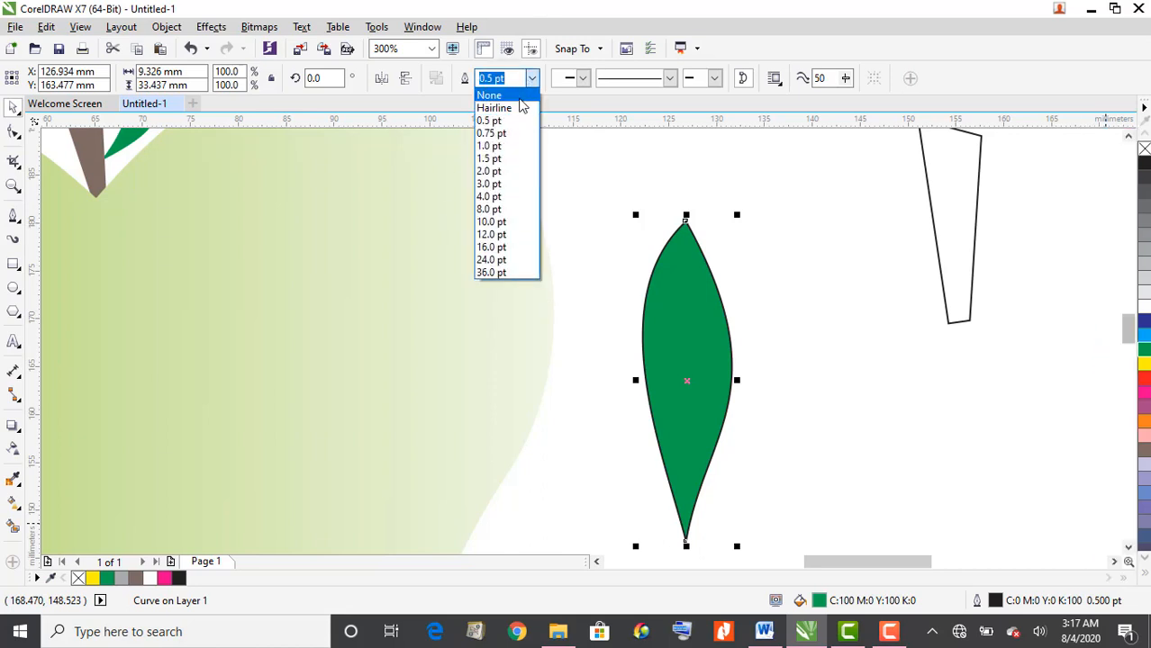
left_click(520, 97)
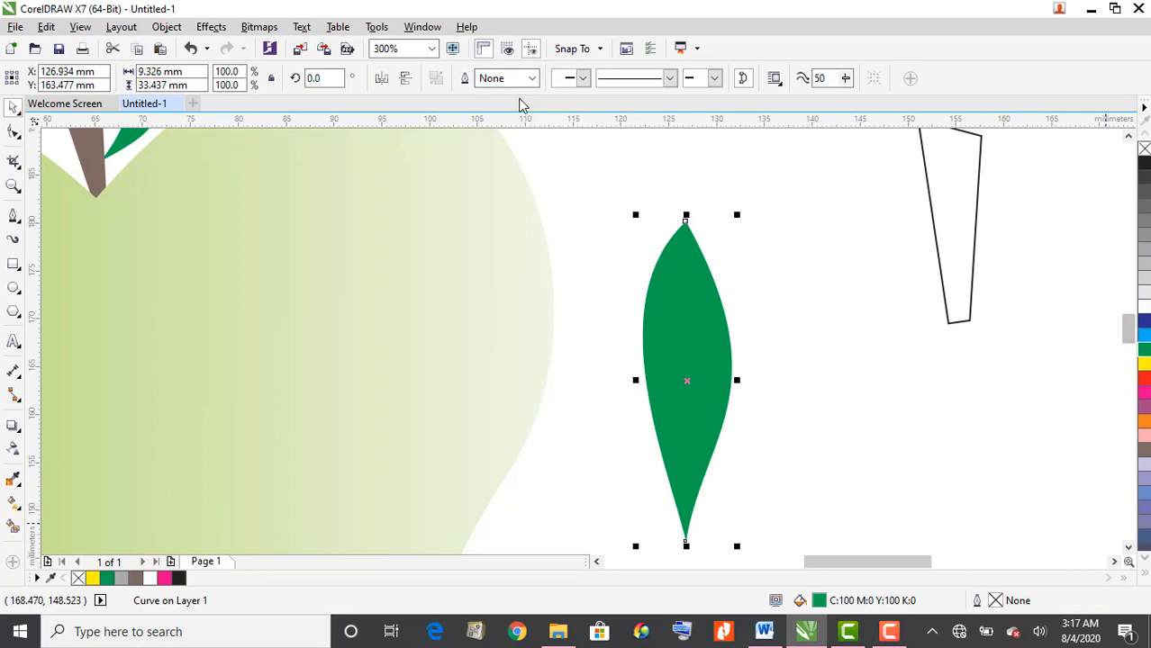
Step: Fill the new stem with orange-brown (C:0 M:60 Y:80 K:20) and set its outline width to None
left_click(959, 261)
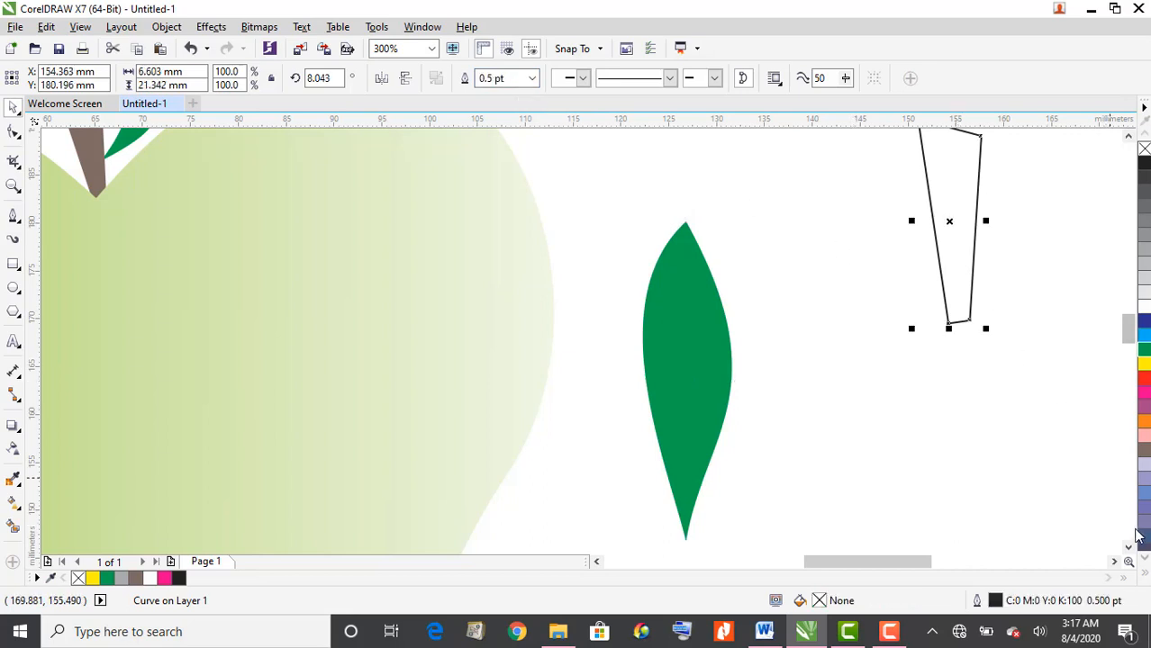
left_click(1146, 577)
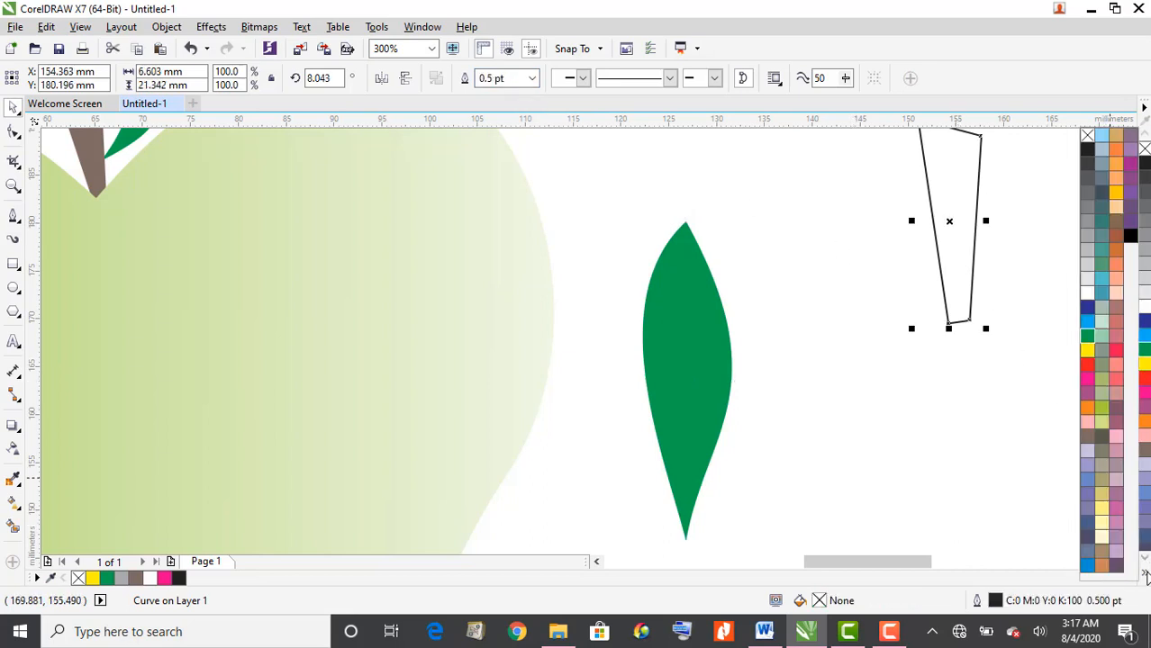
left_click(1116, 309)
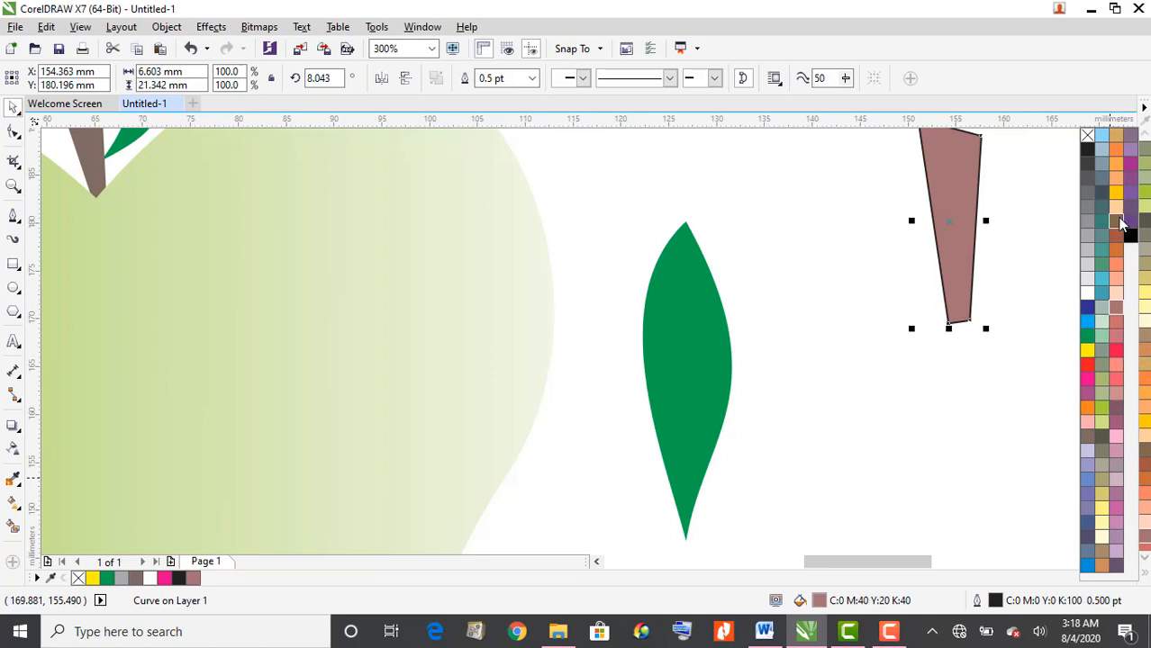
left_click(1115, 249)
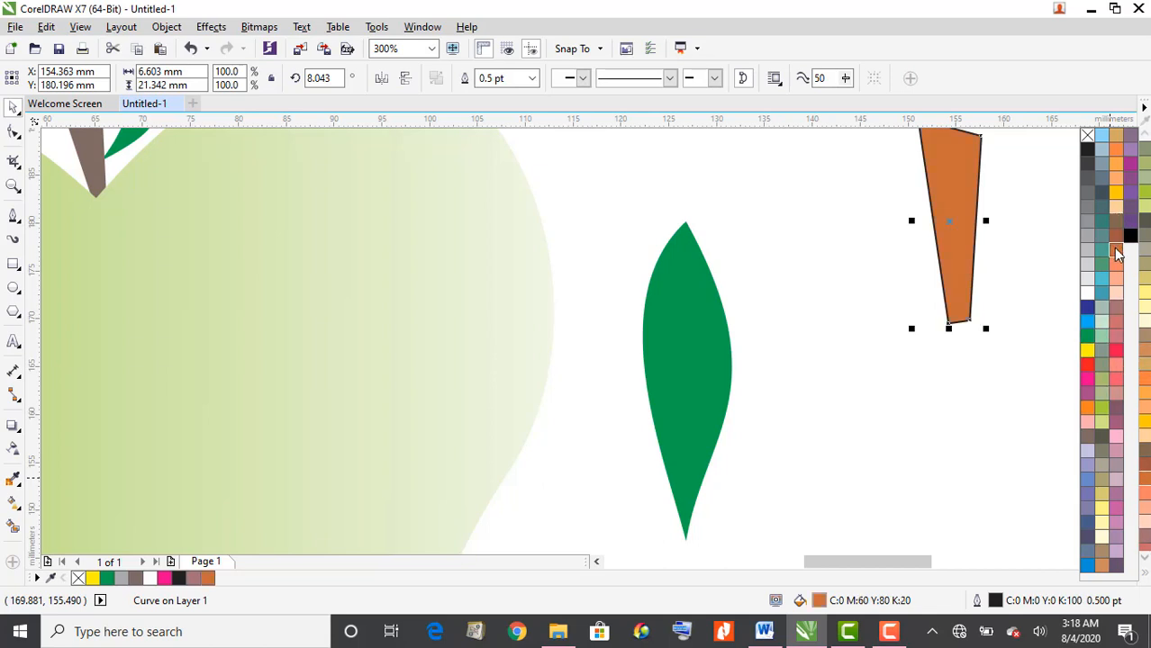
left_click(532, 80)
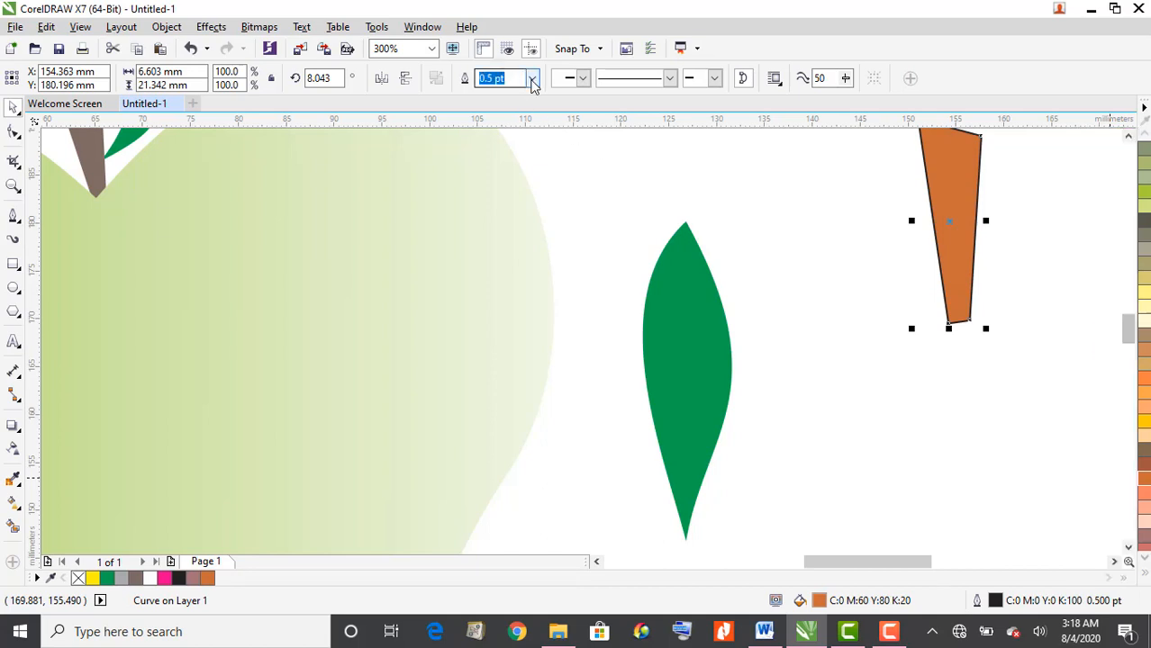
left_click(531, 98)
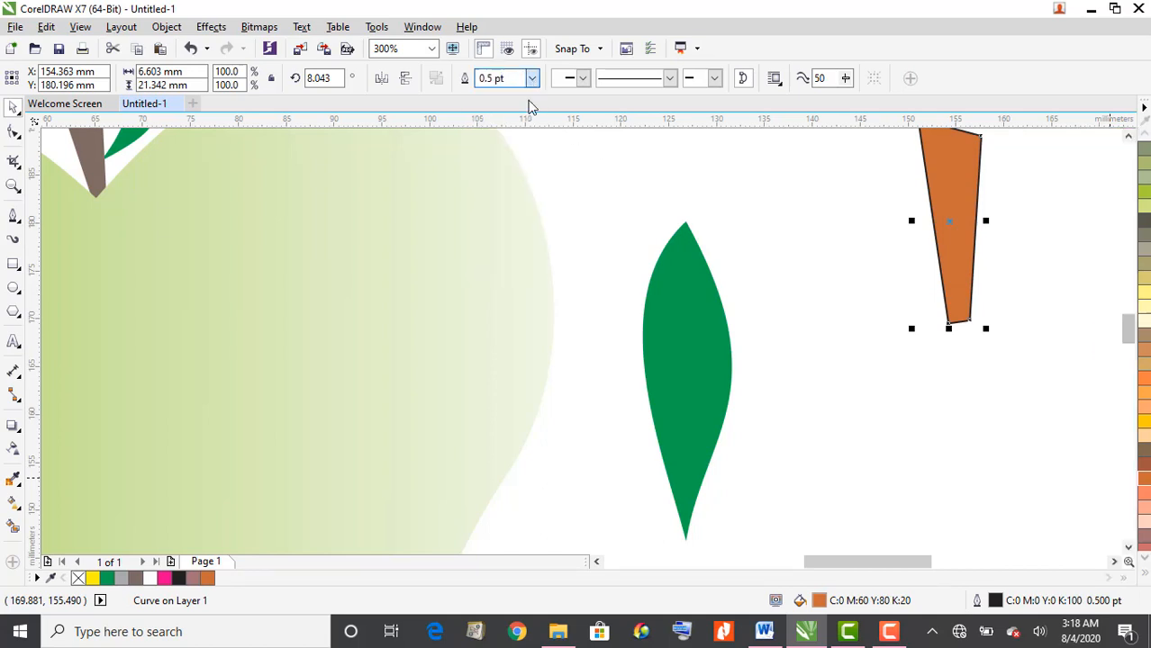
Step: Move the orange-brown stem down into the notch at the top of the unfilled apple outline
scroll(873, 356, "down", 1)
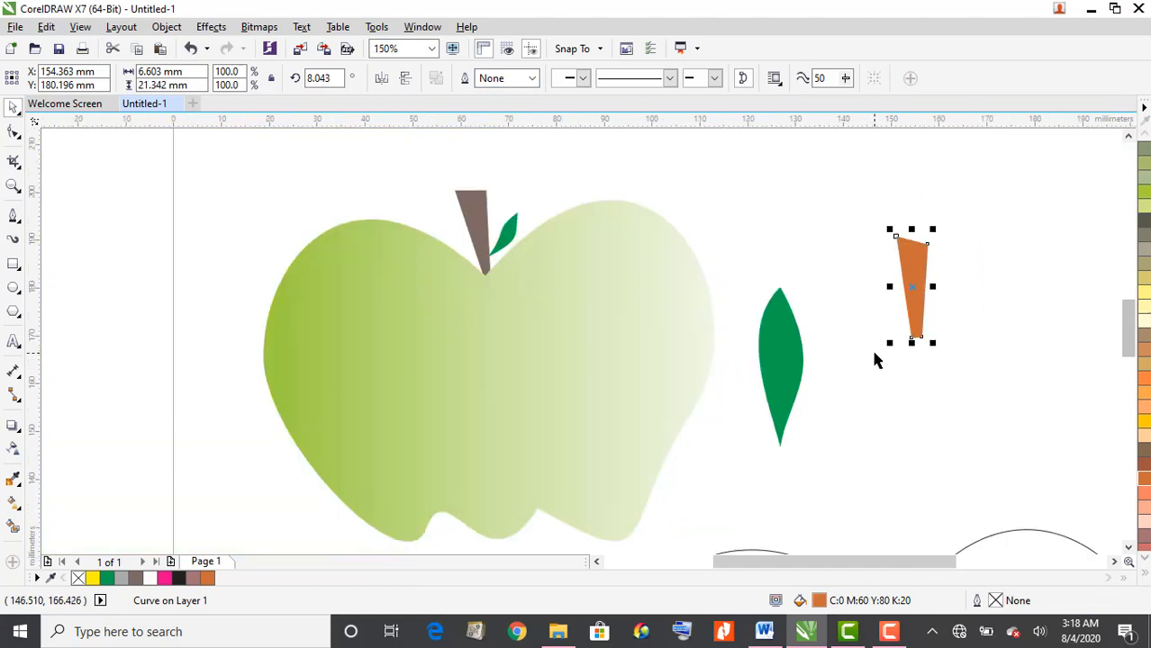
left_click(1128, 546)
left_click(1128, 546)
left_click_drag(908, 195, 900, 490)
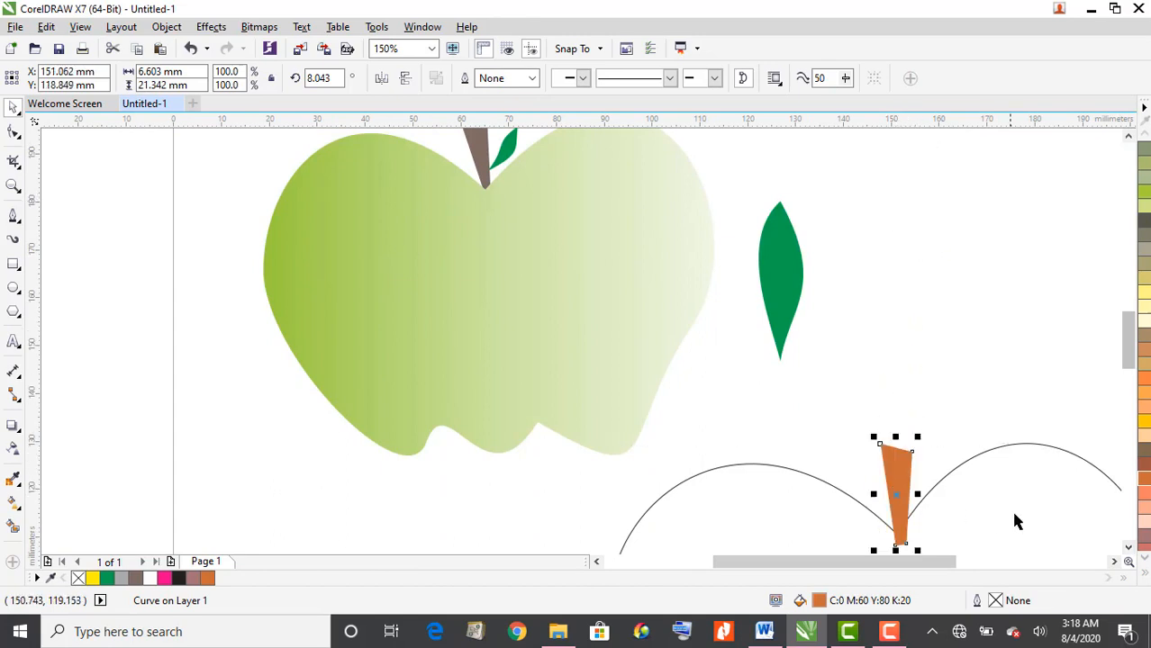
Step: Move the new leaf beside the orange-brown stem and rotate it clockwise by about 38 degrees
left_click(1128, 547)
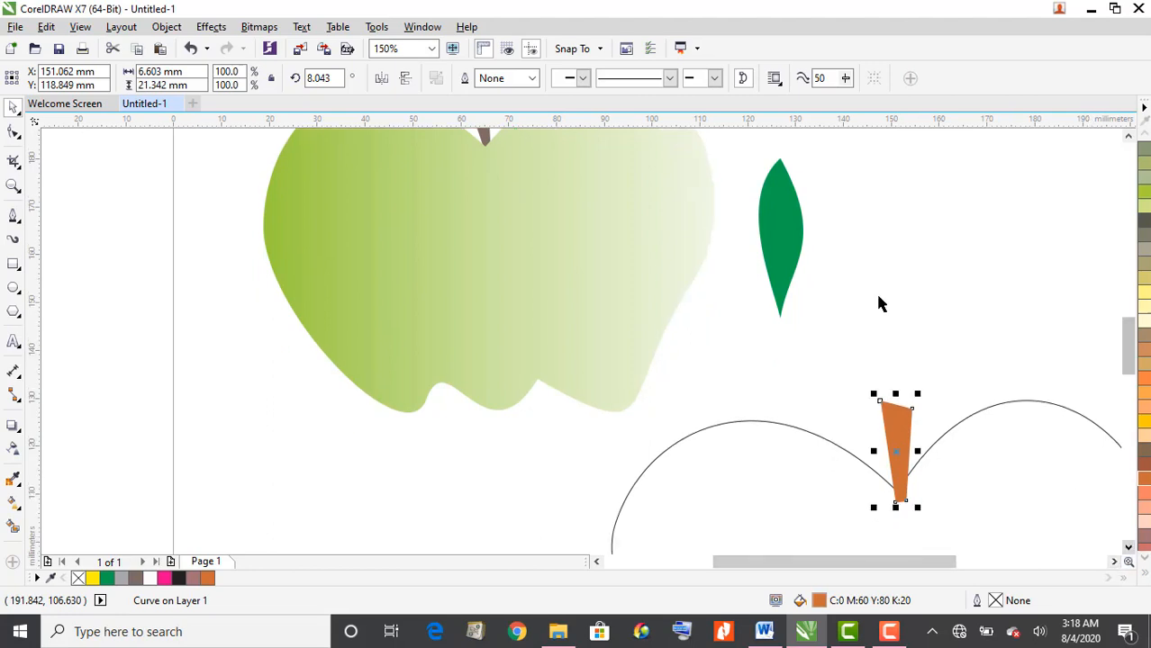
left_click_drag(782, 243, 944, 425)
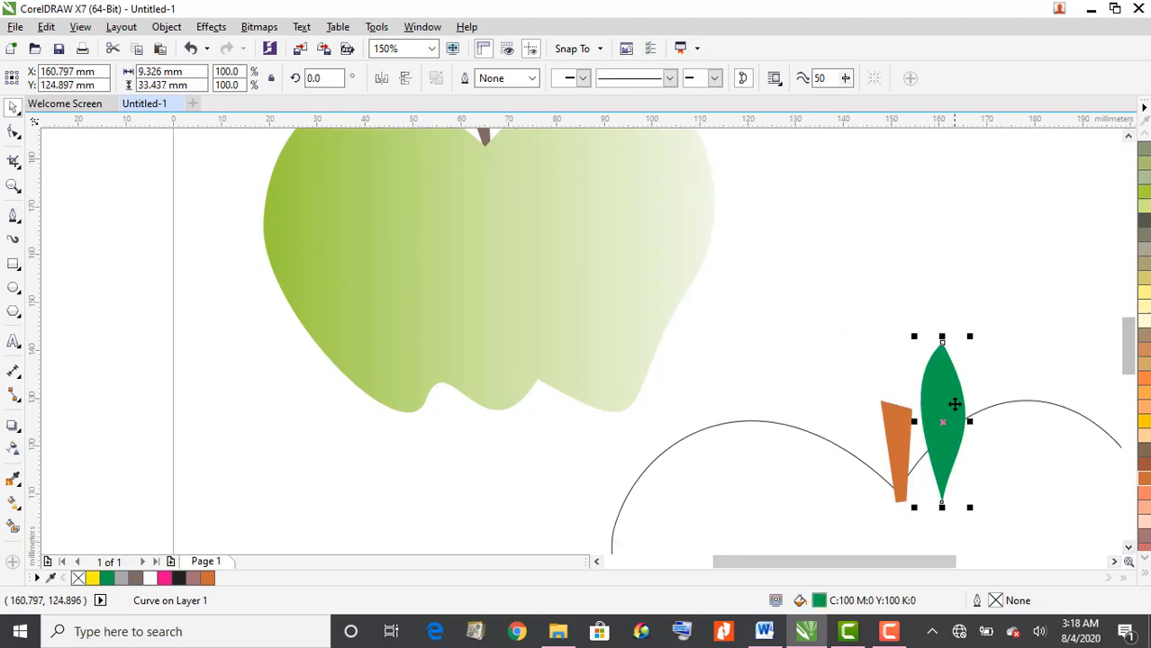
left_click(950, 396)
left_click_drag(970, 337, 999, 389)
left_click(1020, 351)
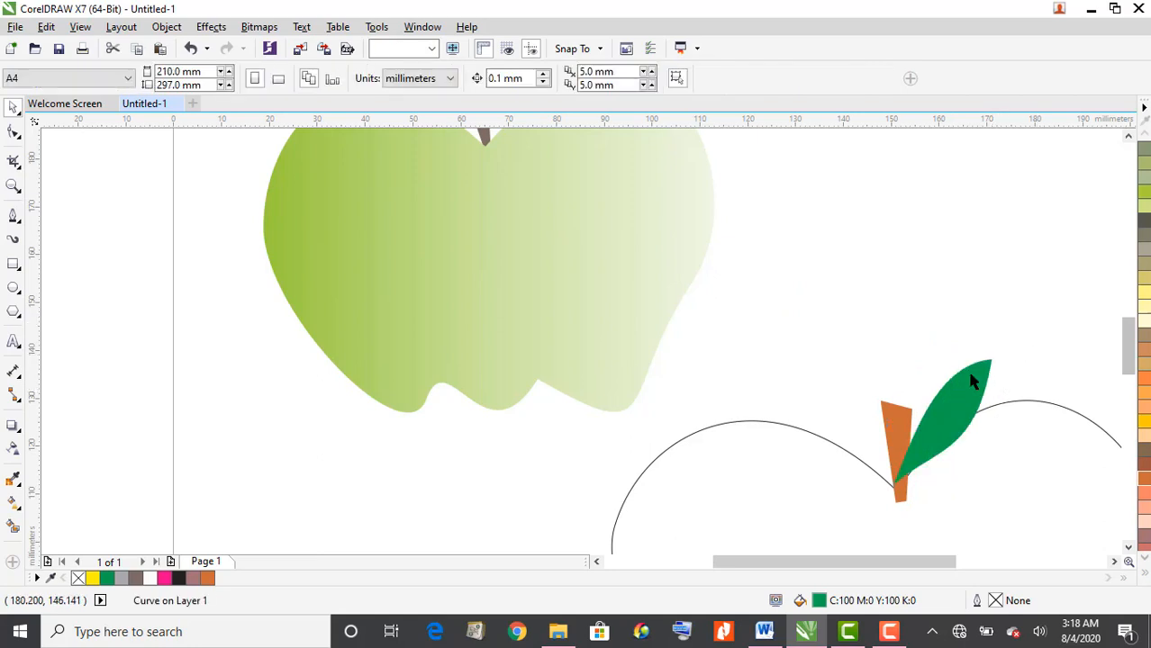
Step: Scale the rotated leaf down proportionally to 47.5%, keeping its lower tip at the stem
left_click(985, 367)
left_click_drag(992, 351, 948, 423)
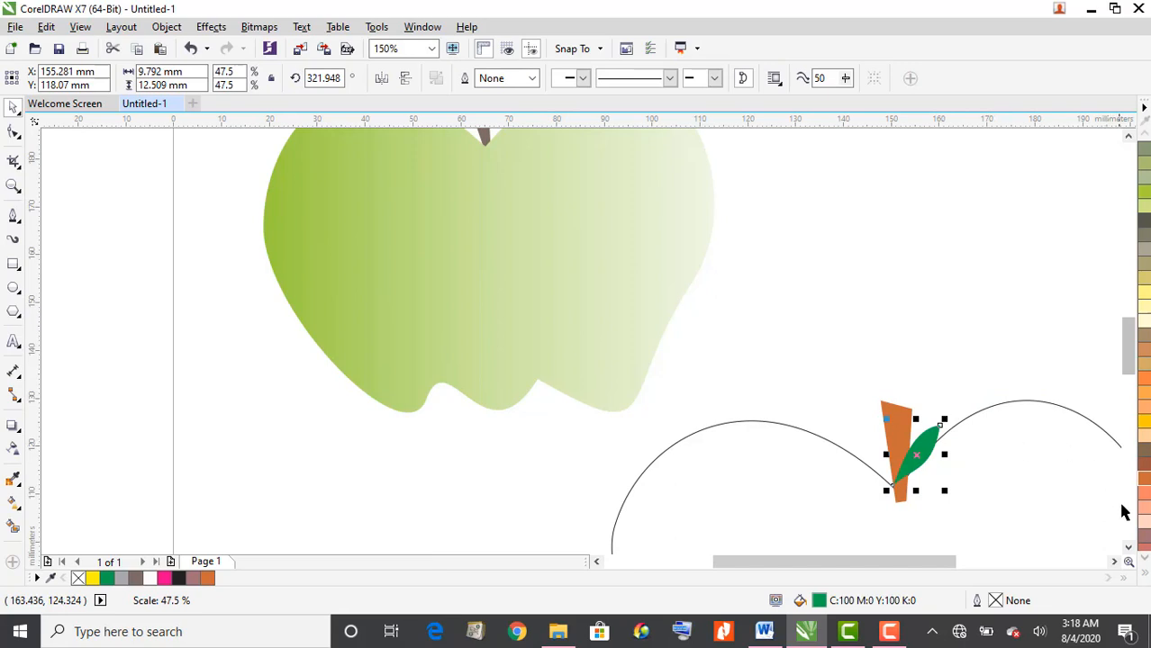
left_click(1114, 561)
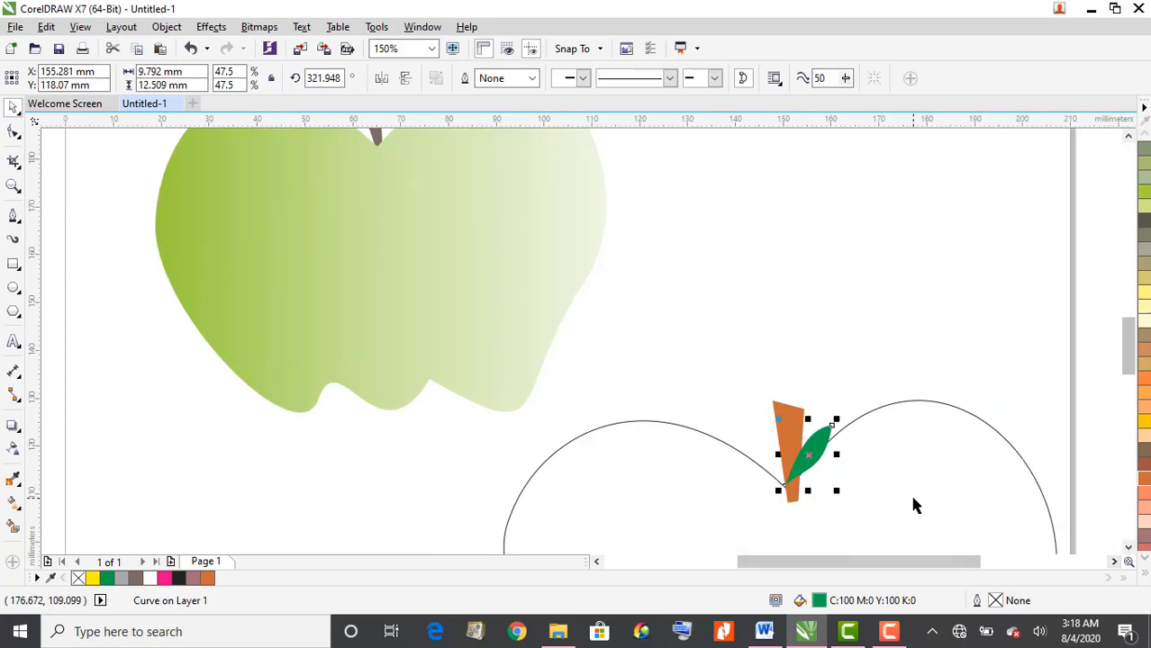
scroll(913, 506, "up", 1)
scroll(913, 504, "up", 1)
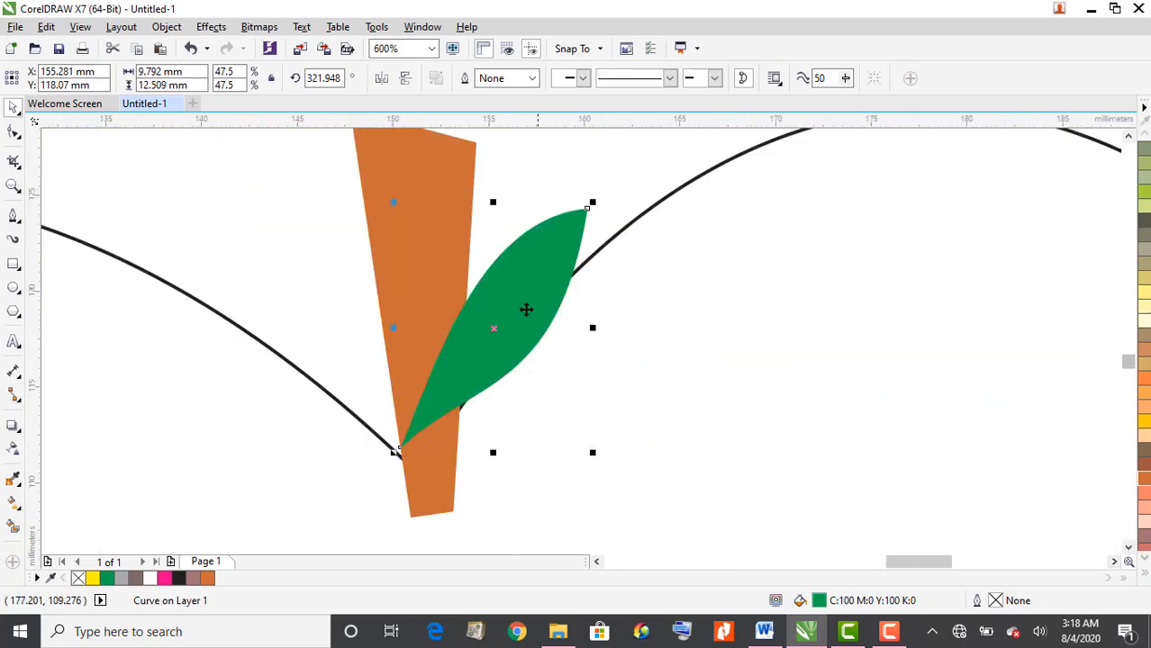
Step: Move the green leaf up and to the right so its lower tip rests on the stem's right edge
left_click_drag(527, 311, 563, 264)
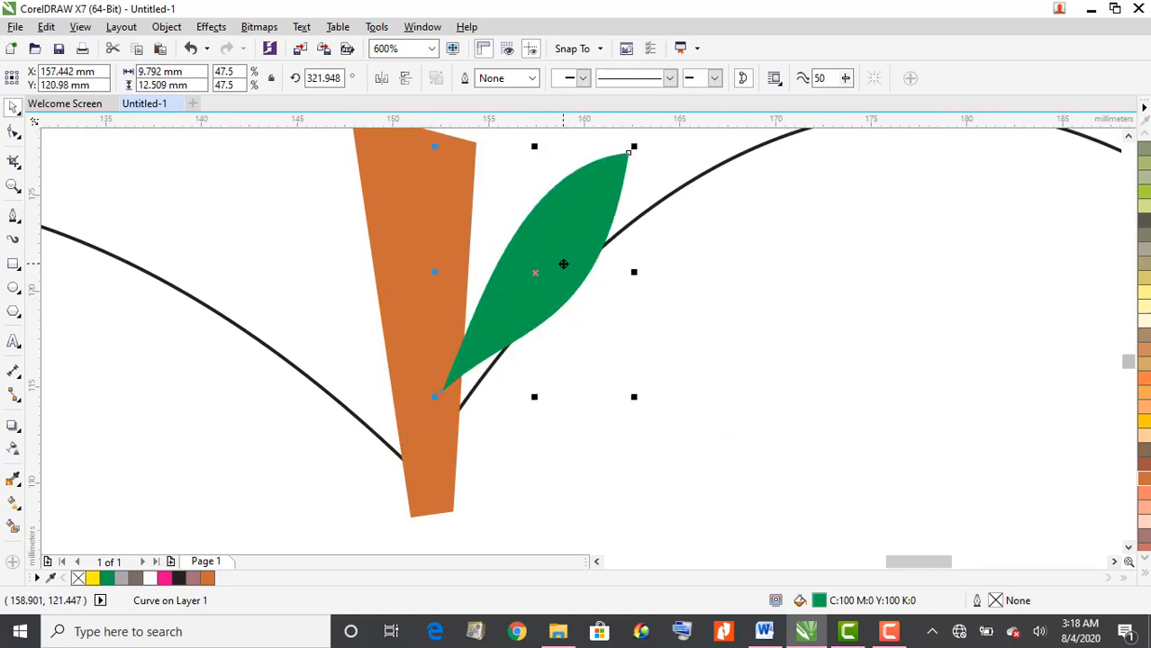
Step: Apply a linear fountain fill to the unfilled apple outline
key("Tab")
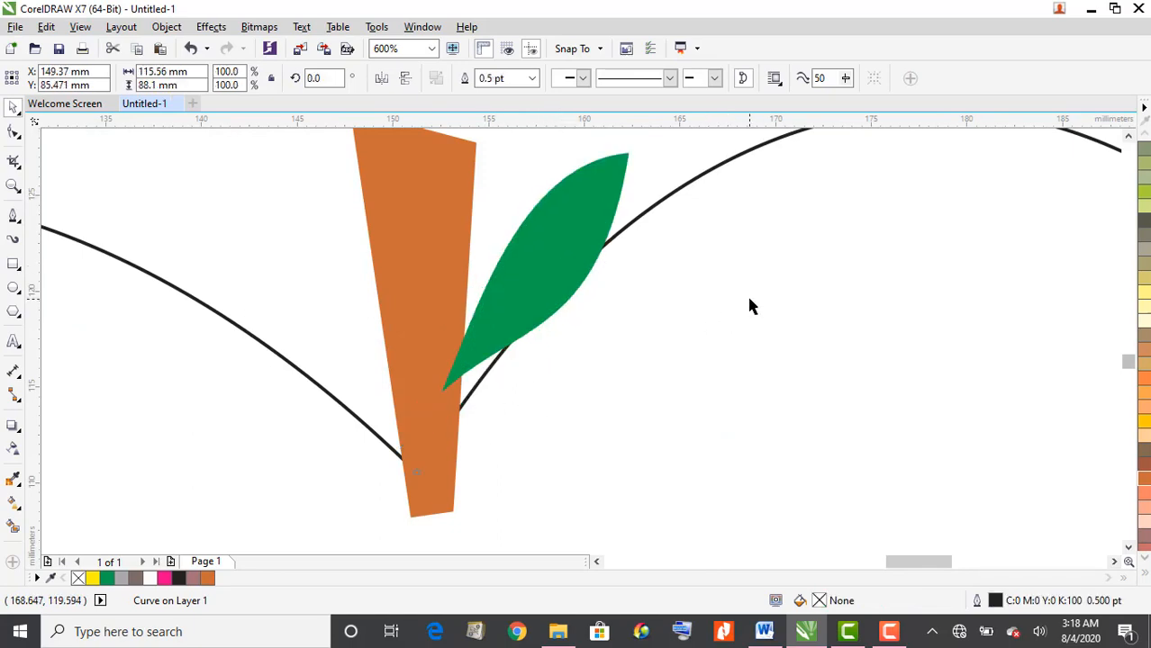
left_click(18, 506)
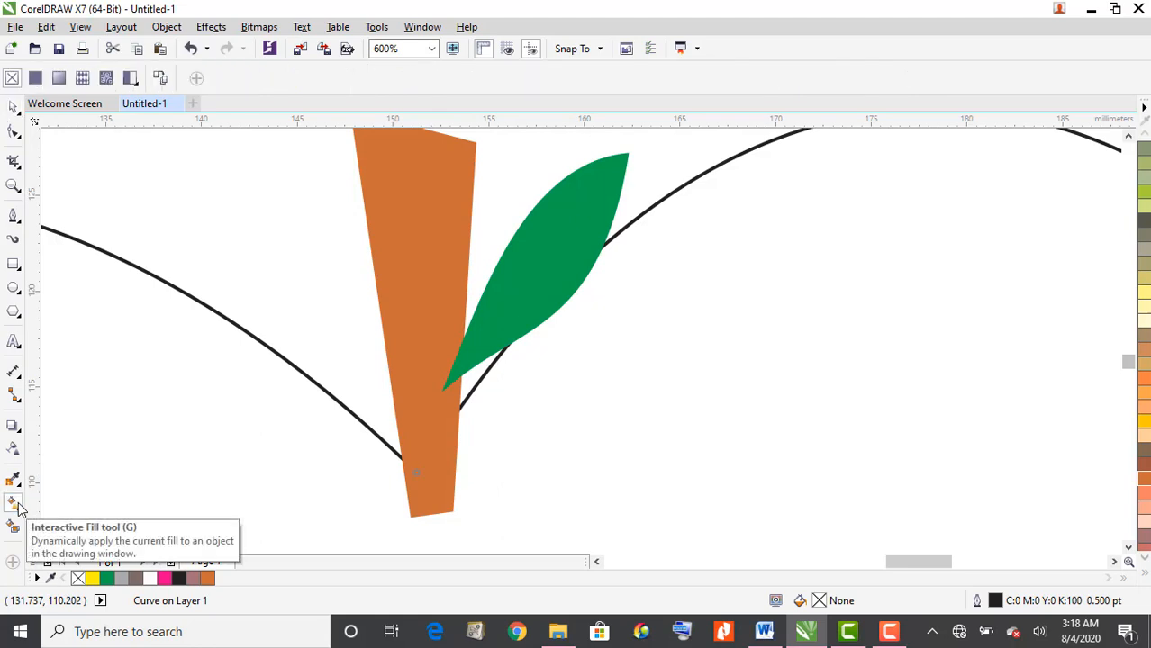
left_click(59, 79)
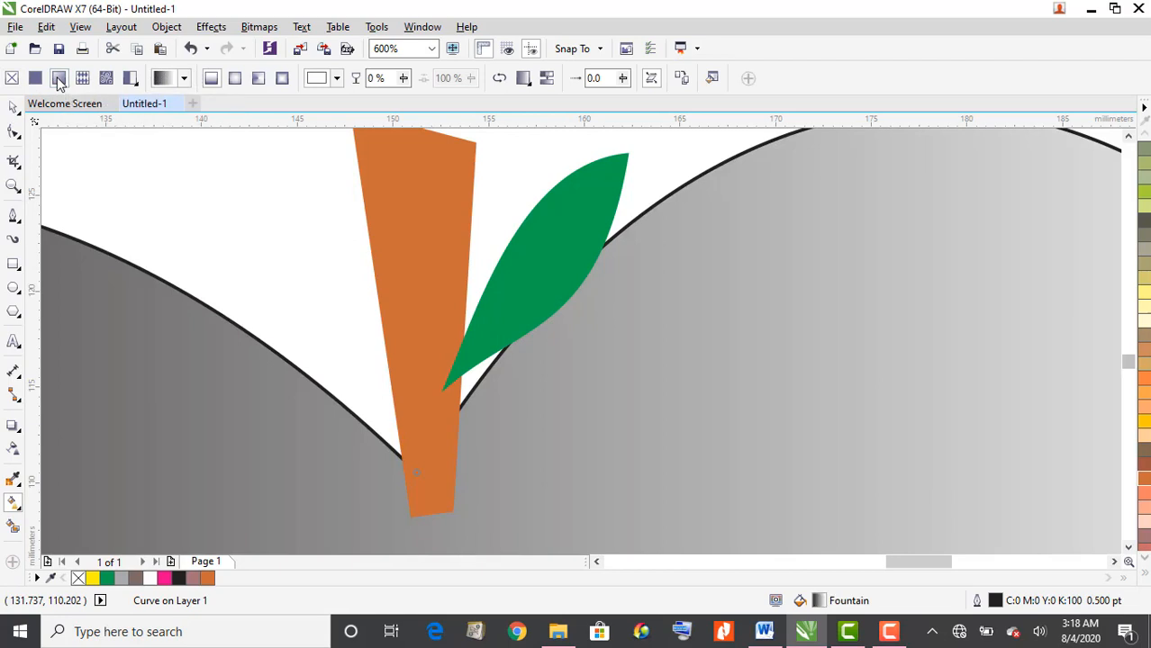
scroll(383, 317, "down", 3)
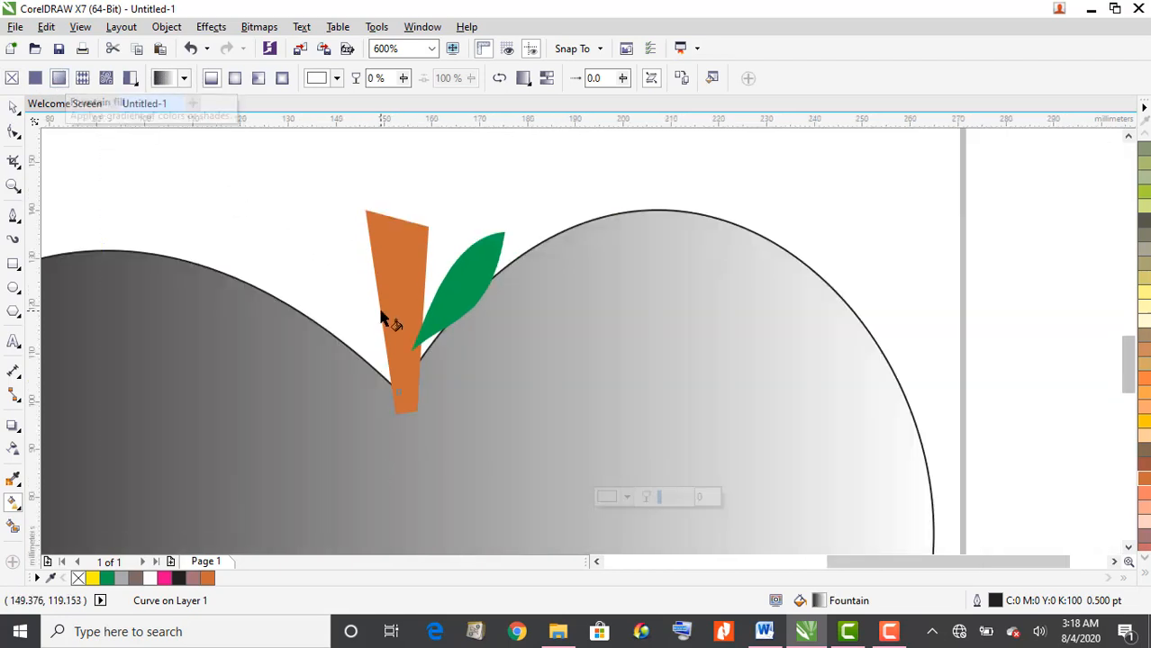
scroll(383, 317, "down", 1)
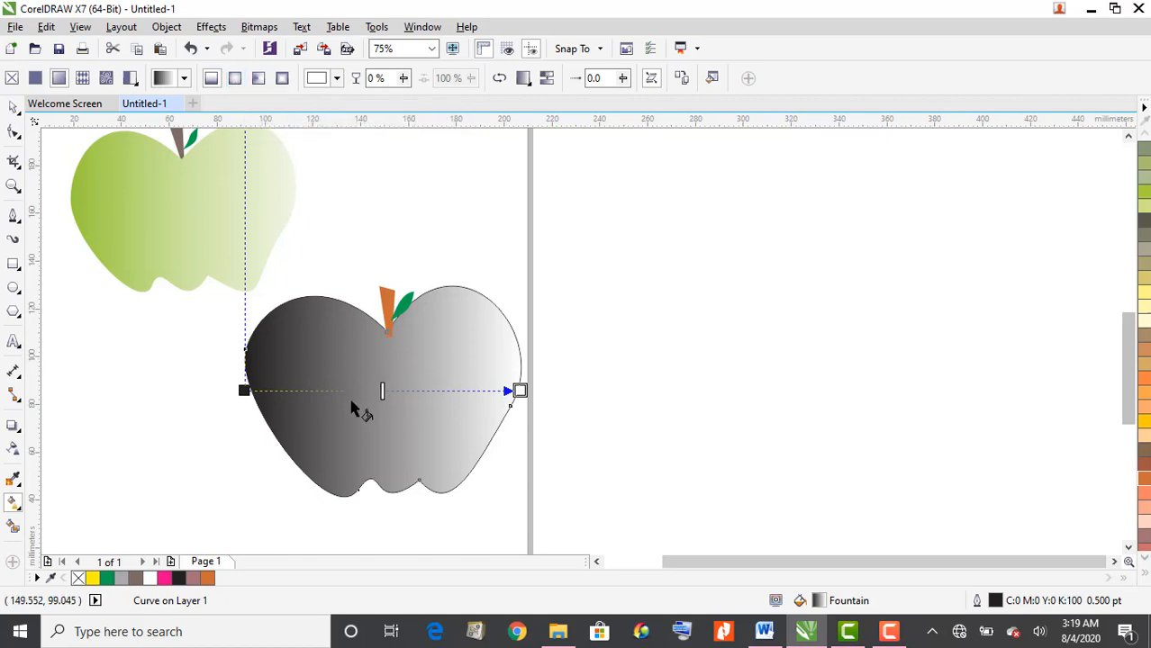
Step: Try the elliptical, conical and rectangular fountain fill types on the apple, and return to linear
left_click(234, 80)
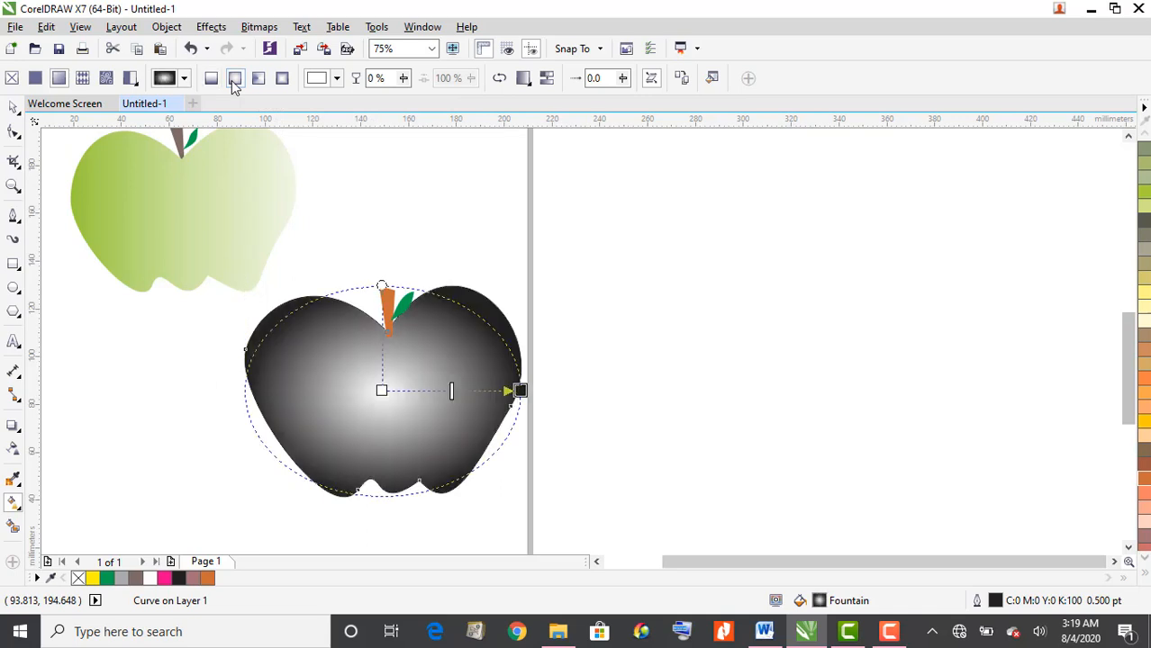
left_click(259, 79)
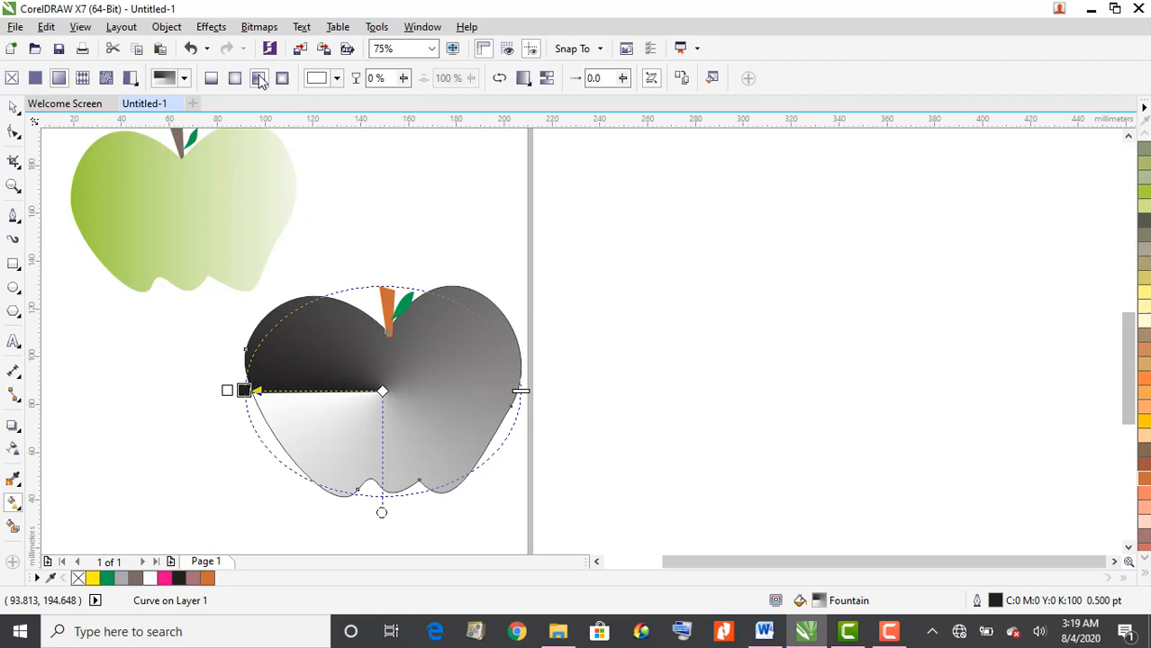
left_click(283, 79)
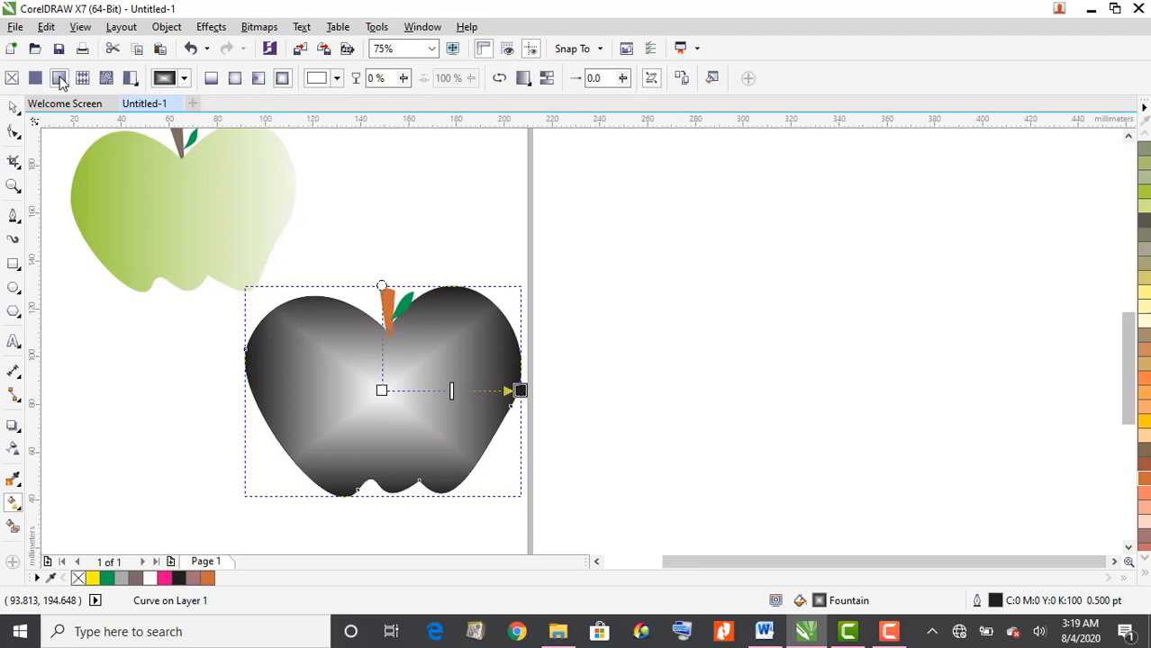
left_click(212, 79)
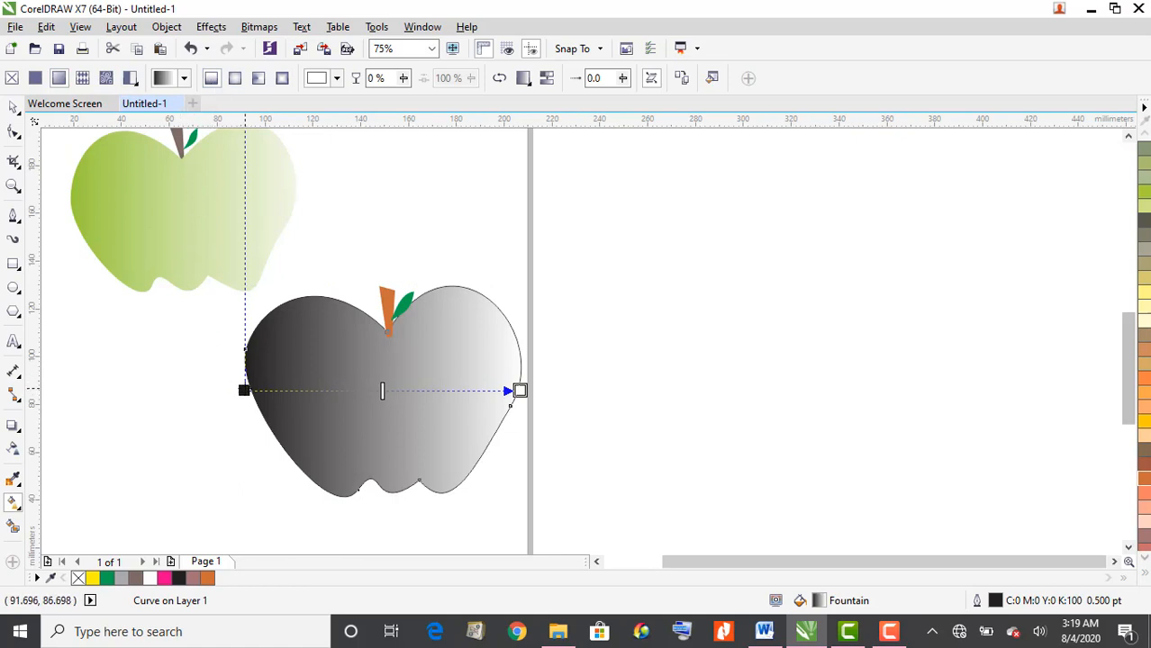
Step: Change the black start color of the apple's linear gradient to bright red
left_click(243, 390)
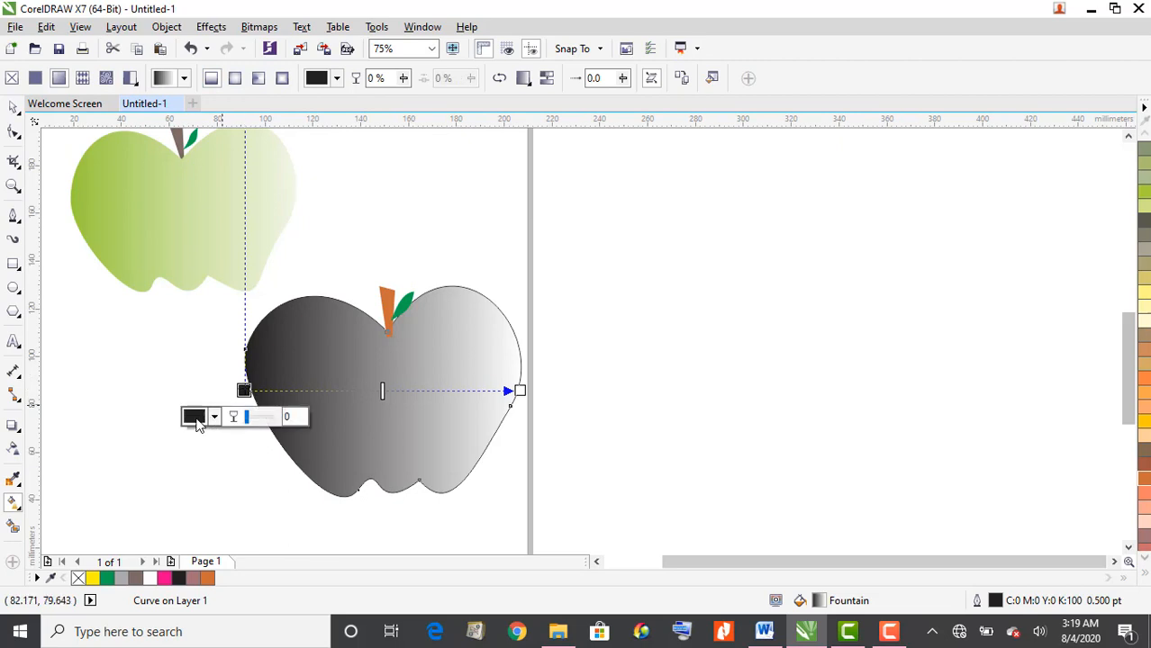
left_click(195, 417)
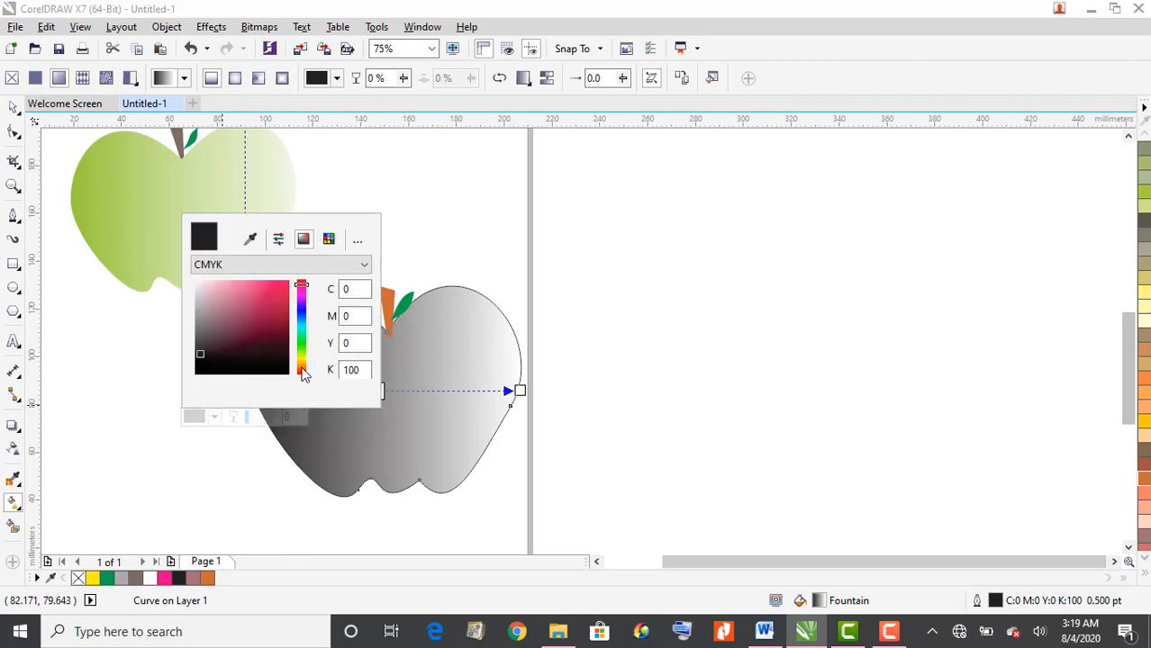
left_click(303, 370)
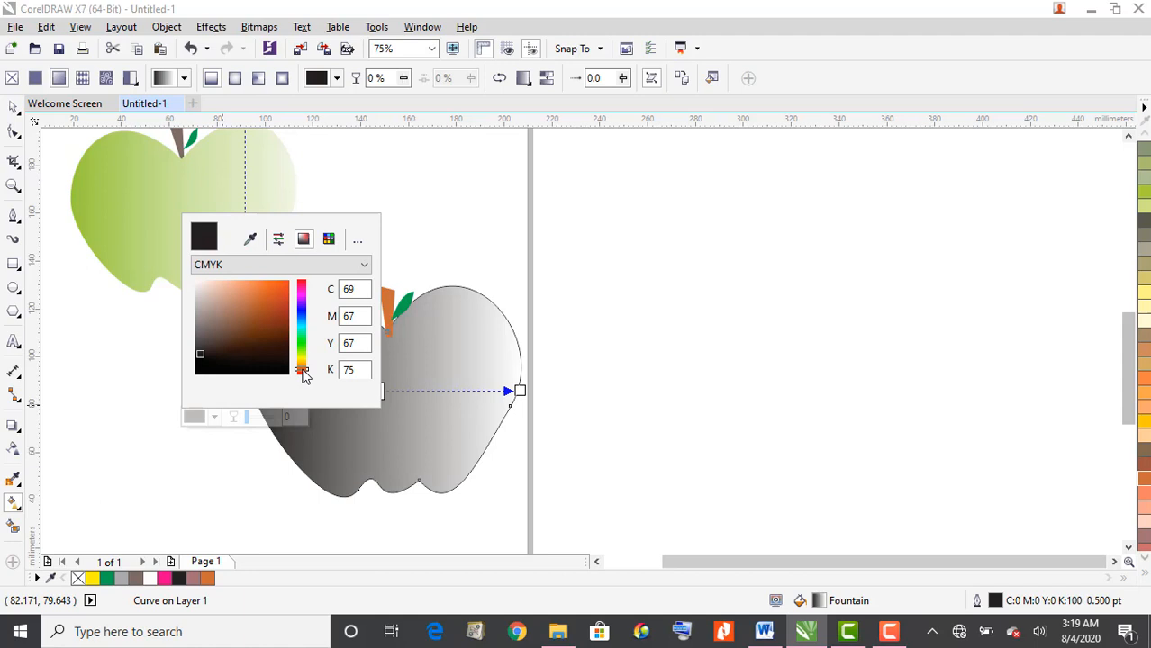
left_click(301, 374)
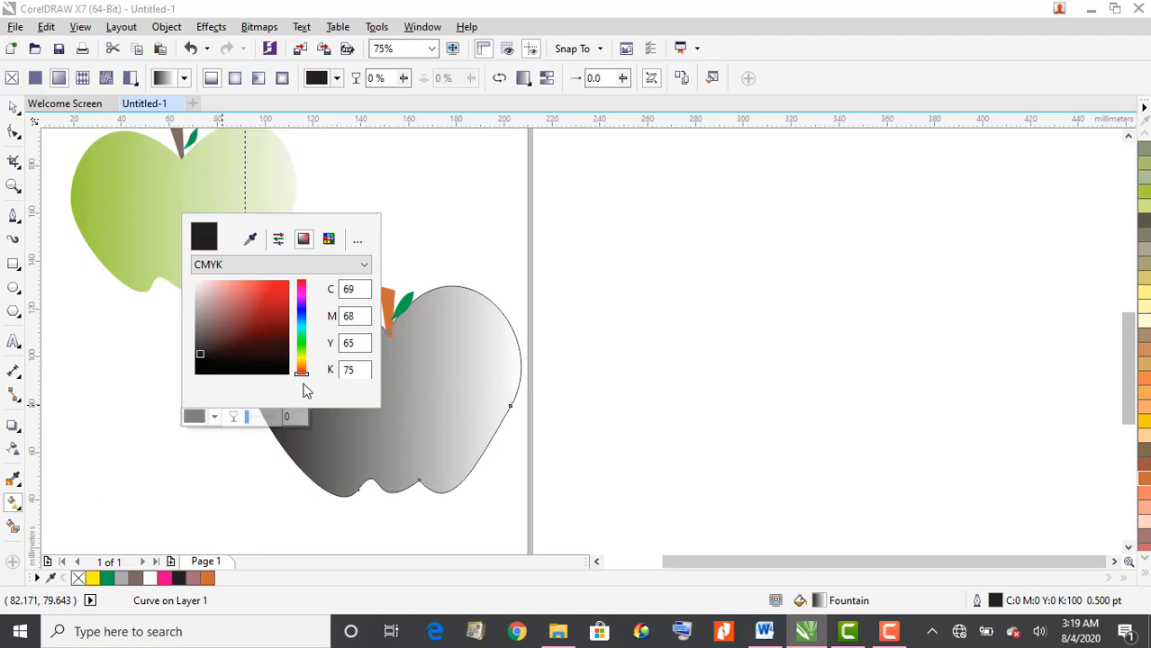
left_click(271, 288)
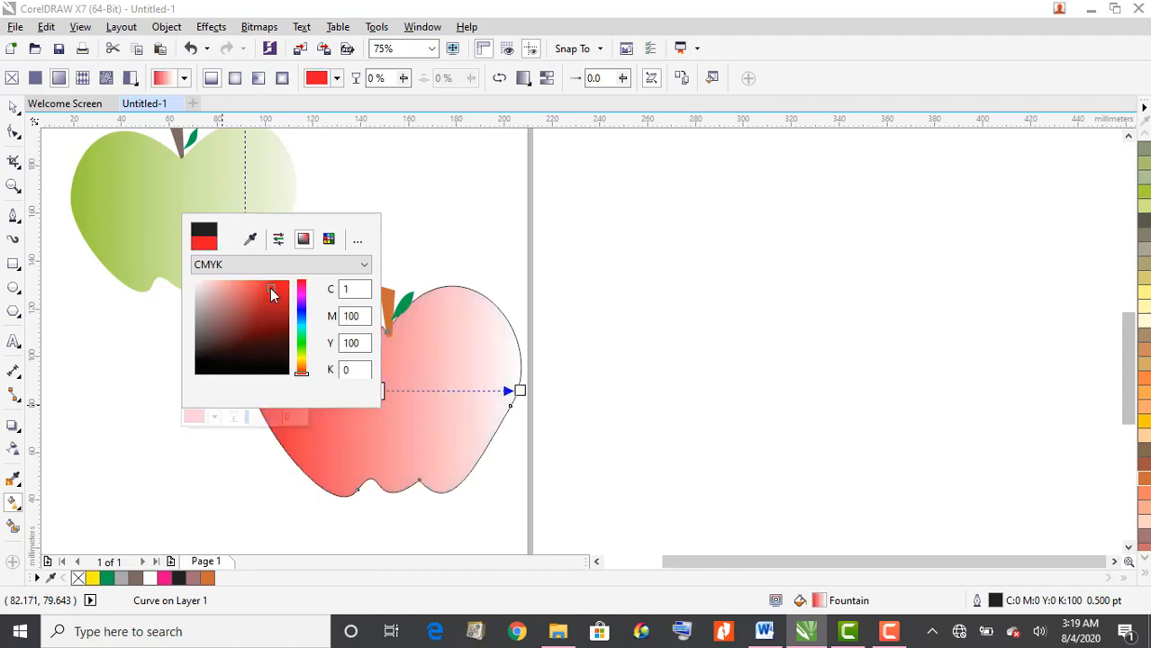
left_click(282, 285)
Step: Reverse the apple's gradient to run from red near its right edge to white beyond its left edge, shifting the midpoint left
left_click(521, 388)
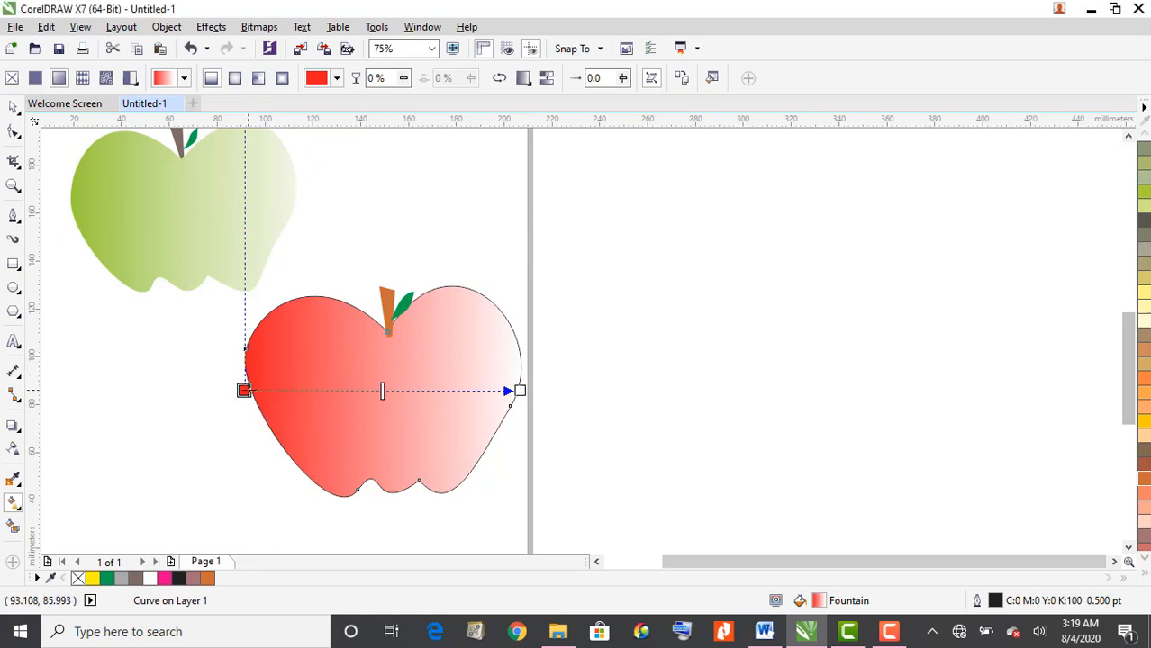
left_click_drag(258, 387, 222, 388)
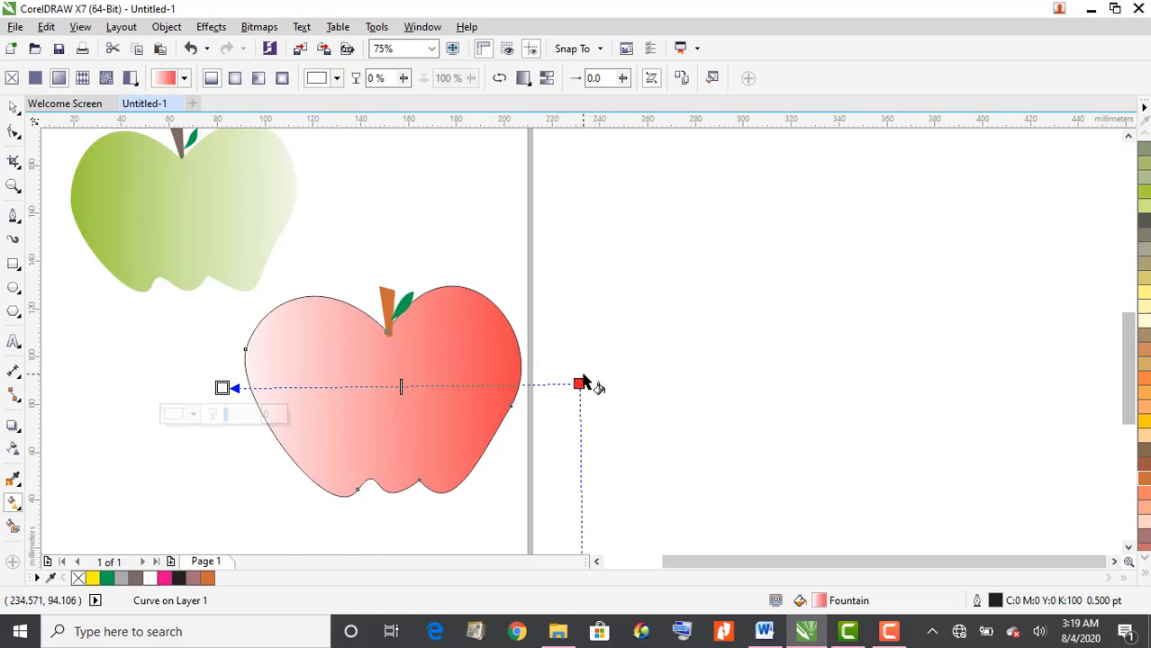
left_click_drag(579, 384, 505, 381)
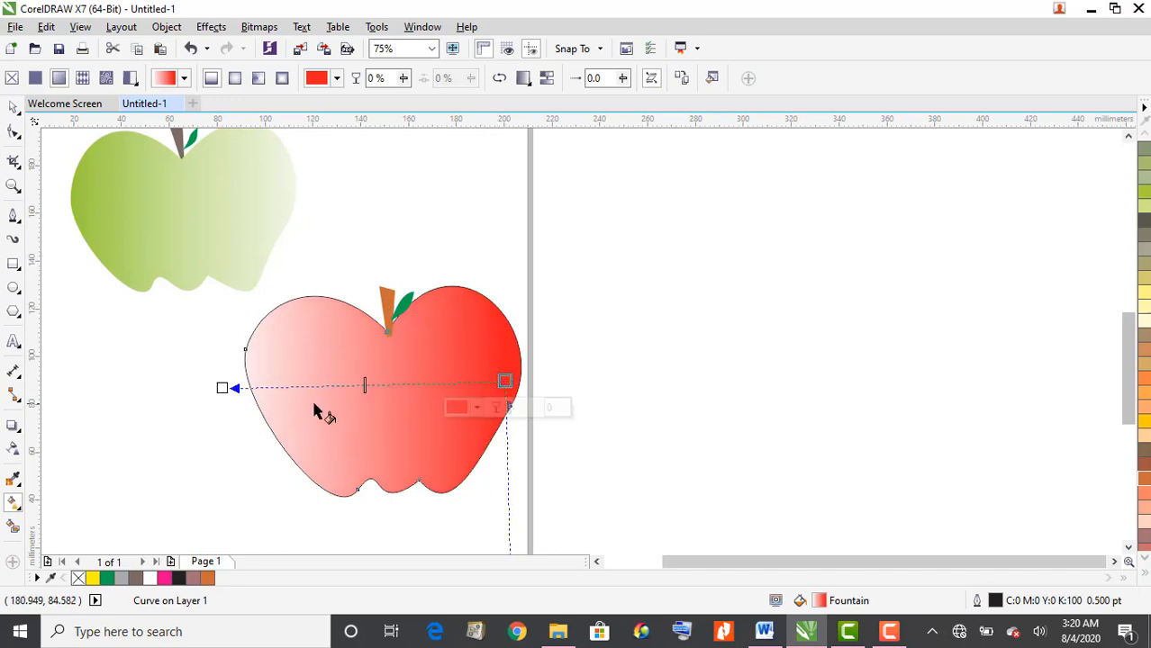
left_click_drag(364, 387, 302, 388)
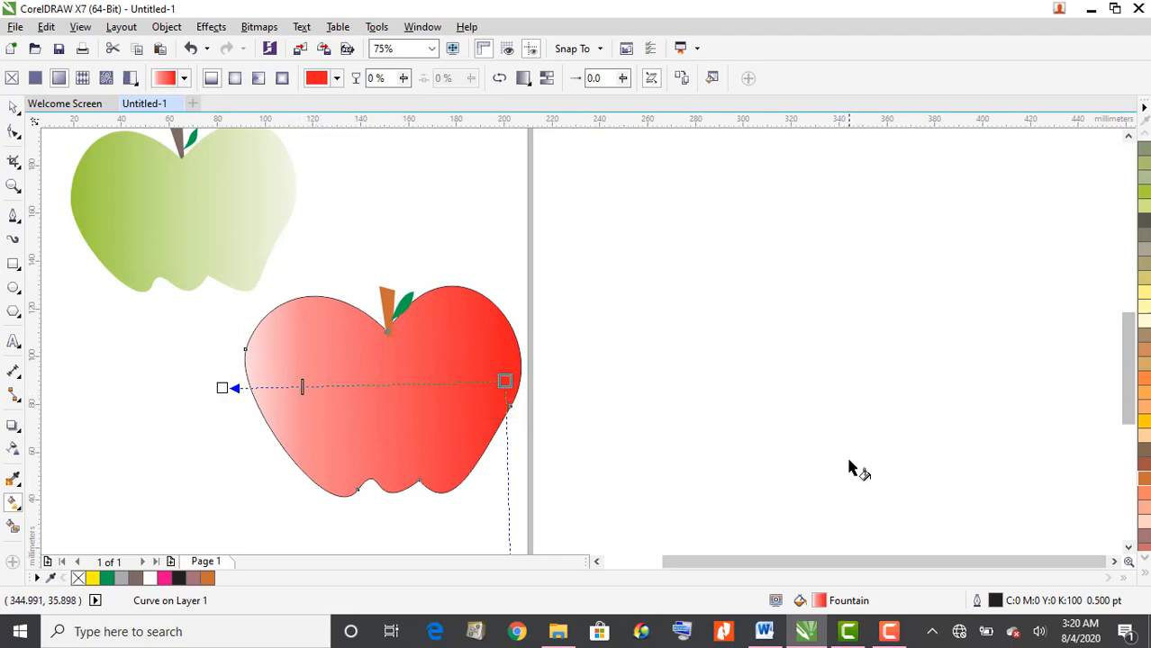
Step: Set the red apple's outline width to None
scroll(848, 468, "down", 2)
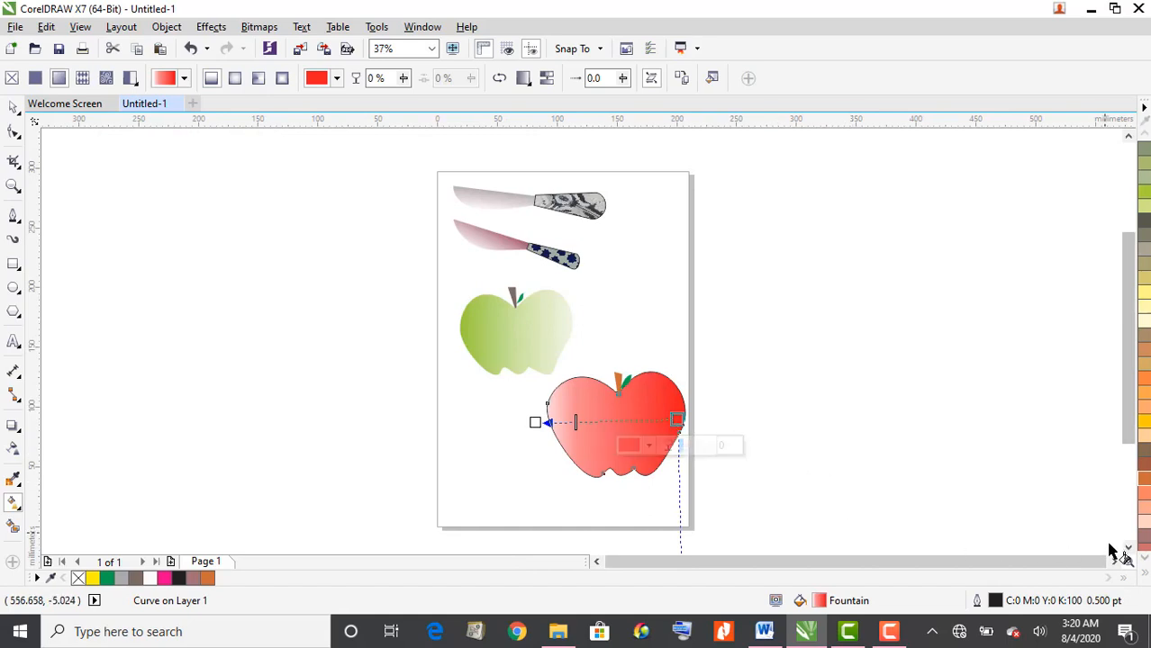
left_click(1128, 549)
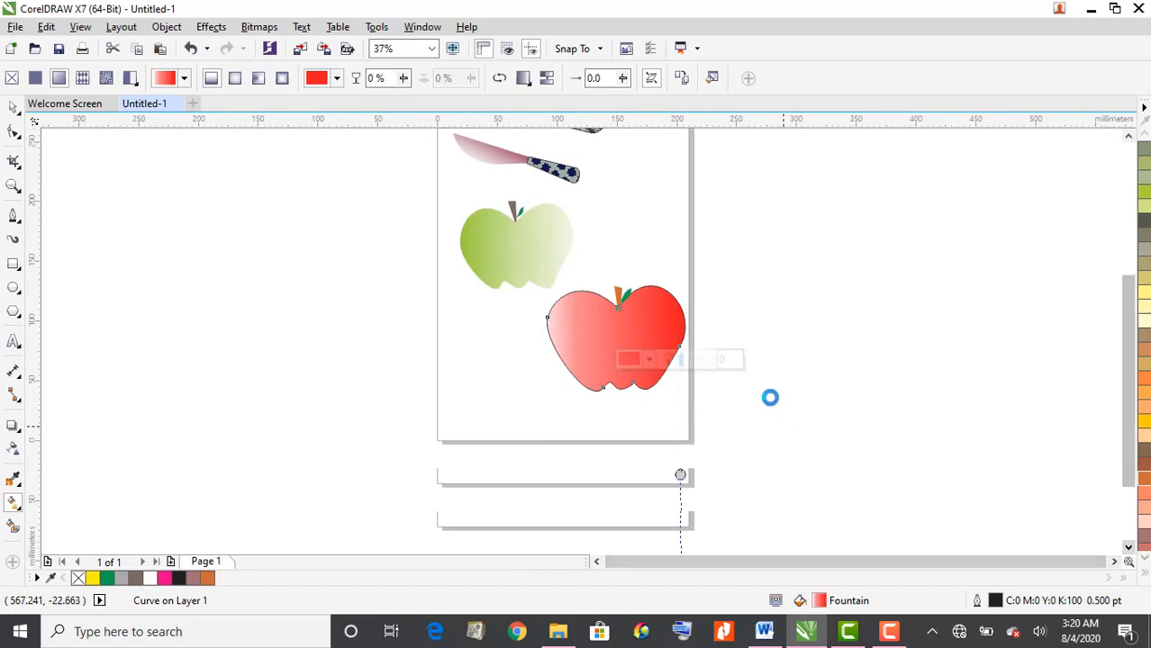
scroll(701, 330, "up", 2)
scroll(701, 329, "up", 2)
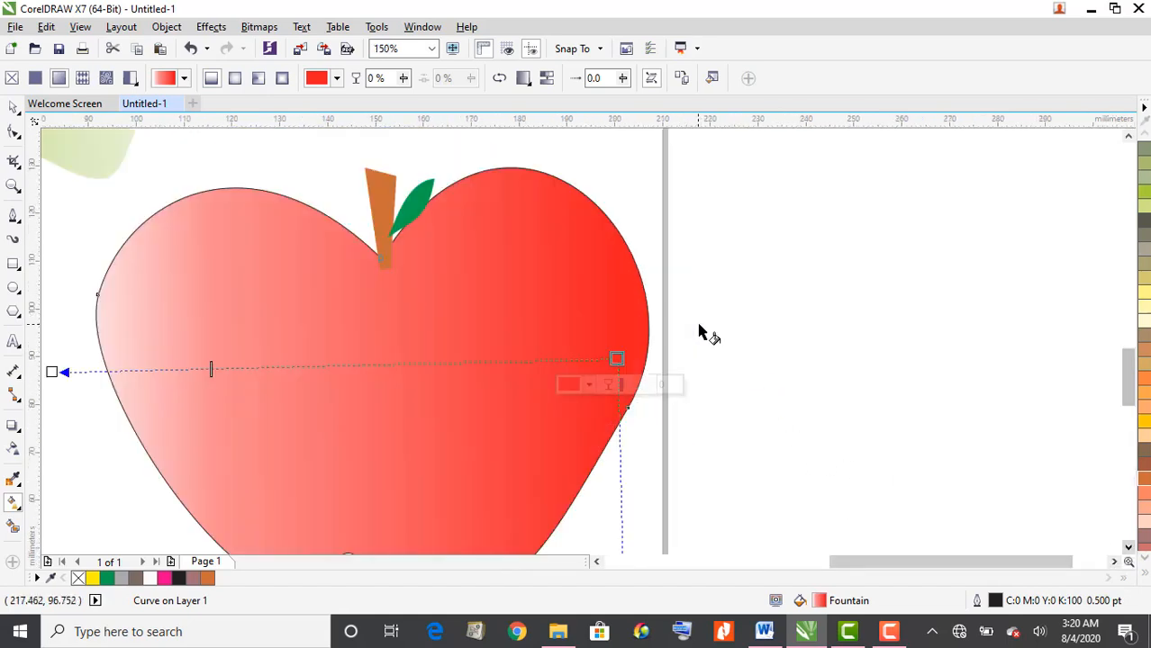
left_click(14, 108)
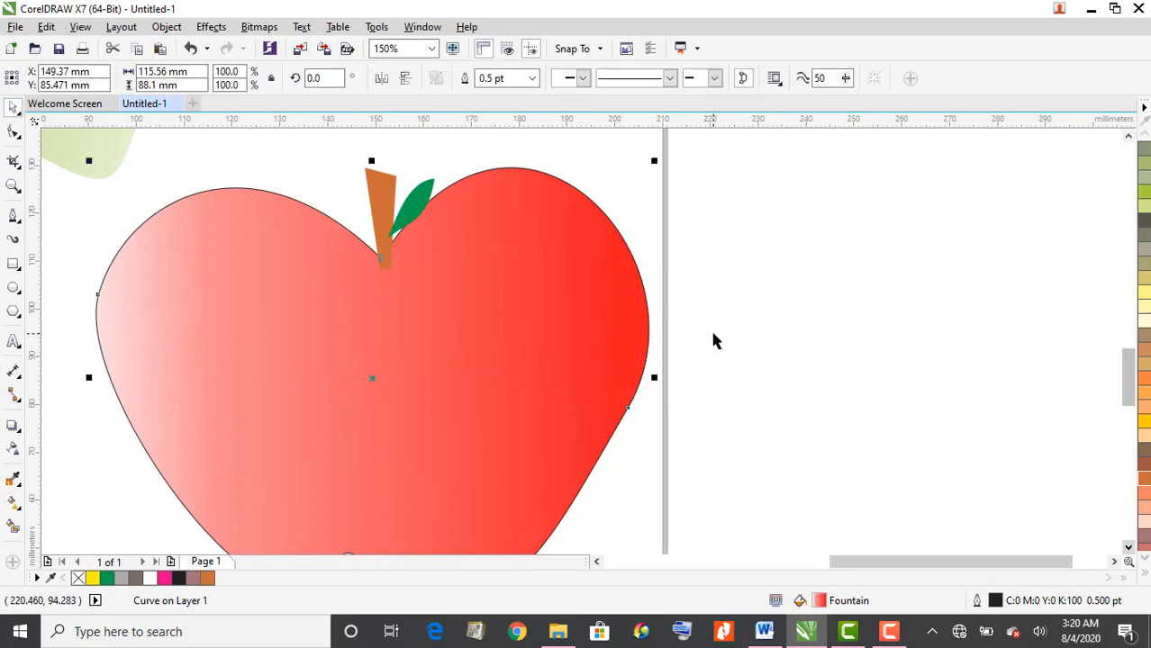
scroll(710, 331, "down", 2)
scroll(722, 343, "up", 2)
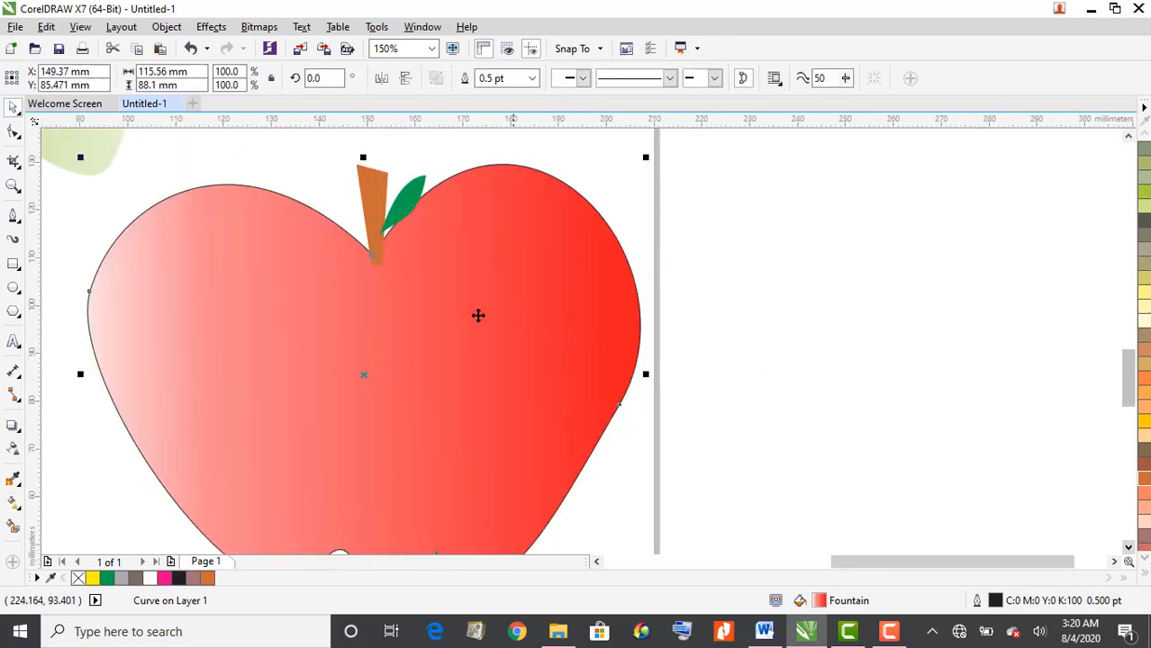
key("F10")
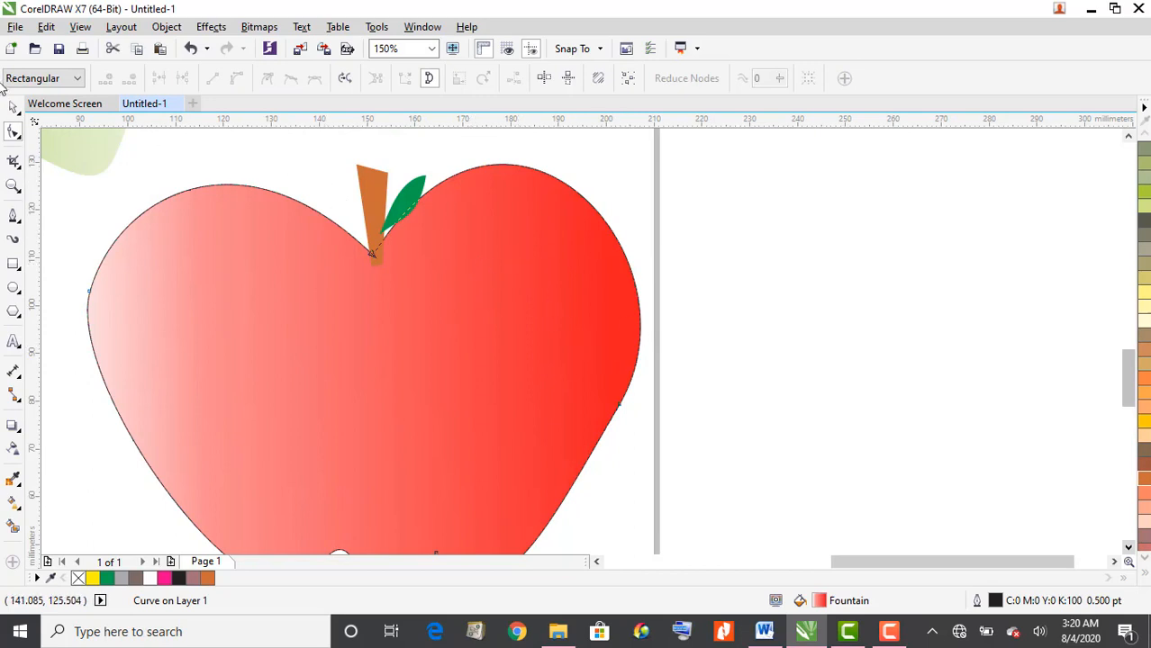
left_click(13, 109)
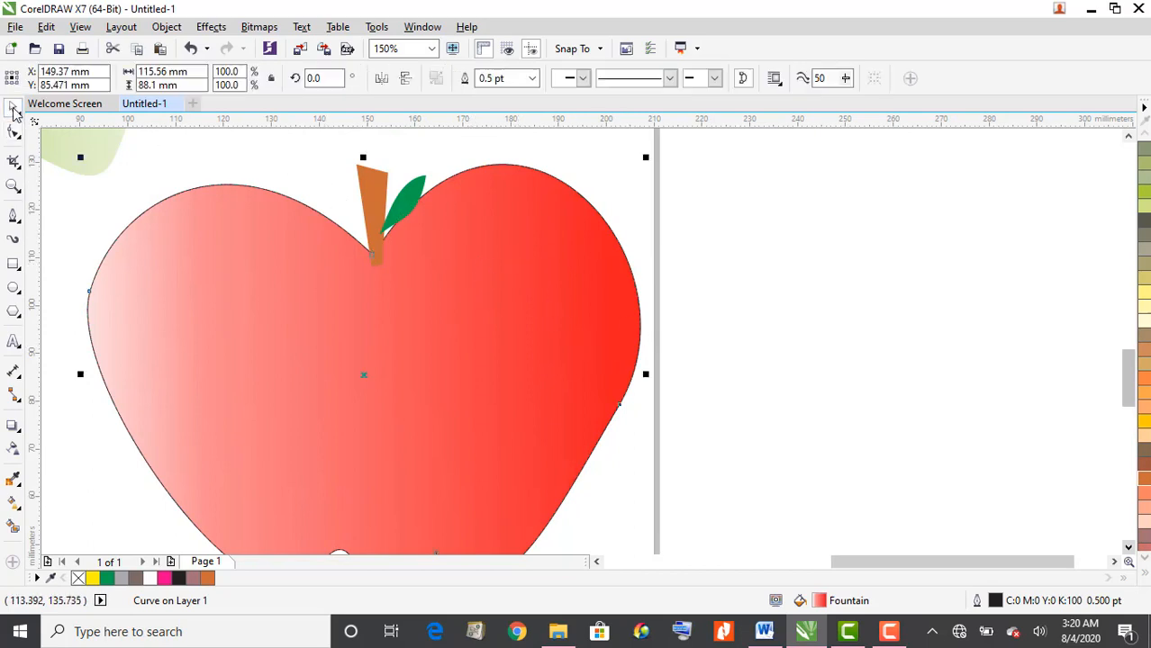
left_click(533, 79)
left_click(522, 96)
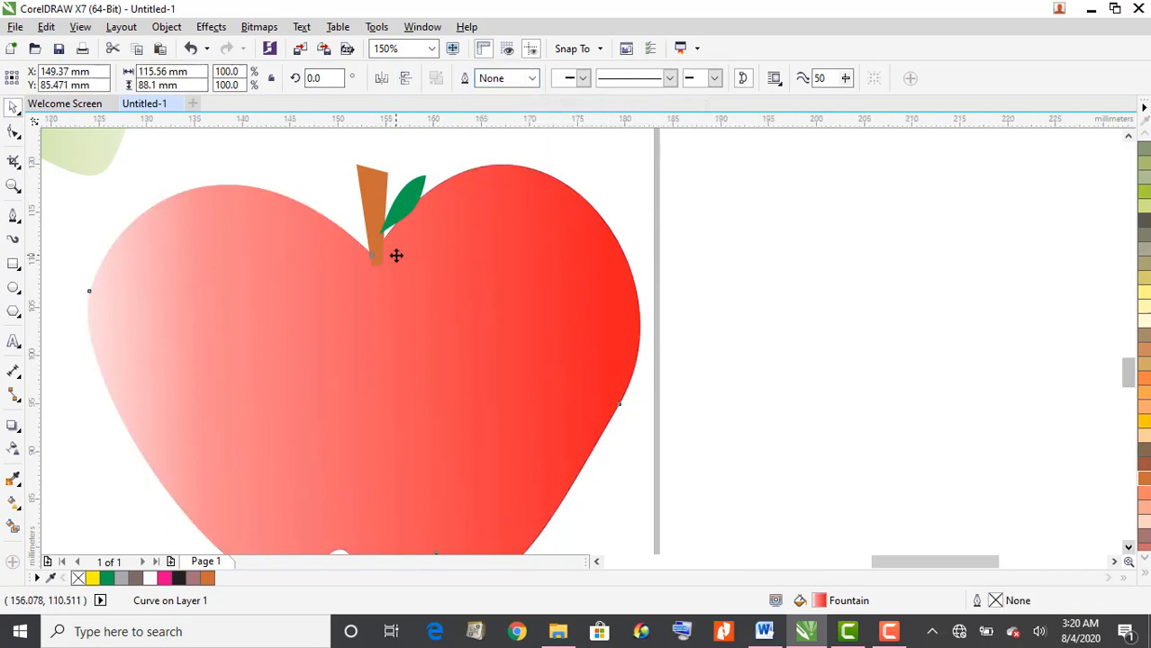
Step: Give the orange-brown stem a 0.5 pt outline
scroll(395, 255, "up", 3)
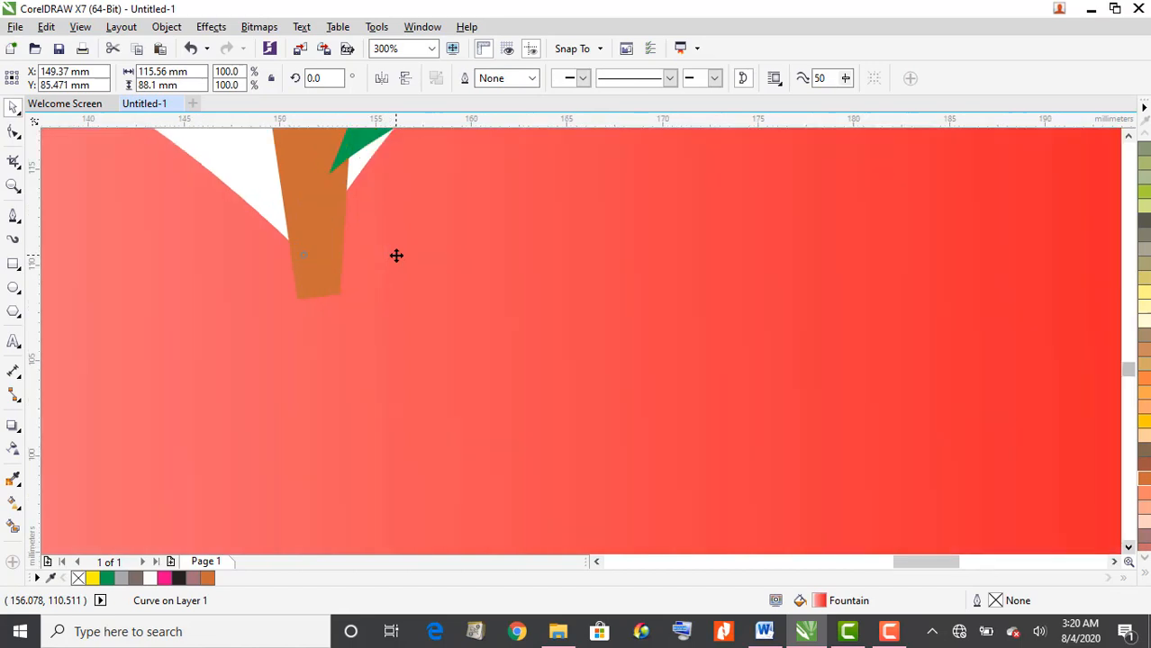
left_click(321, 234)
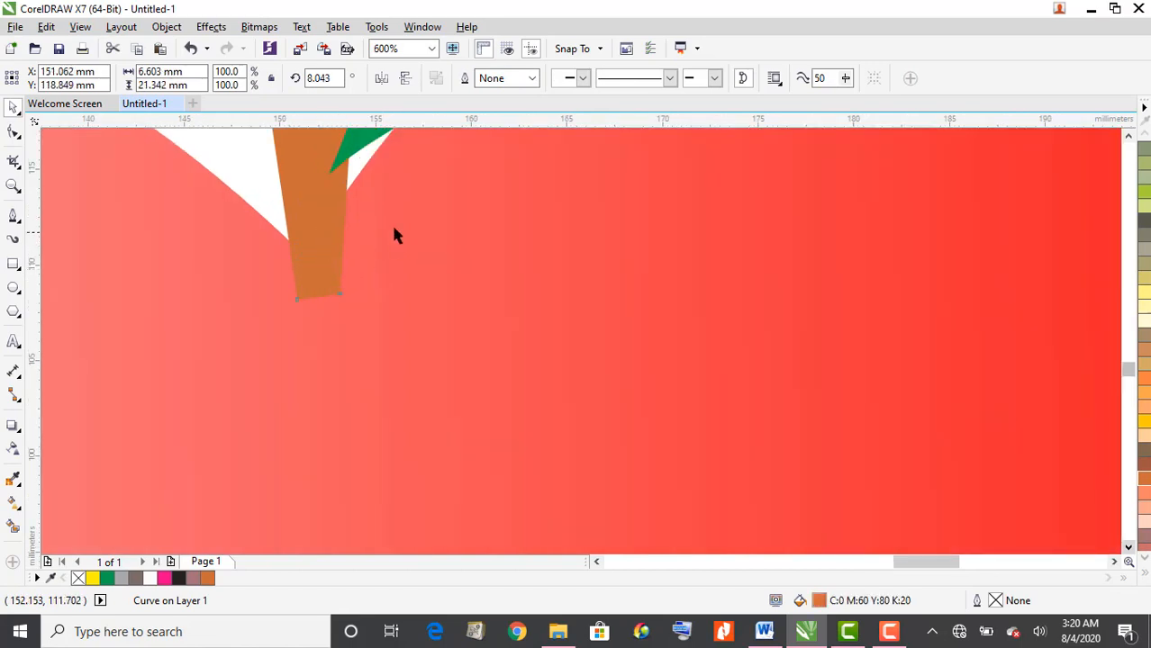
left_click(533, 79)
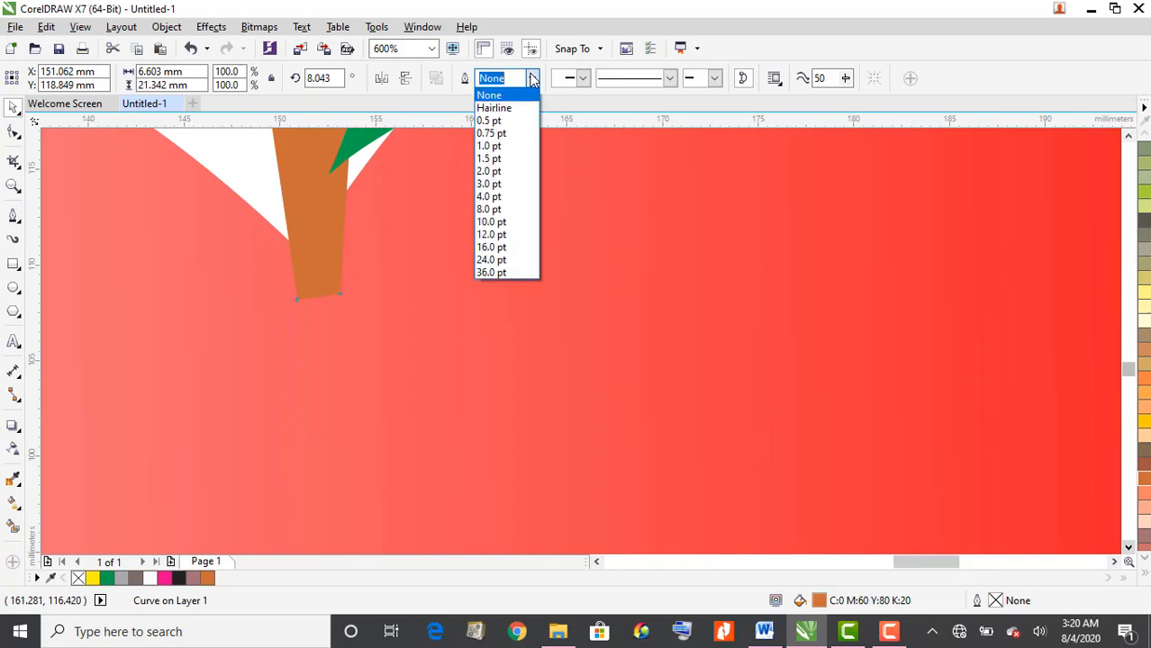
left_click(520, 120)
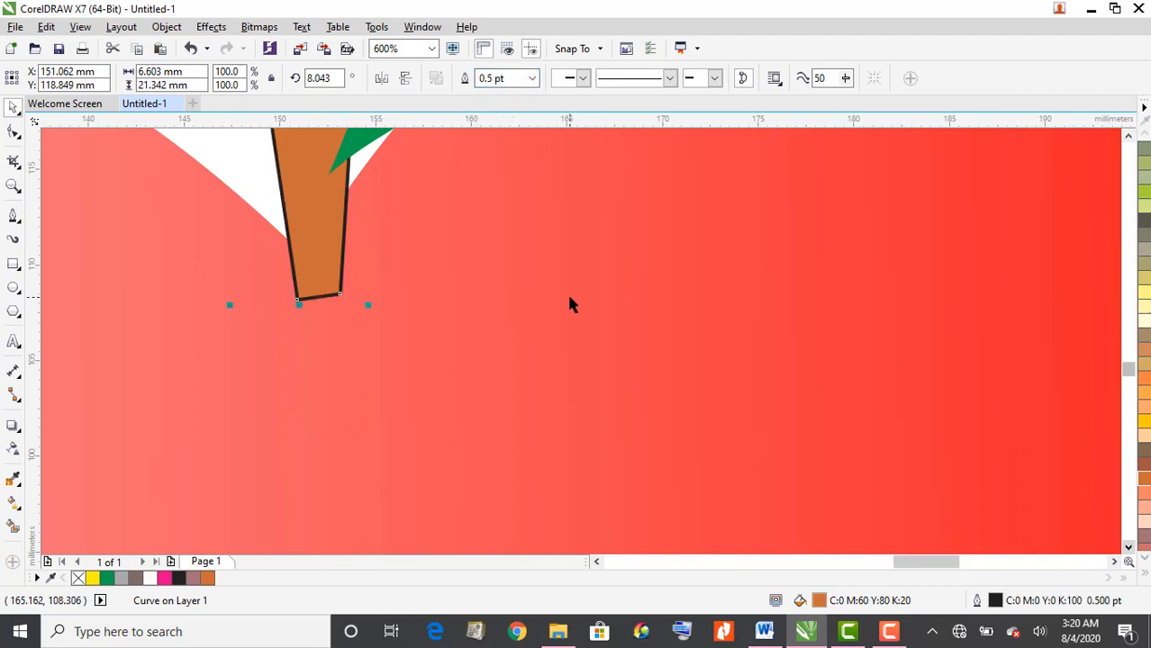
scroll(569, 302, "down", 1)
scroll(569, 304, "down", 1)
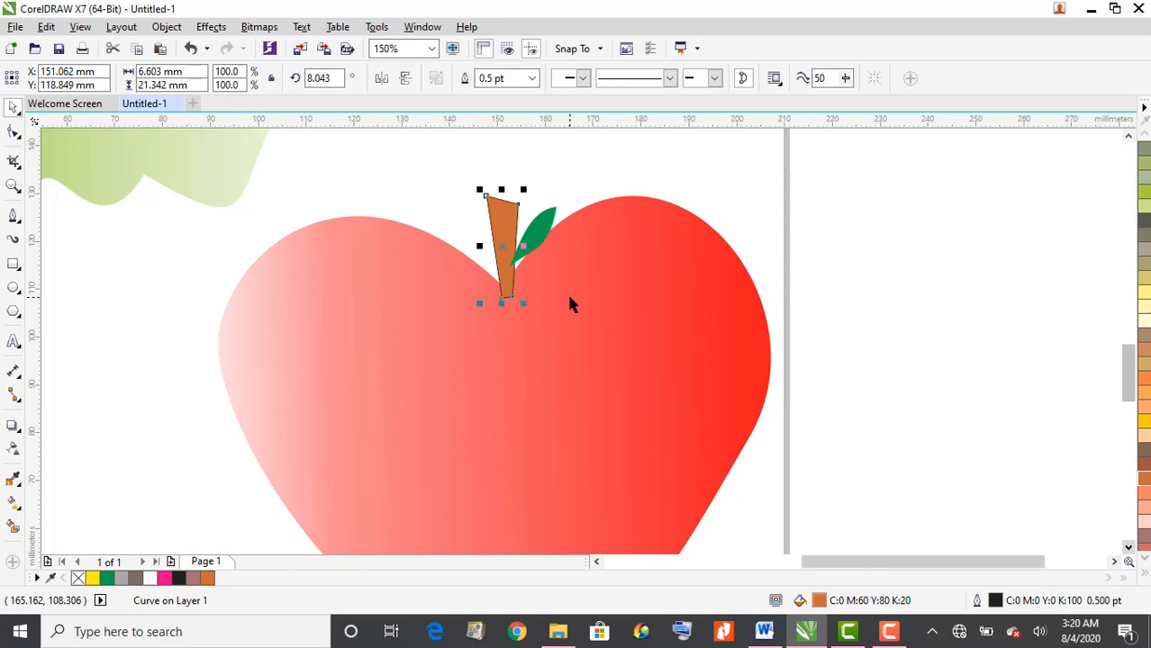
Step: Send the orange-brown stem to the back of the layer, behind the red apple body
scroll(563, 271, "up", 1)
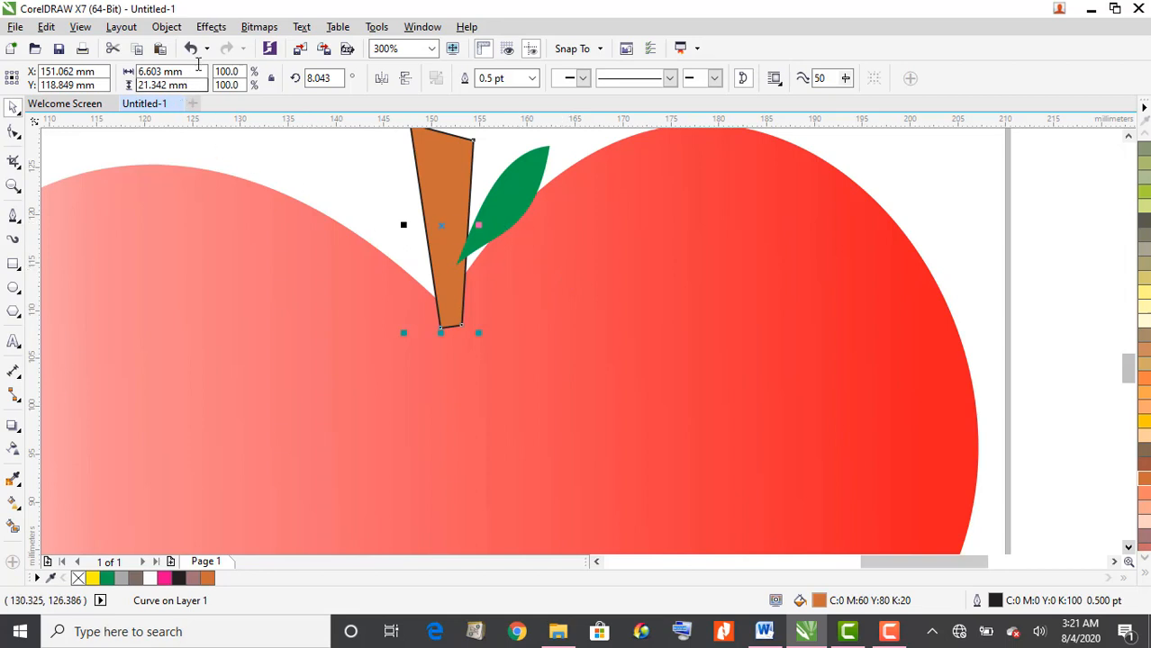
left_click(166, 28)
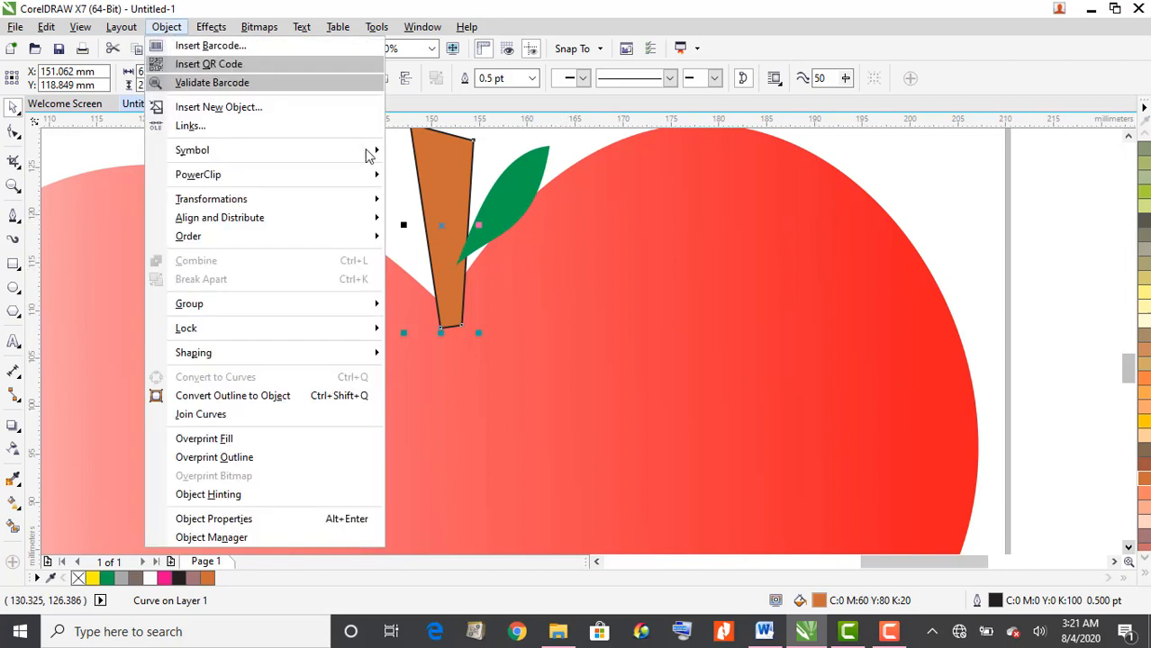
mouse_move(369, 150)
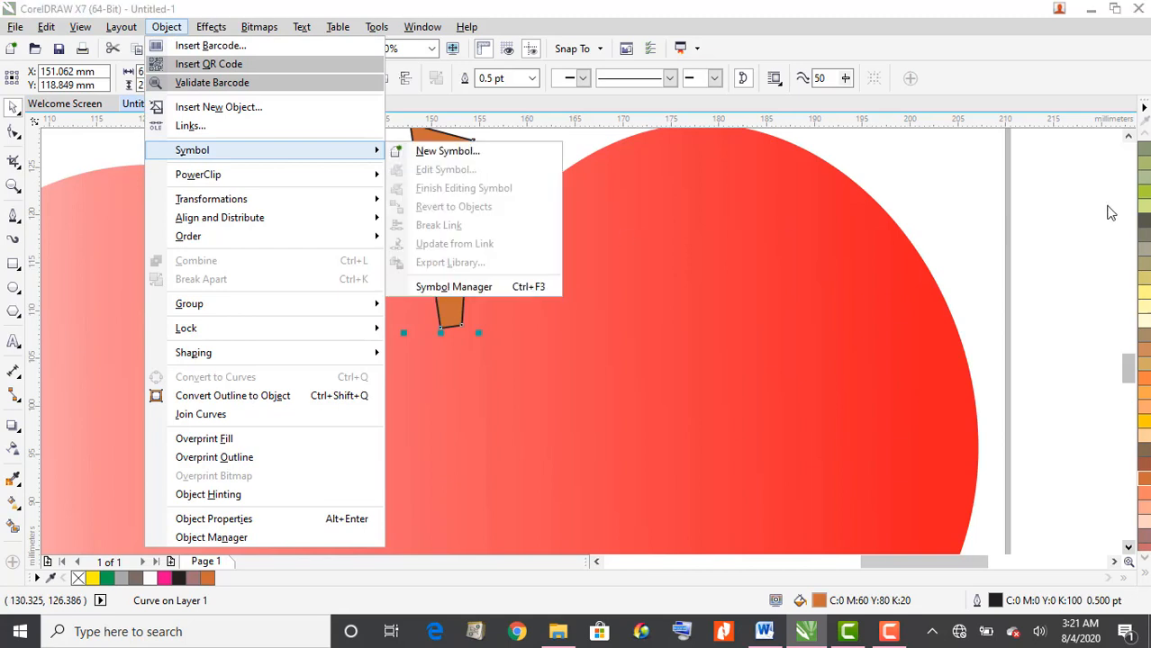
left_click(1130, 139)
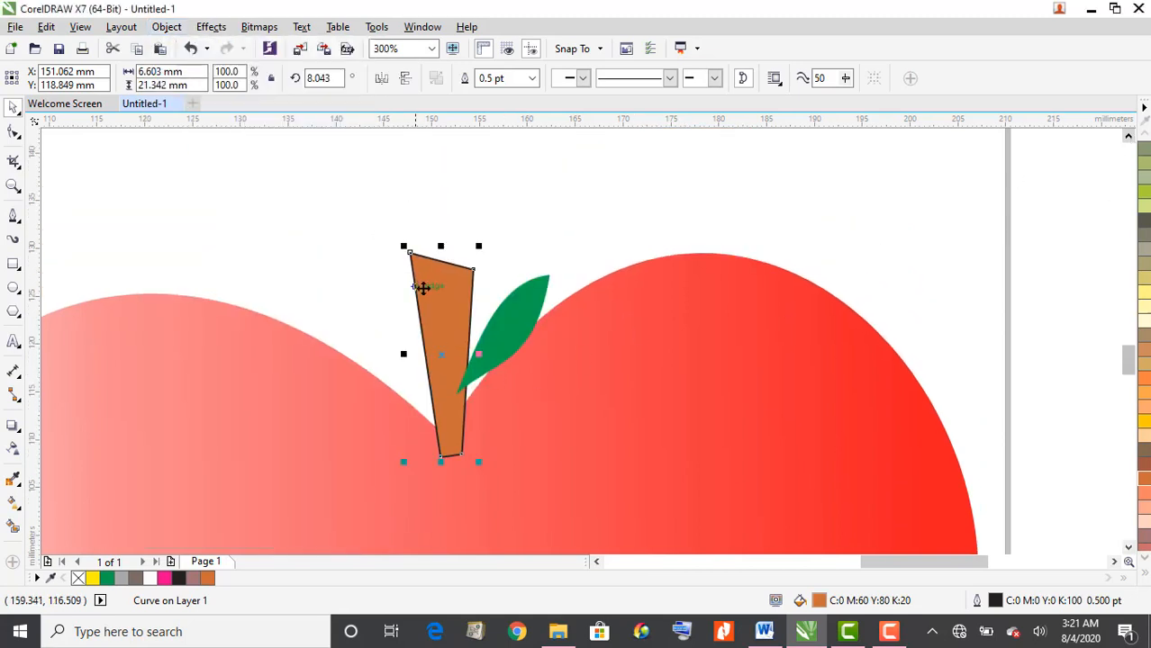
left_click(167, 28)
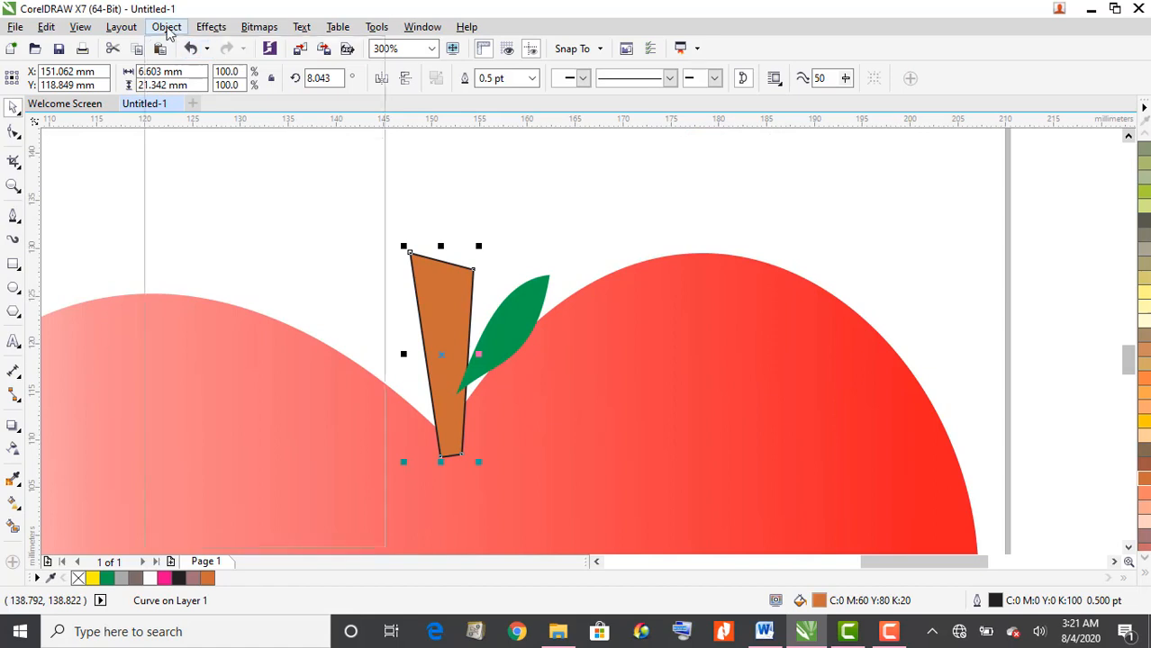
mouse_move(279, 239)
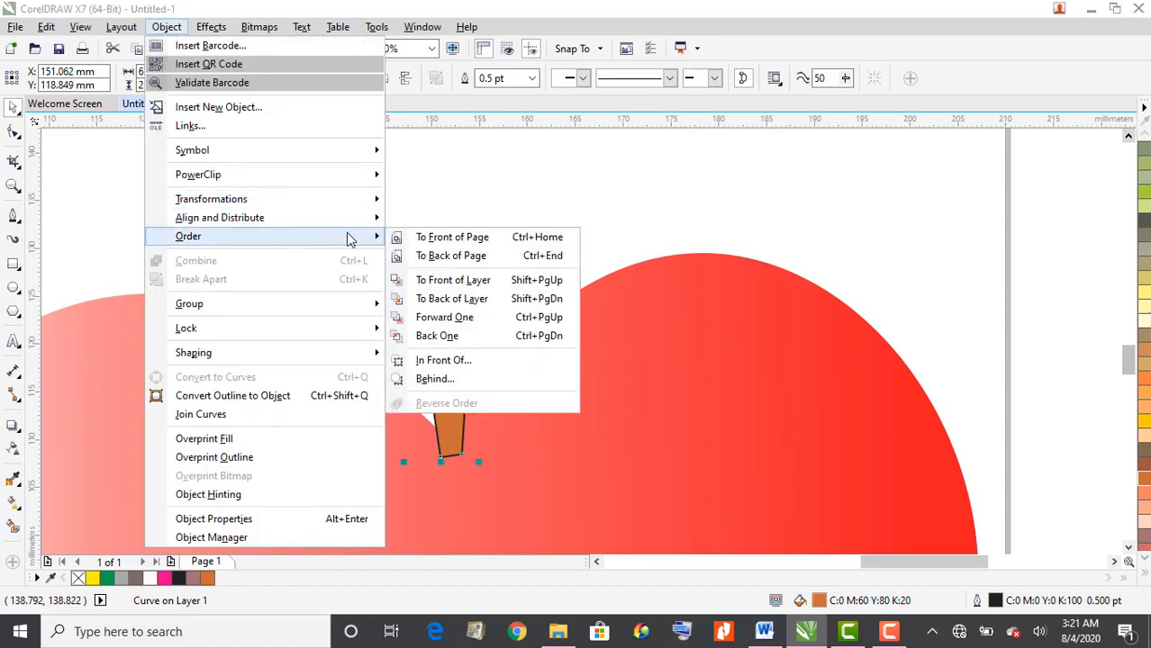
left_click(546, 305)
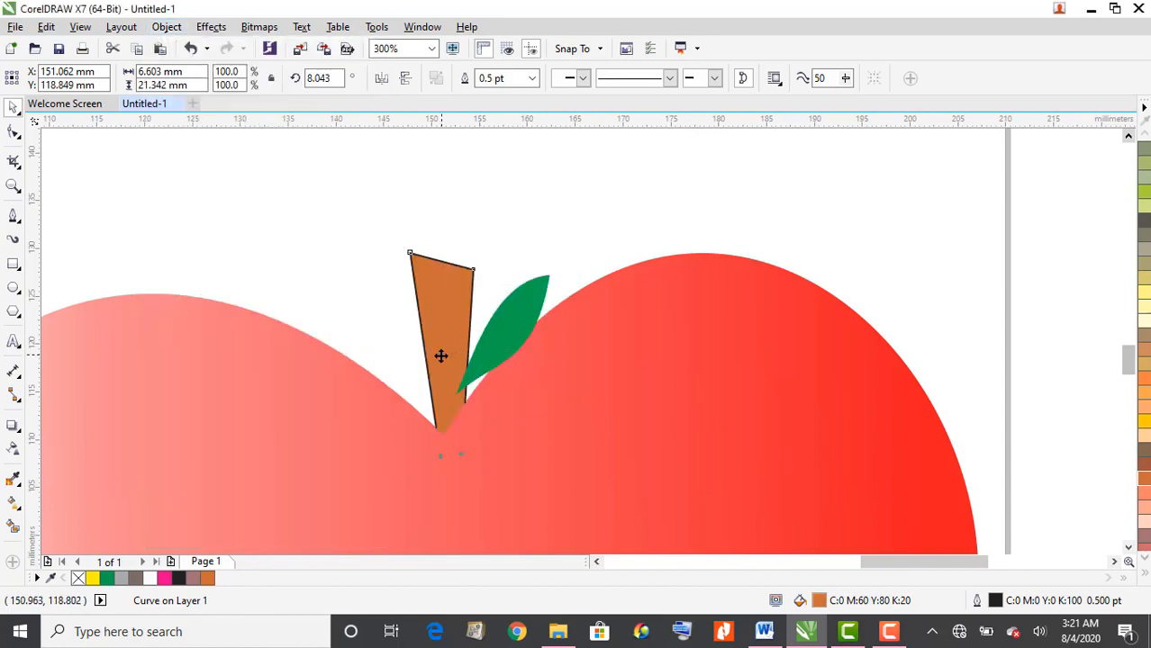
Step: Move the stem left to about X 149.4 mm and the leaf left to about X 156.1 mm
left_click_drag(443, 356, 481, 343)
left_click(488, 349)
left_click(487, 347)
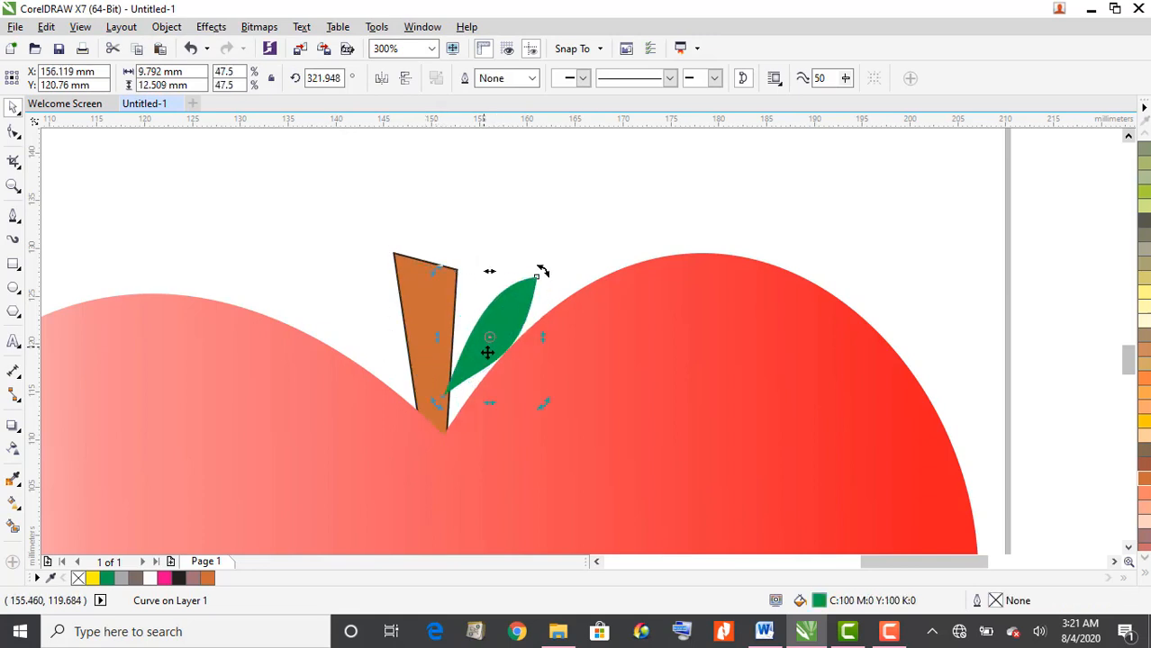
Step: Set the orange-brown stem's outline width to None
left_click(372, 295)
mouse_move(434, 301)
left_mouse_down()
mouse_move(445, 306)
mouse_move(430, 305)
left_mouse_up()
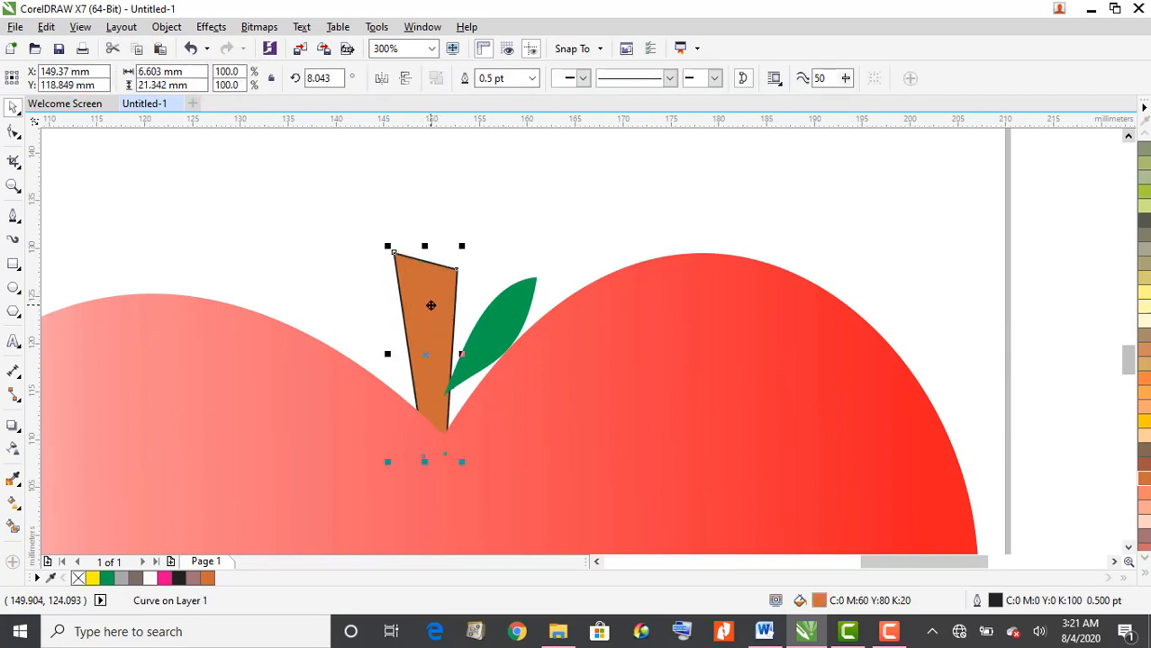
left_click(533, 79)
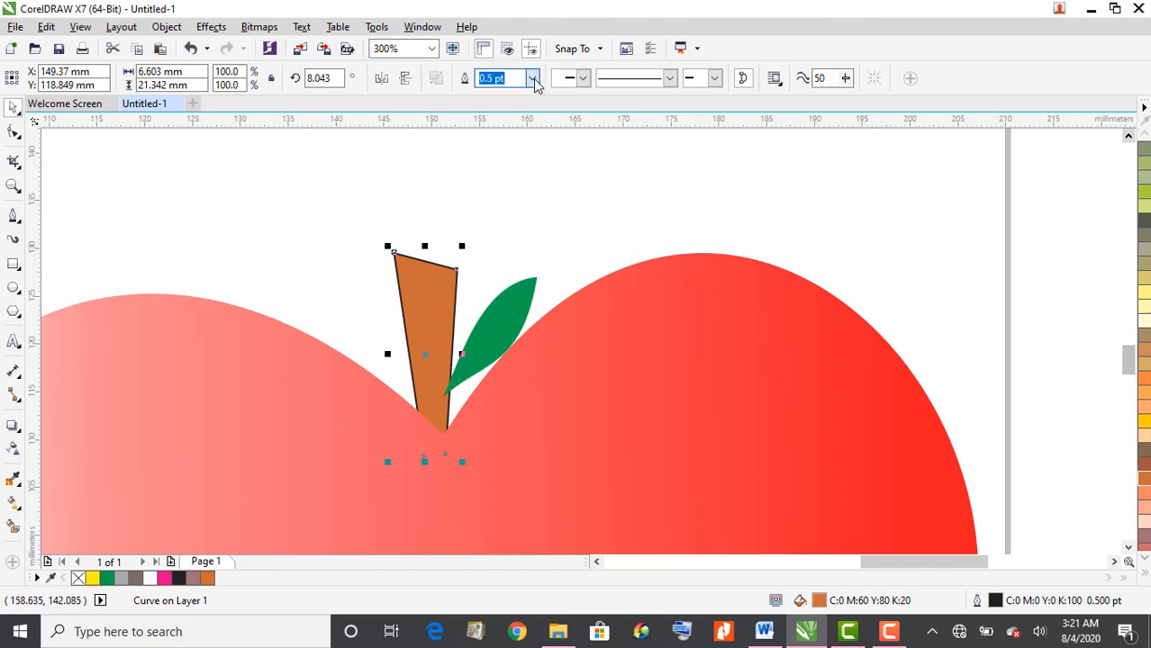
left_click(528, 95)
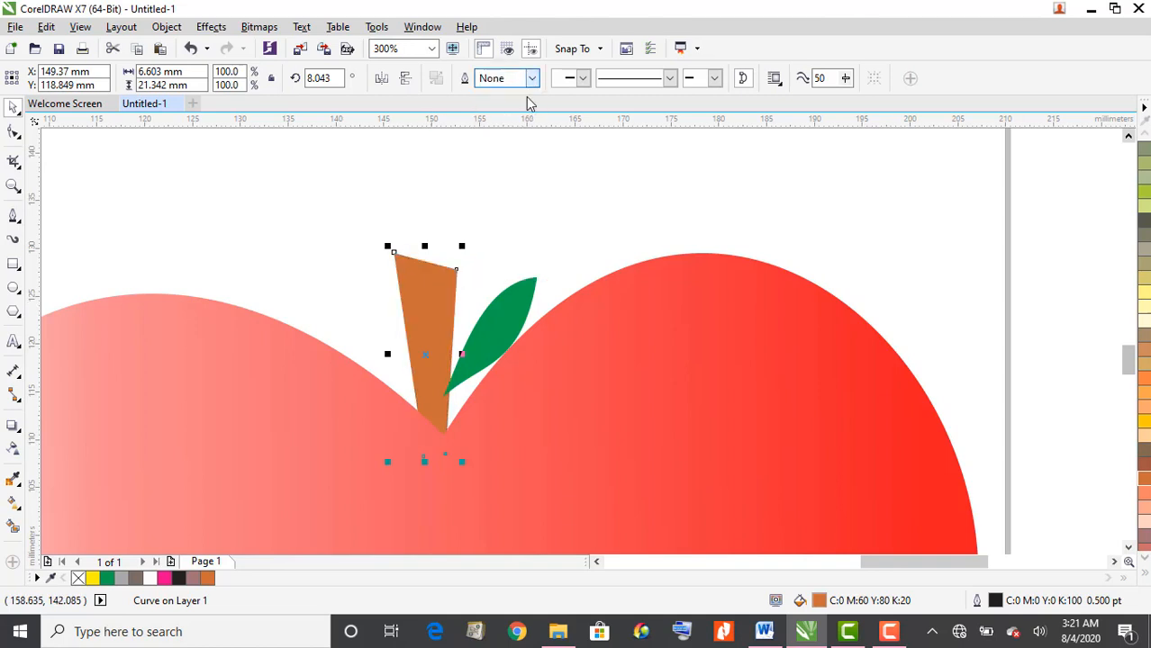
Step: Move the green leaf slightly right and down so its base meets the stem's right edge
scroll(507, 318, "up", 2)
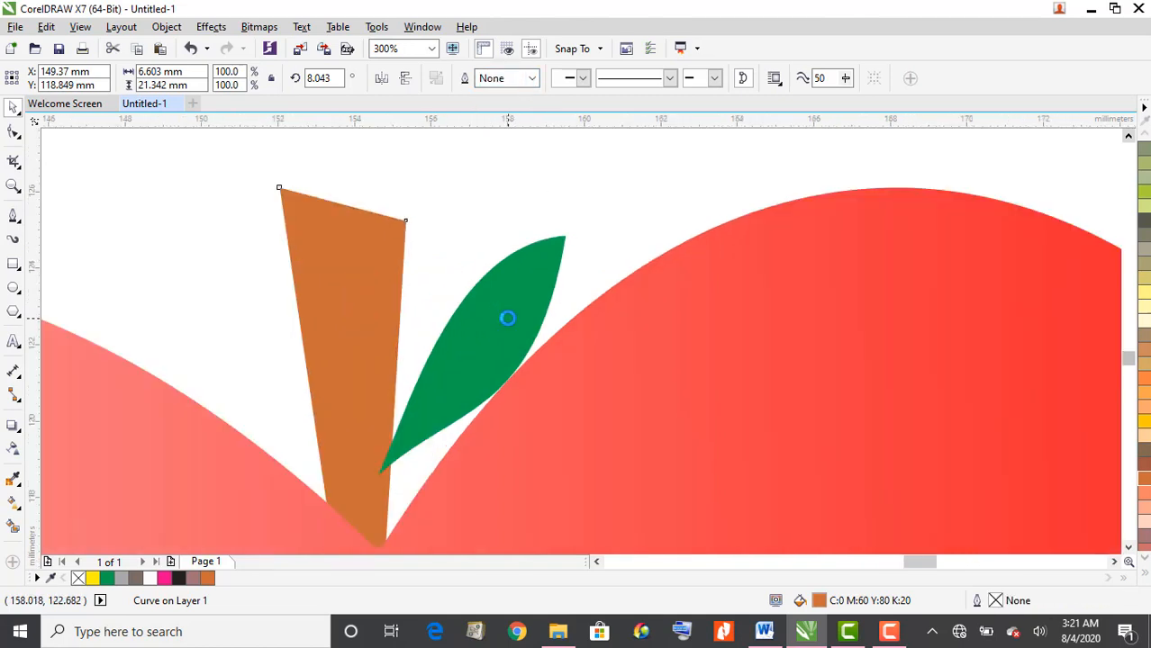
scroll(511, 325, "down", 1)
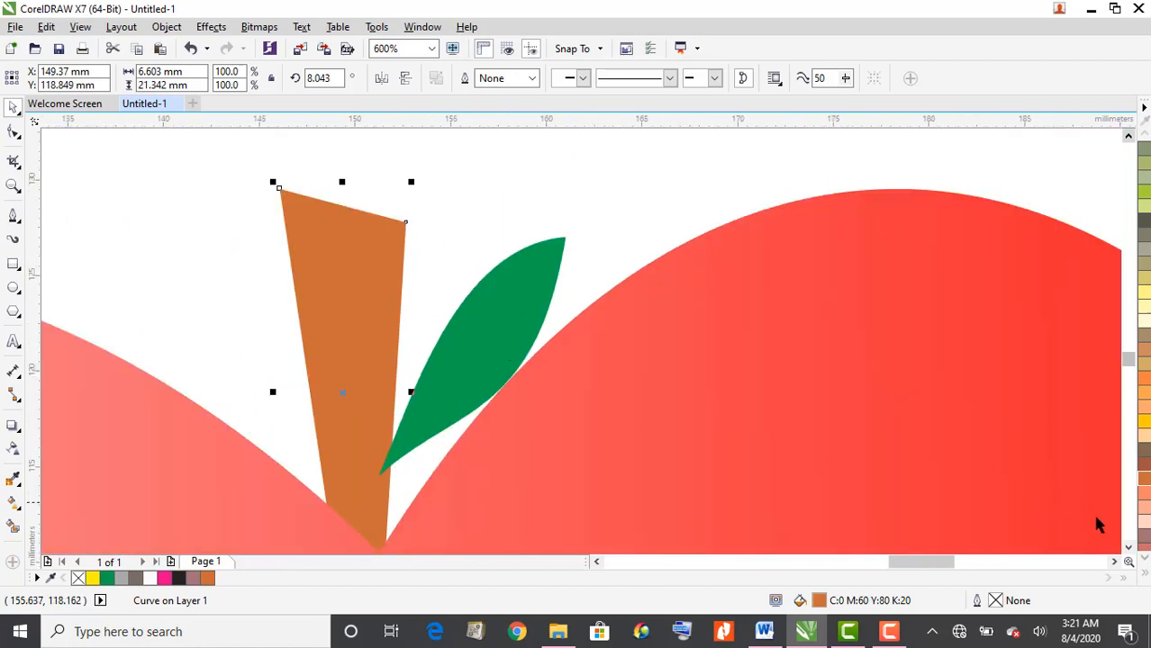
left_click(1129, 547)
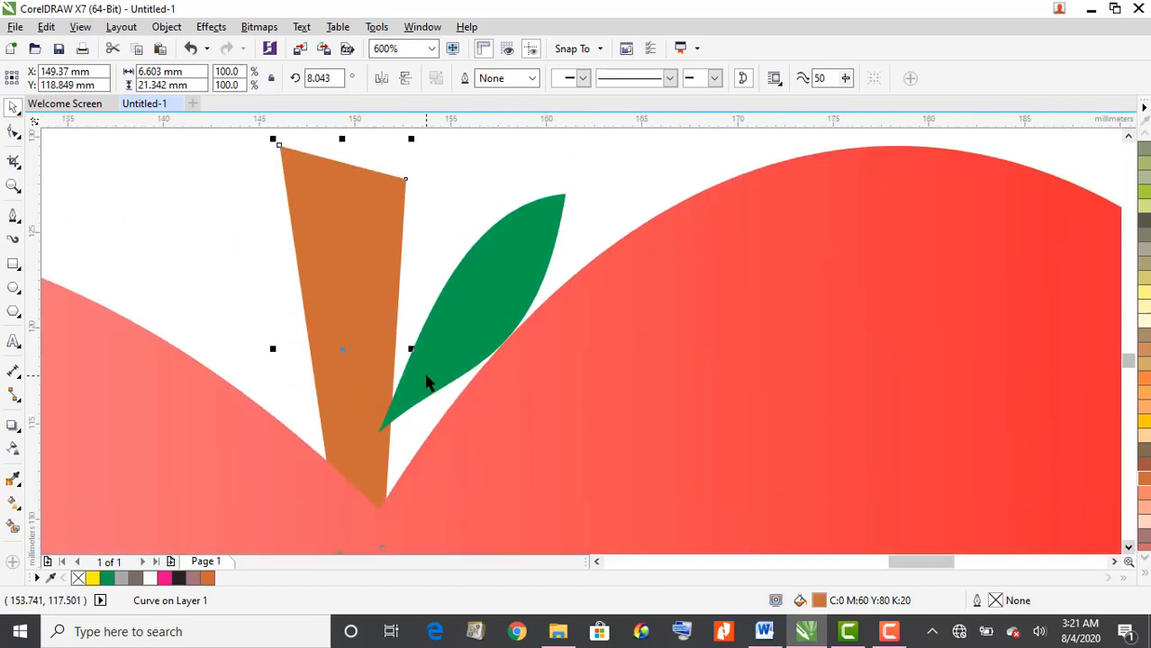
left_click_drag(455, 341, 467, 342)
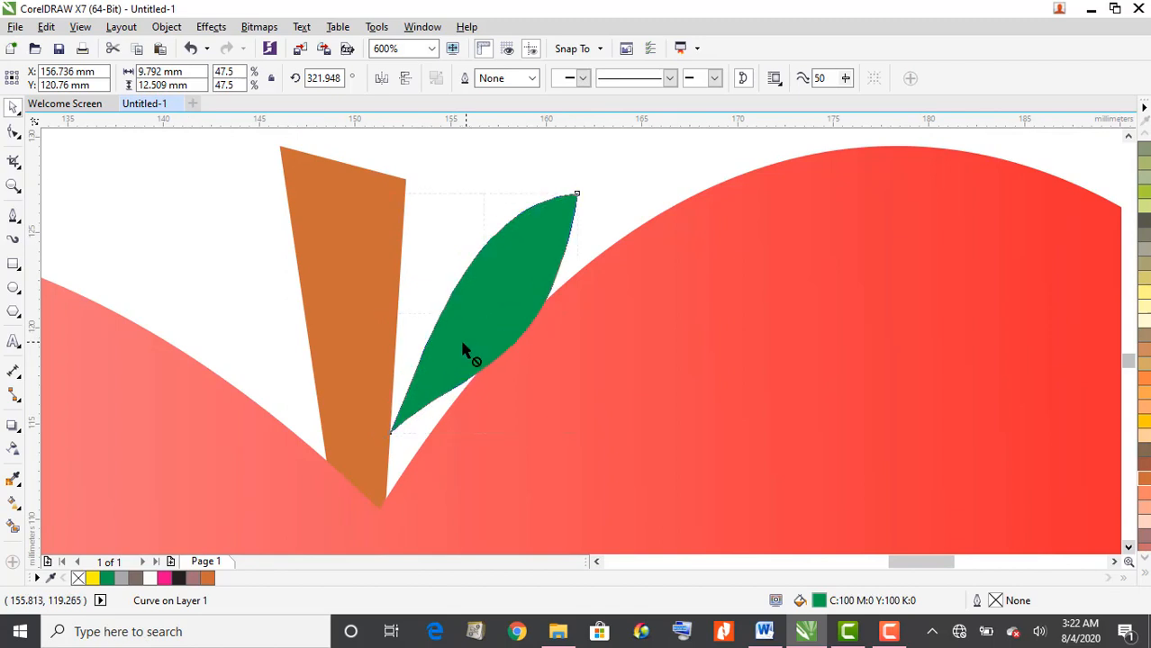
left_click(464, 343)
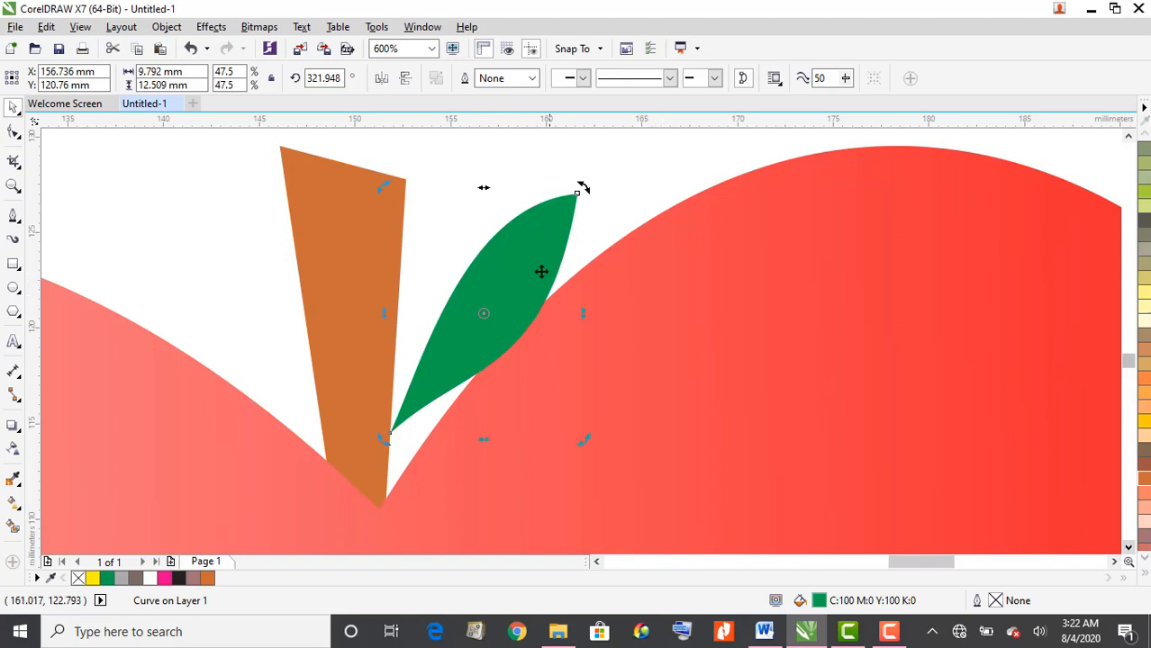
mouse_move(524, 276)
left_mouse_down()
mouse_move(513, 291)
mouse_move(514, 268)
left_mouse_up()
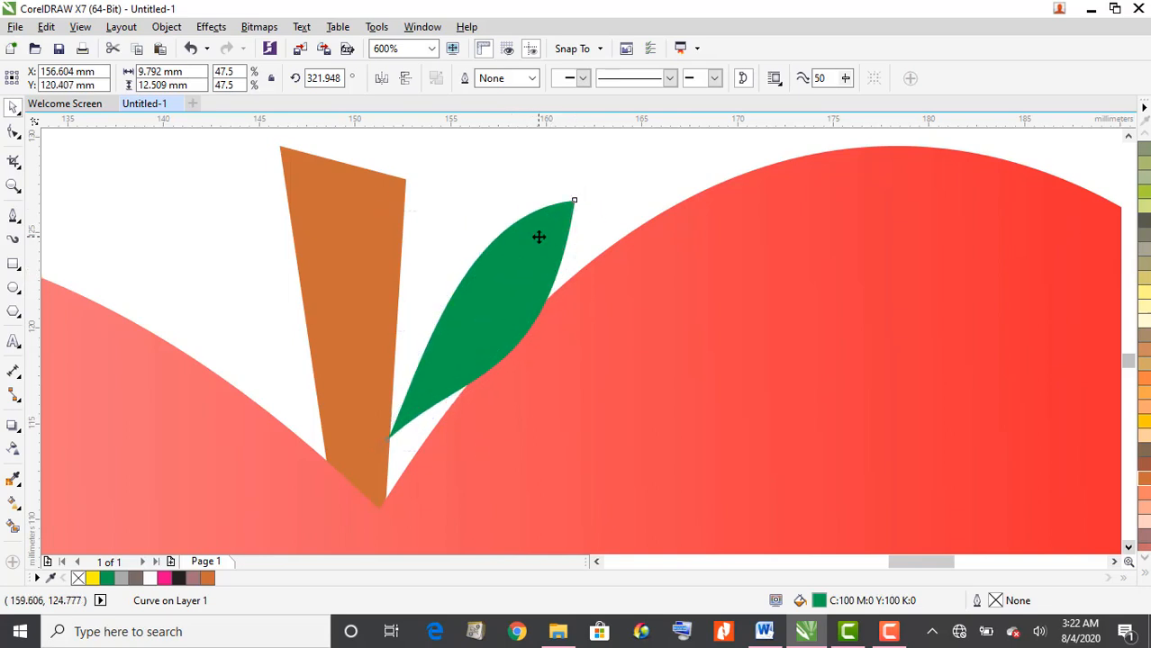
Step: Rotate the leaf clockwise to about 308.6° and move its base back against the stem's right edge
left_click(540, 236)
left_click_drag(578, 197, 606, 218)
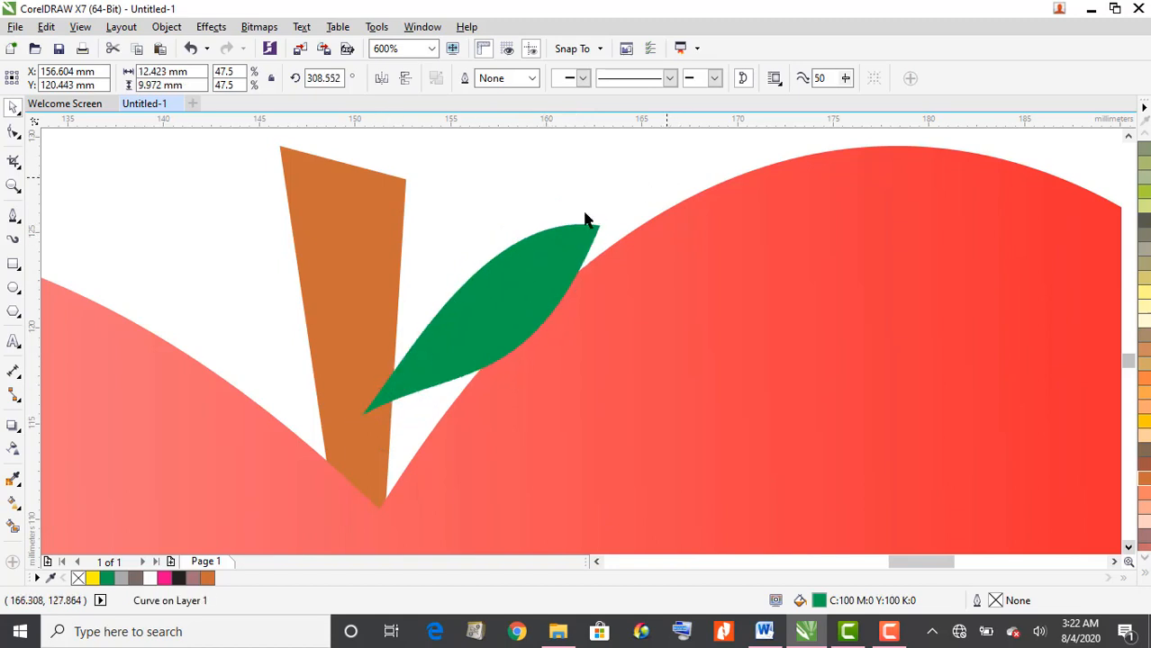
left_click(589, 221)
left_click(475, 344)
left_click_drag(527, 309, 550, 326)
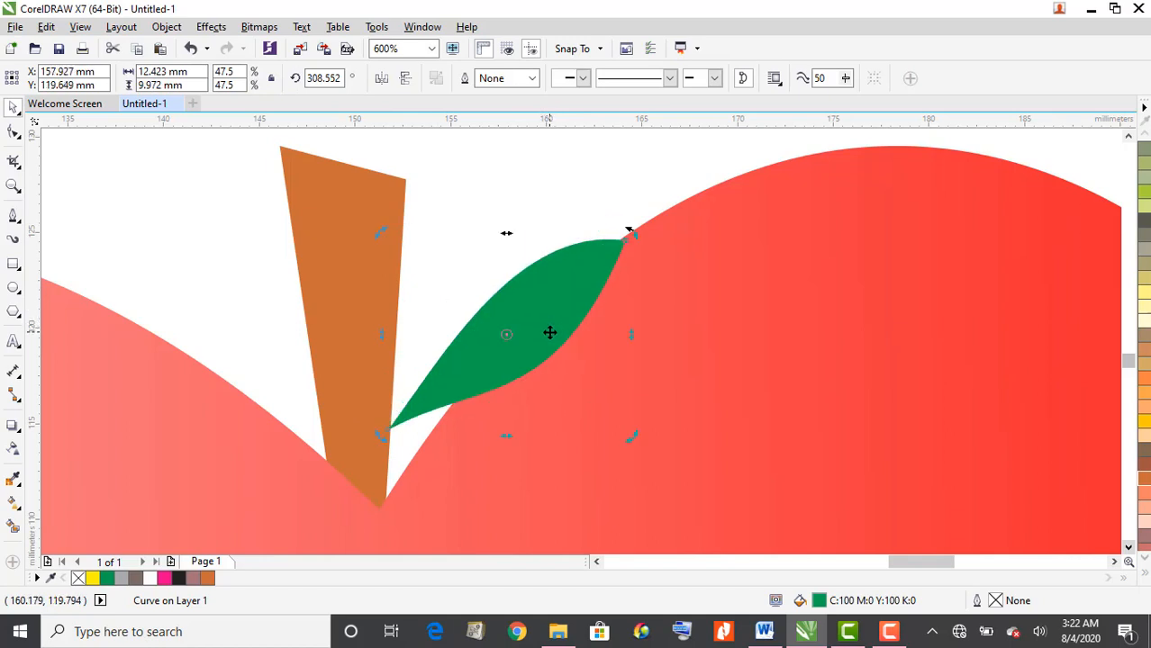
Step: Rotate the leaf counterclockwise to about 325.8°, shifting it left and down toward the stem's base
left_click_drag(634, 236, 616, 220)
left_click(543, 195)
mouse_move(540, 288)
left_mouse_down()
mouse_move(520, 331)
mouse_move(532, 355)
mouse_move(529, 292)
left_mouse_up()
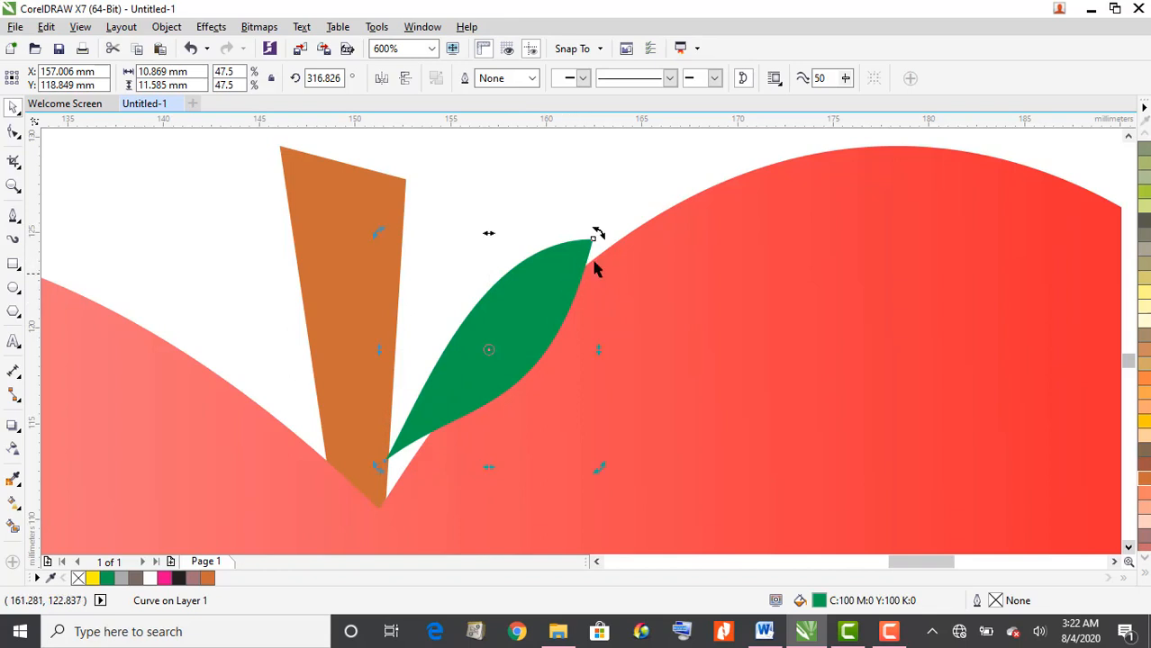
left_click_drag(597, 233, 577, 222)
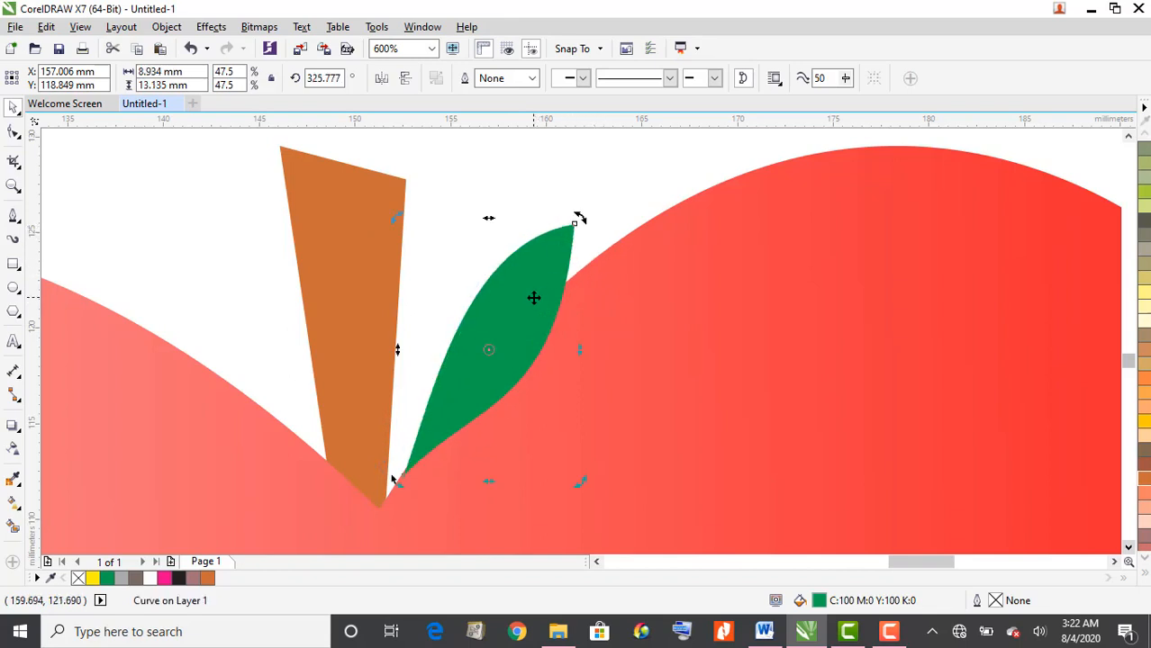
Step: Move the leaf up clear of the apple body with its base on the stem's right edge, and scale it down slightly
left_click_drag(534, 297, 520, 230)
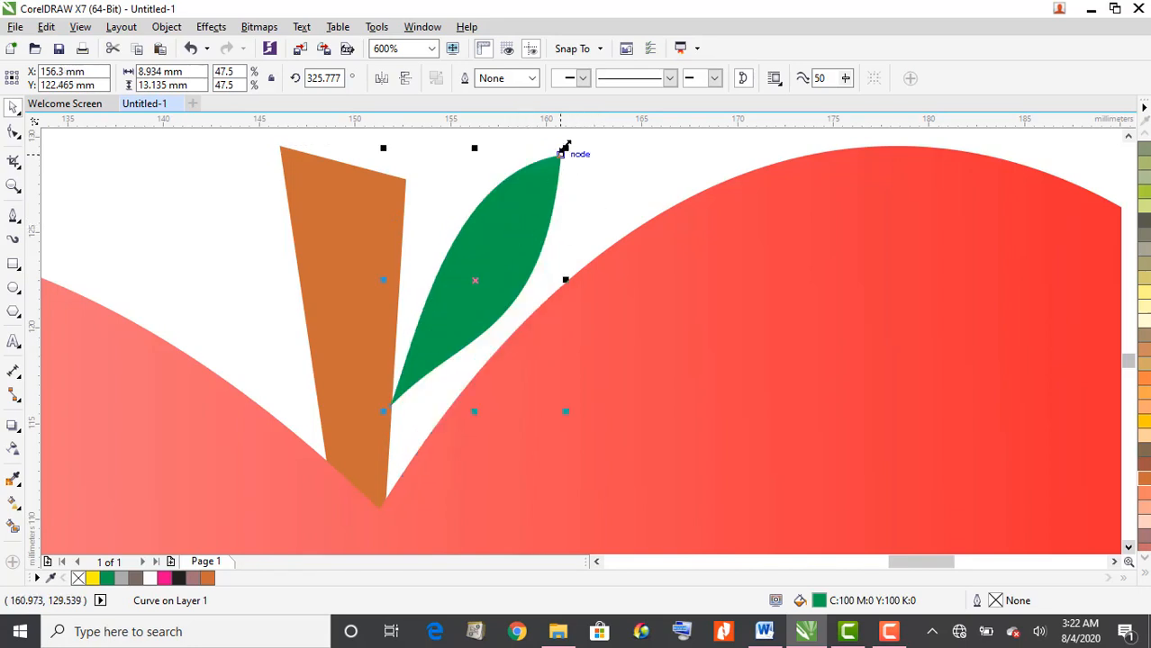
left_click_drag(565, 149, 541, 184)
left_click(620, 181)
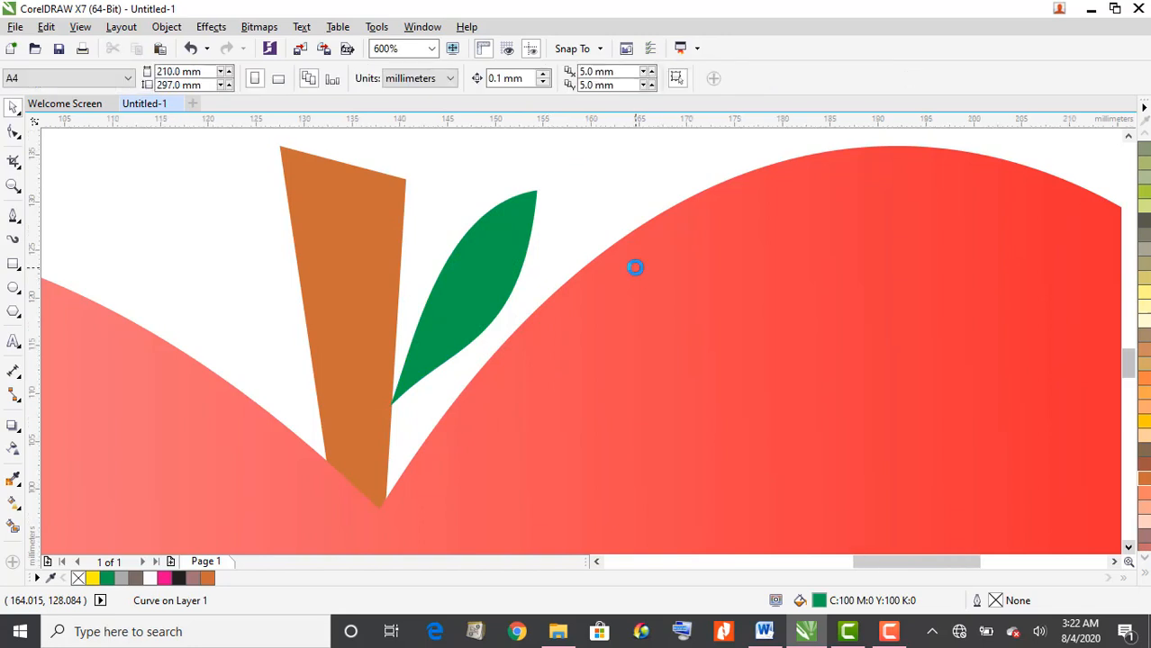
Step: Examine the whole red apple with its stem and leaf, and compare it with the green apple
scroll(637, 264, "down", 2)
scroll(698, 329, "down", 1)
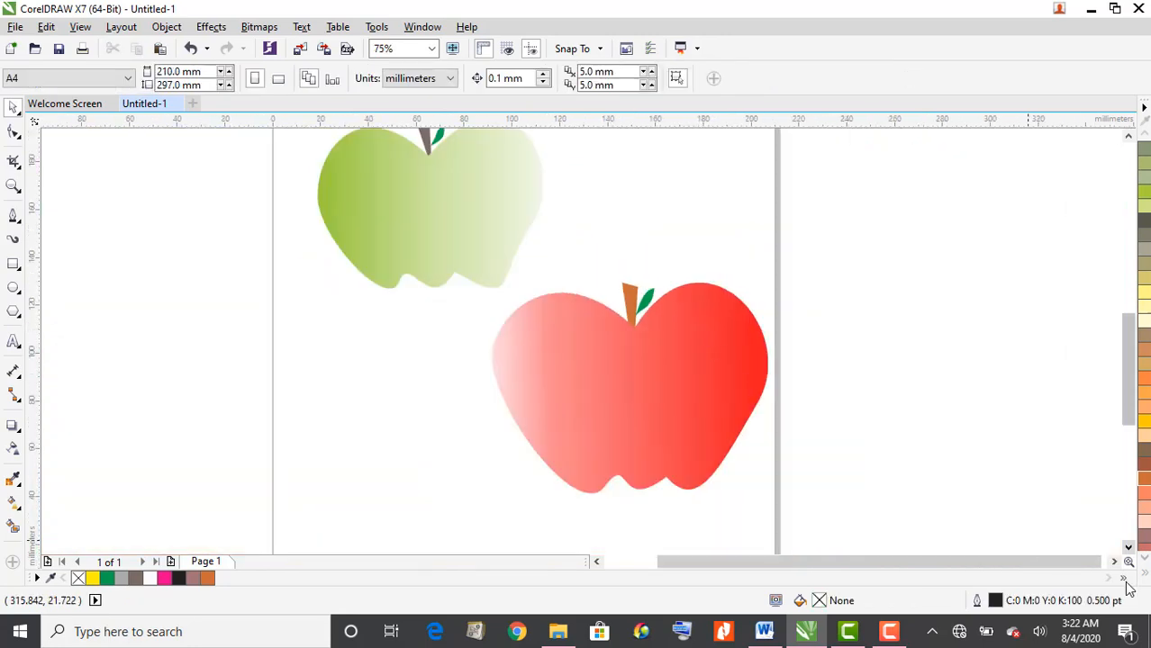
left_click(1130, 547)
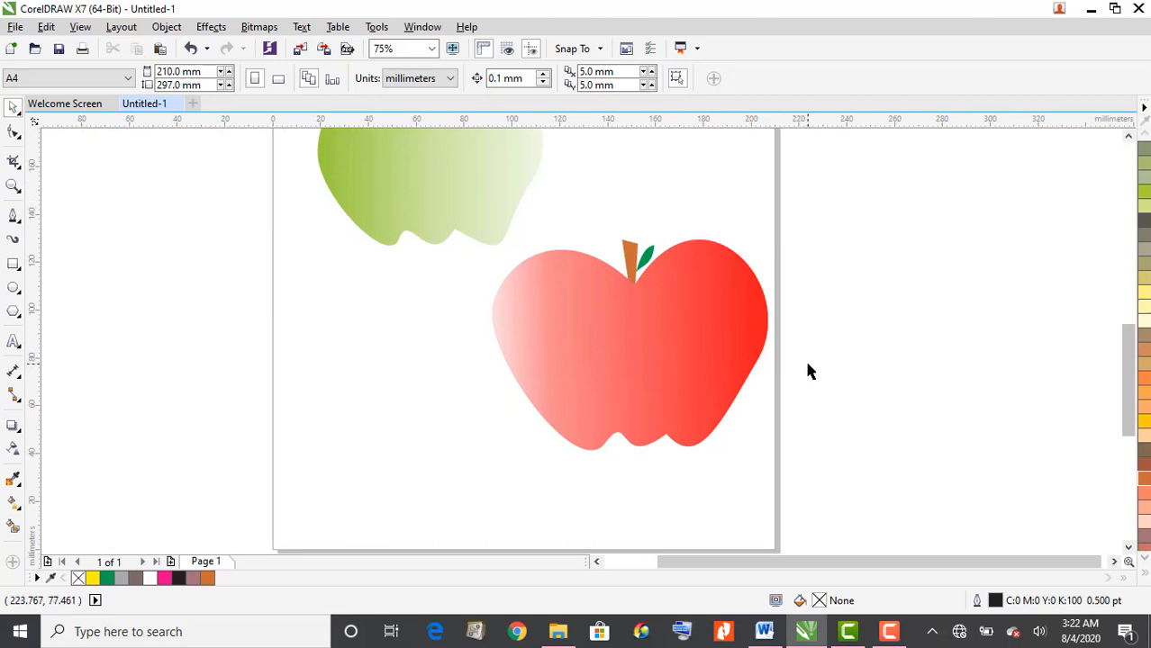
scroll(808, 371, "up", 1)
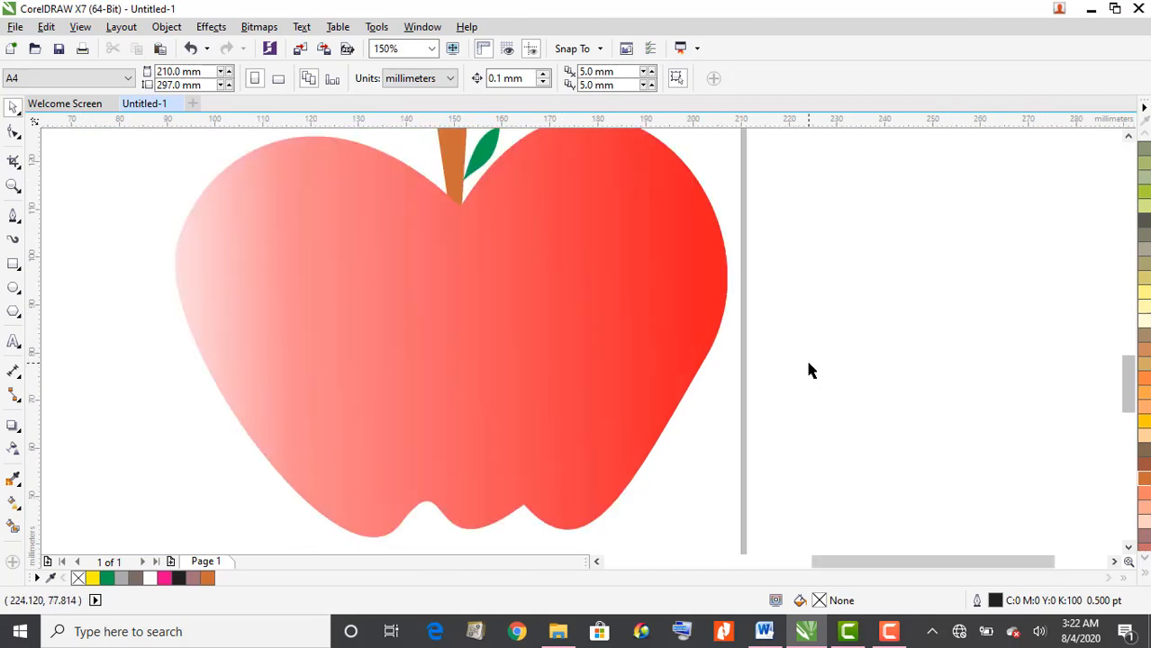
scroll(807, 371, "down", 1)
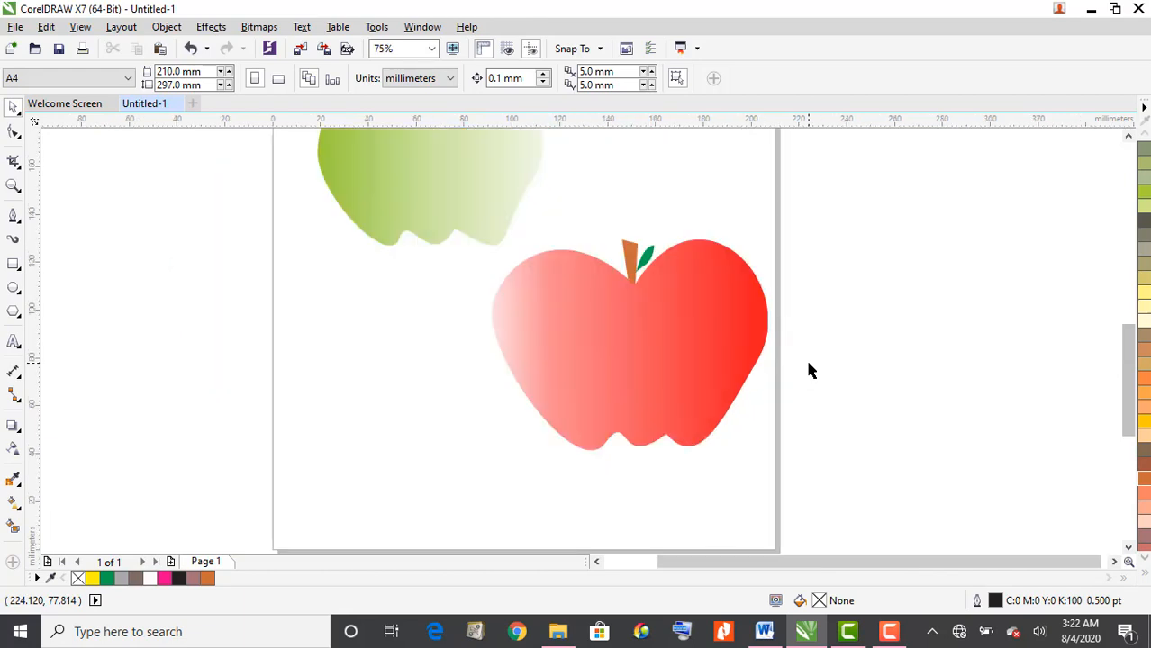
left_click(1127, 136)
left_click(1128, 136)
left_click(1127, 136)
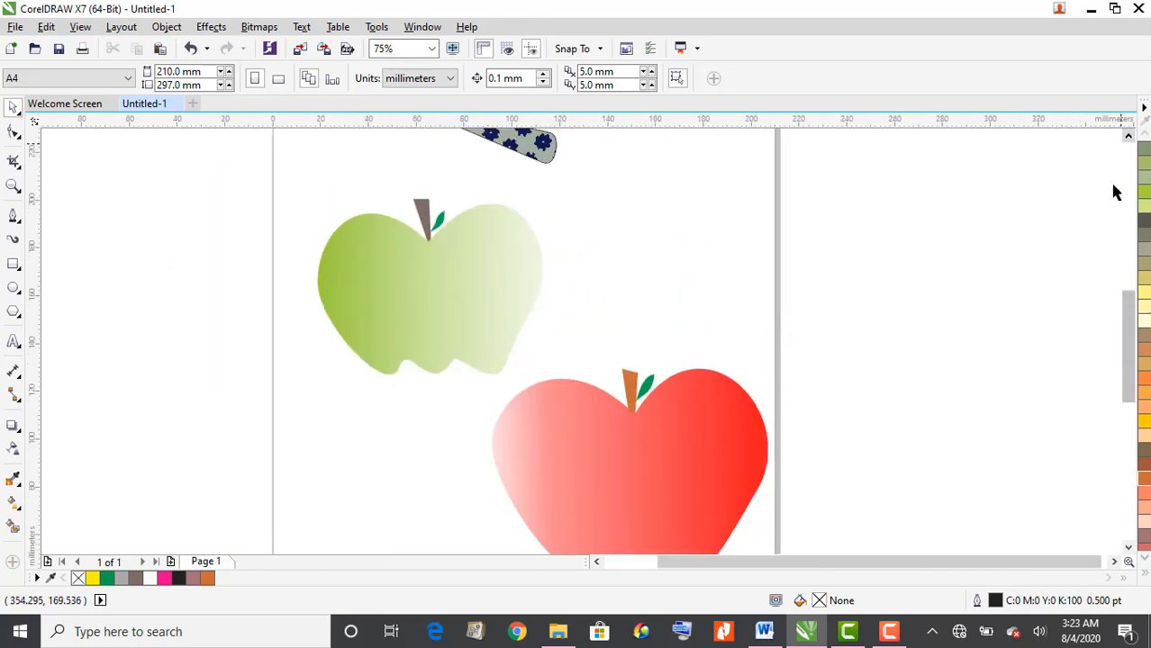
left_click(1128, 546)
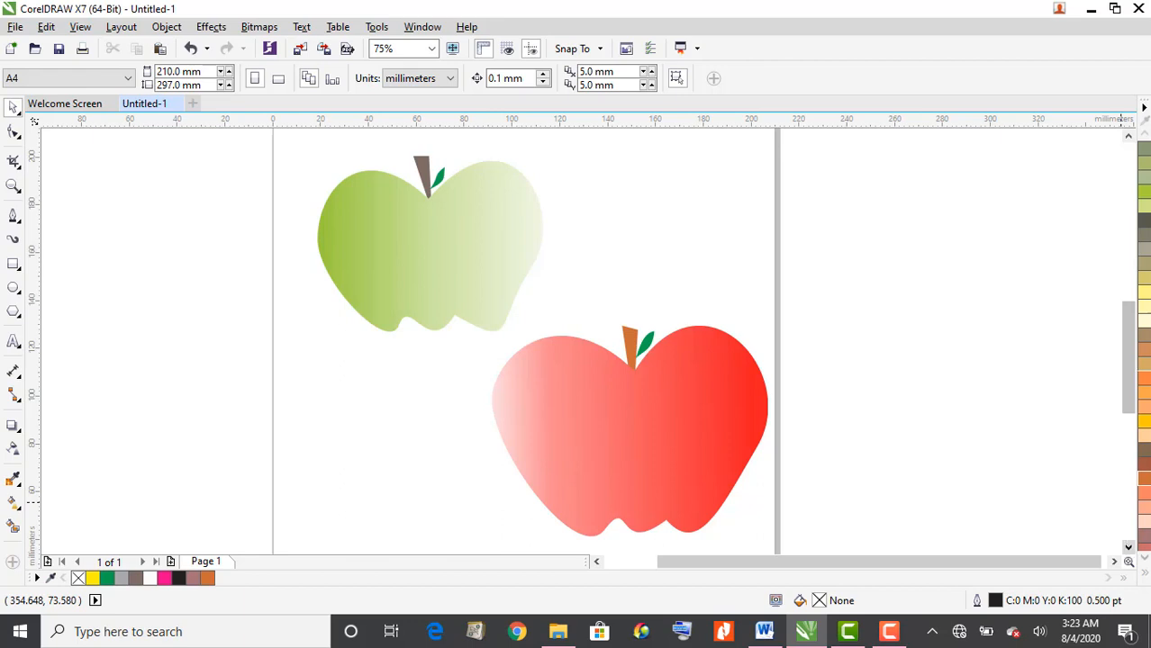
left_click_drag(1129, 353, 1130, 373)
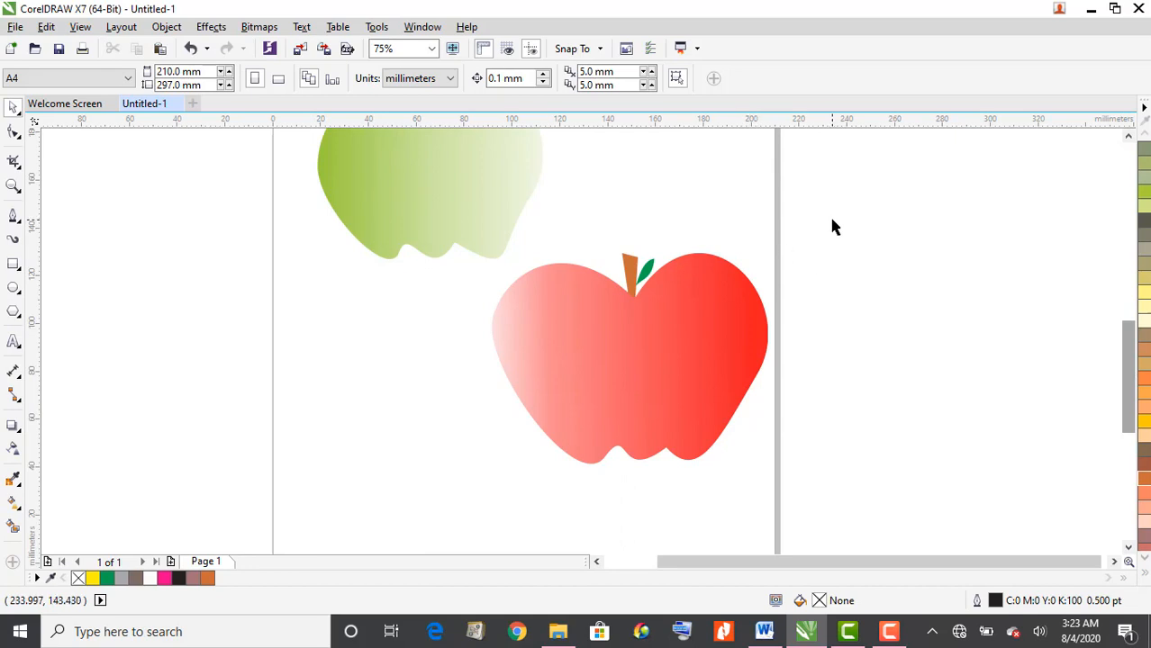
Step: Group the red apple's body, stem and leaf into one object
left_click_drag(833, 220, 383, 530)
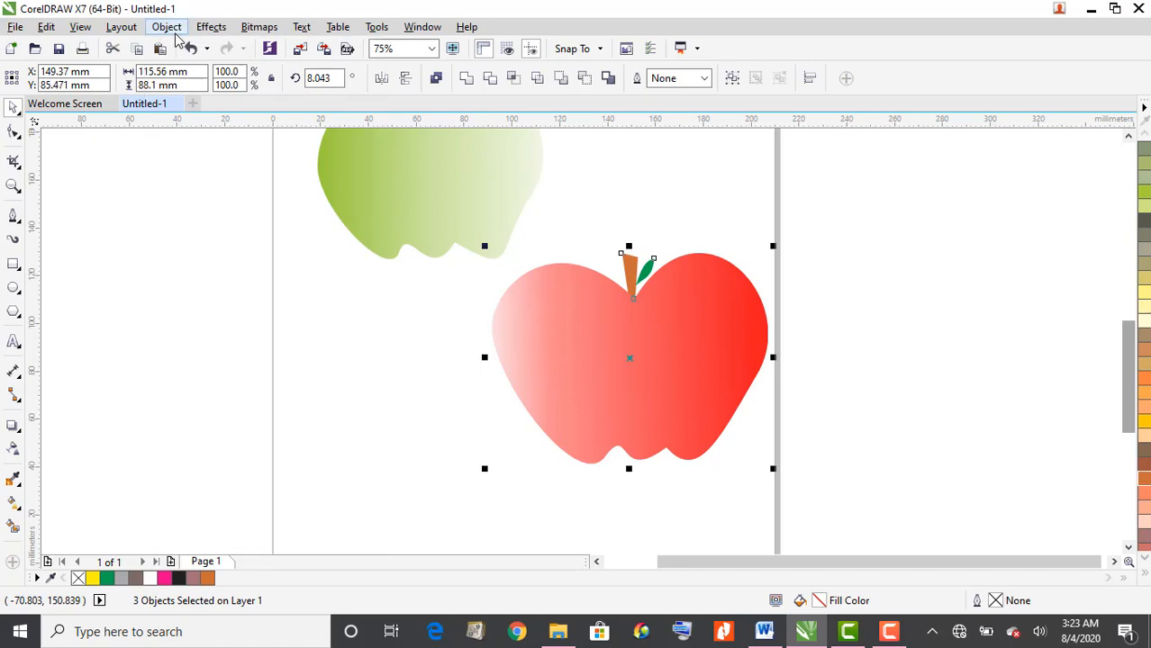
right_click(176, 34)
left_click(177, 32)
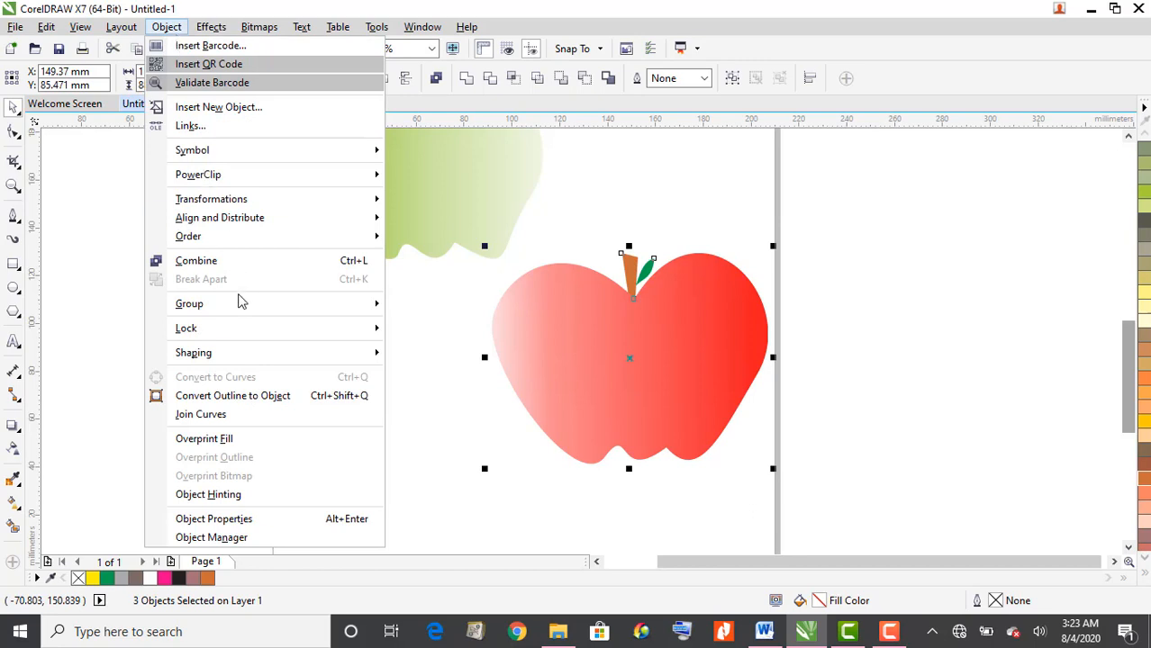
mouse_move(241, 309)
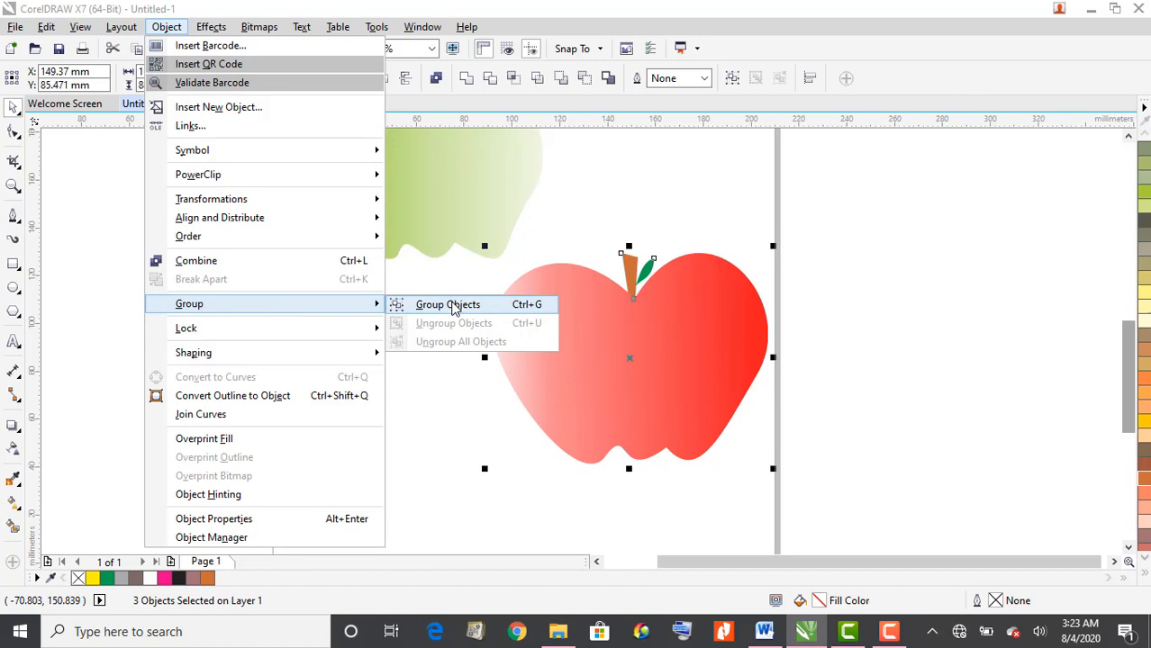
left_click(454, 305)
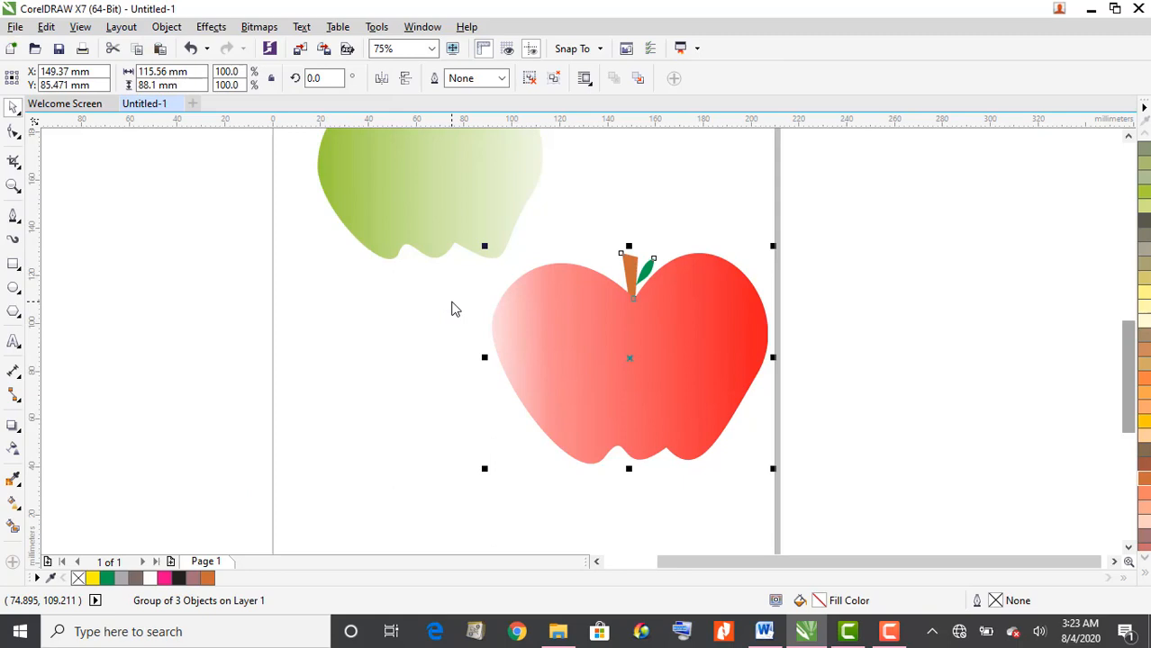
Step: Move the grouped red apple down and left to about X 133.6 mm, Y 69.6 mm
left_click(726, 193)
left_click_drag(702, 292, 650, 352)
scroll(583, 351, "down", 2)
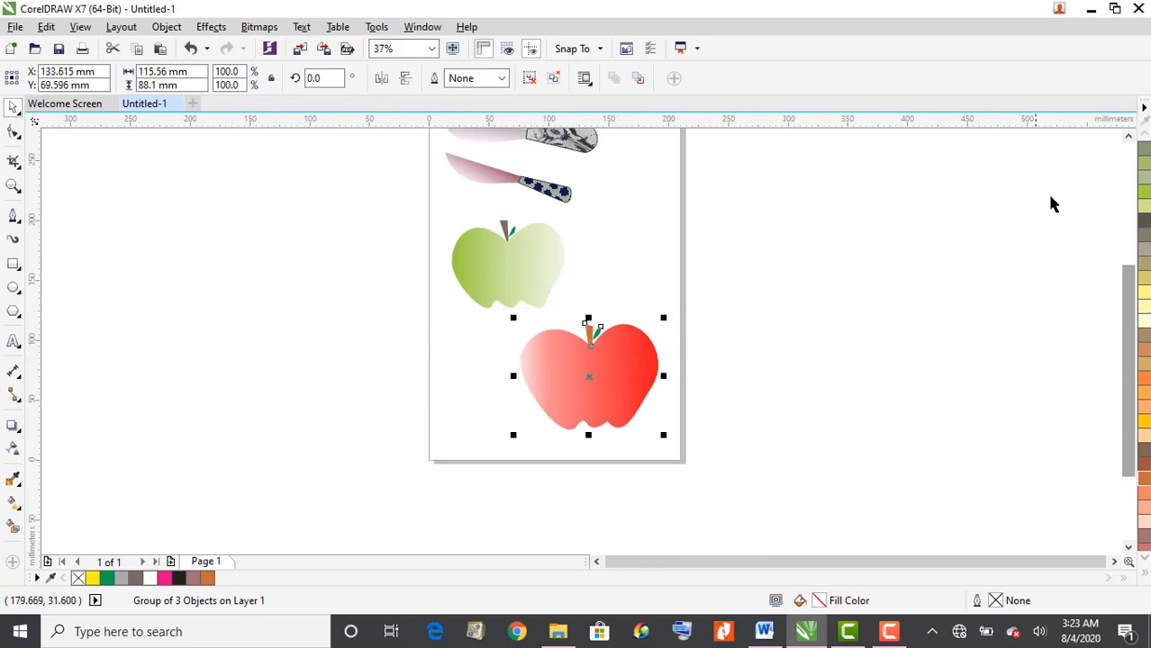
Step: Deselect the red apple group and bring the whole page into view
scroll(991, 288, "up", 2)
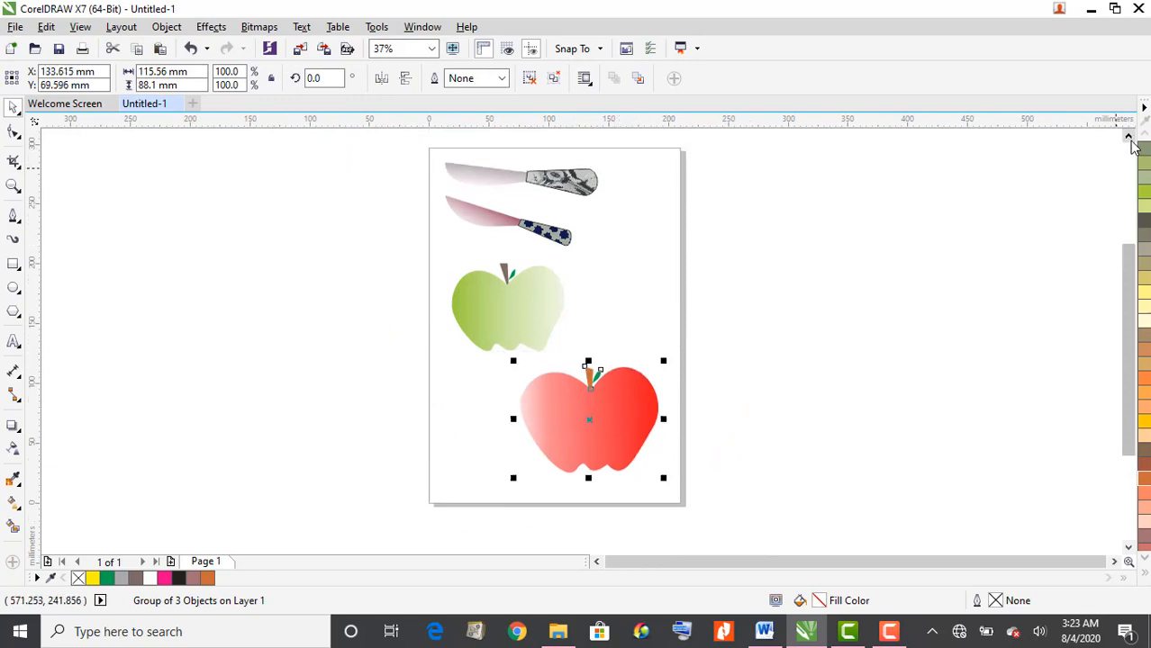
left_click(958, 343)
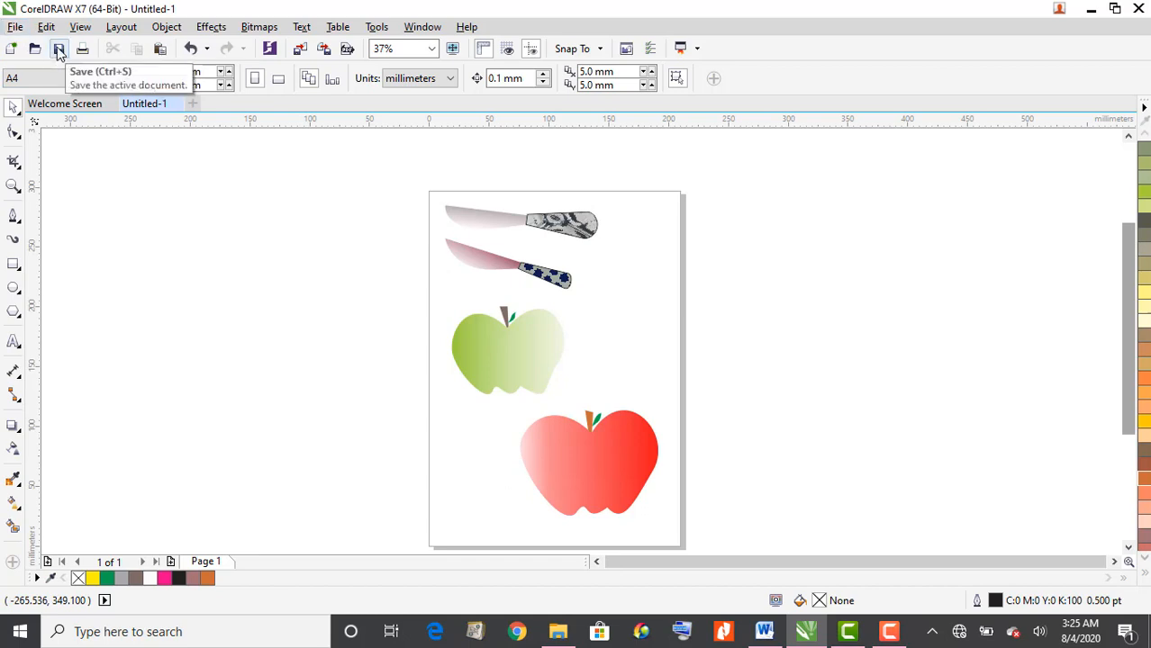
left_click(15, 27)
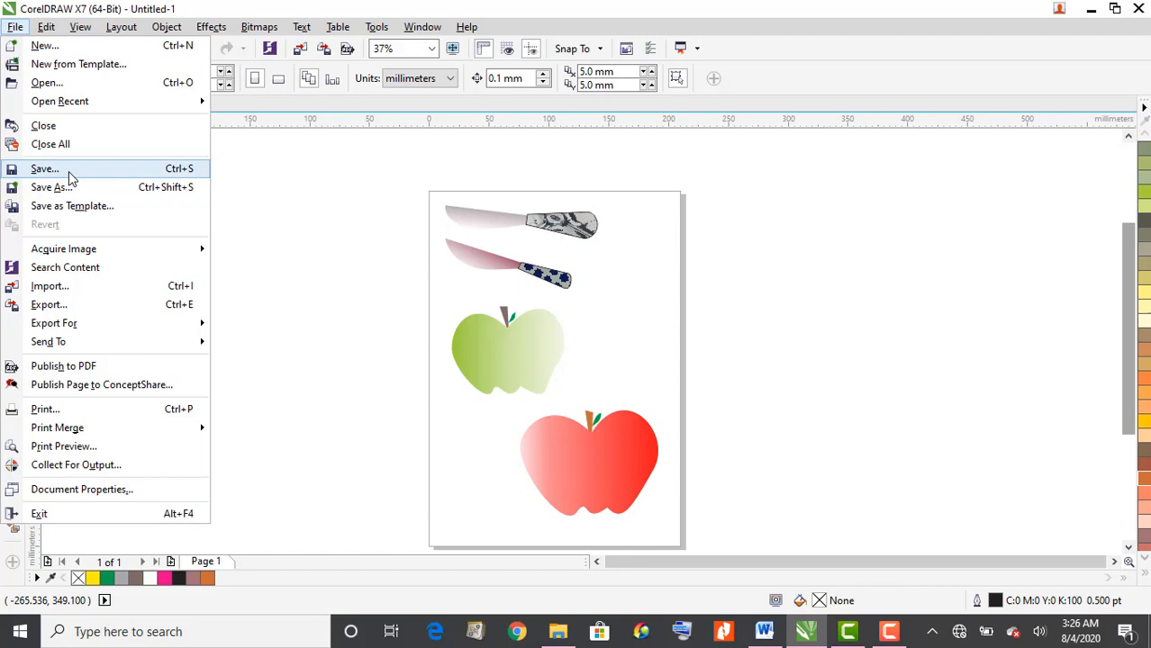
left_click(70, 178)
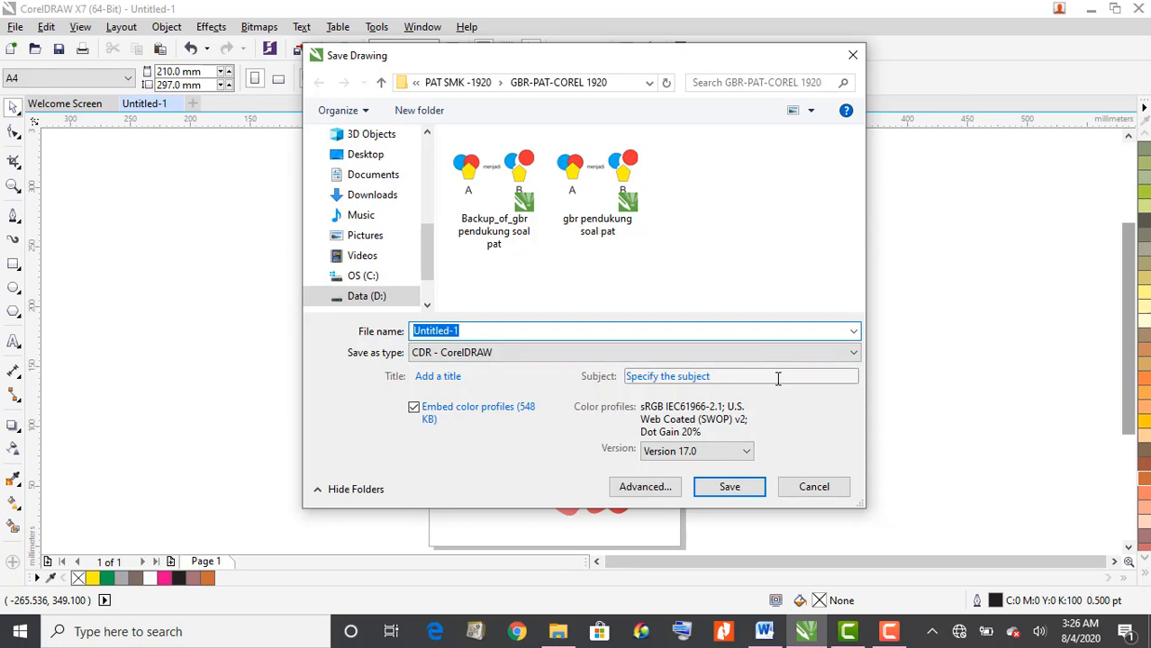
left_click(815, 490)
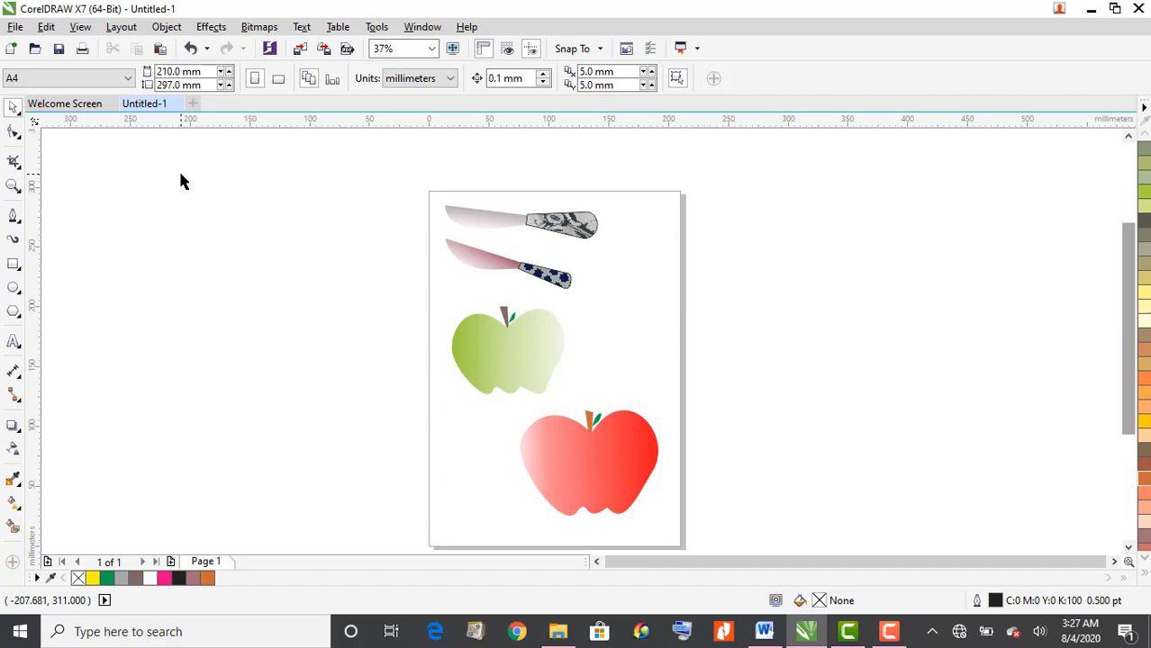
Step: Start saving the drawing and browse to the Data (D:) drive as its location
left_click(18, 27)
left_click(47, 171)
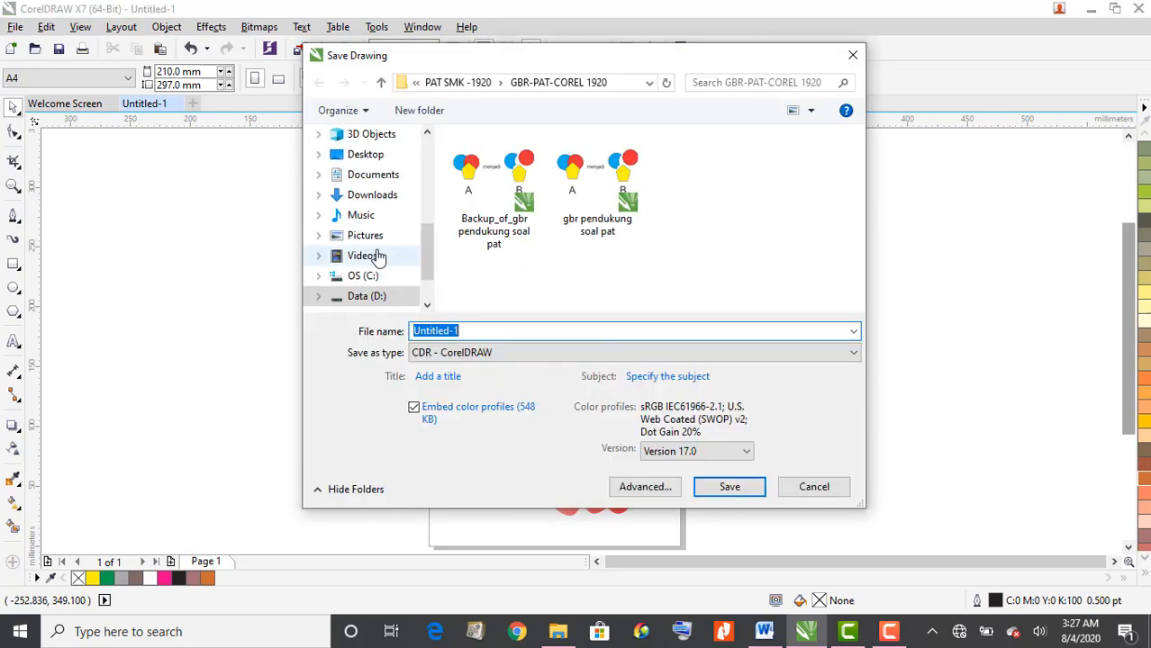
left_click(391, 301)
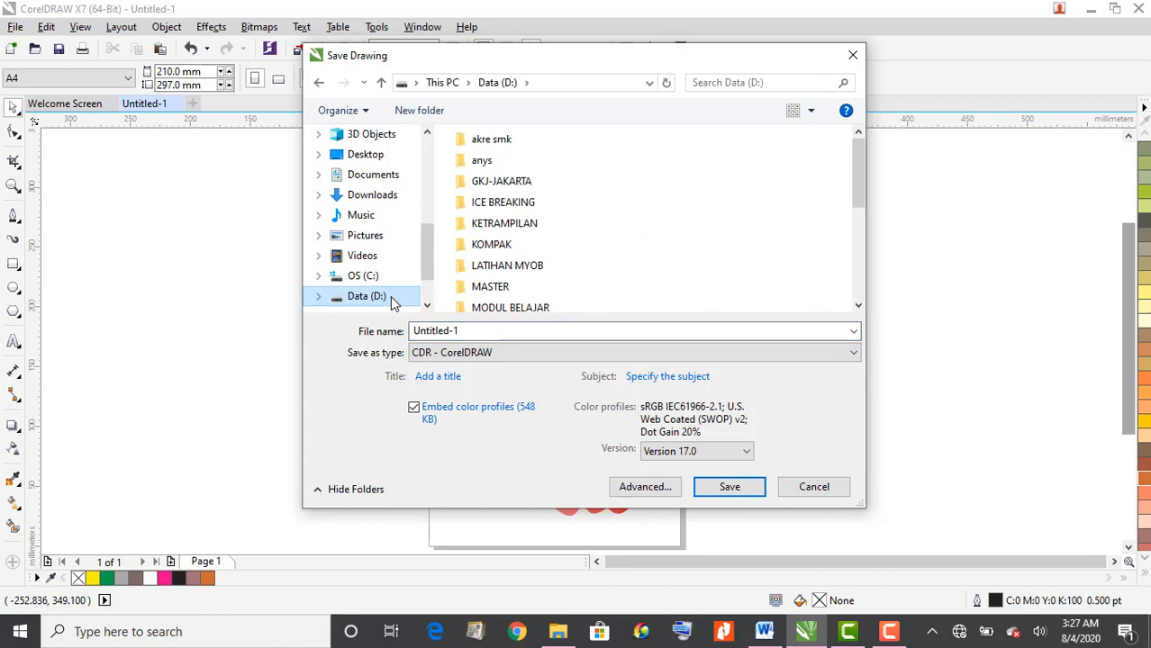
scroll(541, 234, "down", 2)
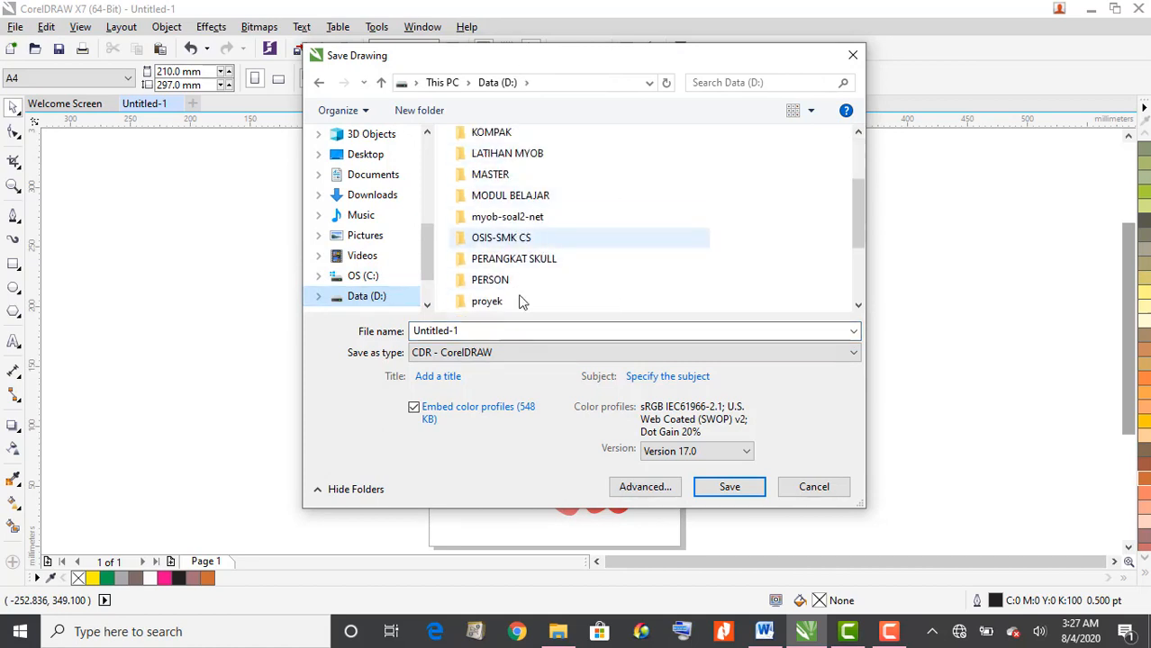
scroll(552, 245, "up", 2)
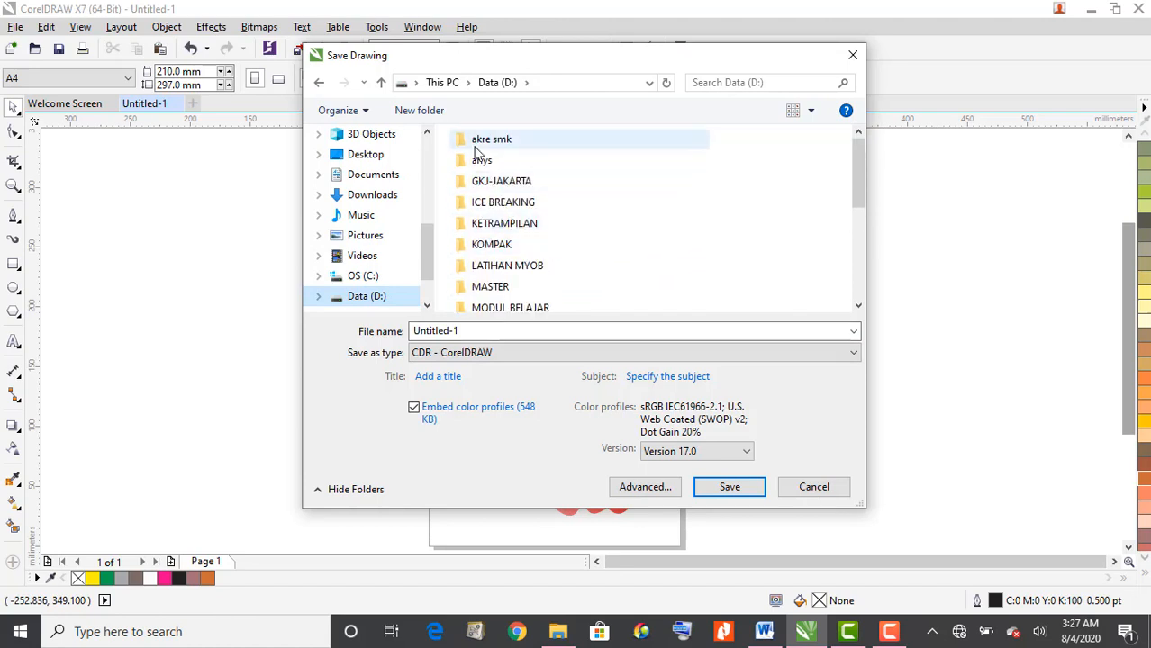
Step: Create a folder named LAT - COREL 2021 on the Data (D:) drive and open it
left_click(433, 113)
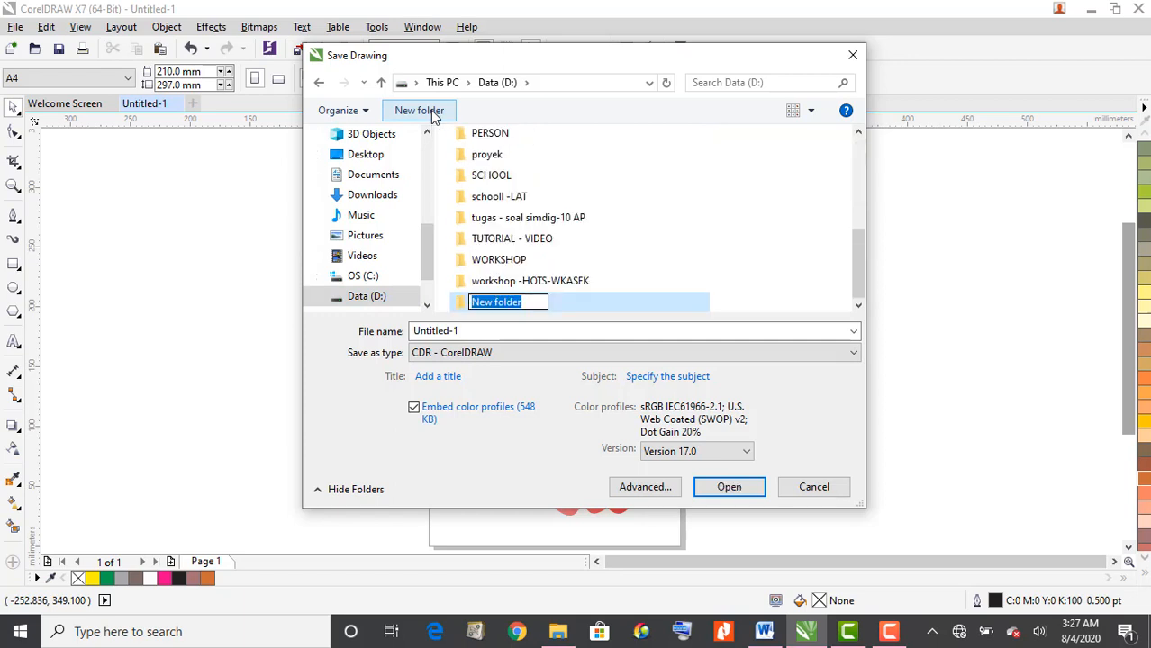
type("LAT")
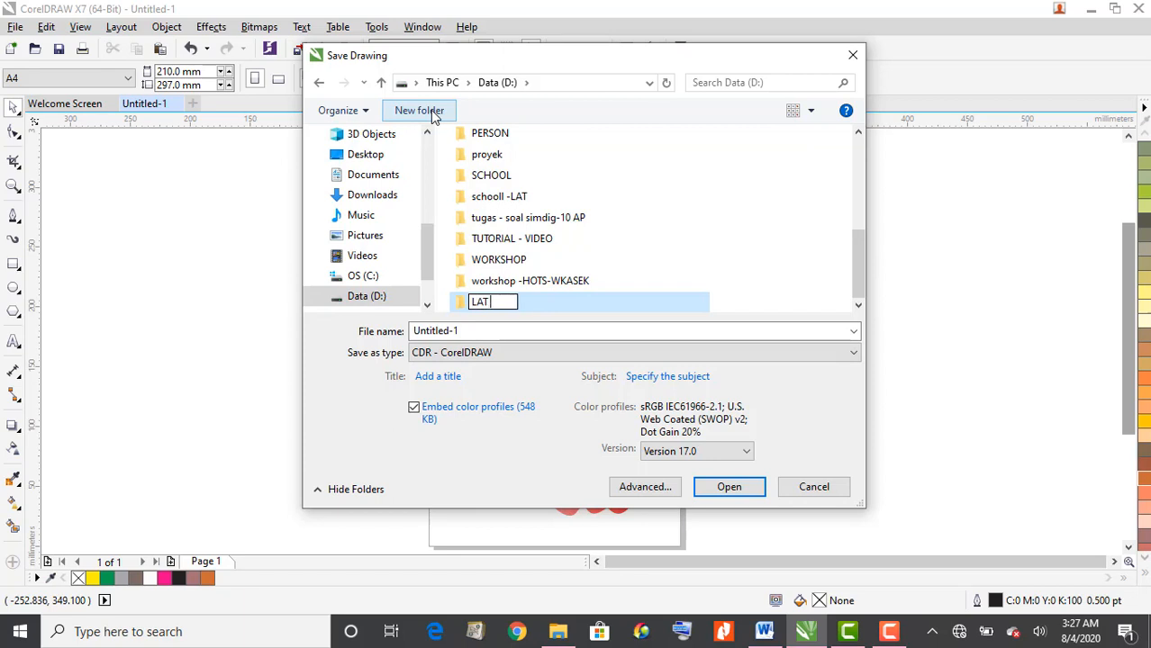
type(" - COREL")
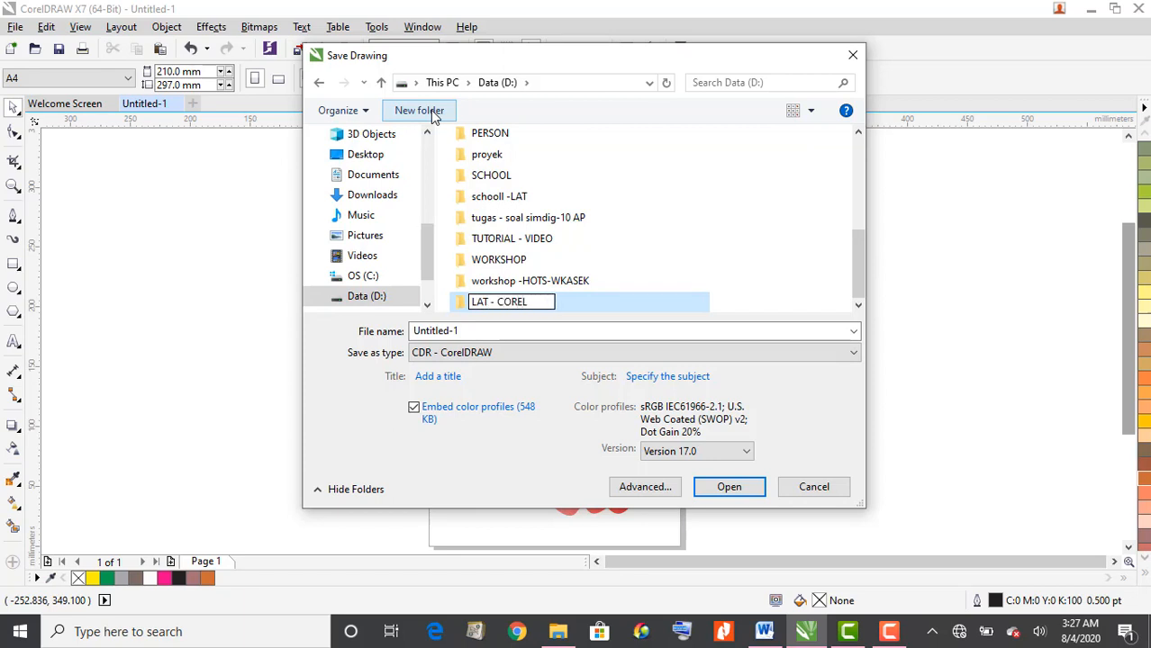
type(" 192")
key("BackSpace")
key("BackSpace")
key("BackSpace")
type("2021")
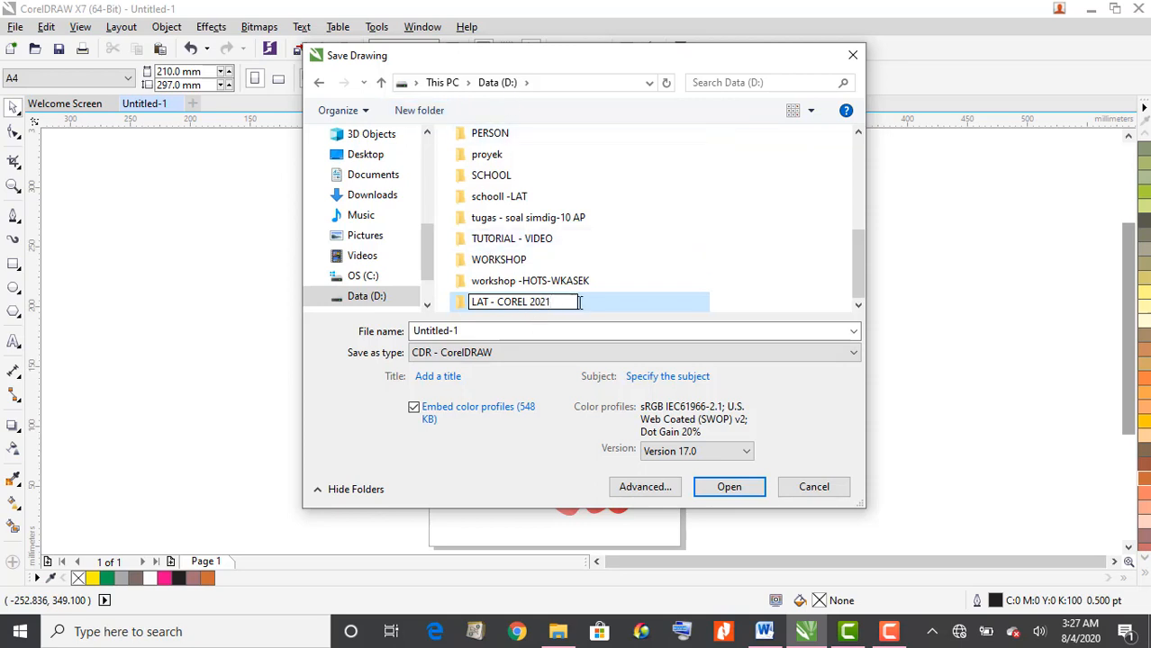
left_click(466, 303)
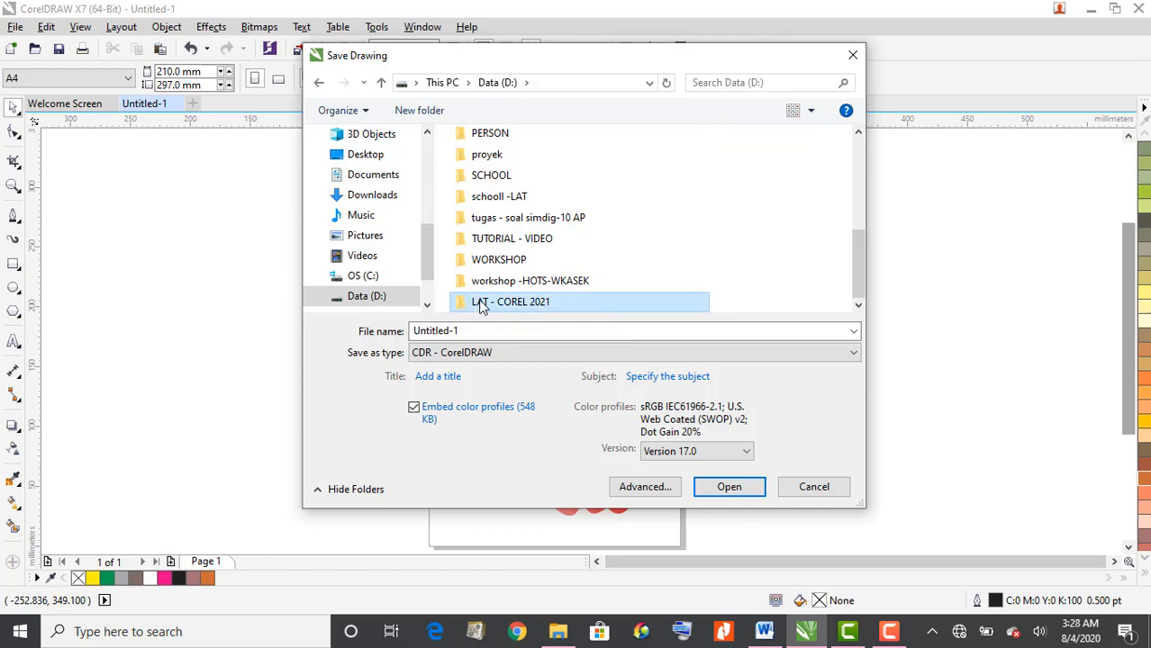
double_click(479, 303)
Step: Name the file "PISAU - APEL -" followed by the author's name and save it as a CDR drawing
left_click(467, 331)
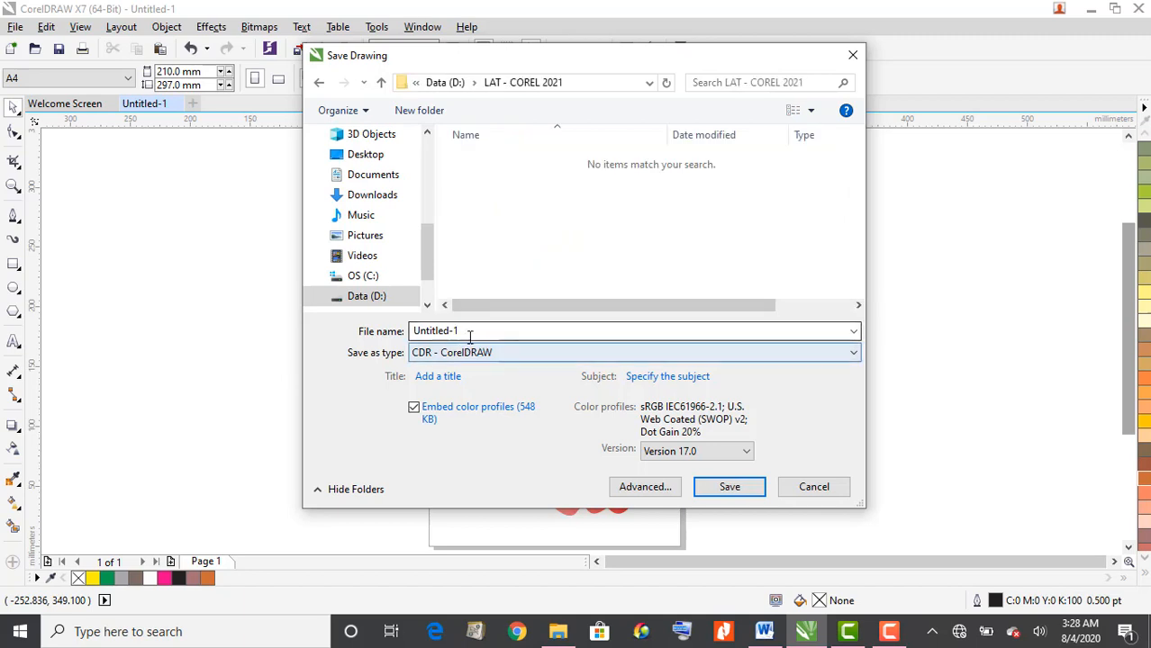
double_click(469, 332)
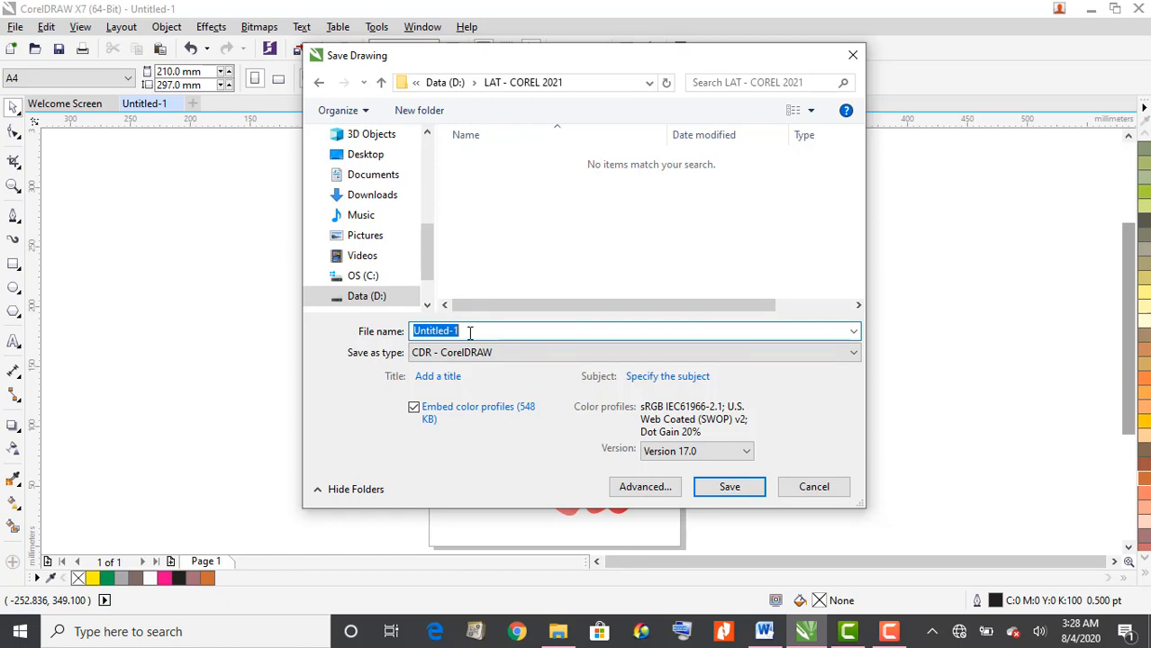
type("PIXAU")
key("BackSpace")
key("BackSpace")
key("BackSpace")
type("SA")
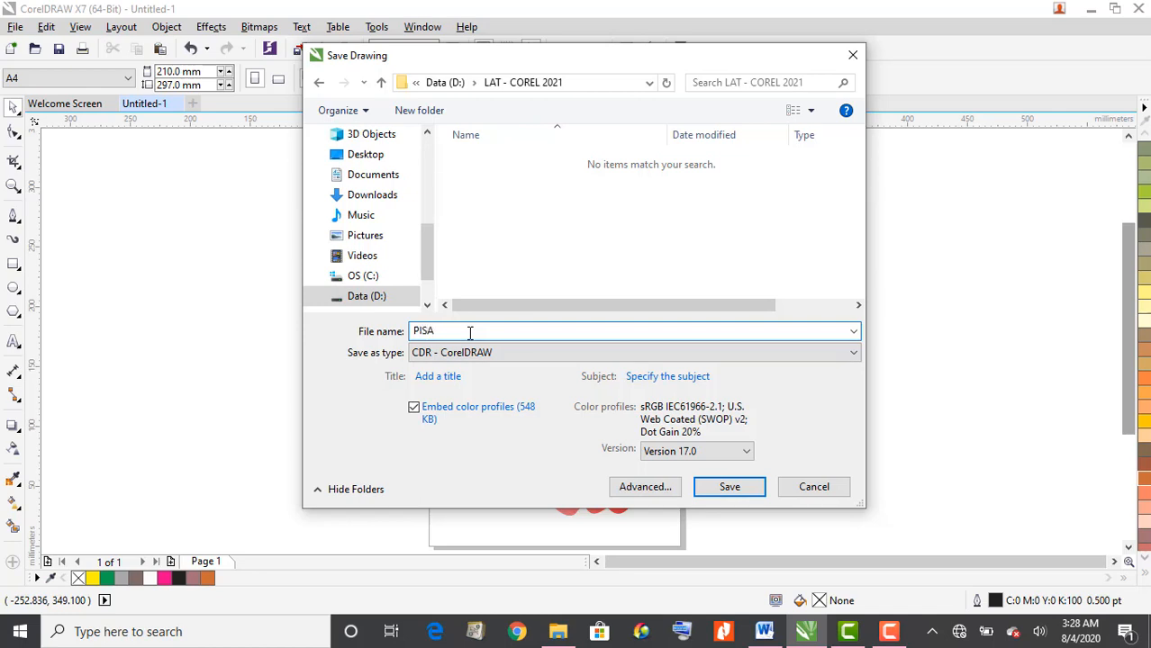
type("U - APEL - BESTIEN")
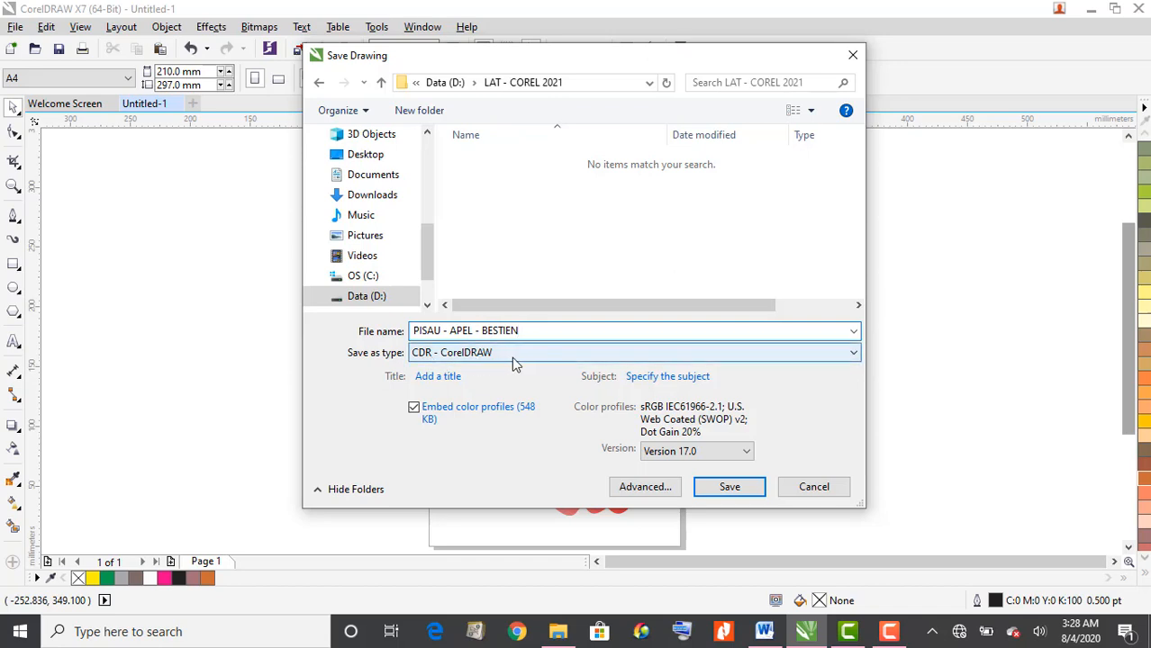
left_click(727, 492)
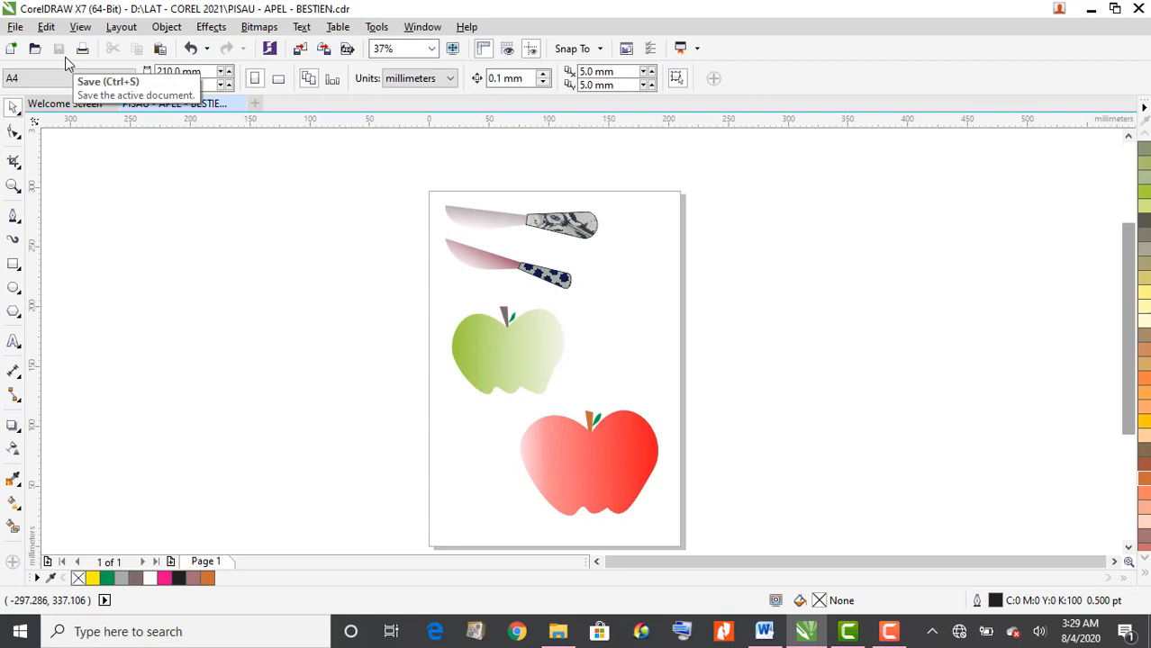
left_click(16, 28)
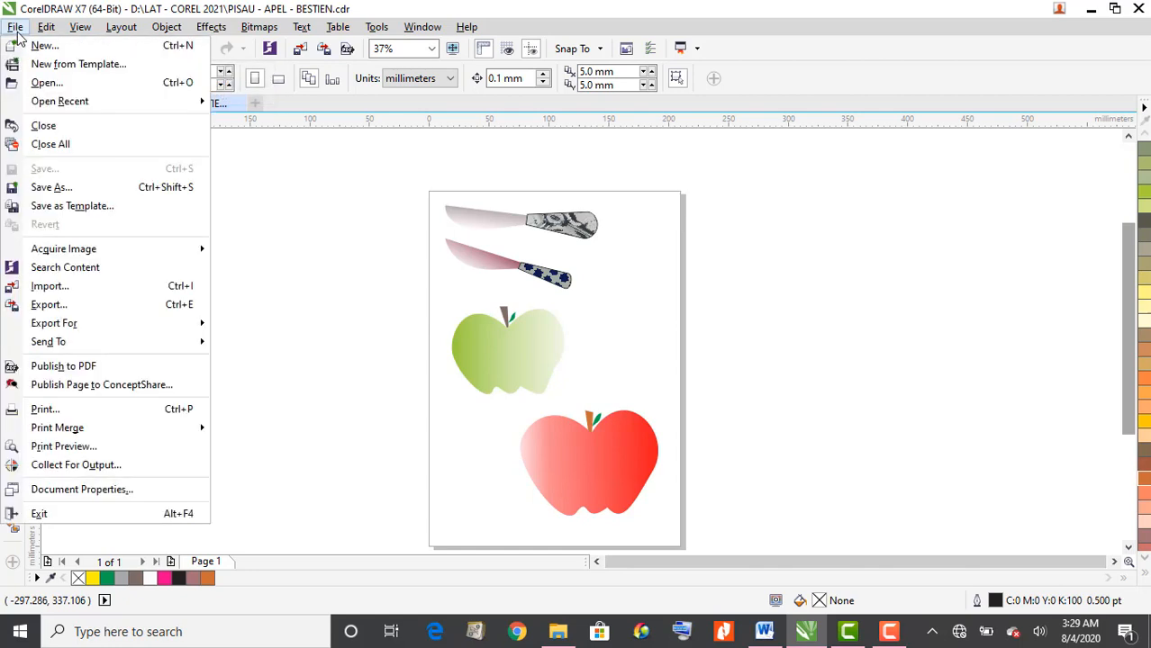
left_click(79, 188)
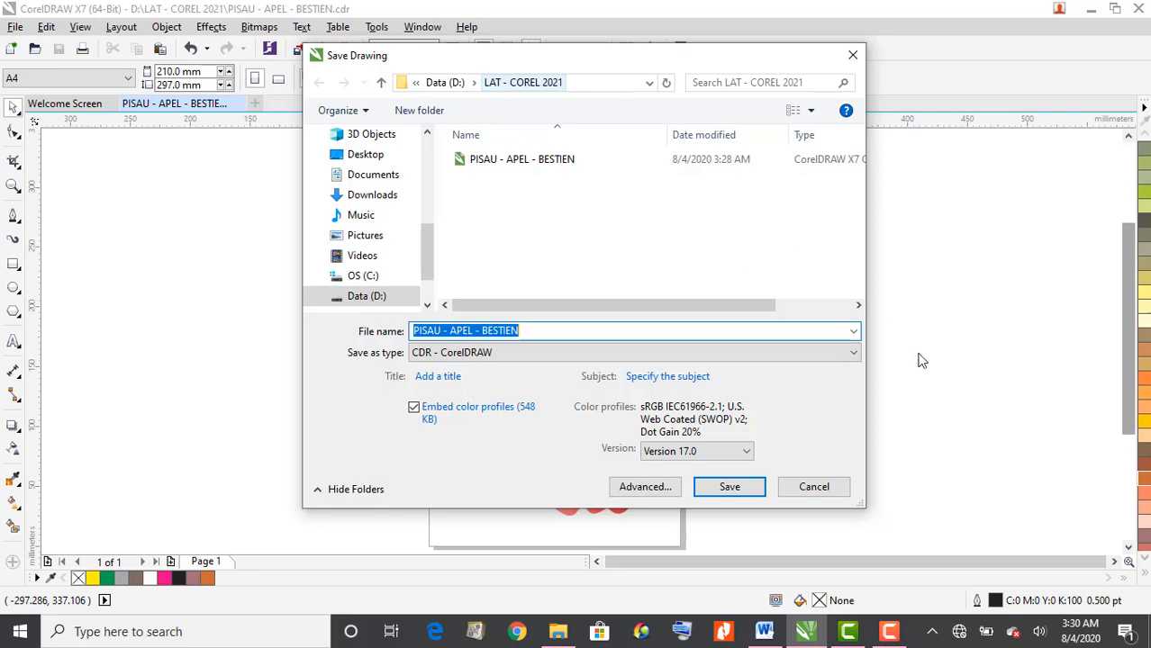
left_click(813, 489)
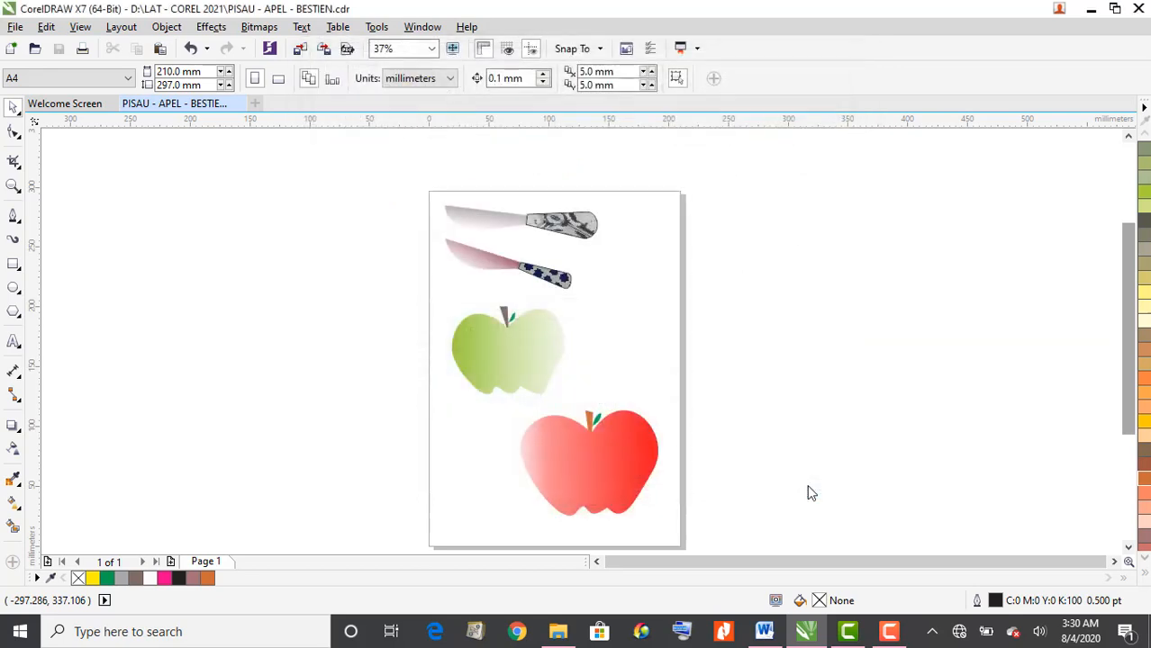